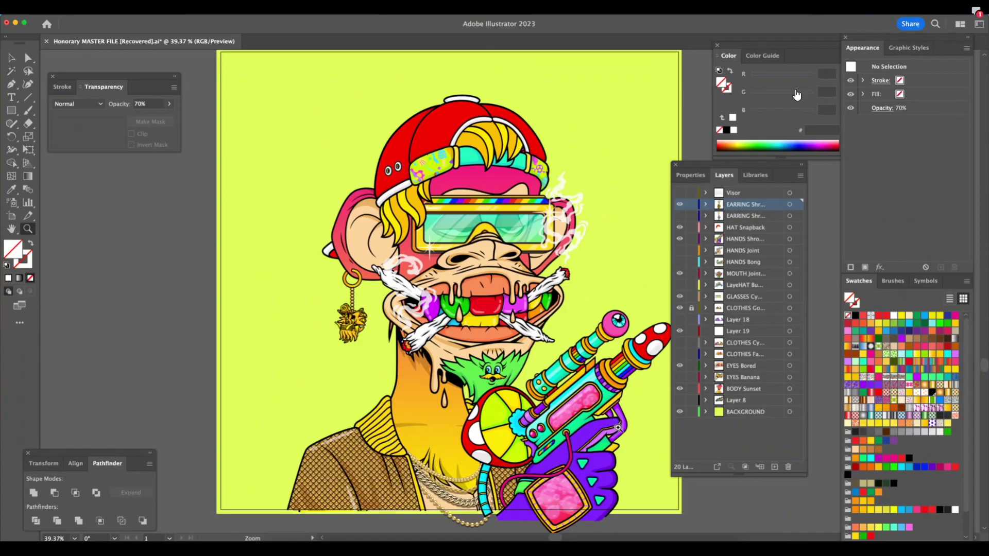
{"action": "key", "text": "Tab"}
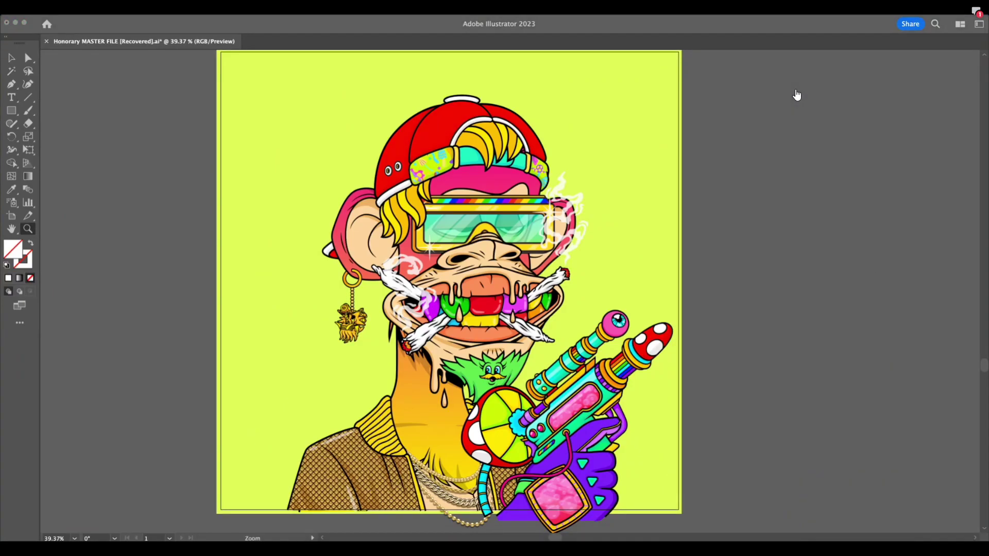
{"action": "key", "text": "Tab"}
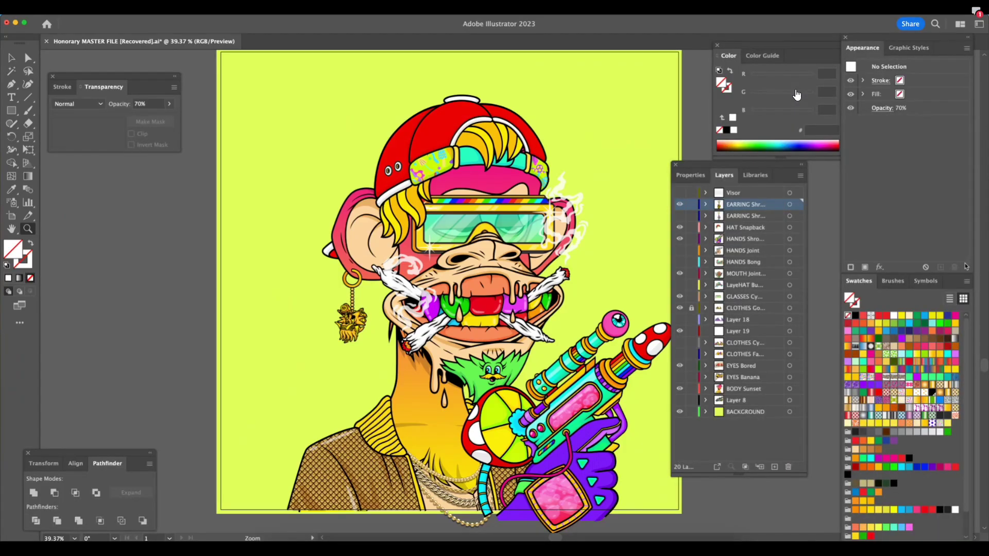
Show the Visor sketch layer and hide the HAT Snapback layer on the ape artwork
{"action": "scroll", "coordinate": [579, 381], "scroll_direction": "right", "scroll_amount": 2}
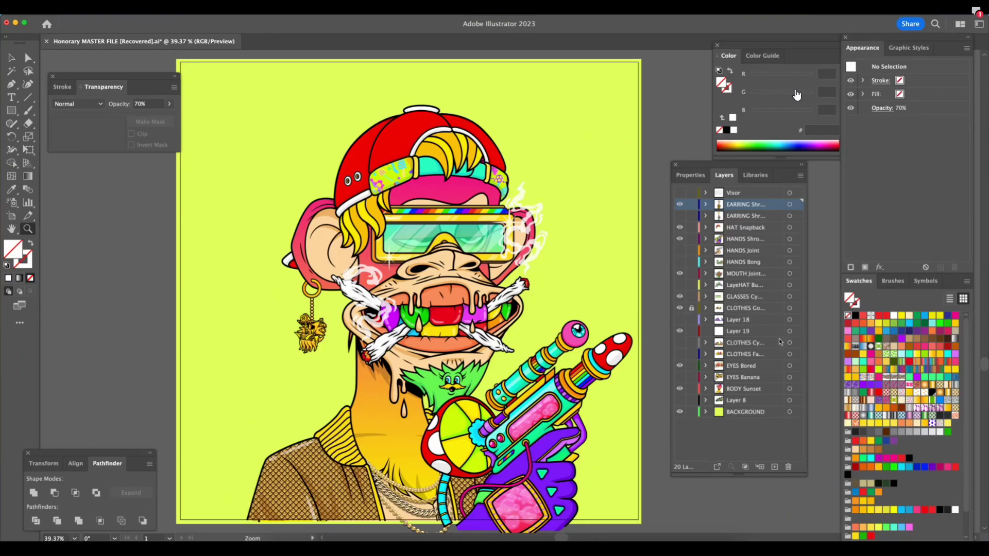
{"action": "left_click", "coordinate": [680, 192]}
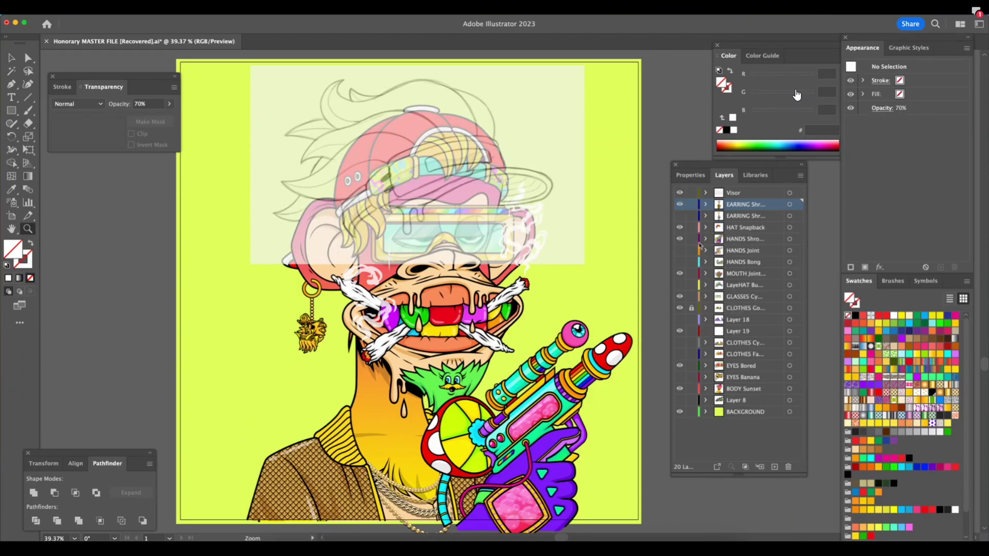
{"action": "left_click", "coordinate": [680, 228]}
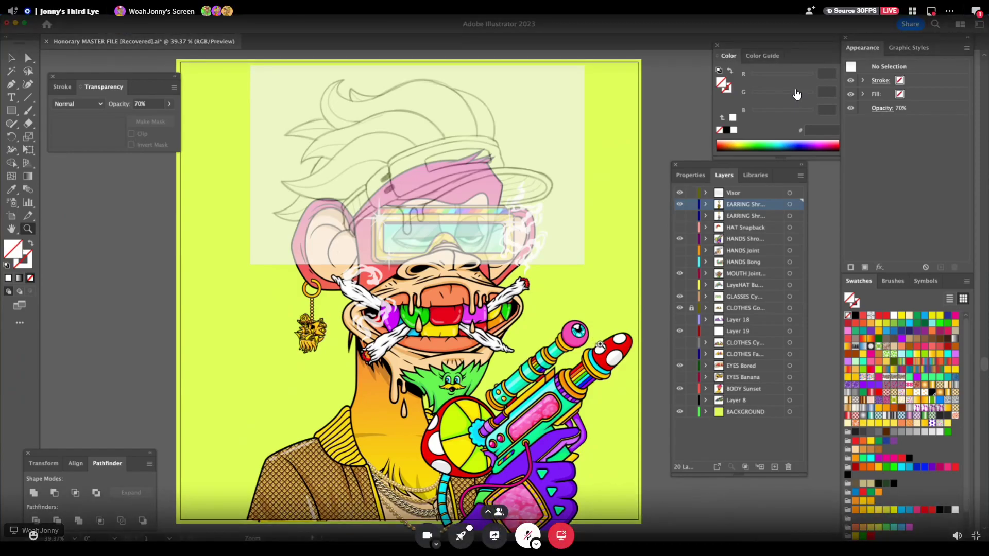
Lock every layer except Visor and make Visor the active layer
{"action": "scroll", "coordinate": [600, 344], "scroll_direction": "up", "scroll_amount": 2}
{"action": "scroll", "coordinate": [600, 345], "scroll_direction": "up", "scroll_amount": 5}
{"action": "scroll", "coordinate": [600, 345], "scroll_direction": "left", "scroll_amount": 3}
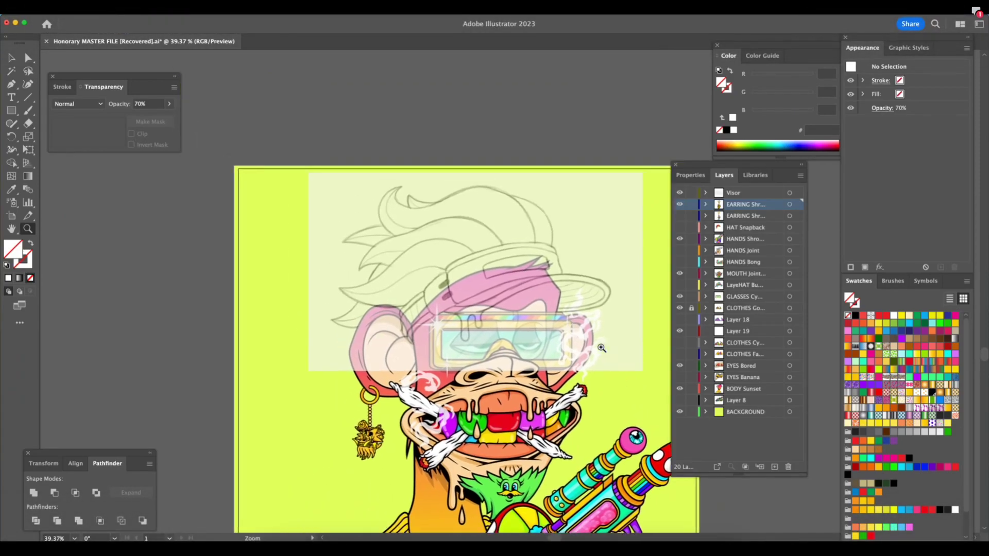
{"action": "left_click_drag", "start_coordinate": [533, 300], "coordinate": [566, 307]}
{"action": "scroll", "coordinate": [566, 308], "scroll_direction": "up", "scroll_amount": 2}
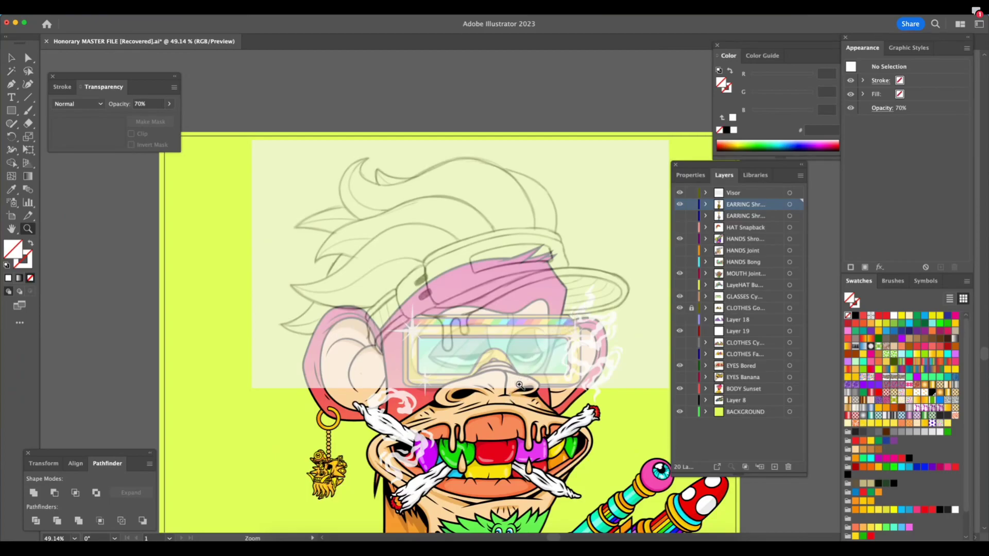
{"action": "left_click", "coordinate": [692, 195], "text": "alt"}
{"action": "left_click", "coordinate": [692, 197], "text": "alt"}
{"action": "left_click", "coordinate": [745, 195]}
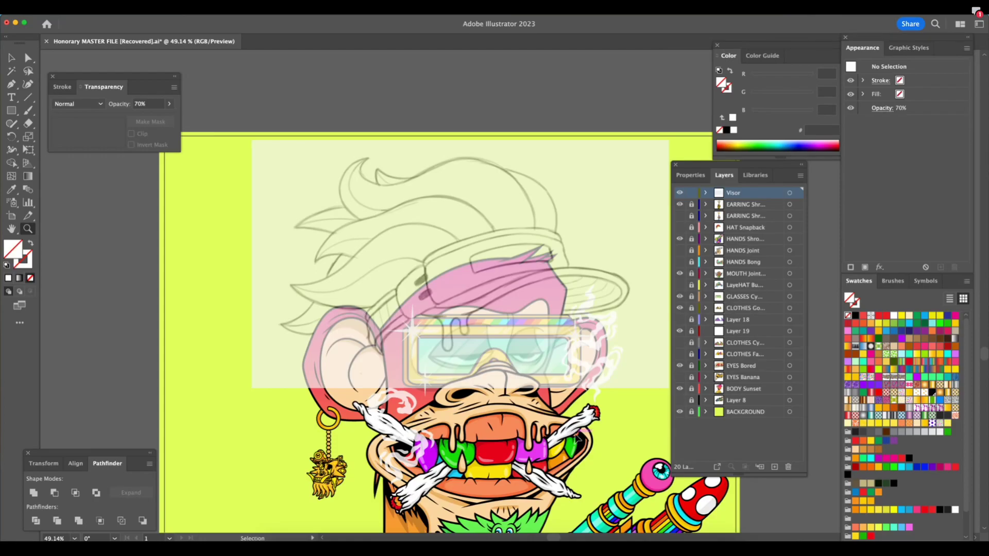
Open the Crankies ULTIMATE MASTER file alongside the Honorary master file
{"action": "key", "text": "Tab"}
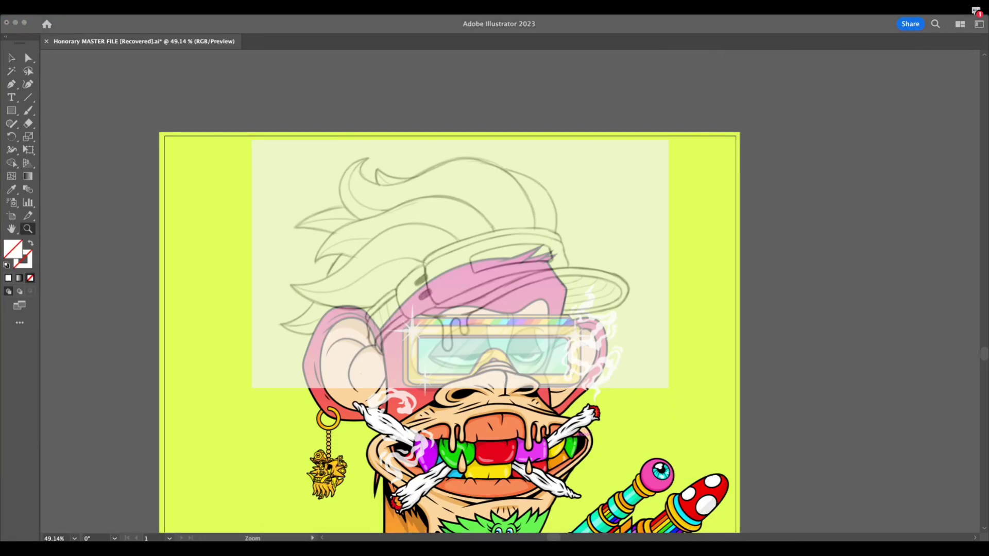
{"action": "left_click", "coordinate": [115, 41]}
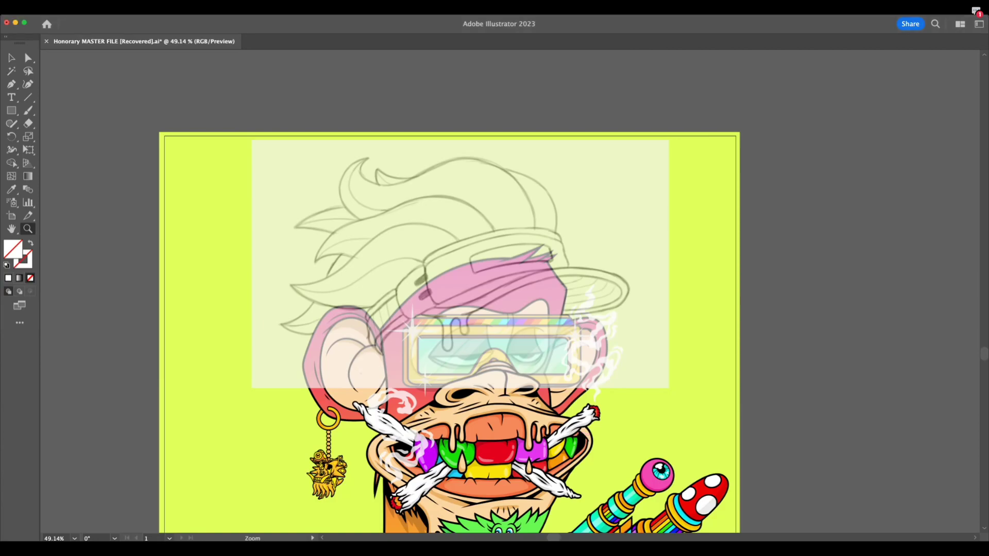
{"action": "key", "text": "Tab"}
{"action": "key", "text": "Tab"}
{"action": "key", "text": "Tab"}
{"action": "key", "text": "Tab"}
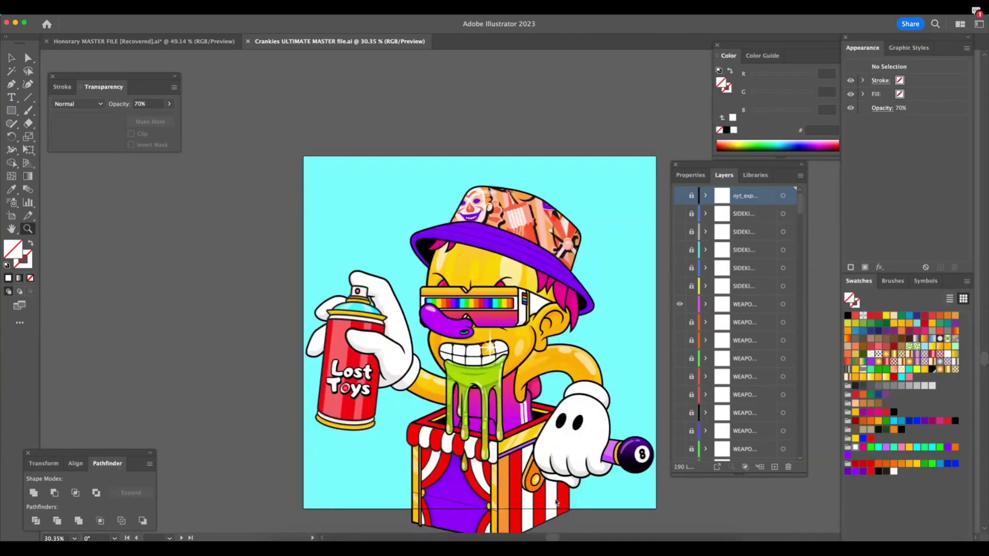
Find the HAT layers of the Crankies character and enlarge the layer list to show more rows
{"action": "scroll", "coordinate": [592, 389], "scroll_direction": "right", "scroll_amount": 2}
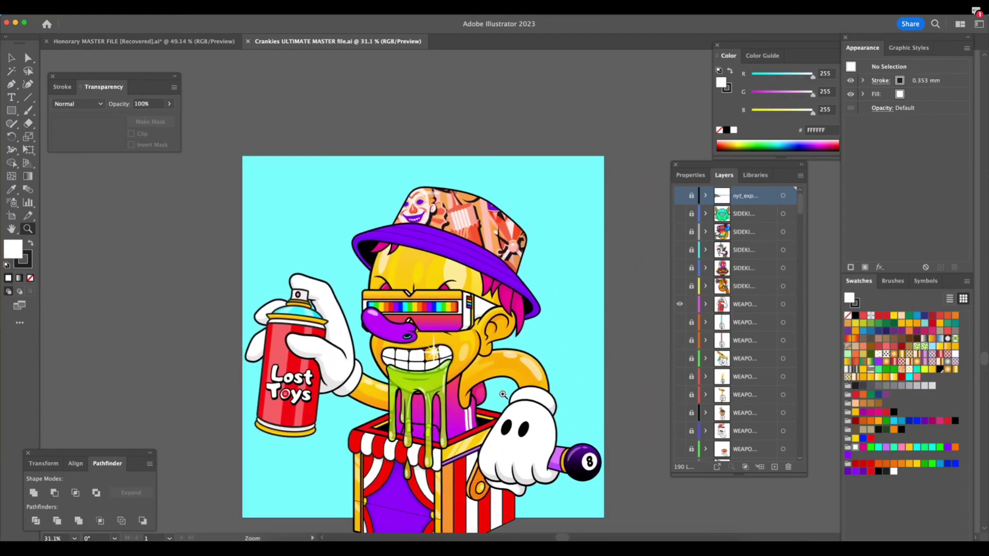
{"action": "scroll", "coordinate": [521, 381], "scroll_direction": "up", "scroll_amount": 2}
{"action": "scroll", "coordinate": [488, 402], "scroll_direction": "up", "scroll_amount": 1}
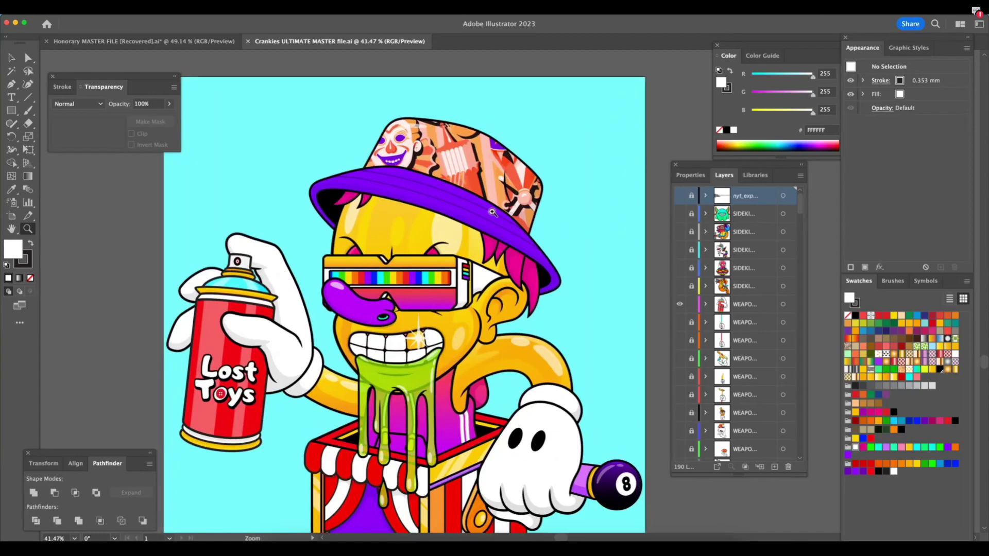
{"action": "left_click_drag", "start_coordinate": [801, 217], "coordinate": [799, 305]}
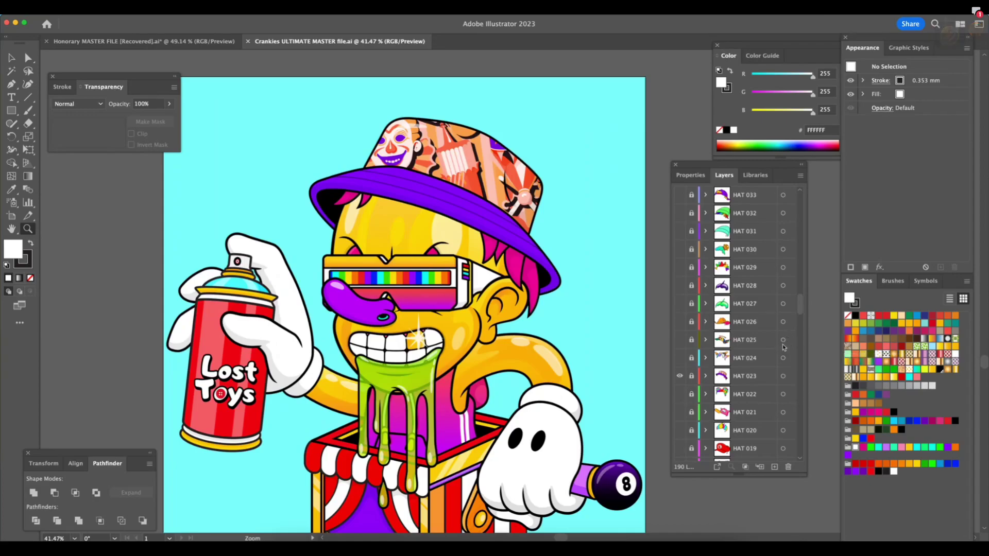
{"action": "key", "text": "shift+Tab"}
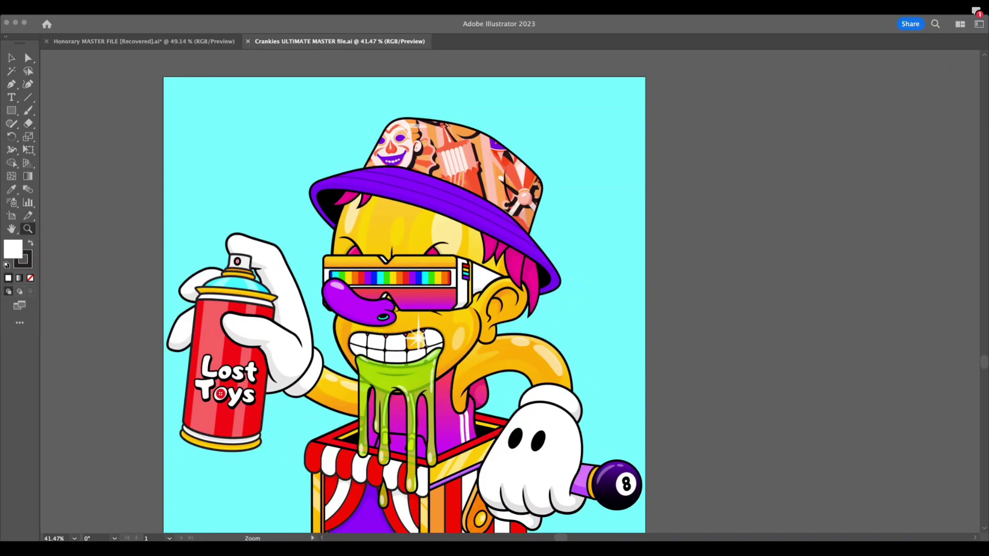
{"action": "key", "text": "shift+Tab"}
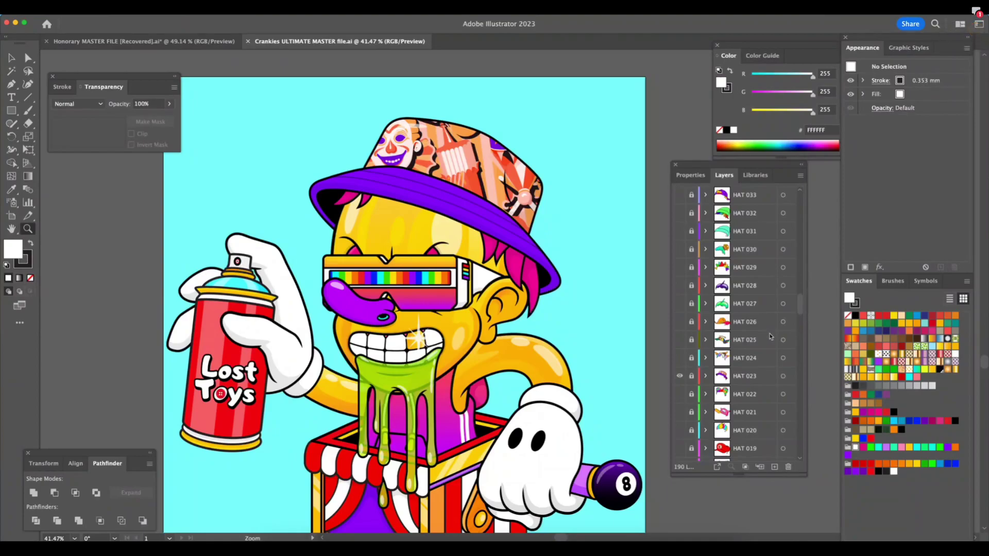
{"action": "scroll", "coordinate": [801, 305], "scroll_direction": "up", "scroll_amount": 3}
{"action": "left_click_drag", "start_coordinate": [809, 474], "coordinate": [806, 509]}
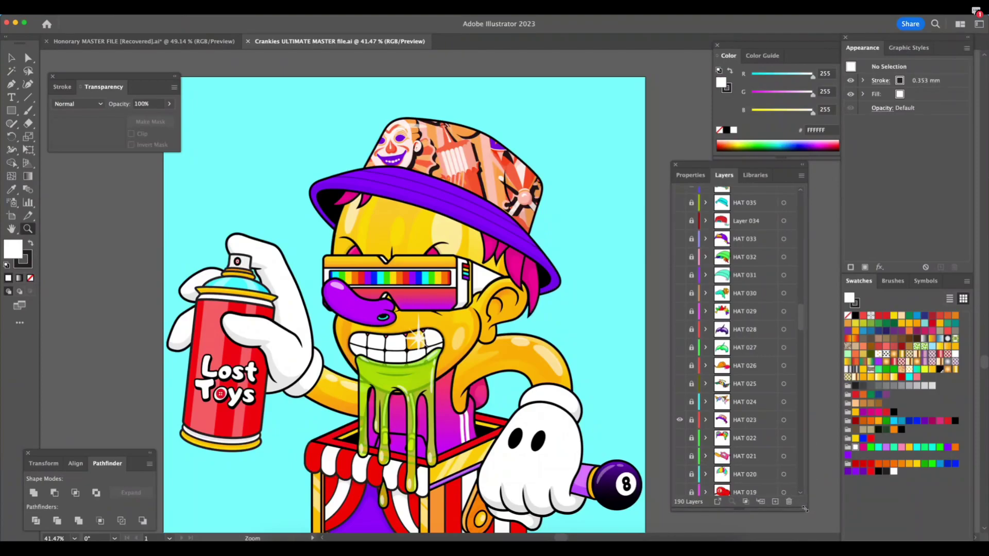
Hide the HAT 023 bucket hat and preview Layer 034 and HAT 035 one at a time
{"action": "left_click", "coordinate": [679, 421]}
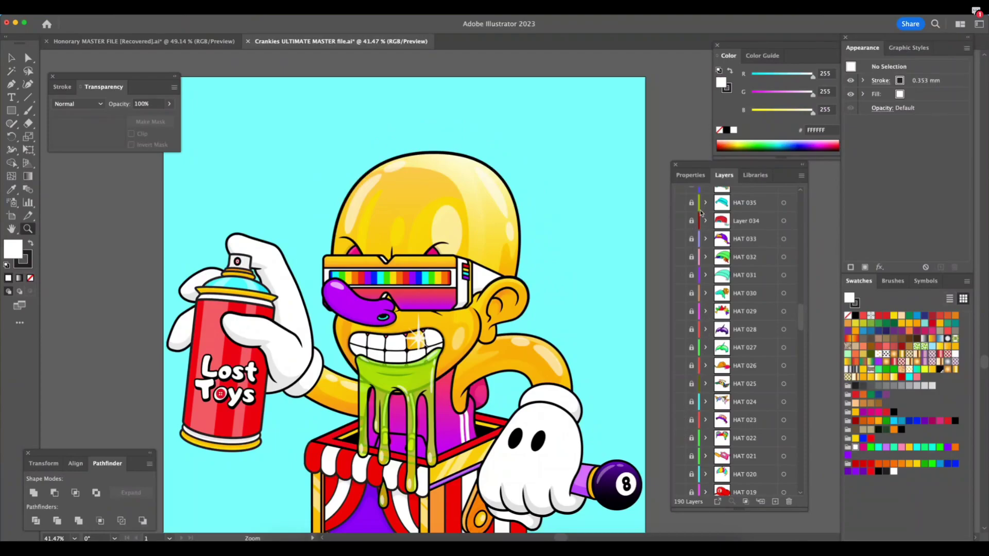
{"action": "left_click", "coordinate": [680, 221]}
{"action": "scroll", "coordinate": [803, 313], "scroll_direction": "up", "scroll_amount": 3}
{"action": "left_click", "coordinate": [679, 277]}
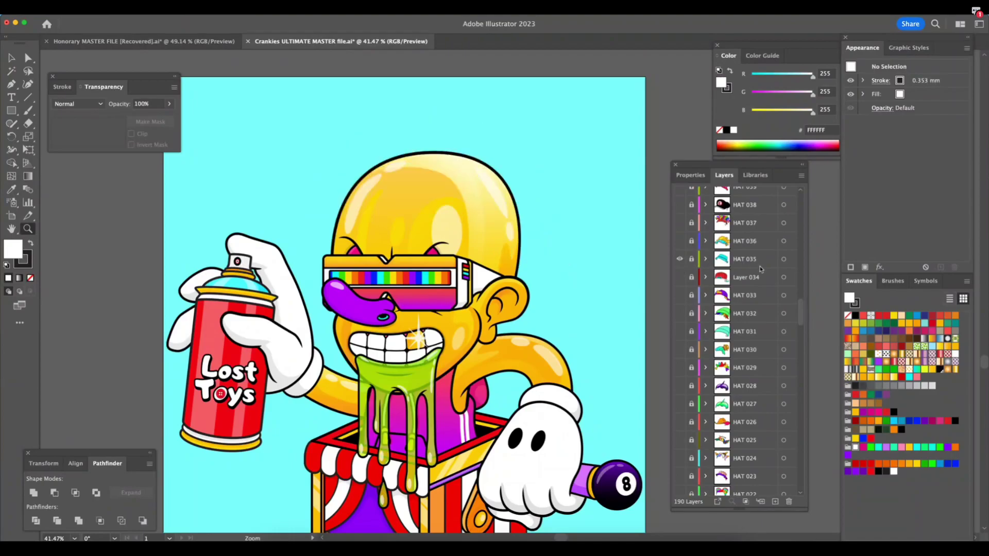
{"action": "left_click", "coordinate": [679, 259]}
{"action": "left_click", "coordinate": [679, 259]}
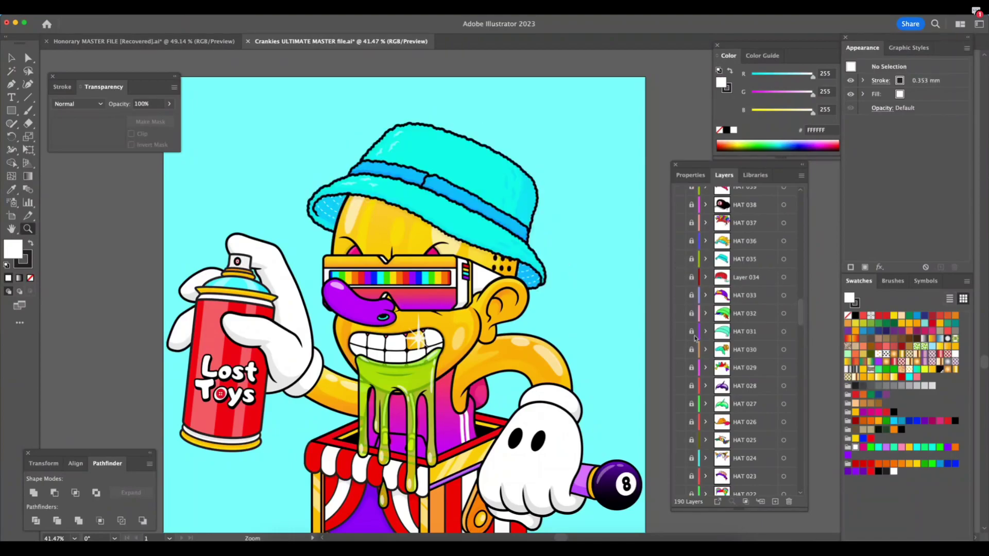
Preview the HAT 029 hair, then replace it with the multicoloured bubble hair of HAT 022
{"action": "left_click", "coordinate": [679, 367]}
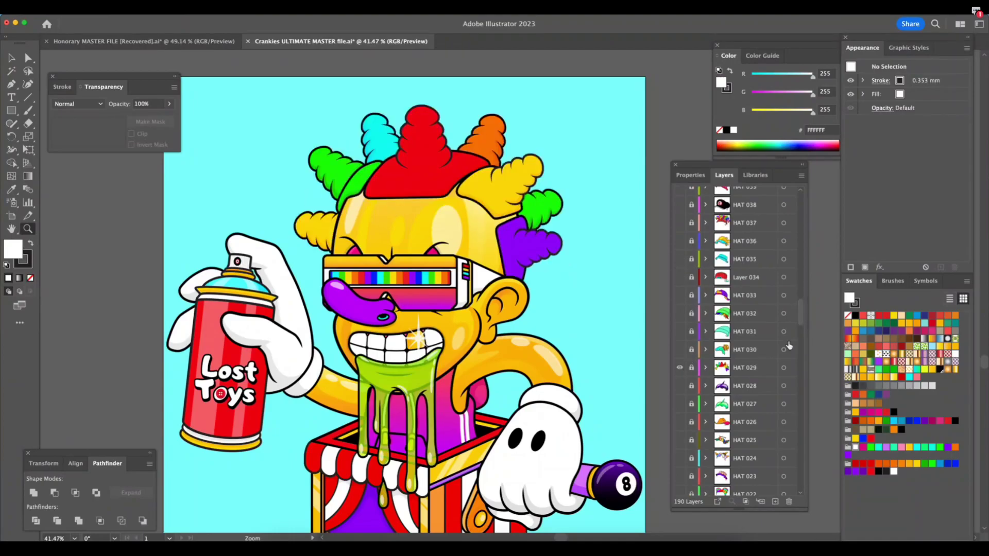
{"action": "scroll", "coordinate": [799, 321], "scroll_direction": "down", "scroll_amount": 2}
{"action": "left_click", "coordinate": [679, 344]}
{"action": "left_click", "coordinate": [680, 470]}
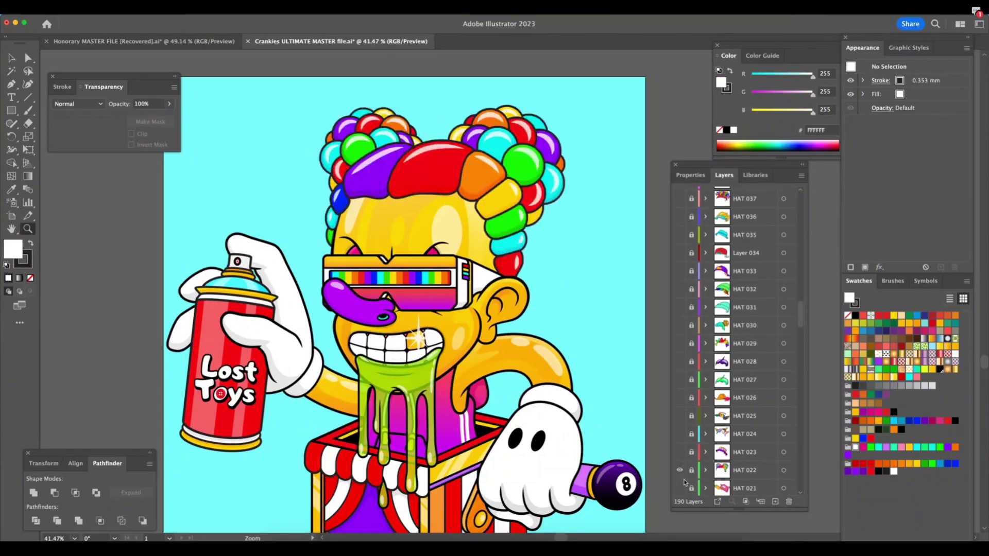
Replace the character's visor-style glasses with the rainbow shield glasses, previewing another GLASSES layer on the way
{"action": "left_click_drag", "start_coordinate": [799, 315], "coordinate": [800, 282]}
{"action": "left_click", "coordinate": [679, 312]}
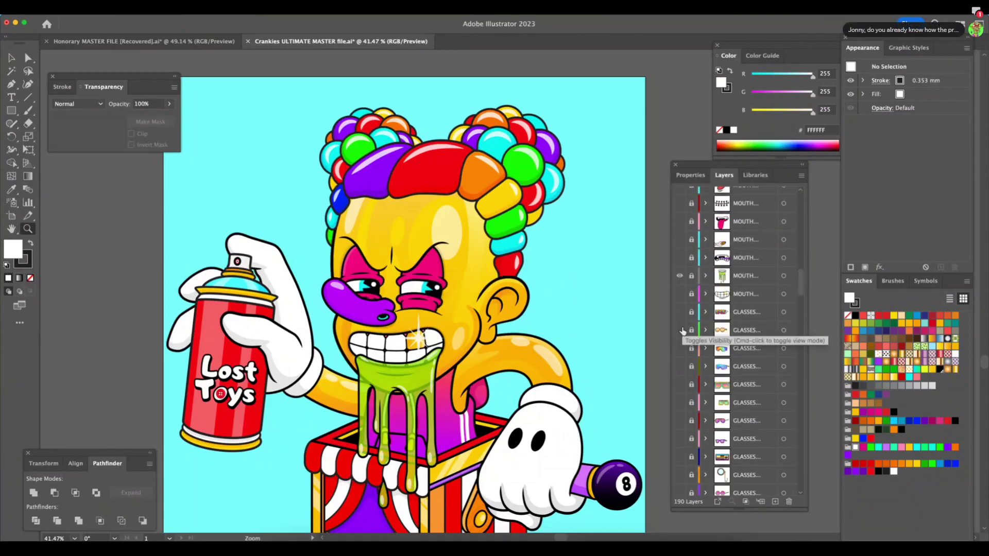
{"action": "left_click", "coordinate": [679, 330]}
{"action": "left_click", "coordinate": [679, 330]}
{"action": "left_click", "coordinate": [680, 348]}
Hide the purple clothes layer and preview other CLOTHES layers, including the navy jacket with gold stars and the orange top
{"action": "left_click_drag", "start_coordinate": [800, 282], "coordinate": [800, 397]}
{"action": "left_click", "coordinate": [679, 379]}
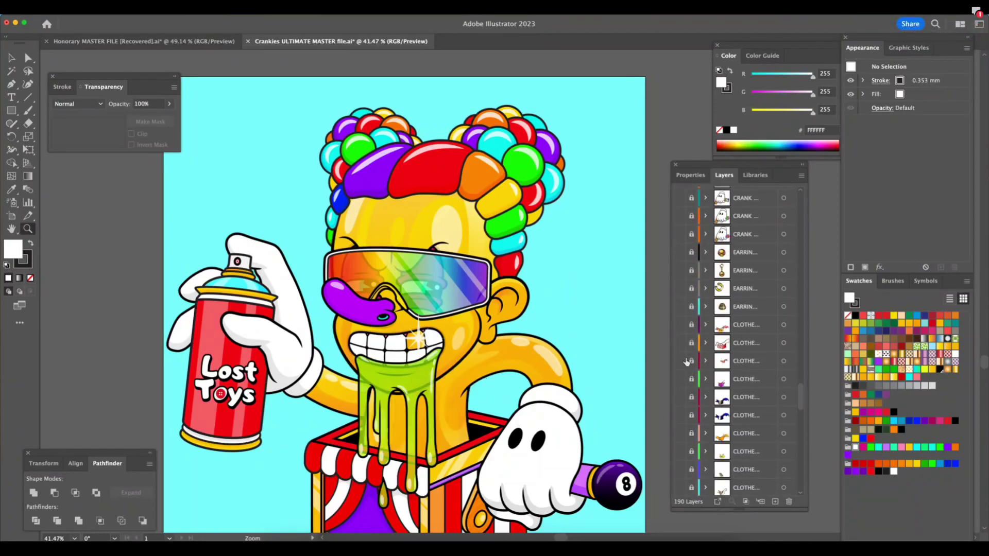
{"action": "left_click", "coordinate": [679, 362]}
{"action": "left_click", "coordinate": [680, 362]}
{"action": "left_click", "coordinate": [679, 415]}
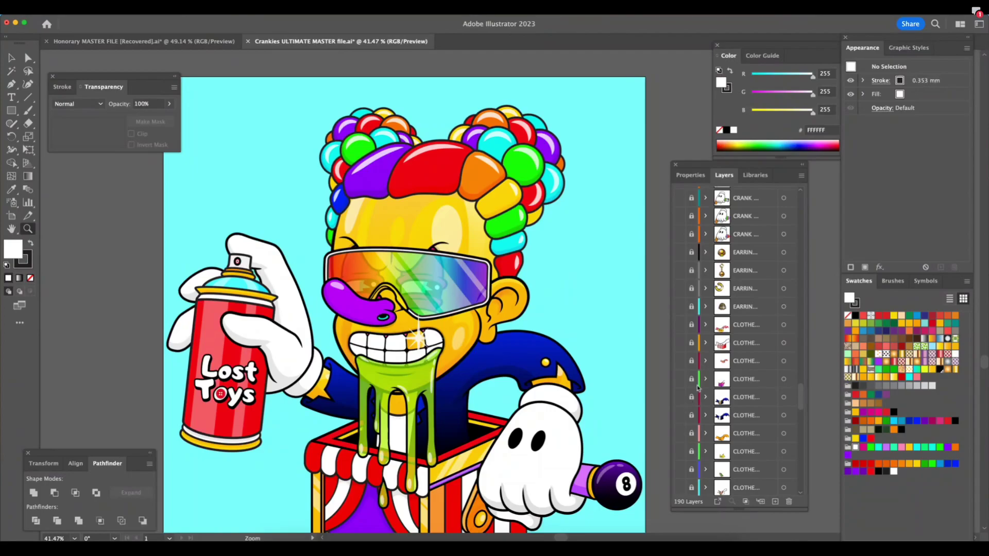
{"action": "left_click", "coordinate": [680, 434]}
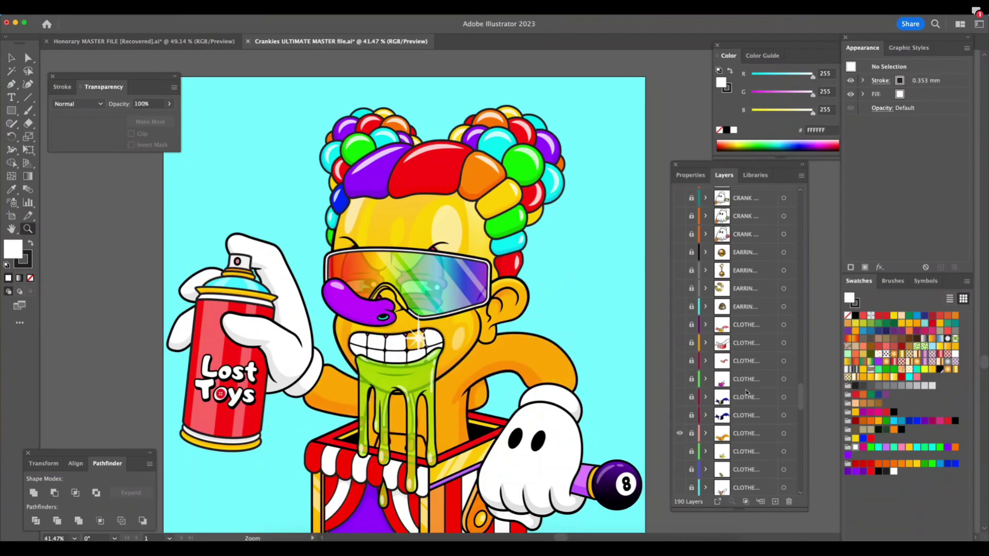
Hide the orange top and show the CLOTHES layer with the white shirt and gold chain
{"action": "scroll", "coordinate": [742, 397], "scroll_direction": "down", "scroll_amount": 2}
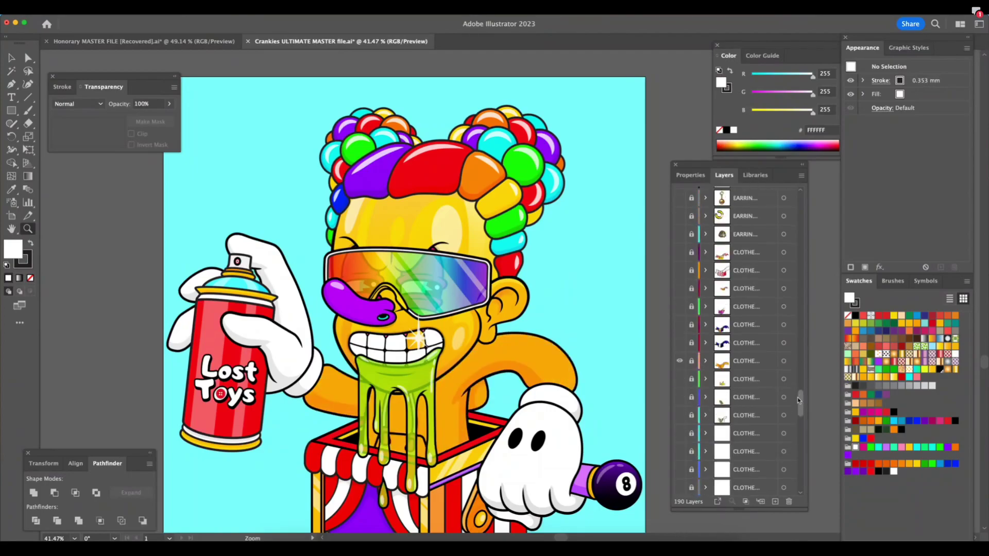
{"action": "left_click", "coordinate": [680, 361]}
{"action": "left_click", "coordinate": [680, 415]}
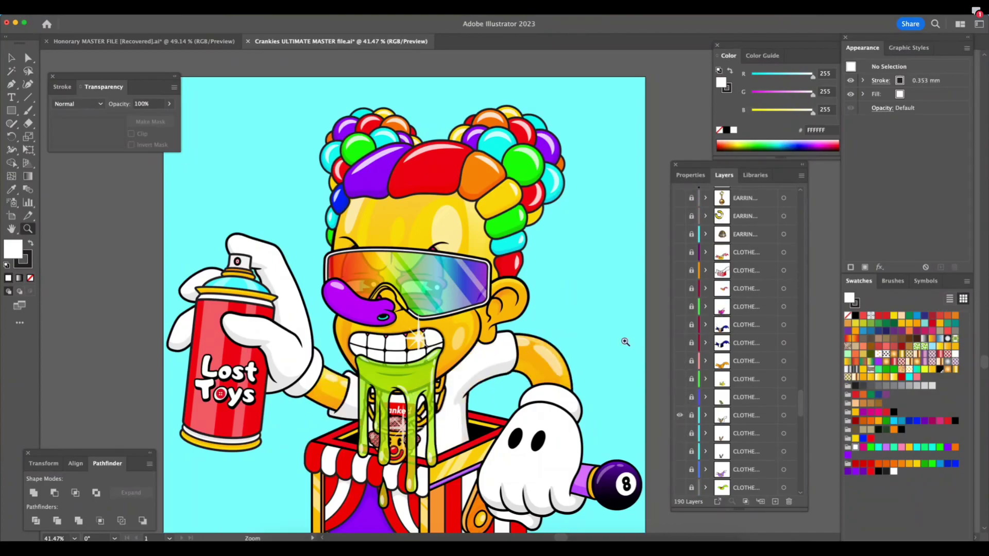
Return to the Honorary MASTER FILE document and view the whole ape artboard with its Visor sketch and layer list
{"action": "key", "text": "Tab"}
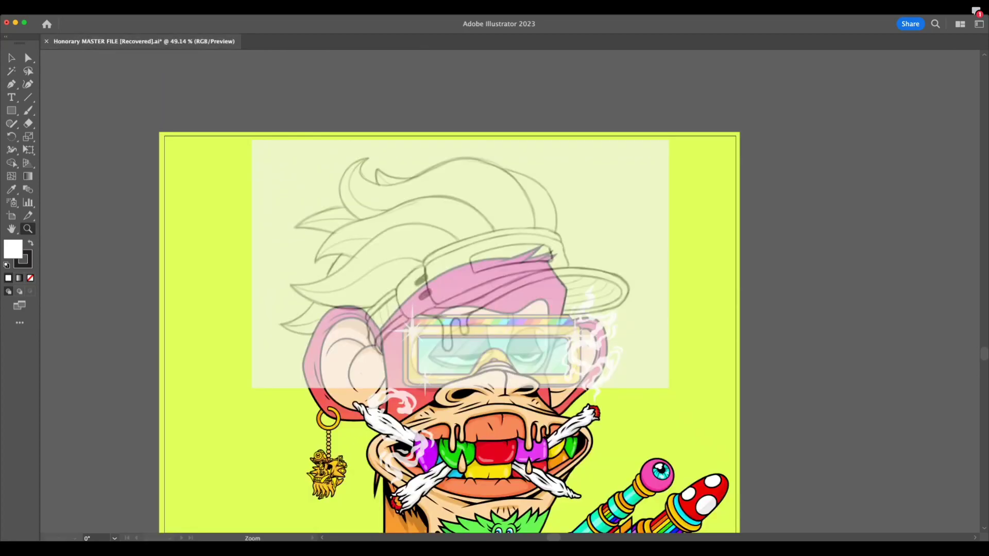
{"action": "key", "text": "slash"}
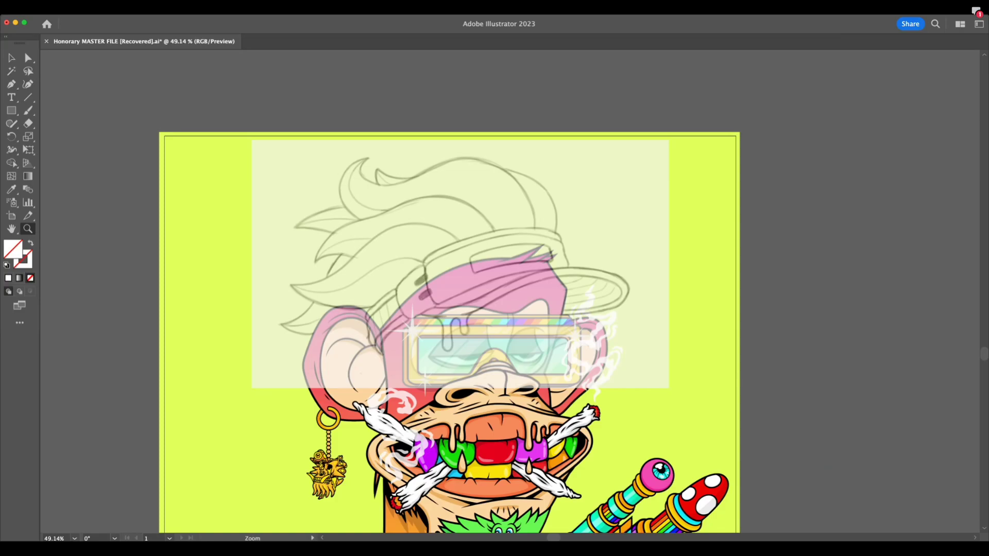
{"action": "key", "text": "super+Tab"}
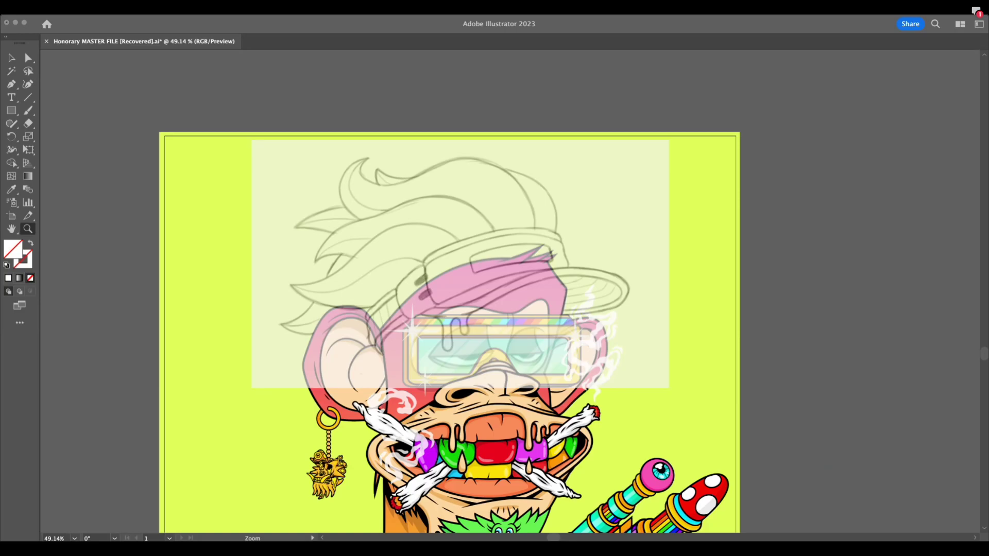
{"action": "key", "text": "Tab"}
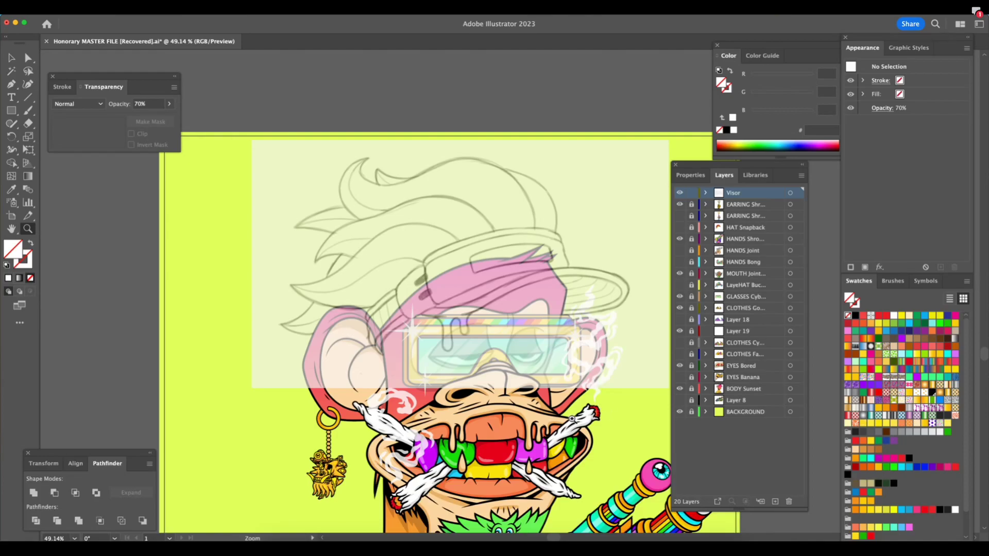
{"action": "scroll", "coordinate": [571, 418], "scroll_direction": "down", "scroll_amount": 4}
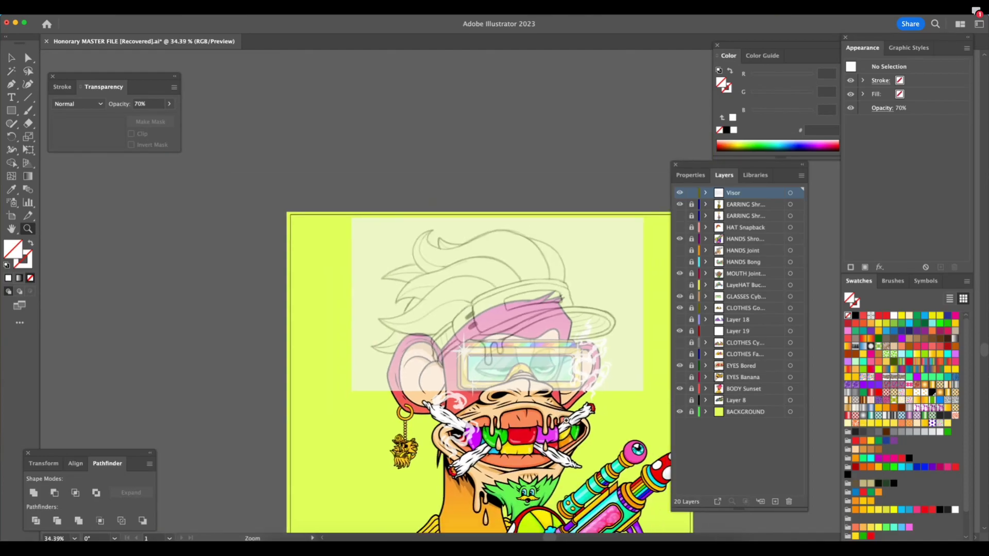
{"action": "scroll", "coordinate": [566, 419], "scroll_direction": "down", "scroll_amount": 5}
{"action": "scroll", "coordinate": [566, 420], "scroll_direction": "right", "scroll_amount": 3}
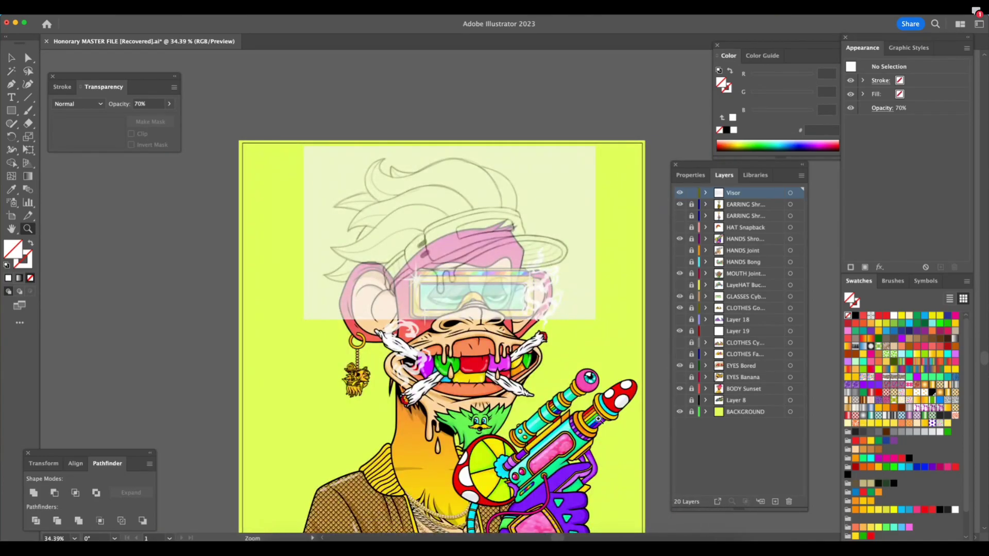
{"action": "scroll", "coordinate": [587, 425], "scroll_direction": "down", "scroll_amount": 1}
{"action": "scroll", "coordinate": [586, 426], "scroll_direction": "right", "scroll_amount": 3}
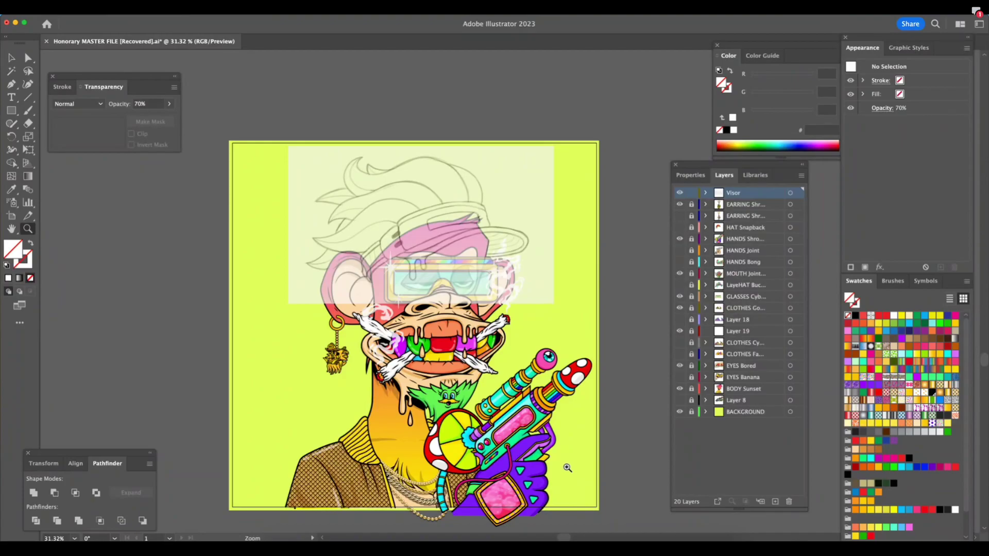
Move the layer list up beside the artboard, shift the colour controls aside, and widen the list to show more of the layer names
{"action": "left_click_drag", "start_coordinate": [698, 164], "coordinate": [637, 99]}
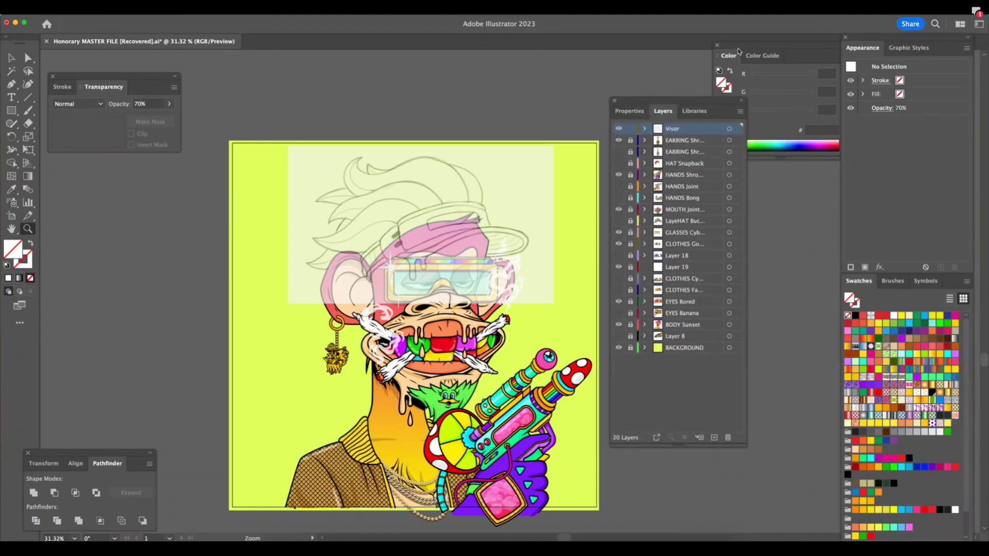
{"action": "left_click_drag", "start_coordinate": [741, 49], "coordinate": [789, 52]}
{"action": "left_click_drag", "start_coordinate": [711, 102], "coordinate": [723, 60]}
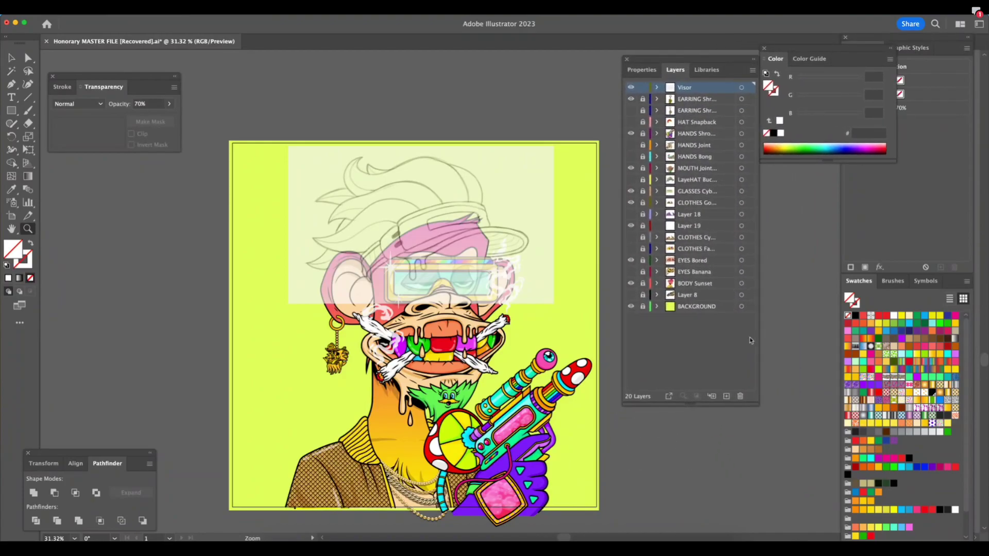
{"action": "left_click_drag", "start_coordinate": [753, 400], "coordinate": [772, 433]}
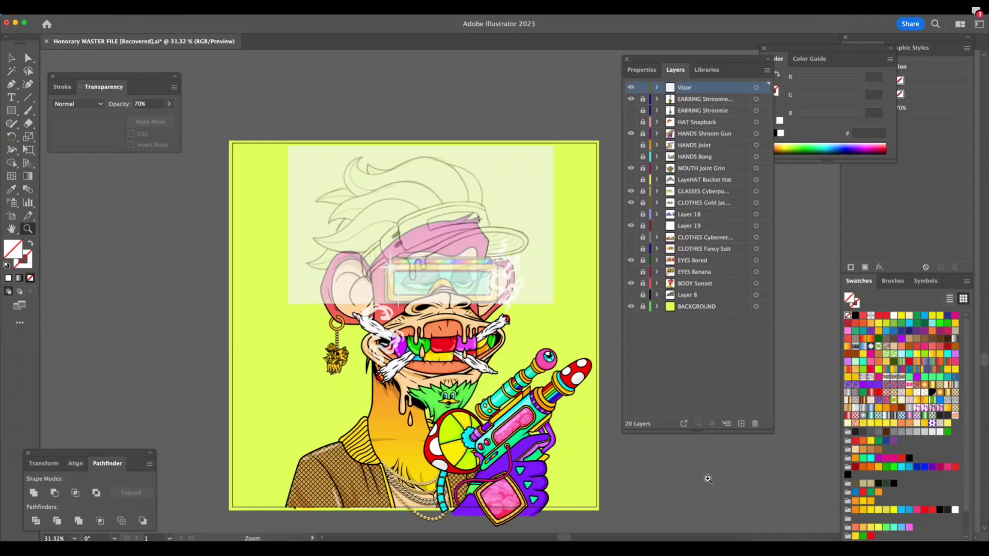
{"action": "key", "text": "shift+Tab"}
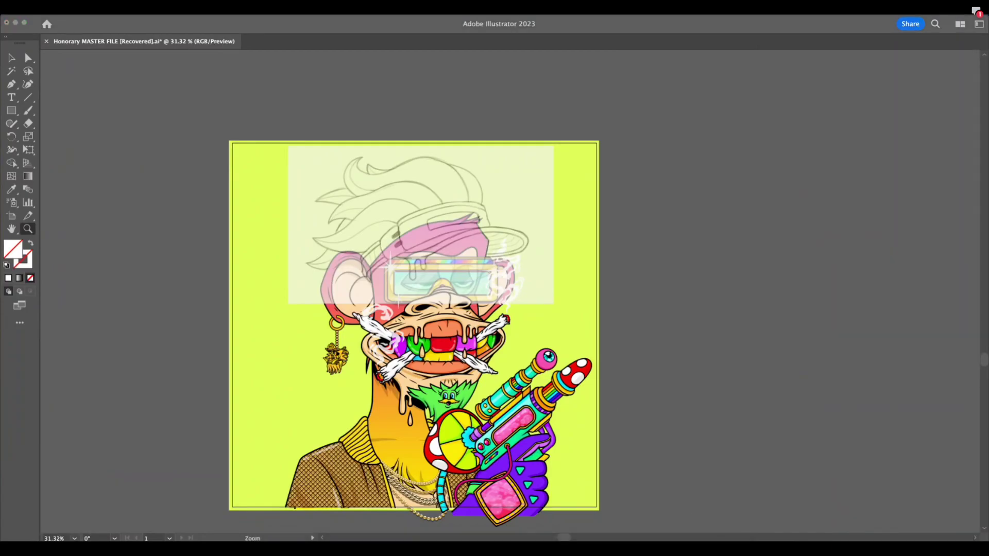
{"action": "key", "text": "shift+Tab"}
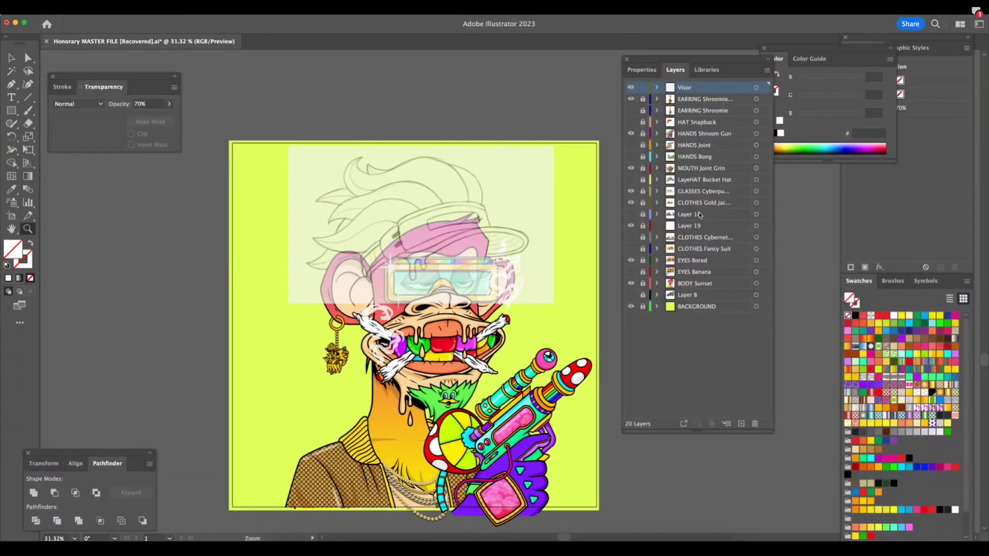
Hide the CLOTHES Gold Jacket layer and show the CLOTHES Cybernetic layer on the ape instead
{"action": "left_click", "coordinate": [631, 226]}
{"action": "left_click", "coordinate": [630, 202]}
{"action": "left_click", "coordinate": [630, 238]}
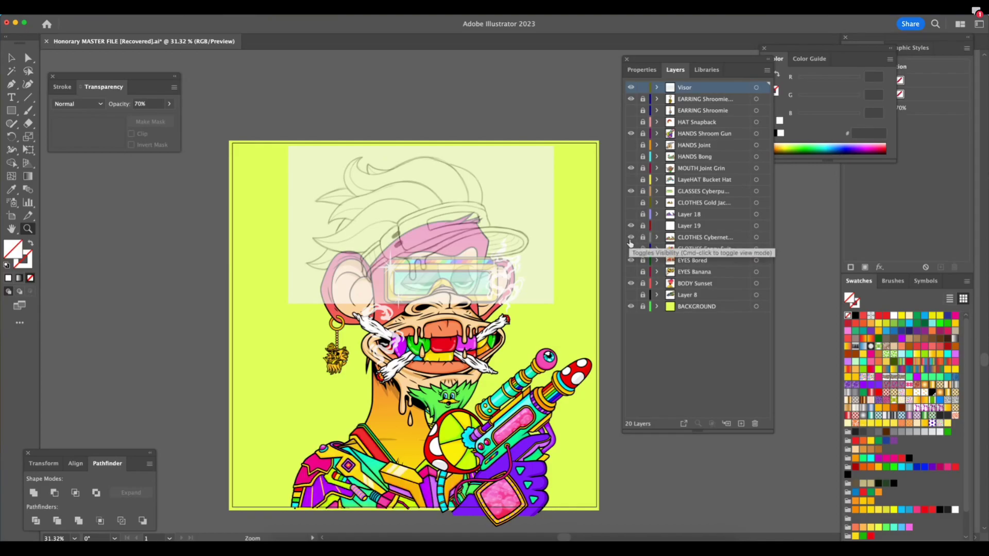
{"action": "left_click", "coordinate": [630, 236]}
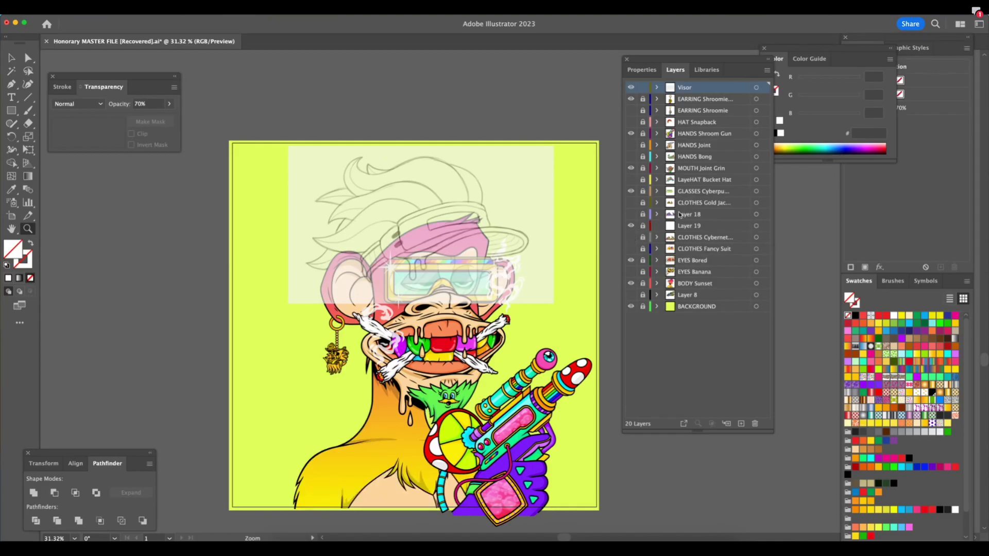
{"action": "left_click", "coordinate": [630, 237]}
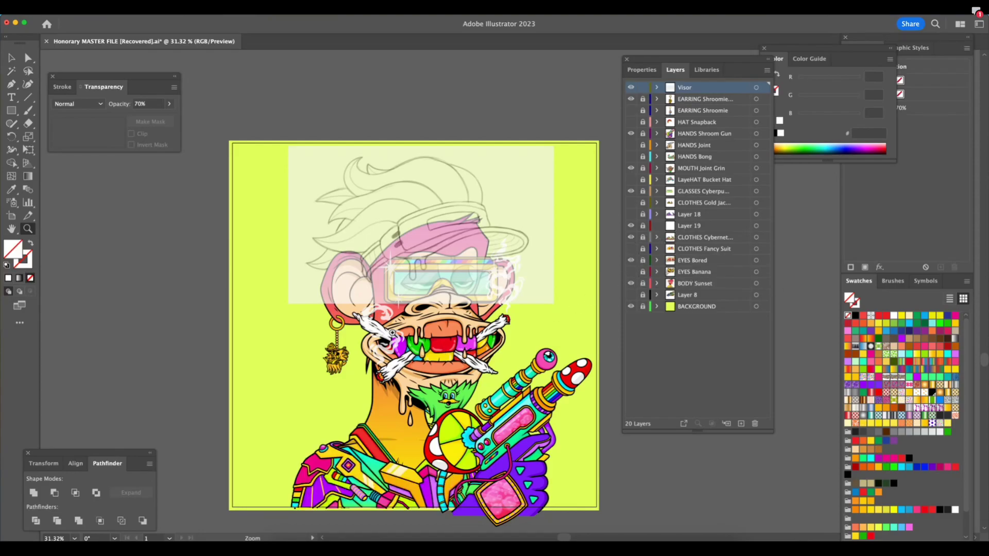
Examine the ape artwork and the visor-and-hair sketch overlaid on its head
{"action": "left_click_drag", "start_coordinate": [388, 368], "coordinate": [421, 371]}
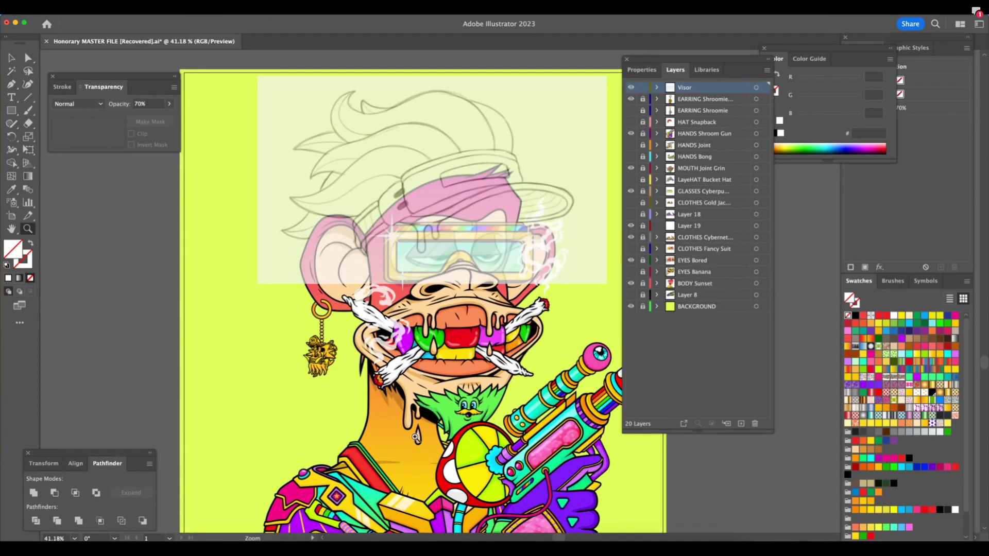
{"action": "left_click_drag", "start_coordinate": [420, 450], "coordinate": [447, 481]}
{"action": "left_click_drag", "start_coordinate": [498, 461], "coordinate": [482, 460]}
{"action": "left_click", "coordinate": [482, 459], "text": "alt"}
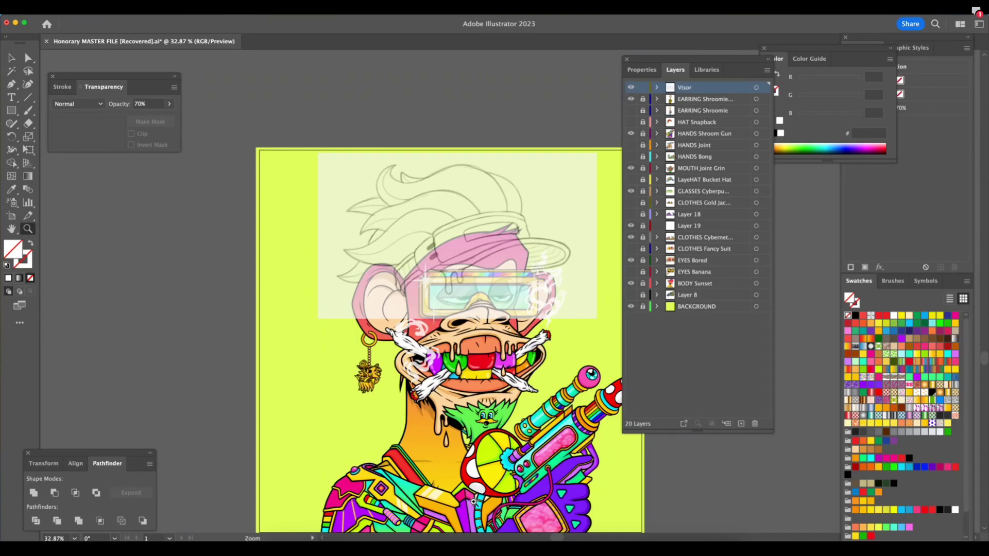
{"action": "scroll", "coordinate": [474, 500], "scroll_direction": "up", "scroll_amount": 5}
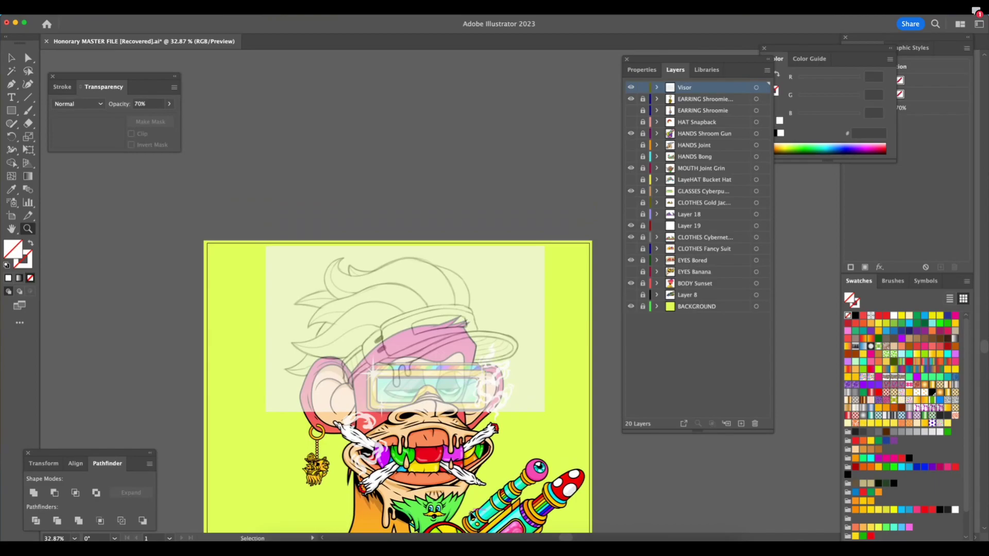
{"action": "key", "text": "Tab"}
{"action": "key", "text": "Tab"}
{"action": "left_click", "coordinate": [342, 317]}
{"action": "key", "text": "shift+Tab"}
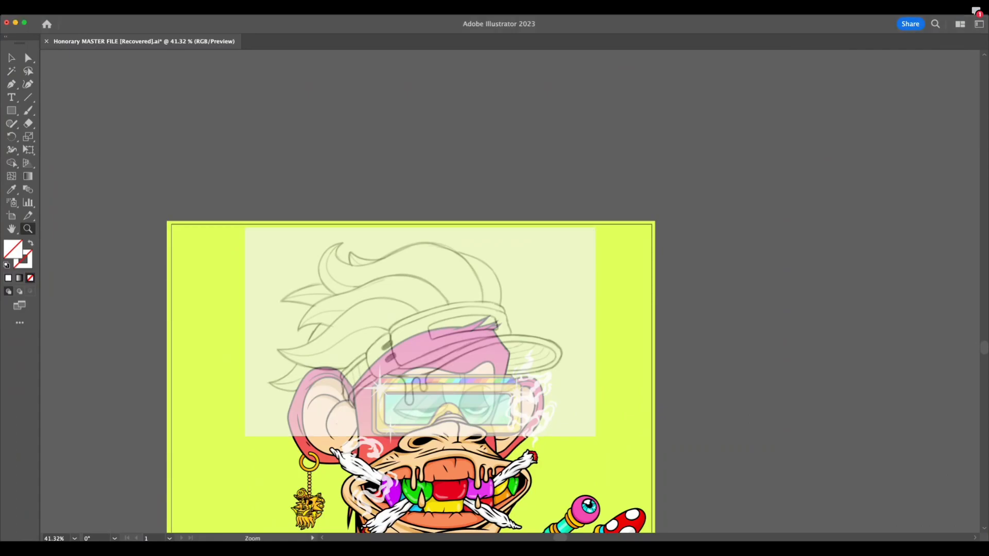
{"action": "key", "text": "shift+Tab"}
{"action": "left_click", "coordinate": [309, 312]}
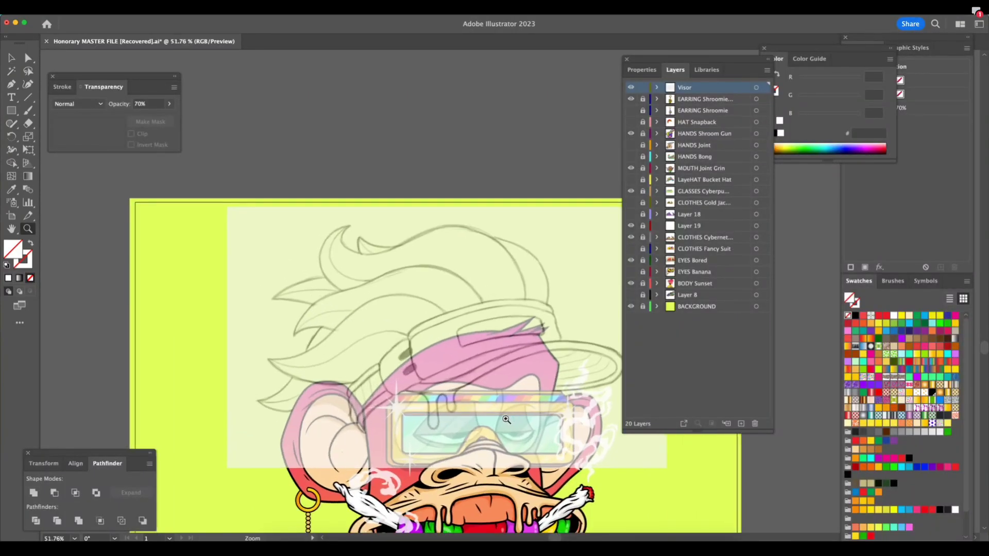
{"action": "left_click_drag", "start_coordinate": [510, 421], "coordinate": [571, 294]}
Set the visor sketch's opacity to 79% and lock the Visor layer
{"action": "key", "text": "v"}
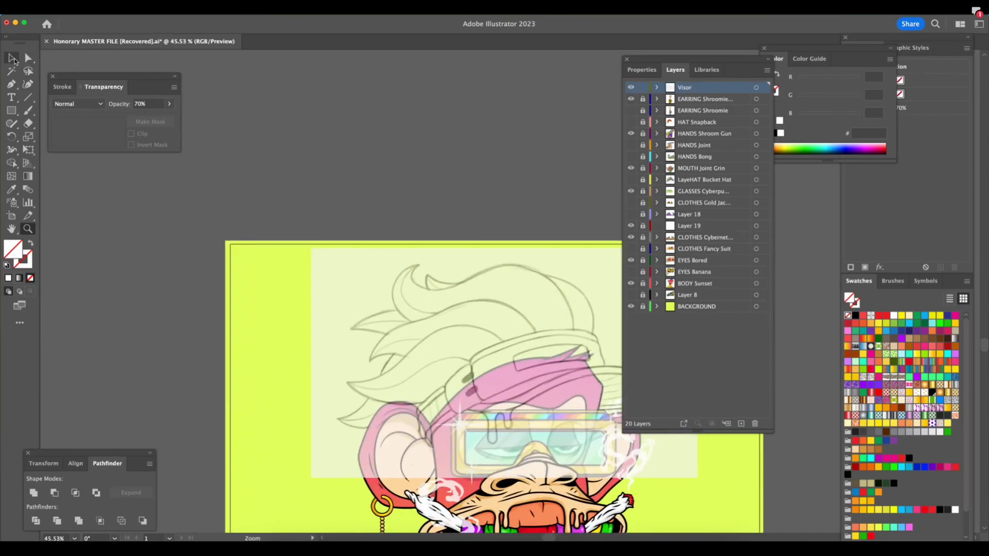
{"action": "key", "text": "Tab"}
{"action": "key", "text": "Tab"}
{"action": "key", "text": "Tab"}
{"action": "key", "text": "ctrl+a"}
{"action": "key", "text": "Tab"}
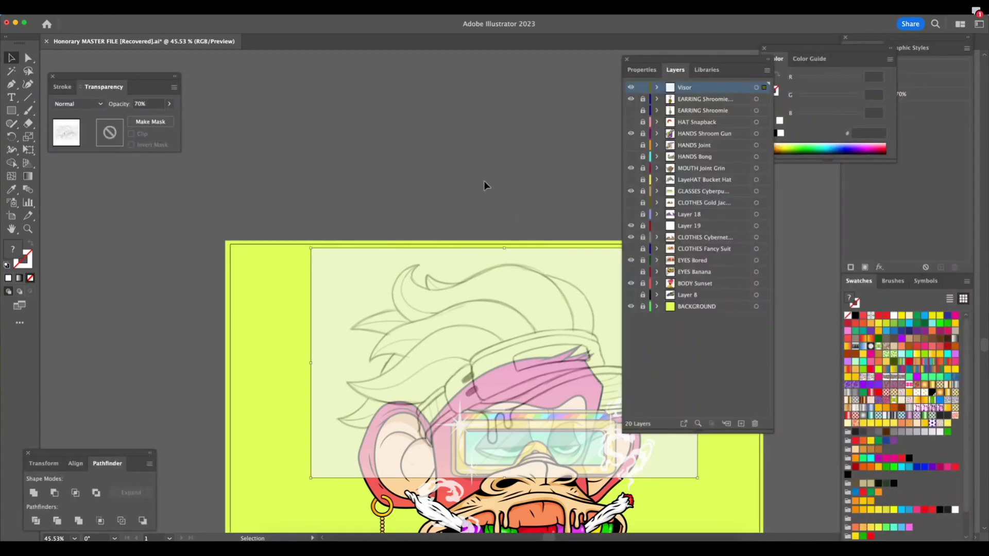
{"action": "left_click", "coordinate": [169, 104]}
{"action": "left_click_drag", "start_coordinate": [156, 120], "coordinate": [162, 119]}
{"action": "left_click", "coordinate": [335, 129]}
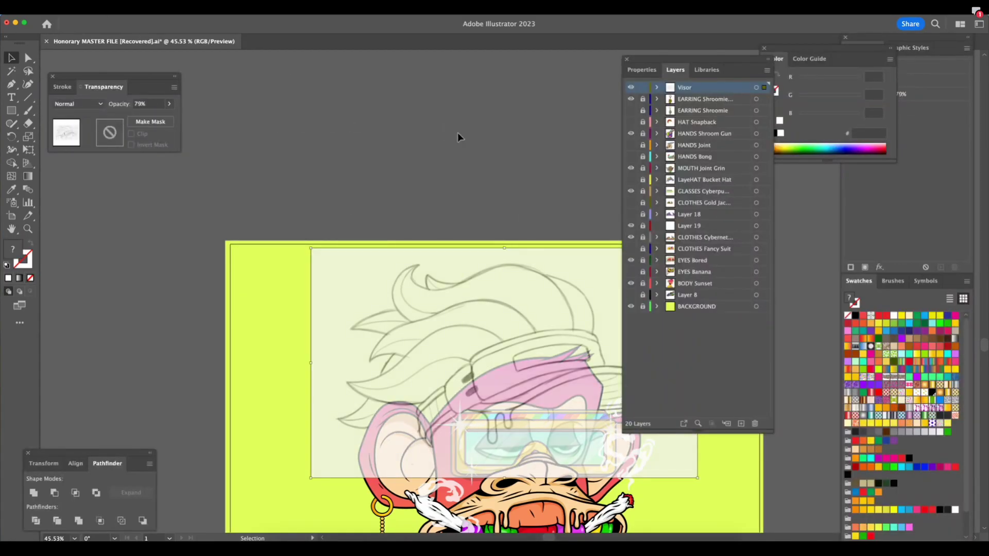
{"action": "left_click", "coordinate": [457, 132]}
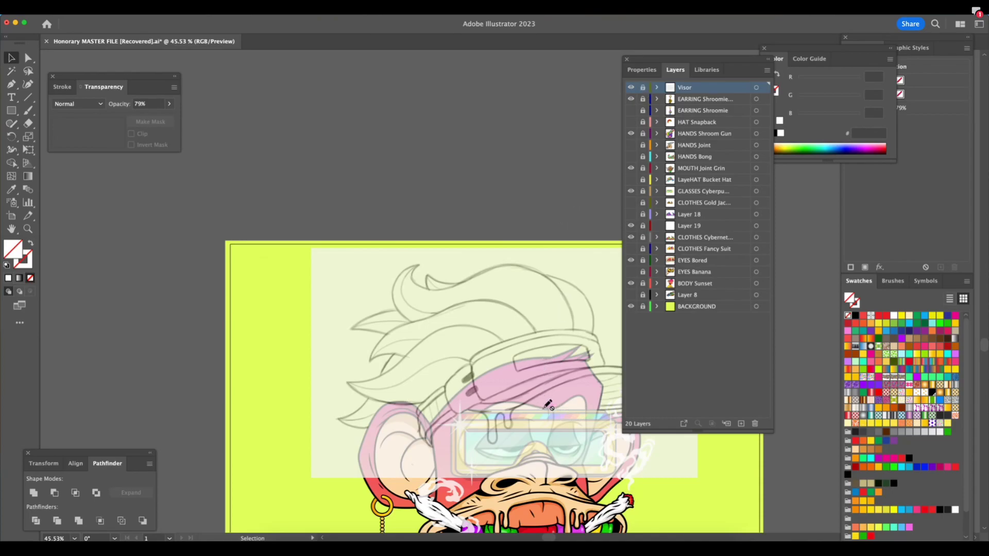
Inspect the cybernetic jacket's details up close and how the outfit looks on the whole ape
{"action": "scroll", "coordinate": [549, 407], "scroll_direction": "down", "scroll_amount": 9}
{"action": "scroll", "coordinate": [548, 406], "scroll_direction": "right", "scroll_amount": 5}
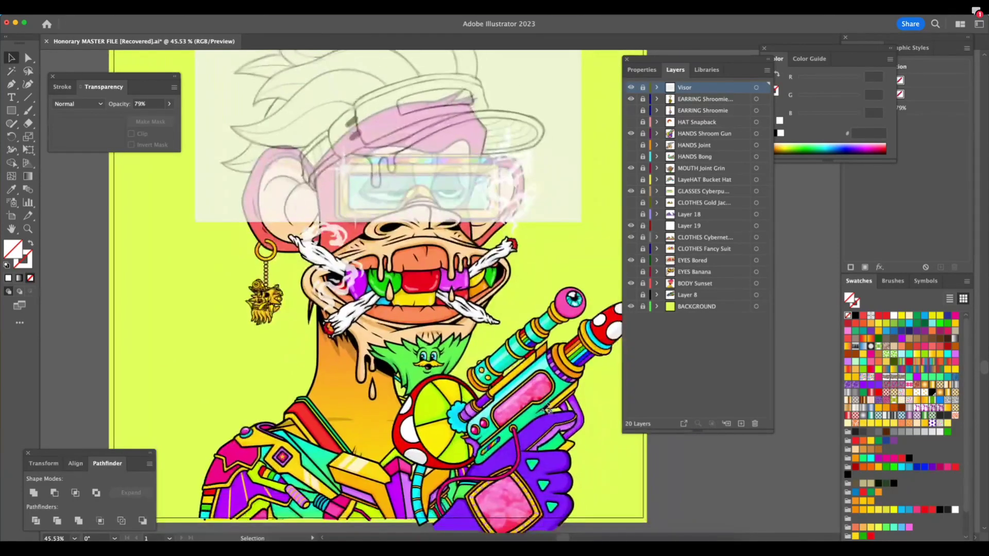
{"action": "key", "text": "z"}
{"action": "left_click_drag", "start_coordinate": [279, 512], "coordinate": [388, 489]}
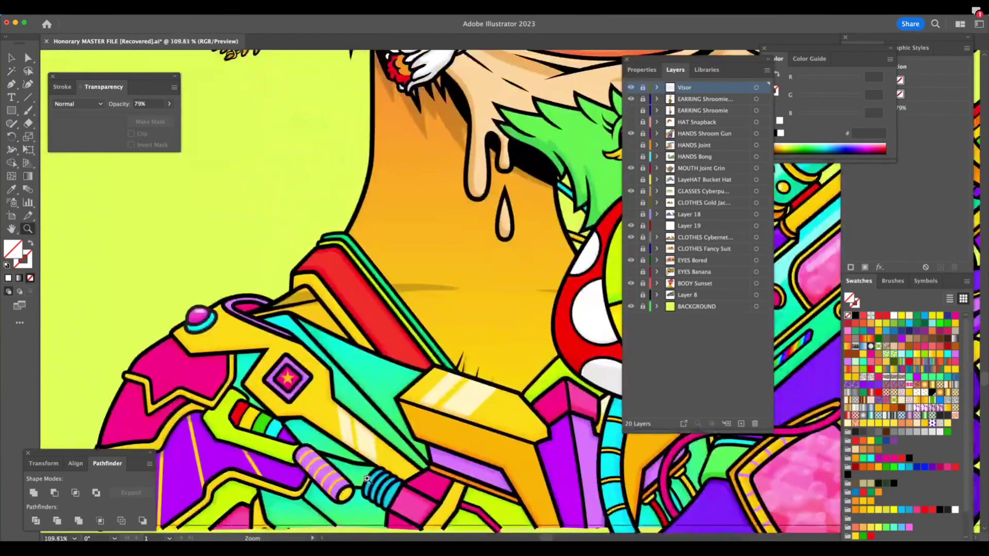
{"action": "left_click_drag", "start_coordinate": [538, 443], "coordinate": [529, 434]}
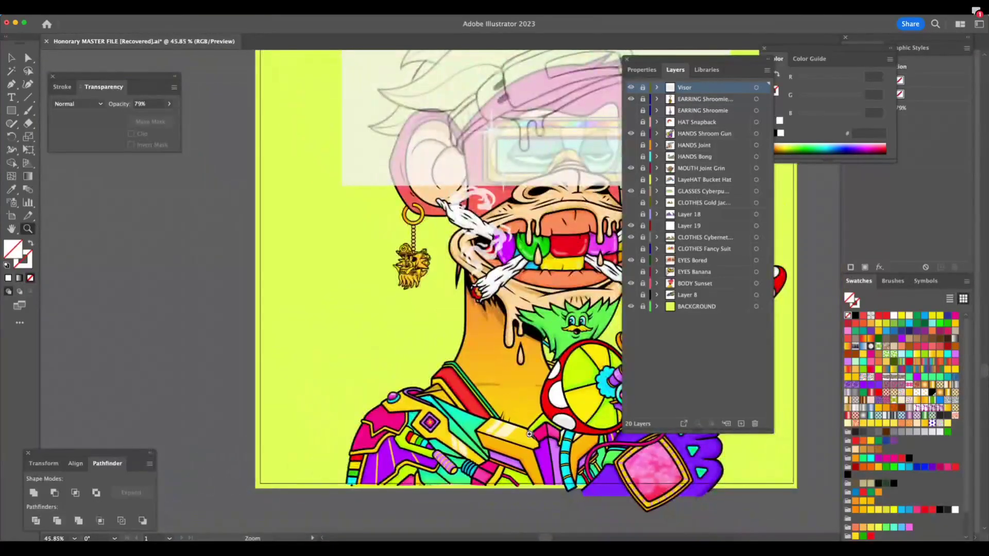
{"action": "scroll", "coordinate": [526, 437], "scroll_direction": "up", "scroll_amount": 1}
{"action": "scroll", "coordinate": [526, 437], "scroll_direction": "right", "scroll_amount": 2}
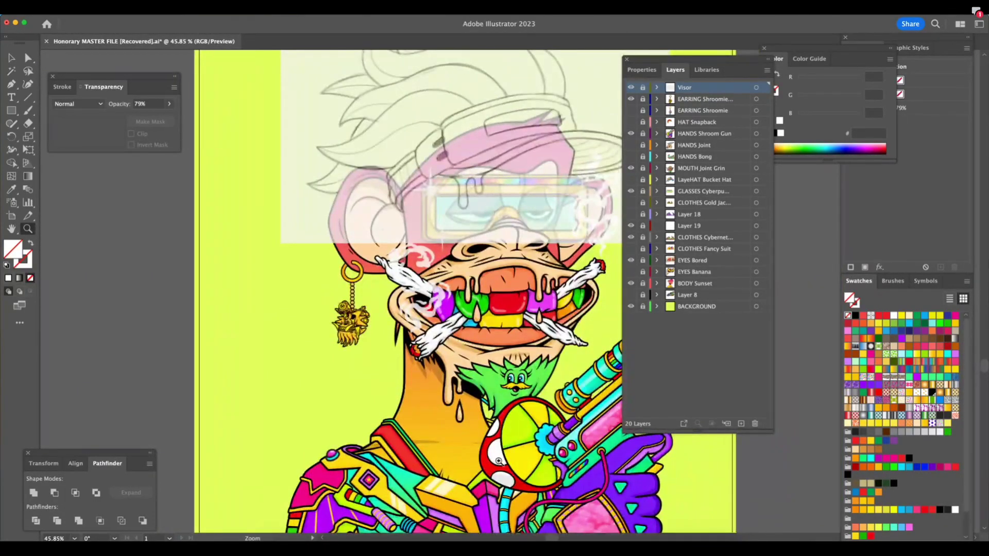
{"action": "scroll", "coordinate": [499, 460], "scroll_direction": "up", "scroll_amount": 3}
{"action": "scroll", "coordinate": [498, 460], "scroll_direction": "right", "scroll_amount": 2}
{"action": "scroll", "coordinate": [498, 460], "scroll_direction": "up", "scroll_amount": 3}
{"action": "scroll", "coordinate": [498, 460], "scroll_direction": "right", "scroll_amount": 1}
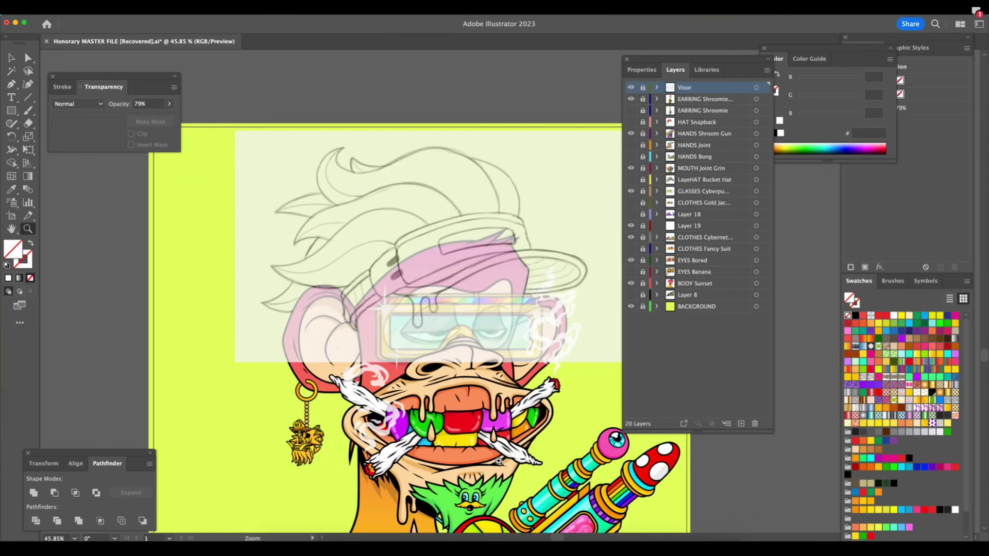
Inspect the visor sketch's band, front panel and brim lines up close against the ape's head
{"action": "scroll", "coordinate": [497, 454], "scroll_direction": "down", "scroll_amount": 5}
{"action": "scroll", "coordinate": [488, 410], "scroll_direction": "up", "scroll_amount": 6}
{"action": "mouse_move", "coordinate": [446, 219]}
{"action": "left_mouse_down"}
{"action": "mouse_move", "coordinate": [515, 299]}
{"action": "mouse_move", "coordinate": [569, 314]}
{"action": "left_mouse_up"}
{"action": "scroll", "coordinate": [479, 314], "scroll_direction": "up", "scroll_amount": 1}
{"action": "scroll", "coordinate": [505, 336], "scroll_direction": "up", "scroll_amount": 1}
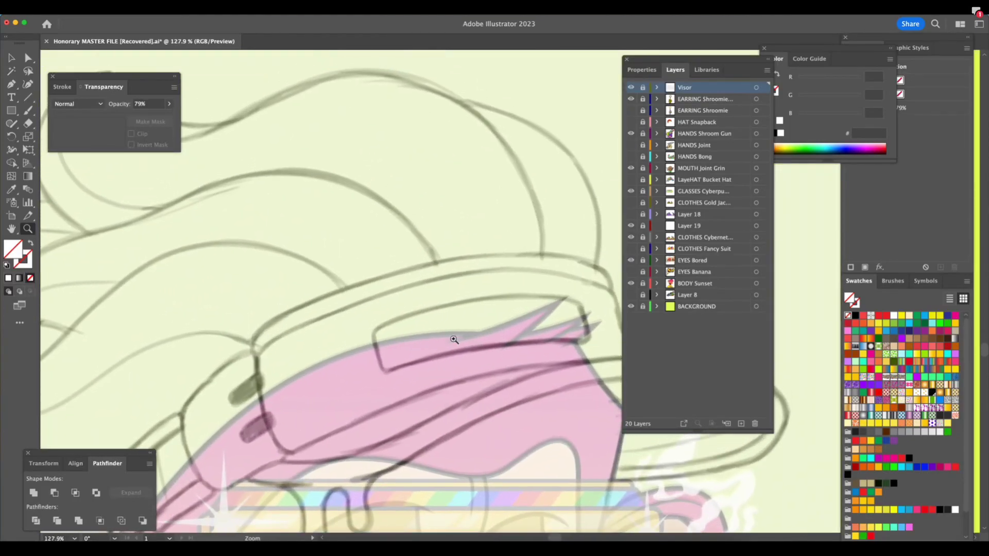
{"action": "left_click_drag", "start_coordinate": [462, 339], "coordinate": [480, 342]}
{"action": "key", "text": "super+Tab"}
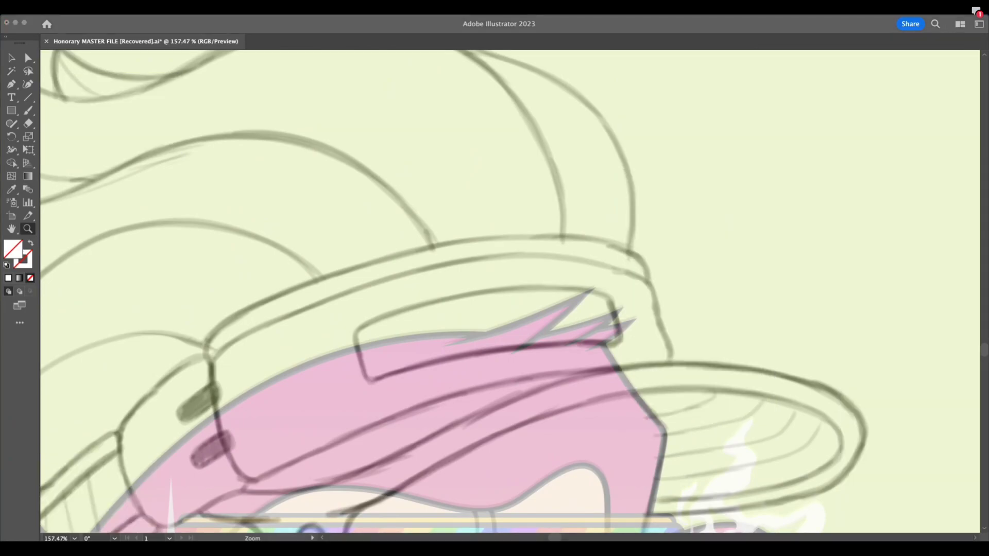
{"action": "key", "text": "shift+Tab"}
{"action": "key", "text": "shift+Tab"}
{"action": "key", "text": "shift+Tab"}
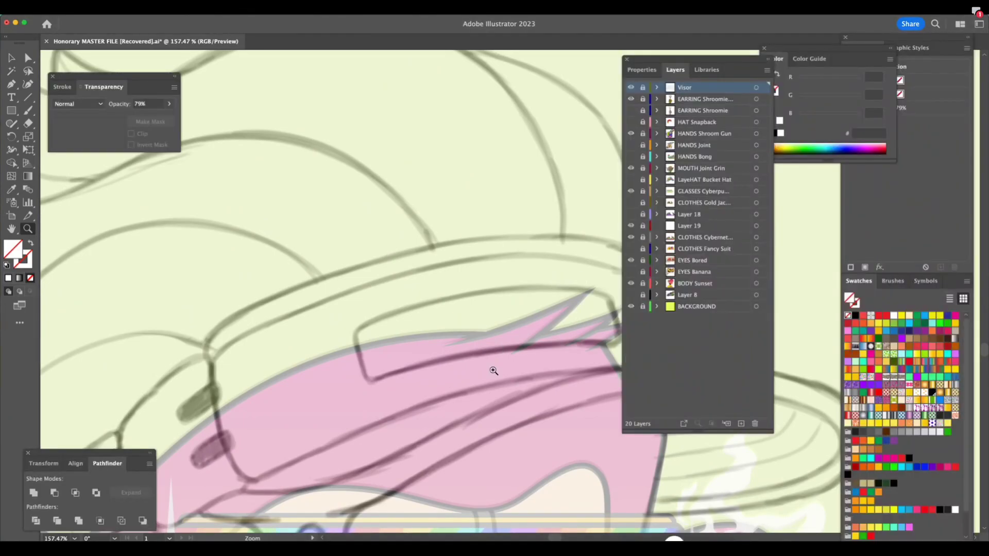
{"action": "left_click", "coordinate": [528, 413], "text": "alt"}
{"action": "left_click_drag", "start_coordinate": [484, 427], "coordinate": [414, 472]}
{"action": "left_click_drag", "start_coordinate": [440, 434], "coordinate": [473, 434]}
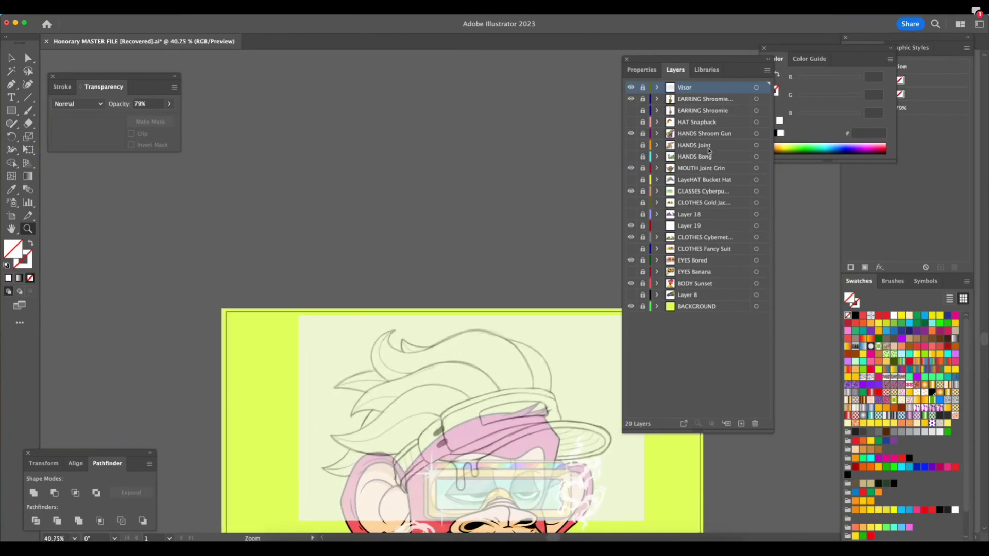
Set the drawing colours for new paths to no fill and a light purple stroke
{"action": "left_click_drag", "start_coordinate": [380, 447], "coordinate": [489, 502]}
{"action": "left_click", "coordinate": [6, 265]}
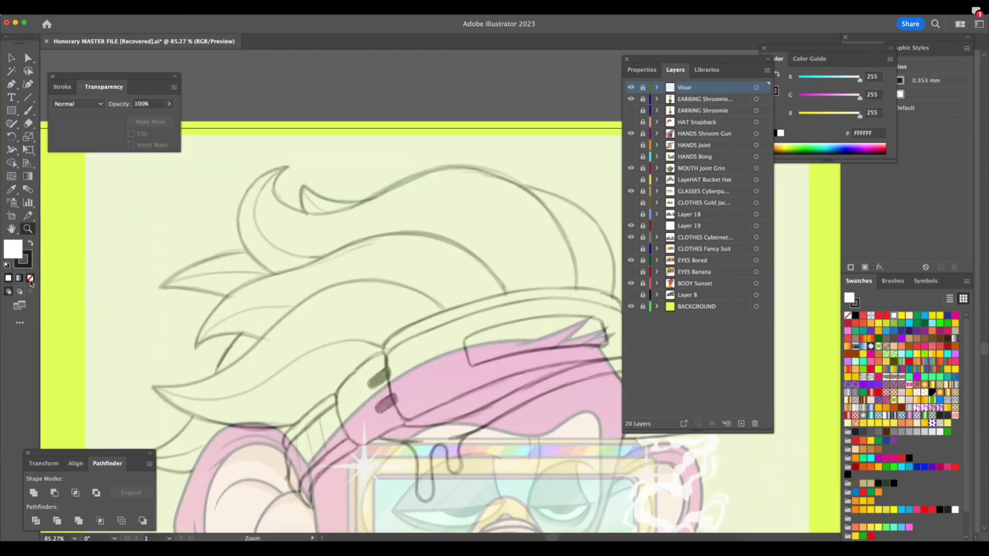
{"action": "left_click", "coordinate": [30, 279]}
{"action": "left_click", "coordinate": [23, 261]}
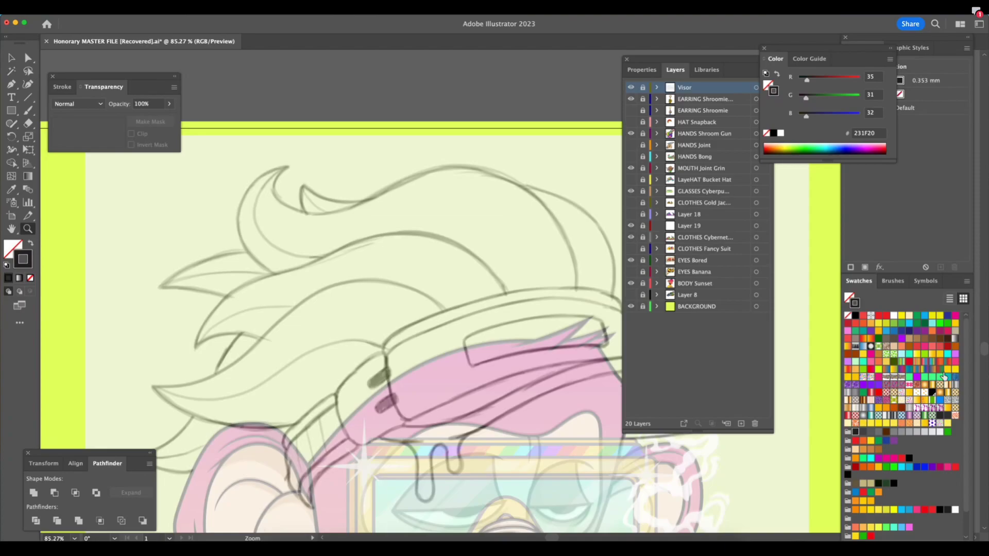
{"action": "left_click", "coordinate": [955, 355]}
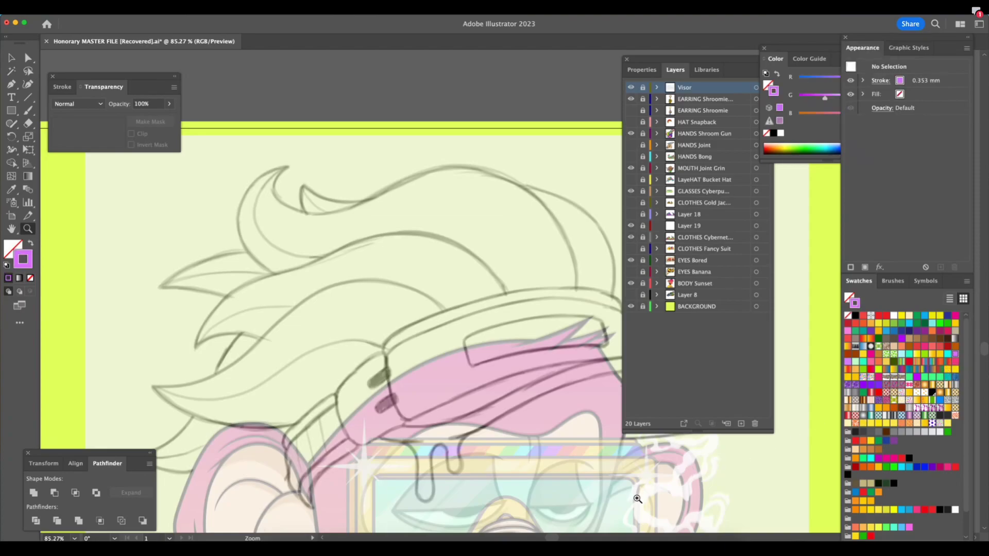
Choose the Pen tool and set its stroke weight to 0.25 mm
{"action": "left_click", "coordinate": [440, 487]}
{"action": "left_click", "coordinate": [18, 84]}
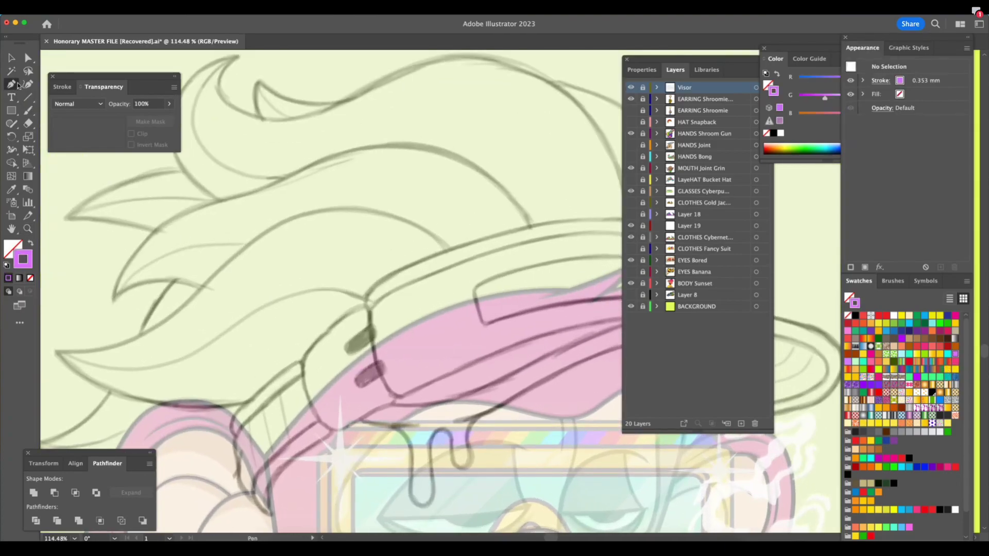
{"action": "left_click", "coordinate": [62, 87]}
{"action": "left_click", "coordinate": [134, 103]}
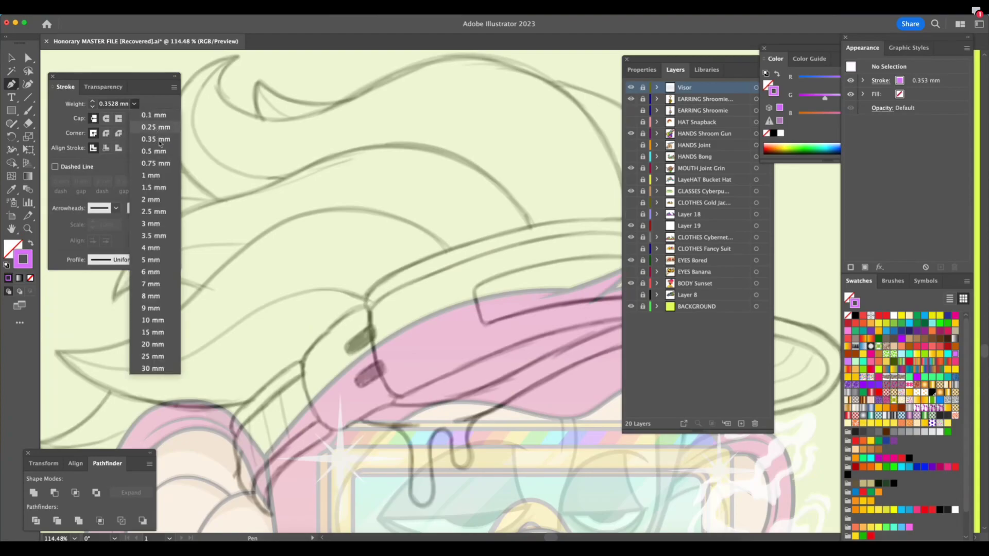
{"action": "left_click", "coordinate": [156, 134]}
Create a new layer directly above the locked Visor layer for tracing the sketch
{"action": "key", "text": "z"}
{"action": "scroll", "coordinate": [381, 466], "scroll_direction": "down", "scroll_amount": 2}
{"action": "left_click", "coordinate": [439, 461]}
{"action": "key", "text": "shift+Tab"}
{"action": "left_click", "coordinate": [440, 458], "text": "alt"}
{"action": "key", "text": "shift+Tab"}
{"action": "left_click_drag", "start_coordinate": [407, 274], "coordinate": [406, 274]}
{"action": "key", "text": "p"}
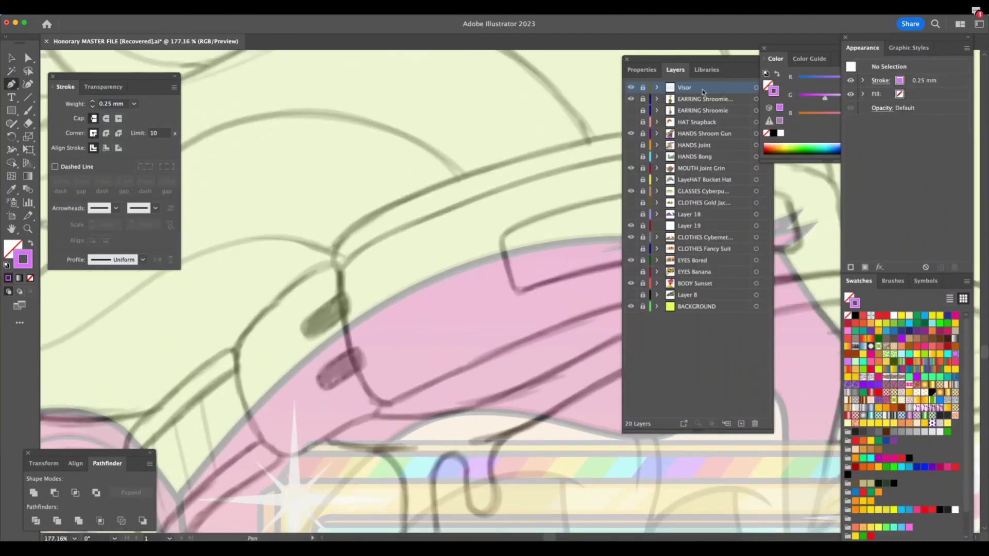
{"action": "left_click", "coordinate": [742, 423]}
Trace the visor's rear side piece with the Pen tool, from its upper corner down the curved back and along the lower edge
{"action": "left_click_drag", "start_coordinate": [333, 262], "coordinate": [314, 262]}
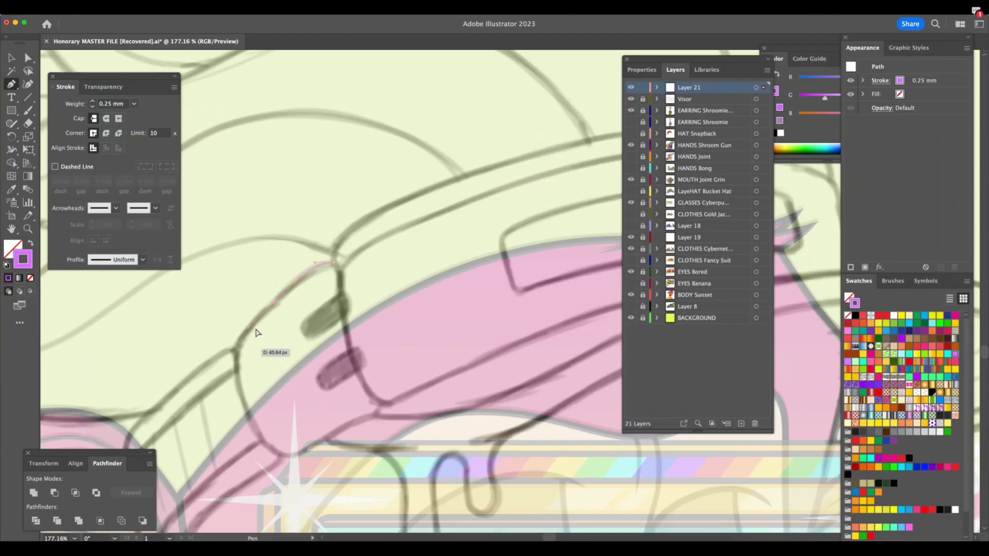
{"action": "left_click_drag", "start_coordinate": [256, 320], "coordinate": [248, 330]}
{"action": "left_click_drag", "start_coordinate": [236, 383], "coordinate": [242, 405]}
{"action": "left_click_drag", "start_coordinate": [271, 452], "coordinate": [324, 437]}
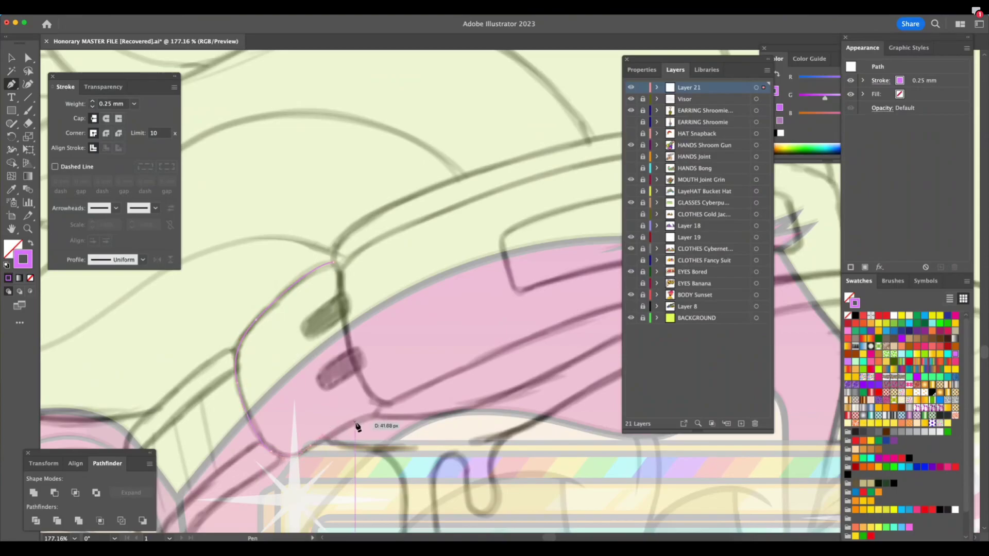
{"action": "key", "text": "super+z"}
{"action": "left_click_drag", "start_coordinate": [313, 446], "coordinate": [372, 416]}
{"action": "key", "text": "z"}
Set the stroke weight of the traced visor side piece to 0.5 mm
{"action": "left_click", "coordinate": [12, 59]}
{"action": "left_click", "coordinate": [280, 241]}
{"action": "left_click", "coordinate": [134, 104]}
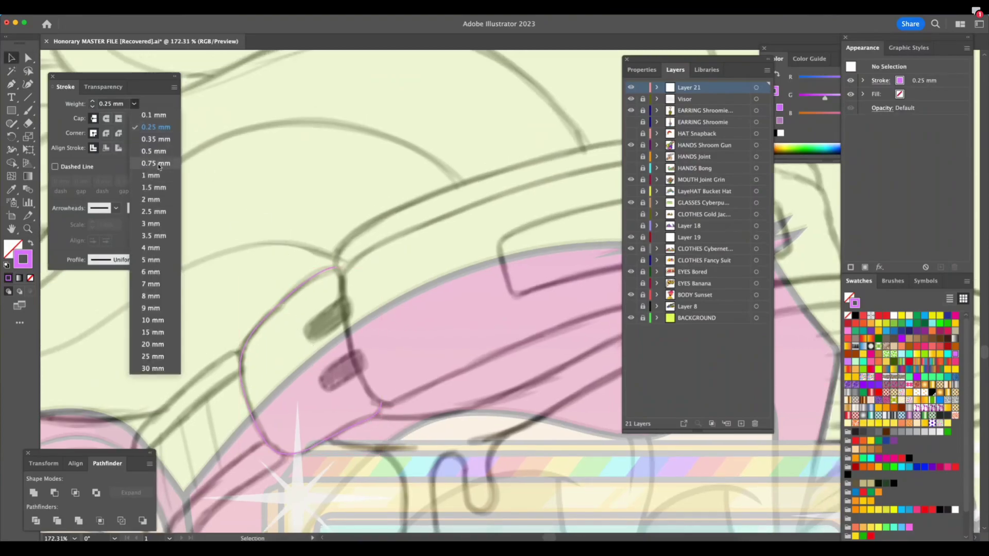
{"action": "left_click", "coordinate": [149, 125]}
{"action": "left_click_drag", "start_coordinate": [299, 330], "coordinate": [308, 345]}
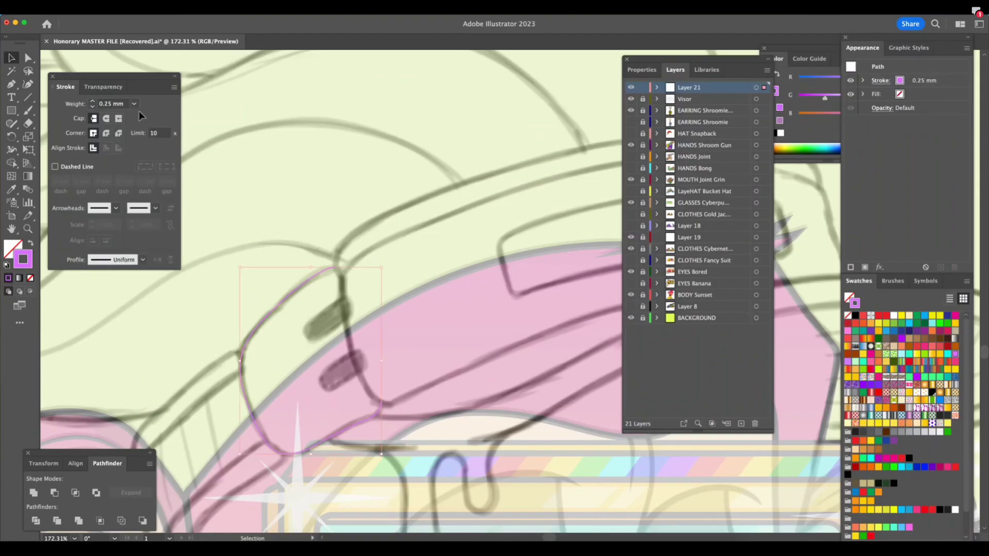
{"action": "left_click", "coordinate": [134, 104]}
{"action": "left_click", "coordinate": [150, 150]}
{"action": "left_click", "coordinate": [316, 319]}
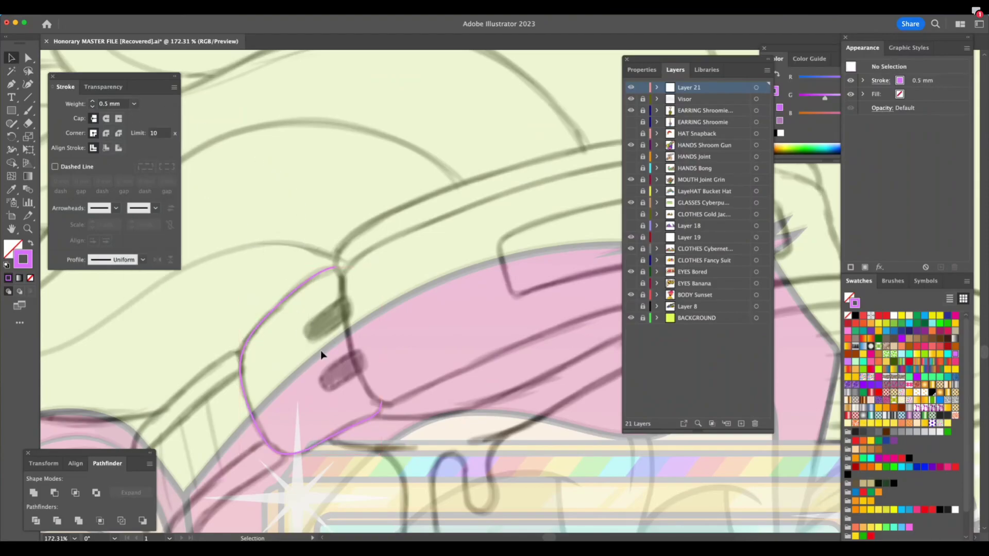
Change the stroke colour of the traced side piece to black and check it against the sketch
{"action": "left_click_drag", "start_coordinate": [296, 199], "coordinate": [276, 326]}
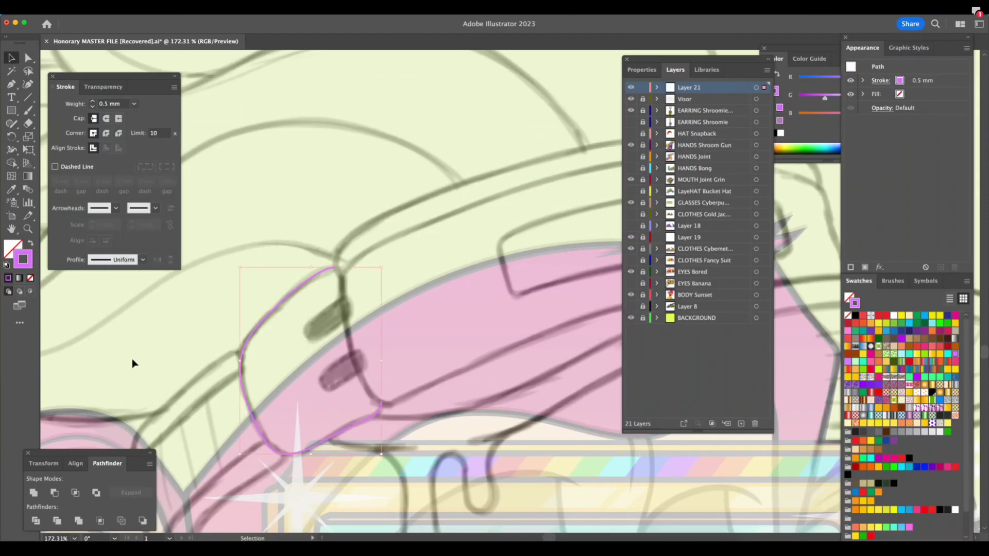
{"action": "left_click", "coordinate": [855, 315]}
{"action": "left_click", "coordinate": [487, 470]}
{"action": "key", "text": "shift+Tab"}
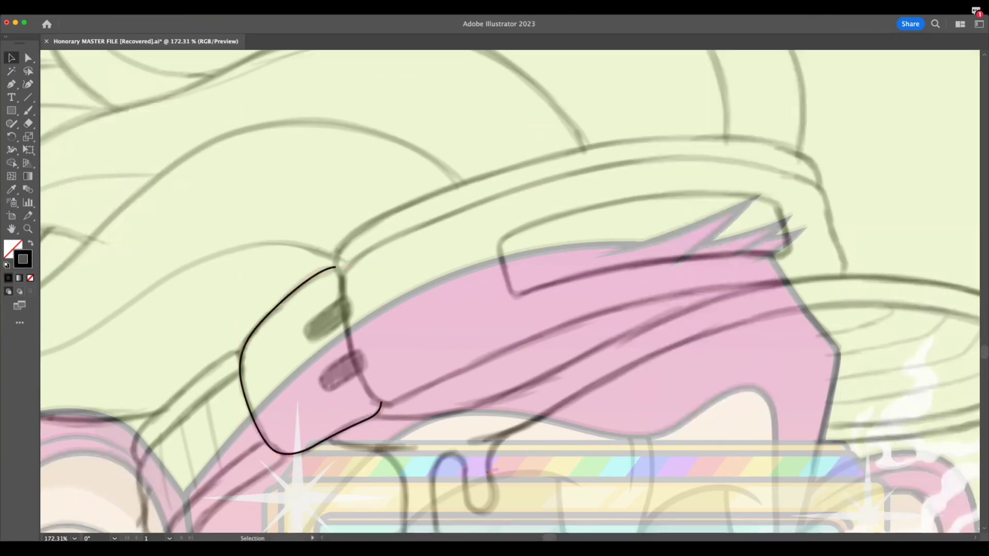
{"action": "key", "text": "shift+Tab"}
Trace the lower curve of the brim's inner edge with the Pen tool, starting at the side piece's bottom edge and running forward across the forehead
{"action": "key", "text": "z"}
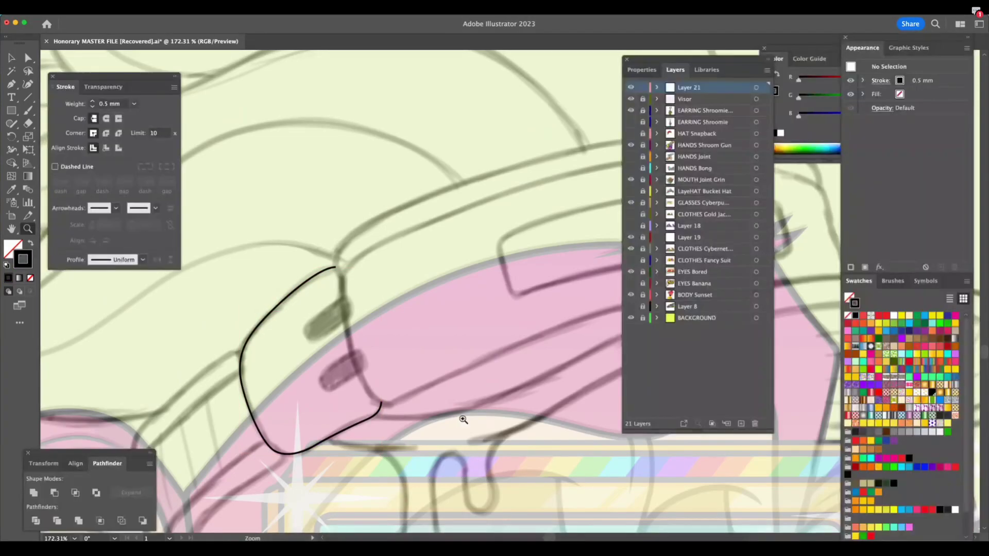
{"action": "left_click", "coordinate": [463, 421]}
{"action": "scroll", "coordinate": [466, 421], "scroll_direction": "right", "scroll_amount": 4}
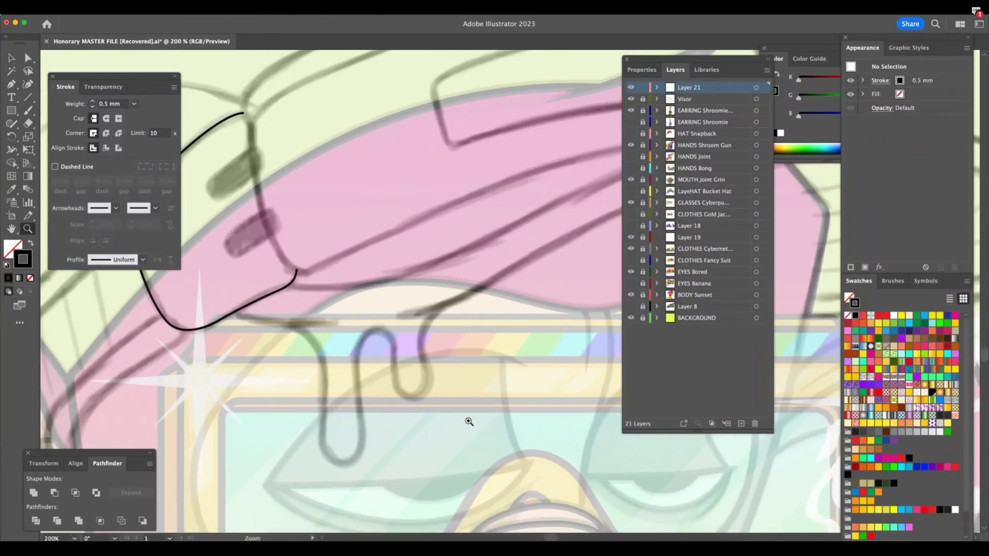
{"action": "scroll", "coordinate": [469, 422], "scroll_direction": "up", "scroll_amount": 1}
{"action": "scroll", "coordinate": [468, 422], "scroll_direction": "up", "scroll_amount": 2}
{"action": "left_click_drag", "start_coordinate": [462, 426], "coordinate": [424, 440]}
{"action": "scroll", "coordinate": [428, 441], "scroll_direction": "right", "scroll_amount": 4}
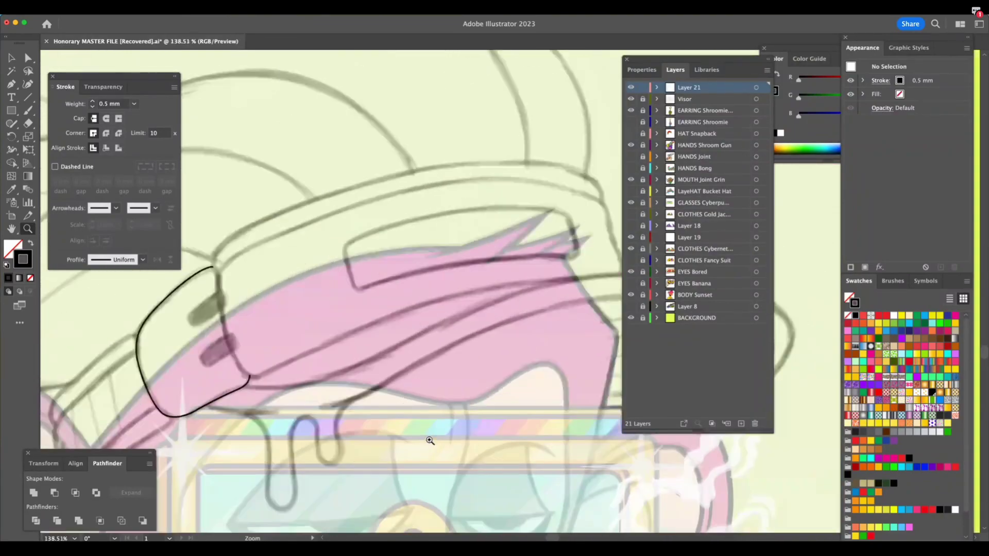
{"action": "scroll", "coordinate": [507, 452], "scroll_direction": "down", "scroll_amount": 3}
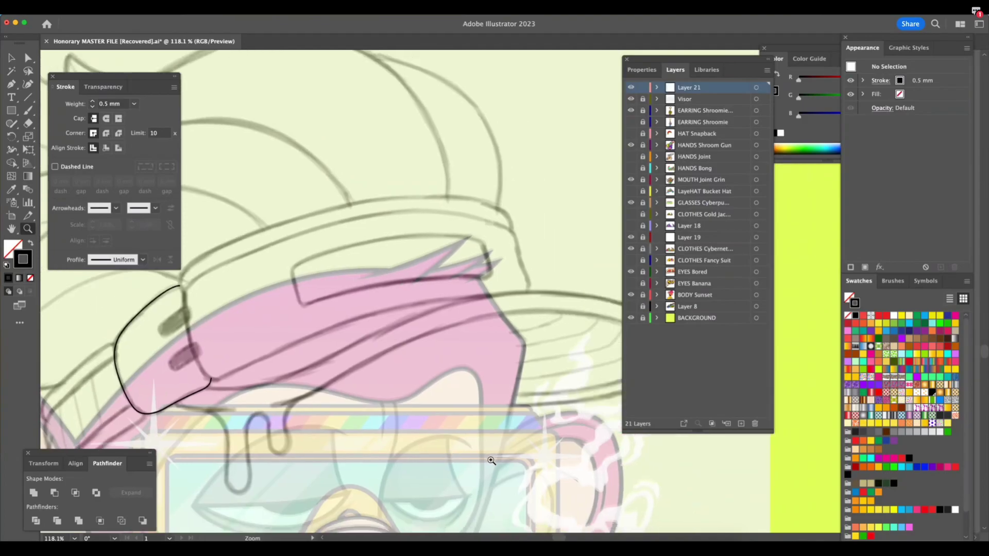
{"action": "scroll", "coordinate": [480, 464], "scroll_direction": "down", "scroll_amount": 1}
{"action": "key", "text": "p"}
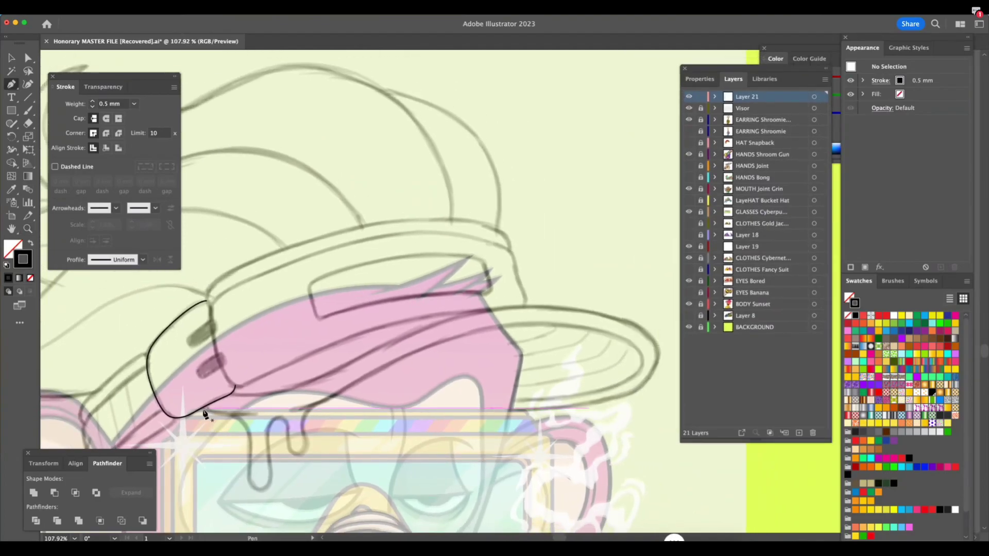
{"action": "left_click", "coordinate": [201, 409]}
{"action": "left_click_drag", "start_coordinate": [277, 413], "coordinate": [298, 408]}
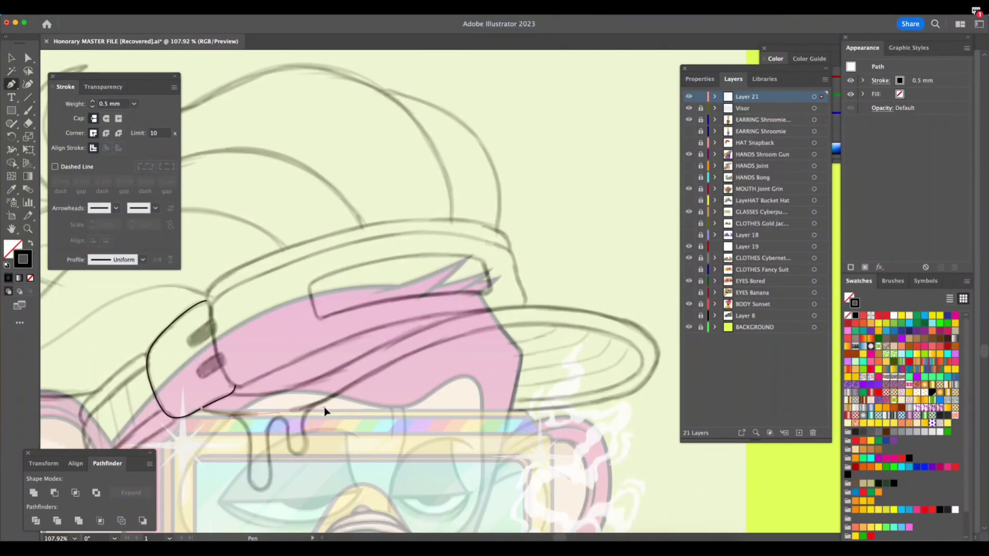
{"action": "left_click", "coordinate": [202, 410]}
{"action": "left_click", "coordinate": [202, 407]}
{"action": "left_click", "coordinate": [274, 412]}
{"action": "left_click_drag", "start_coordinate": [318, 407], "coordinate": [322, 405]}
{"action": "left_click_drag", "start_coordinate": [406, 355], "coordinate": [420, 347]}
{"action": "left_click_drag", "start_coordinate": [395, 360], "coordinate": [395, 360]}
Continue the inner brim path around the rounded front of the brim and back along its underside to the edge of the head
{"action": "left_click_drag", "start_coordinate": [570, 325], "coordinate": [642, 335]}
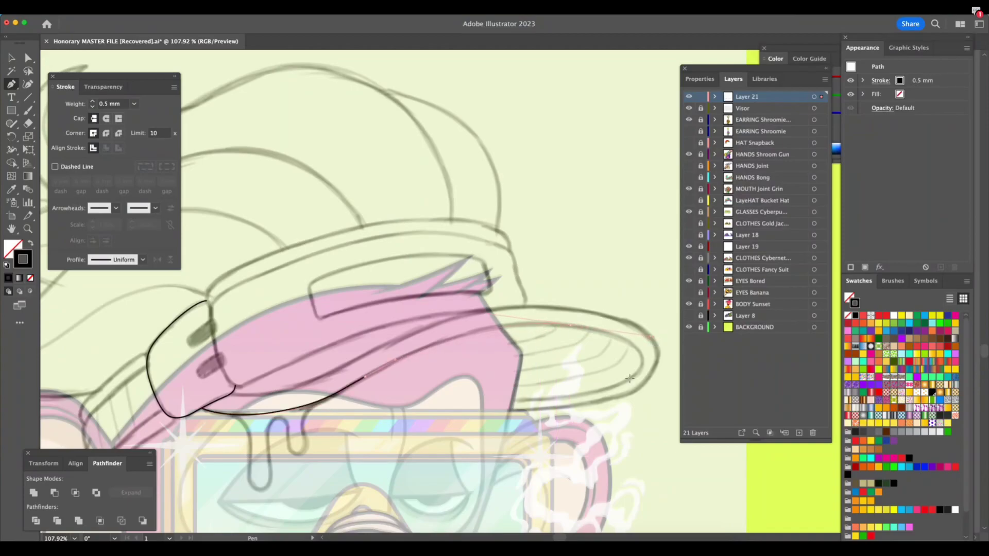
{"action": "left_click_drag", "start_coordinate": [615, 386], "coordinate": [528, 409]}
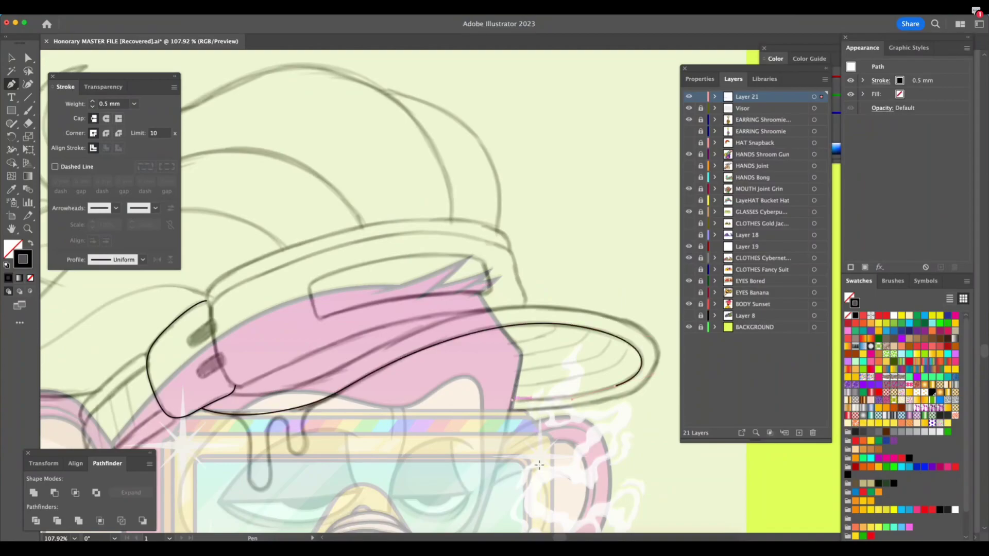
{"action": "key", "text": "Tab"}
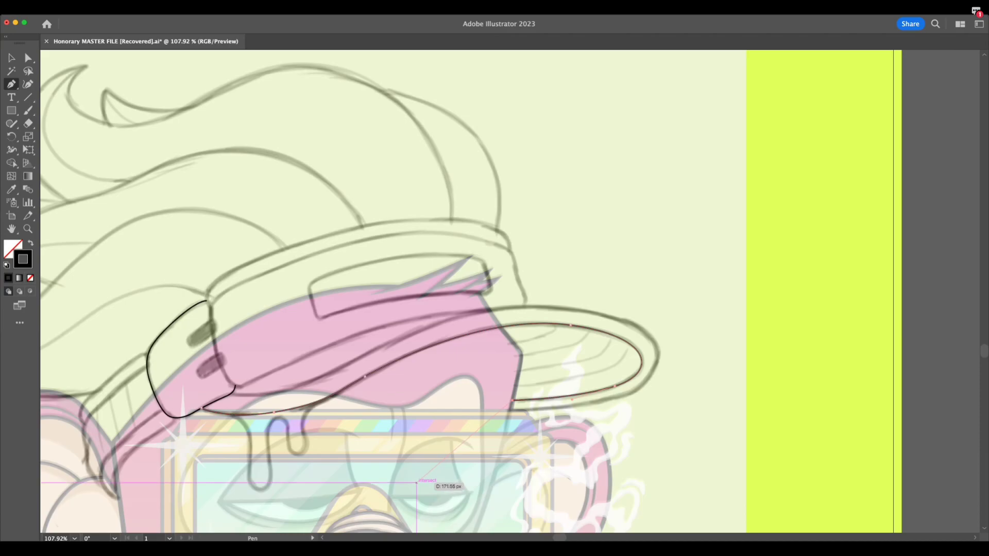
{"action": "key", "text": "Tab"}
{"action": "key", "text": "z"}
{"action": "key", "text": "a"}
{"action": "left_click", "coordinate": [573, 458]}
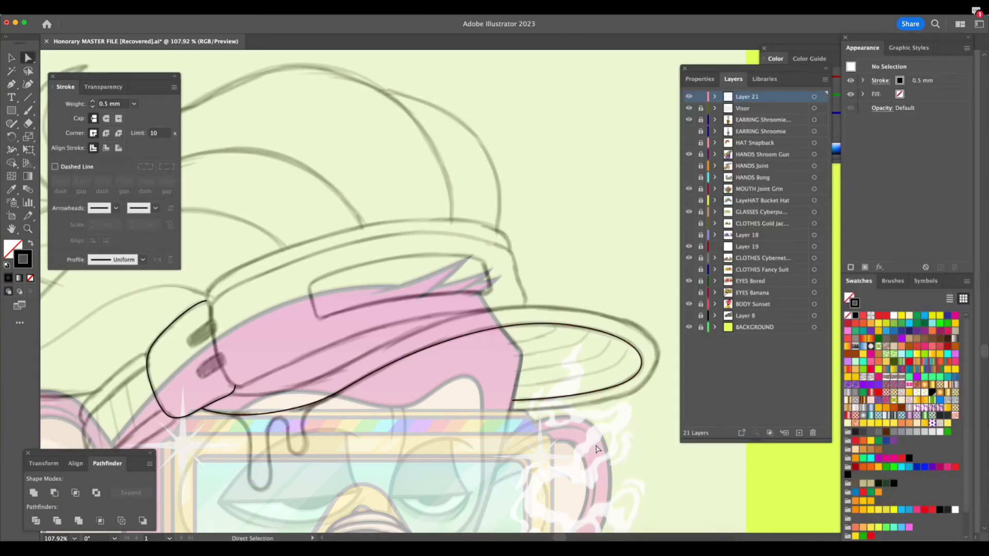
Trace the brim's outer edge with the Pen tool, from the side piece's lower front corner around the brim tip and back to the head
{"action": "key", "text": "z"}
{"action": "left_click", "coordinate": [597, 448]}
{"action": "scroll", "coordinate": [586, 441], "scroll_direction": "up", "scroll_amount": 5}
{"action": "scroll", "coordinate": [586, 441], "scroll_direction": "left", "scroll_amount": 4}
{"action": "scroll", "coordinate": [586, 442], "scroll_direction": "up", "scroll_amount": 3}
{"action": "scroll", "coordinate": [586, 442], "scroll_direction": "left", "scroll_amount": 4}
{"action": "left_click", "coordinate": [11, 85]}
{"action": "left_click", "coordinate": [81, 353]}
{"action": "left_click", "coordinate": [198, 342]}
{"action": "left_click_drag", "start_coordinate": [239, 321], "coordinate": [287, 295]}
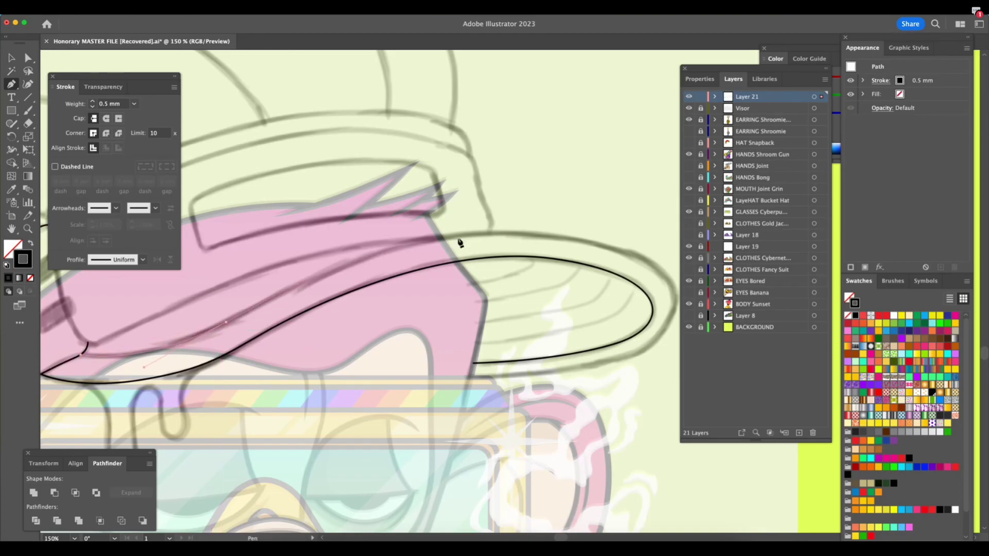
{"action": "left_click_drag", "start_coordinate": [533, 236], "coordinate": [646, 247]}
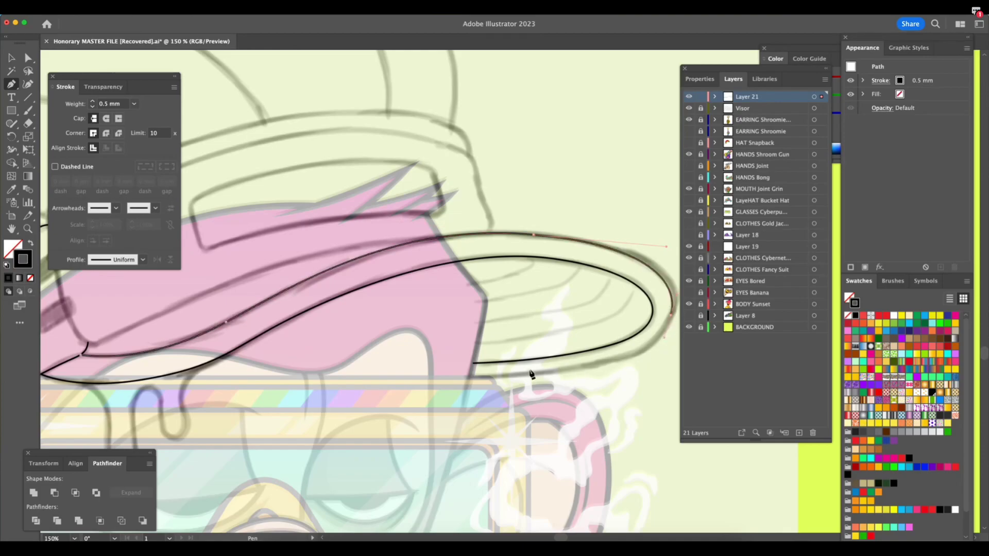
{"action": "left_click_drag", "start_coordinate": [469, 378], "coordinate": [265, 391]}
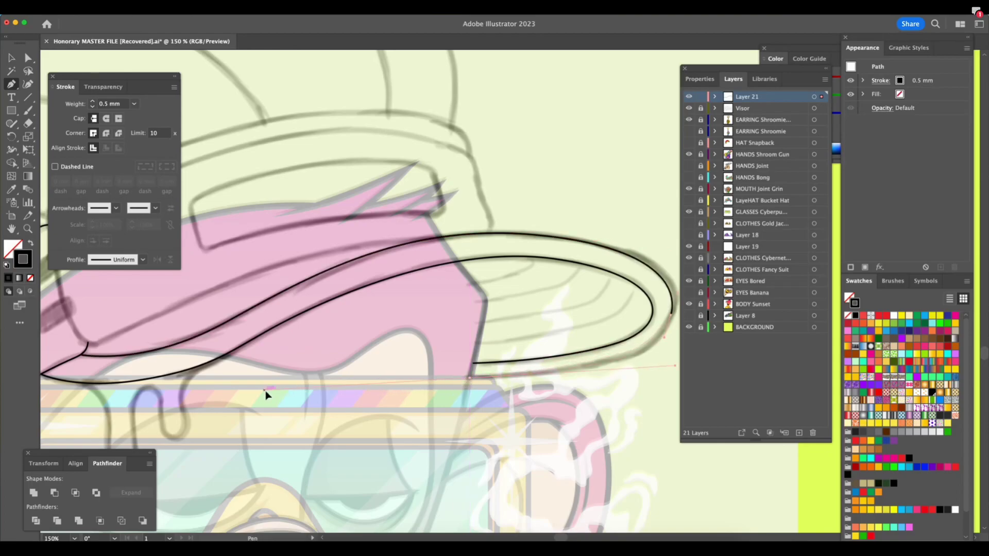
Shorten the direction handle of the outer brim path's end point at the head to refine the lower curve
{"action": "left_click", "coordinate": [31, 59]}
{"action": "left_click_drag", "start_coordinate": [697, 71], "coordinate": [771, 75]}
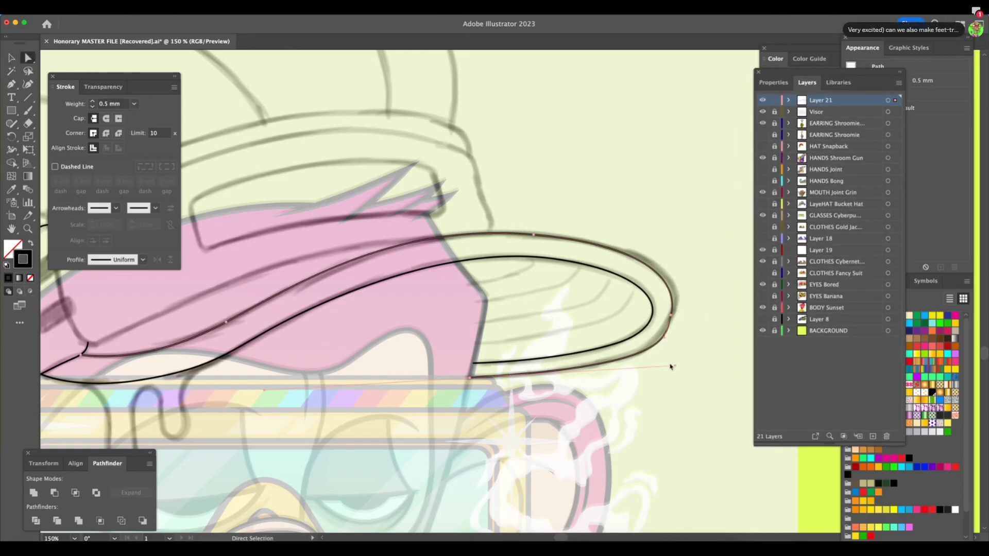
{"action": "left_click_drag", "start_coordinate": [676, 369], "coordinate": [649, 371]}
{"action": "left_click_drag", "start_coordinate": [643, 372], "coordinate": [648, 371]}
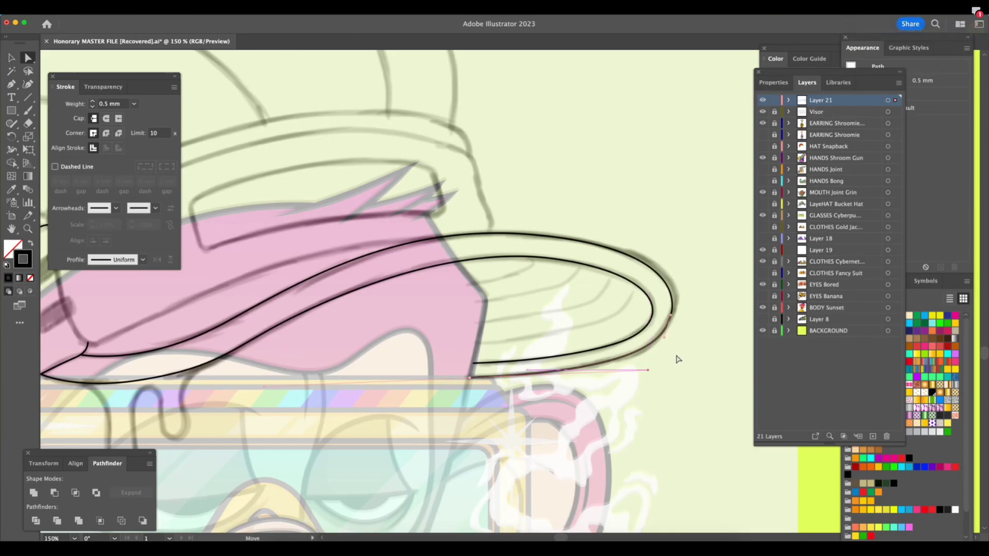
{"action": "left_click", "coordinate": [697, 337]}
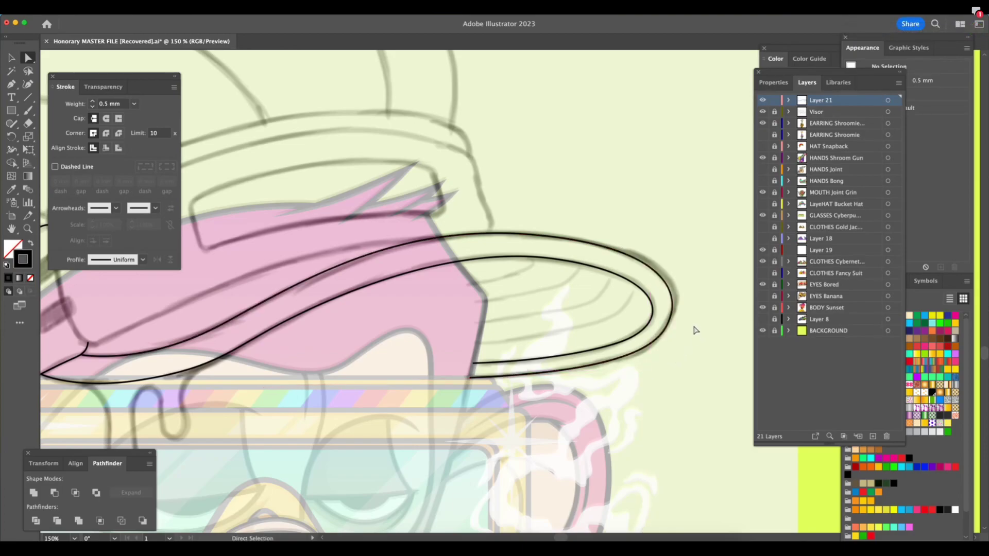
Adjust the anchor point and direction handles at the tip of the outer brim path to follow the sketch more closely
{"action": "key", "text": "z"}
{"action": "left_click", "coordinate": [687, 316]}
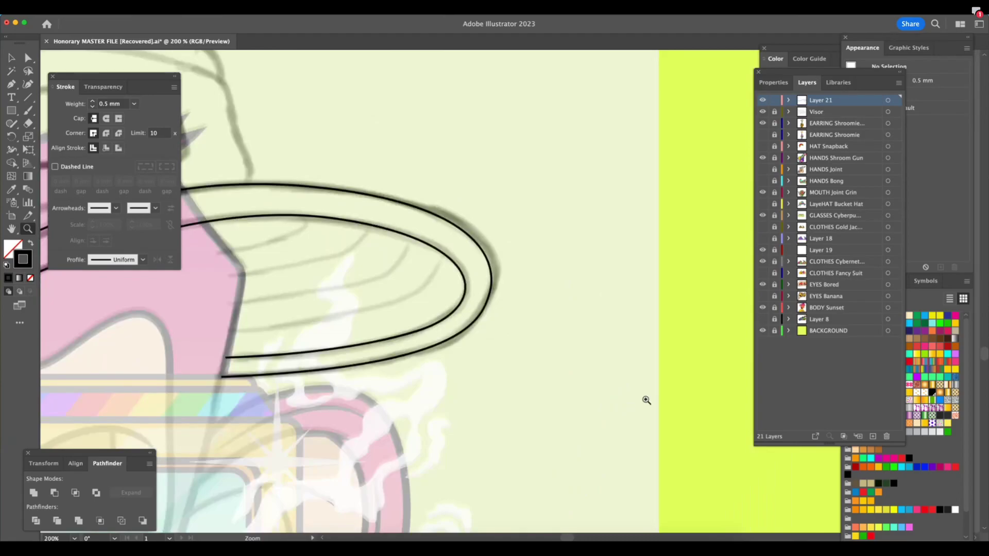
{"action": "key", "text": "a"}
{"action": "left_click", "coordinate": [490, 299]}
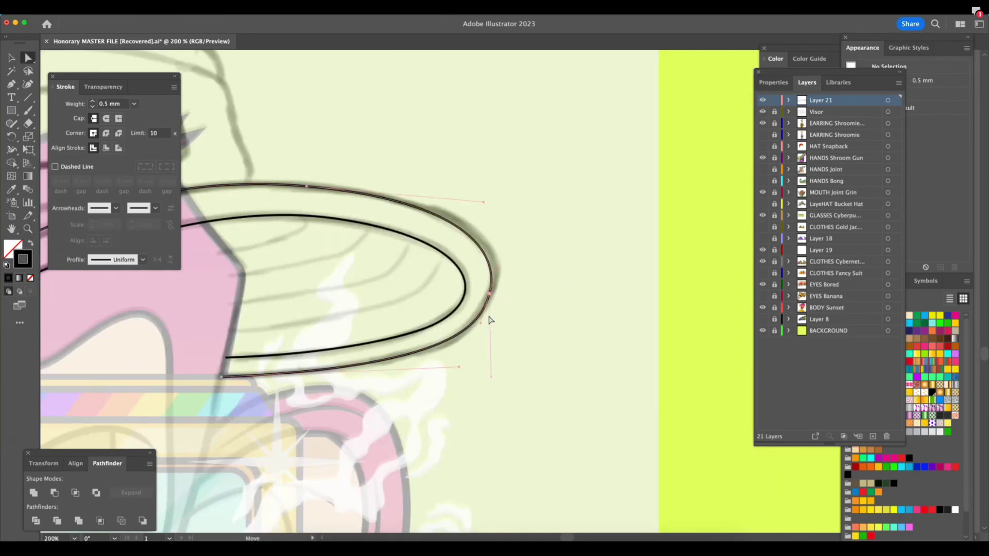
{"action": "left_click", "coordinate": [483, 324]}
{"action": "left_click", "coordinate": [482, 323]}
{"action": "left_click_drag", "start_coordinate": [481, 322], "coordinate": [482, 317]}
{"action": "left_click_drag", "start_coordinate": [493, 298], "coordinate": [503, 270]}
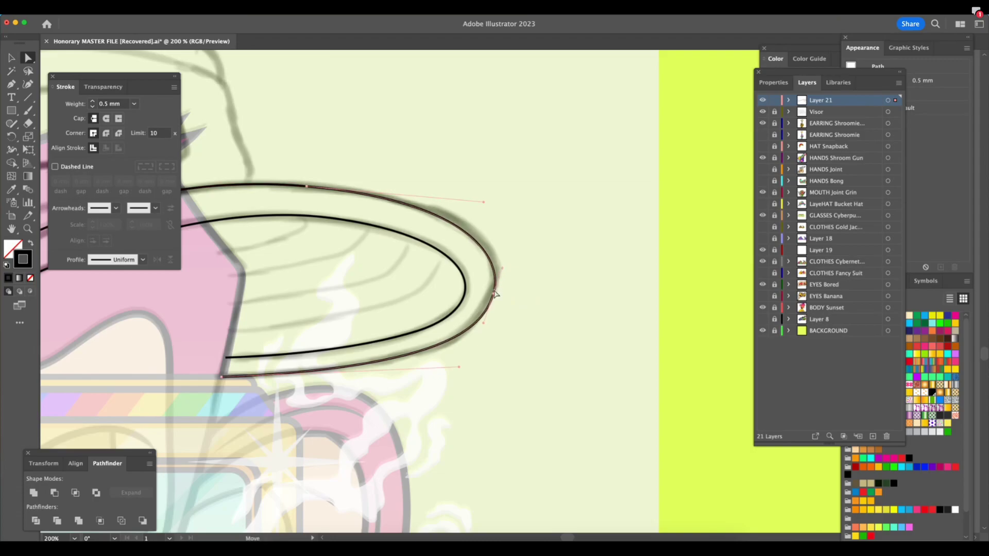
{"action": "left_click_drag", "start_coordinate": [485, 326], "coordinate": [485, 324]}
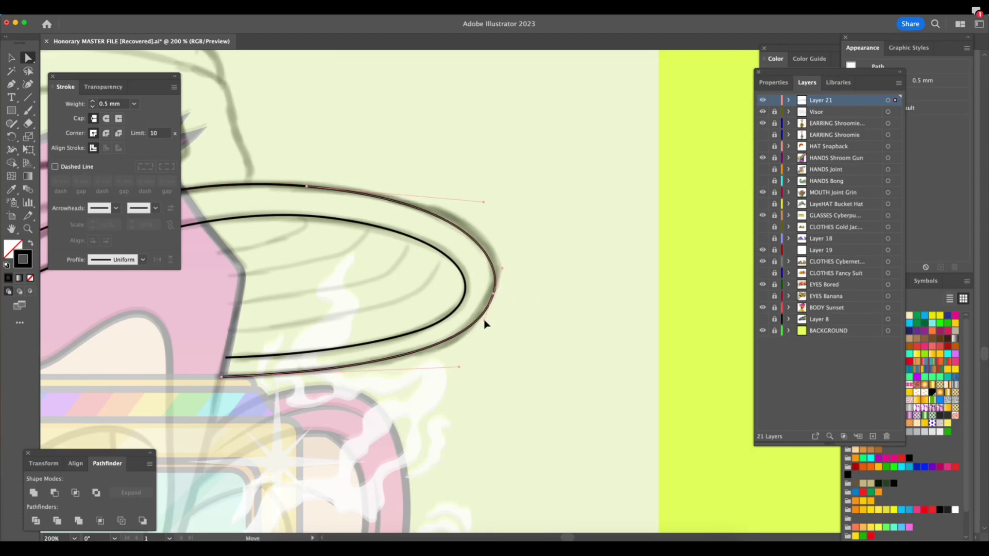
{"action": "key", "text": "Tab"}
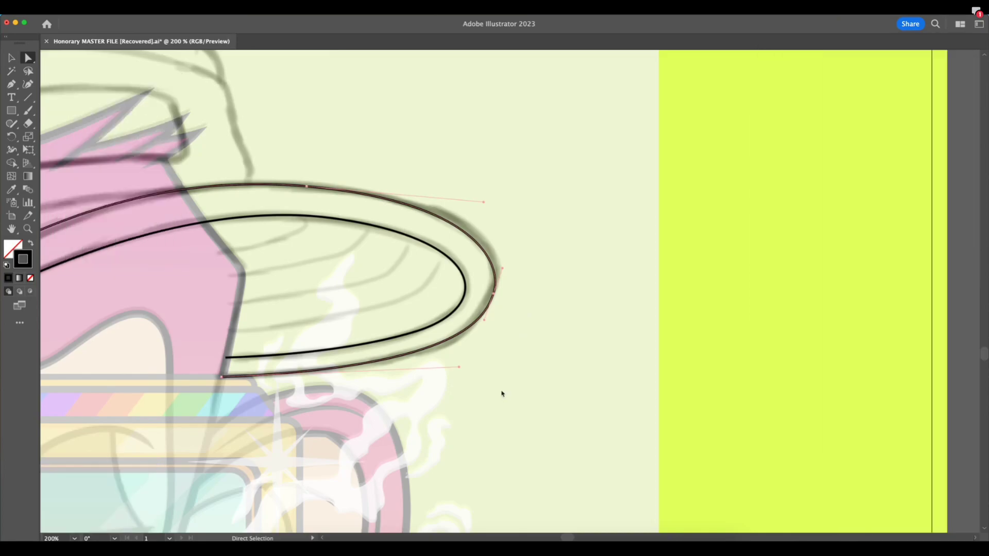
{"action": "left_click", "coordinate": [505, 391]}
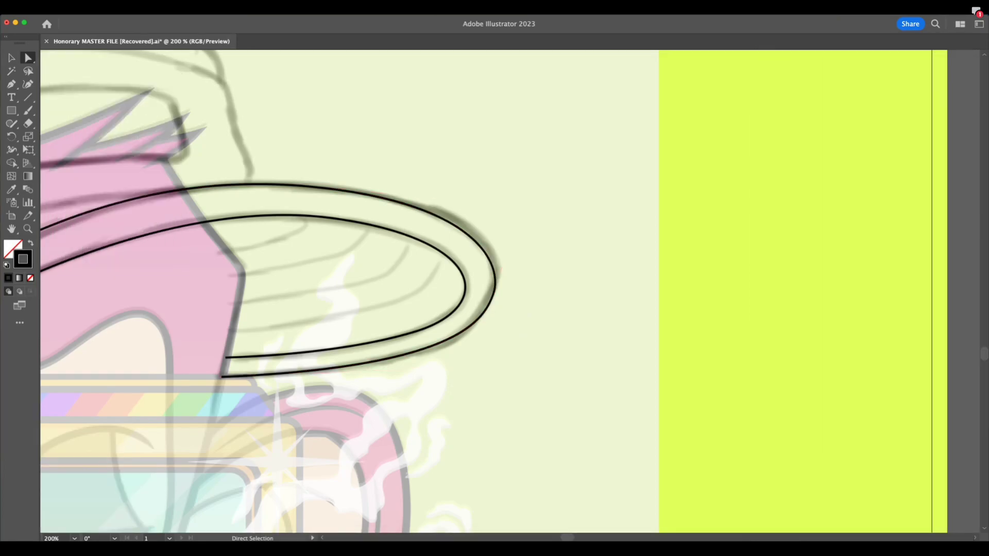
Examine the traced visor lines against the whole ape artwork at 50% zoom
{"action": "key", "text": "super+Tab"}
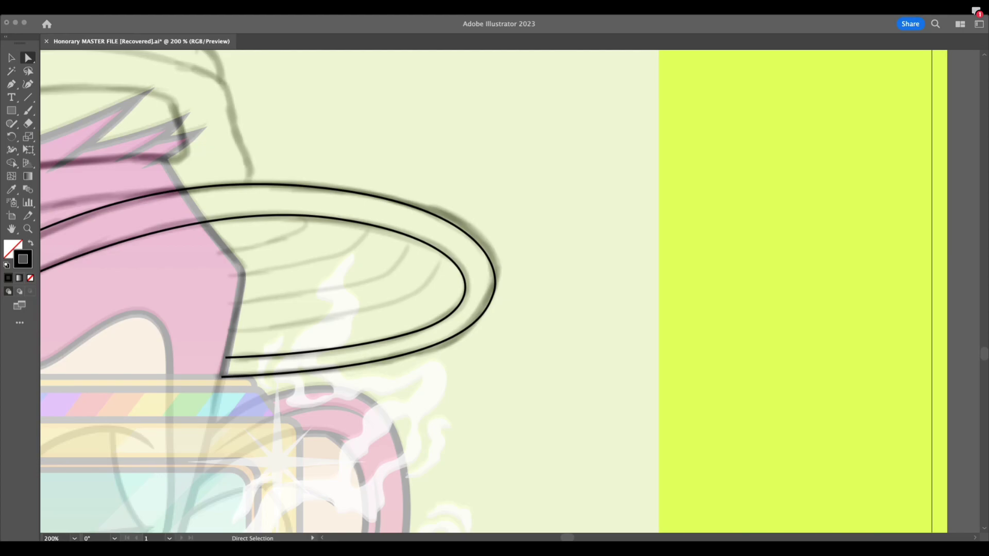
{"action": "key", "text": "super+Tab"}
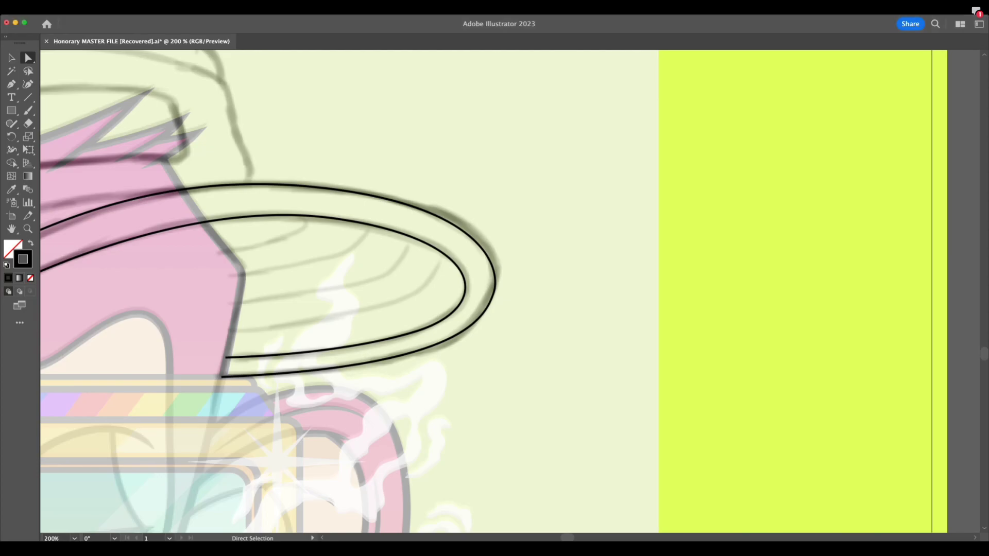
{"action": "key", "text": "Tab"}
{"action": "key", "text": "super+minus"}
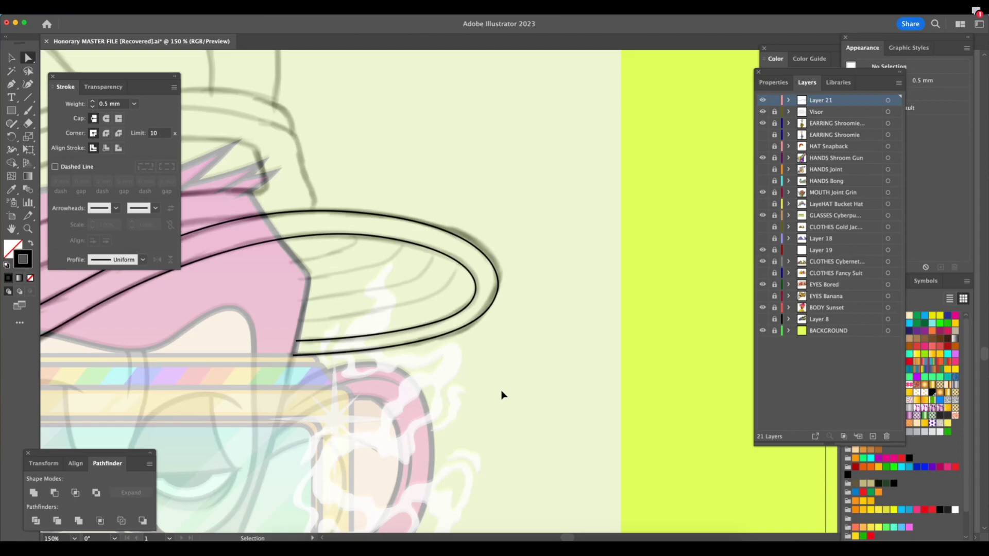
{"action": "key", "text": "super+minus"}
{"action": "key", "text": "super+minus"}
{"action": "key", "text": "super+minus"}
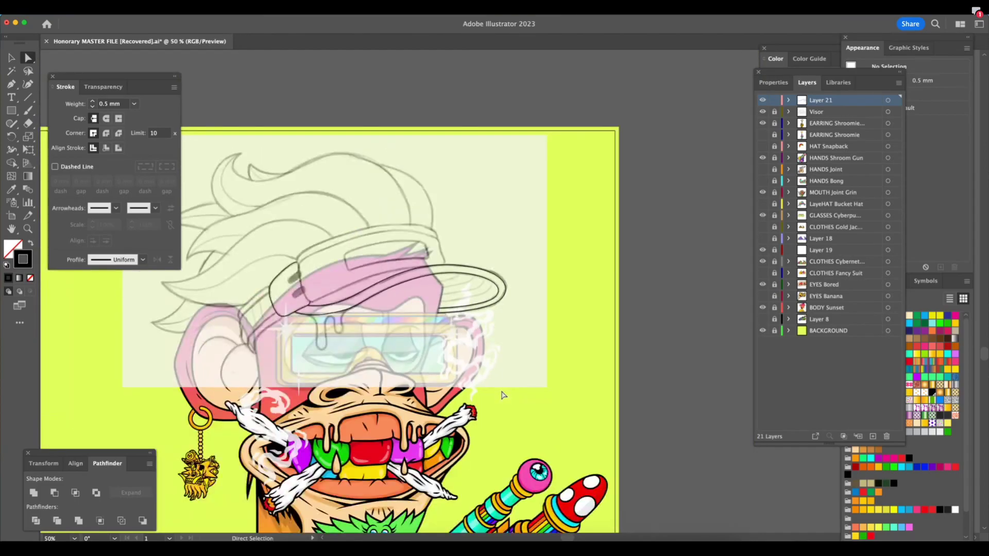
{"action": "scroll", "coordinate": [503, 395], "scroll_direction": "down", "scroll_amount": 5}
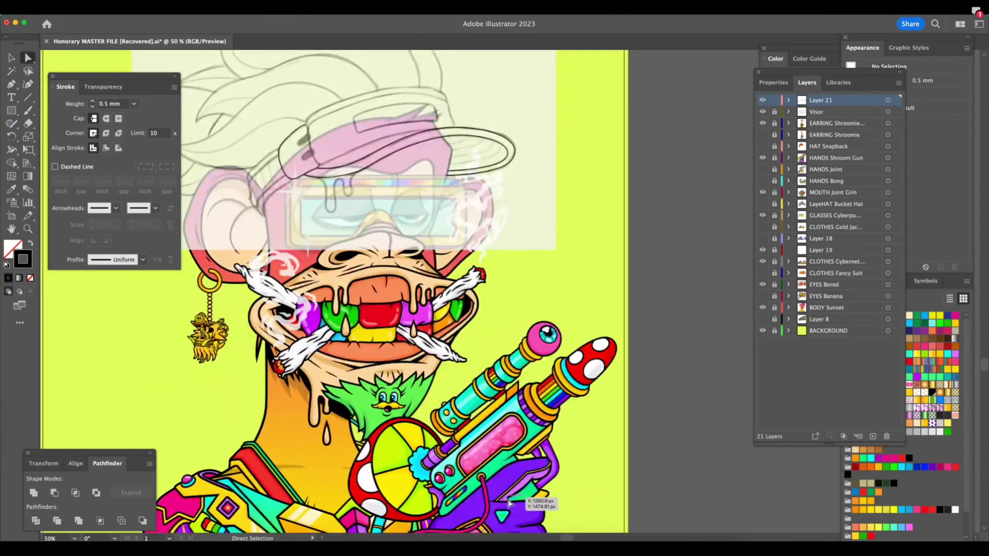
{"action": "scroll", "coordinate": [508, 505], "scroll_direction": "down", "scroll_amount": 3}
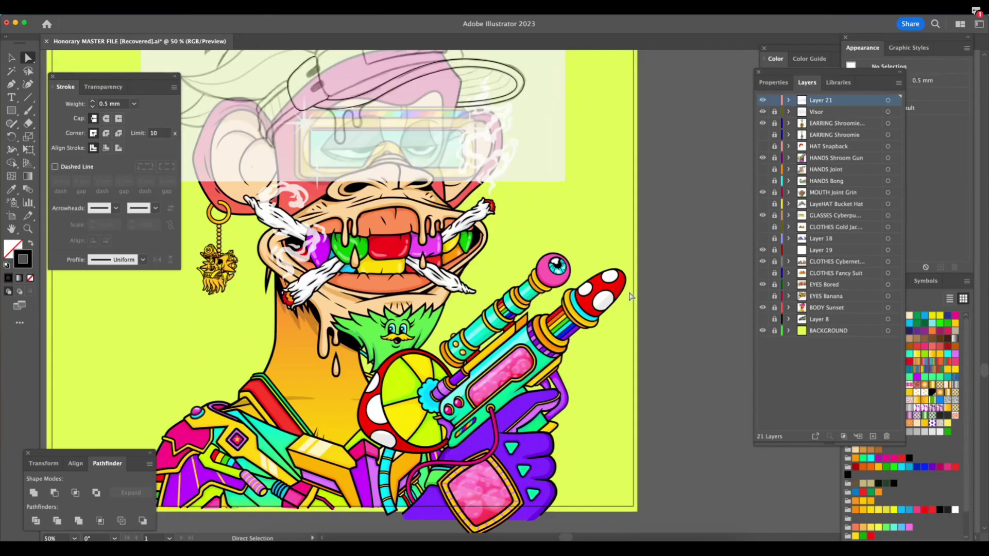
{"action": "scroll", "coordinate": [629, 296], "scroll_direction": "up", "scroll_amount": 5}
{"action": "scroll", "coordinate": [629, 296], "scroll_direction": "left", "scroll_amount": 4}
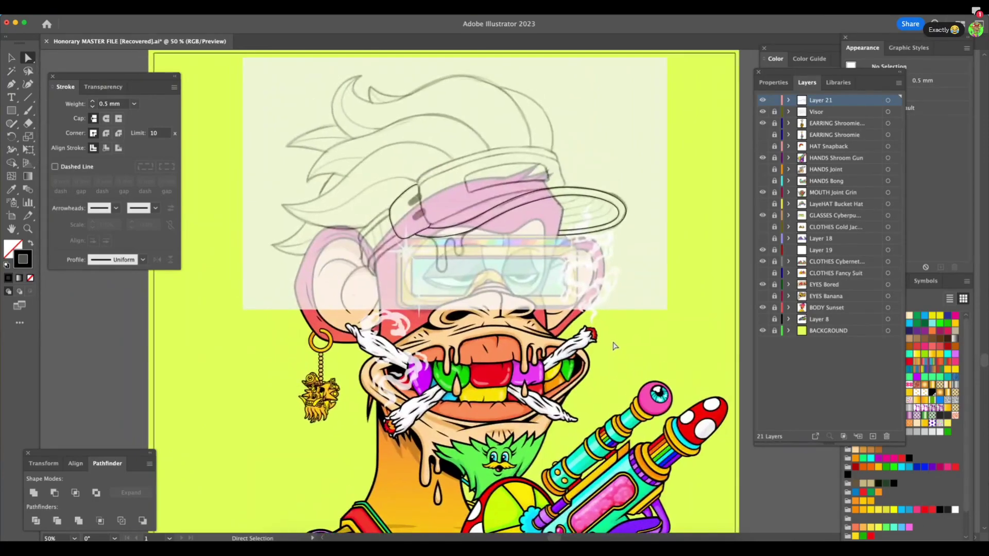
{"action": "scroll", "coordinate": [613, 346], "scroll_direction": "up", "scroll_amount": 4}
{"action": "scroll", "coordinate": [613, 346], "scroll_direction": "left", "scroll_amount": 3}
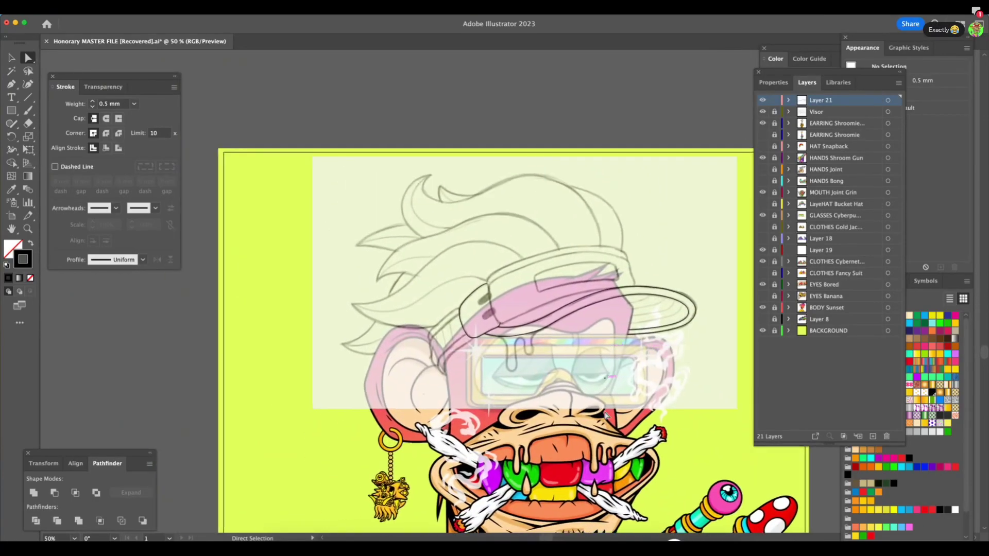
Start a new Pen tool path on the brim's lower edge where the sketched long drip begins
{"action": "key", "text": "shift+Tab"}
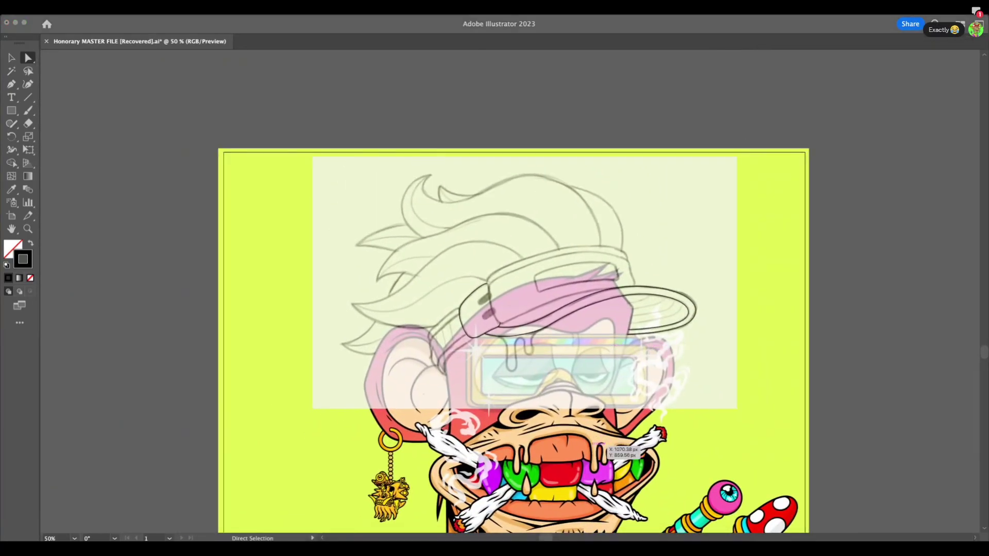
{"action": "key", "text": "shift+Tab"}
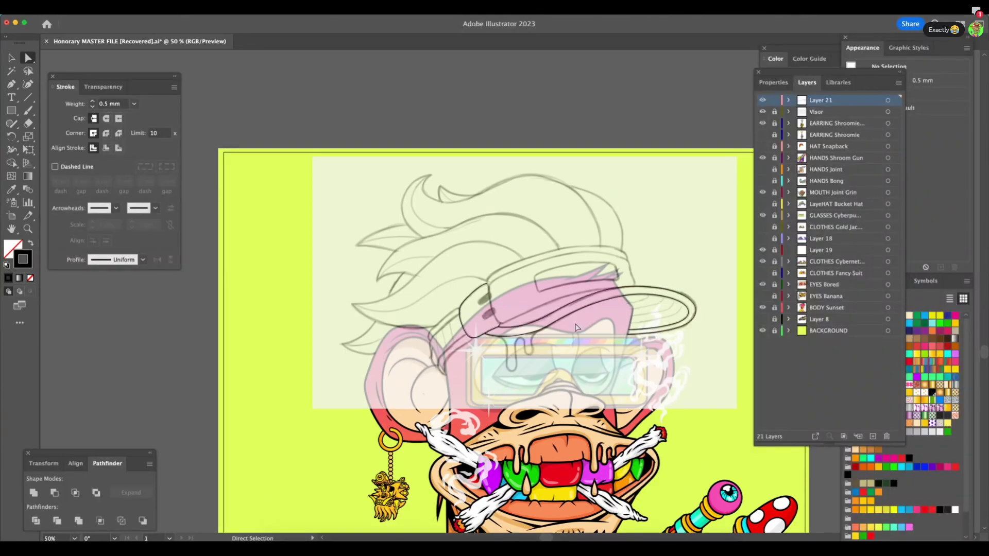
{"action": "key", "text": "z"}
{"action": "left_click_drag", "start_coordinate": [576, 327], "coordinate": [668, 340]}
{"action": "left_click_drag", "start_coordinate": [575, 371], "coordinate": [620, 375]}
{"action": "left_click_drag", "start_coordinate": [383, 422], "coordinate": [426, 420]}
{"action": "key", "text": "p"}
{"action": "left_click", "coordinate": [292, 301]}
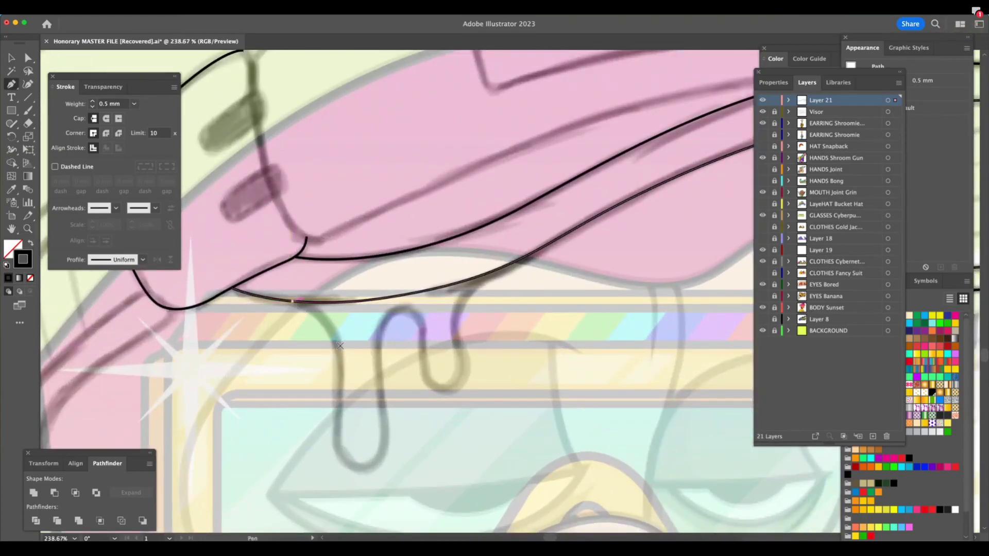
{"action": "left_click_drag", "start_coordinate": [337, 354], "coordinate": [339, 383]}
{"action": "left_click_drag", "start_coordinate": [363, 470], "coordinate": [397, 458]}
{"action": "key", "text": "super+z"}
{"action": "key", "text": "super+z"}
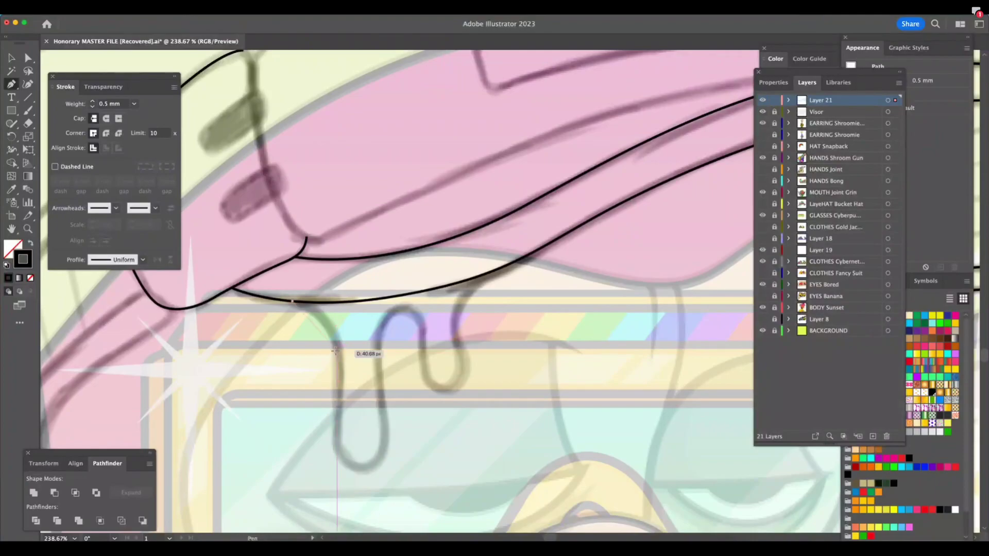
Trace the long and short drips under the brim as one curved path ending on the brim's lower edge
{"action": "left_click", "coordinate": [337, 348]}
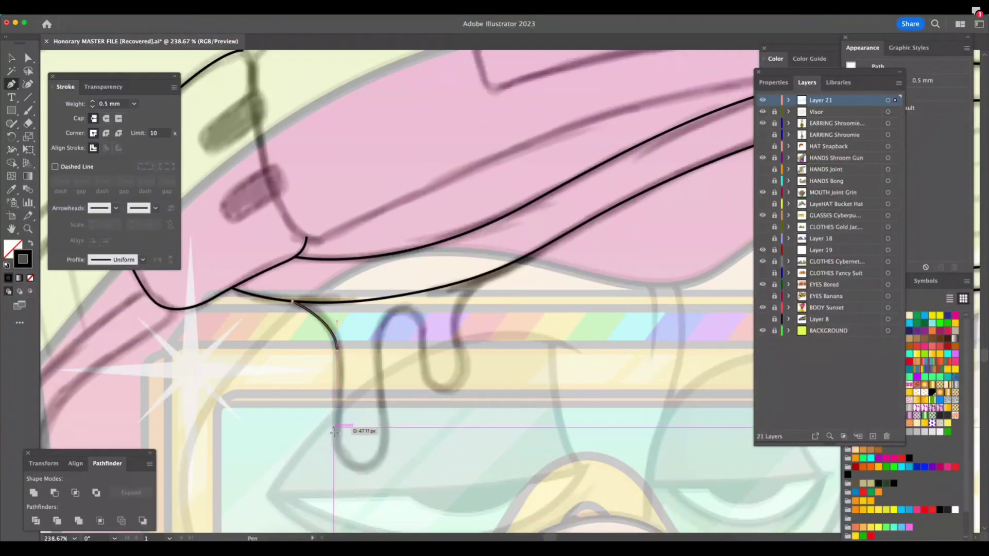
{"action": "left_click_drag", "start_coordinate": [361, 480], "coordinate": [384, 467]}
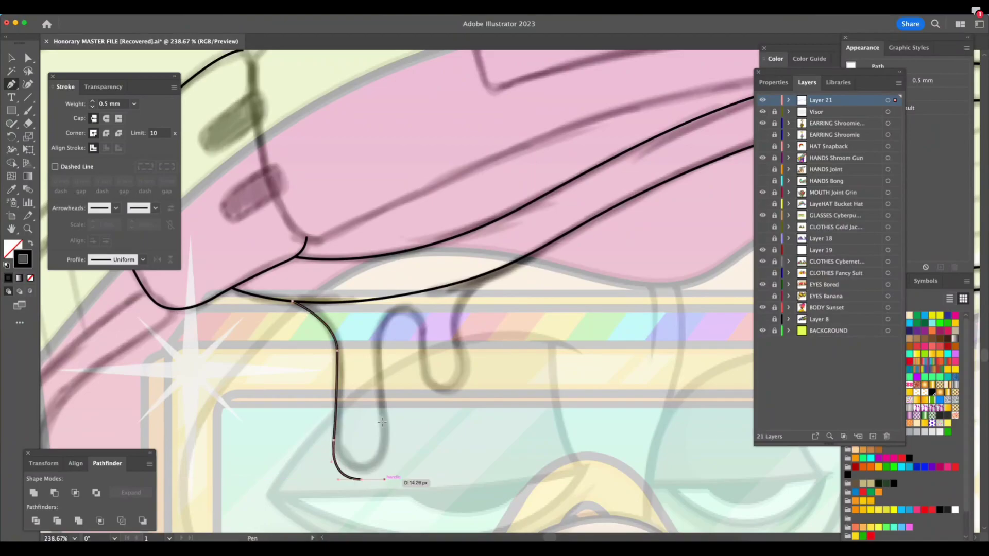
{"action": "left_click_drag", "start_coordinate": [382, 413], "coordinate": [381, 395]}
{"action": "left_click_drag", "start_coordinate": [399, 310], "coordinate": [424, 310]}
{"action": "left_click_drag", "start_coordinate": [423, 355], "coordinate": [421, 365]}
{"action": "left_click_drag", "start_coordinate": [441, 399], "coordinate": [464, 399]}
{"action": "left_click_drag", "start_coordinate": [456, 340], "coordinate": [454, 329]}
{"action": "left_click_drag", "start_coordinate": [486, 273], "coordinate": [514, 259]}
{"action": "key", "text": "z"}
{"action": "left_click_drag", "start_coordinate": [506, 413], "coordinate": [281, 484]}
{"action": "key", "text": "a"}
{"action": "left_click", "coordinate": [551, 423]}
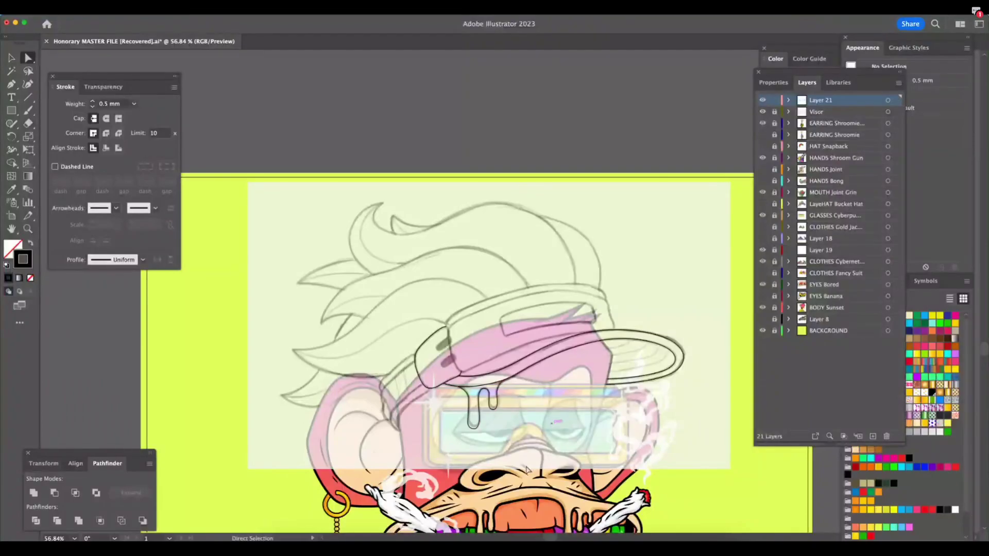
{"action": "key", "text": "shift+Tab"}
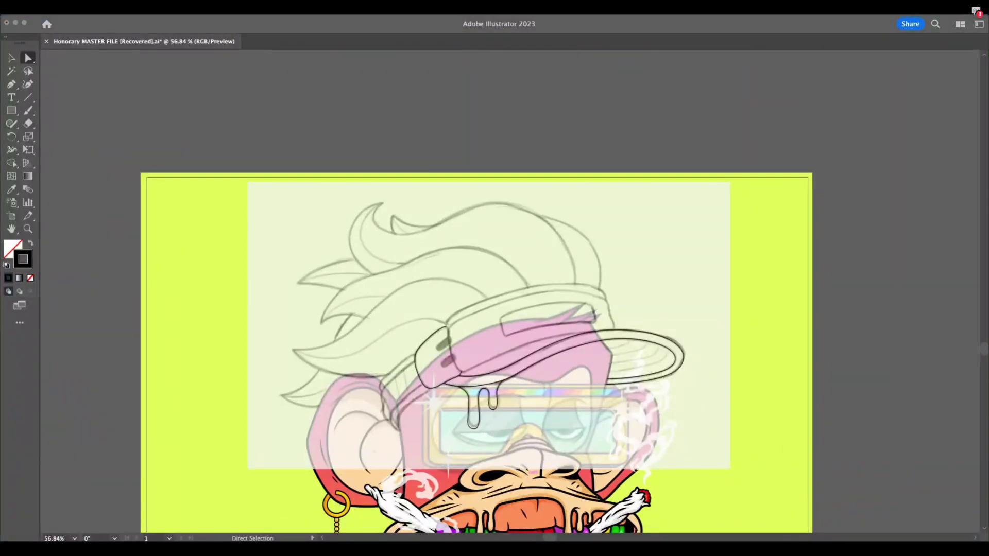
{"action": "key", "text": "shift+Tab"}
Trace the lower strap's bottom edge with the Pen tool from the side piece down to the pointed end beside the ear
{"action": "key", "text": "z"}
{"action": "left_click_drag", "start_coordinate": [401, 376], "coordinate": [496, 394]}
{"action": "mouse_move", "coordinate": [381, 473]}
{"action": "left_mouse_down"}
{"action": "mouse_move", "coordinate": [439, 463]}
{"action": "mouse_move", "coordinate": [453, 448]}
{"action": "left_mouse_up"}
{"action": "left_click", "coordinate": [12, 84]}
{"action": "left_click", "coordinate": [542, 330]}
{"action": "key", "text": "p"}
{"action": "left_click_drag", "start_coordinate": [434, 423], "coordinate": [416, 446]}
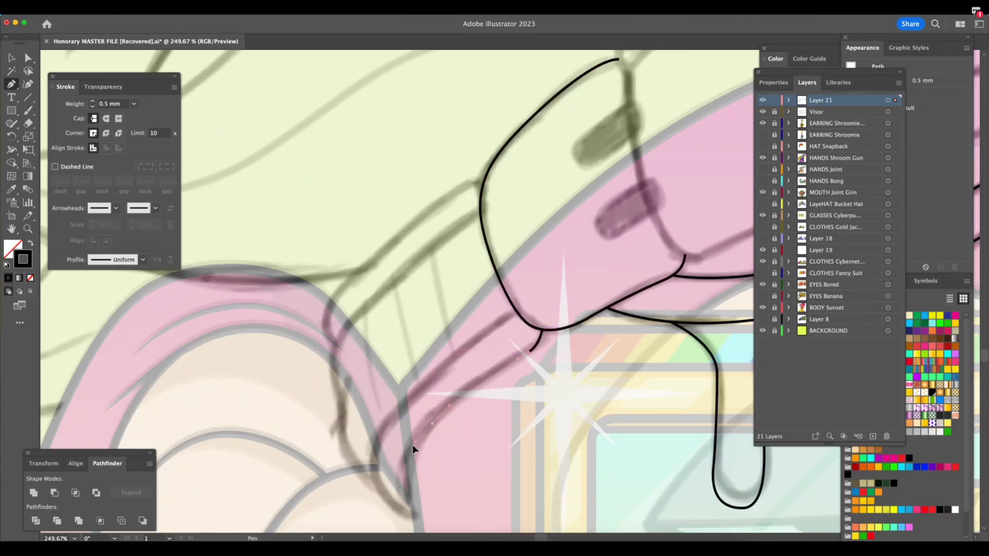
{"action": "left_click", "coordinate": [416, 511]}
Adjust the curve and end point of the lower strap's bottom edge to fit the sketch, and deselect the path
{"action": "key", "text": "a"}
{"action": "mouse_move", "coordinate": [528, 352]}
{"action": "left_mouse_down"}
{"action": "mouse_move", "coordinate": [521, 357]}
{"action": "mouse_move", "coordinate": [541, 347]}
{"action": "mouse_move", "coordinate": [524, 353]}
{"action": "left_mouse_up"}
{"action": "left_click_drag", "start_coordinate": [416, 512], "coordinate": [416, 519]}
{"action": "key", "text": "super+shift+a"}
Trace the lower strap's top edge from its pointed end around and back up to the side piece
{"action": "key", "text": "p"}
{"action": "left_click", "coordinate": [416, 518]}
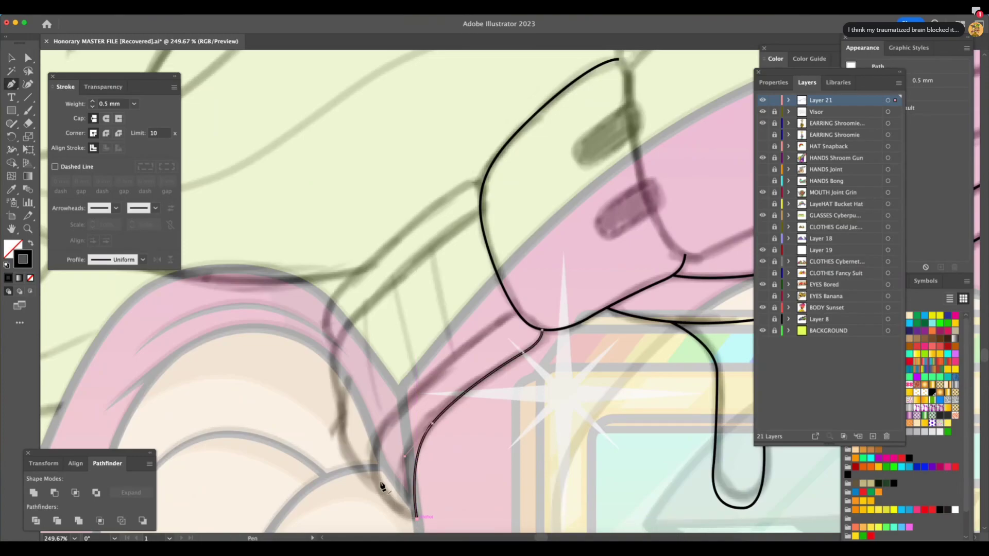
{"action": "left_click_drag", "start_coordinate": [380, 481], "coordinate": [371, 452]}
{"action": "key", "text": "super+shift+a"}
{"action": "left_click_drag", "start_coordinate": [516, 310], "coordinate": [530, 311]}
{"action": "key", "text": "shift+Tab"}
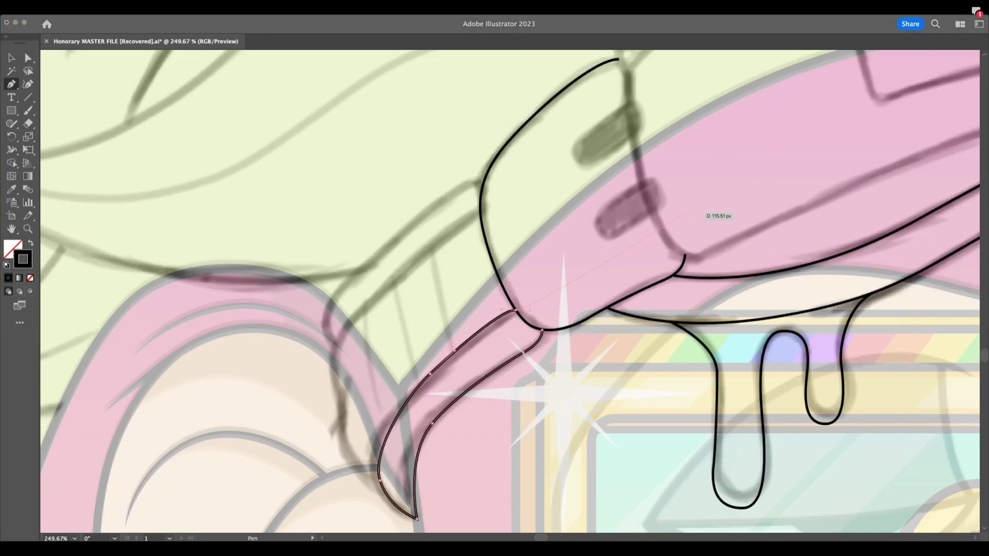
{"action": "key", "text": "shift+Tab"}
Adjust the anchor points and direction handles along both lower strap edges to smooth the curves
{"action": "key", "text": "z"}
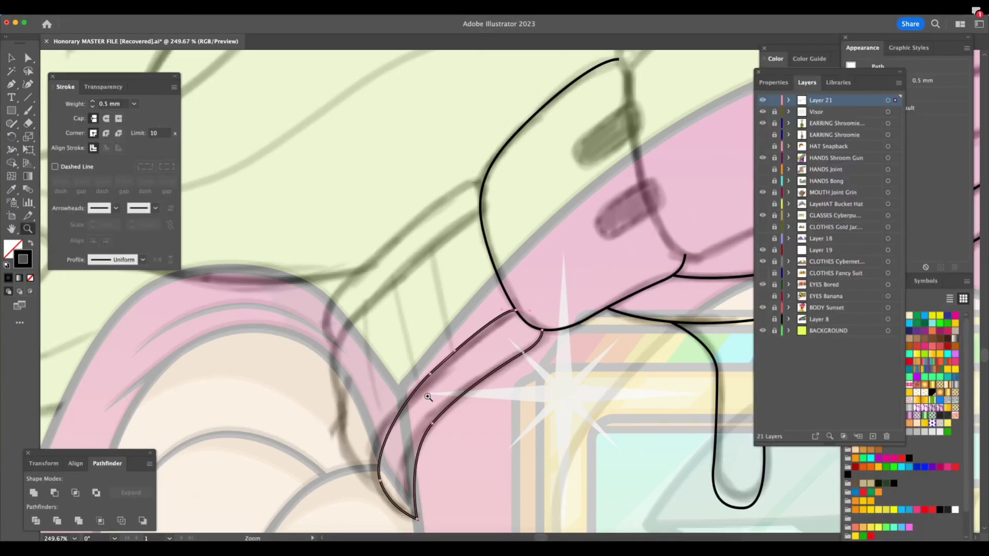
{"action": "mouse_move", "coordinate": [434, 382]}
{"action": "left_mouse_down"}
{"action": "mouse_move", "coordinate": [472, 371]}
{"action": "mouse_move", "coordinate": [428, 377]}
{"action": "left_mouse_up"}
{"action": "key", "text": "a"}
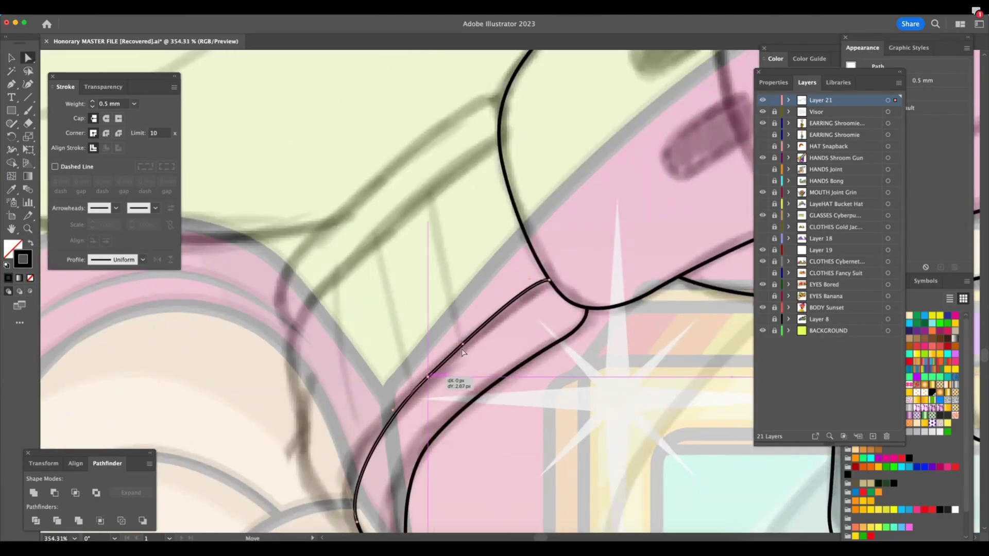
{"action": "left_click_drag", "start_coordinate": [462, 344], "coordinate": [471, 334]}
{"action": "key", "text": "z"}
{"action": "left_click_drag", "start_coordinate": [541, 393], "coordinate": [557, 413]}
{"action": "key", "text": "a"}
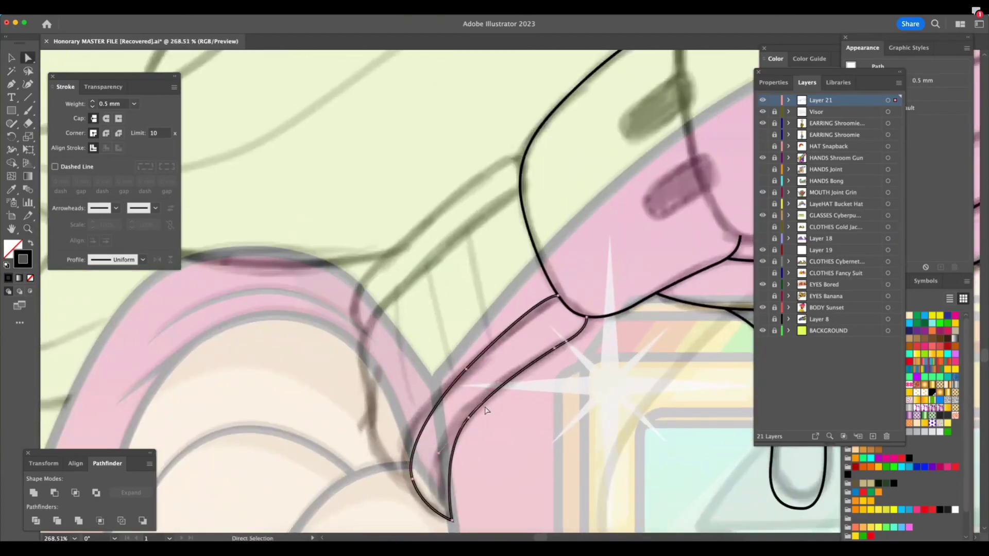
{"action": "left_click_drag", "start_coordinate": [496, 392], "coordinate": [504, 379]}
{"action": "left_click_drag", "start_coordinate": [472, 419], "coordinate": [472, 419]}
Examine the traced strap, drips and brim against the rest of the visor sketch
{"action": "key", "text": "z"}
{"action": "scroll", "coordinate": [564, 462], "scroll_direction": "down", "scroll_amount": 3}
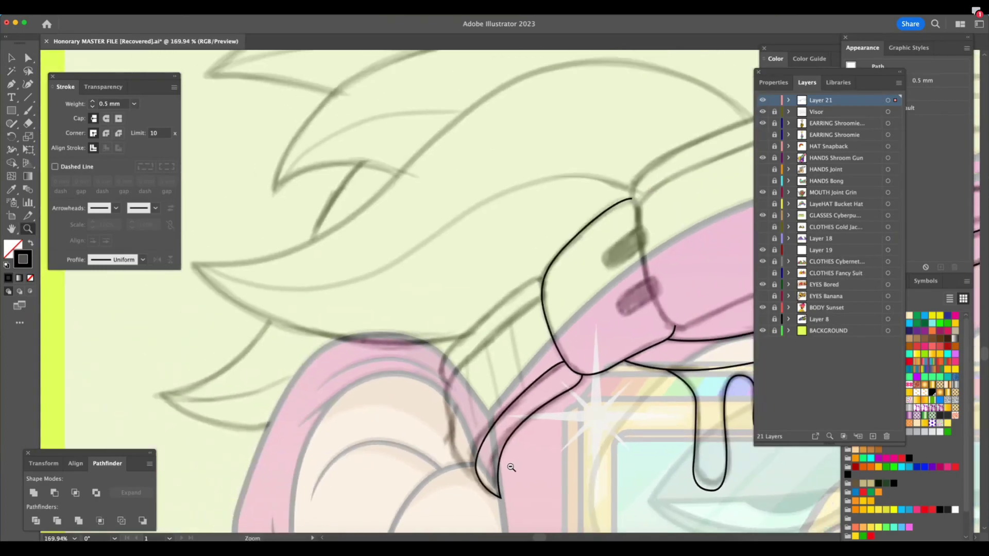
{"action": "scroll", "coordinate": [566, 443], "scroll_direction": "down", "scroll_amount": 2}
{"action": "scroll", "coordinate": [565, 442], "scroll_direction": "right", "scroll_amount": 10}
{"action": "scroll", "coordinate": [566, 442], "scroll_direction": "up", "scroll_amount": 3}
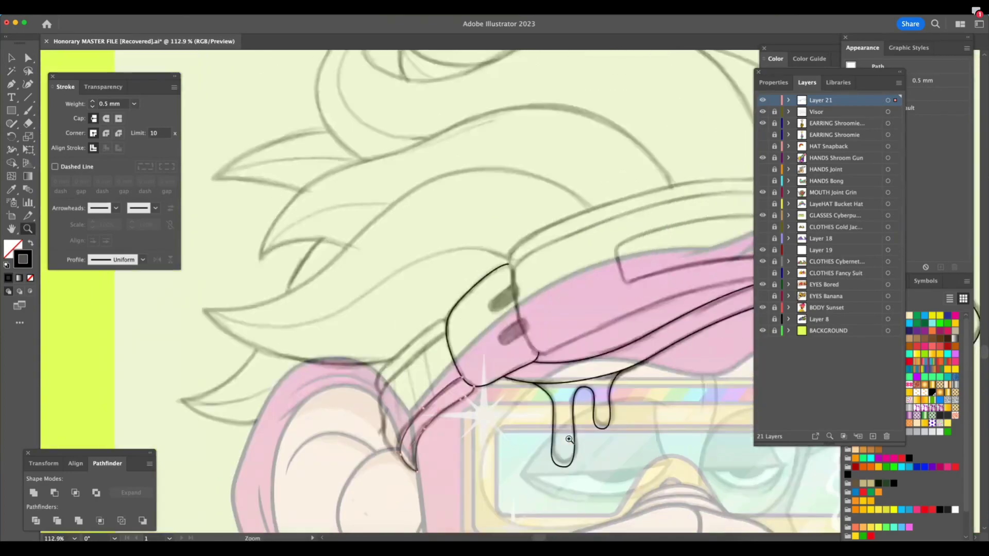
{"action": "scroll", "coordinate": [569, 440], "scroll_direction": "right", "scroll_amount": 3}
{"action": "scroll", "coordinate": [569, 441], "scroll_direction": "up", "scroll_amount": 2}
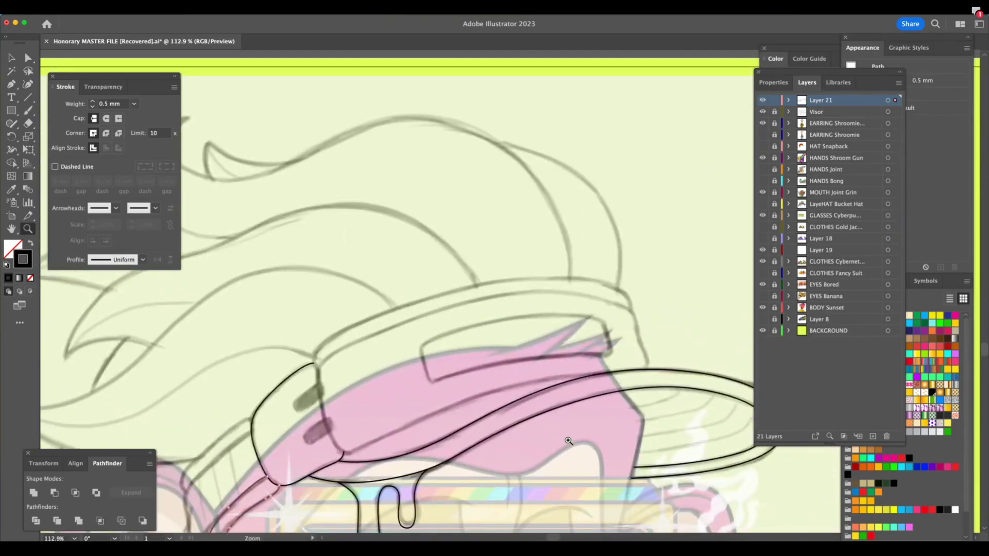
{"action": "left_click_drag", "start_coordinate": [622, 446], "coordinate": [571, 452]}
{"action": "left_click_drag", "start_coordinate": [326, 503], "coordinate": [390, 484]}
{"action": "scroll", "coordinate": [390, 484], "scroll_direction": "up", "scroll_amount": 1}
{"action": "scroll", "coordinate": [361, 459], "scroll_direction": "up", "scroll_amount": 1}
Trace the short rear line of the strap with the Pen tool, from the lower strap's pointed end up along the ear
{"action": "key", "text": "a"}
{"action": "left_click", "coordinate": [325, 435]}
{"action": "left_click", "coordinate": [329, 444]}
{"action": "key", "text": "p"}
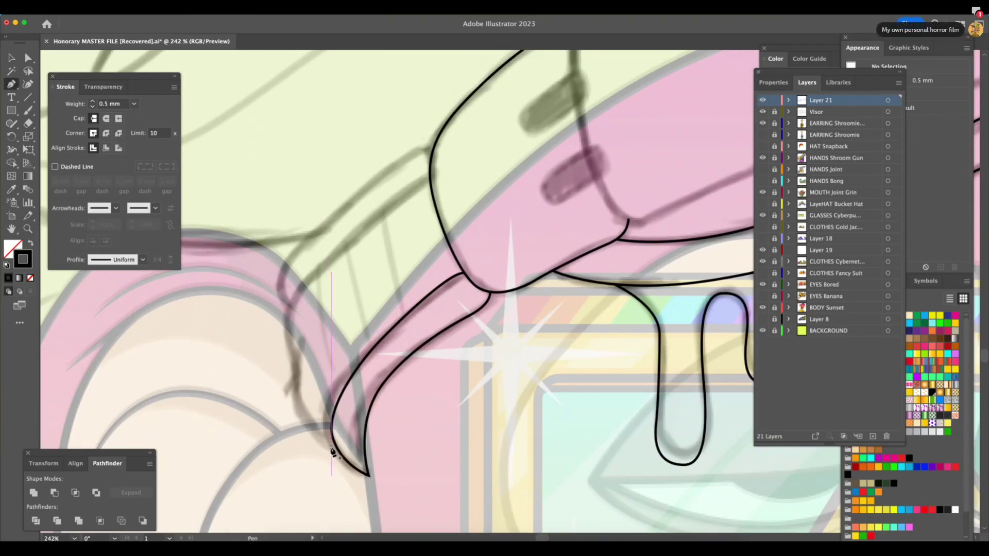
{"action": "left_click", "coordinate": [309, 420]}
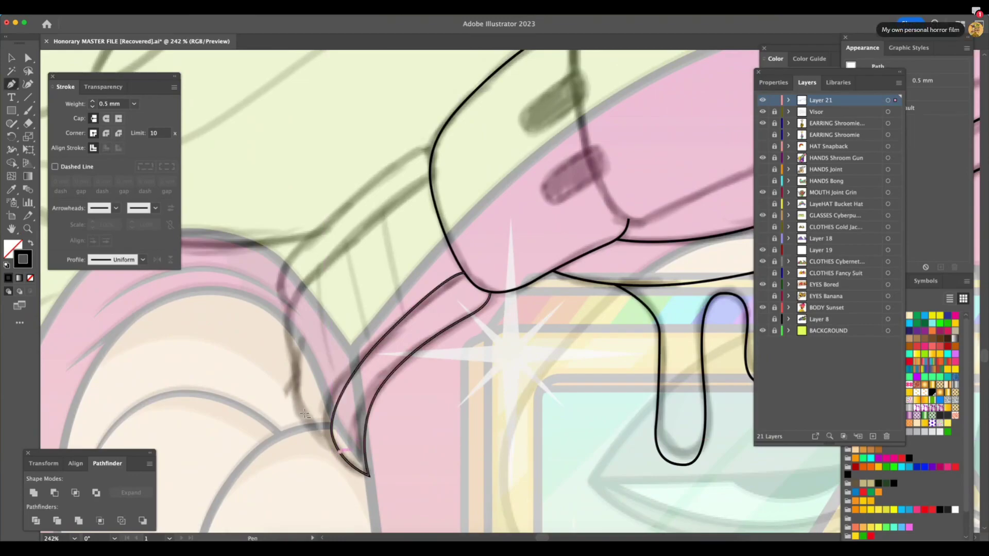
{"action": "left_click", "coordinate": [301, 336]}
Adjust the bend of the strap's rear line to round it along the sketch
{"action": "key", "text": "a"}
{"action": "left_click", "coordinate": [295, 399]}
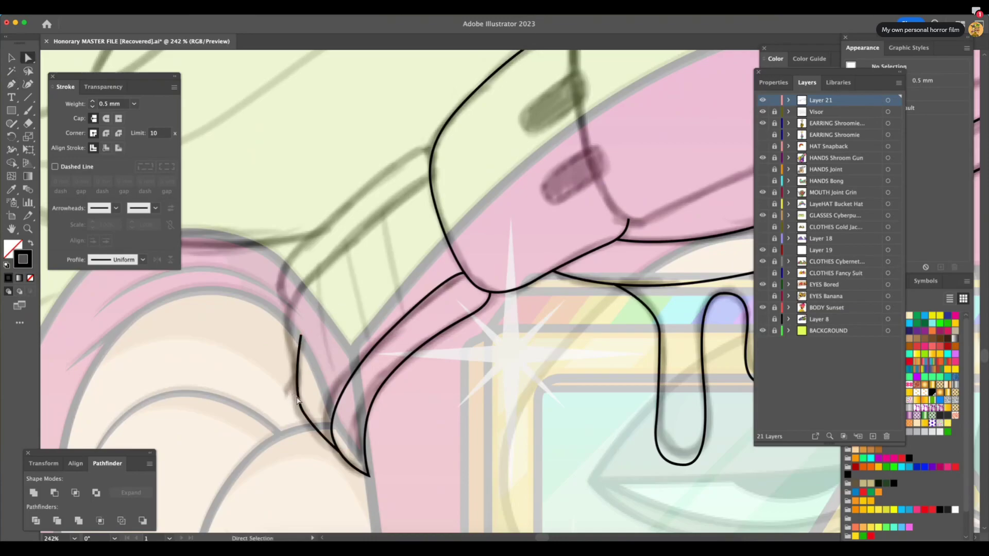
{"action": "left_click_drag", "start_coordinate": [295, 401], "coordinate": [288, 391]}
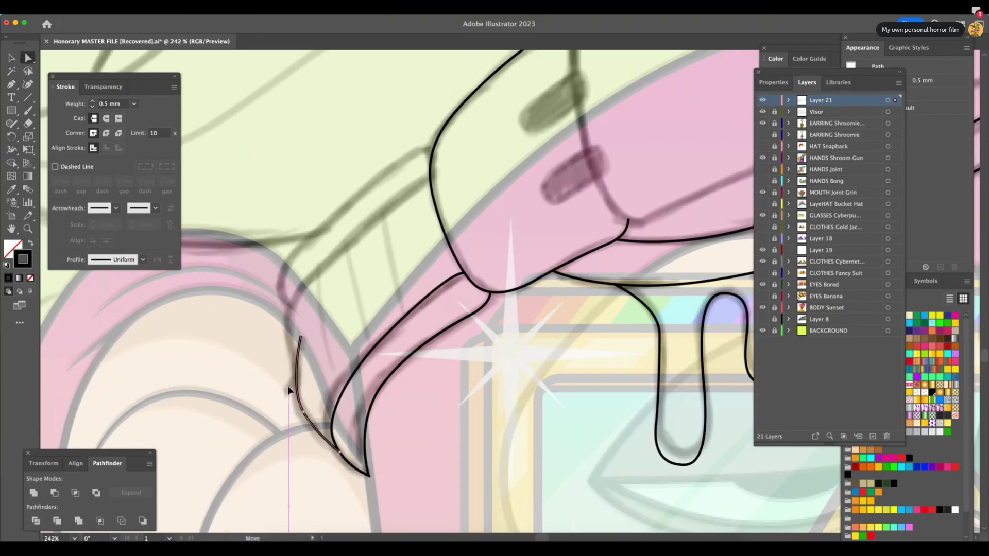
{"action": "key", "text": "Tab"}
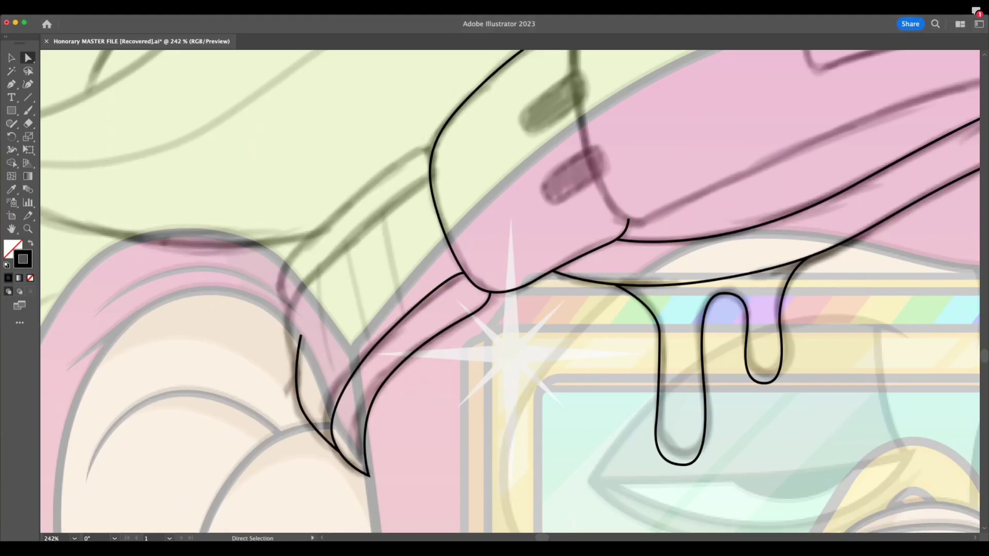
{"action": "key", "text": "Tab"}
Trace the upper strap's inner edge from the rear line up to the side piece and align its end point there
{"action": "key", "text": "p"}
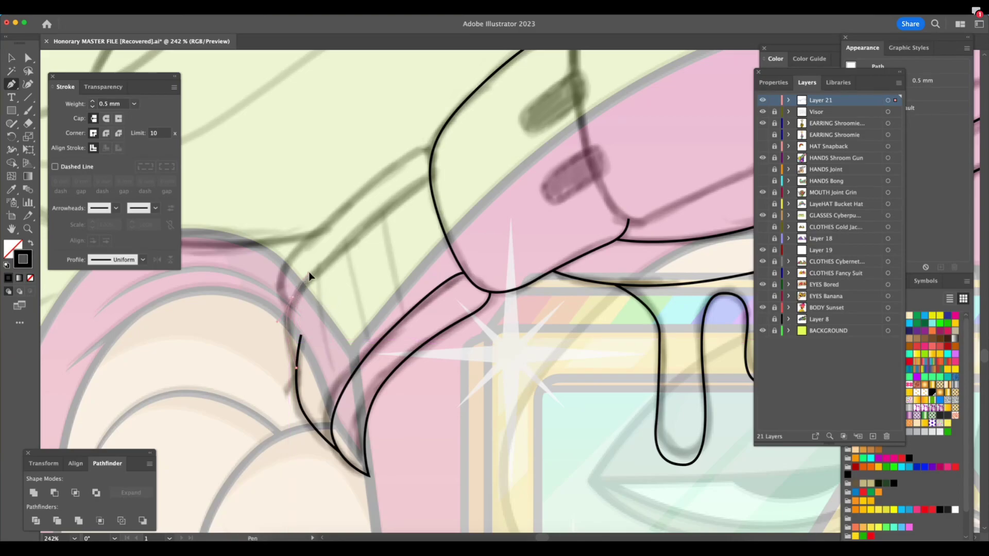
{"action": "left_click", "coordinate": [292, 297]}
{"action": "key", "text": "super+space"}
{"action": "mouse_move", "coordinate": [494, 432]}
{"action": "left_mouse_down"}
{"action": "mouse_move", "coordinate": [440, 457]}
{"action": "mouse_move", "coordinate": [456, 407]}
{"action": "left_mouse_up"}
{"action": "left_click_drag", "start_coordinate": [416, 266], "coordinate": [480, 263]}
{"action": "key", "text": "a"}
{"action": "key", "text": "super+shift+a"}
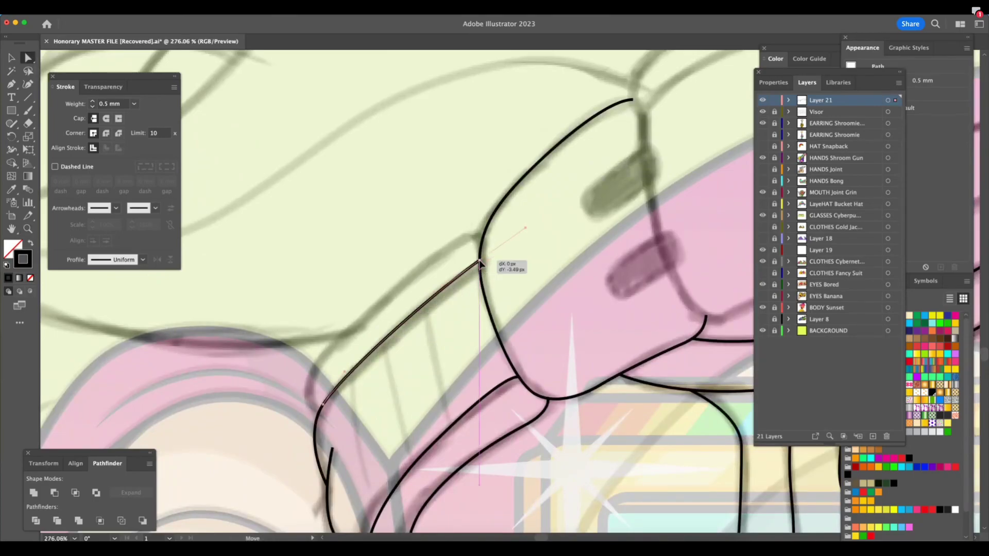
{"action": "left_click_drag", "start_coordinate": [463, 309], "coordinate": [480, 240]}
Trace the upper strap's outer edge from the side piece around its rear corner to the inner edge, and deselect the path
{"action": "key", "text": "p"}
{"action": "left_click", "coordinate": [484, 233]}
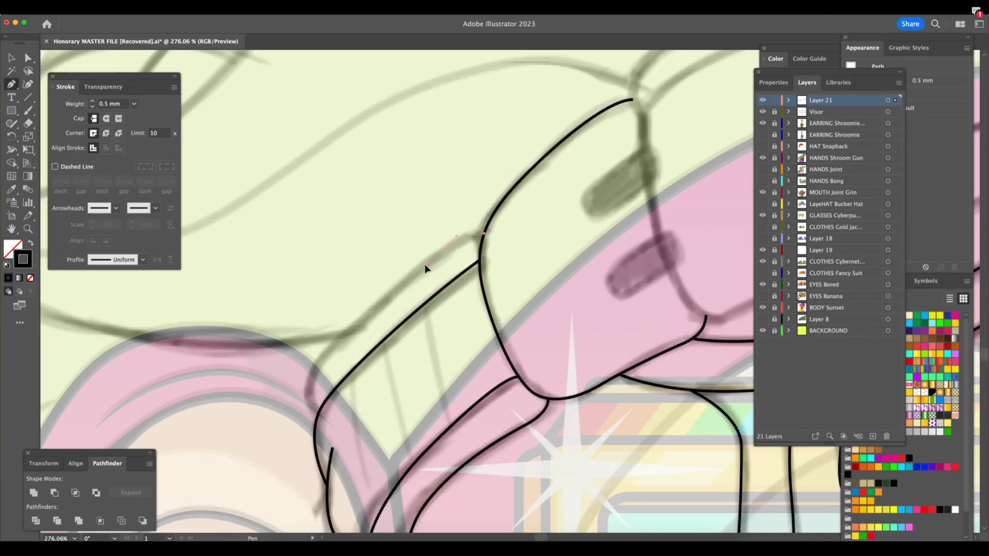
{"action": "left_click_drag", "start_coordinate": [335, 342], "coordinate": [316, 364]}
{"action": "left_click_drag", "start_coordinate": [317, 417], "coordinate": [330, 434]}
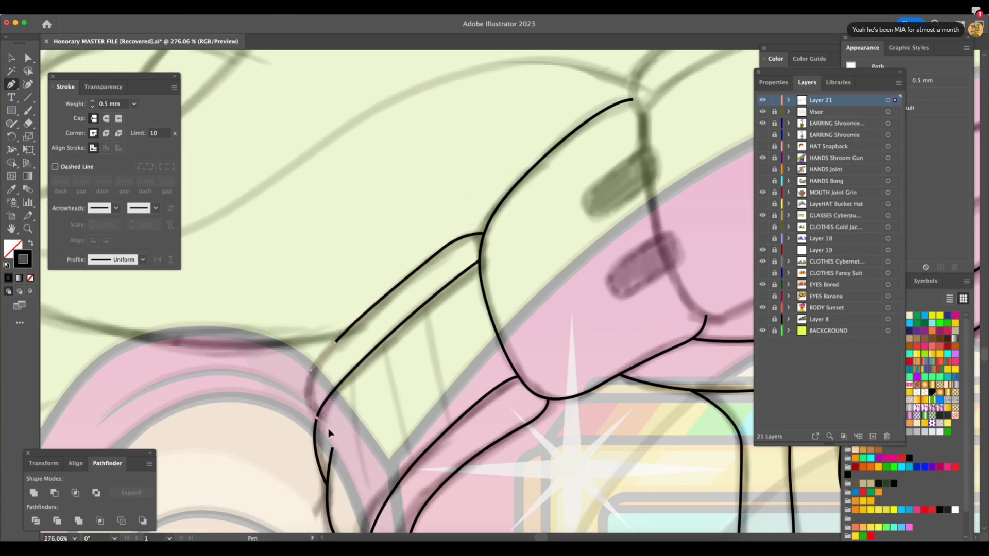
{"action": "key", "text": "a"}
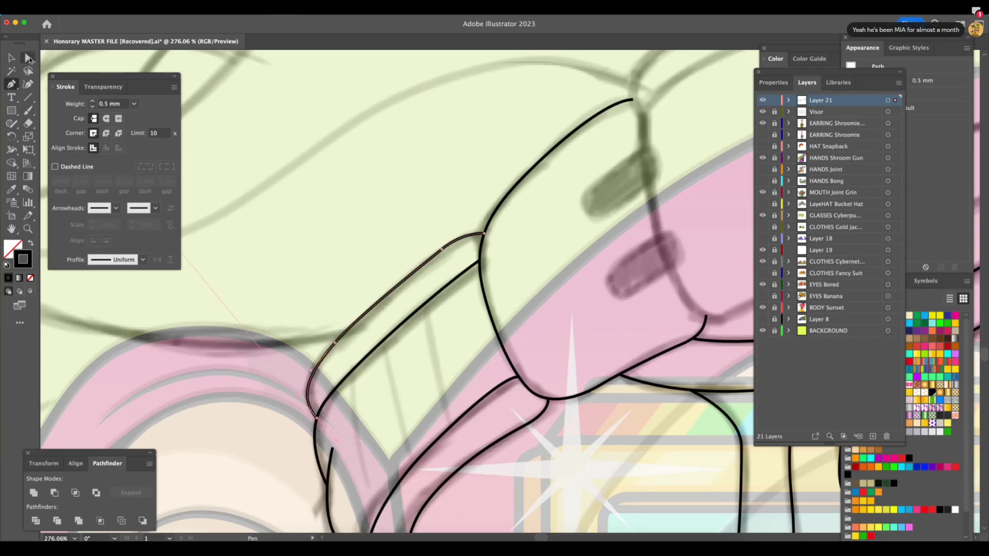
{"action": "left_click", "coordinate": [322, 188]}
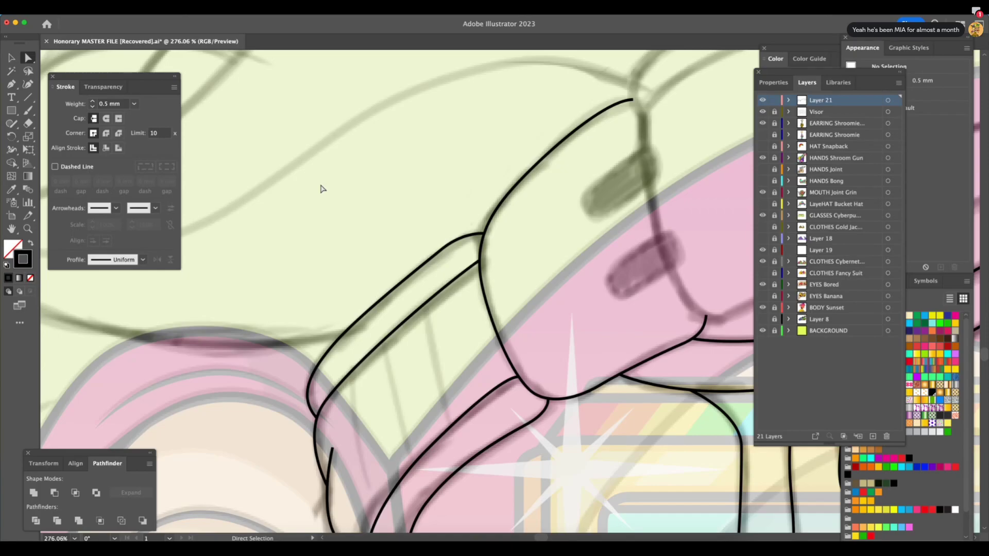
{"action": "key", "text": "shift+Tab"}
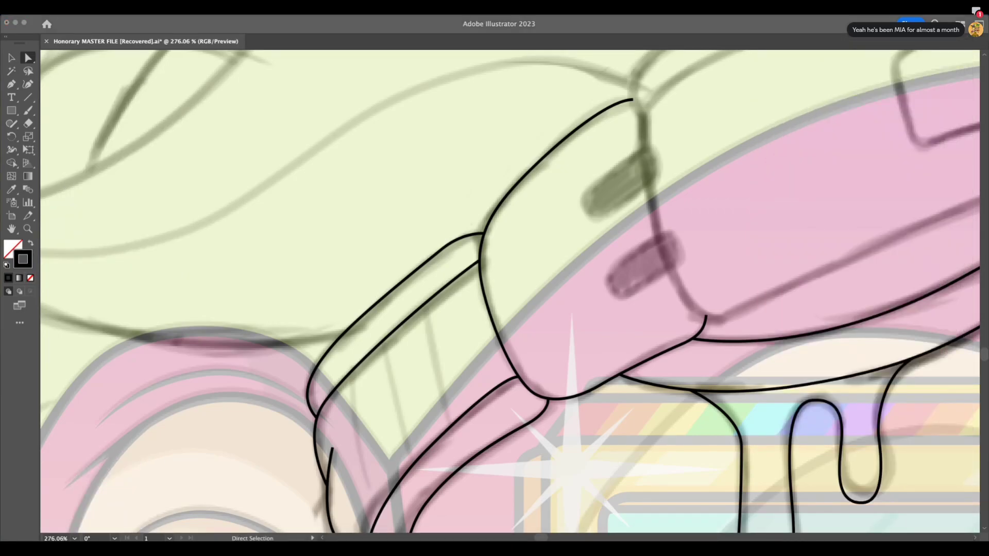
{"action": "left_click", "coordinate": [395, 435]}
Start a Pen tool path for the front headband panel where its lower edge meets the brim's upper edge
{"action": "key", "text": "z"}
{"action": "left_click_drag", "start_coordinate": [465, 410], "coordinate": [349, 447]}
{"action": "scroll", "coordinate": [574, 431], "scroll_direction": "down", "scroll_amount": 2}
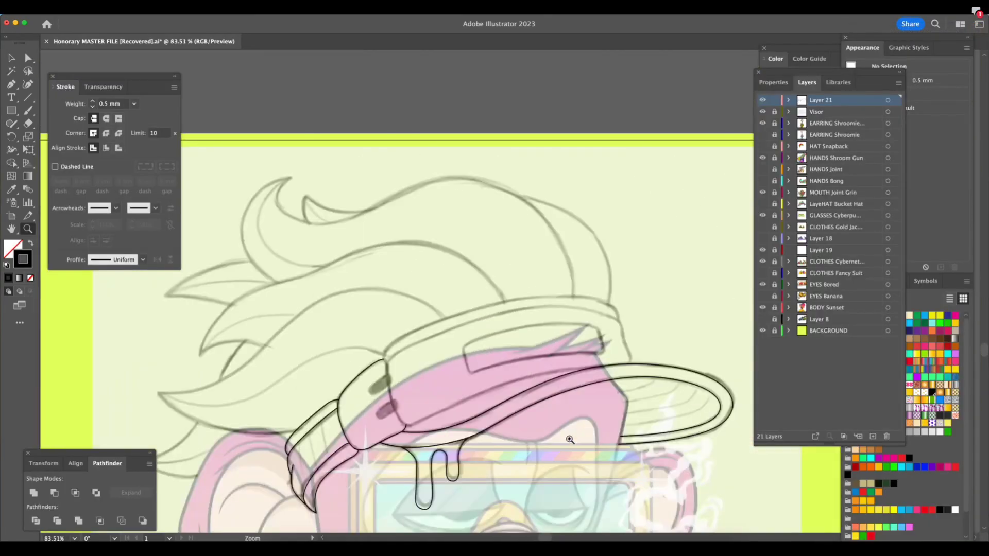
{"action": "scroll", "coordinate": [533, 372], "scroll_direction": "up", "scroll_amount": 5}
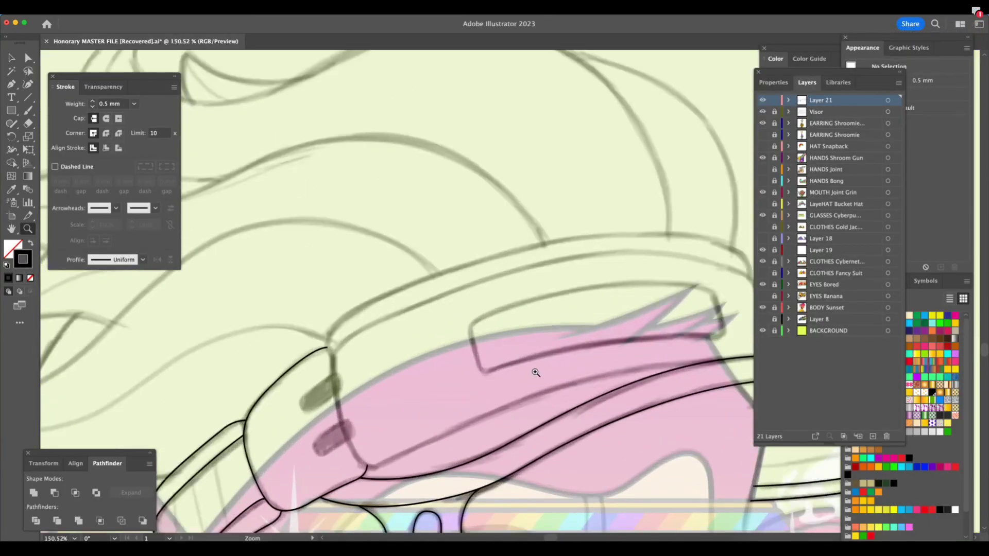
{"action": "key", "text": "p"}
{"action": "left_click", "coordinate": [658, 366]}
{"action": "left_click", "coordinate": [459, 410]}
{"action": "left_click_drag", "start_coordinate": [359, 443], "coordinate": [355, 447]}
{"action": "key", "text": "super+z"}
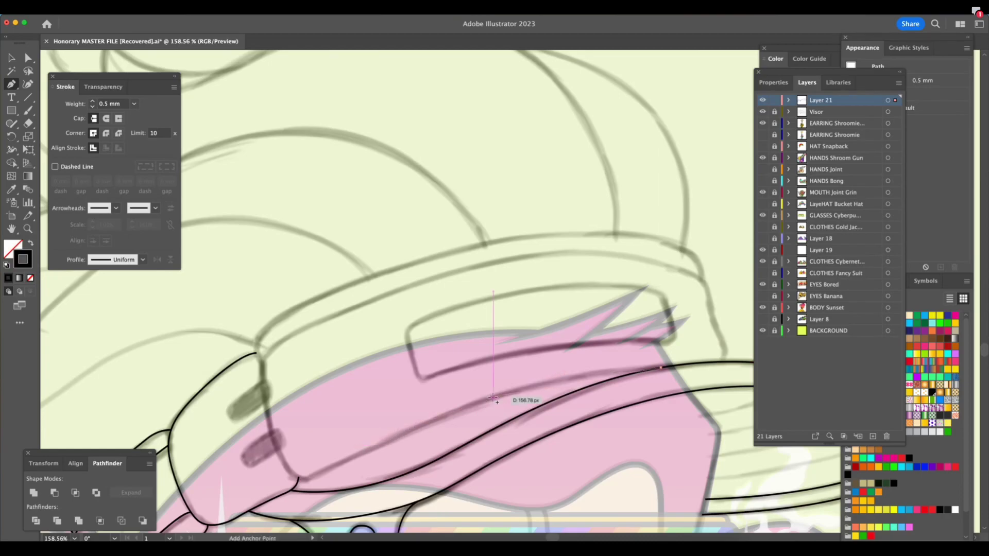
Trace the front headband panel along its lower edge, around the rear corner, across the top and down the front side to the brim
{"action": "left_click", "coordinate": [493, 398]}
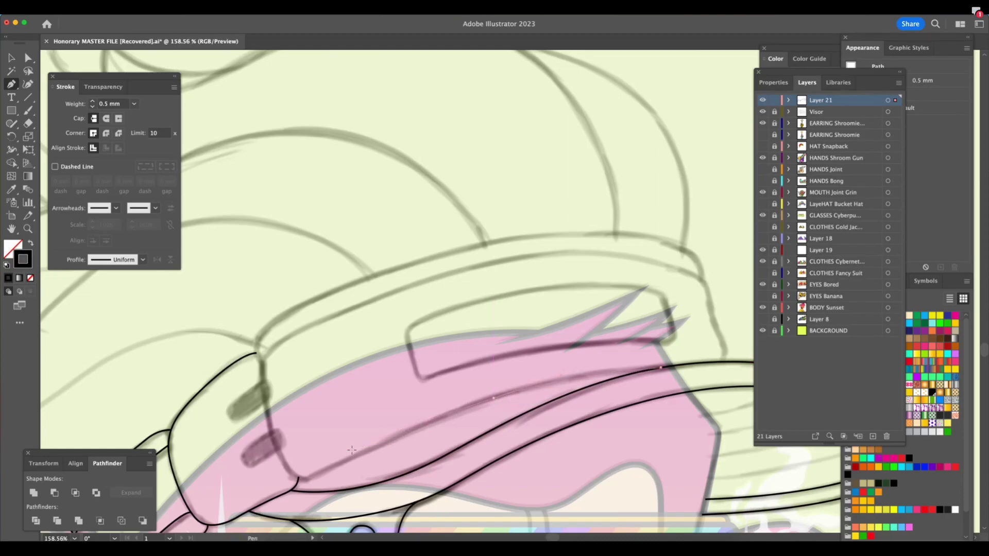
{"action": "left_click", "coordinate": [303, 483]}
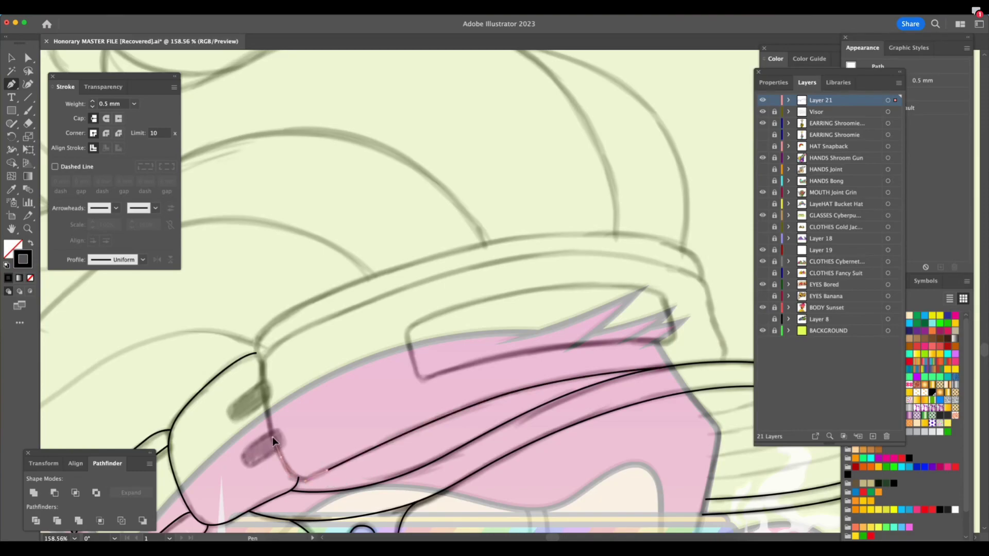
{"action": "left_click", "coordinate": [270, 435]}
{"action": "left_click", "coordinate": [265, 355]}
{"action": "left_click_drag", "start_coordinate": [610, 252], "coordinate": [666, 256]}
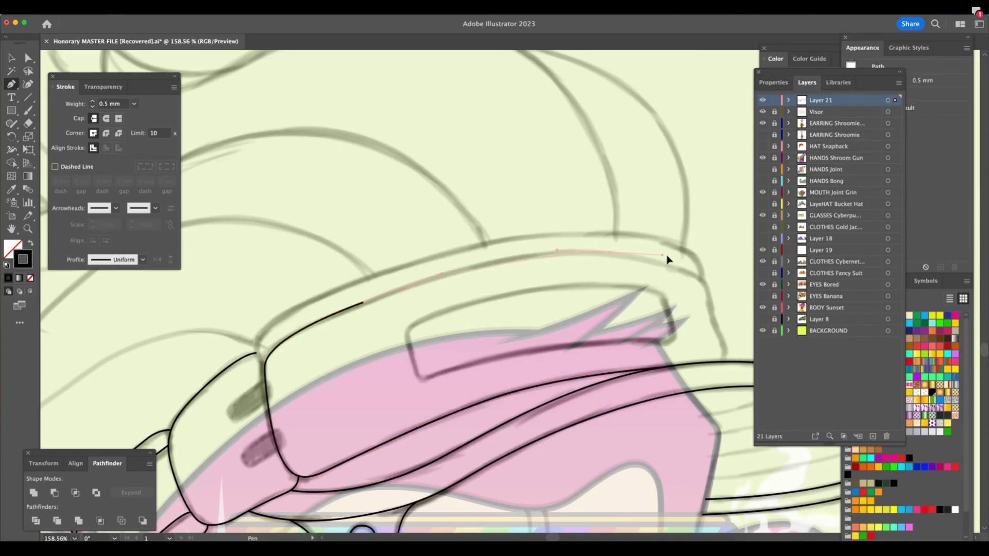
{"action": "left_click_drag", "start_coordinate": [709, 302], "coordinate": [721, 361]}
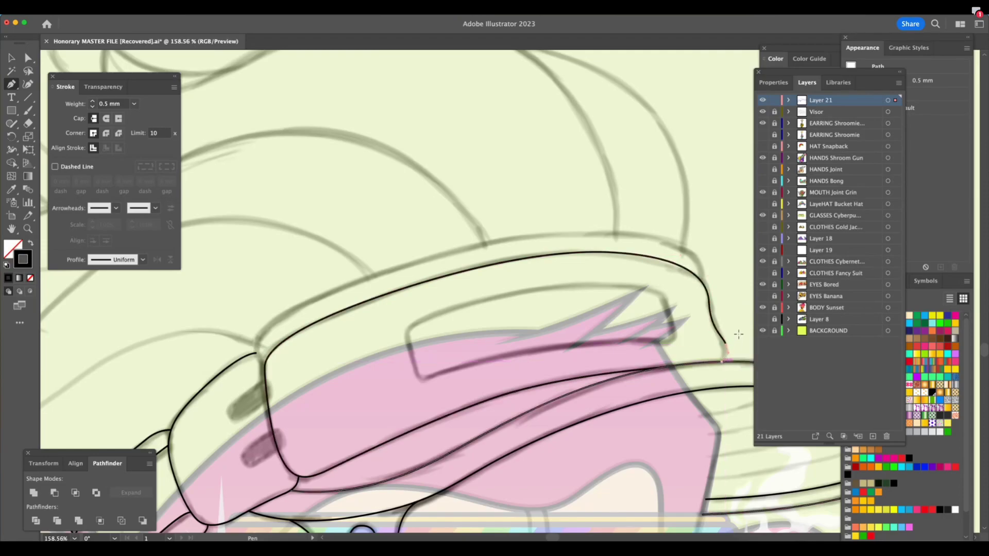
Shift the anchor on the front panel's top edge slightly rearward and adjust the curve at its front corner
{"action": "key", "text": "a"}
{"action": "left_click_drag", "start_coordinate": [610, 253], "coordinate": [598, 253]}
{"action": "left_click_drag", "start_coordinate": [709, 275], "coordinate": [708, 273]}
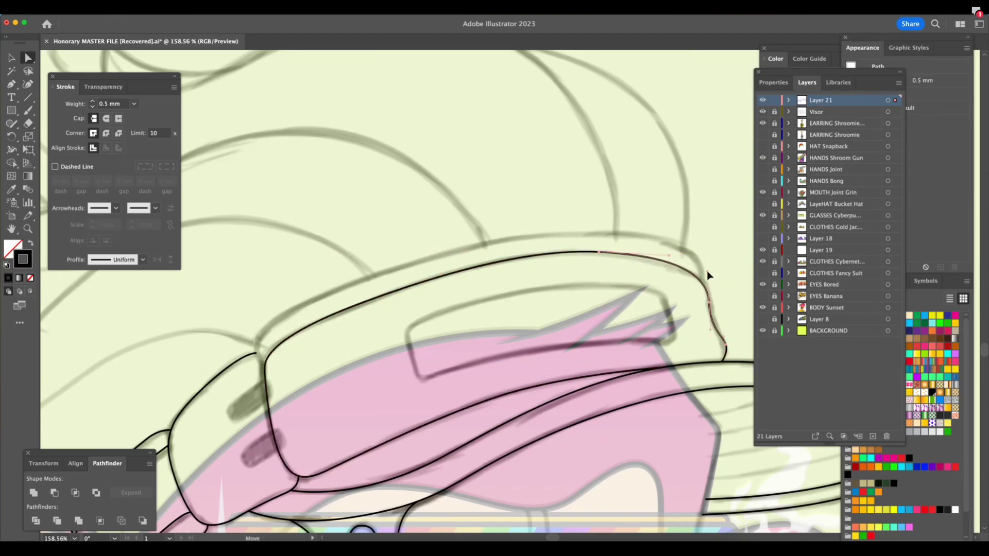
Fine-tune the anchor and handle on the panel's front side so its upper corner rounds smoothly along the sketch
{"action": "key", "text": "z"}
{"action": "left_click_drag", "start_coordinate": [731, 308], "coordinate": [765, 342]}
{"action": "key", "text": "shift+Tab"}
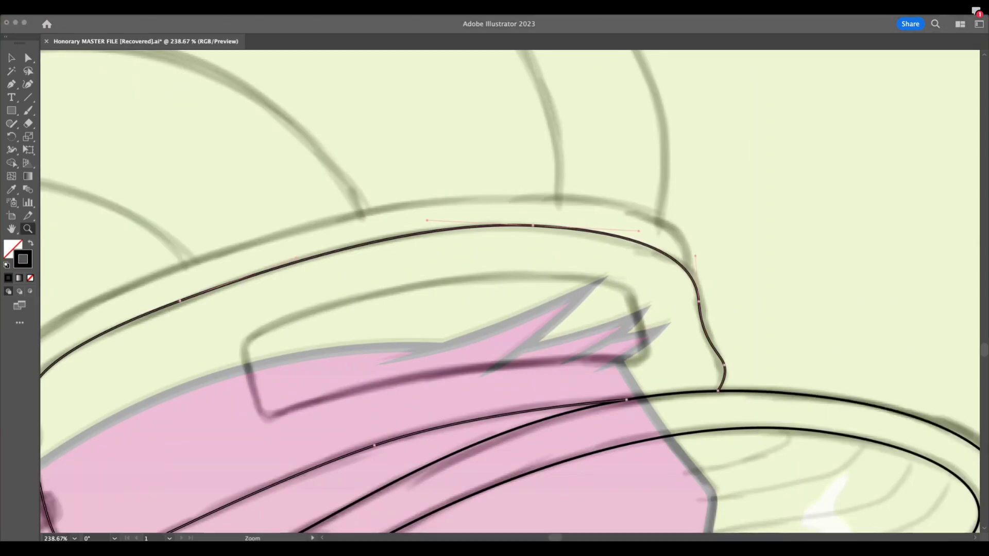
{"action": "scroll", "coordinate": [497, 493], "scroll_direction": "right", "scroll_amount": 7}
{"action": "key", "text": "shift+Tab"}
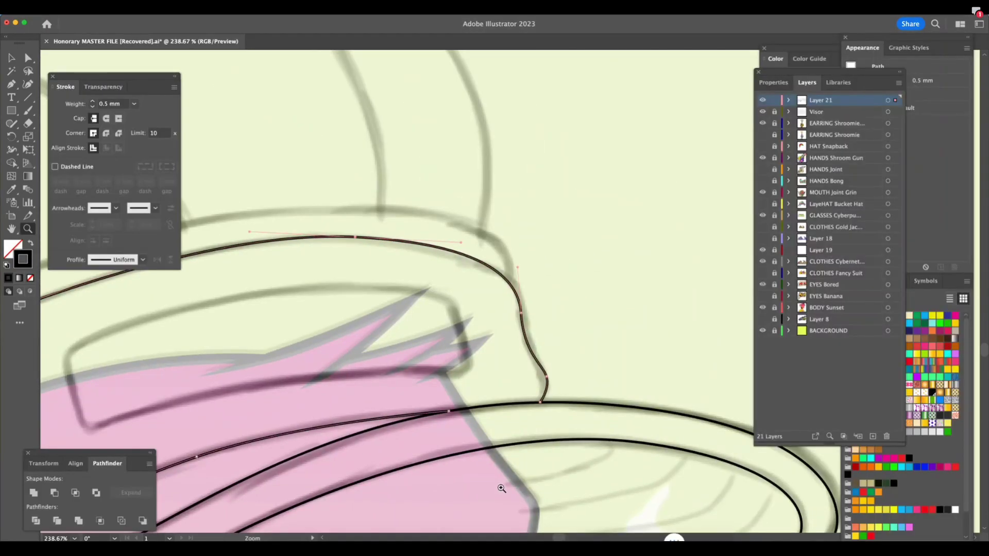
{"action": "left_click_drag", "start_coordinate": [540, 328], "coordinate": [608, 340]}
{"action": "key", "text": "a"}
{"action": "left_click_drag", "start_coordinate": [514, 302], "coordinate": [521, 307]}
{"action": "left_click_drag", "start_coordinate": [514, 222], "coordinate": [508, 211]}
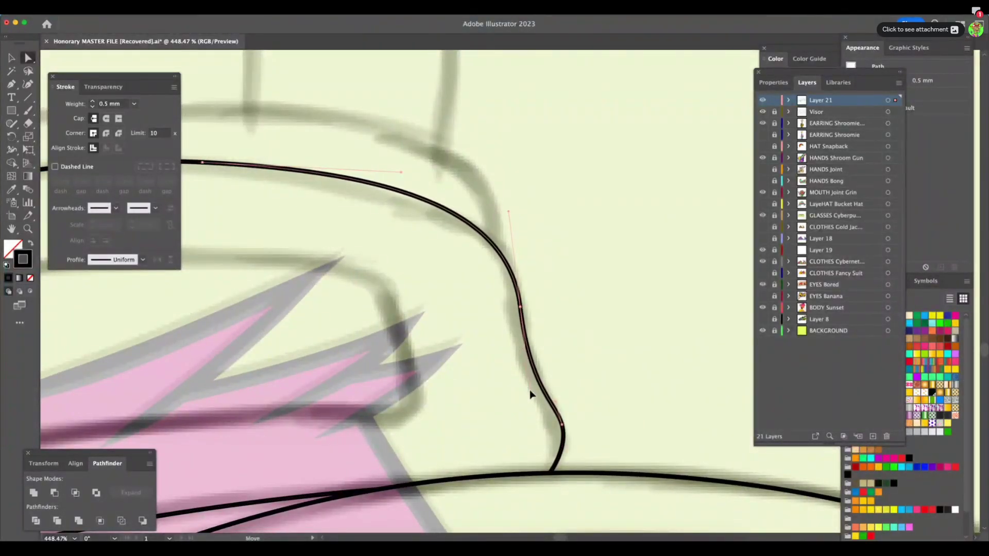
{"action": "left_click", "coordinate": [520, 307]}
{"action": "left_click_drag", "start_coordinate": [526, 310], "coordinate": [528, 314]}
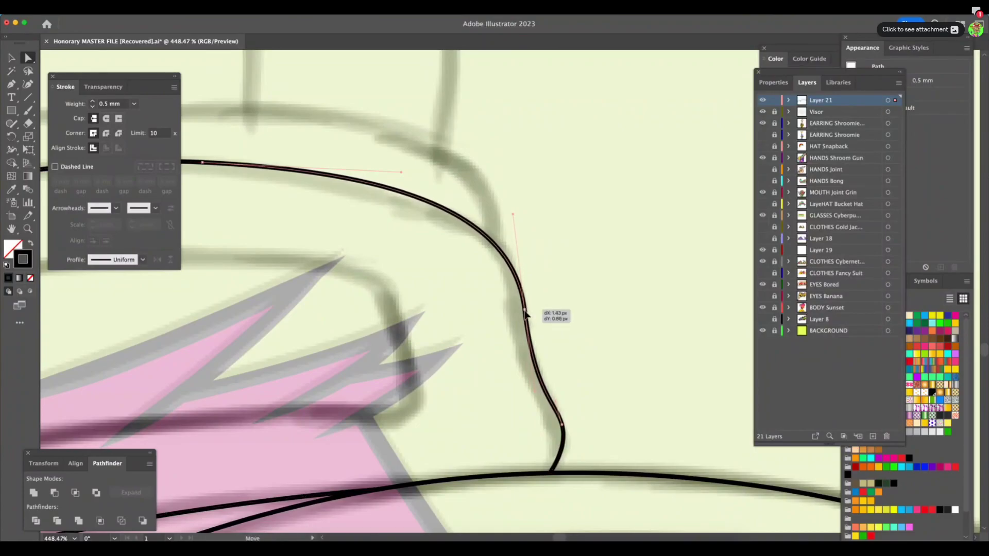
Move the anchor just above the brim on the panel's front side, smooth the curve around it, and deselect the path
{"action": "left_click", "coordinate": [555, 405]}
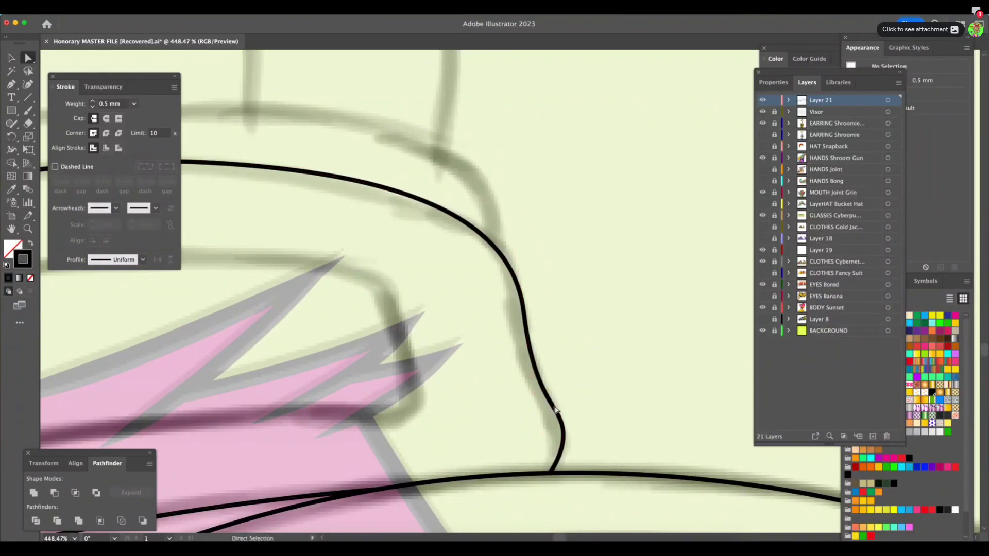
{"action": "left_click", "coordinate": [561, 425]}
{"action": "left_click_drag", "start_coordinate": [555, 402], "coordinate": [548, 379]}
{"action": "left_click_drag", "start_coordinate": [568, 448], "coordinate": [558, 421]}
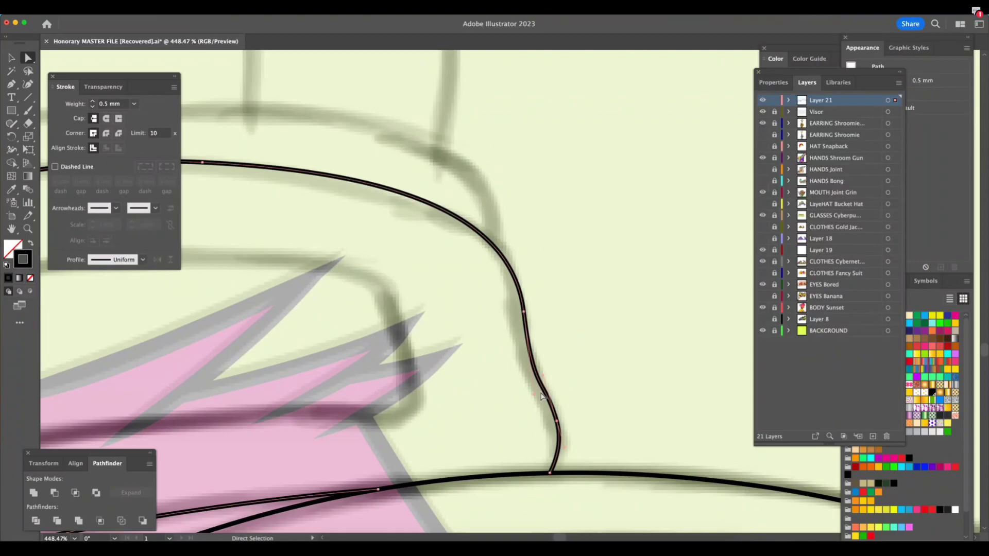
{"action": "left_click", "coordinate": [611, 355]}
{"action": "key", "text": "z"}
{"action": "left_click_drag", "start_coordinate": [618, 362], "coordinate": [485, 393]}
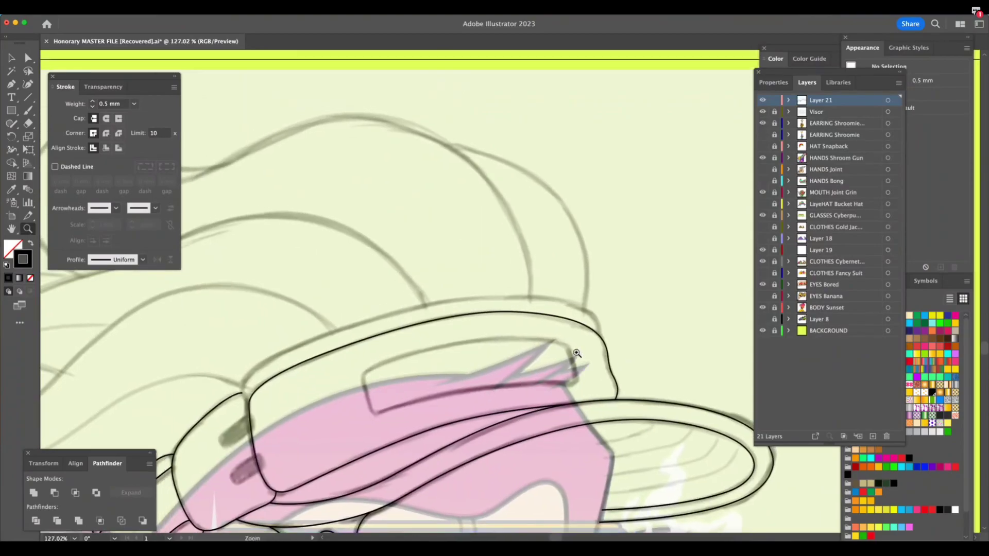
{"action": "scroll", "coordinate": [576, 353], "scroll_direction": "left", "scroll_amount": 5}
{"action": "scroll", "coordinate": [576, 353], "scroll_direction": "up", "scroll_amount": 1}
{"action": "key", "text": "super+Tab"}
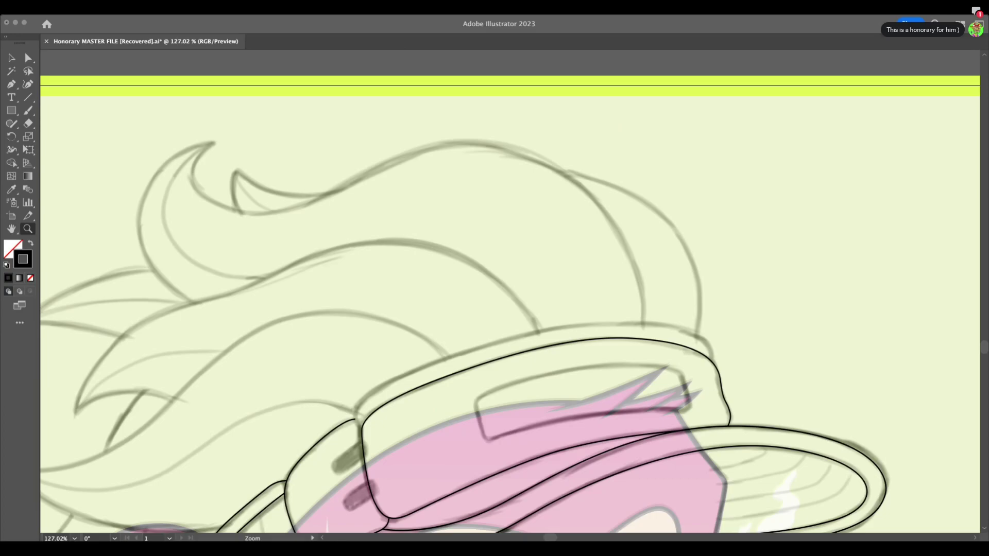
{"action": "key", "text": "Tab"}
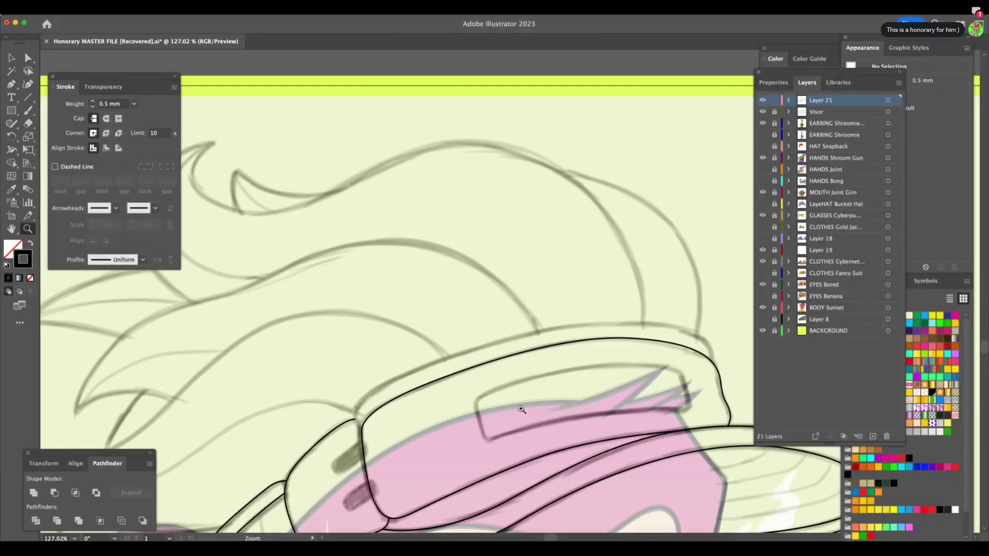
{"action": "scroll", "coordinate": [567, 397], "scroll_direction": "up", "scroll_amount": 2}
Trace the headband's upper rim from the front panel's rear corner to its front corner, moving the Layers panel clear of the artwork
{"action": "left_click_drag", "start_coordinate": [596, 398], "coordinate": [595, 398]}
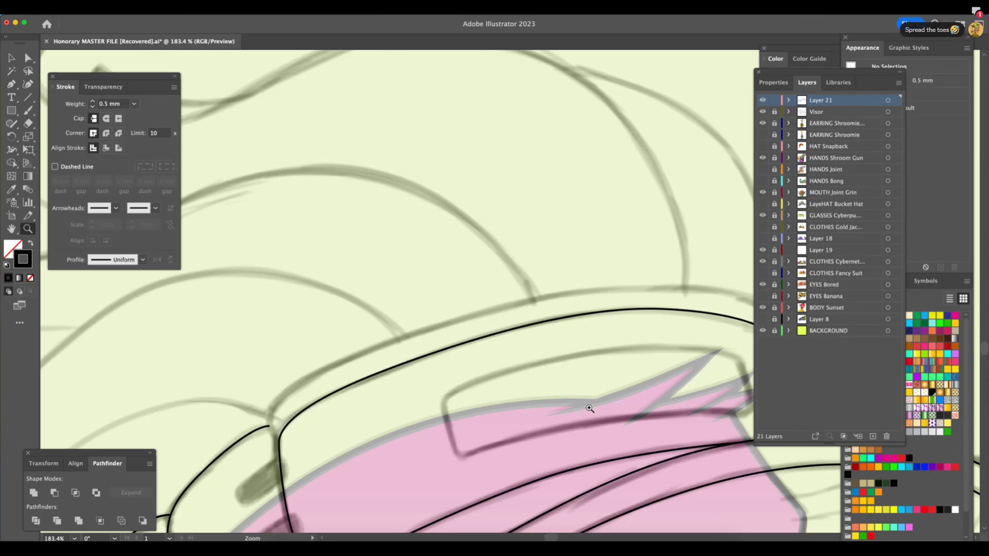
{"action": "scroll", "coordinate": [590, 408], "scroll_direction": "right", "scroll_amount": 3}
{"action": "scroll", "coordinate": [590, 408], "scroll_direction": "down", "scroll_amount": 2}
{"action": "left_click", "coordinate": [11, 86]}
{"action": "left_click", "coordinate": [233, 418]}
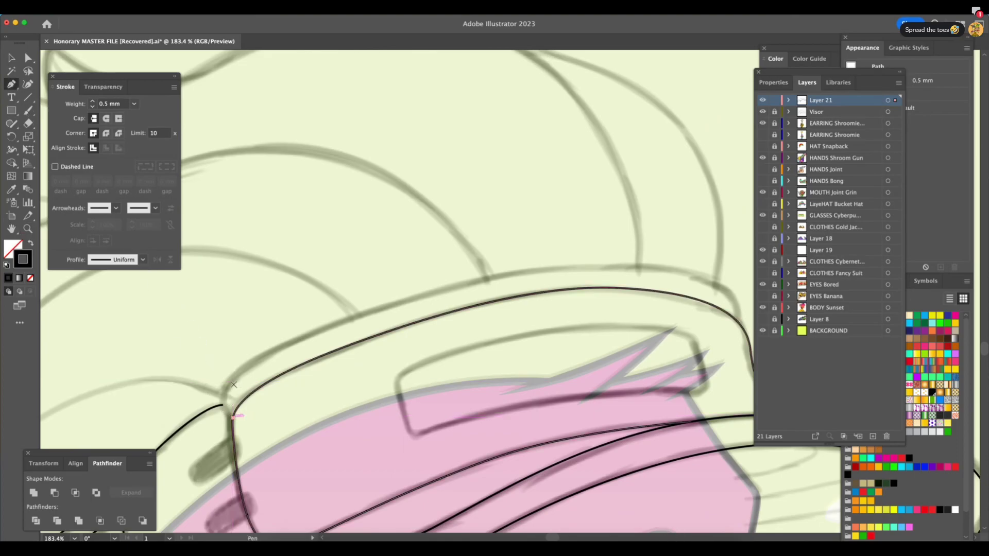
{"action": "left_click_drag", "start_coordinate": [230, 380], "coordinate": [249, 358]}
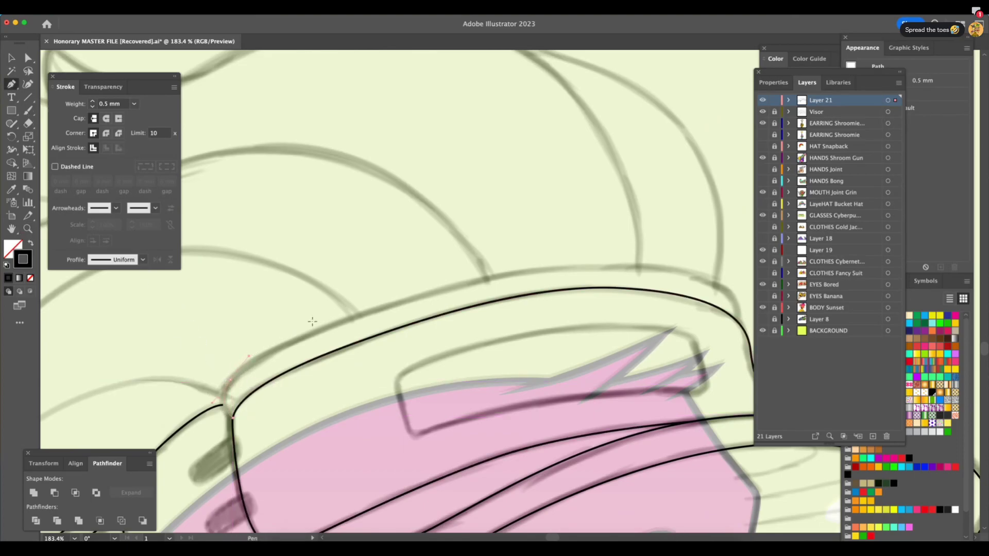
{"action": "left_click_drag", "start_coordinate": [498, 276], "coordinate": [618, 253]}
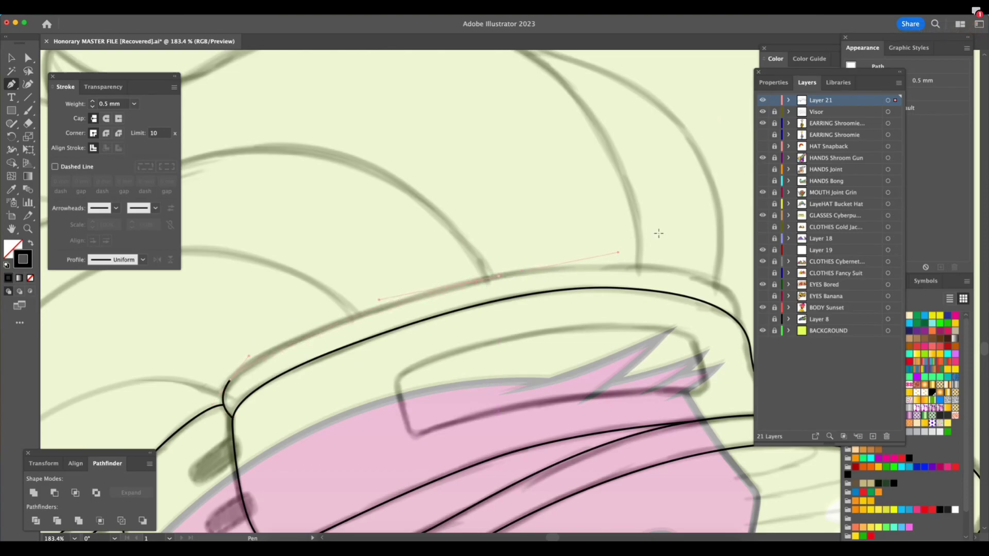
{"action": "left_click_drag", "start_coordinate": [779, 72], "coordinate": [865, 85]}
{"action": "left_click", "coordinate": [721, 287]}
{"action": "left_click_drag", "start_coordinate": [745, 300], "coordinate": [742, 297]}
{"action": "left_click", "coordinate": [737, 321]}
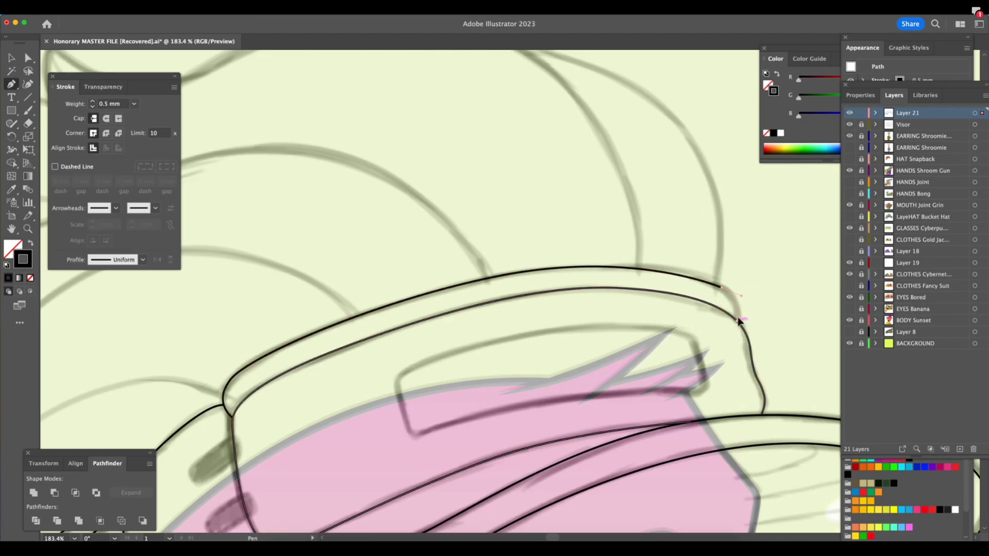
Nudge the anchor near the upper rim's front end slightly rearward and deselect the path
{"action": "key", "text": "a"}
{"action": "left_click_drag", "start_coordinate": [722, 287], "coordinate": [717, 287]}
{"action": "left_click", "coordinate": [733, 378]}
Trace the large lower hair strand from the rear strap out to its pointed tip and back over its crest to the headband rim
{"action": "key", "text": "z"}
{"action": "left_click_drag", "start_coordinate": [679, 396], "coordinate": [478, 446]}
{"action": "left_click_drag", "start_coordinate": [580, 459], "coordinate": [641, 469]}
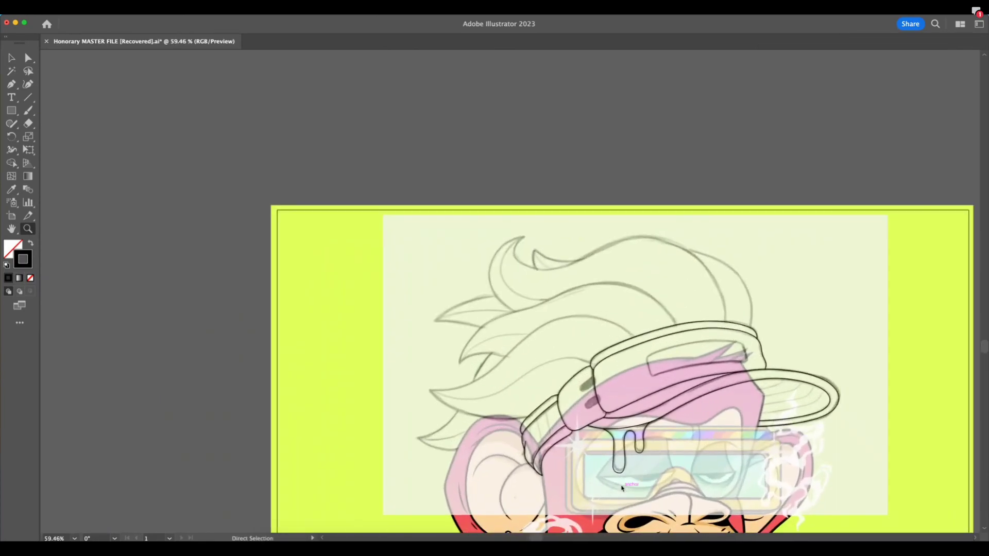
{"action": "key", "text": "Tab"}
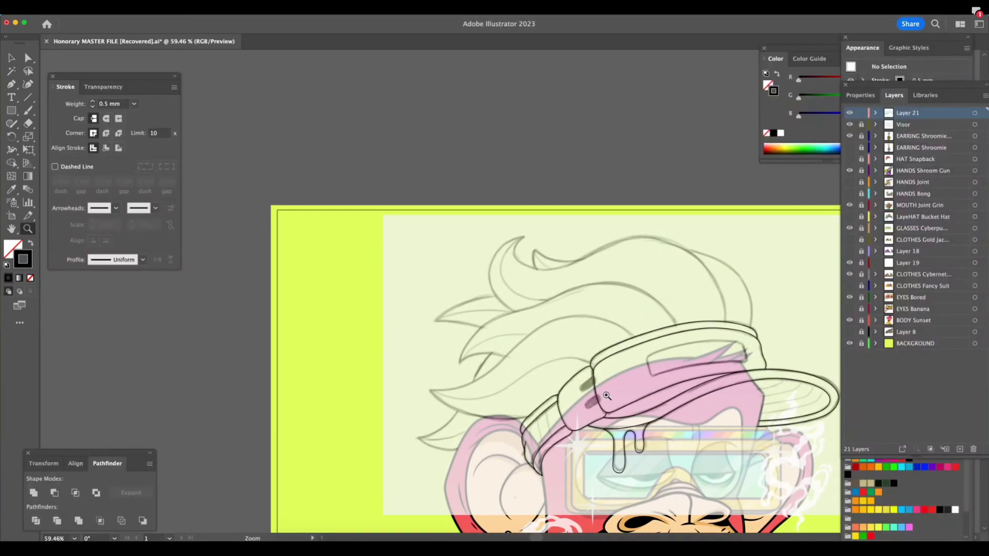
{"action": "left_click_drag", "start_coordinate": [553, 387], "coordinate": [601, 408]}
{"action": "key", "text": "p"}
{"action": "left_click", "coordinate": [548, 426]}
{"action": "mouse_move", "coordinate": [323, 367]}
{"action": "left_mouse_down"}
{"action": "mouse_move", "coordinate": [258, 280]}
{"action": "mouse_move", "coordinate": [224, 273]}
{"action": "left_mouse_up"}
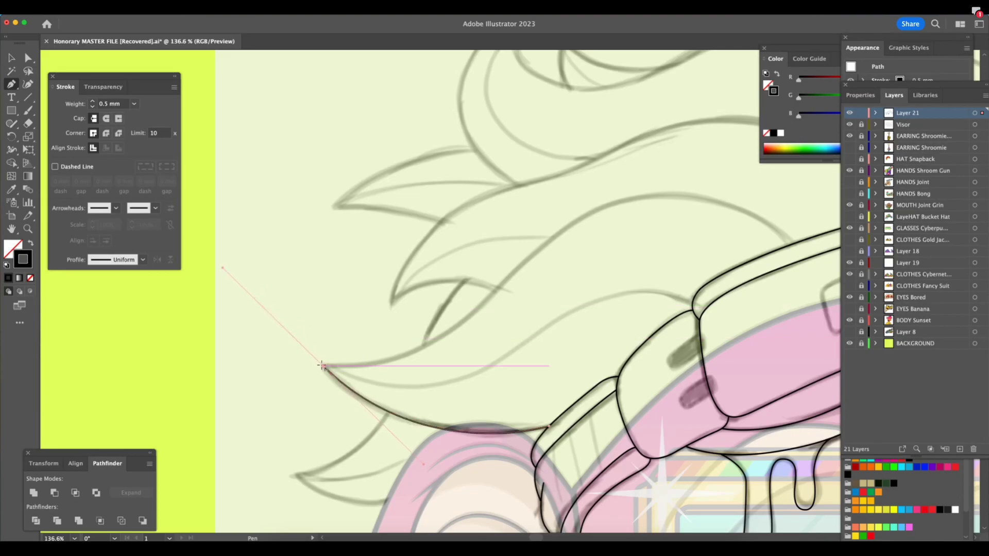
{"action": "left_click_drag", "start_coordinate": [423, 348], "coordinate": [461, 323]}
{"action": "left_click_drag", "start_coordinate": [650, 196], "coordinate": [738, 195]}
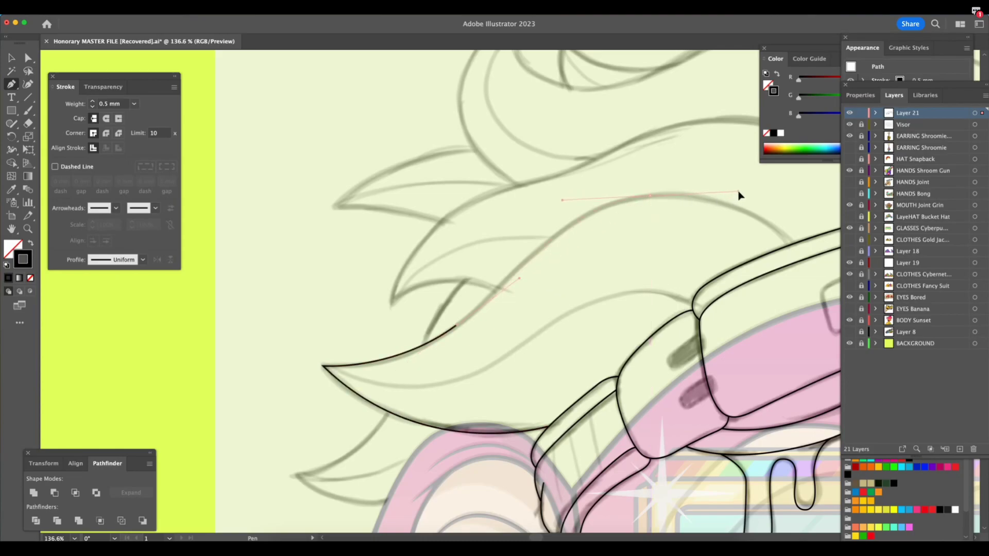
{"action": "left_click", "coordinate": [797, 242]}
Align the lower hair strand's end anchor with the headband rim and deselect the path
{"action": "key", "text": "z"}
{"action": "left_click_drag", "start_coordinate": [668, 408], "coordinate": [634, 407]}
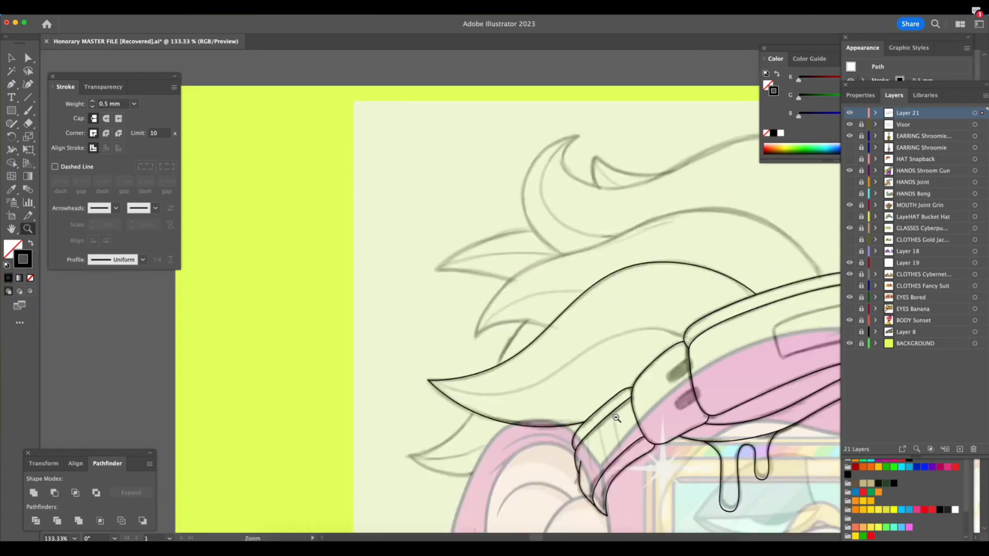
{"action": "scroll", "coordinate": [636, 411], "scroll_direction": "right", "scroll_amount": 5}
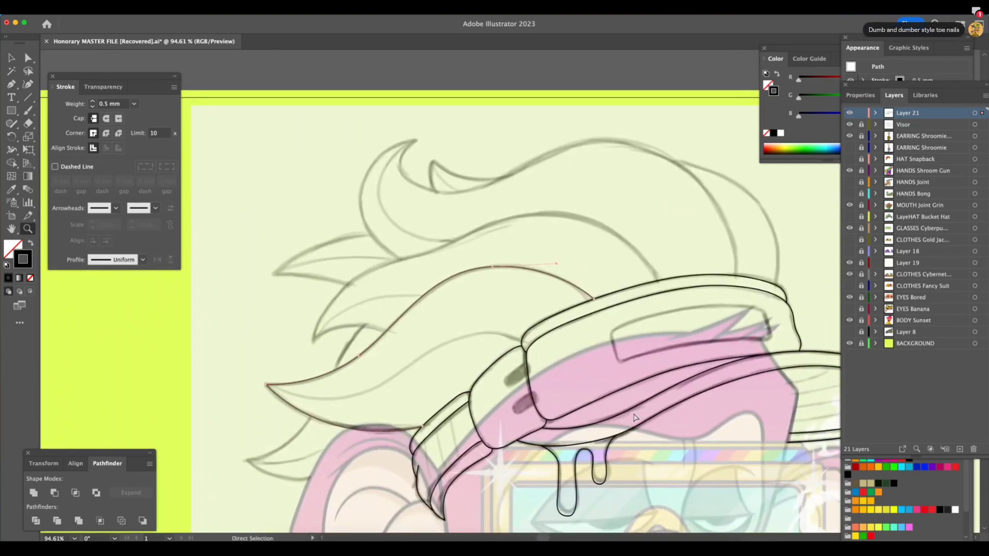
{"action": "key", "text": "Tab"}
{"action": "key", "text": "super+Tab"}
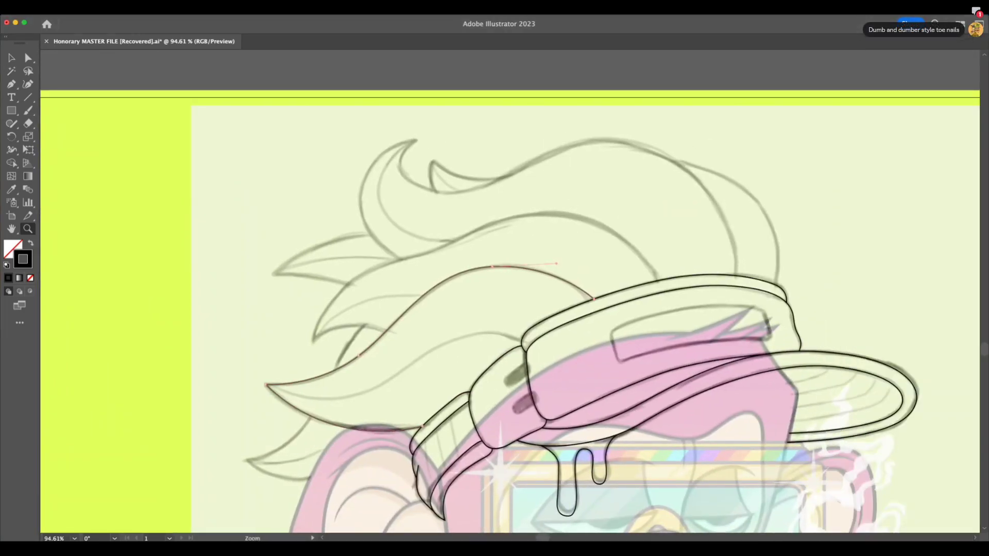
{"action": "key", "text": "Tab"}
{"action": "left_click_drag", "start_coordinate": [535, 258], "coordinate": [567, 260]}
{"action": "key", "text": "a"}
{"action": "left_click_drag", "start_coordinate": [609, 312], "coordinate": [605, 312]}
{"action": "key", "text": "z"}
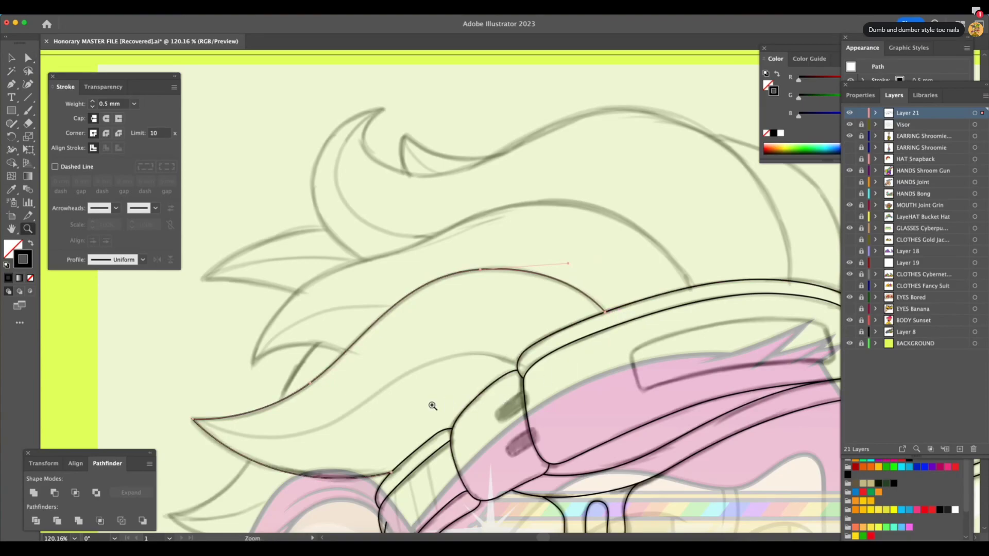
{"action": "left_click_drag", "start_coordinate": [432, 406], "coordinate": [404, 413]}
{"action": "key", "text": "a"}
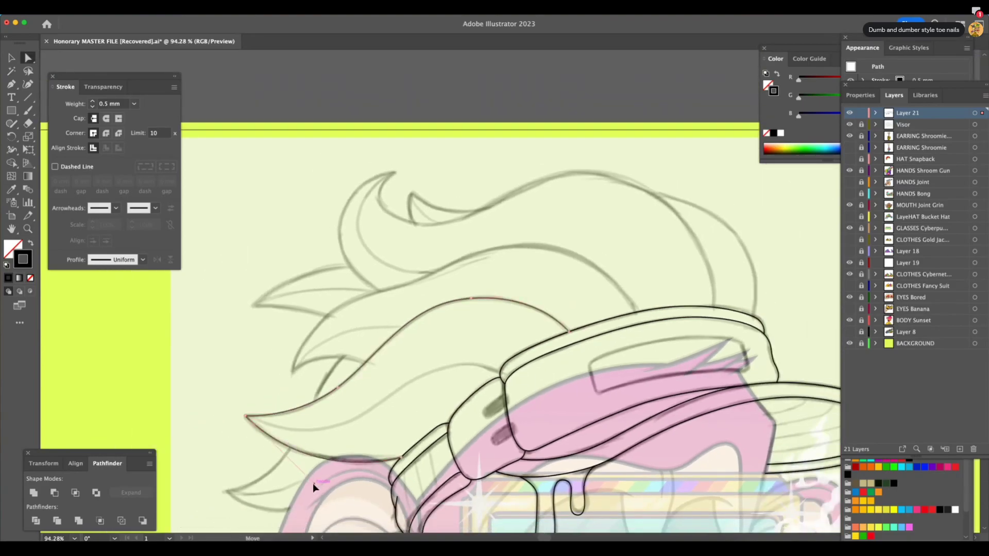
{"action": "left_click", "coordinate": [363, 325]}
Trace the middle hair strand from the lower strand's upper edge around its pointed tip and over its crest to the headband, and deselect it
{"action": "left_click", "coordinate": [363, 364]}
{"action": "key", "text": "p"}
{"action": "left_click_drag", "start_coordinate": [291, 375], "coordinate": [265, 406]}
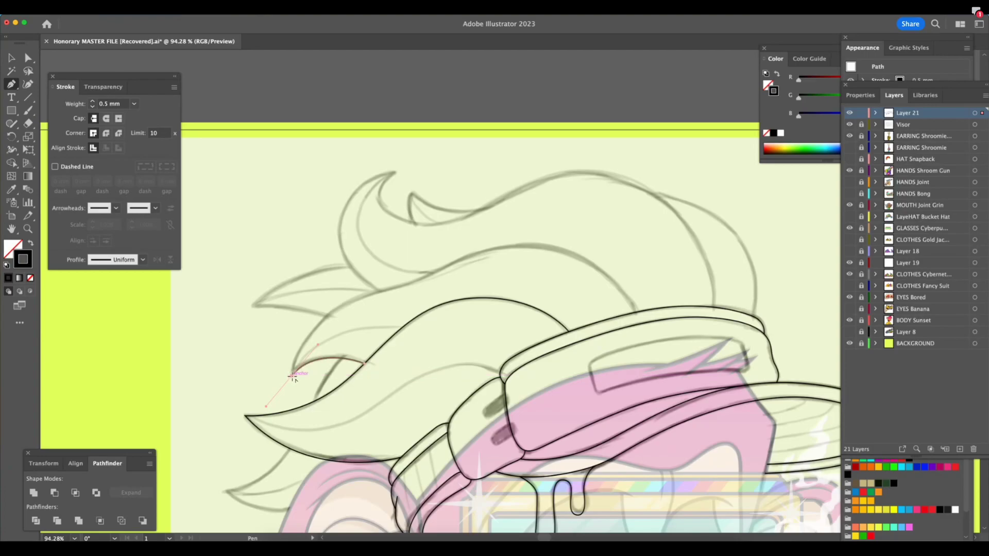
{"action": "left_click_drag", "start_coordinate": [328, 314], "coordinate": [366, 285]}
{"action": "left_click_drag", "start_coordinate": [495, 242], "coordinate": [495, 240]}
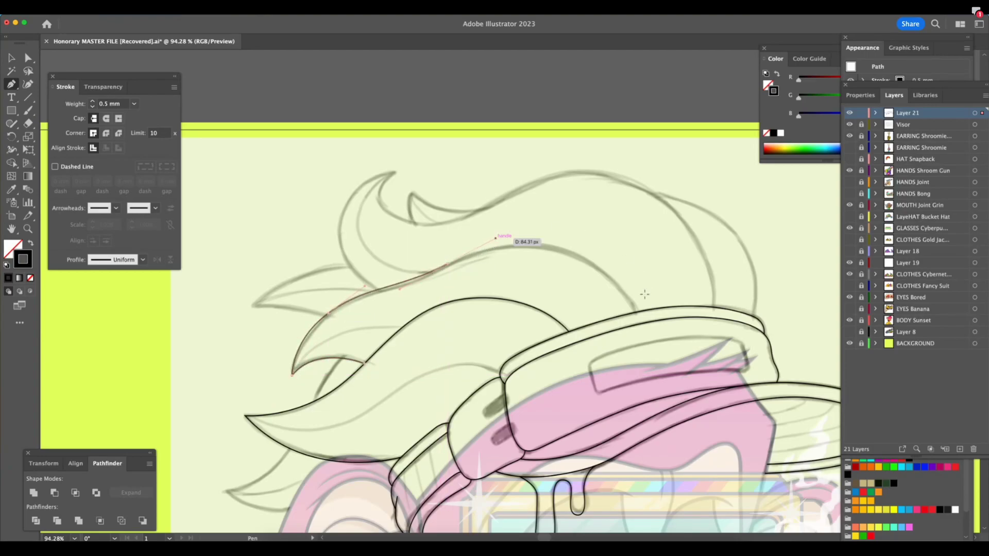
{"action": "left_click_drag", "start_coordinate": [637, 312], "coordinate": [686, 402]}
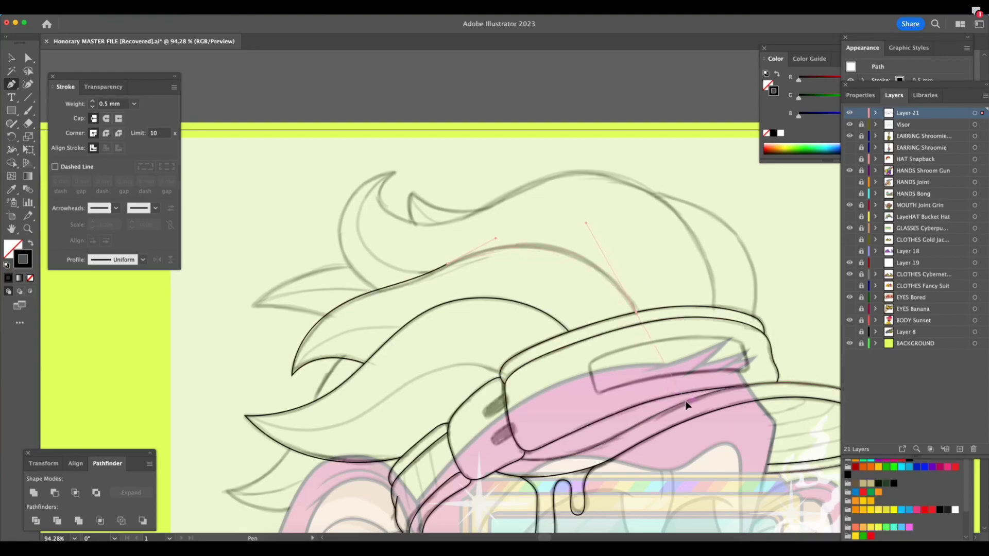
{"action": "key", "text": "Tab"}
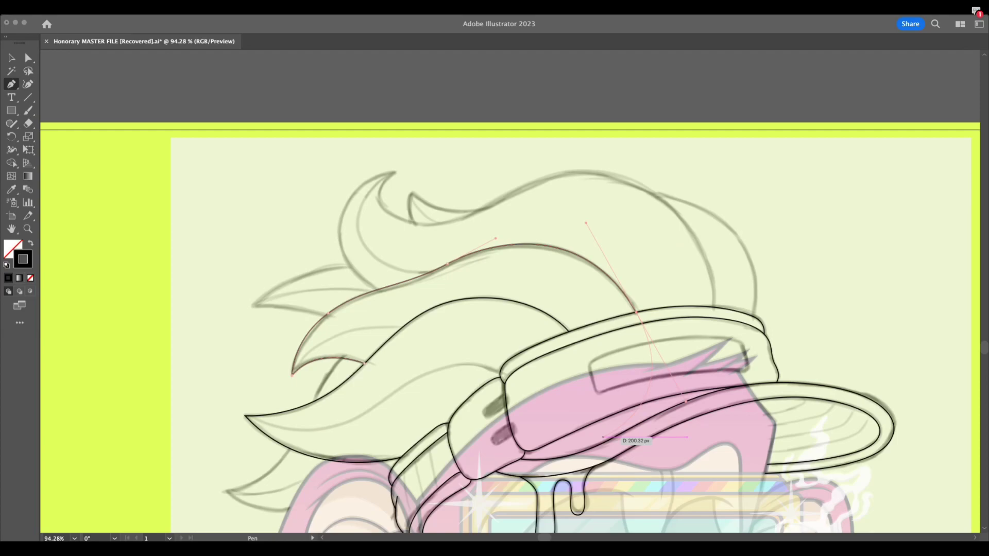
{"action": "left_click", "coordinate": [335, 316]}
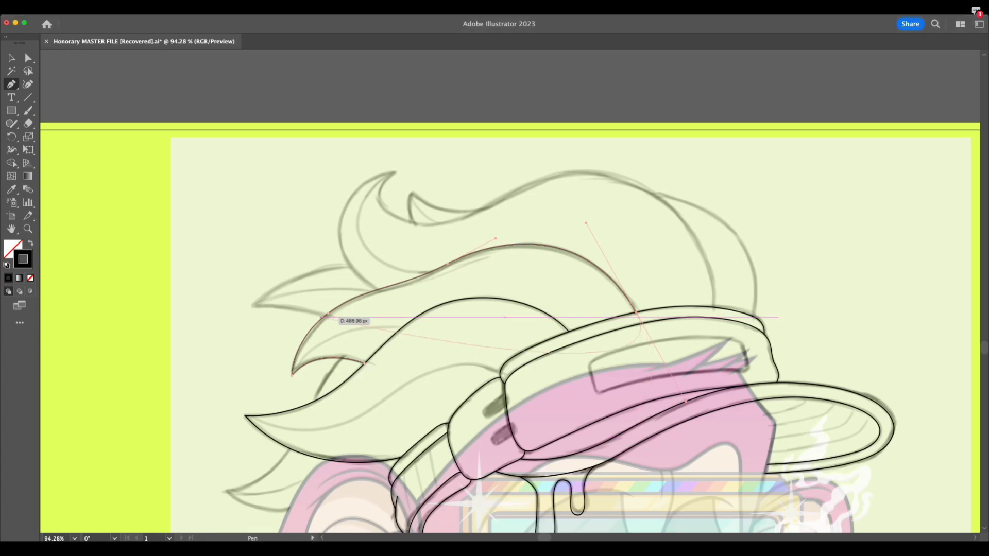
{"action": "key", "text": "z"}
{"action": "left_click", "coordinate": [590, 366], "text": "alt"}
{"action": "left_click", "coordinate": [590, 366], "text": "alt"}
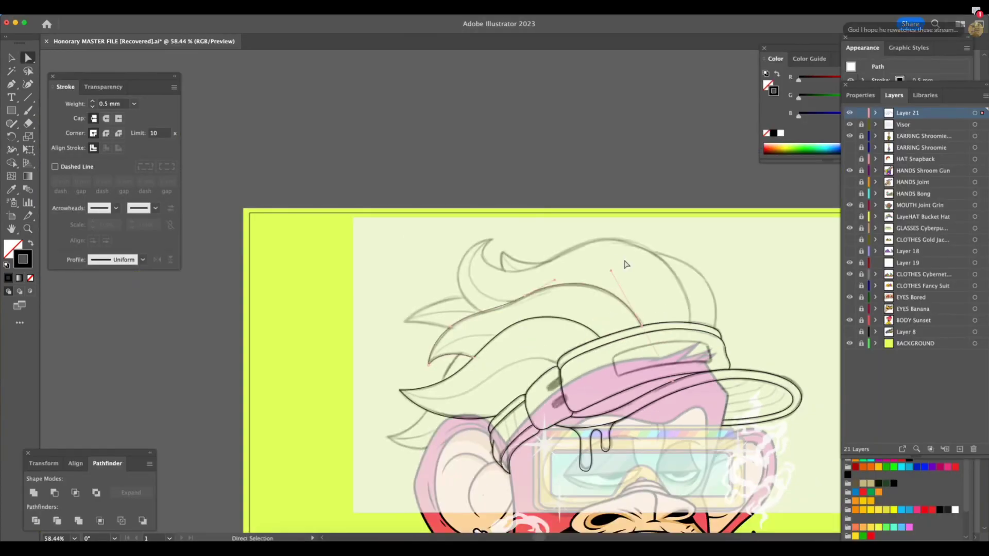
{"action": "left_click_drag", "start_coordinate": [741, 260], "coordinate": [570, 307]}
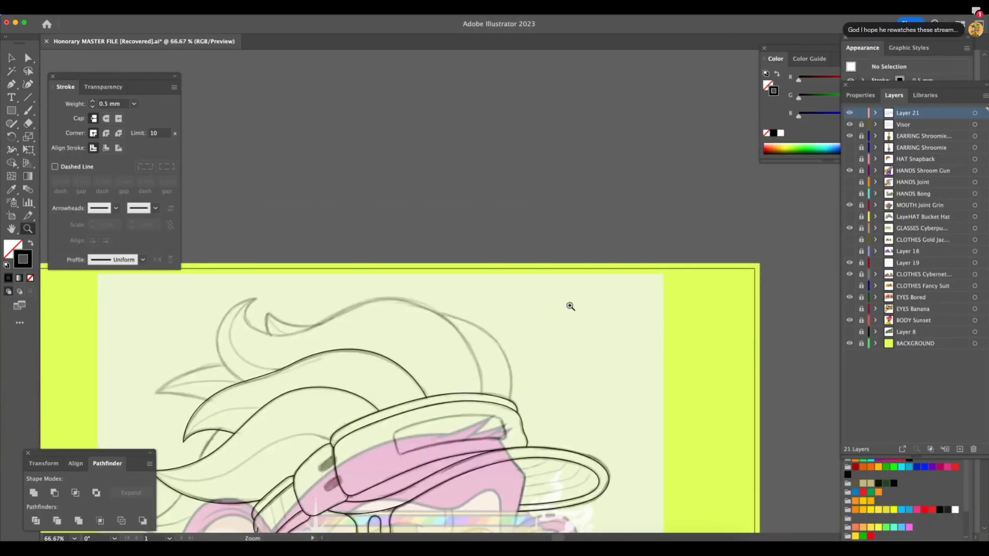
Trace the top hair strand's rear curve from the middle strand's upper edge up to its curled pointed tip
{"action": "left_click_drag", "start_coordinate": [183, 360], "coordinate": [265, 354]}
{"action": "key", "text": "p"}
{"action": "left_click", "coordinate": [224, 417]}
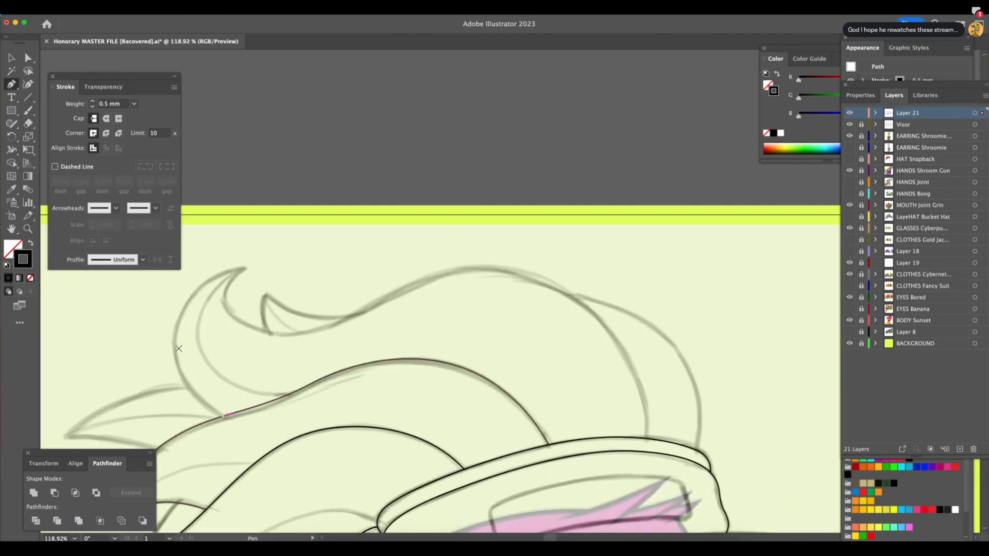
{"action": "left_click_drag", "start_coordinate": [176, 344], "coordinate": [176, 295]}
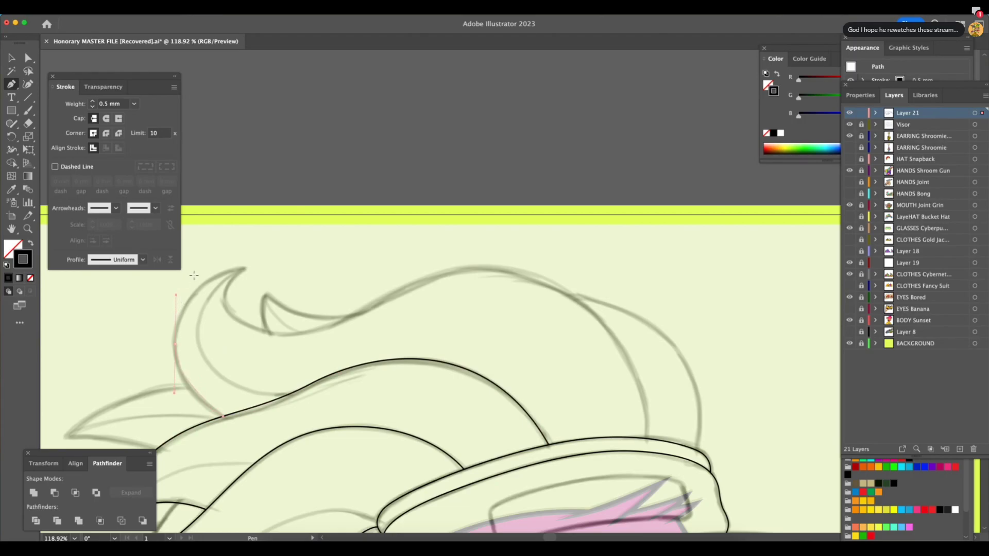
{"action": "left_click_drag", "start_coordinate": [245, 267], "coordinate": [281, 259]}
{"action": "key", "text": "super+z"}
{"action": "left_click", "coordinate": [247, 265]}
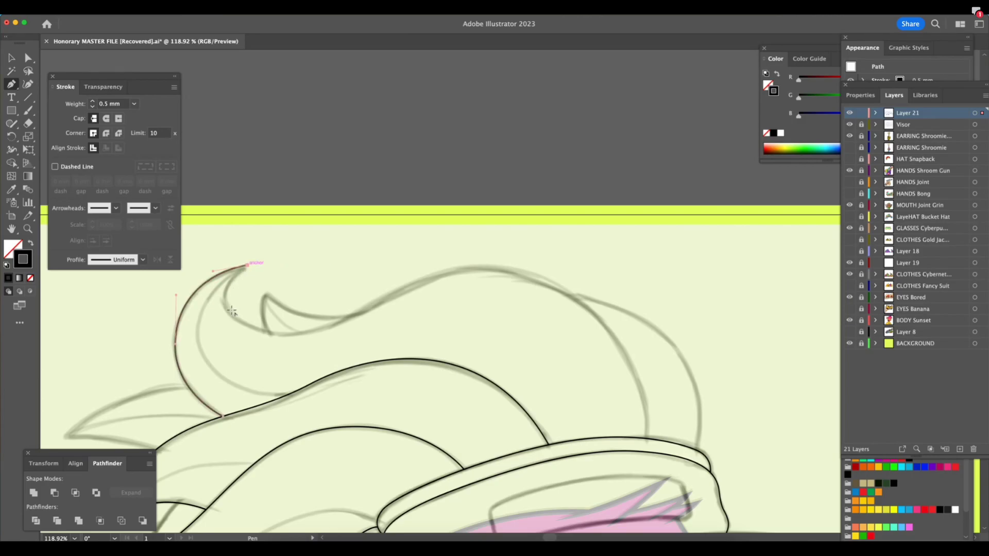
Continue the top strand's path through its inner curl and over the crest down to the headband rim
{"action": "left_click_drag", "start_coordinate": [239, 339], "coordinate": [238, 335]}
{"action": "left_click_drag", "start_coordinate": [364, 310], "coordinate": [431, 275]}
{"action": "left_click_drag", "start_coordinate": [616, 337], "coordinate": [662, 416]}
{"action": "key", "text": "super+z"}
{"action": "mouse_move", "coordinate": [591, 310]}
{"action": "left_mouse_down"}
{"action": "mouse_move", "coordinate": [622, 342]}
{"action": "mouse_move", "coordinate": [666, 359]}
{"action": "left_mouse_up"}
{"action": "mouse_move", "coordinate": [586, 308]}
{"action": "left_mouse_down"}
{"action": "mouse_move", "coordinate": [611, 312]}
{"action": "mouse_move", "coordinate": [677, 379]}
{"action": "left_mouse_up"}
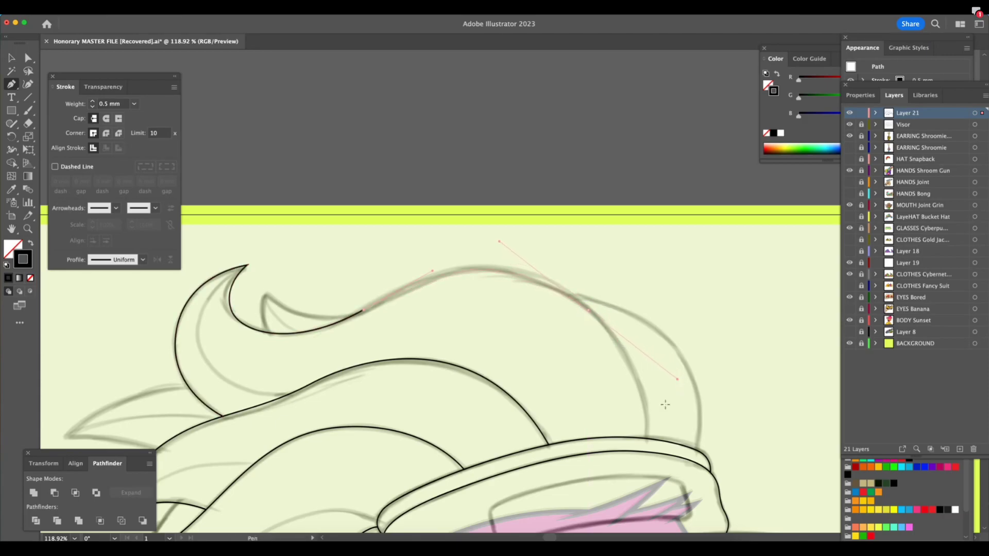
{"action": "left_click", "coordinate": [645, 439]}
Adjust the handles of the top strand's crest anchor to fit the sketched curve, and deselect the path
{"action": "key", "text": "a"}
{"action": "left_click_drag", "start_coordinate": [678, 379], "coordinate": [658, 368]}
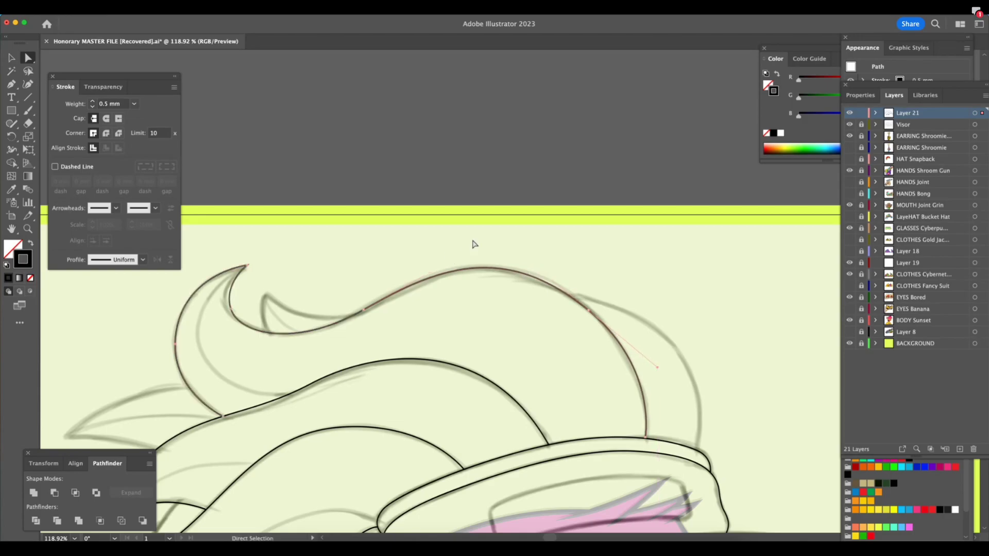
{"action": "left_click_drag", "start_coordinate": [591, 311], "coordinate": [510, 248]}
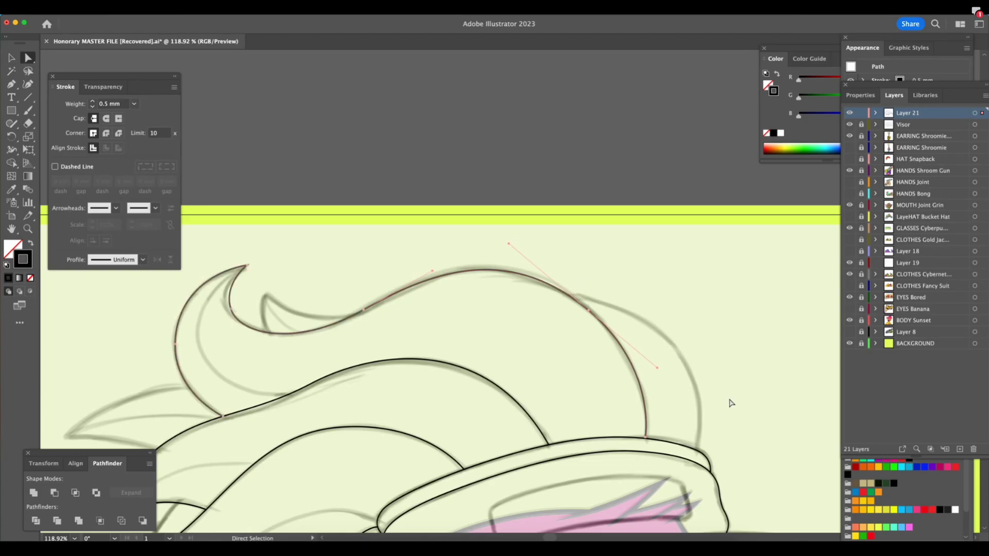
{"action": "left_click", "coordinate": [740, 438]}
Align the top strand's end anchor with the headband's upper rim
{"action": "key", "text": "z"}
{"action": "left_click_drag", "start_coordinate": [734, 424], "coordinate": [779, 425]}
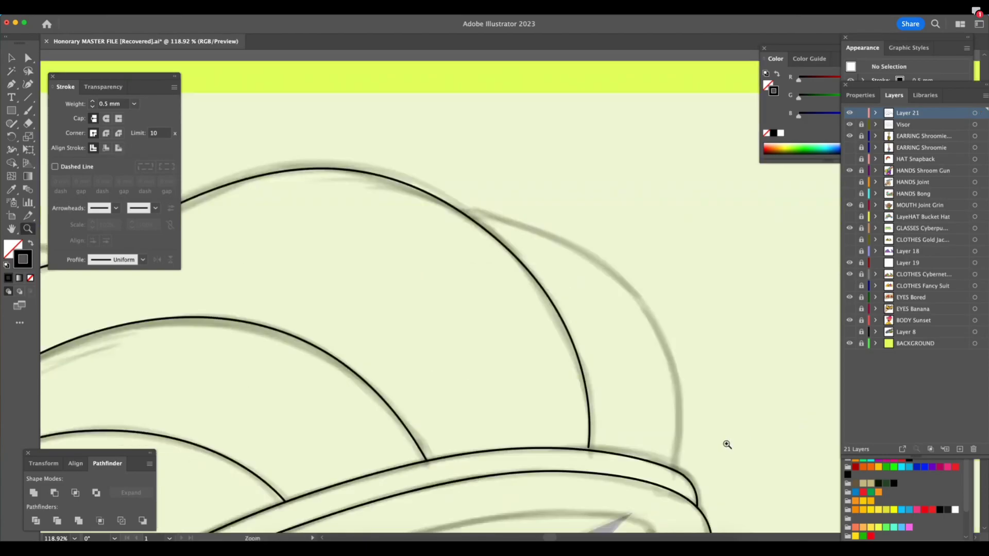
{"action": "left_click_drag", "start_coordinate": [610, 459], "coordinate": [767, 441]}
{"action": "key", "text": "a"}
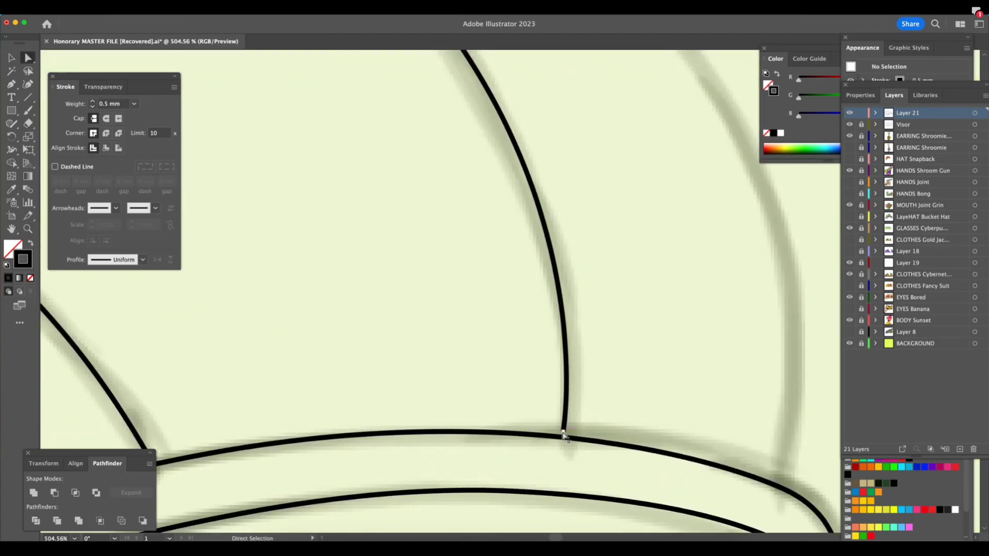
{"action": "left_click_drag", "start_coordinate": [564, 436], "coordinate": [565, 438]}
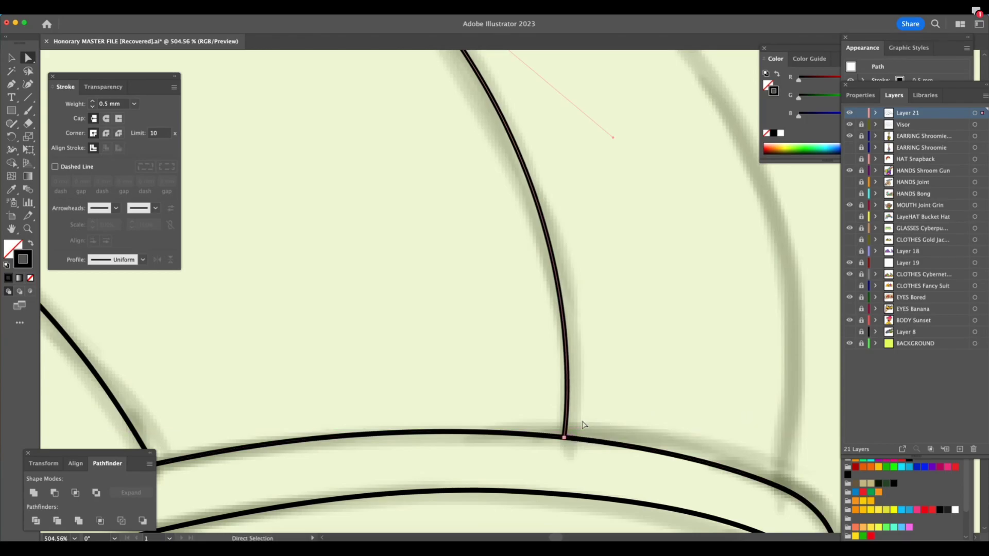
Examine the headband rim's front end and the untraced sketch line of the front hair strand above it
{"action": "key", "text": "z"}
{"action": "left_click", "coordinate": [655, 395]}
{"action": "scroll", "coordinate": [641, 400], "scroll_direction": "right", "scroll_amount": 5}
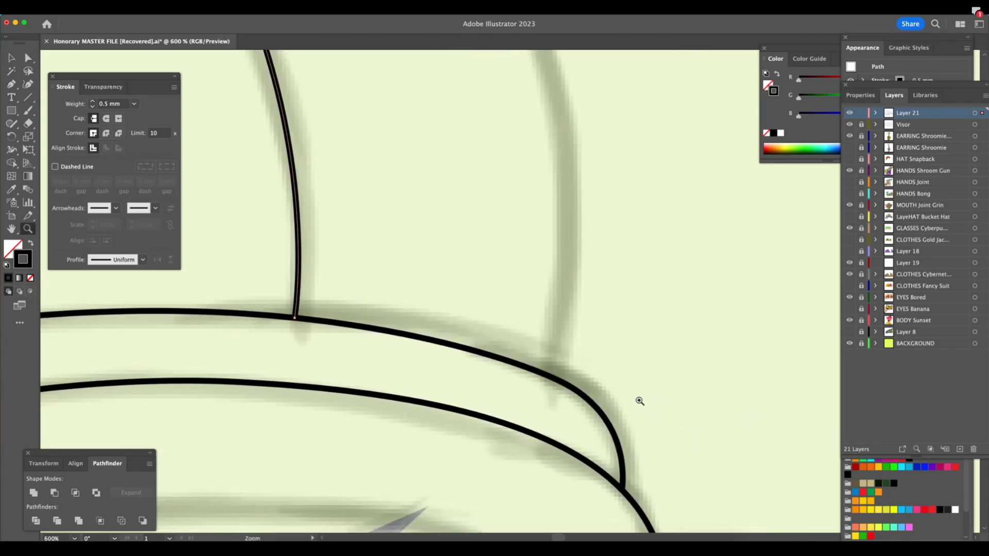
{"action": "left_click", "coordinate": [539, 399]}
{"action": "scroll", "coordinate": [540, 400], "scroll_direction": "right", "scroll_amount": 5}
{"action": "scroll", "coordinate": [539, 406], "scroll_direction": "left", "scroll_amount": 4}
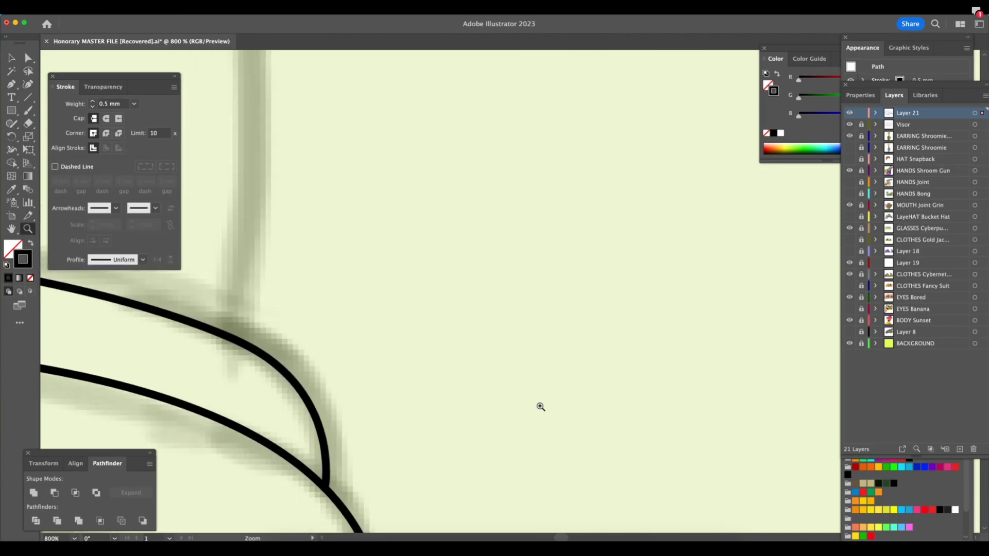
{"action": "key", "text": "super+minus"}
{"action": "key", "text": "super+minus"}
{"action": "key", "text": "super+minus"}
{"action": "key", "text": "super+minus"}
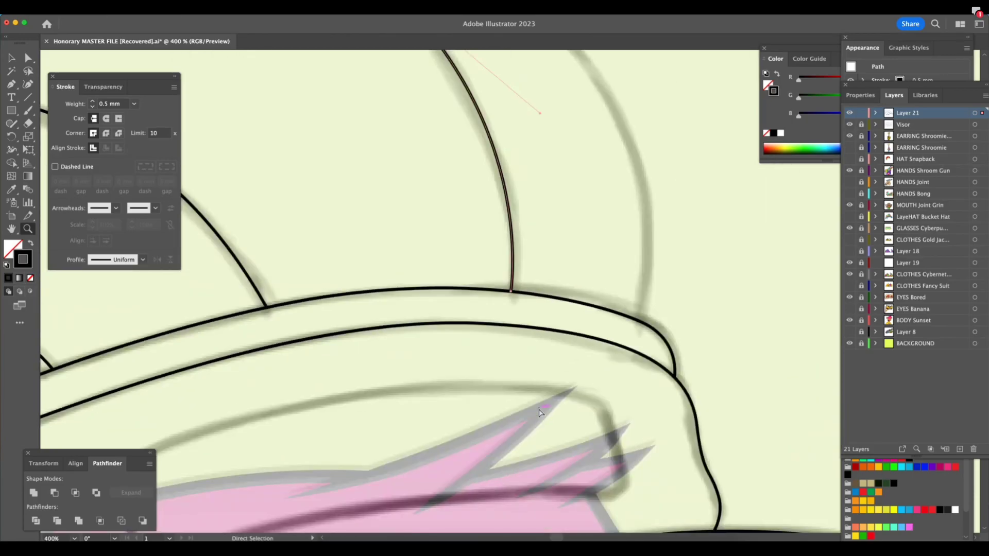
{"action": "scroll", "coordinate": [567, 211], "scroll_direction": "up", "scroll_amount": 5}
{"action": "scroll", "coordinate": [567, 211], "scroll_direction": "left", "scroll_amount": 2}
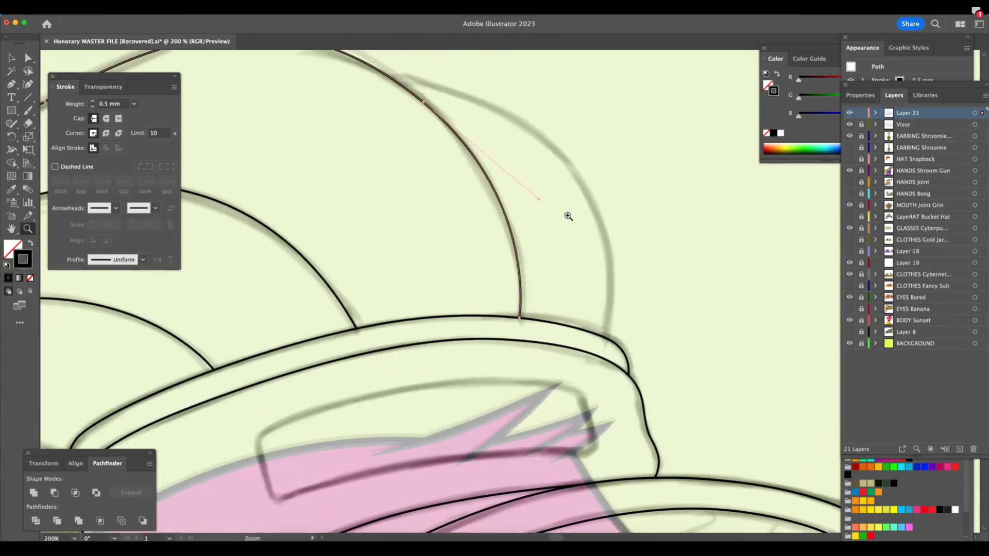
Trace the front hair strand from the top strand's crest around its outer curve down to the headband rim
{"action": "left_click", "coordinate": [13, 84]}
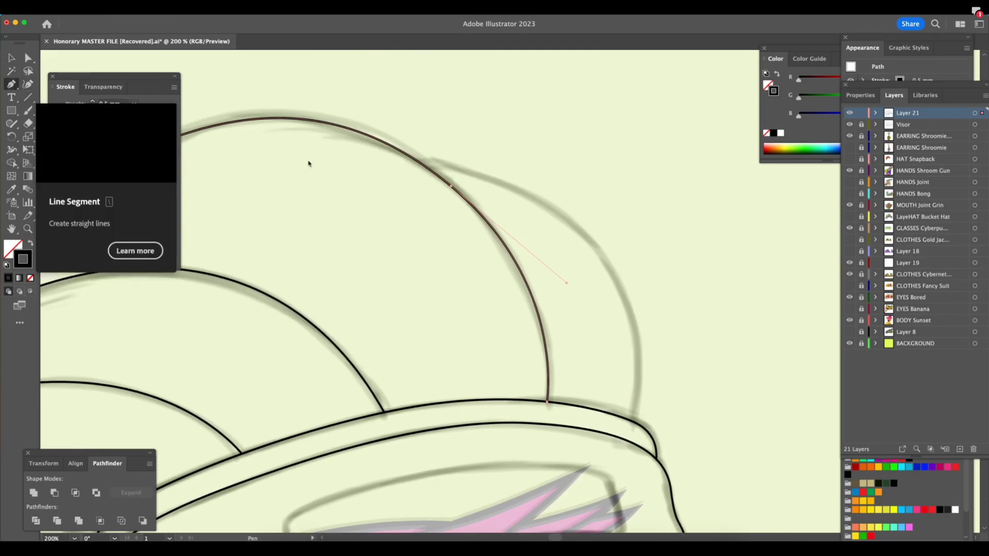
{"action": "key", "text": "a"}
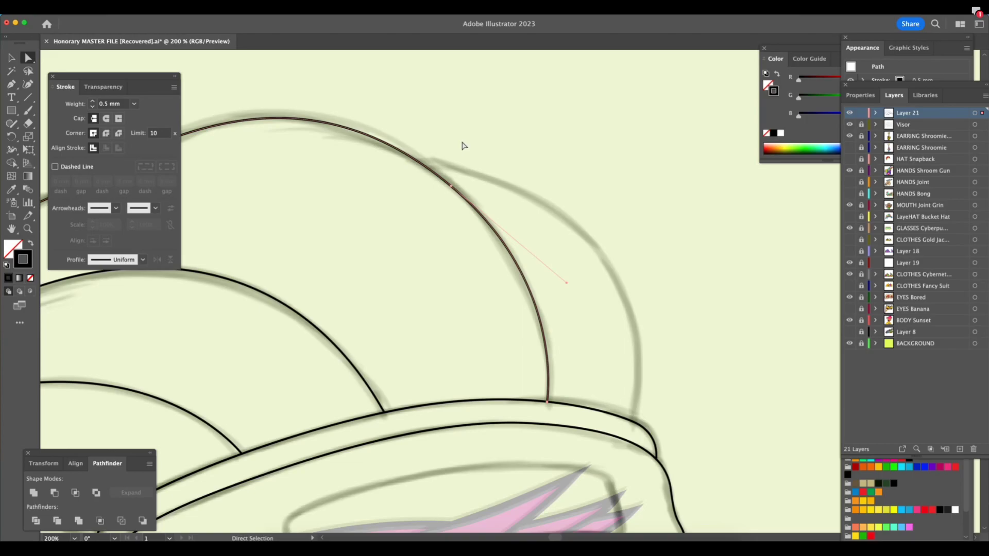
{"action": "left_click", "coordinate": [420, 162]}
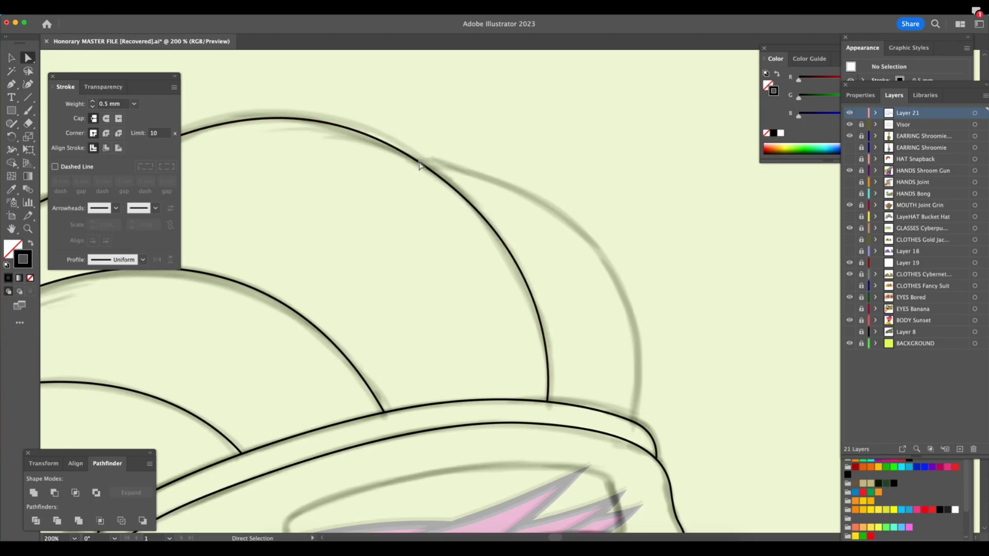
{"action": "key", "text": "p"}
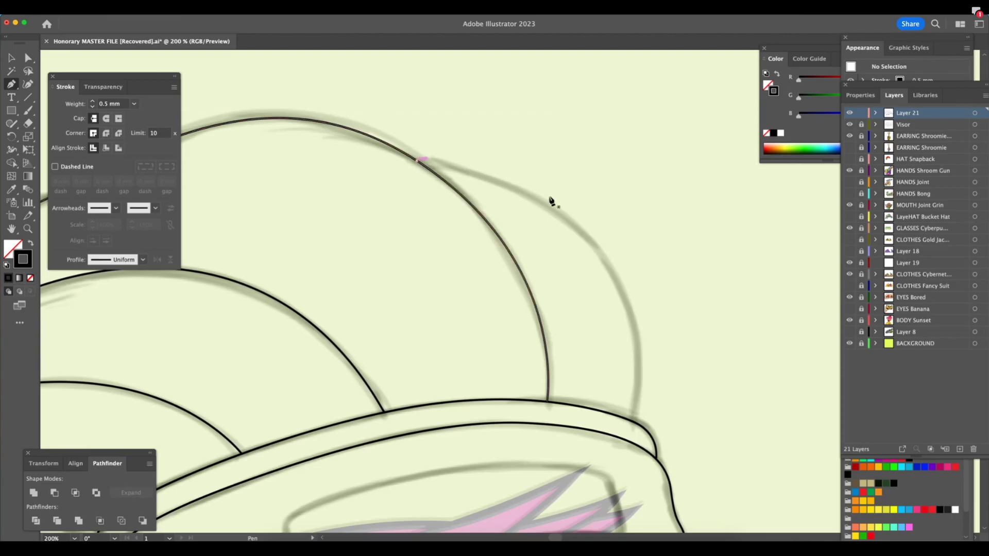
{"action": "left_click_drag", "start_coordinate": [597, 243], "coordinate": [662, 330]}
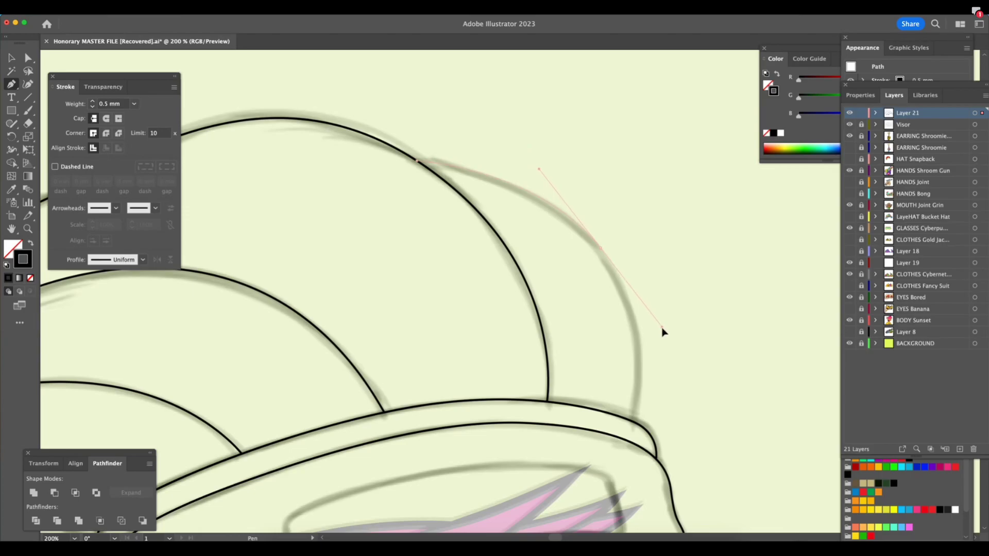
{"action": "left_click", "coordinate": [632, 420]}
{"action": "key", "text": "Tab"}
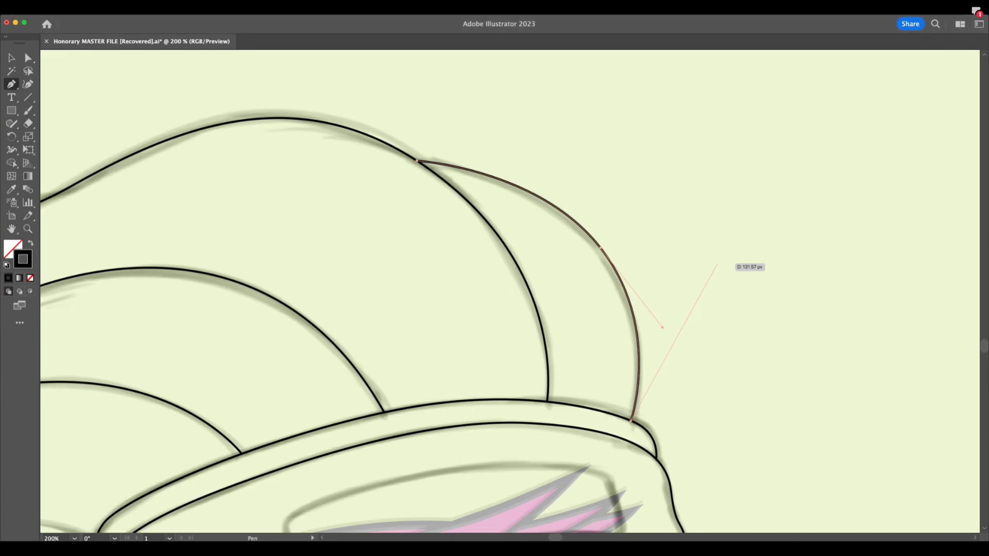
{"action": "key", "text": "Tab"}
Refine the front hair strand's curve by nudging its middle anchor and adjusting both of its handles
{"action": "left_click_drag", "start_coordinate": [600, 249], "coordinate": [599, 243]}
{"action": "left_click_drag", "start_coordinate": [538, 163], "coordinate": [527, 153]}
{"action": "left_click_drag", "start_coordinate": [663, 320], "coordinate": [660, 324]}
Trace the small pointed tuft on the top strand's upper edge beside its curled tip, and deselect the path
{"action": "key", "text": "z"}
{"action": "left_click_drag", "start_coordinate": [664, 393], "coordinate": [613, 392]}
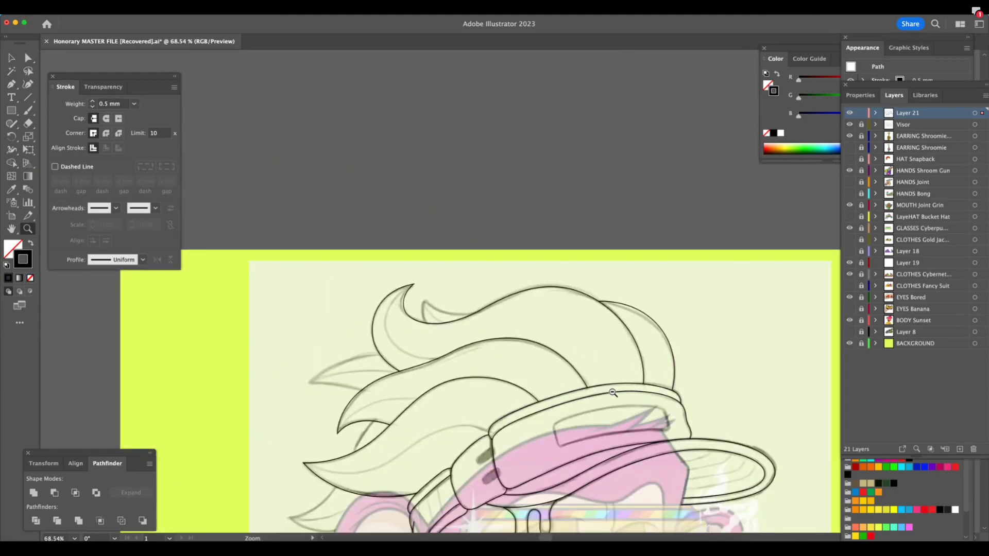
{"action": "left_click", "coordinate": [613, 392]}
{"action": "left_click", "coordinate": [618, 309]}
{"action": "left_click", "coordinate": [494, 316]}
{"action": "left_click", "coordinate": [454, 330]}
{"action": "key", "text": "a"}
{"action": "left_click", "coordinate": [390, 378]}
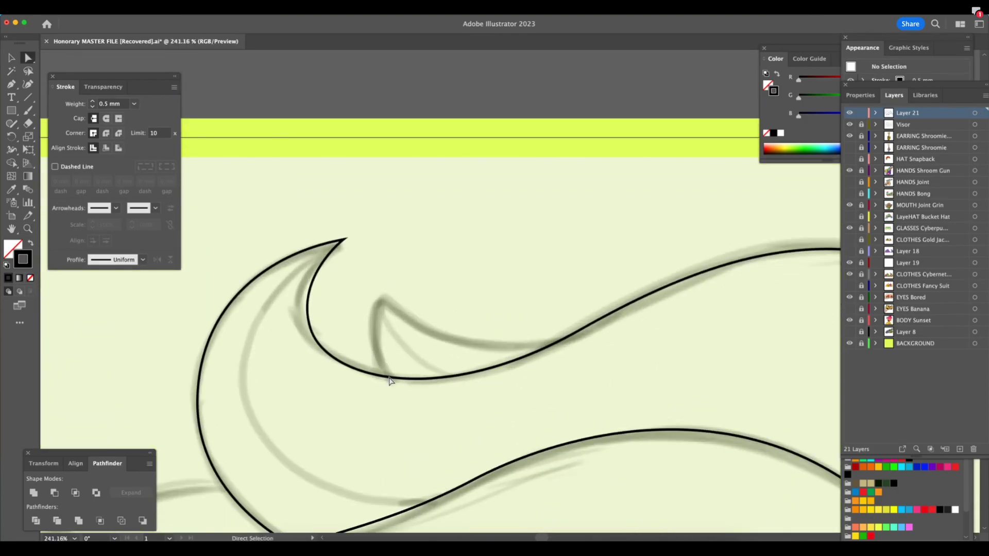
{"action": "key", "text": "p"}
{"action": "left_click", "coordinate": [390, 381]}
{"action": "left_click_drag", "start_coordinate": [381, 299], "coordinate": [397, 251]}
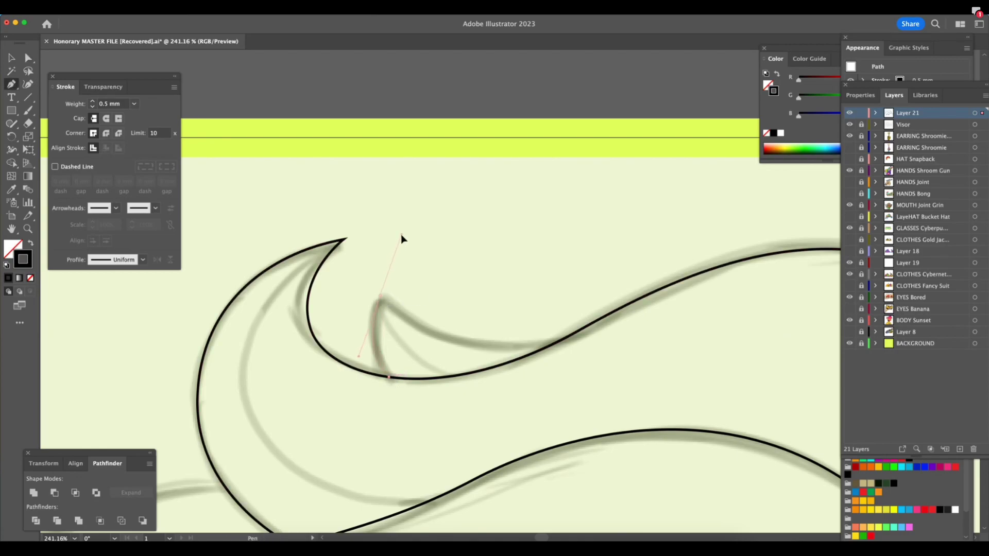
{"action": "left_click", "coordinate": [381, 297]}
{"action": "left_click_drag", "start_coordinate": [566, 338], "coordinate": [661, 314]}
{"action": "key", "text": "a"}
{"action": "left_click", "coordinate": [648, 367]}
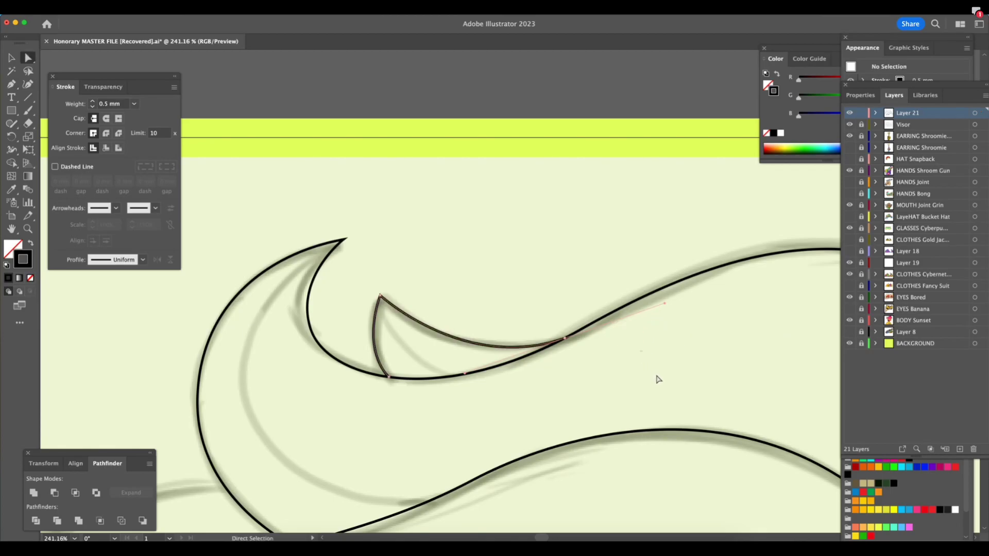
Trace the pointed rear strand from the middle strand's edge out to its tip and back to the top strand
{"action": "left_click", "coordinate": [538, 400]}
{"action": "scroll", "coordinate": [546, 395], "scroll_direction": "up", "scroll_amount": 10}
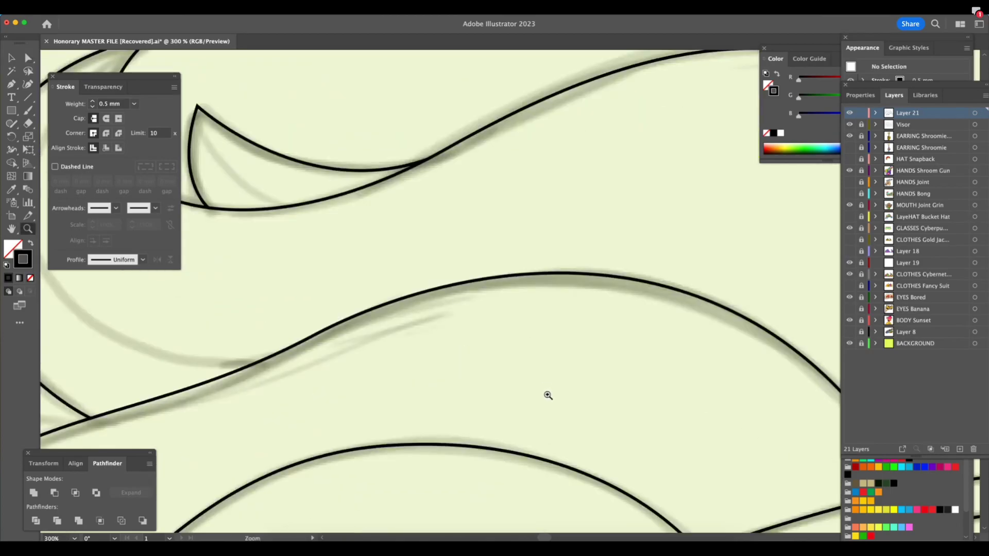
{"action": "left_click", "coordinate": [423, 432], "text": "alt"}
{"action": "key", "text": "super+0"}
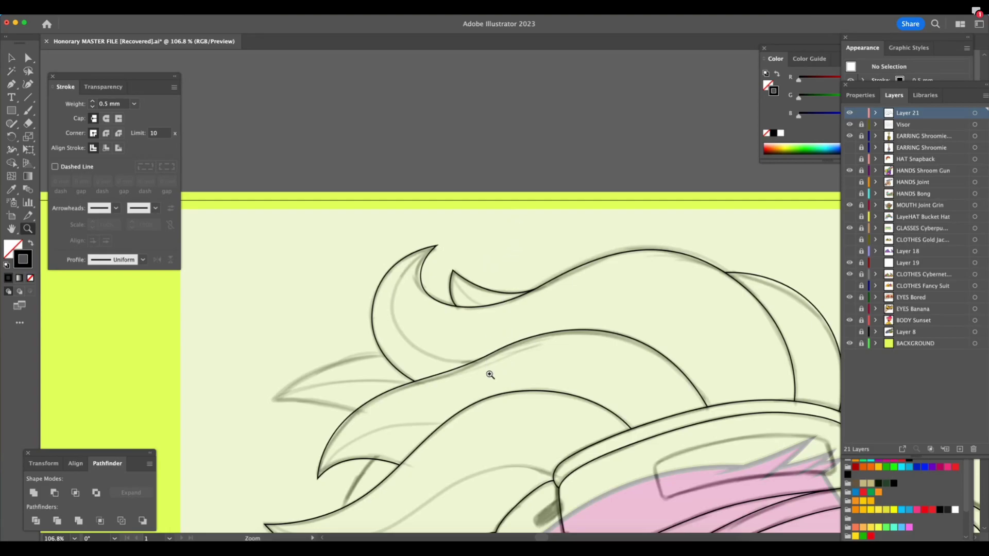
{"action": "left_click_drag", "start_coordinate": [305, 407], "coordinate": [371, 390]}
{"action": "key", "text": "p"}
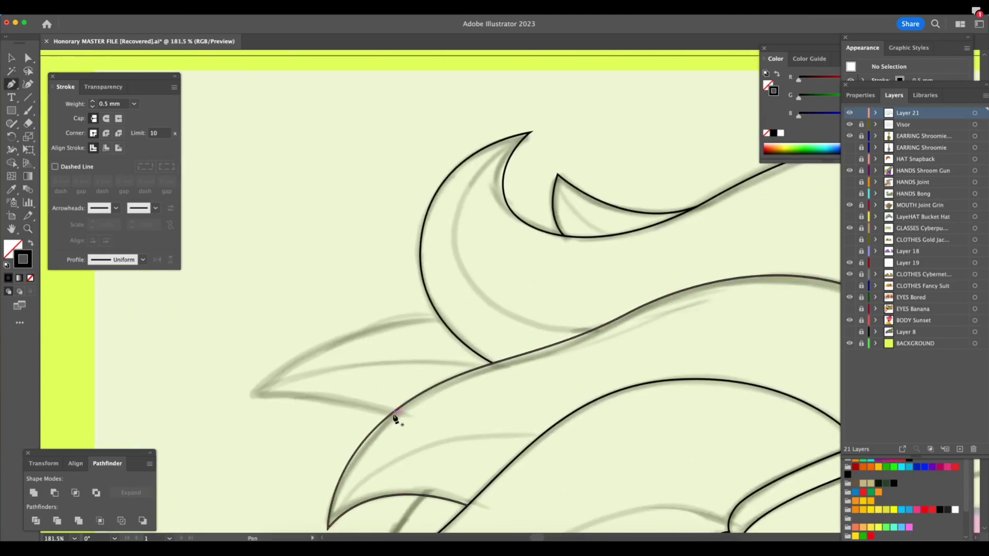
{"action": "left_click", "coordinate": [393, 412]}
{"action": "left_click_drag", "start_coordinate": [250, 397], "coordinate": [189, 408]}
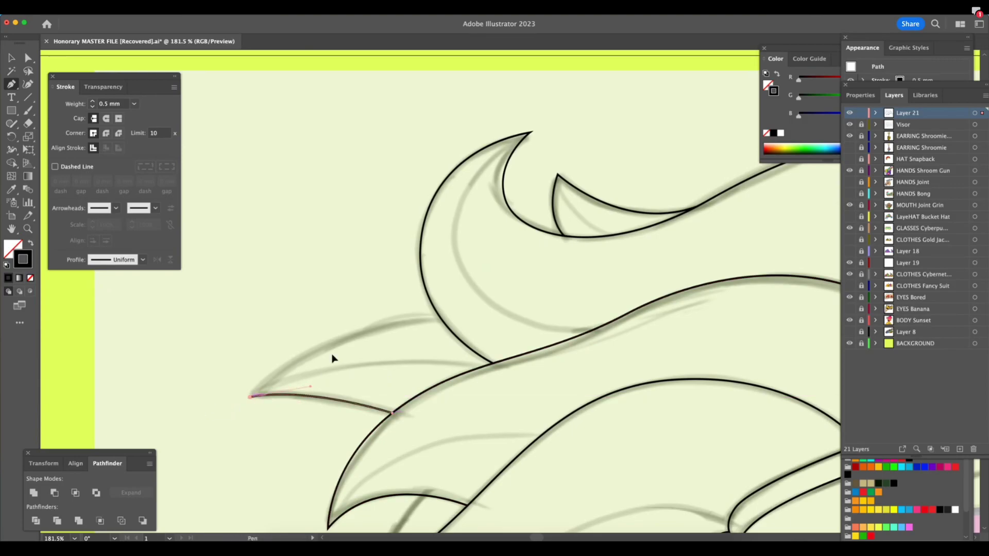
{"action": "left_click_drag", "start_coordinate": [442, 320], "coordinate": [551, 324]}
Align the pointed rear strand's end anchor with the top strand's rear edge and adjust the handles of its curves
{"action": "left_click_drag", "start_coordinate": [441, 322], "coordinate": [439, 315]}
{"action": "left_click_drag", "start_coordinate": [327, 308], "coordinate": [324, 309]}
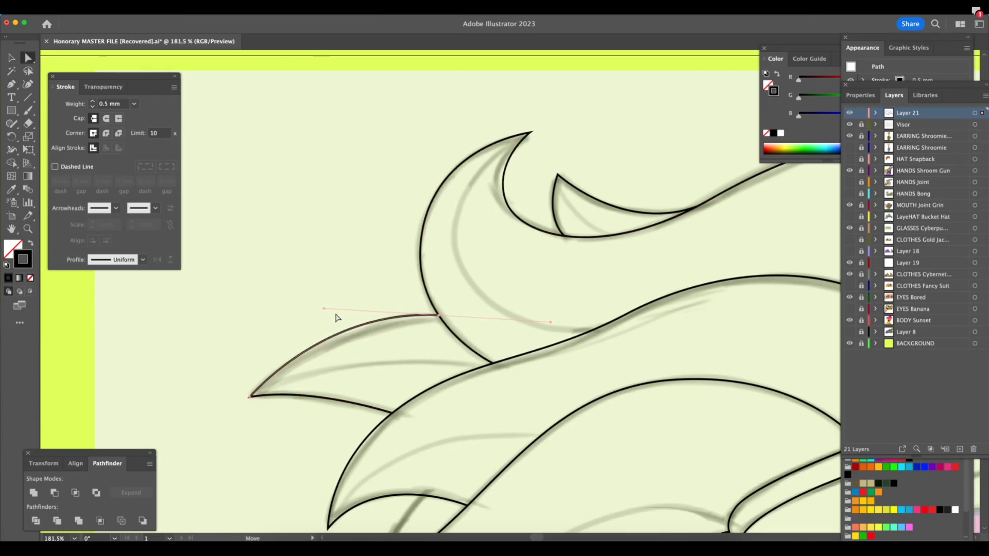
{"action": "left_click_drag", "start_coordinate": [315, 389], "coordinate": [329, 392]}
Examine the traced hair and visor over the whole ape head for strands still untraced
{"action": "key", "text": "z"}
{"action": "left_click_drag", "start_coordinate": [568, 411], "coordinate": [420, 424]}
{"action": "scroll", "coordinate": [506, 414], "scroll_direction": "down", "scroll_amount": 3}
{"action": "scroll", "coordinate": [506, 413], "scroll_direction": "right", "scroll_amount": 3}
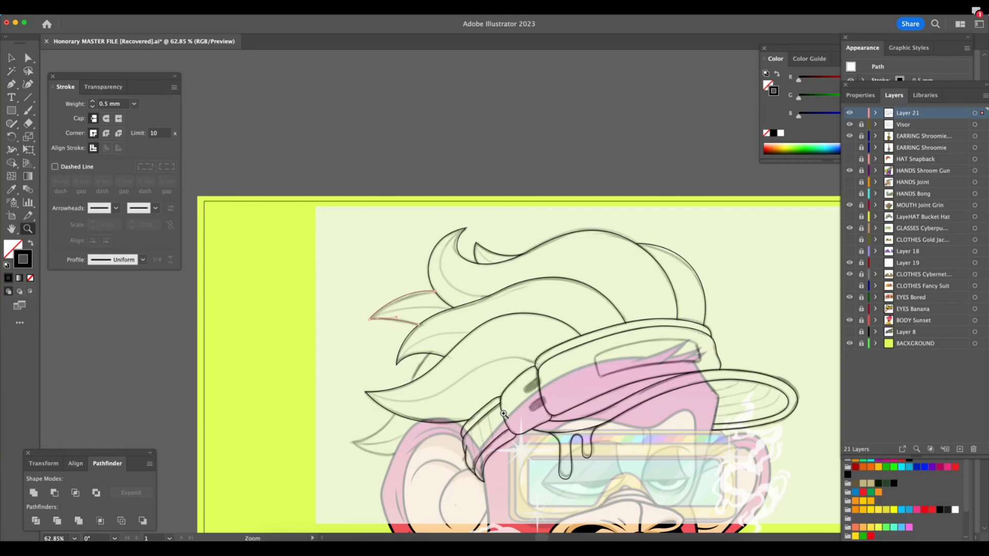
{"action": "scroll", "coordinate": [503, 413], "scroll_direction": "down", "scroll_amount": 5}
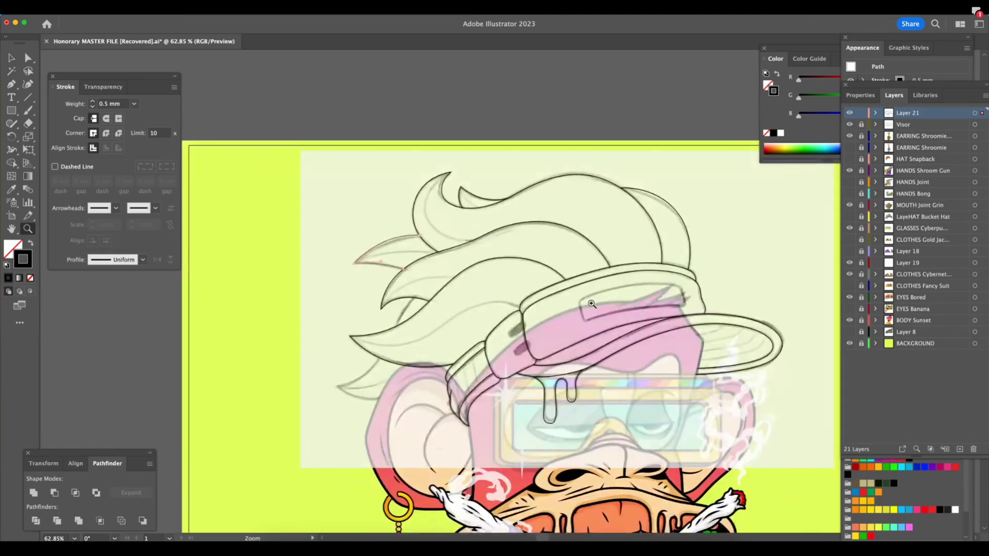
{"action": "key", "text": "Tab"}
{"action": "key", "text": "super+Tab"}
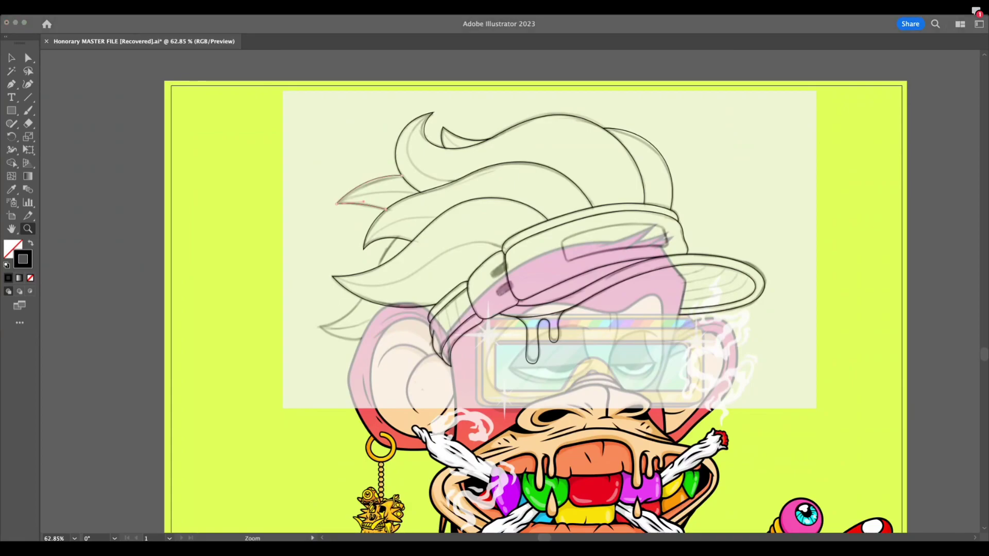
Trace the lowest hair strand's upper edge from the middle strand's underside, across the lower strand, to its rear tip
{"action": "left_click_drag", "start_coordinate": [354, 296], "coordinate": [475, 276]}
{"action": "key", "text": "a"}
{"action": "left_click", "coordinate": [460, 184]}
{"action": "key", "text": "p"}
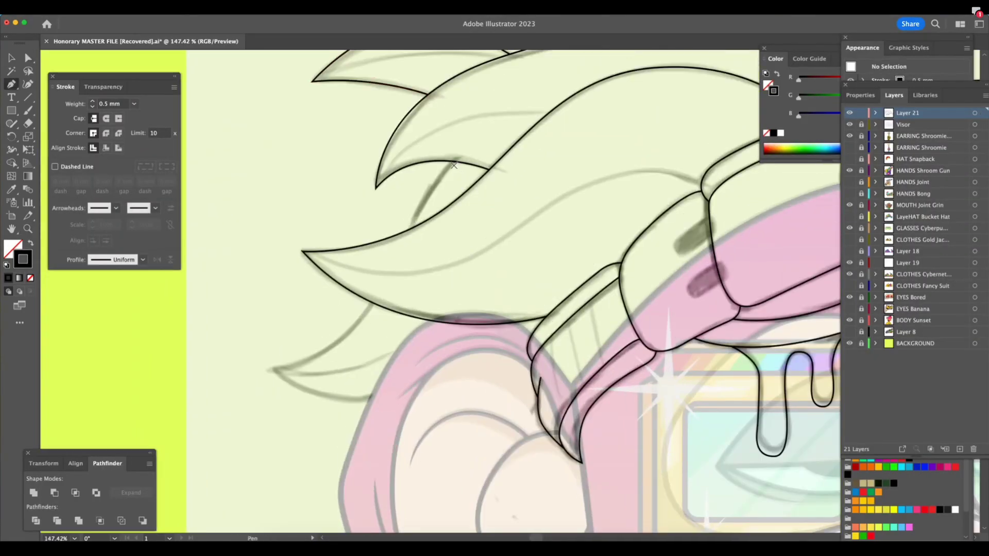
{"action": "left_click", "coordinate": [456, 161]}
{"action": "left_click", "coordinate": [407, 230]}
{"action": "left_click", "coordinate": [386, 280]}
{"action": "left_click_drag", "start_coordinate": [273, 370], "coordinate": [186, 388]}
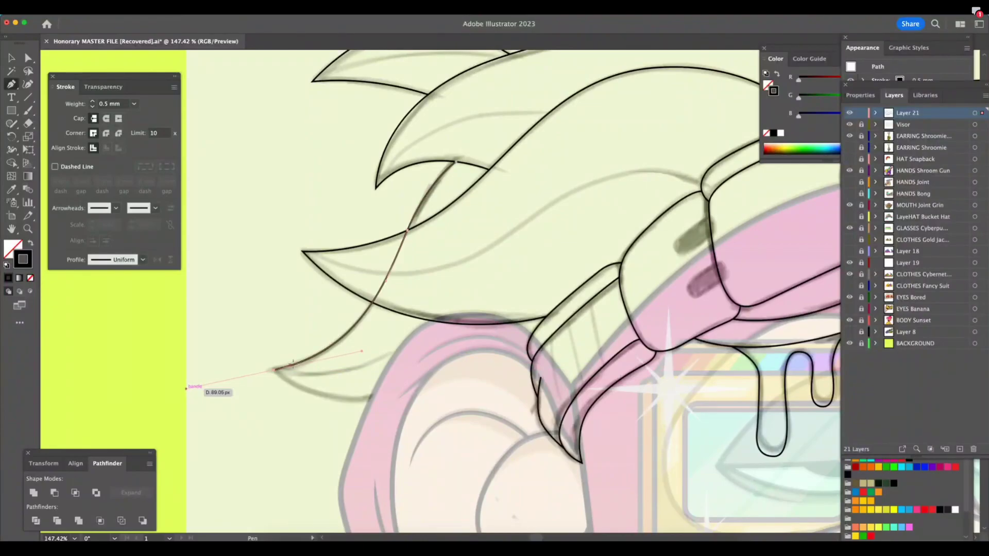
Trace the lowest hair strand's underside from its pointed tip back past the ear's edge, and deselect the path
{"action": "left_click", "coordinate": [276, 370]}
{"action": "left_click_drag", "start_coordinate": [421, 388], "coordinate": [431, 389]}
{"action": "key", "text": "a"}
{"action": "left_click", "coordinate": [426, 447]}
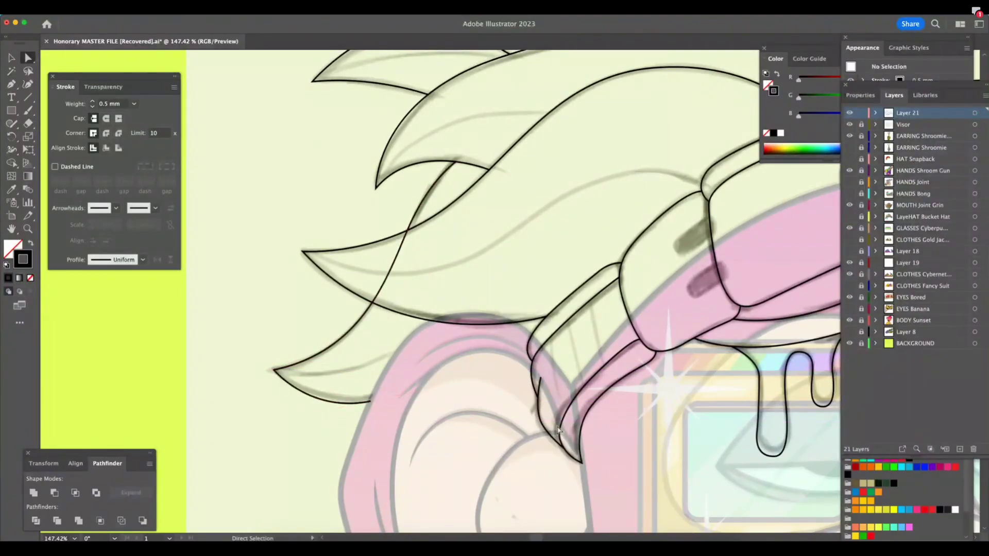
{"action": "key", "text": "z"}
{"action": "left_click_drag", "start_coordinate": [558, 431], "coordinate": [516, 438]}
{"action": "scroll", "coordinate": [516, 440], "scroll_direction": "right", "scroll_amount": 3}
{"action": "left_click_drag", "start_coordinate": [584, 342], "coordinate": [633, 347]}
{"action": "left_click_drag", "start_coordinate": [517, 407], "coordinate": [373, 445]}
{"action": "scroll", "coordinate": [579, 422], "scroll_direction": "down", "scroll_amount": 1}
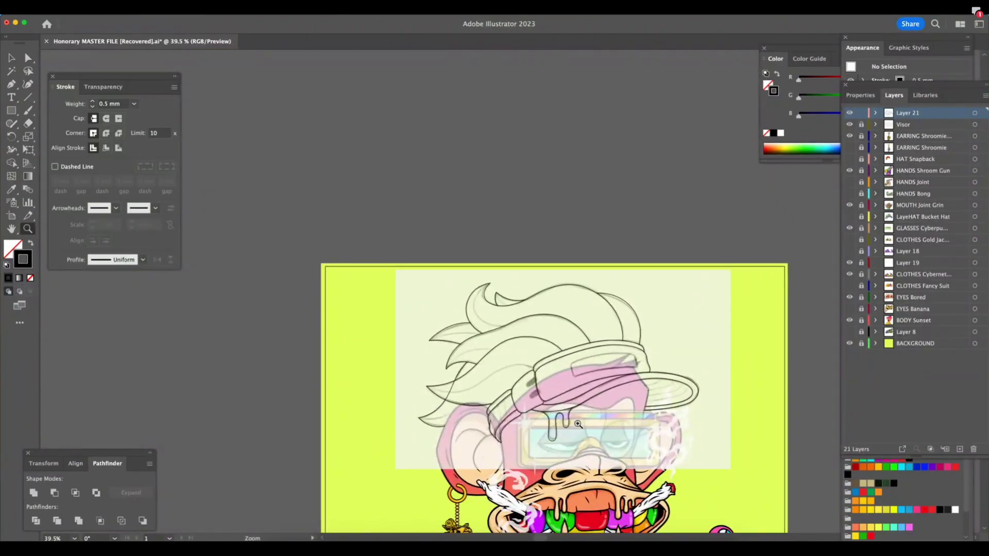
Hide the cybernetic clothes layer and show the gold jacket clothes layer on the ape
{"action": "scroll", "coordinate": [578, 424], "scroll_direction": "down", "scroll_amount": 5}
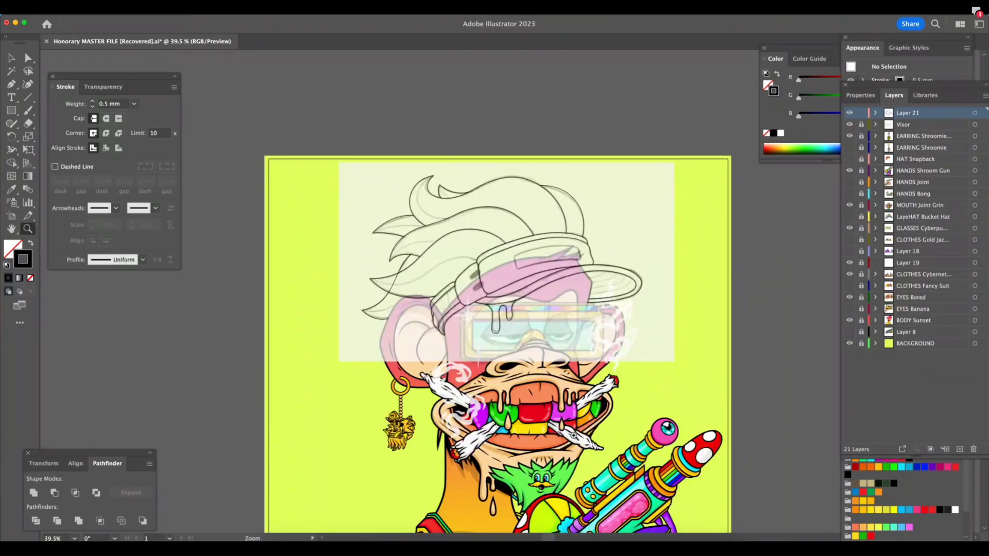
{"action": "scroll", "coordinate": [573, 435], "scroll_direction": "down", "scroll_amount": 5}
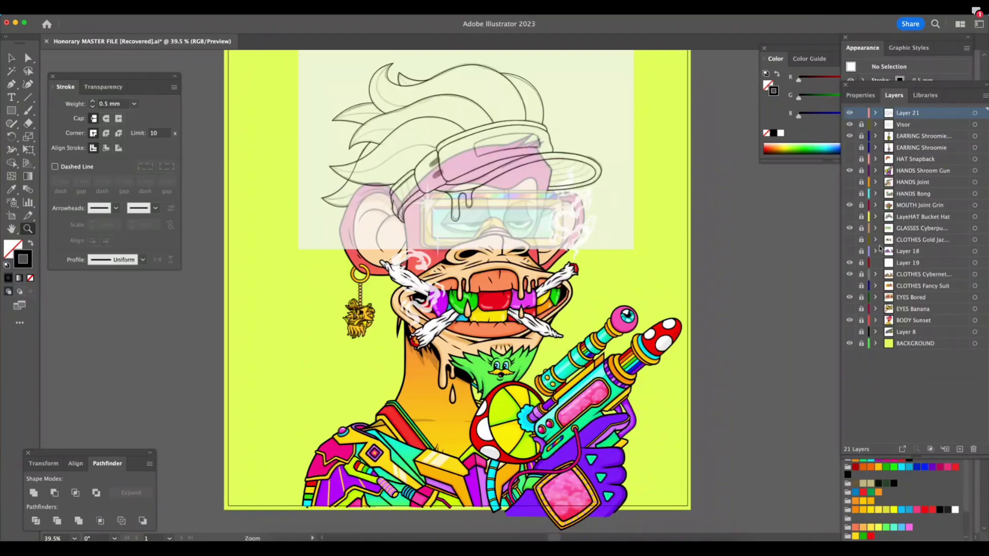
{"action": "left_click", "coordinate": [849, 251]}
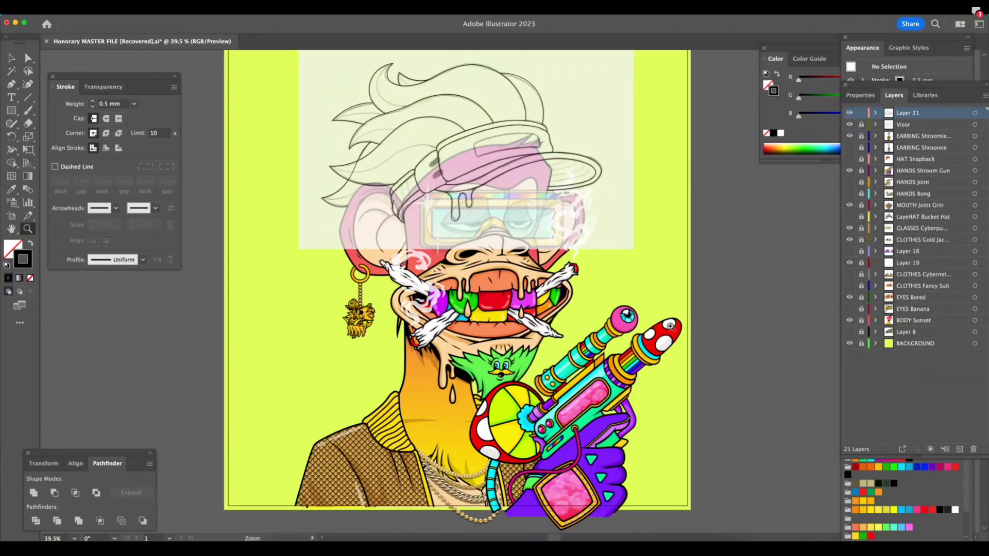
{"action": "left_click_drag", "start_coordinate": [356, 477], "coordinate": [378, 448]}
{"action": "left_click_drag", "start_coordinate": [556, 379], "coordinate": [487, 400]}
{"action": "mouse_move", "coordinate": [610, 359]}
{"action": "left_mouse_down"}
{"action": "mouse_move", "coordinate": [594, 363]}
{"action": "mouse_move", "coordinate": [612, 365]}
{"action": "mouse_move", "coordinate": [603, 371]}
{"action": "left_mouse_up"}
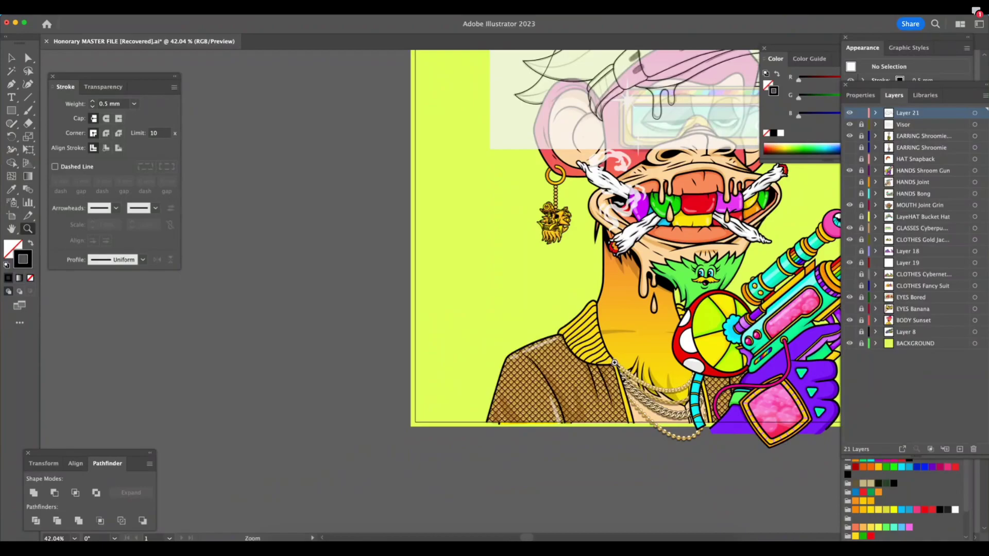
Adjust the curve handle at the lower hair strand's pointed tip to reshape its underside, and deselect the path
{"action": "scroll", "coordinate": [614, 362], "scroll_direction": "up", "scroll_amount": 4}
{"action": "scroll", "coordinate": [614, 363], "scroll_direction": "right", "scroll_amount": 3}
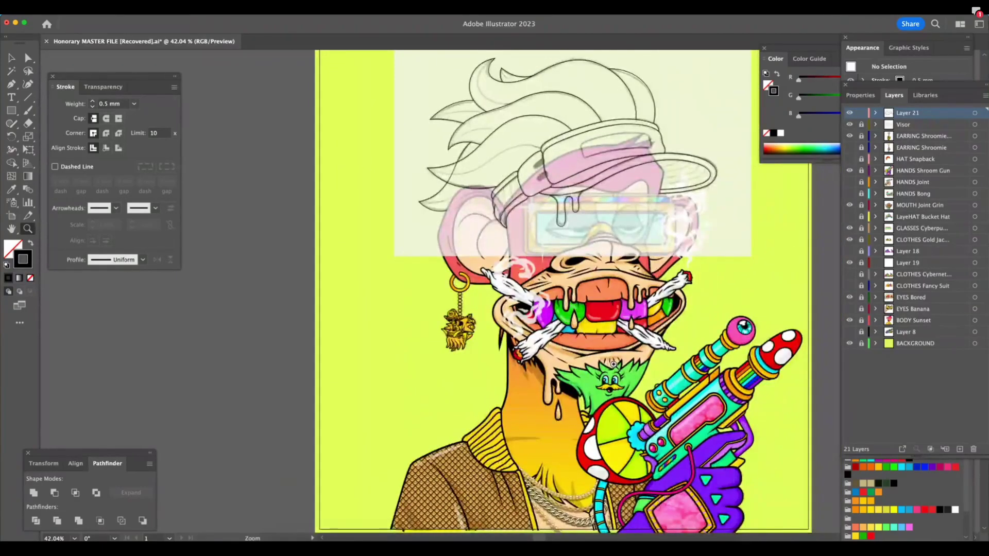
{"action": "scroll", "coordinate": [531, 412], "scroll_direction": "up", "scroll_amount": 4}
{"action": "scroll", "coordinate": [531, 412], "scroll_direction": "right", "scroll_amount": 2}
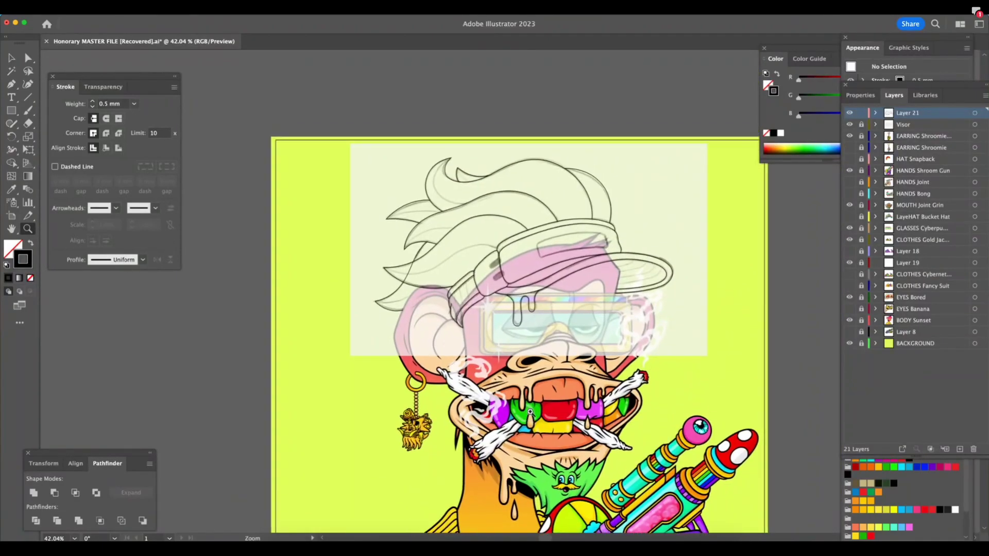
{"action": "scroll", "coordinate": [530, 412], "scroll_direction": "up", "scroll_amount": 4}
{"action": "left_click_drag", "start_coordinate": [438, 376], "coordinate": [534, 364]}
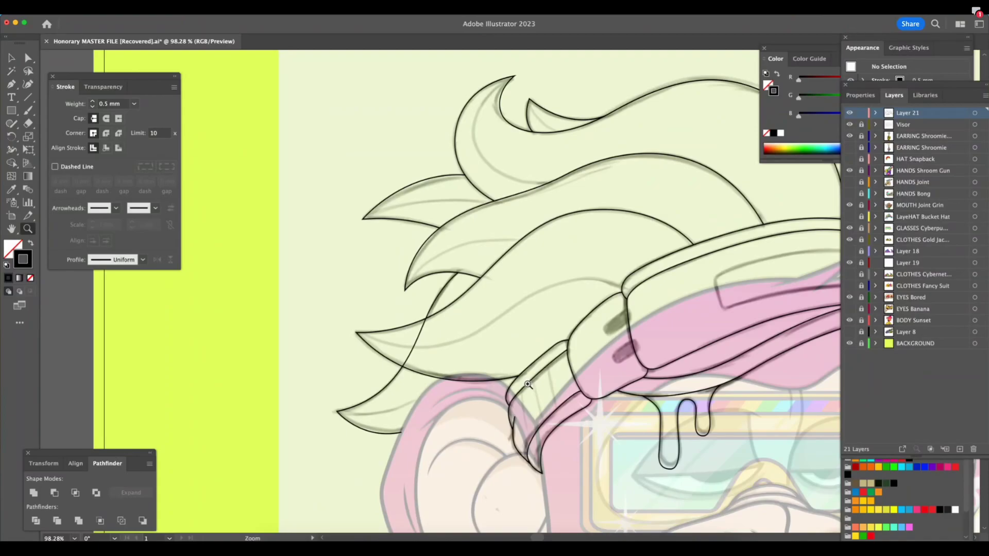
{"action": "scroll", "coordinate": [581, 351], "scroll_direction": "right", "scroll_amount": 3}
{"action": "left_click_drag", "start_coordinate": [551, 350], "coordinate": [589, 353]}
{"action": "left_click", "coordinate": [11, 84]}
{"action": "left_click", "coordinate": [28, 58]}
{"action": "left_click", "coordinate": [222, 370]}
{"action": "left_click_drag", "start_coordinate": [276, 445], "coordinate": [271, 441]}
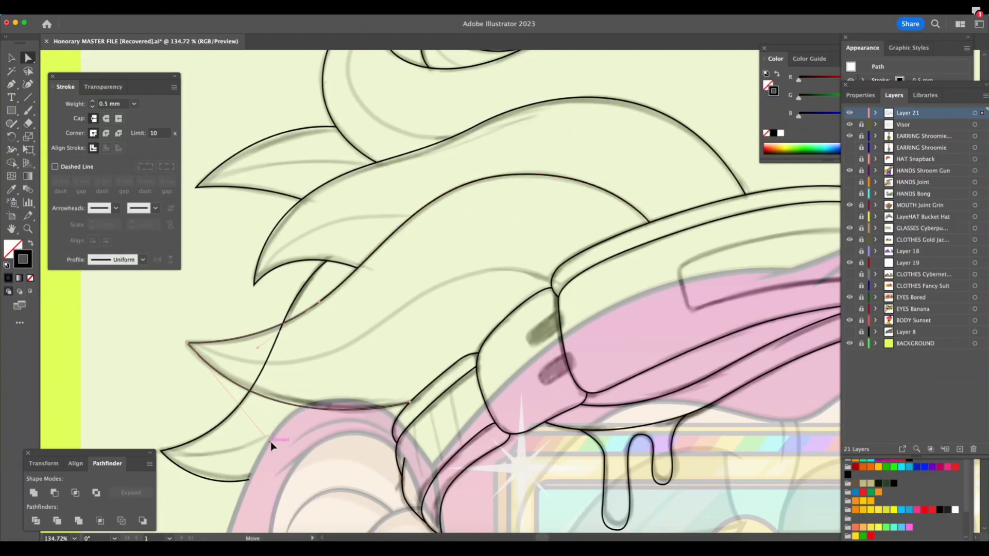
{"action": "left_click", "coordinate": [222, 304]}
Trace the lower hair strand's inner line from its pointed tip along the sketch to the visor's headband
{"action": "key", "text": "p"}
{"action": "left_click", "coordinate": [187, 343]}
{"action": "left_click_drag", "start_coordinate": [317, 361], "coordinate": [372, 354]}
{"action": "key", "text": "super+z"}
{"action": "left_click_drag", "start_coordinate": [311, 360], "coordinate": [370, 349]}
{"action": "left_click_drag", "start_coordinate": [445, 285], "coordinate": [500, 262]}
{"action": "left_click", "coordinate": [552, 280]}
{"action": "key", "text": "a"}
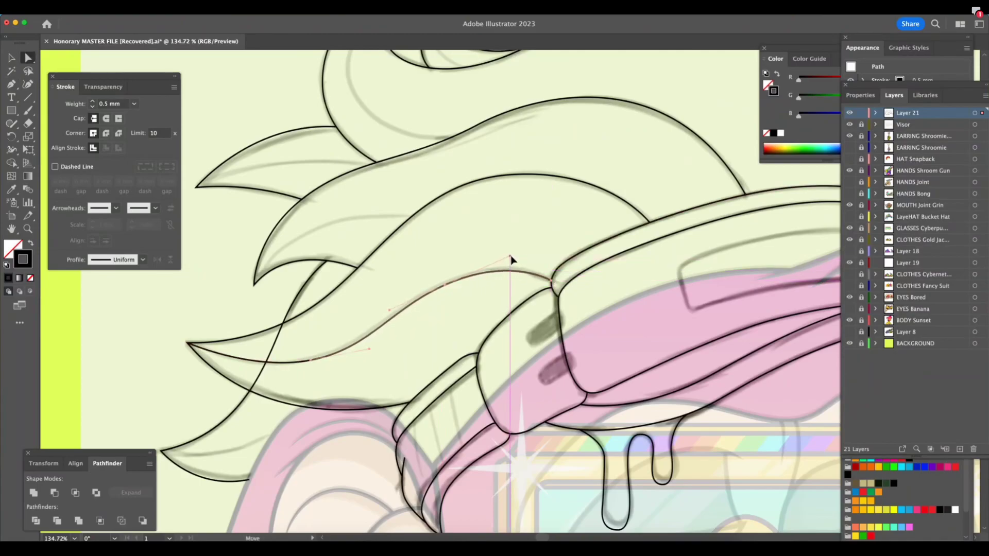
Trace the middle hair strand's inner line from its pointed tip to the lower strand's upper edge
{"action": "key", "text": "z"}
{"action": "left_click_drag", "start_coordinate": [534, 381], "coordinate": [423, 426]}
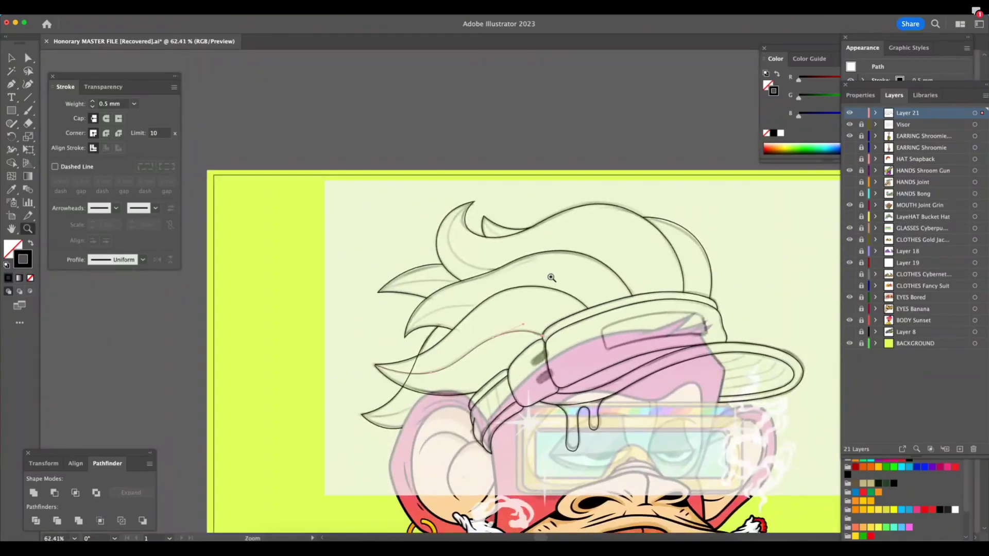
{"action": "left_click_drag", "start_coordinate": [553, 277], "coordinate": [634, 282]}
{"action": "left_click_drag", "start_coordinate": [477, 304], "coordinate": [531, 305]}
{"action": "key", "text": "a"}
{"action": "key", "text": "p"}
{"action": "left_click", "coordinate": [196, 418]}
{"action": "left_click_drag", "start_coordinate": [313, 333], "coordinate": [319, 330]}
{"action": "left_click", "coordinate": [390, 333]}
{"action": "left_click", "coordinate": [397, 328]}
{"action": "key", "text": "a"}
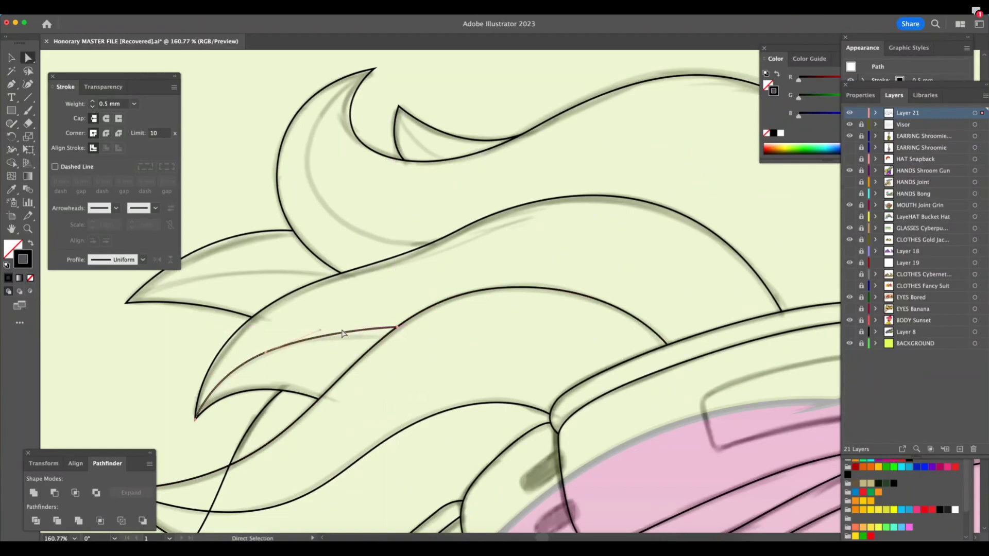
Trace the pointed rear strand's inner line to the middle strand's upper edge and adjust its end anchor and handles
{"action": "scroll", "coordinate": [489, 340], "scroll_direction": "left", "scroll_amount": 5}
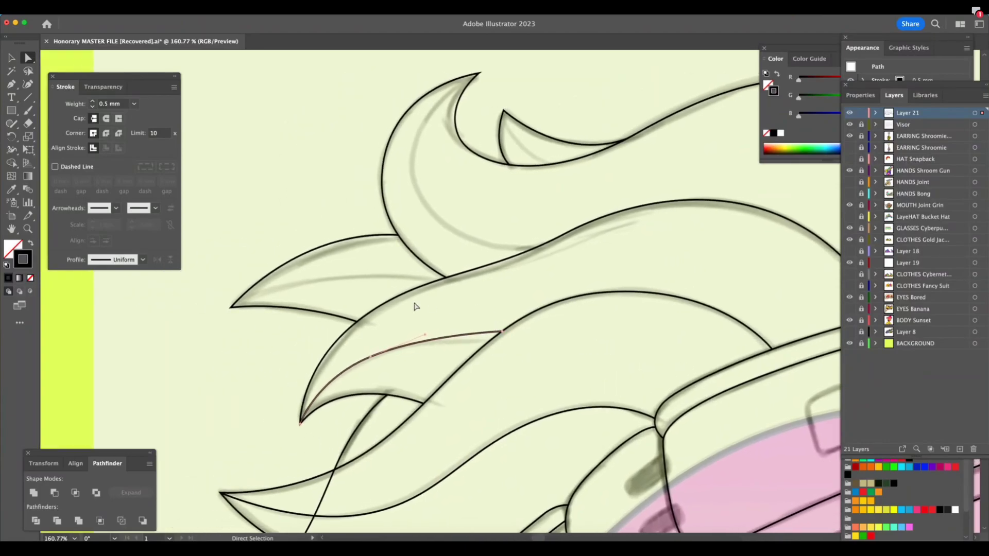
{"action": "key", "text": "p"}
{"action": "left_click", "coordinate": [231, 307]}
{"action": "left_click_drag", "start_coordinate": [430, 283], "coordinate": [503, 305]}
{"action": "key", "text": "a"}
{"action": "left_click_drag", "start_coordinate": [447, 291], "coordinate": [446, 278]}
{"action": "left_click_drag", "start_coordinate": [384, 266], "coordinate": [335, 257]}
Trace the top strand's curved inner line from the curl's tip down to the middle strand's edge, and deselect it
{"action": "key", "text": "z"}
{"action": "left_click_drag", "start_coordinate": [562, 345], "coordinate": [514, 357]}
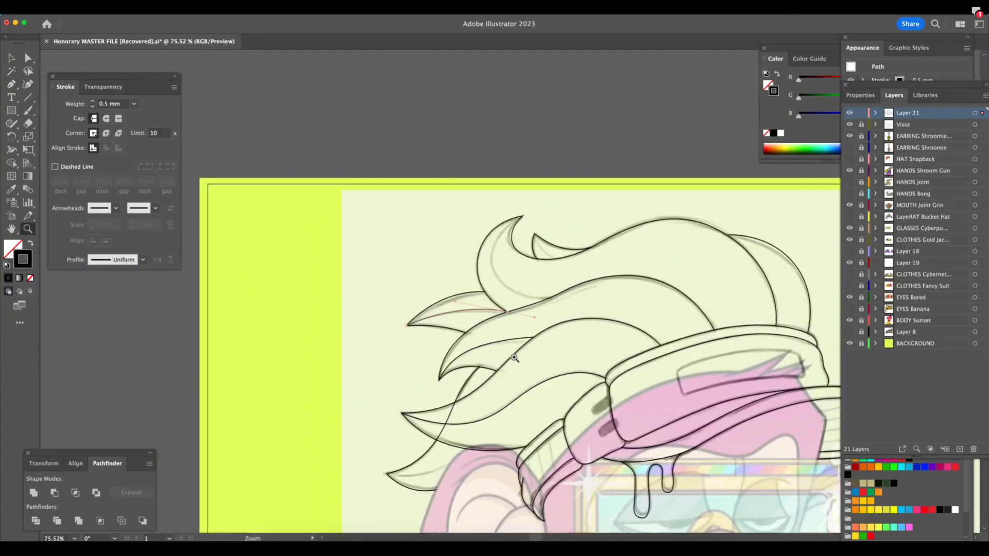
{"action": "scroll", "coordinate": [513, 358], "scroll_direction": "right", "scroll_amount": 5}
{"action": "left_click", "coordinate": [466, 249]}
{"action": "left_click_drag", "start_coordinate": [494, 272], "coordinate": [571, 279]}
{"action": "key", "text": "p"}
{"action": "left_click", "coordinate": [421, 231]}
{"action": "left_click_drag", "start_coordinate": [359, 320], "coordinate": [348, 367]}
{"action": "left_click_drag", "start_coordinate": [478, 403], "coordinate": [578, 403]}
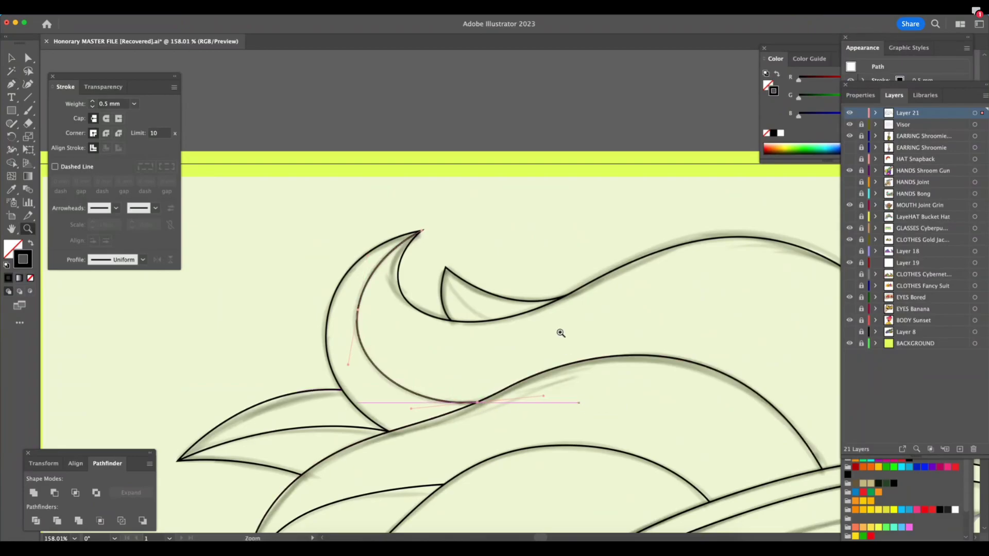
{"action": "left_click", "coordinate": [456, 281], "text": "super"}
Trace the short inner line of the small pointed tuft beside the top curl
{"action": "left_click", "coordinate": [446, 267]}
{"action": "left_click_drag", "start_coordinate": [494, 319], "coordinate": [524, 326]}
{"action": "left_click_drag", "start_coordinate": [572, 407], "coordinate": [558, 352]}
{"action": "scroll", "coordinate": [558, 351], "scroll_direction": "down", "scroll_amount": 4}
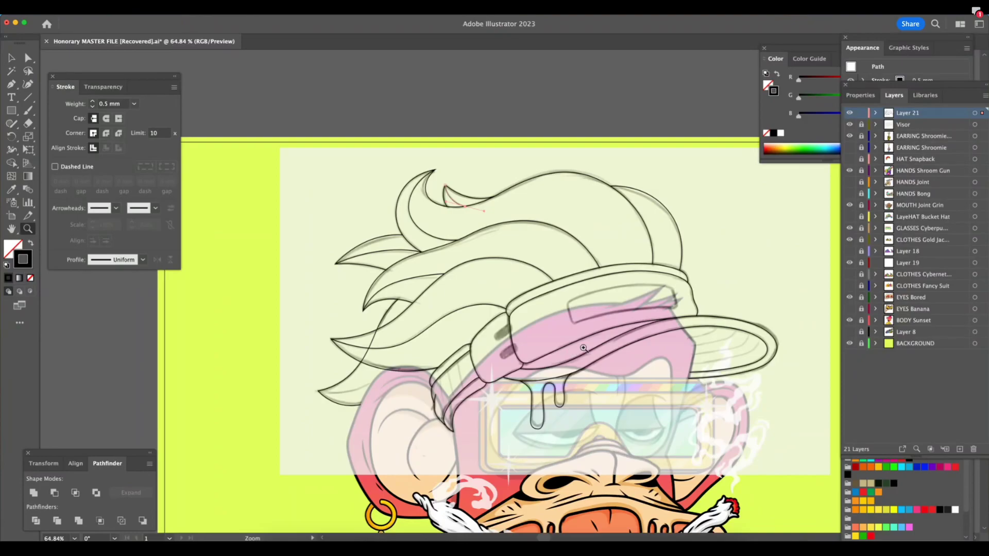
Trace the lowest hair strand's inner line from its pointed tip to the ear's edge, and deselect the path
{"action": "key", "text": "shift+Tab"}
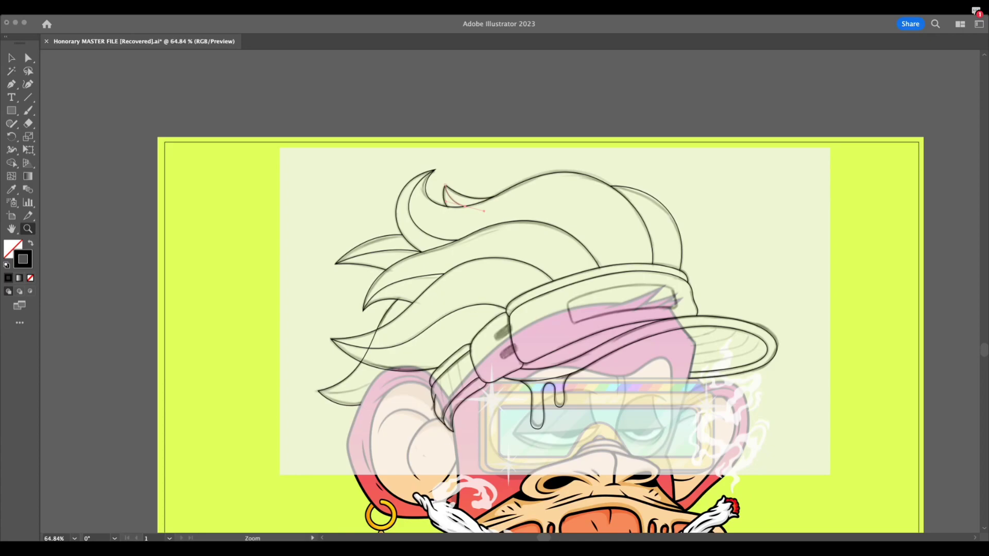
{"action": "left_click", "coordinate": [358, 392]}
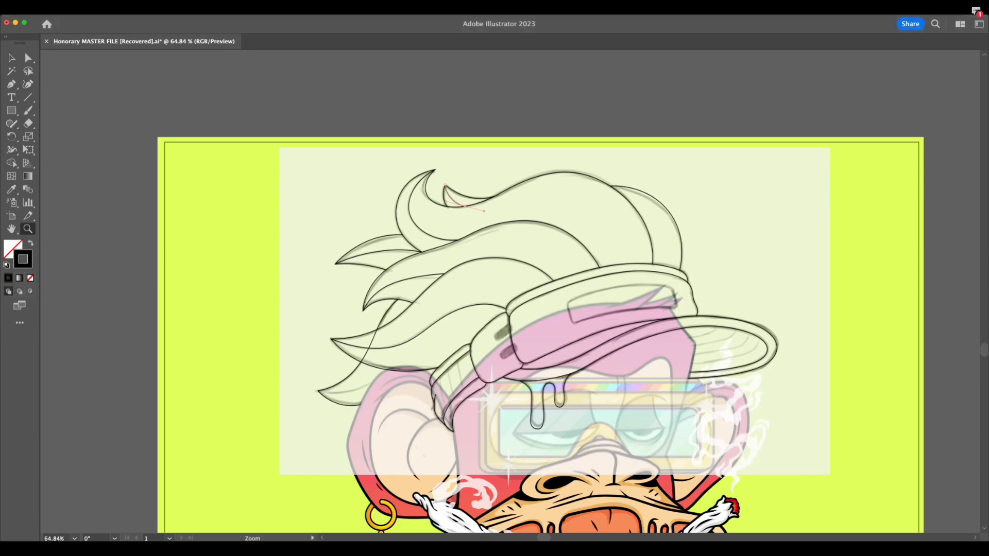
{"action": "left_click_drag", "start_coordinate": [347, 387], "coordinate": [387, 389]}
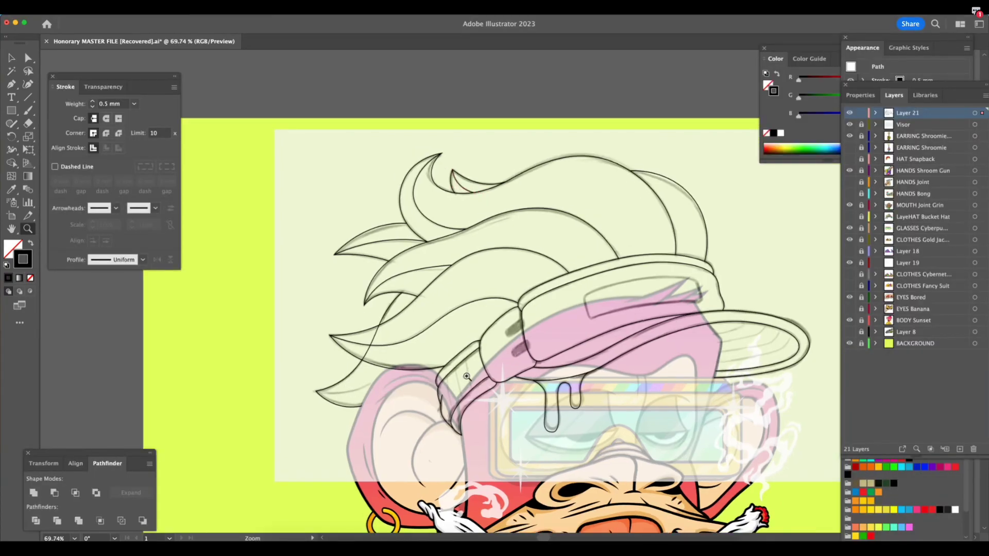
{"action": "left_click_drag", "start_coordinate": [466, 376], "coordinate": [486, 375]}
{"action": "key", "text": "p"}
{"action": "left_click_drag", "start_coordinate": [285, 395], "coordinate": [290, 394]}
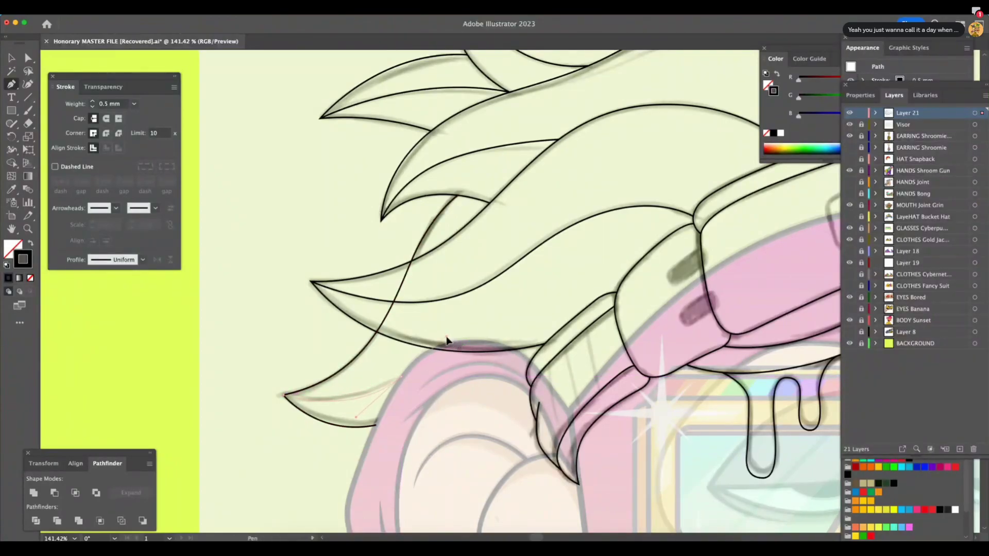
{"action": "key", "text": "z"}
{"action": "left_click_drag", "start_coordinate": [572, 404], "coordinate": [517, 402]}
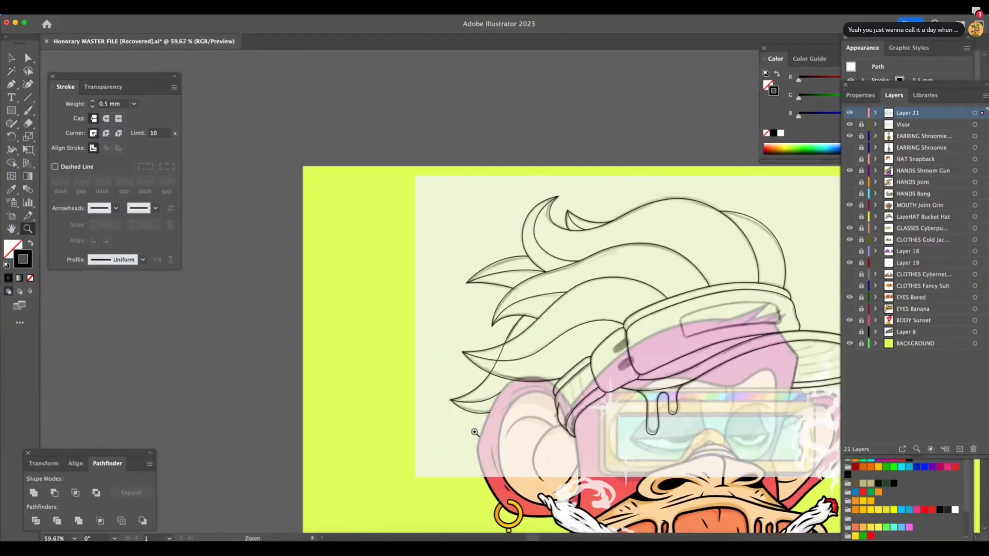
{"action": "scroll", "coordinate": [659, 379], "scroll_direction": "right", "scroll_amount": 10}
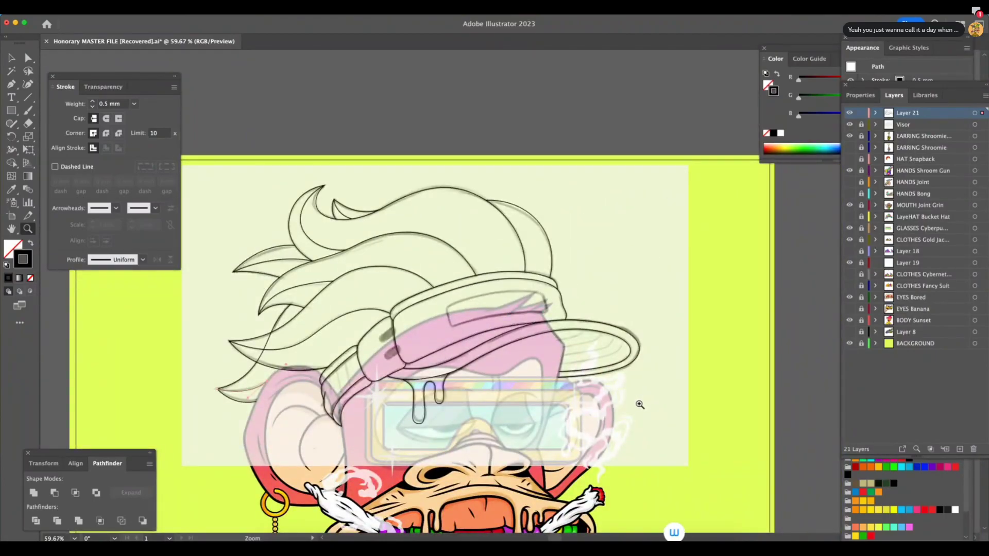
{"action": "left_click", "coordinate": [13, 59]}
{"action": "left_click", "coordinate": [270, 115]}
Add anchor points to the lowest strand's upper edge where it crosses the lower strand's upper and lower outlines
{"action": "key", "text": "z"}
{"action": "left_click_drag", "start_coordinate": [260, 347], "coordinate": [410, 307]}
{"action": "key", "text": "v"}
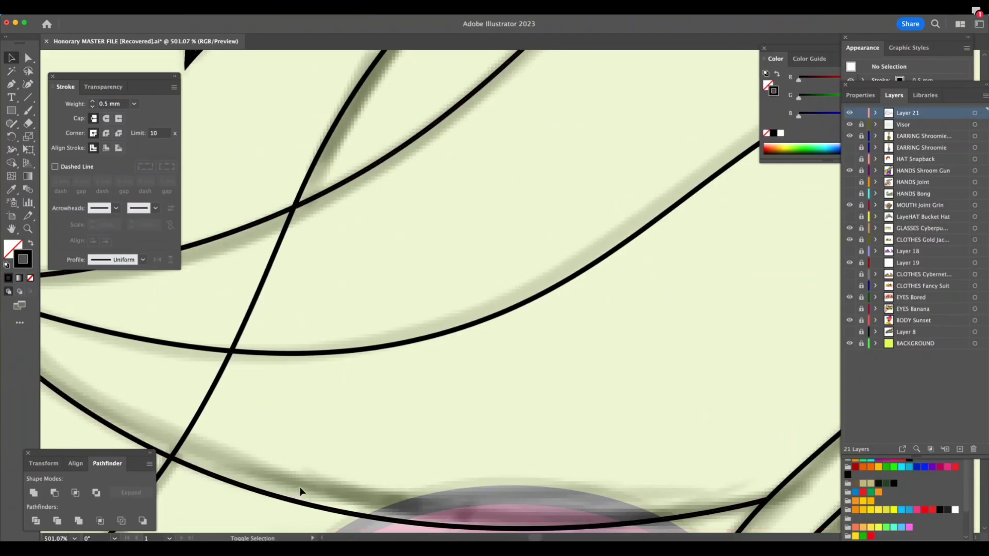
{"action": "left_click", "coordinate": [357, 175]}
{"action": "key", "text": "super+shift+a"}
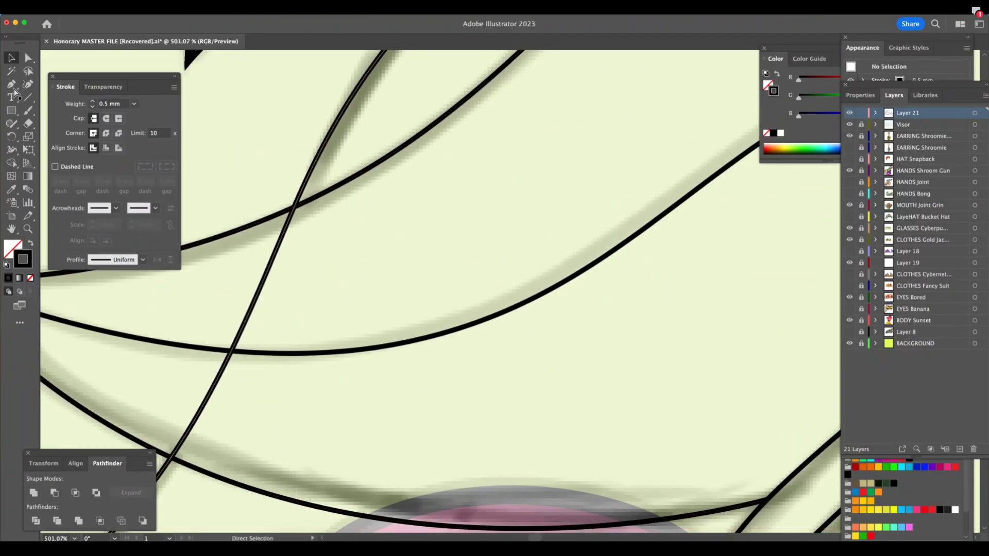
{"action": "left_click_drag", "start_coordinate": [13, 85], "coordinate": [52, 97]}
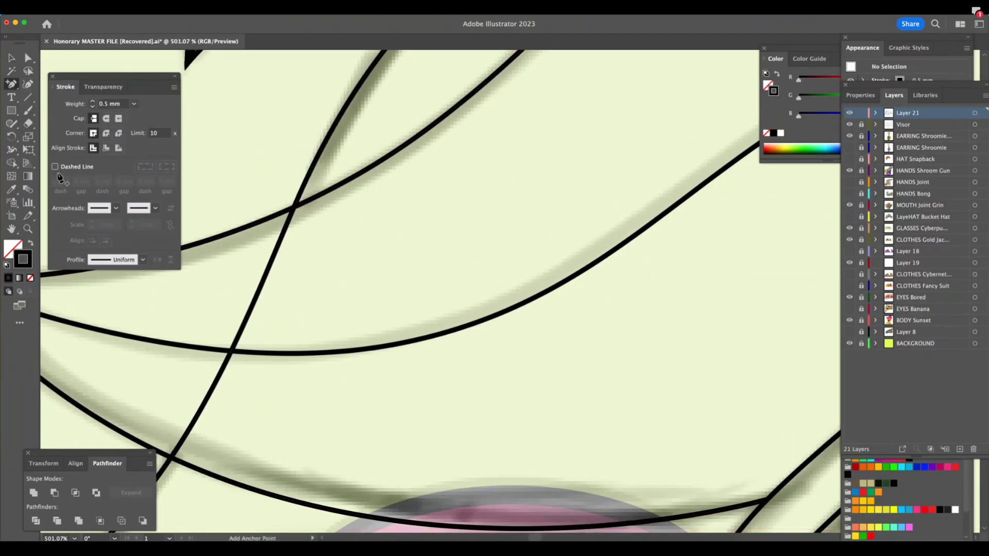
{"action": "key", "text": "shift+Tab"}
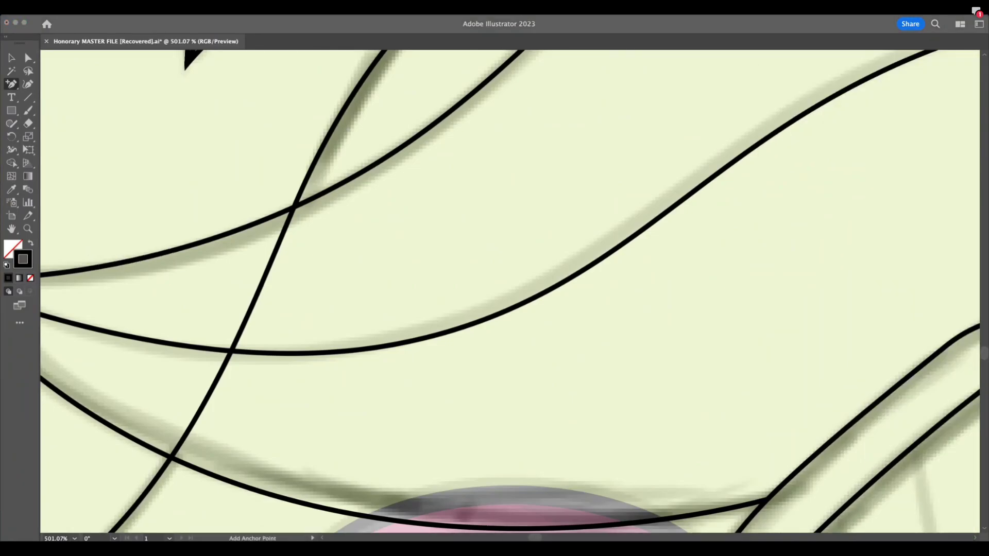
{"action": "key", "text": "shift+Tab"}
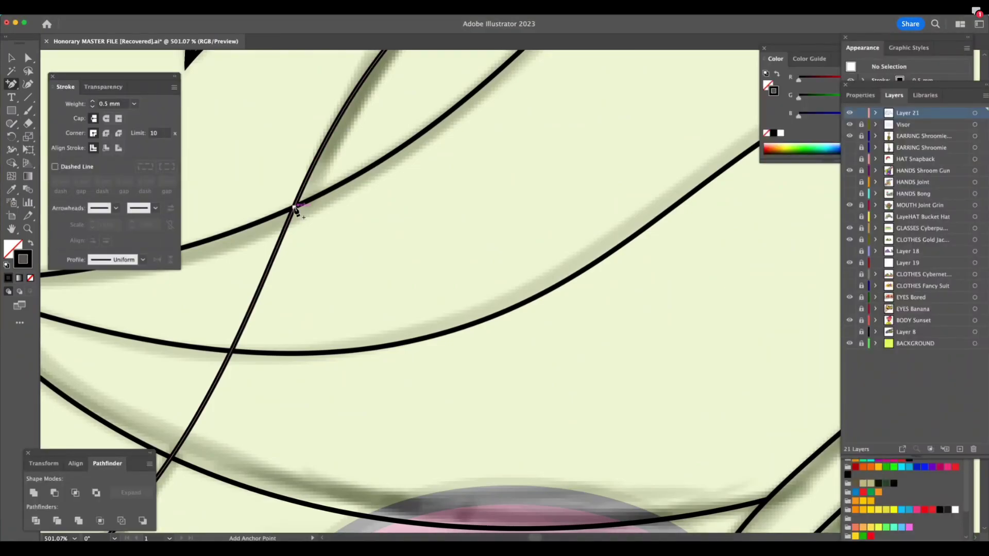
{"action": "key", "text": "shift+Tab"}
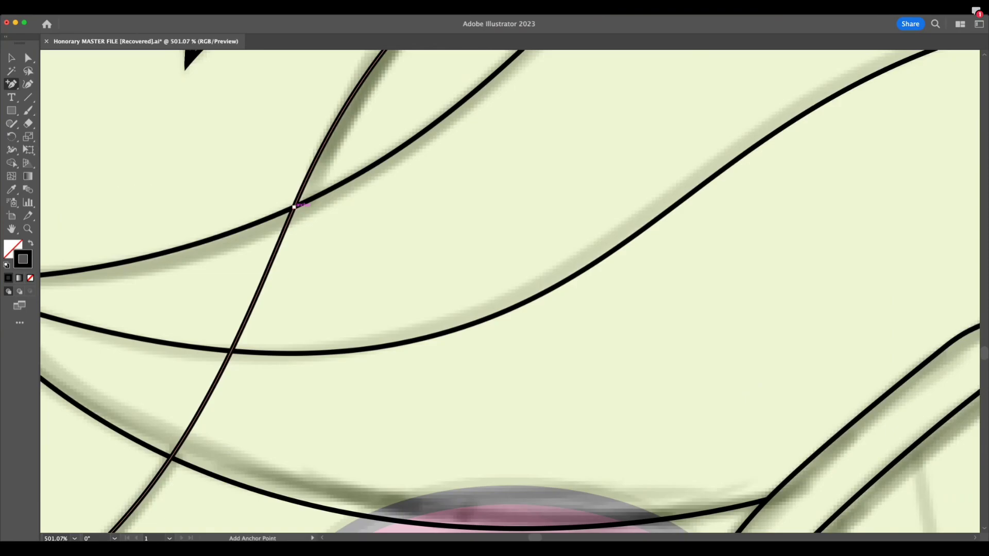
{"action": "key", "text": "shift+Tab"}
{"action": "key", "text": "shift+Tab"}
{"action": "key", "text": "shift+Tab"}
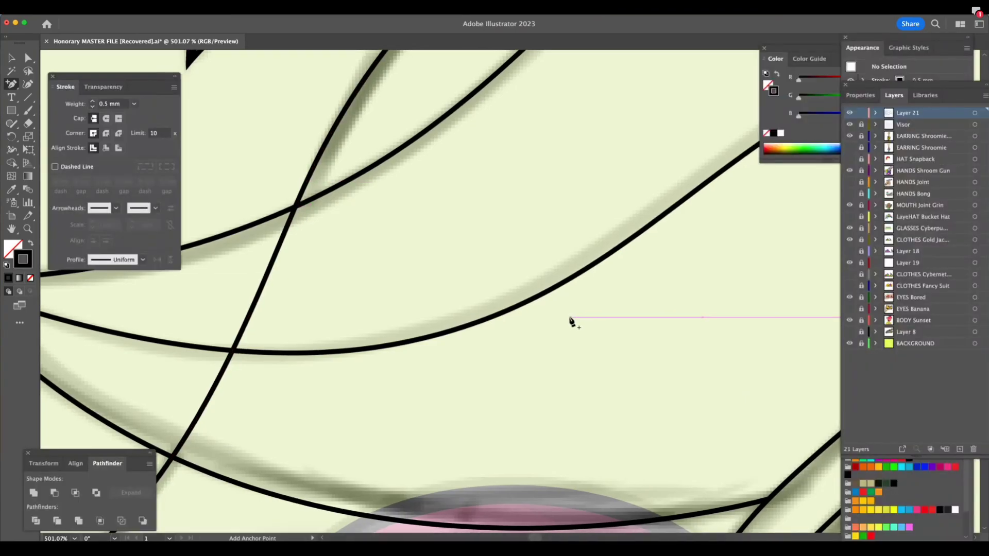
{"action": "scroll", "coordinate": [561, 324], "scroll_direction": "left", "scroll_amount": 3}
{"action": "scroll", "coordinate": [561, 324], "scroll_direction": "down", "scroll_amount": 1}
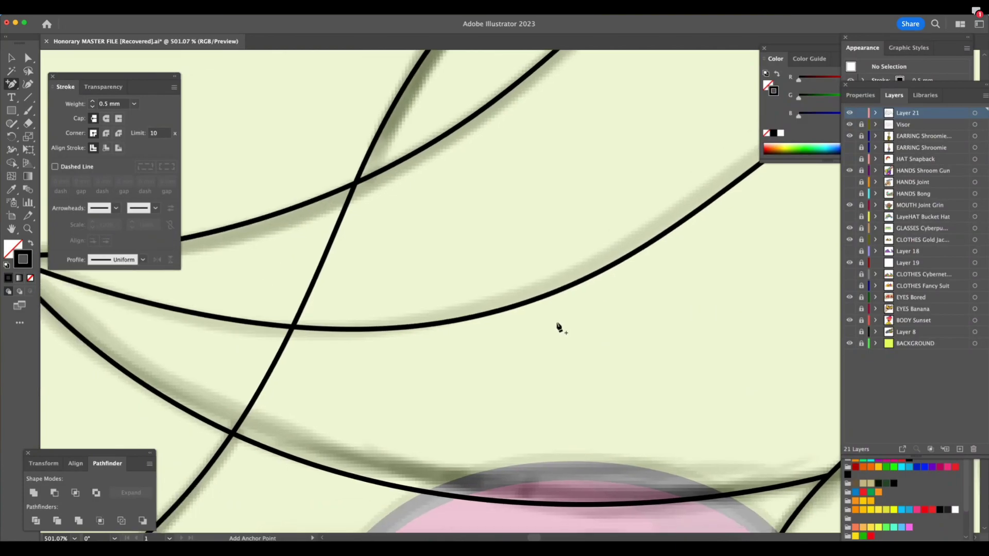
{"action": "left_click", "coordinate": [235, 432]}
Delete the part of the lowest strand's line that runs across the lower strand, between the two crossings
{"action": "key", "text": "a"}
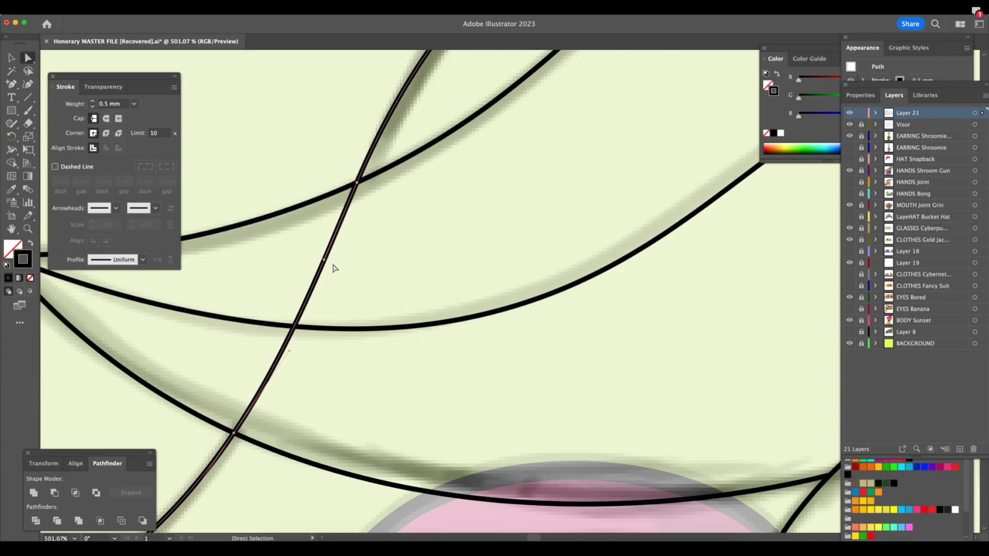
{"action": "left_click", "coordinate": [303, 278]}
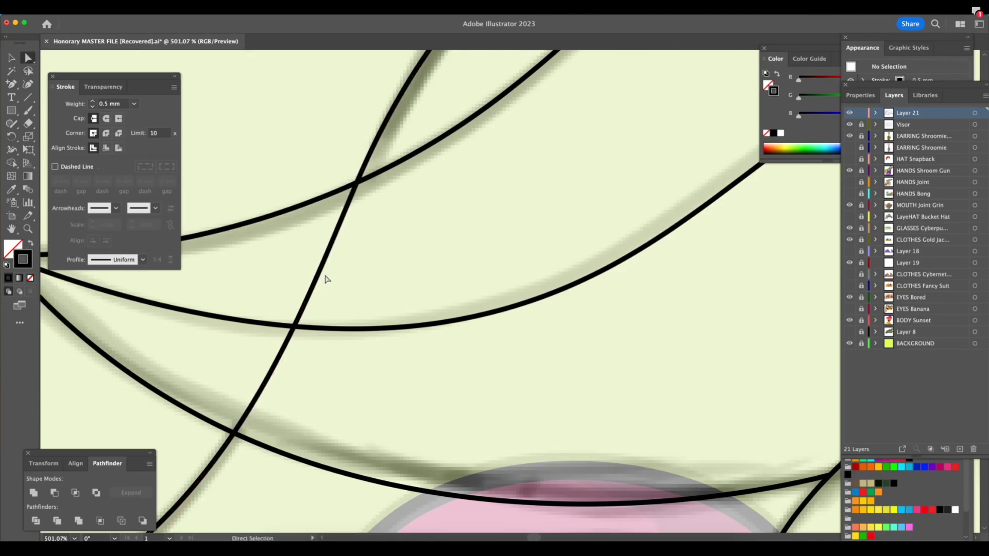
{"action": "left_click_drag", "start_coordinate": [338, 293], "coordinate": [340, 295]}
{"action": "key", "text": "Delete"}
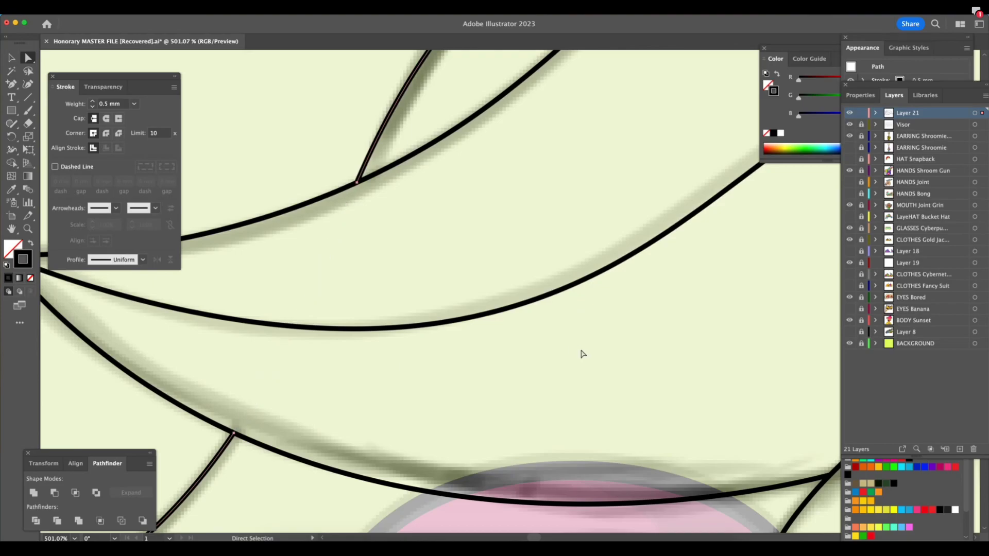
Review the cleaned-up hair strands and the visor over the whole head
{"action": "key", "text": "z"}
{"action": "left_click", "coordinate": [607, 368], "text": "alt"}
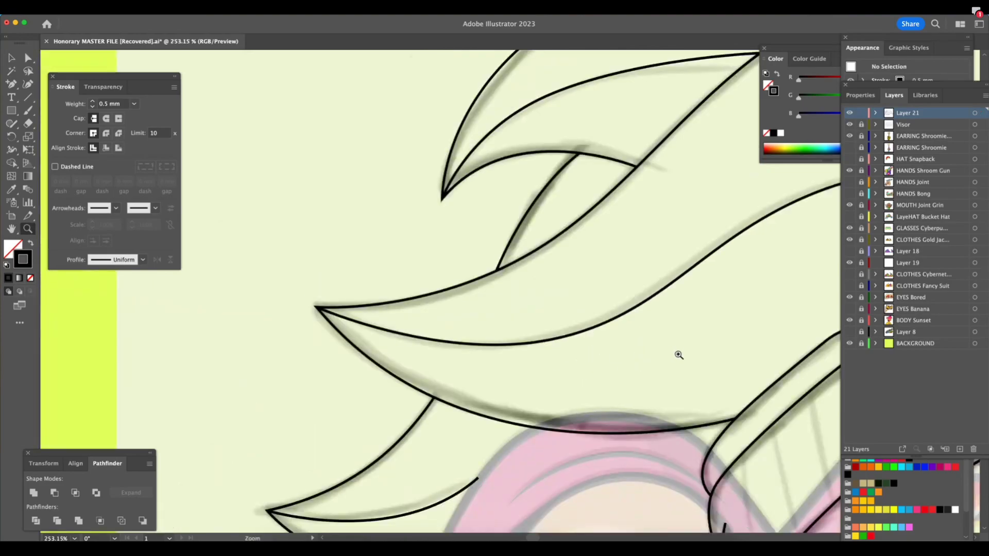
{"action": "left_click", "coordinate": [623, 371], "text": "alt"}
{"action": "left_click", "coordinate": [639, 371], "text": "alt"}
{"action": "scroll", "coordinate": [643, 370], "scroll_direction": "right", "scroll_amount": 5}
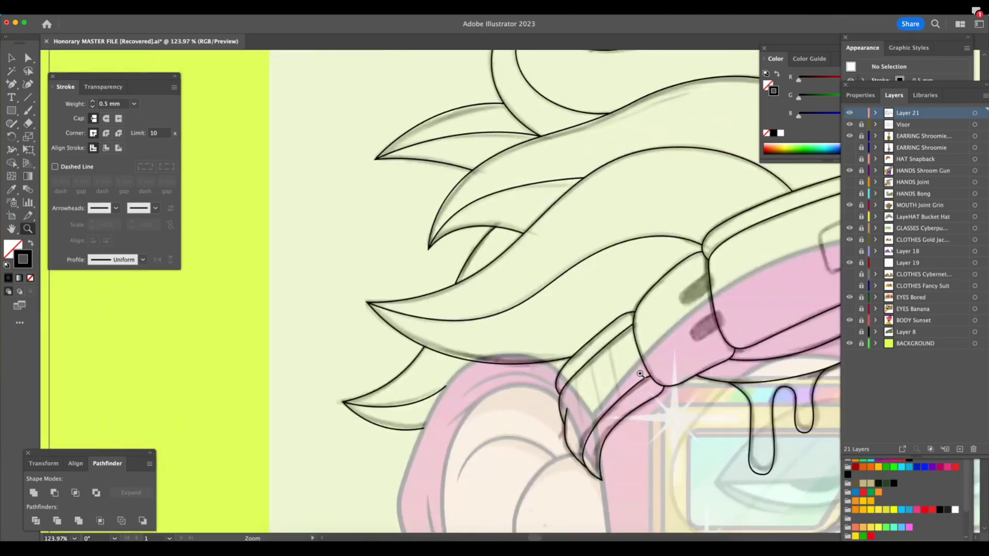
{"action": "left_click_drag", "start_coordinate": [655, 371], "coordinate": [620, 366]}
{"action": "scroll", "coordinate": [625, 367], "scroll_direction": "right", "scroll_amount": 4}
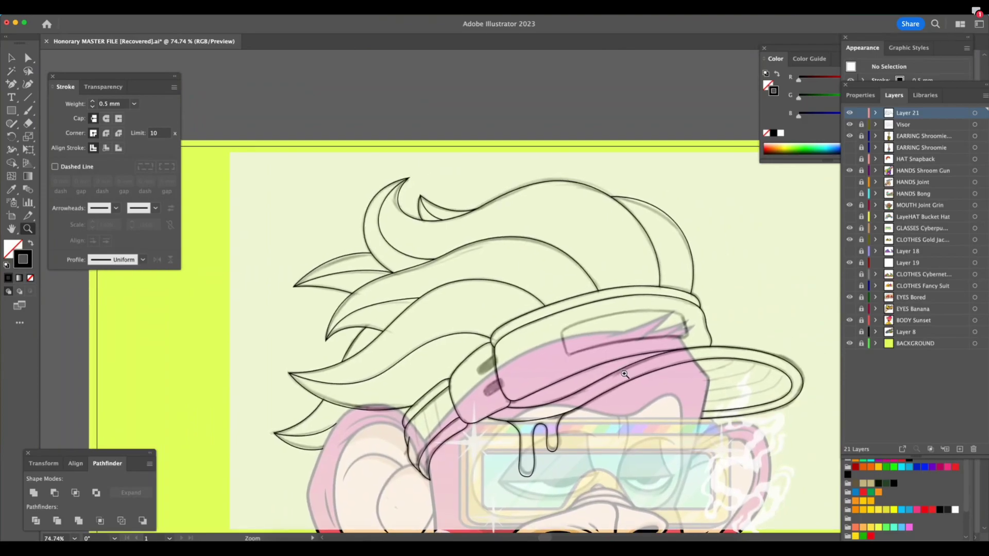
{"action": "left_click_drag", "start_coordinate": [624, 377], "coordinate": [622, 377]}
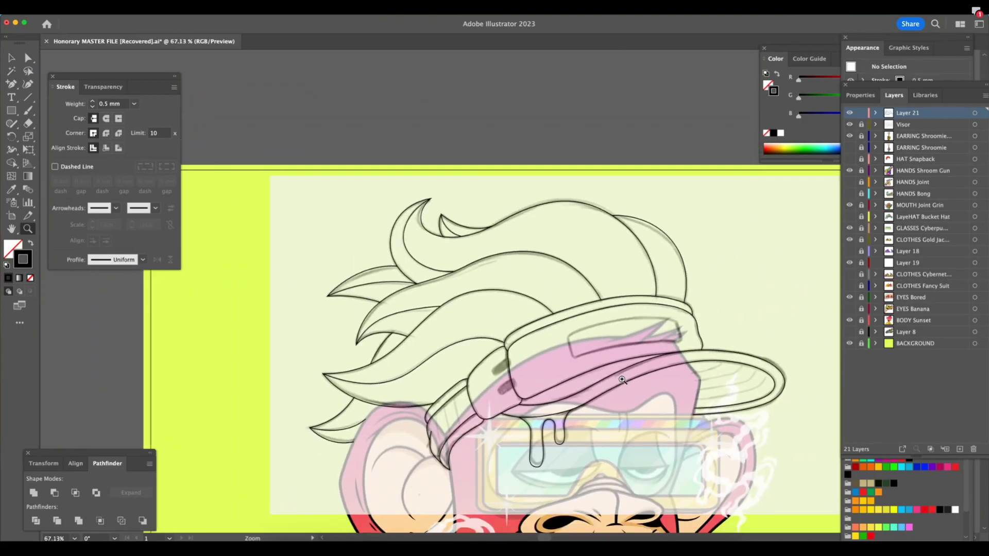
{"action": "scroll", "coordinate": [624, 378], "scroll_direction": "right", "scroll_amount": 4}
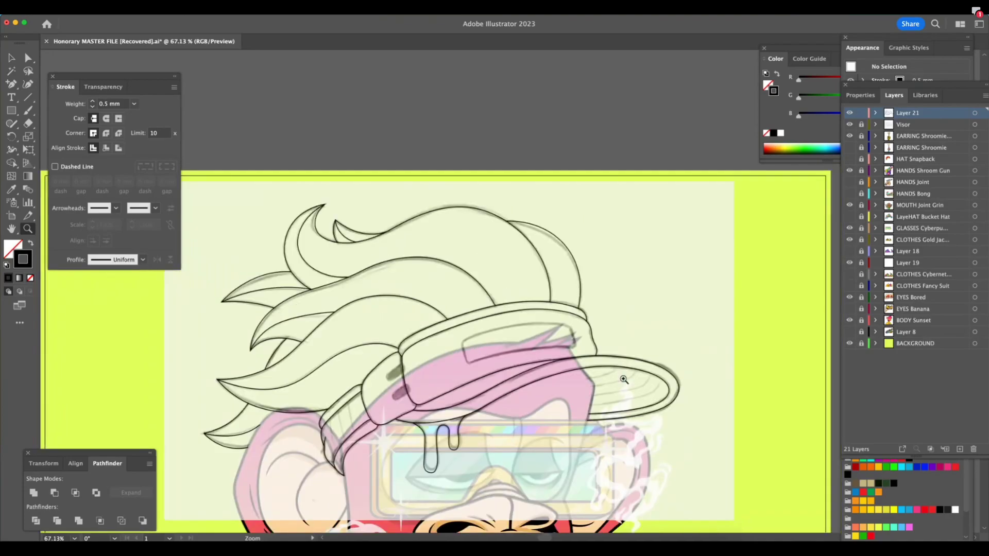
{"action": "key", "text": "v"}
{"action": "mouse_move", "coordinate": [231, 184]}
{"action": "left_mouse_down"}
{"action": "mouse_move", "coordinate": [658, 375]}
{"action": "mouse_move", "coordinate": [686, 465]}
{"action": "mouse_move", "coordinate": [687, 457]}
{"action": "mouse_move", "coordinate": [654, 479]}
{"action": "mouse_move", "coordinate": [580, 474]}
{"action": "left_mouse_up"}
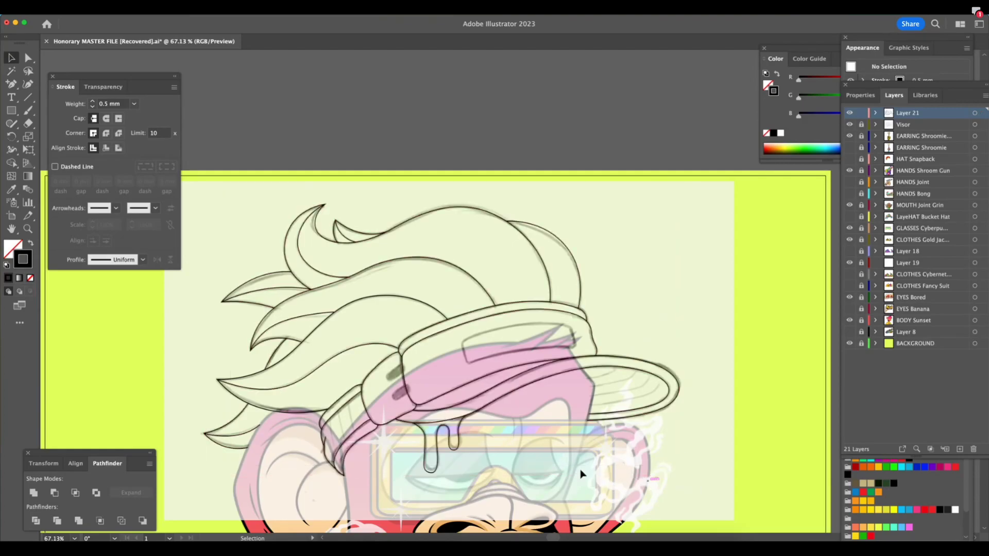
Move the upper starting point of the leftmost drip line onto the underside edge of the visor
{"action": "key", "text": "z"}
{"action": "left_click", "coordinate": [438, 429]}
{"action": "left_click_drag", "start_coordinate": [563, 255], "coordinate": [711, 297]}
{"action": "key", "text": "plus"}
{"action": "left_click", "coordinate": [342, 334]}
{"action": "key", "text": "Tab"}
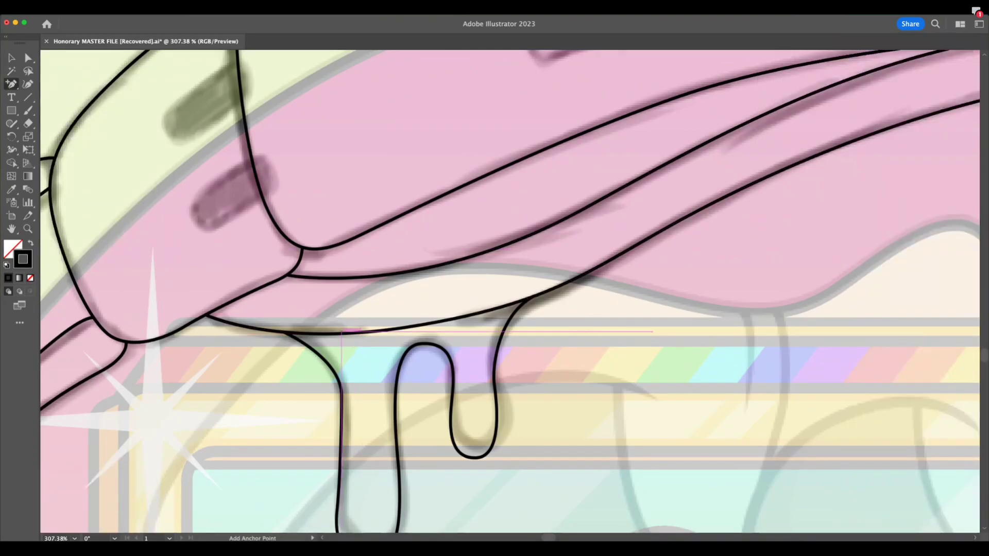
{"action": "key", "text": "Tab"}
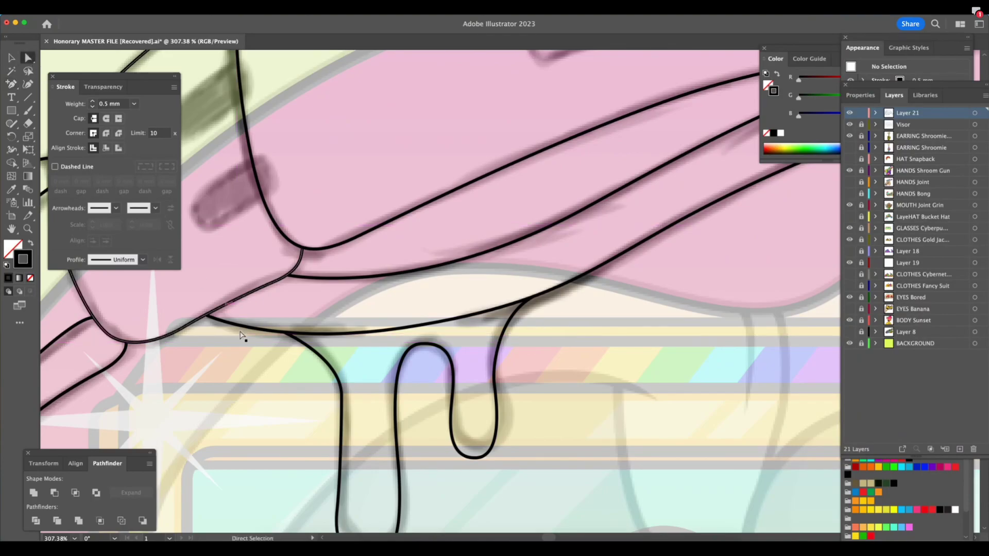
{"action": "key", "text": "z"}
{"action": "left_click", "coordinate": [324, 367]}
{"action": "key", "text": "a"}
{"action": "left_click", "coordinate": [303, 324]}
{"action": "left_click_drag", "start_coordinate": [276, 308], "coordinate": [276, 308]}
{"action": "left_click", "coordinate": [352, 350]}
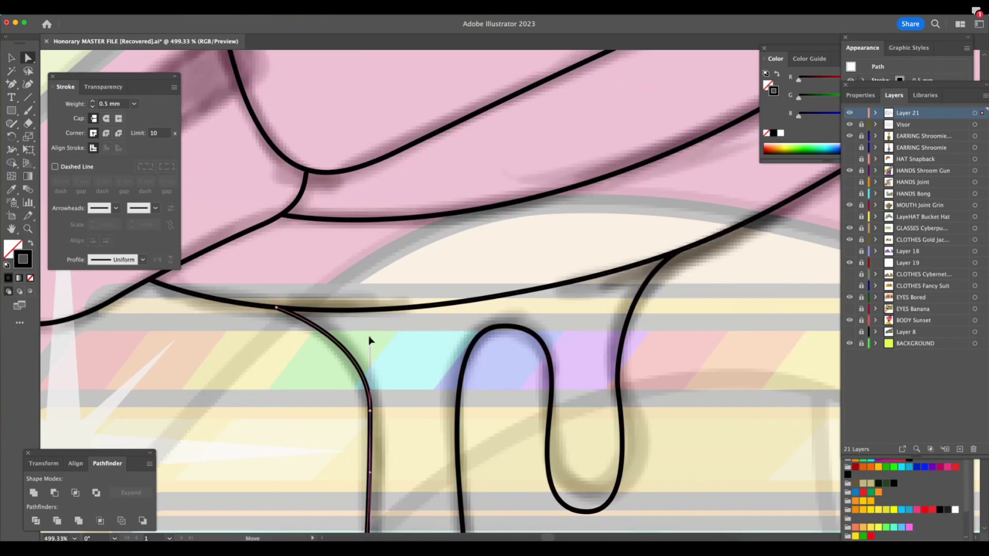
{"action": "left_click_drag", "start_coordinate": [274, 309], "coordinate": [267, 307]}
Add several anchor points along the visor's lower edge, over the gap between the drip's two outer ends
{"action": "key", "text": "plus"}
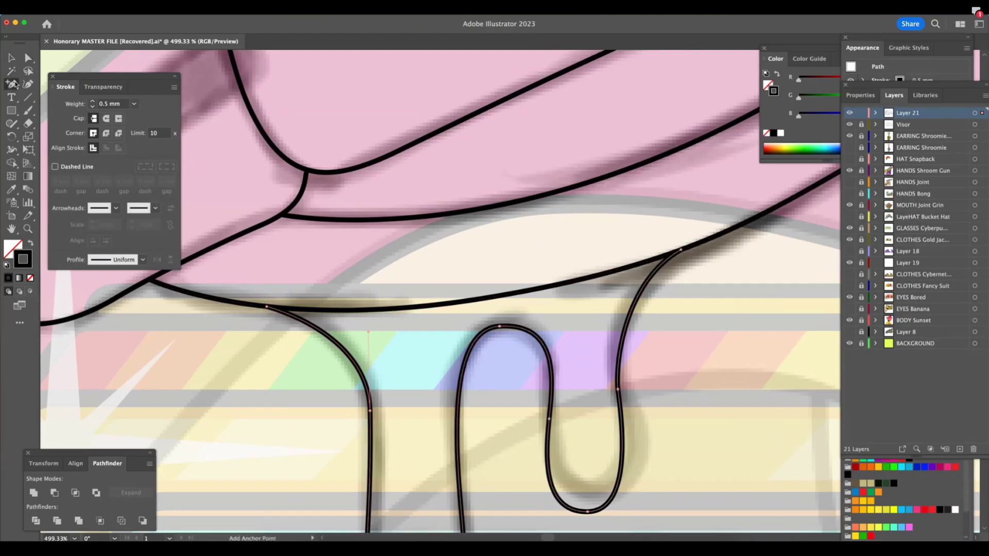
{"action": "left_click", "coordinate": [366, 309]}
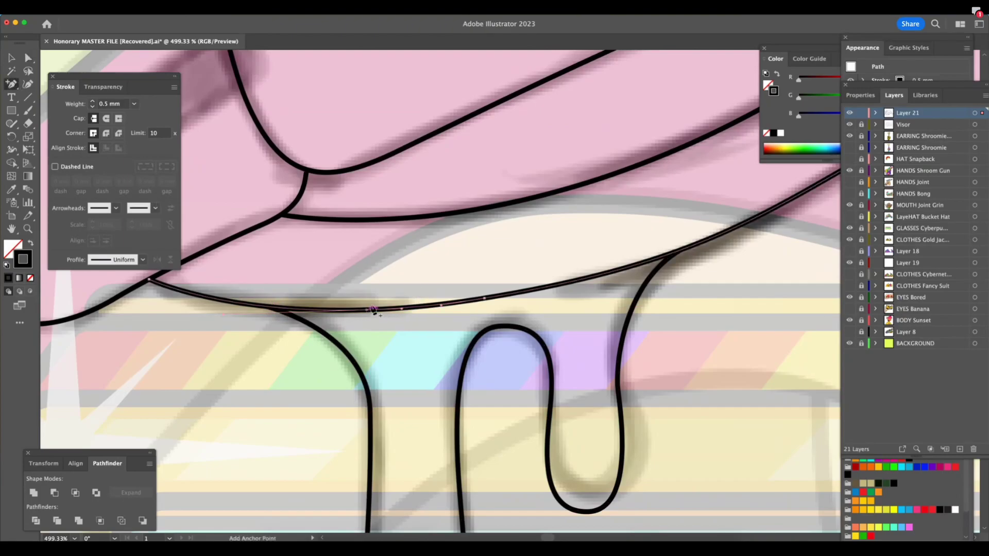
{"action": "left_click", "coordinate": [559, 284]}
{"action": "left_click", "coordinate": [537, 289]}
{"action": "left_click", "coordinate": [512, 294]}
Delete the stretch of the visor's lower edge above the drips and deselect the path
{"action": "key", "text": "a"}
{"action": "left_click_drag", "start_coordinate": [457, 272], "coordinate": [502, 317]}
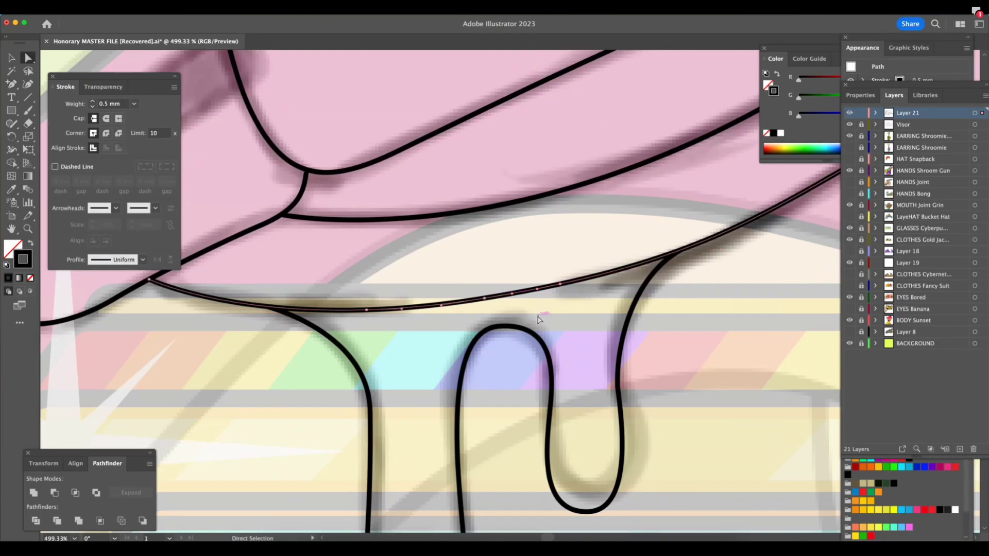
{"action": "key", "text": "Delete"}
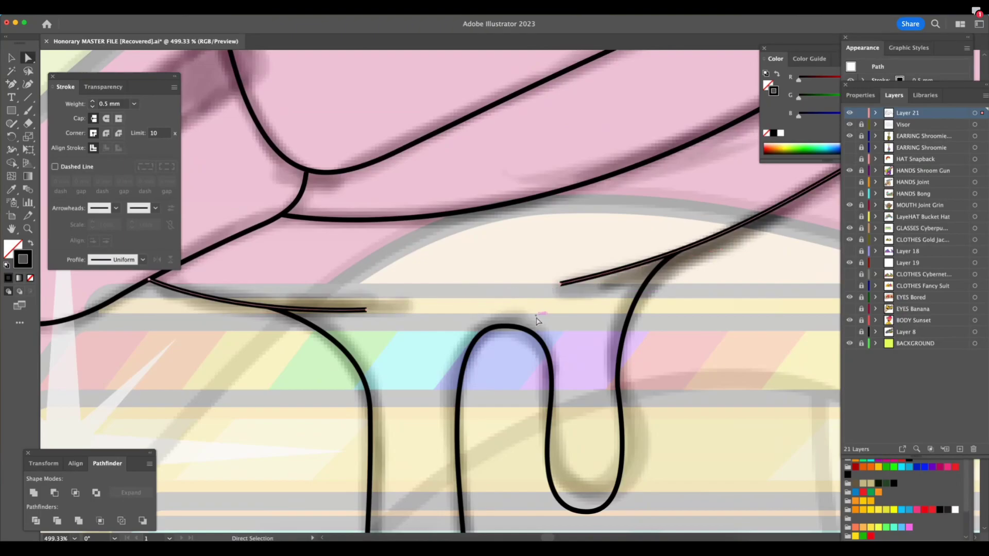
{"action": "left_click", "coordinate": [711, 344]}
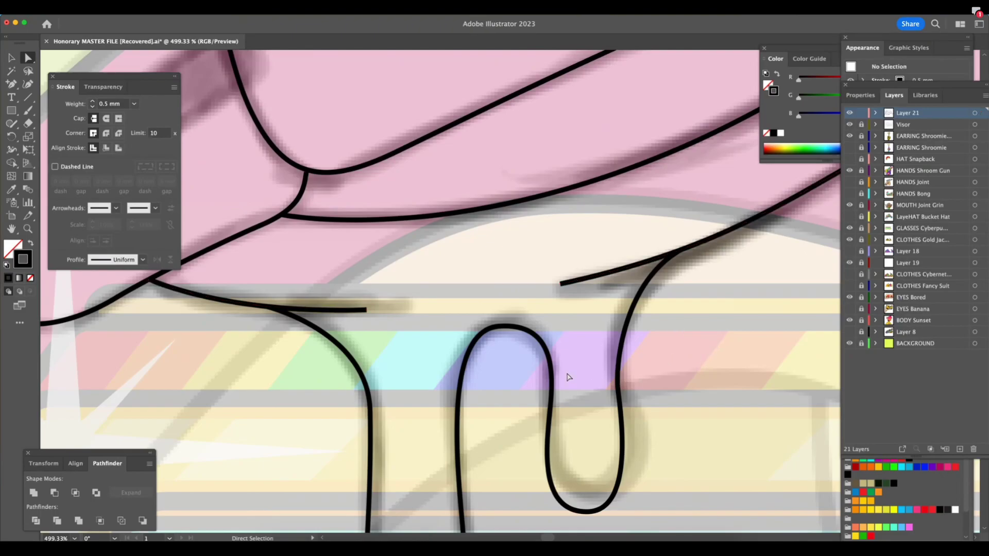
Set the stroke weight of all traced hair and visor lines to 1.5 mm and deselect them
{"action": "key", "text": "z"}
{"action": "left_click", "coordinate": [533, 382], "text": "alt"}
{"action": "left_click", "coordinate": [722, 350], "text": "alt"}
{"action": "scroll", "coordinate": [693, 343], "scroll_direction": "right", "scroll_amount": 1}
{"action": "left_click", "coordinate": [694, 344], "text": "alt"}
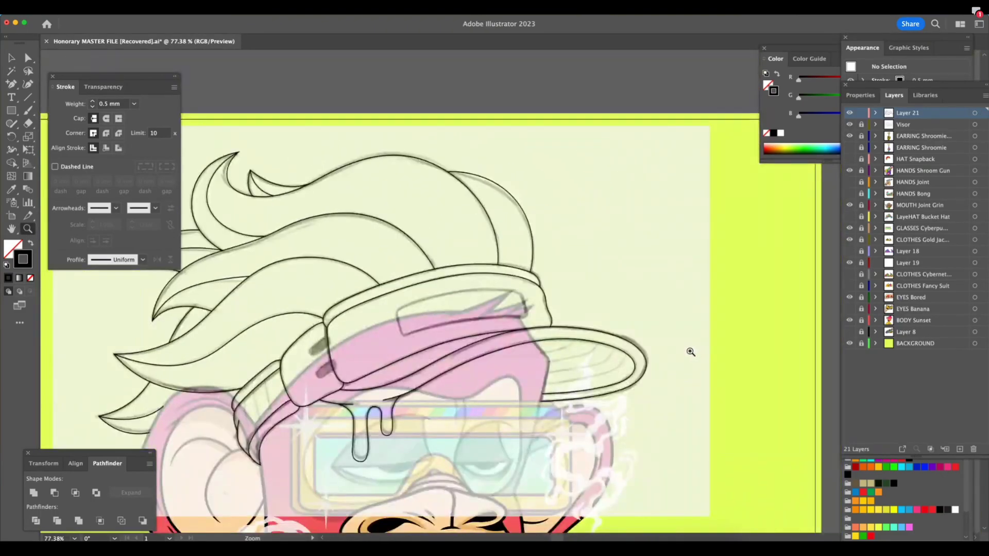
{"action": "left_click", "coordinate": [656, 361], "text": "alt"}
{"action": "key", "text": "v"}
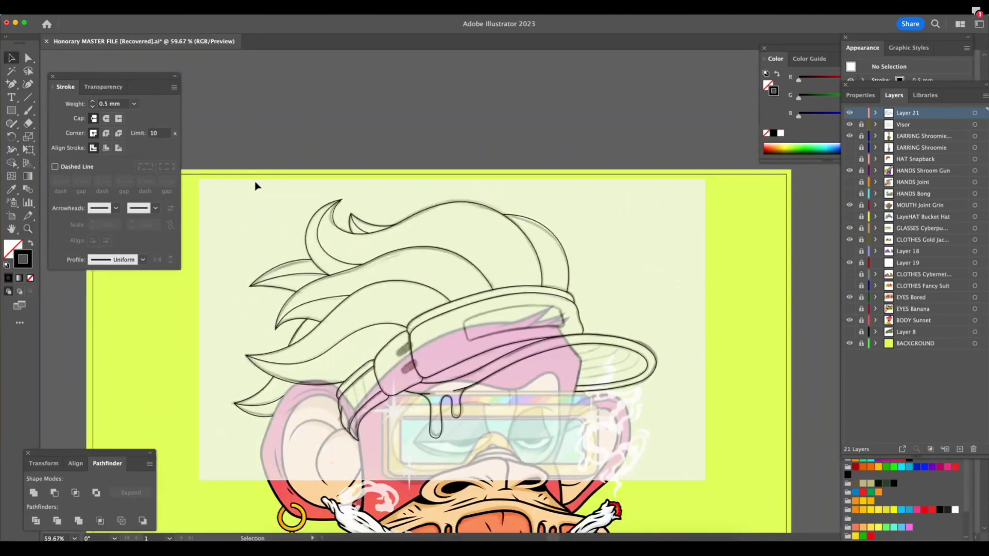
{"action": "mouse_move", "coordinate": [376, 219]}
{"action": "left_mouse_down"}
{"action": "mouse_move", "coordinate": [680, 408]}
{"action": "mouse_move", "coordinate": [693, 401]}
{"action": "left_mouse_up"}
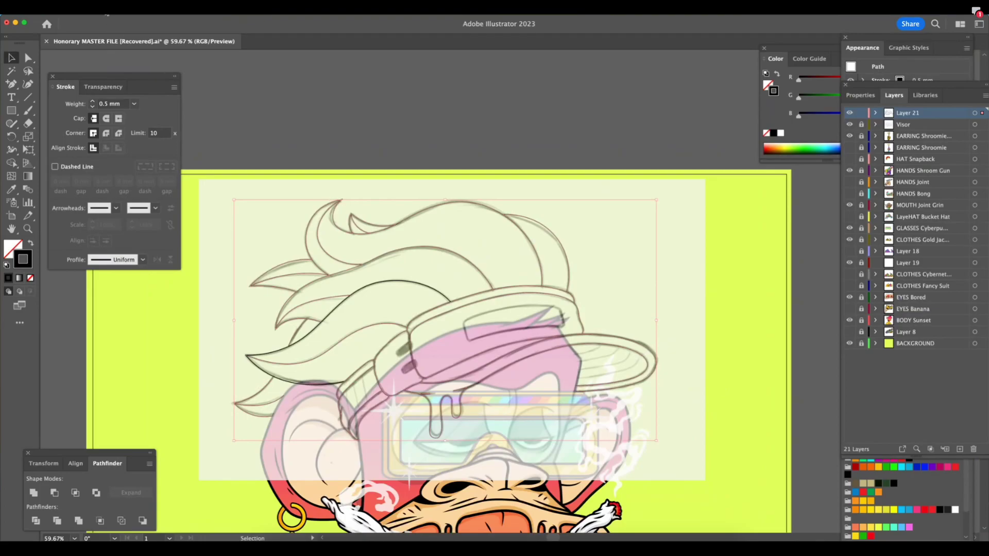
{"action": "key", "text": "Tab"}
{"action": "key", "text": "Tab"}
{"action": "mouse_move", "coordinate": [236, 187]}
{"action": "left_mouse_down"}
{"action": "mouse_move", "coordinate": [609, 325]}
{"action": "mouse_move", "coordinate": [670, 437]}
{"action": "left_mouse_up"}
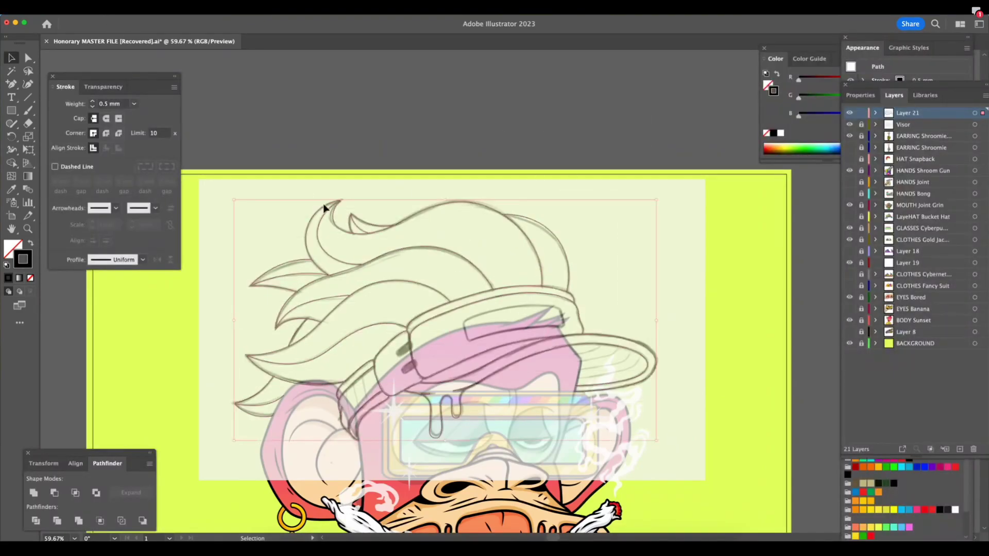
{"action": "left_click", "coordinate": [133, 104]}
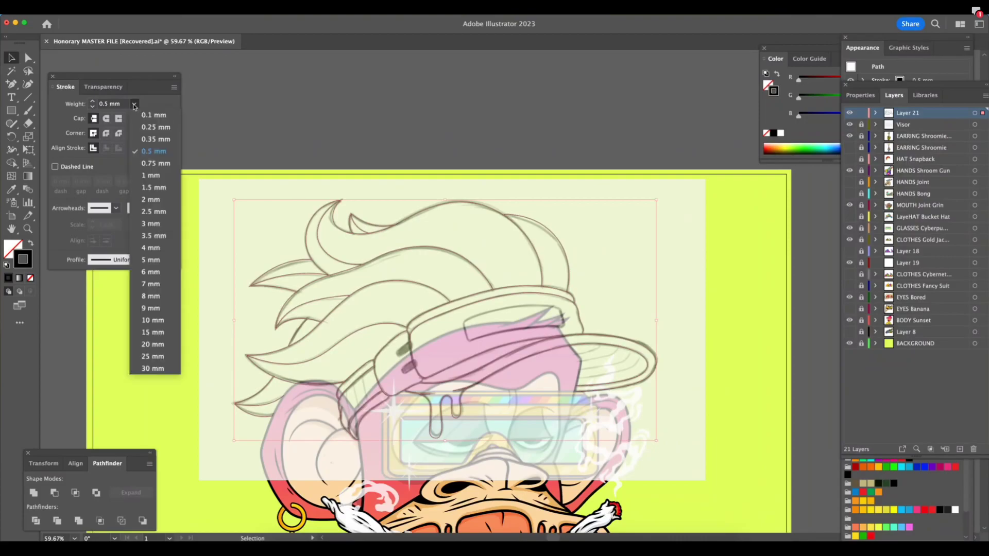
{"action": "left_click", "coordinate": [154, 188]}
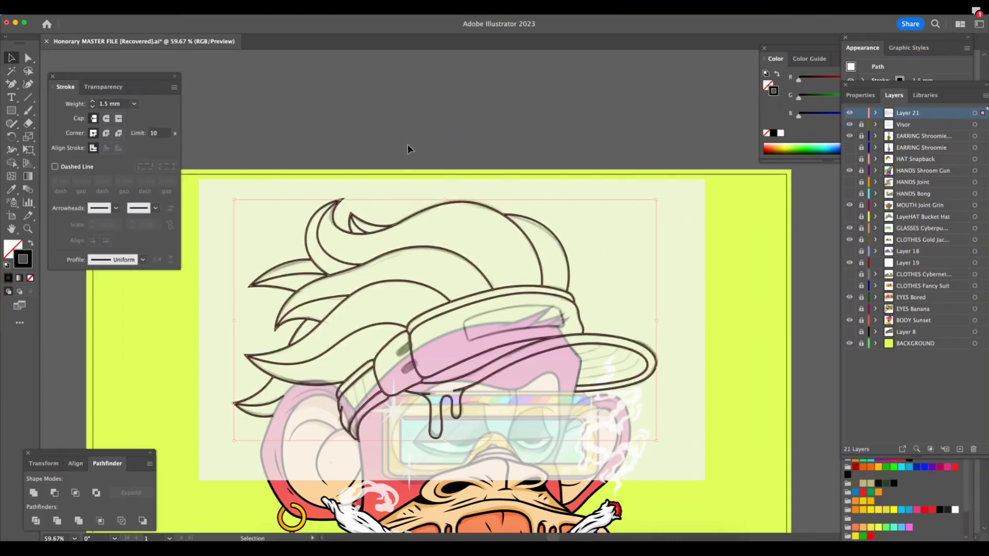
{"action": "left_click", "coordinate": [406, 140]}
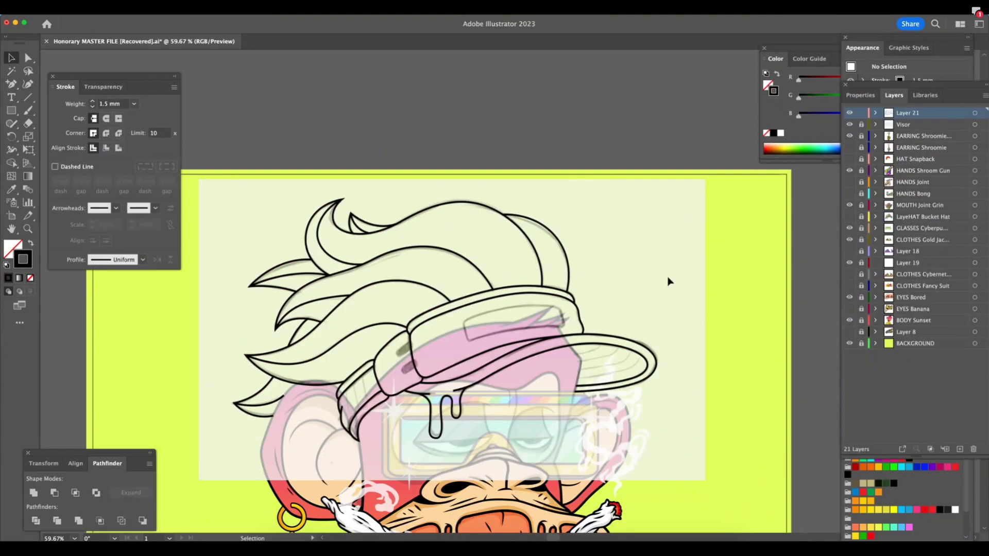
Set the outlines of the visor's front band, side section and back strap to a 2 mm stroke
{"action": "left_click", "coordinate": [462, 367]}
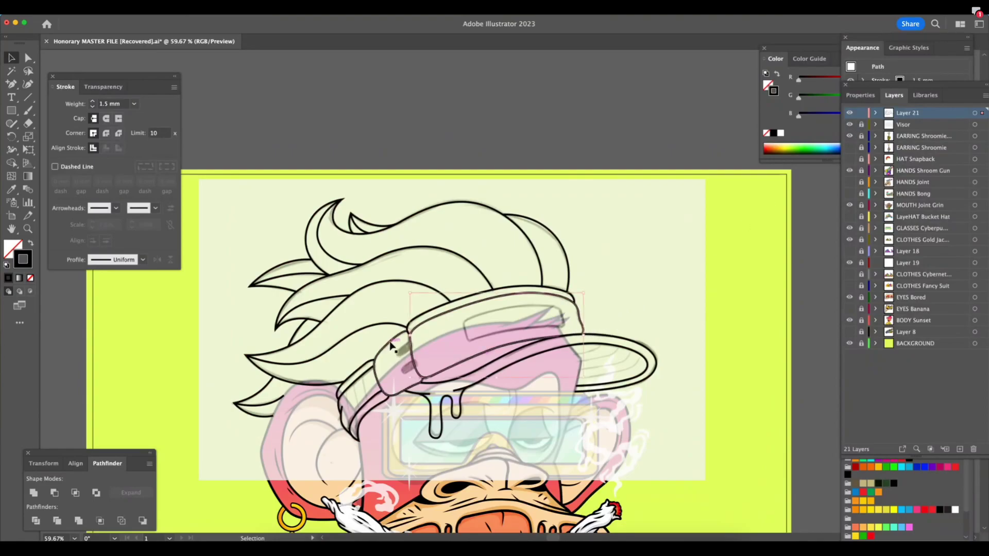
{"action": "left_click_drag", "start_coordinate": [384, 390], "coordinate": [346, 427]}
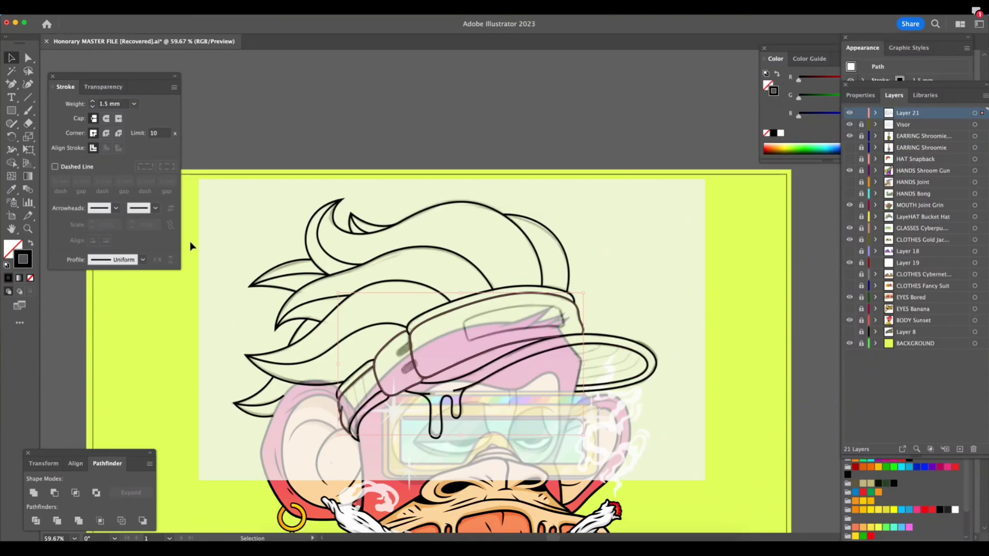
{"action": "left_click", "coordinate": [92, 102]}
{"action": "left_click", "coordinate": [725, 317]}
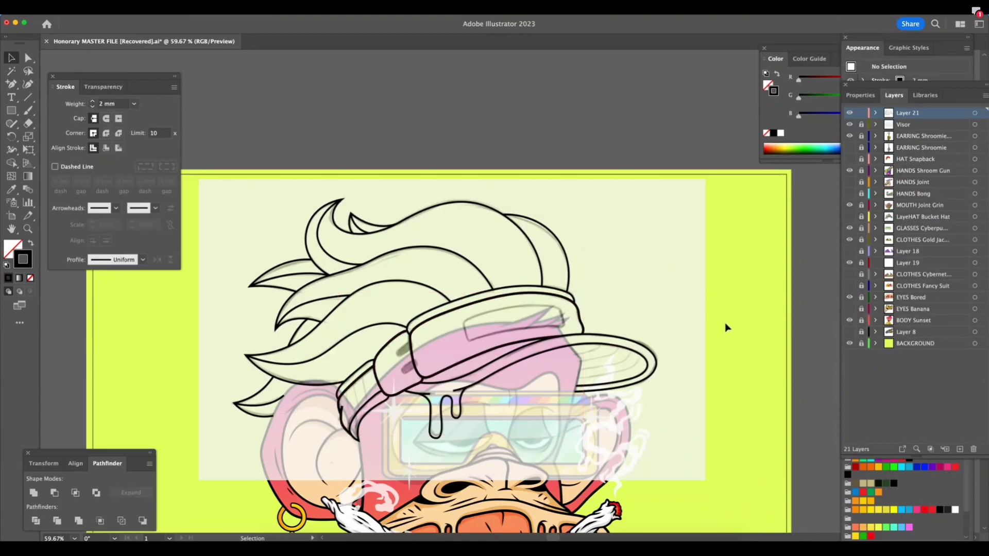
Set the stroke weight of the visor brim's outer and inner outlines to 1.8 mm
{"action": "left_click", "coordinate": [653, 360]}
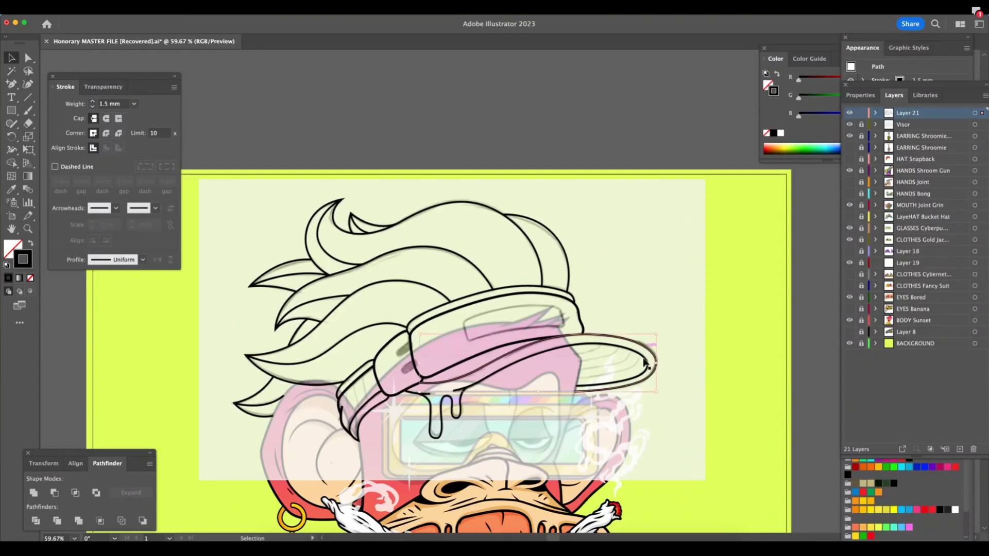
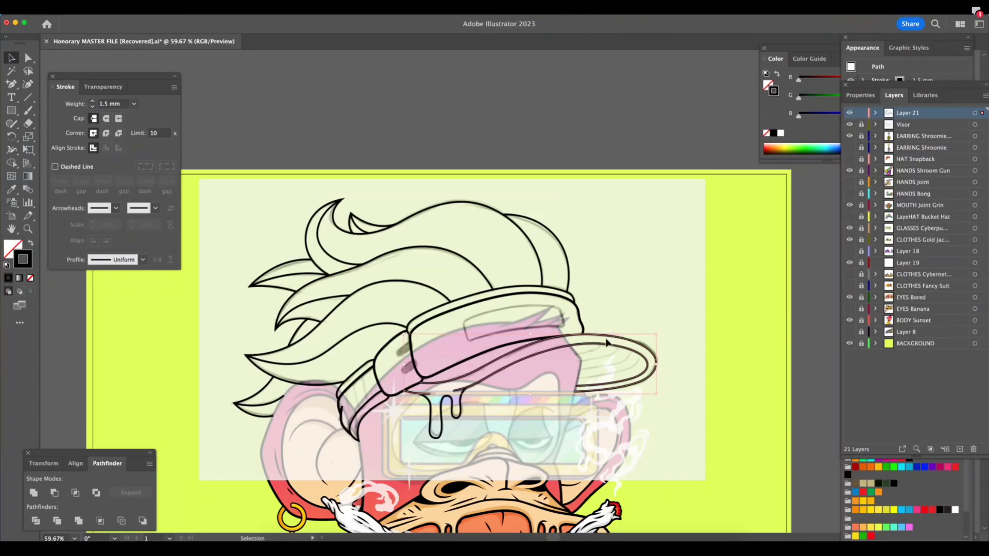
{"action": "left_click", "coordinate": [106, 104]}
{"action": "type", "text": "8"}
{"action": "key", "text": "Return"}
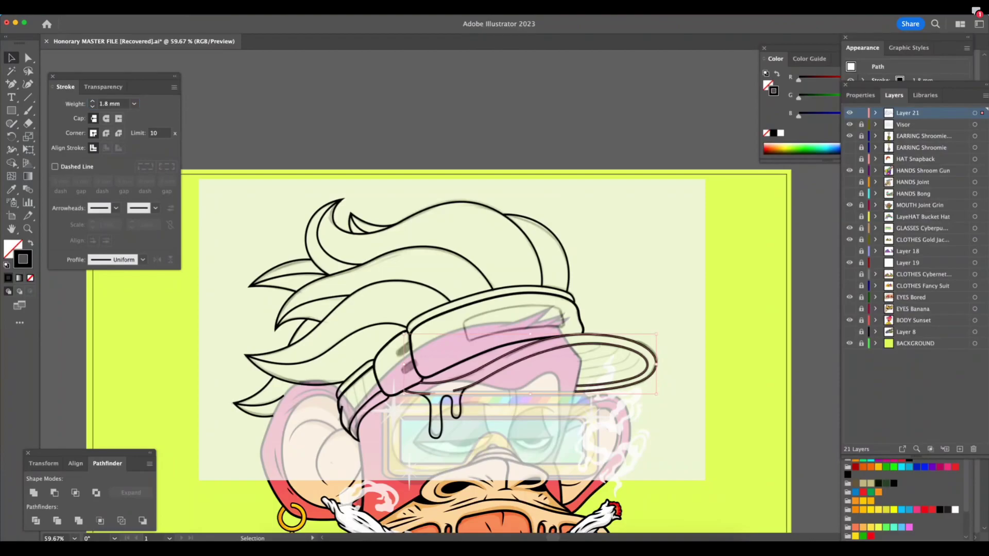
Set the stroke weight of the hair strands' outer outlines to 2 mm and deselect them
{"action": "left_click", "coordinate": [527, 215]}
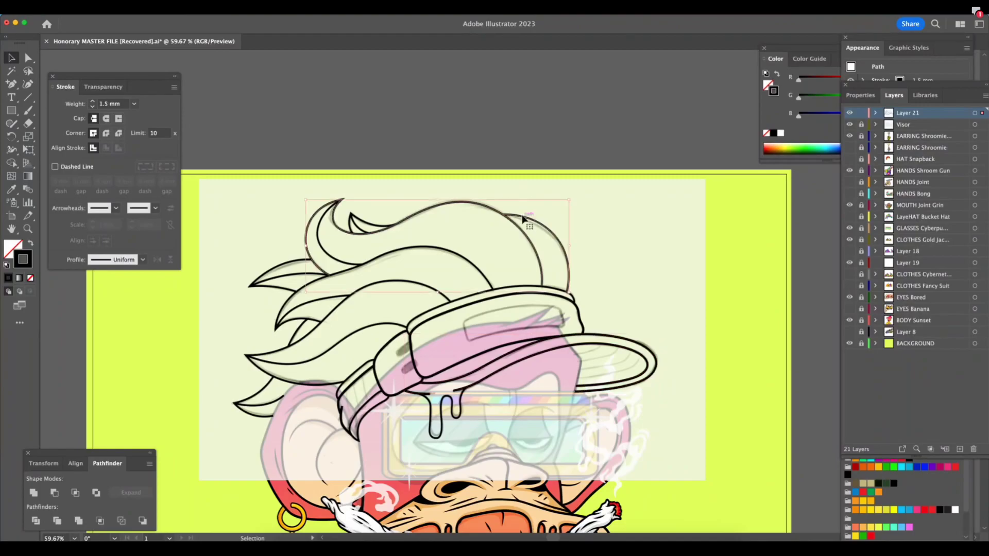
{"action": "left_click", "coordinate": [308, 261], "text": "shift"}
{"action": "left_click", "coordinate": [390, 252], "text": "shift"}
{"action": "left_click", "coordinate": [298, 338], "text": "shift"}
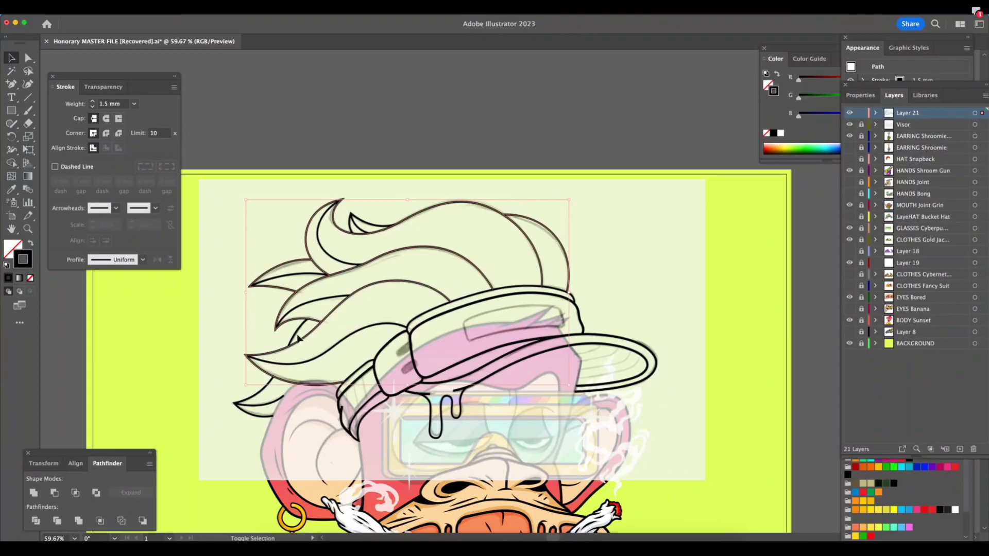
{"action": "left_click", "coordinate": [264, 407], "text": "shift"}
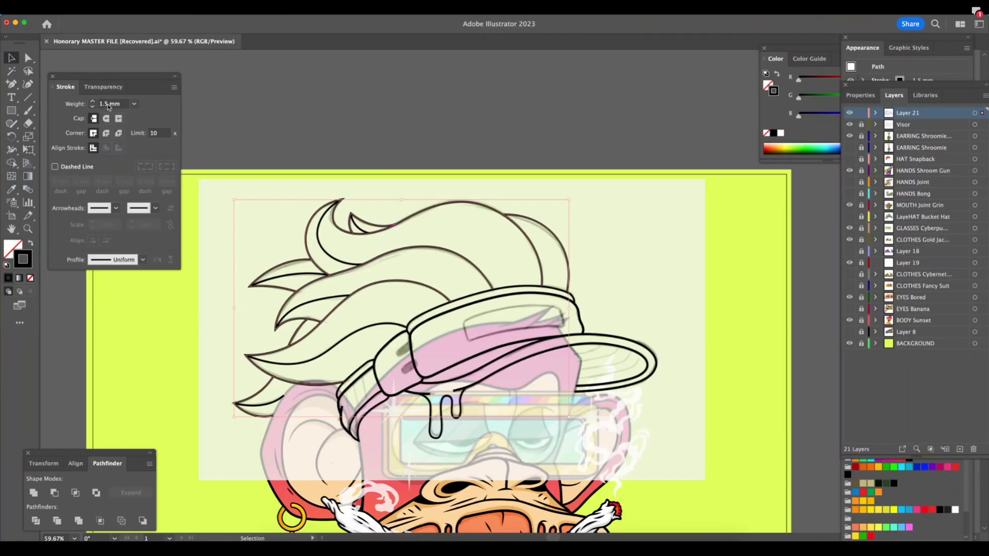
{"action": "left_click_drag", "start_coordinate": [109, 106], "coordinate": [100, 102]}
{"action": "key", "text": "Return"}
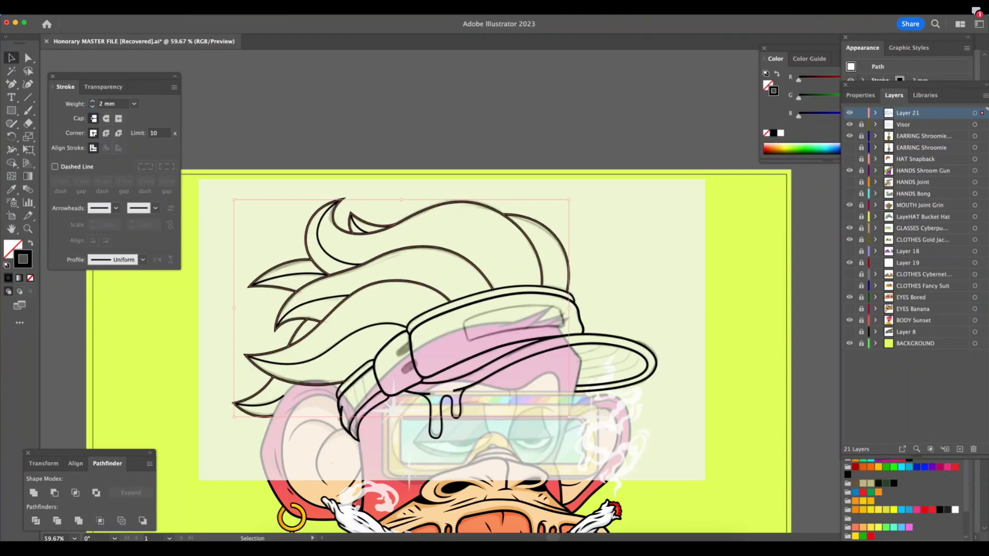
{"action": "left_click", "coordinate": [428, 155]}
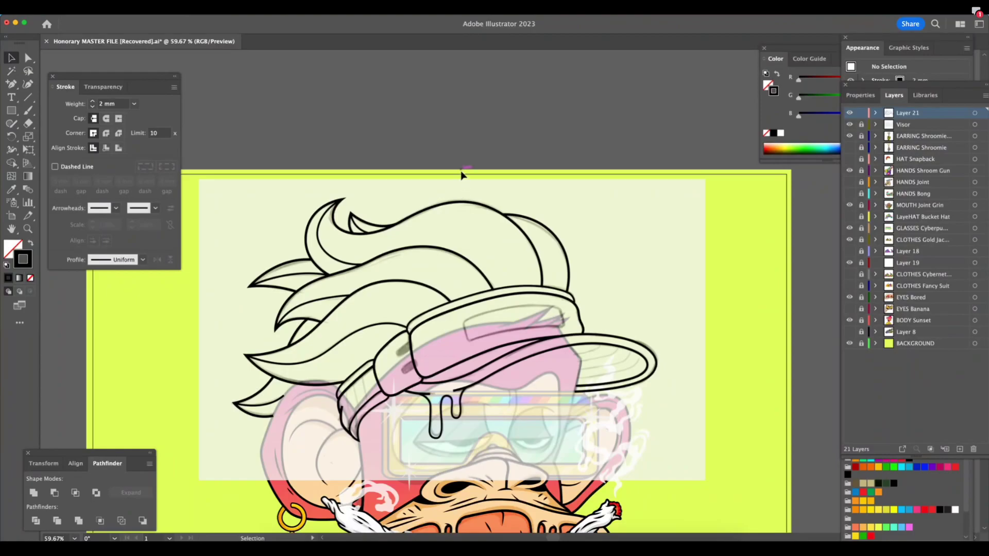
Narrow the blunt line end at the lower back of the visor strap with the Width tool
{"action": "key", "text": "z"}
{"action": "left_click", "coordinate": [342, 387]}
{"action": "left_click_drag", "start_coordinate": [392, 421], "coordinate": [404, 417]}
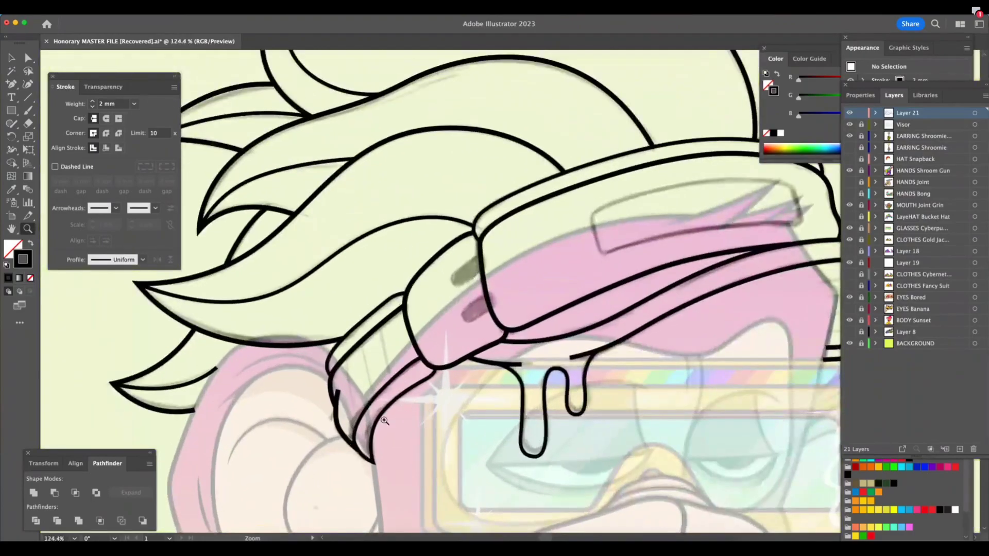
{"action": "mouse_move", "coordinate": [330, 432]}
{"action": "left_mouse_down"}
{"action": "mouse_move", "coordinate": [339, 363]}
{"action": "mouse_move", "coordinate": [315, 353]}
{"action": "left_mouse_up"}
{"action": "left_click", "coordinate": [11, 149]}
{"action": "left_click_drag", "start_coordinate": [310, 407], "coordinate": [315, 408]}
Reposition the end anchor of the lowest hair strand's inner line at the strand's pointed tip
{"action": "key", "text": "z"}
{"action": "left_click_drag", "start_coordinate": [412, 327], "coordinate": [308, 411]}
{"action": "left_click_drag", "start_coordinate": [434, 307], "coordinate": [355, 343]}
{"action": "left_click_drag", "start_coordinate": [319, 313], "coordinate": [507, 257]}
{"action": "key", "text": "a"}
{"action": "left_click_drag", "start_coordinate": [360, 291], "coordinate": [361, 298]}
{"action": "left_click_drag", "start_coordinate": [253, 392], "coordinate": [235, 387]}
{"action": "key", "text": "z"}
{"action": "left_click_drag", "start_coordinate": [453, 298], "coordinate": [364, 387]}
{"action": "left_click_drag", "start_coordinate": [479, 311], "coordinate": [461, 331]}
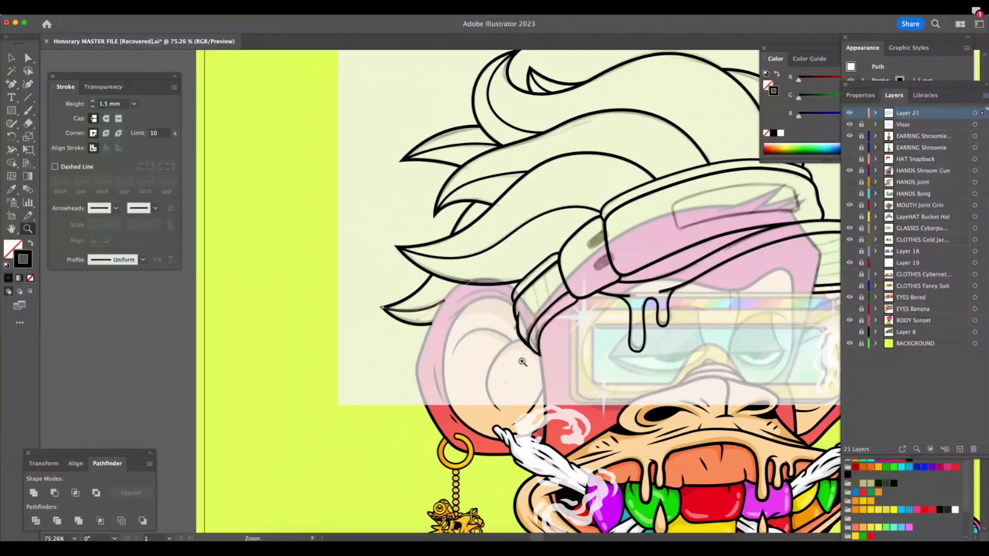
Set the back strap's upper edge and lower band lines to a 1.8 mm stroke and deselect them
{"action": "scroll", "coordinate": [523, 361], "scroll_direction": "right", "scroll_amount": 3}
{"action": "scroll", "coordinate": [522, 361], "scroll_direction": "up", "scroll_amount": 2}
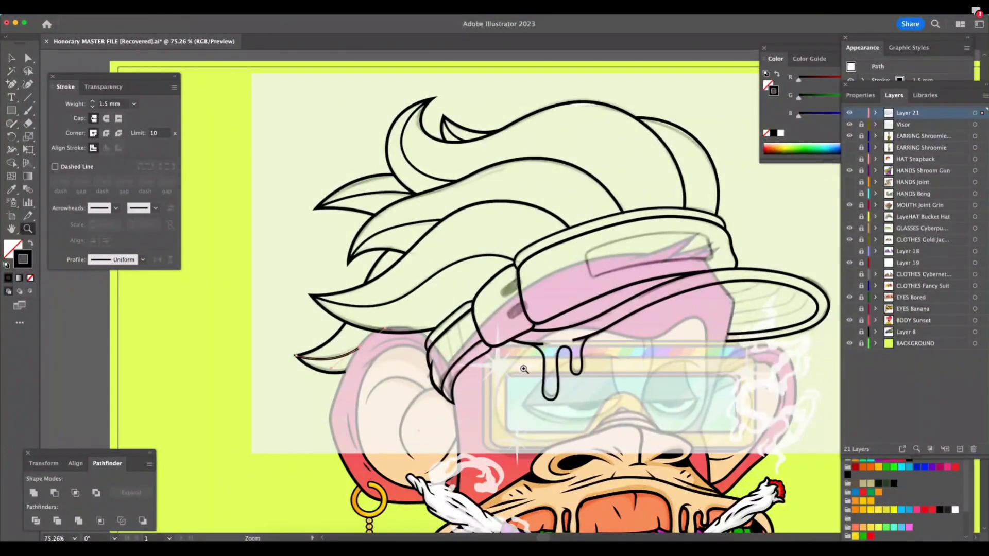
{"action": "scroll", "coordinate": [526, 372], "scroll_direction": "right", "scroll_amount": 3}
{"action": "scroll", "coordinate": [526, 372], "scroll_direction": "up", "scroll_amount": 1}
{"action": "left_click_drag", "start_coordinate": [489, 362], "coordinate": [639, 354]}
{"action": "key", "text": "a"}
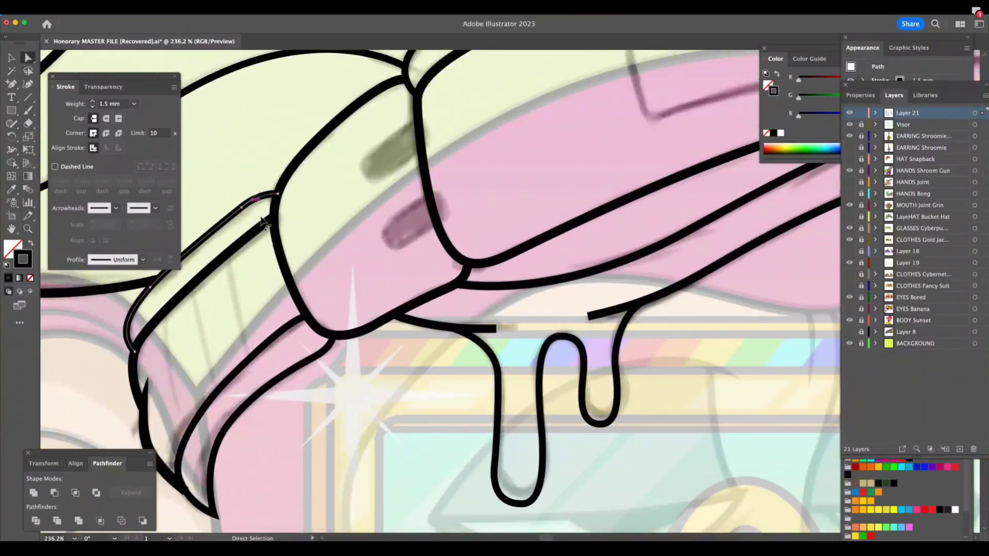
{"action": "left_click", "coordinate": [293, 371]}
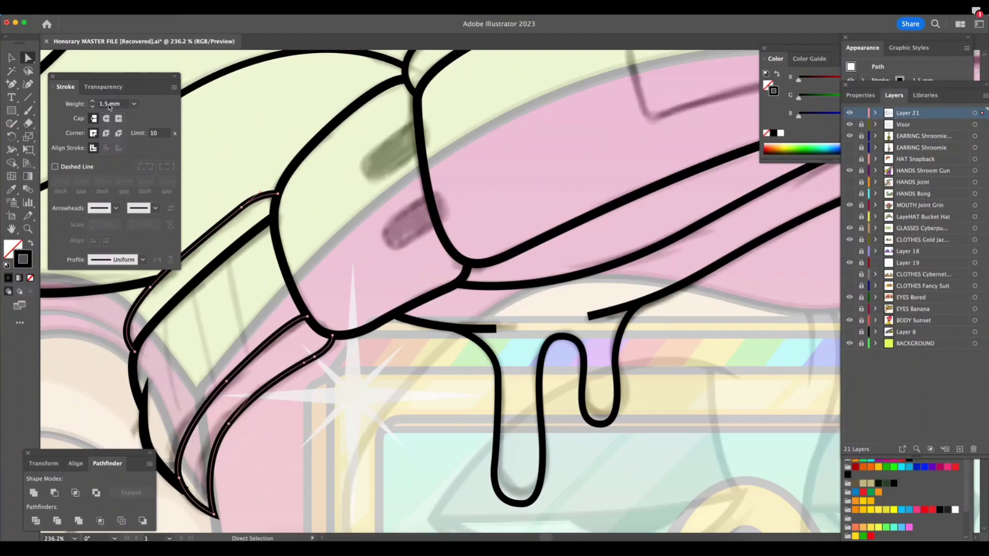
{"action": "left_click", "coordinate": [110, 105]}
{"action": "type", "text": ".8"}
{"action": "key", "text": "Return"}
{"action": "key", "text": "v"}
{"action": "key", "text": "super+shift+a"}
Taper the cut ends of the visor's lower edge on both sides of the drips with the Width tool
{"action": "left_click", "coordinate": [11, 149]}
{"action": "key", "text": "z"}
{"action": "left_click_drag", "start_coordinate": [591, 346], "coordinate": [726, 346]}
{"action": "left_click", "coordinate": [11, 150]}
{"action": "left_click_drag", "start_coordinate": [383, 304], "coordinate": [330, 297]}
{"action": "left_click_drag", "start_coordinate": [572, 268], "coordinate": [578, 286]}
{"action": "left_click_drag", "start_coordinate": [659, 267], "coordinate": [660, 265]}
{"action": "left_click_drag", "start_coordinate": [709, 238], "coordinate": [708, 247]}
{"action": "key", "text": "a"}
{"action": "key", "text": "z"}
{"action": "scroll", "coordinate": [587, 376], "scroll_direction": "down", "scroll_amount": 10}
{"action": "scroll", "coordinate": [610, 384], "scroll_direction": "down", "scroll_amount": 9}
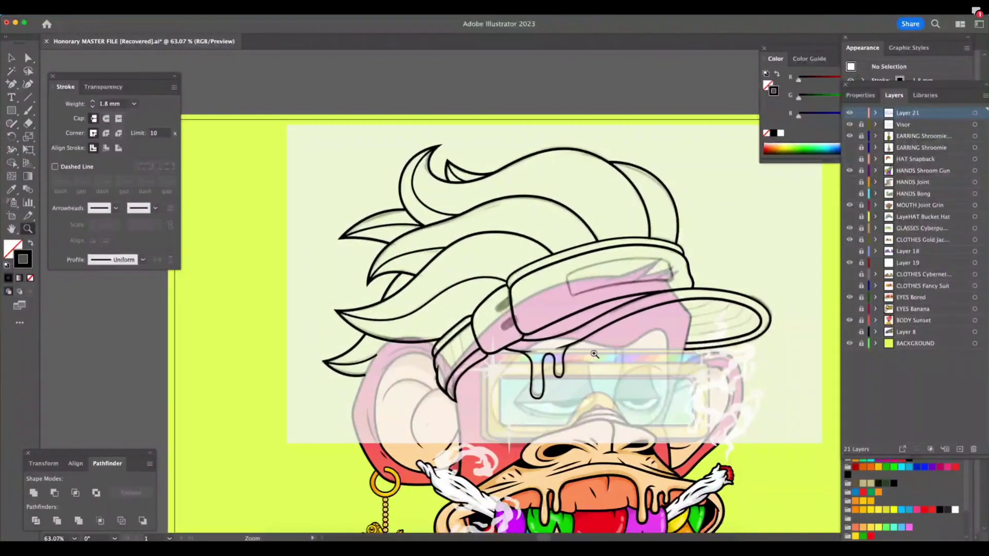
Match the visor band's upper edge line to the back strap's 1.8 mm stroke and deselect it
{"action": "scroll", "coordinate": [718, 266], "scroll_direction": "up", "scroll_amount": 2}
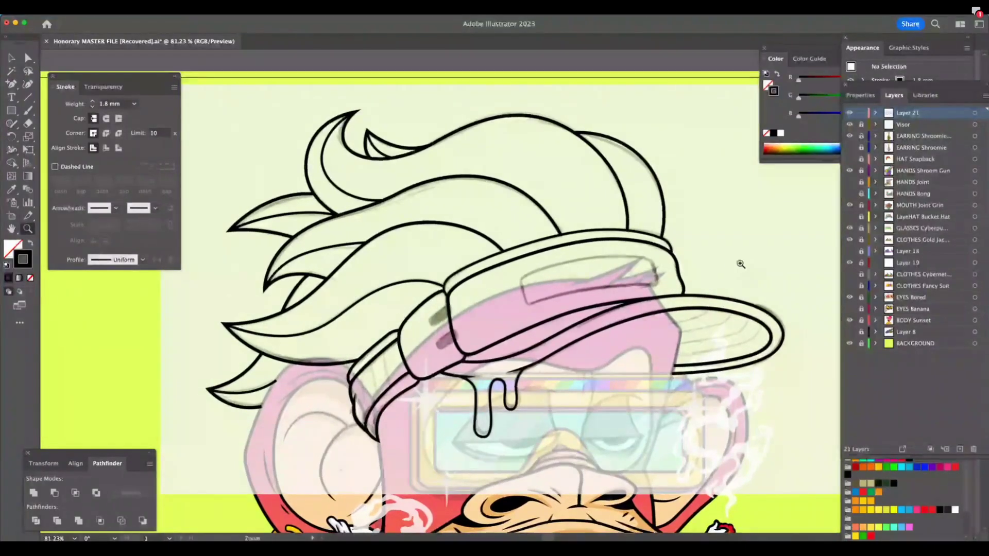
{"action": "scroll", "coordinate": [728, 274], "scroll_direction": "up", "scroll_amount": 2}
{"action": "left_click", "coordinate": [11, 57]}
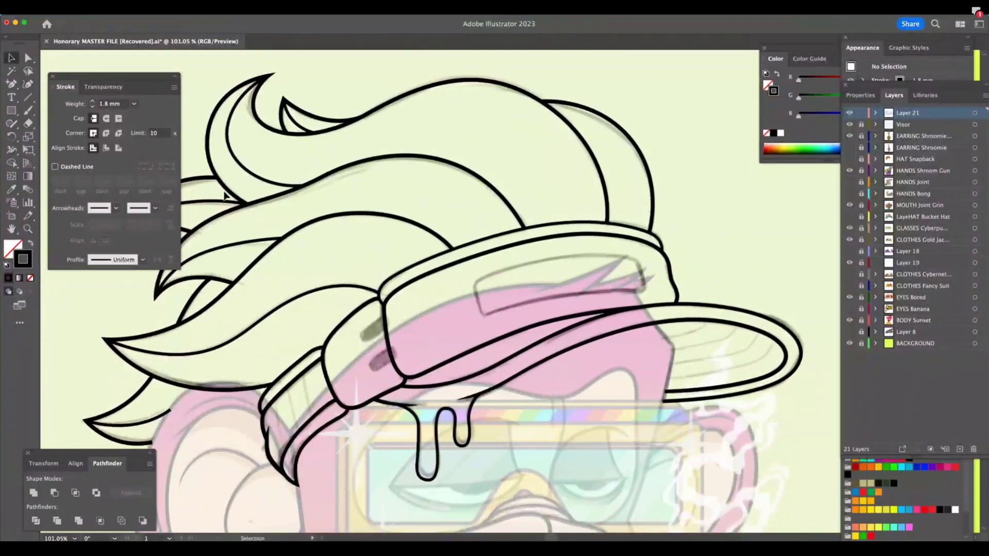
{"action": "left_click", "coordinate": [503, 264]}
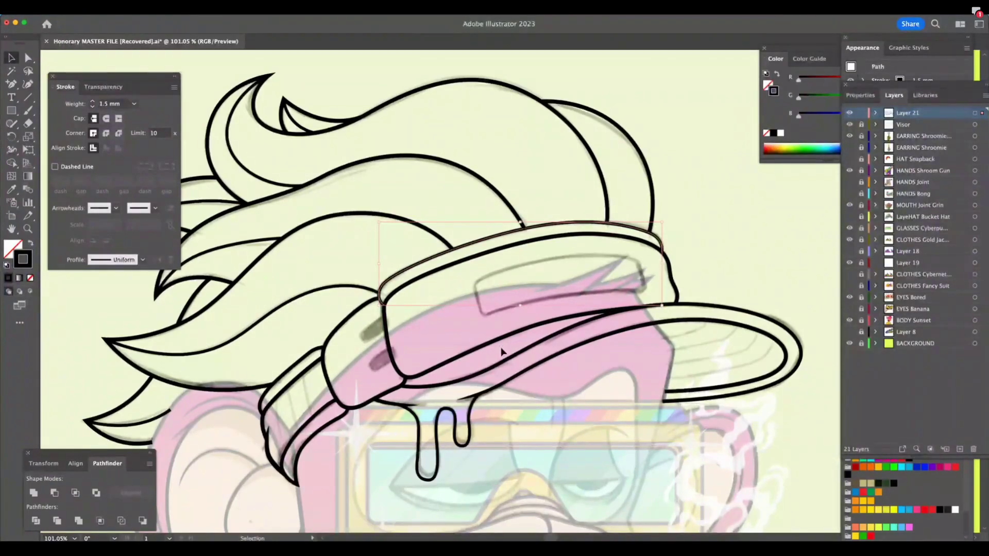
{"action": "left_click", "coordinate": [109, 104]}
{"action": "left_click", "coordinate": [11, 189]}
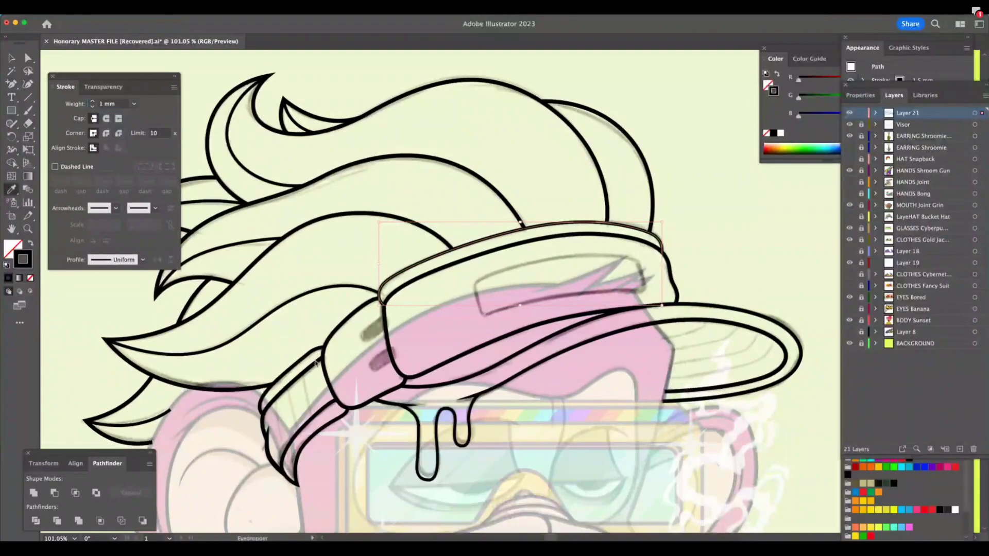
{"action": "left_click", "coordinate": [317, 398]}
{"action": "left_click", "coordinate": [11, 58]}
{"action": "left_click", "coordinate": [540, 259]}
{"action": "left_click", "coordinate": [728, 295]}
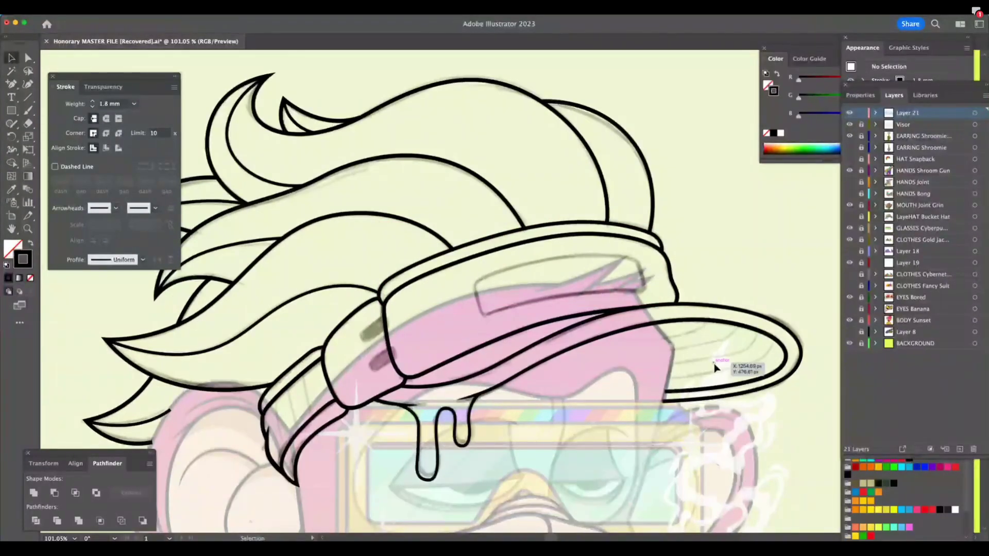
Reshape the inner line of the large lower hair strand and move its end anchor onto the back corner of the visor band
{"action": "key", "text": "z"}
{"action": "left_click_drag", "start_coordinate": [624, 414], "coordinate": [572, 423]}
{"action": "left_click_drag", "start_coordinate": [500, 370], "coordinate": [536, 368]}
{"action": "key", "text": "a"}
{"action": "left_click", "coordinate": [376, 327]}
{"action": "left_click", "coordinate": [262, 390]}
{"action": "left_click_drag", "start_coordinate": [312, 381], "coordinate": [264, 387]}
{"action": "left_click_drag", "start_coordinate": [375, 327], "coordinate": [384, 327]}
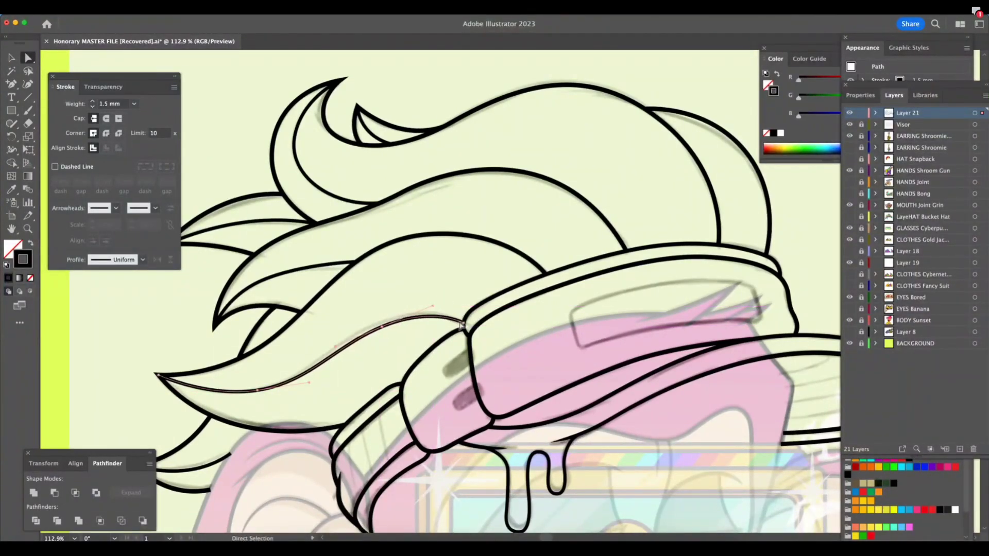
{"action": "left_click_drag", "start_coordinate": [463, 323], "coordinate": [468, 318]}
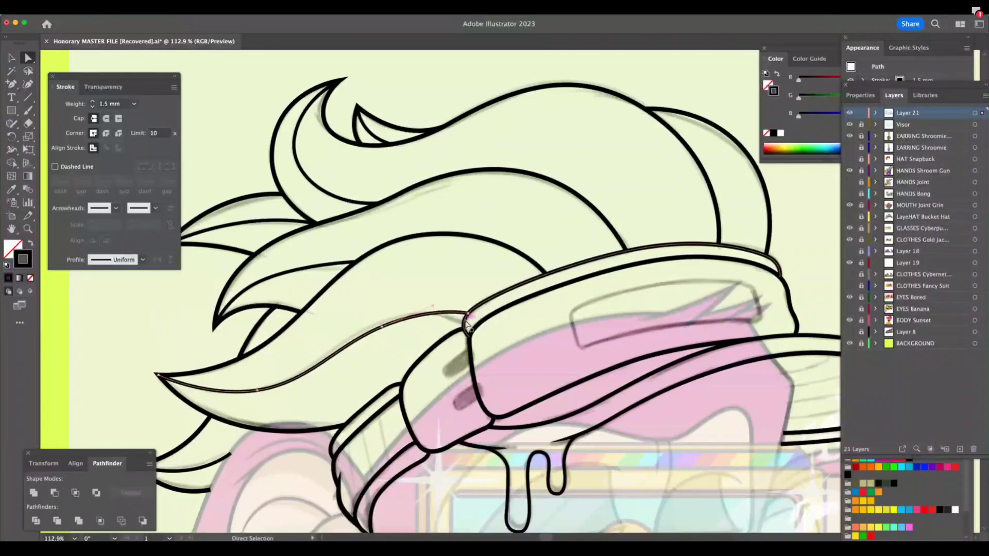
Align that inner hair line's end anchor with the visor band edge and smooth its curve by adjusting the middle anchor and handle
{"action": "key", "text": "ctrl+shift+a"}
{"action": "key", "text": "z"}
{"action": "left_click_drag", "start_coordinate": [458, 317], "coordinate": [514, 317]}
{"action": "key", "text": "a"}
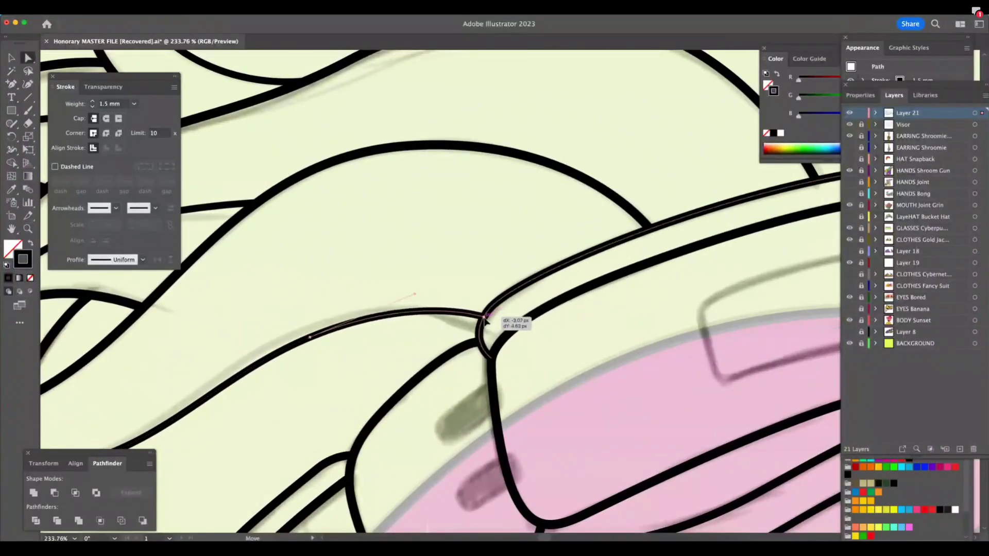
{"action": "left_click", "coordinate": [514, 339]}
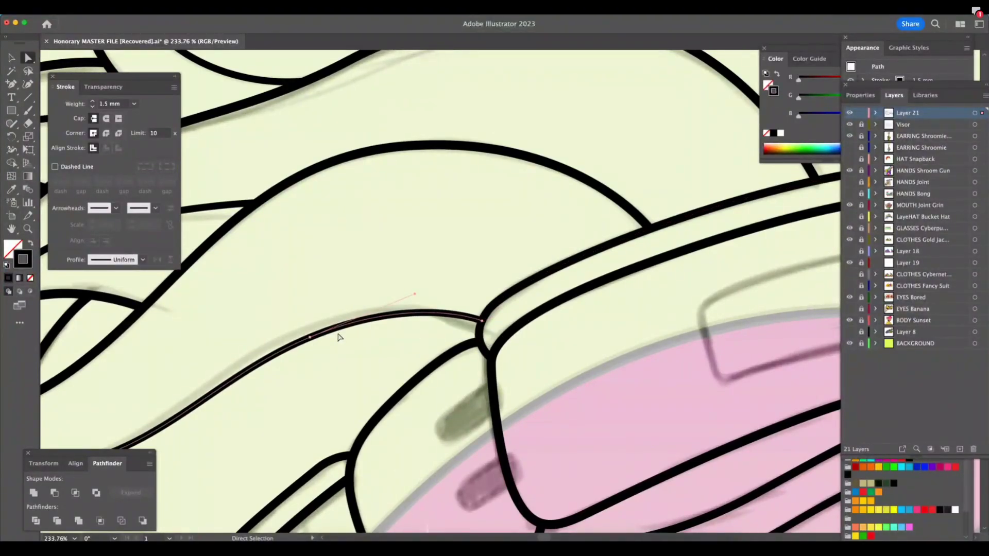
{"action": "left_click_drag", "start_coordinate": [413, 295], "coordinate": [407, 297]}
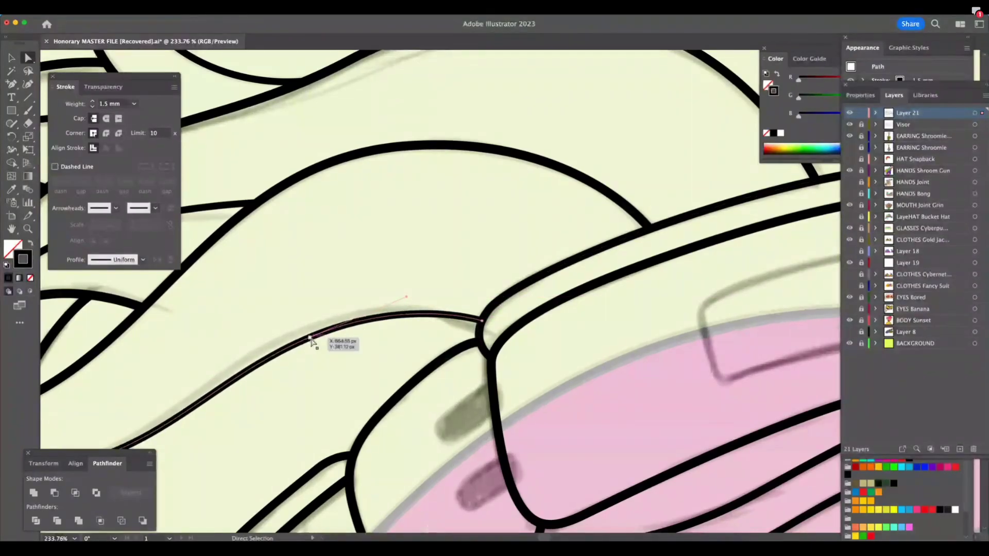
{"action": "left_click_drag", "start_coordinate": [311, 338], "coordinate": [312, 330]}
{"action": "left_click_drag", "start_coordinate": [407, 289], "coordinate": [405, 290]}
Select the hair strands' inner lines to match them at a 1.5 mm stroke and adjust the middle strand's inner line
{"action": "key", "text": "z"}
{"action": "left_click_drag", "start_coordinate": [612, 431], "coordinate": [457, 459]}
{"action": "scroll", "coordinate": [622, 435], "scroll_direction": "right", "scroll_amount": 5}
{"action": "scroll", "coordinate": [622, 435], "scroll_direction": "down", "scroll_amount": 2}
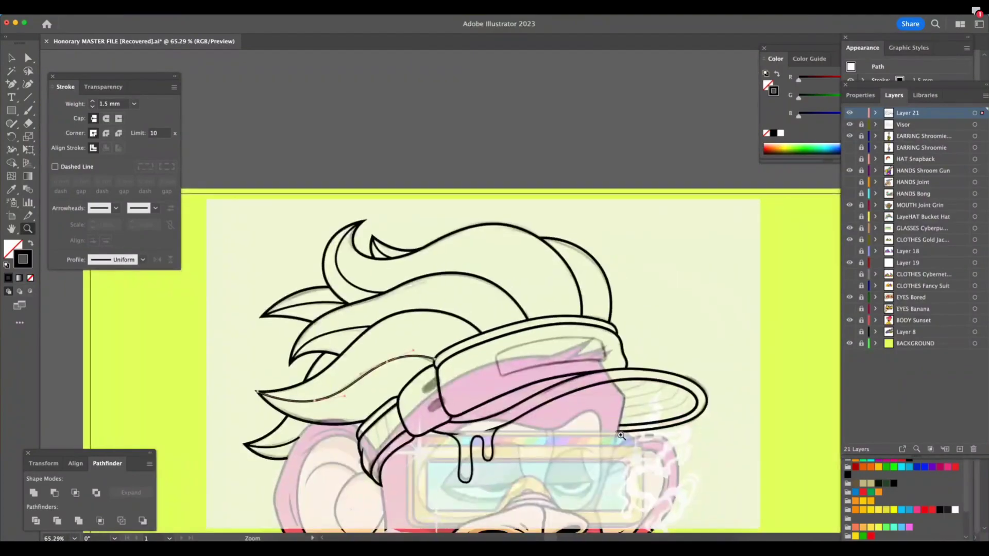
{"action": "scroll", "coordinate": [371, 327], "scroll_direction": "up", "scroll_amount": 3}
{"action": "key", "text": "a"}
{"action": "left_click", "coordinate": [395, 208]}
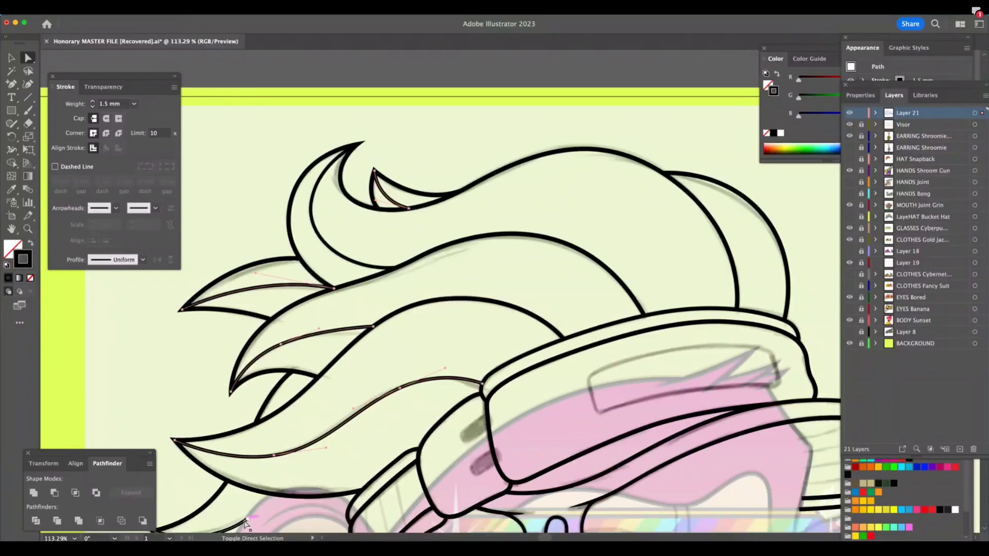
{"action": "left_click", "coordinate": [12, 189]}
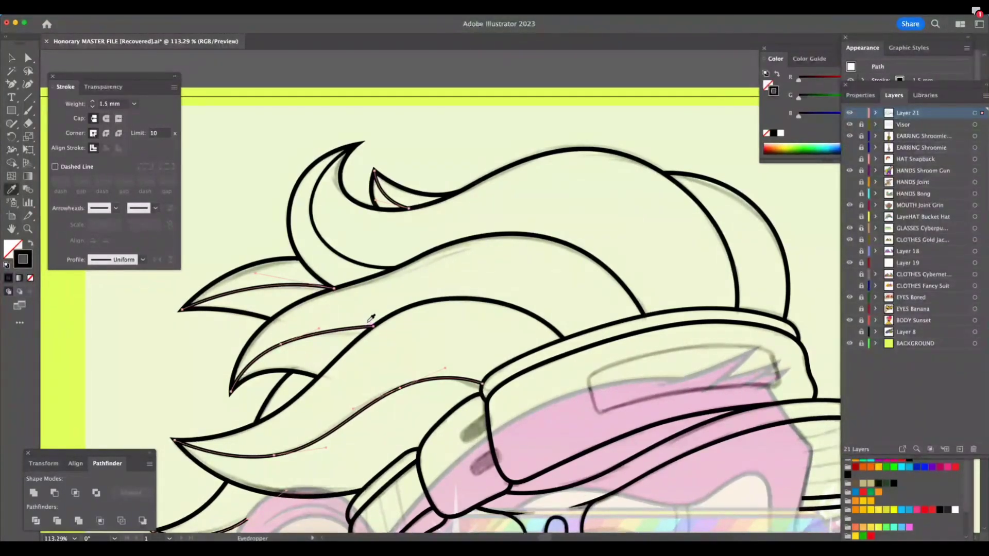
{"action": "left_click", "coordinate": [30, 59]}
{"action": "left_click", "coordinate": [317, 333]}
{"action": "left_click_drag", "start_coordinate": [318, 333], "coordinate": [382, 320]}
{"action": "left_click_drag", "start_coordinate": [515, 342], "coordinate": [438, 344]}
{"action": "left_click", "coordinate": [691, 297]}
Draw the lowest curved seam line under the visor brim with the Pen tool, following the sketch up to the inner brim edge
{"action": "scroll", "coordinate": [692, 298], "scroll_direction": "right", "scroll_amount": 3}
{"action": "scroll", "coordinate": [692, 299], "scroll_direction": "down", "scroll_amount": 1}
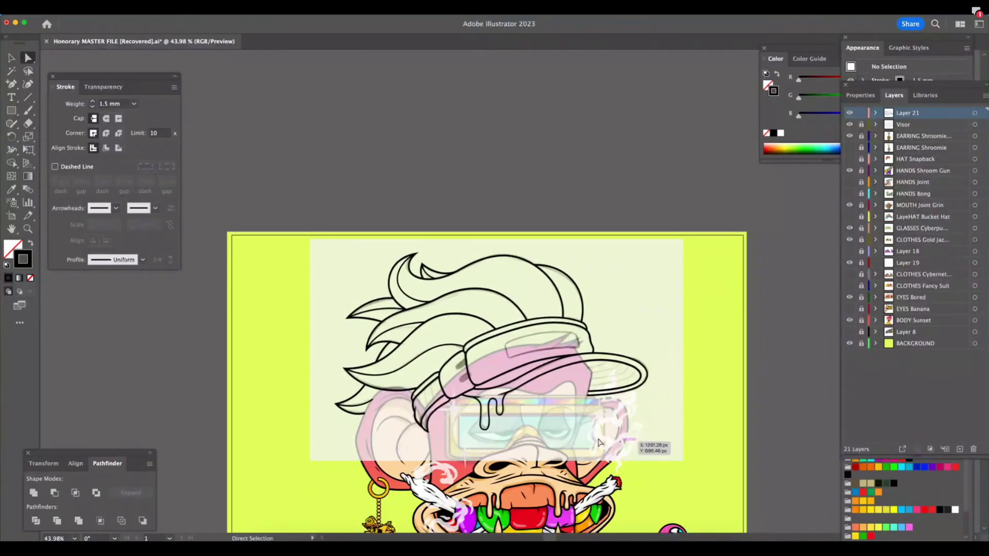
{"action": "key", "text": "z"}
{"action": "scroll", "coordinate": [579, 431], "scroll_direction": "up", "scroll_amount": 2}
{"action": "left_click_drag", "start_coordinate": [579, 431], "coordinate": [580, 431]}
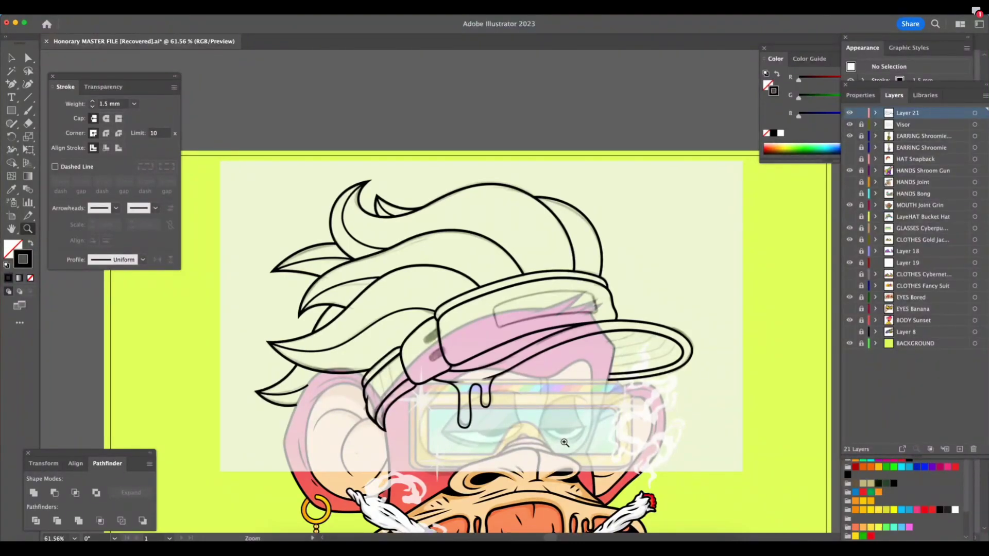
{"action": "scroll", "coordinate": [565, 443], "scroll_direction": "right", "scroll_amount": 3}
{"action": "scroll", "coordinate": [593, 412], "scroll_direction": "up", "scroll_amount": 1}
{"action": "left_click_drag", "start_coordinate": [571, 363], "coordinate": [658, 387]}
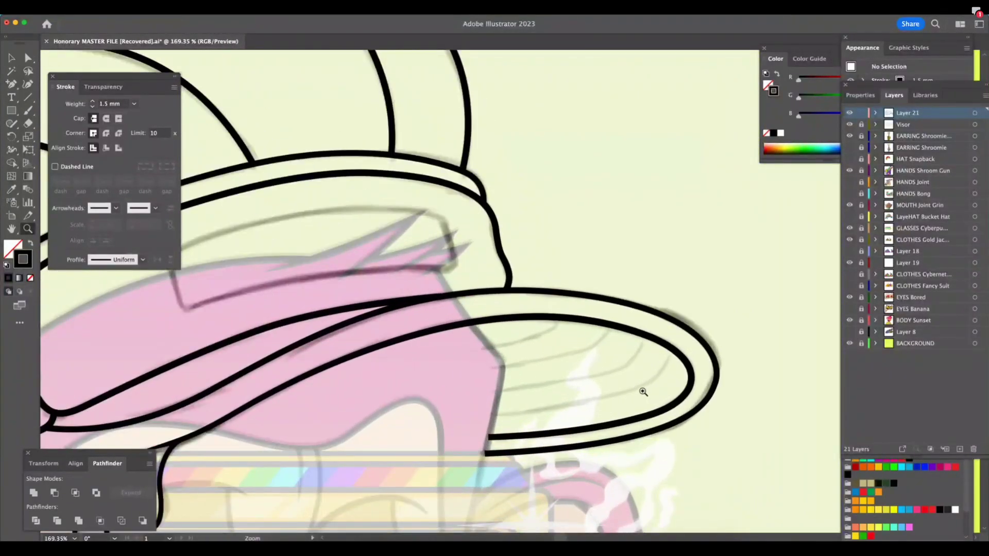
{"action": "scroll", "coordinate": [623, 401], "scroll_direction": "right", "scroll_amount": 2}
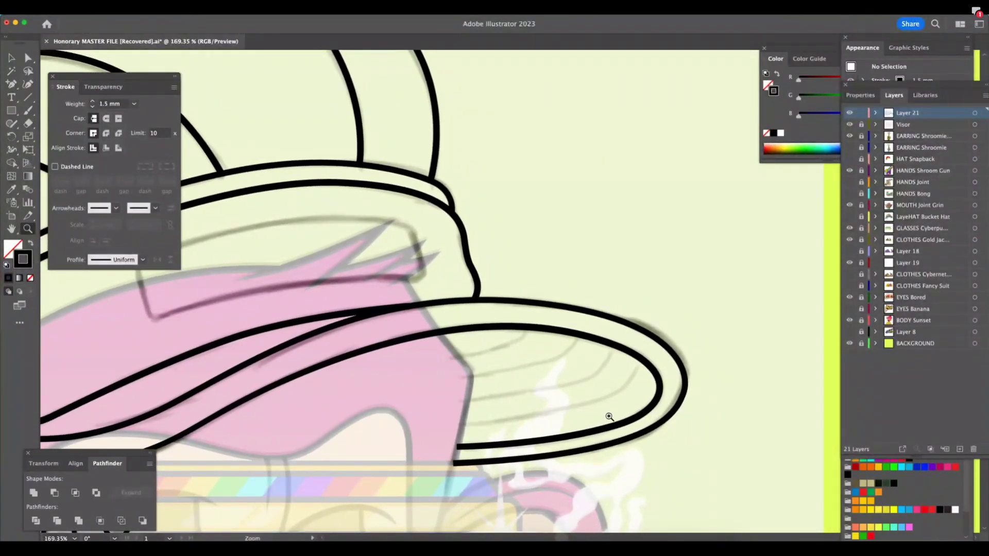
{"action": "left_click_drag", "start_coordinate": [610, 416], "coordinate": [633, 404]}
{"action": "left_click", "coordinate": [11, 83]}
{"action": "left_click_drag", "start_coordinate": [12, 83], "coordinate": [67, 88]}
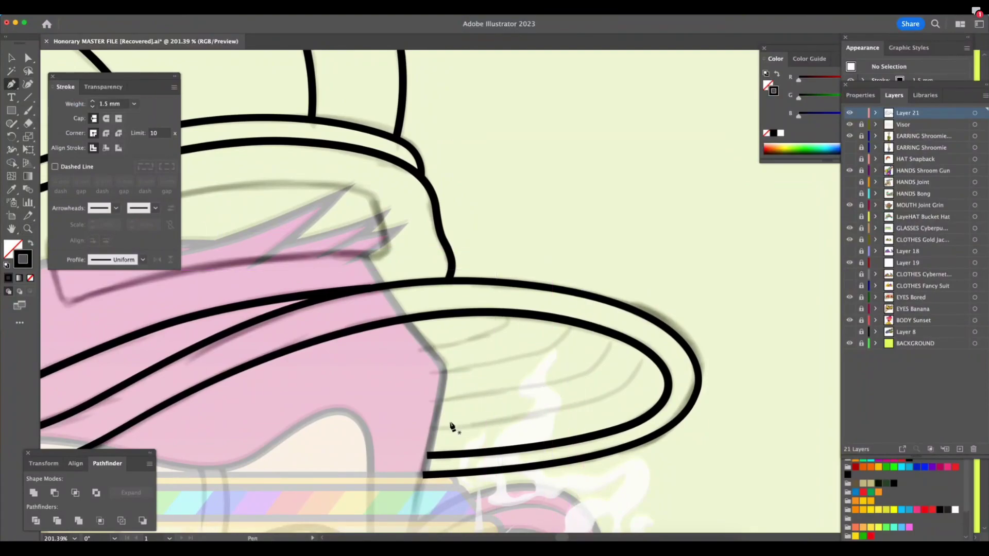
{"action": "left_click", "coordinate": [433, 427]}
{"action": "left_click_drag", "start_coordinate": [568, 408], "coordinate": [618, 397]}
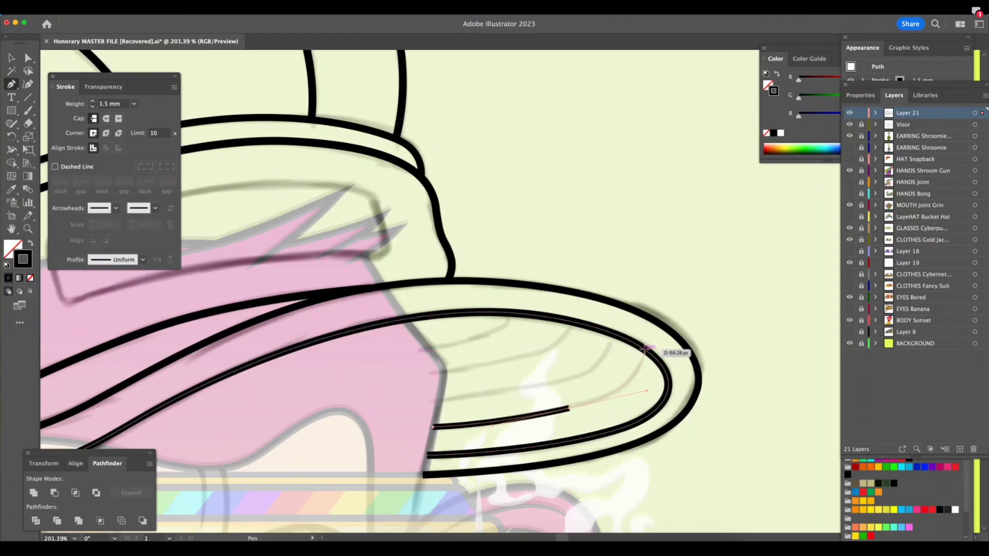
{"action": "key", "text": "super+z"}
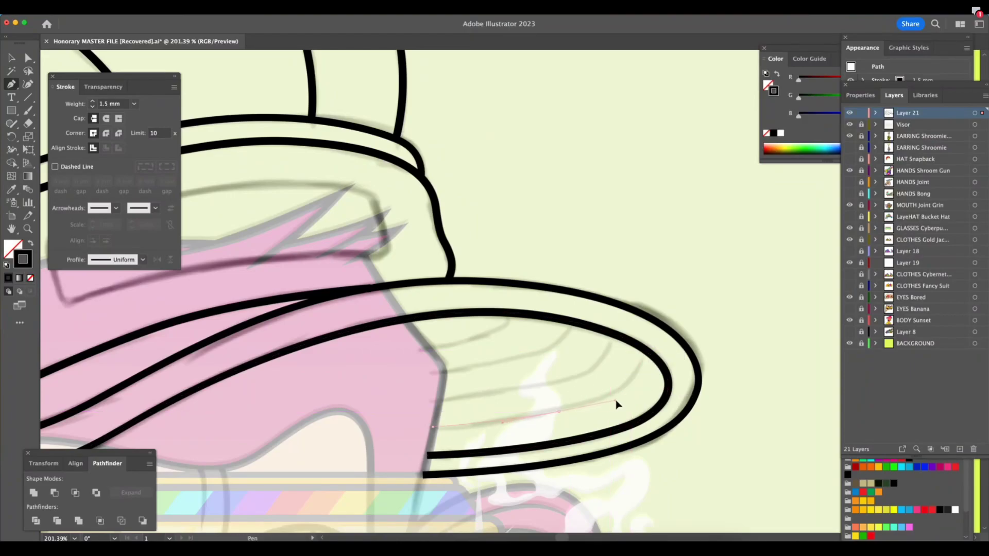
{"action": "left_click_drag", "start_coordinate": [615, 401], "coordinate": [621, 399]}
{"action": "left_click_drag", "start_coordinate": [643, 349], "coordinate": [643, 328]}
{"action": "key", "text": "a"}
Draw a second curved seam line above it under the brim and place its end anchor on the inner brim edge
{"action": "key", "text": "p"}
{"action": "left_click", "coordinate": [438, 399]}
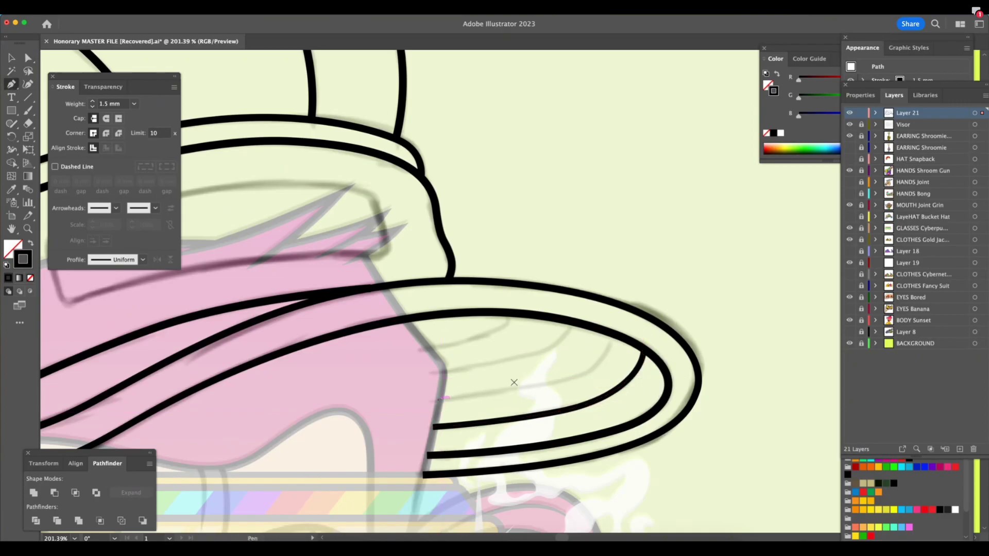
{"action": "left_click_drag", "start_coordinate": [564, 378], "coordinate": [649, 367]}
{"action": "left_click", "coordinate": [612, 335]}
{"action": "key", "text": "super+space"}
{"action": "key", "text": "a"}
{"action": "left_click_drag", "start_coordinate": [620, 320], "coordinate": [617, 318]}
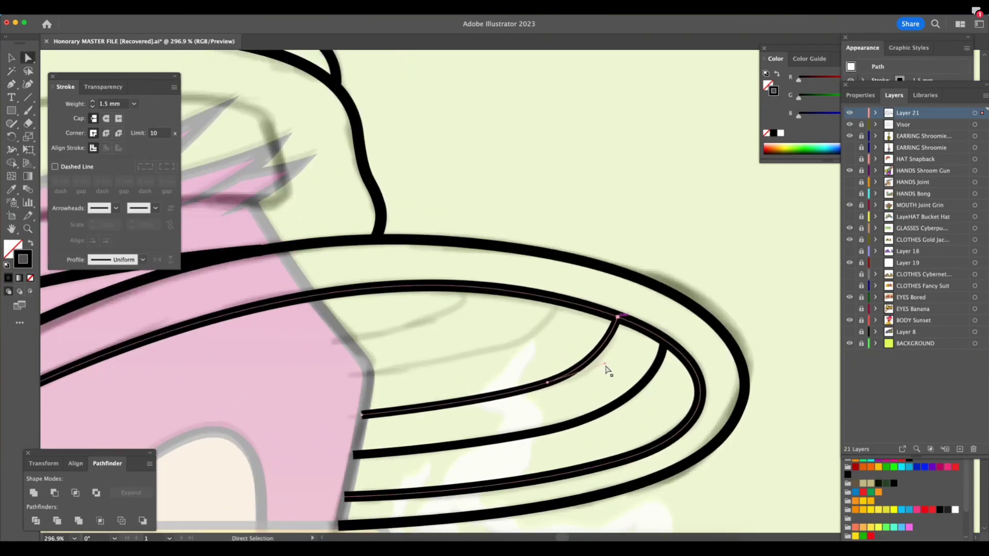
Draw the two remaining curved seam lines under the brim along the sketch, ending both on the inner brim edge
{"action": "key", "text": "p"}
{"action": "left_click", "coordinate": [369, 372]}
{"action": "left_click_drag", "start_coordinate": [547, 338], "coordinate": [548, 337]}
{"action": "left_click", "coordinate": [560, 300]}
{"action": "key", "text": "a"}
{"action": "key", "text": "p"}
{"action": "left_click", "coordinate": [340, 336]}
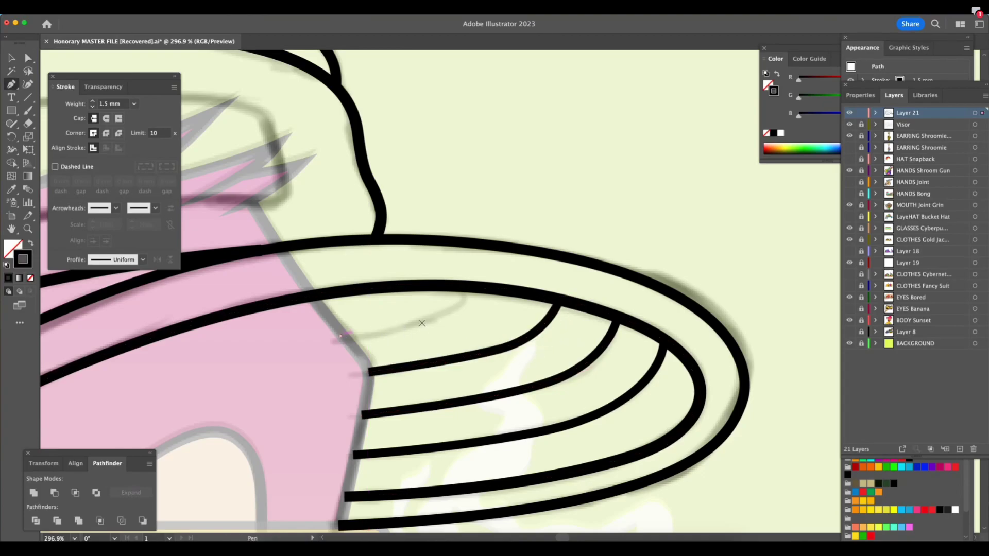
{"action": "mouse_move", "coordinate": [471, 306]}
{"action": "left_mouse_down"}
{"action": "mouse_move", "coordinate": [477, 329]}
{"action": "mouse_move", "coordinate": [561, 329]}
{"action": "mouse_move", "coordinate": [599, 351]}
{"action": "left_mouse_up"}
{"action": "left_click", "coordinate": [464, 286]}
Refine the brim seam curves, shifting the lowest line's end anchor and handle slightly outward, and deselect them
{"action": "key", "text": "z"}
{"action": "key", "text": "a"}
{"action": "left_click", "coordinate": [556, 330]}
{"action": "left_click", "coordinate": [544, 328]}
{"action": "left_click", "coordinate": [584, 345]}
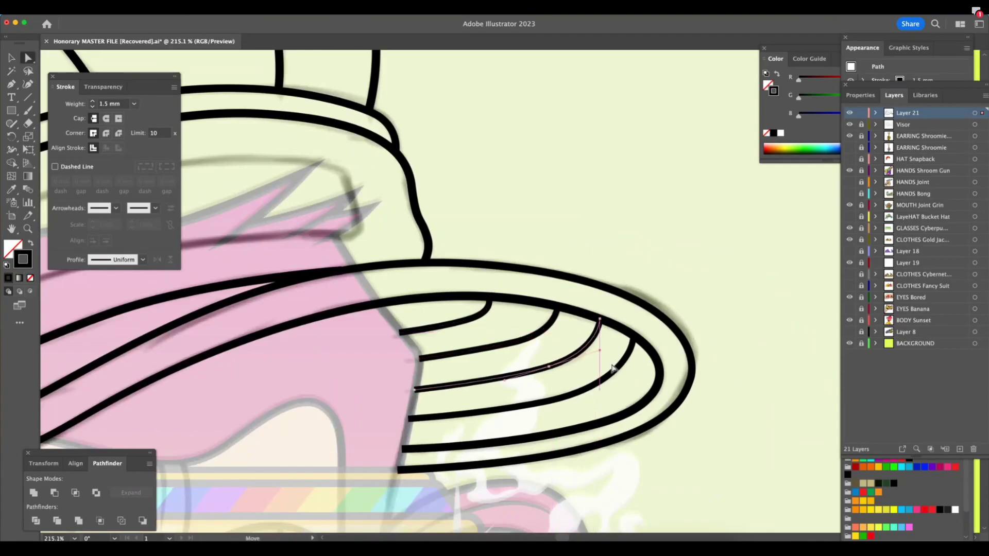
{"action": "left_click", "coordinate": [634, 336]}
{"action": "left_click_drag", "start_coordinate": [634, 336], "coordinate": [639, 338]}
{"action": "left_click_drag", "start_coordinate": [610, 389], "coordinate": [617, 388]}
{"action": "key", "text": "z"}
{"action": "left_click_drag", "start_coordinate": [725, 445], "coordinate": [547, 465]}
{"action": "scroll", "coordinate": [700, 461], "scroll_direction": "right", "scroll_amount": 5}
{"action": "scroll", "coordinate": [700, 461], "scroll_direction": "down", "scroll_amount": 2}
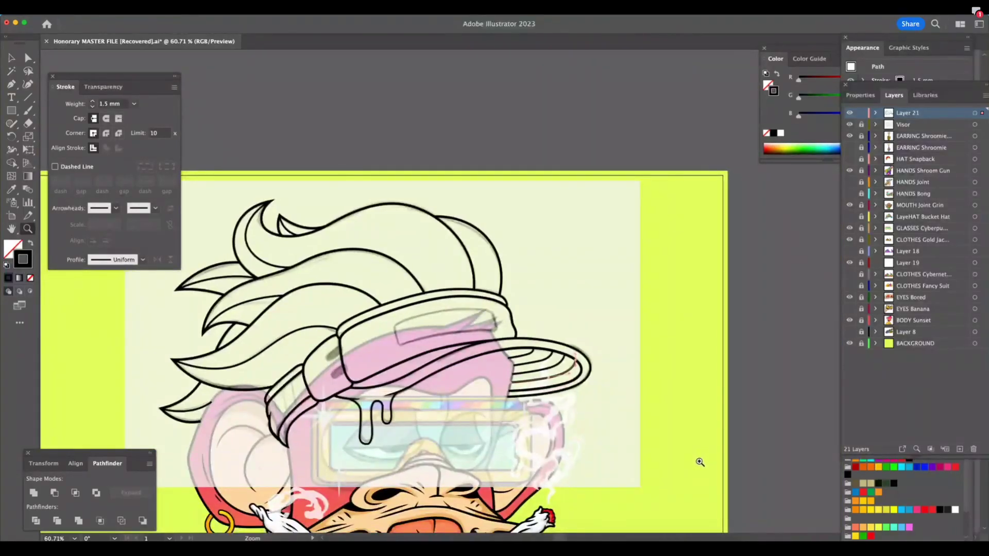
{"action": "scroll", "coordinate": [558, 457], "scroll_direction": "down", "scroll_amount": 2}
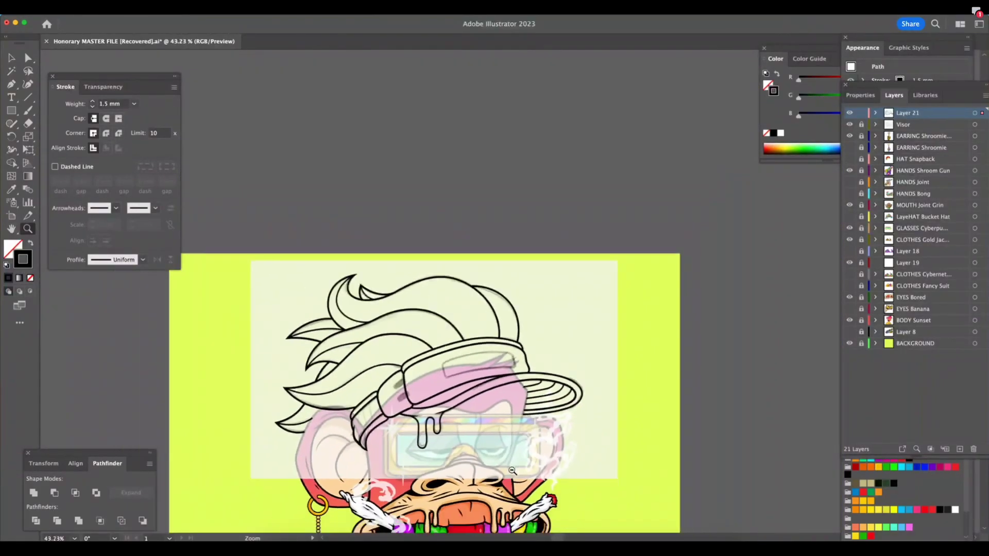
{"action": "scroll", "coordinate": [513, 471], "scroll_direction": "down", "scroll_amount": 1}
{"action": "key", "text": "a"}
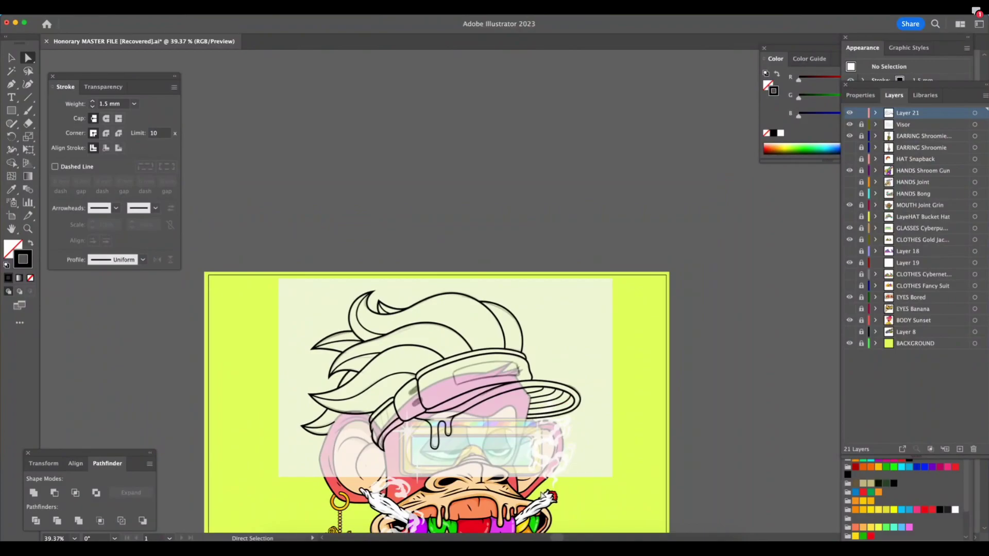
Draw two curved seam lines across the visor's back strap with the Pen tool, from its upper band line to its lower one
{"action": "key", "text": "z"}
{"action": "left_click_drag", "start_coordinate": [390, 431], "coordinate": [515, 425]}
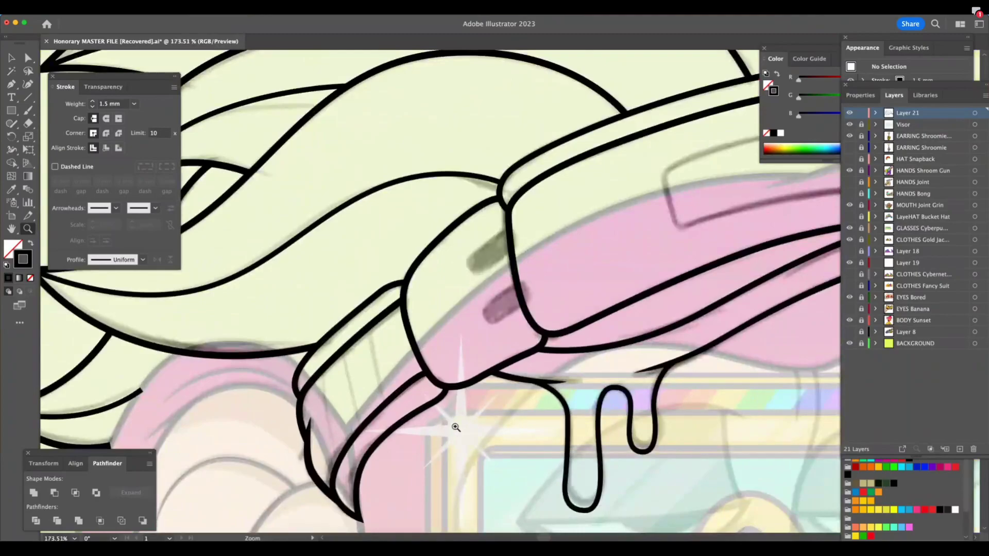
{"action": "left_click", "coordinate": [456, 428]}
{"action": "key", "text": "p"}
{"action": "left_click", "coordinate": [344, 263]}
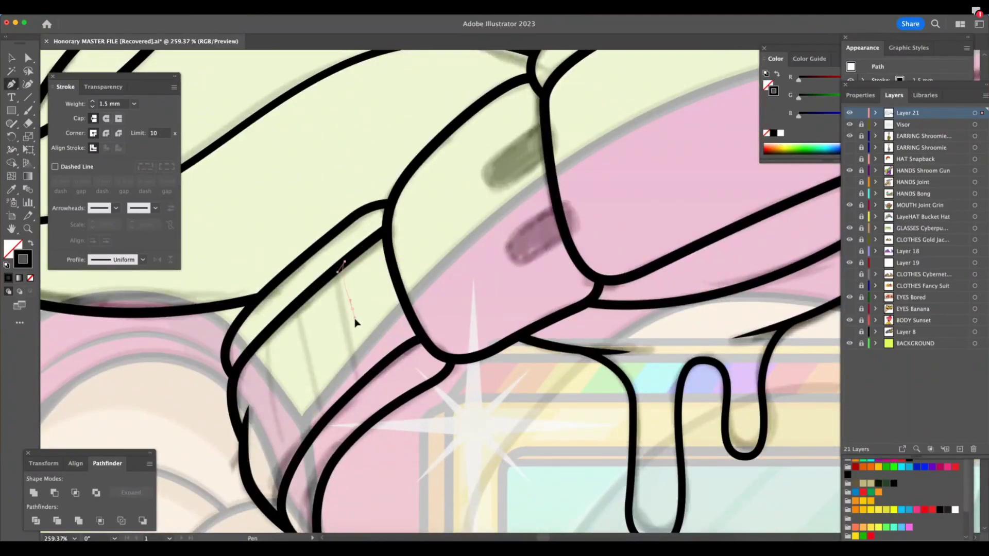
{"action": "left_click_drag", "start_coordinate": [353, 324], "coordinate": [355, 343]}
{"action": "left_click", "coordinate": [372, 370]}
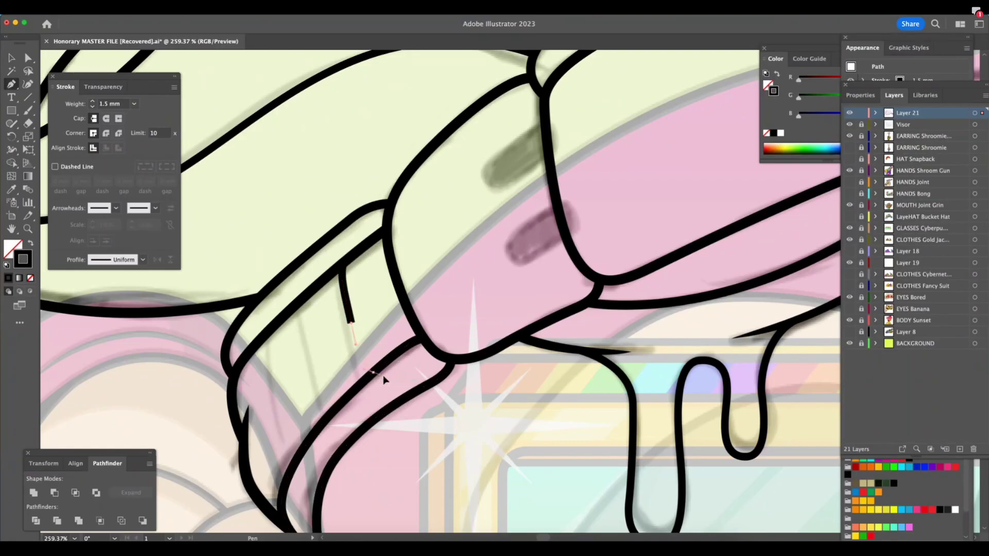
{"action": "left_click", "coordinate": [430, 379], "text": "ctrl"}
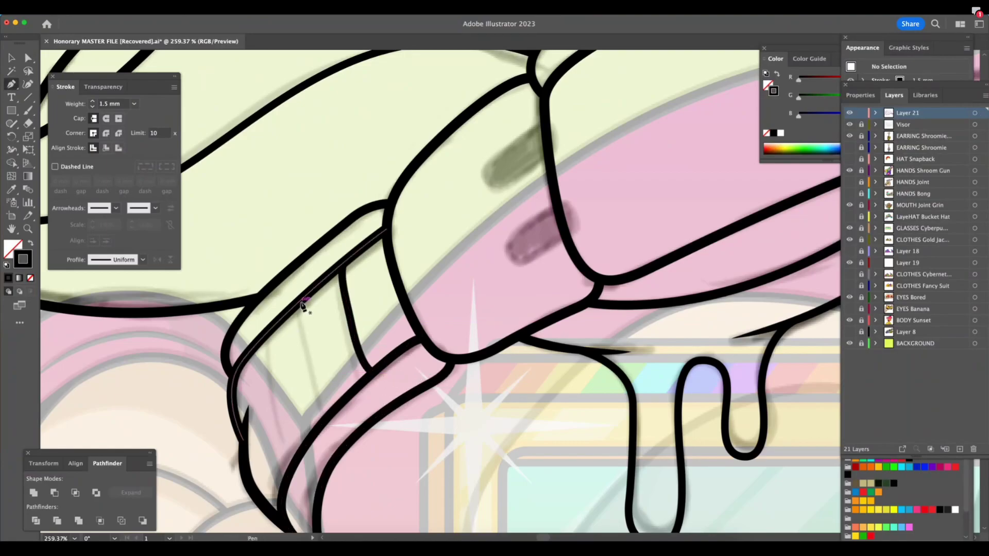
{"action": "left_click_drag", "start_coordinate": [300, 352], "coordinate": [304, 371]}
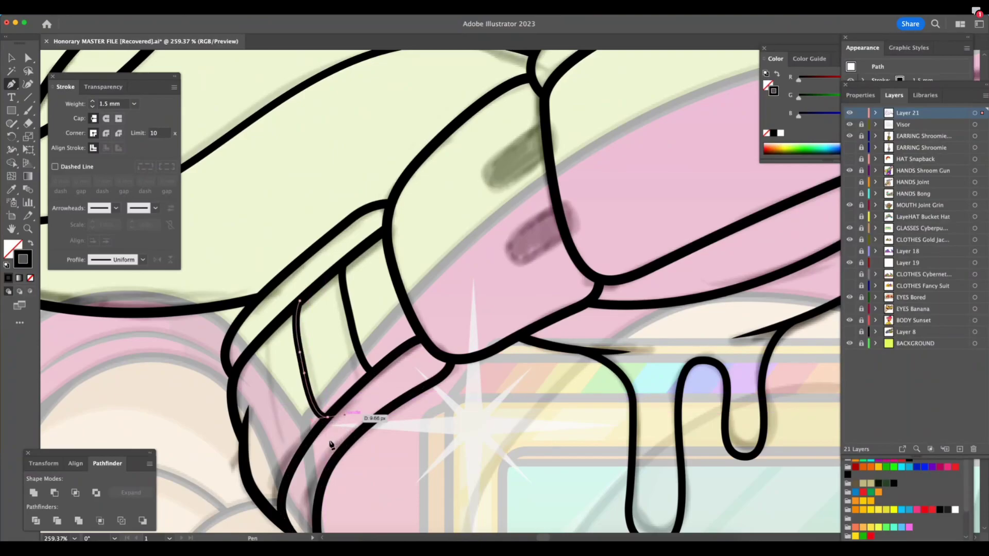
{"action": "left_click", "coordinate": [320, 454], "text": "ctrl"}
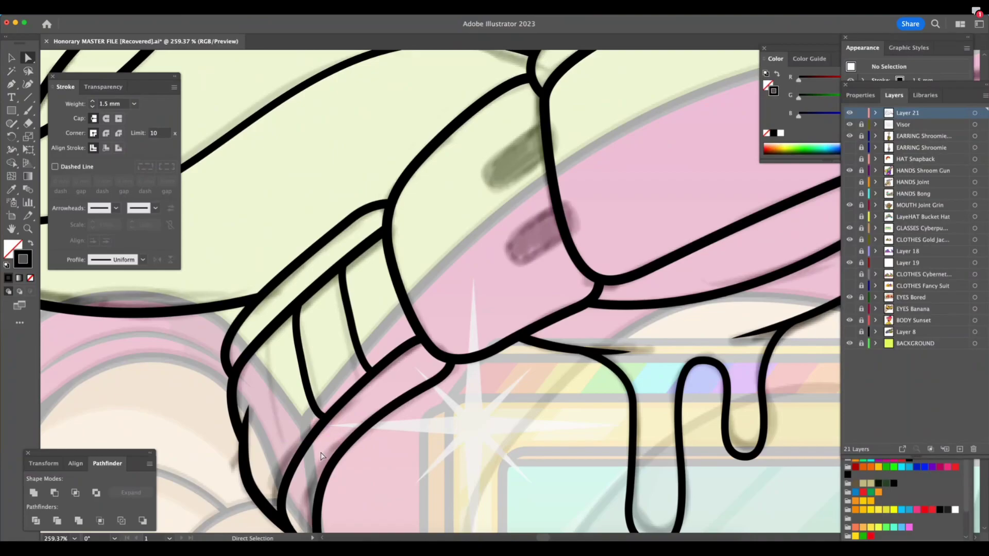
Draw a third curved seam line across the back strap near its lower end with the Pen tool and deselect it
{"action": "key", "text": "p"}
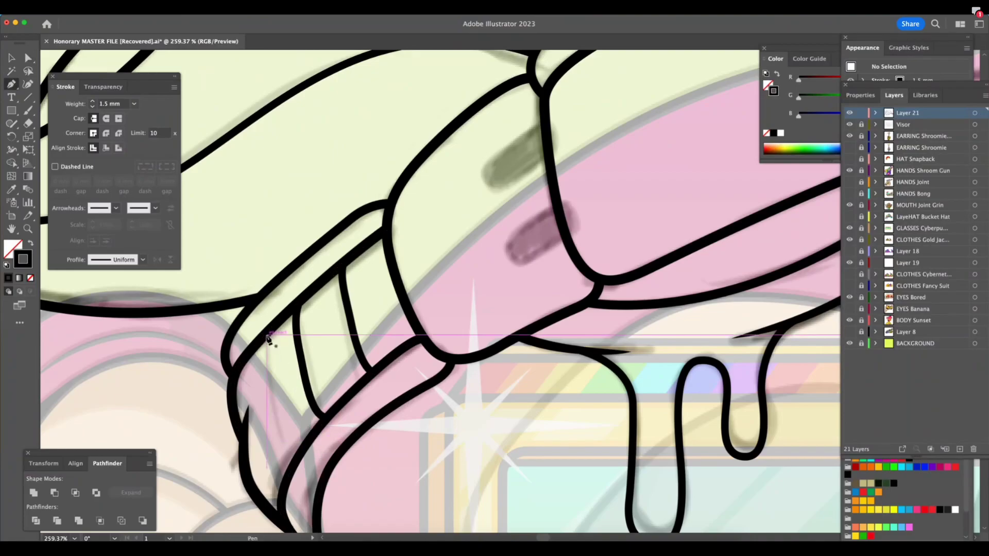
{"action": "left_click_drag", "start_coordinate": [262, 340], "coordinate": [256, 344]}
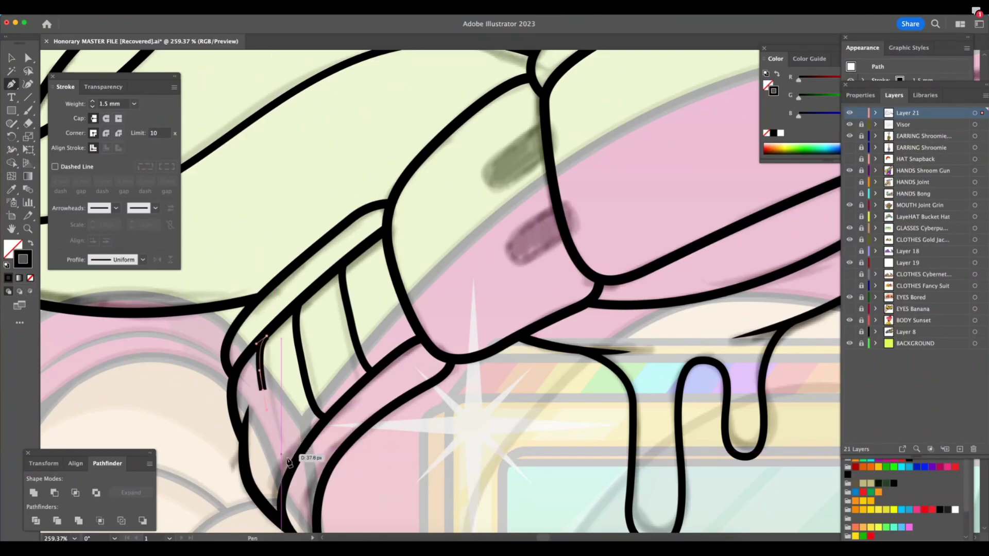
{"action": "left_click_drag", "start_coordinate": [295, 466], "coordinate": [296, 467]}
{"action": "left_click", "coordinate": [307, 467], "text": "ctrl"}
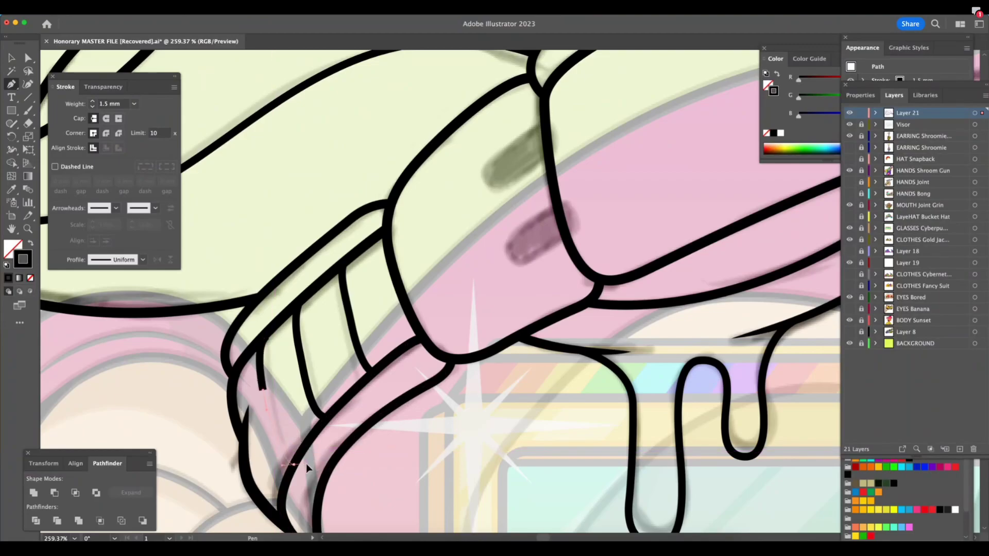
Refine the third strap seam line by shifting its top anchor up onto the upper band line and adjusting its curve
{"action": "key", "text": "z"}
{"action": "left_click", "coordinate": [291, 440]}
{"action": "left_click_drag", "start_coordinate": [312, 426], "coordinate": [311, 425]}
{"action": "key", "text": "a"}
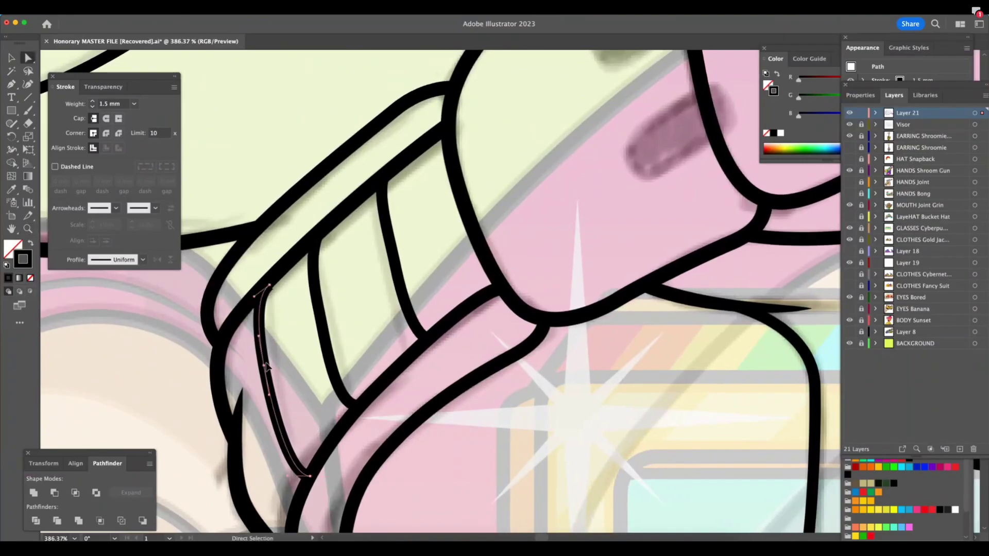
{"action": "left_click", "coordinate": [264, 365]}
{"action": "left_click_drag", "start_coordinate": [270, 285], "coordinate": [270, 281]}
{"action": "left_click_drag", "start_coordinate": [264, 366], "coordinate": [265, 359]}
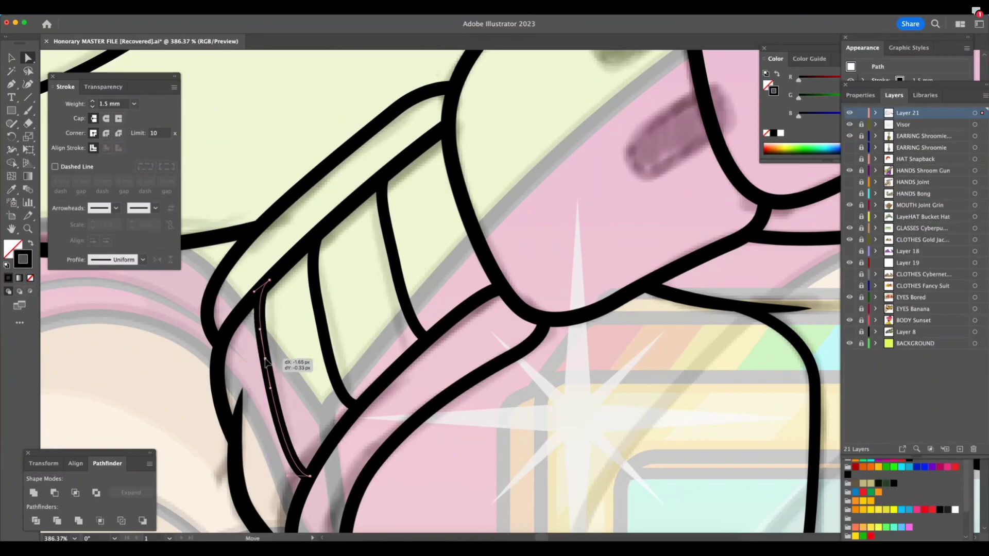
Adjust the upper end of the middle strap seam line and select the seam line nearest the visor front
{"action": "left_click", "coordinate": [356, 405]}
{"action": "left_click_drag", "start_coordinate": [317, 235], "coordinate": [307, 251]}
{"action": "key", "text": "z"}
{"action": "key", "text": "v"}
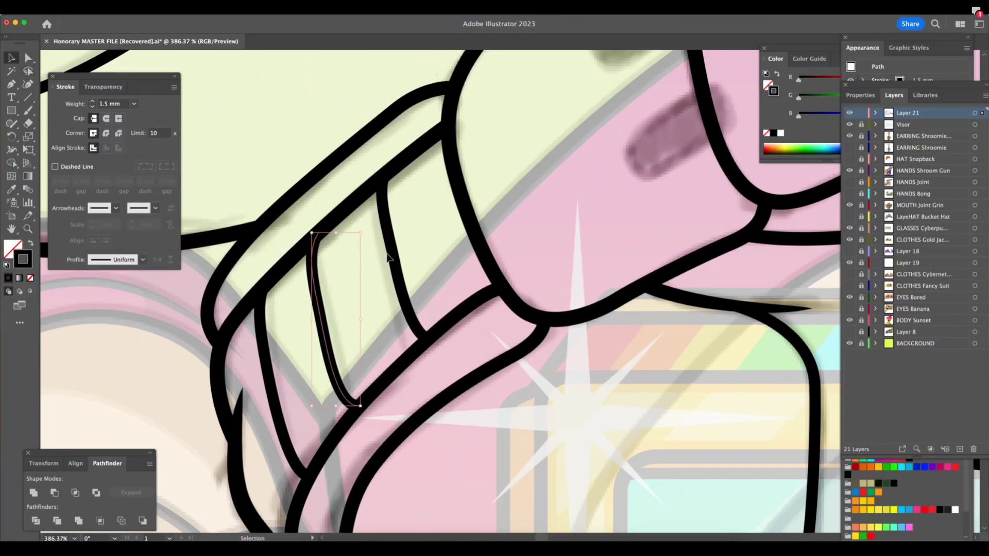
{"action": "left_click", "coordinate": [395, 263]}
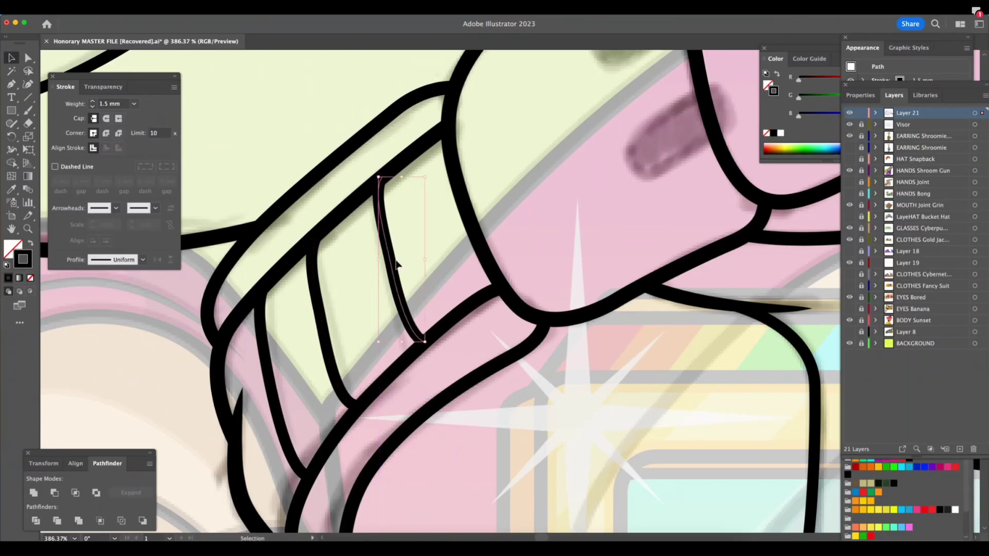
Examine the strap seams, drips and overall hair and visor line art at different zoom levels
{"action": "key", "text": "z"}
{"action": "scroll", "coordinate": [555, 330], "scroll_direction": "down", "scroll_amount": 5}
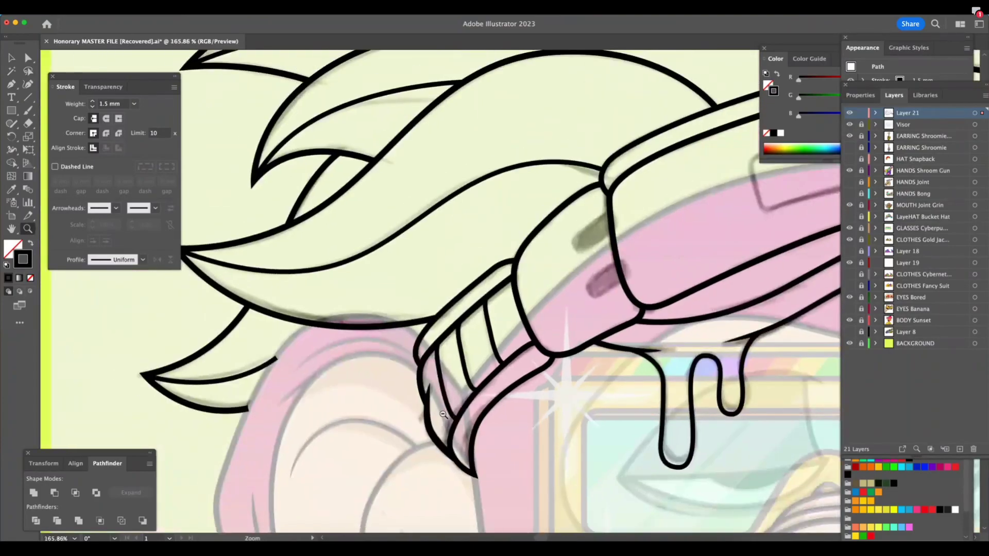
{"action": "scroll", "coordinate": [554, 370], "scroll_direction": "right", "scroll_amount": 4}
{"action": "left_click", "coordinate": [480, 403]}
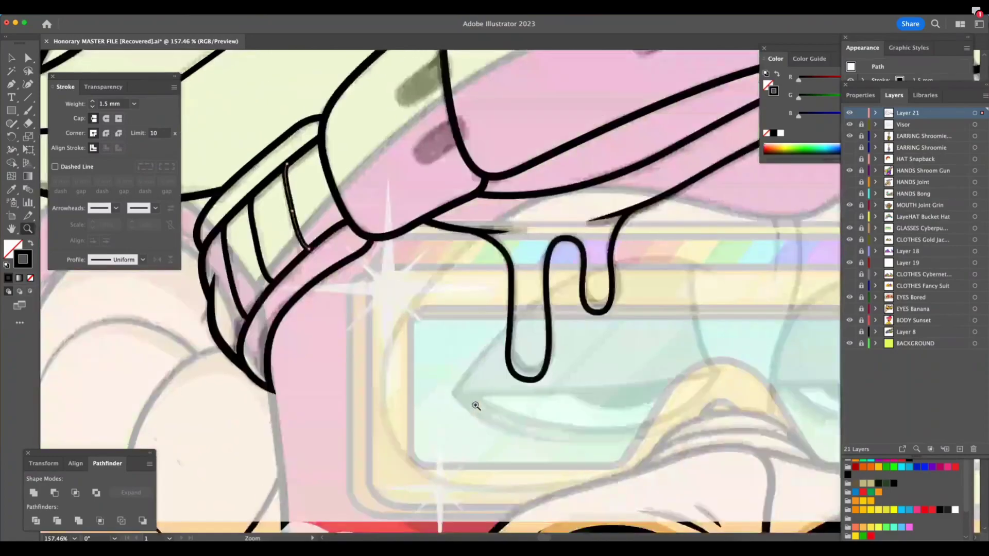
{"action": "scroll", "coordinate": [555, 379], "scroll_direction": "down", "scroll_amount": 4}
{"action": "scroll", "coordinate": [548, 394], "scroll_direction": "up", "scroll_amount": 1}
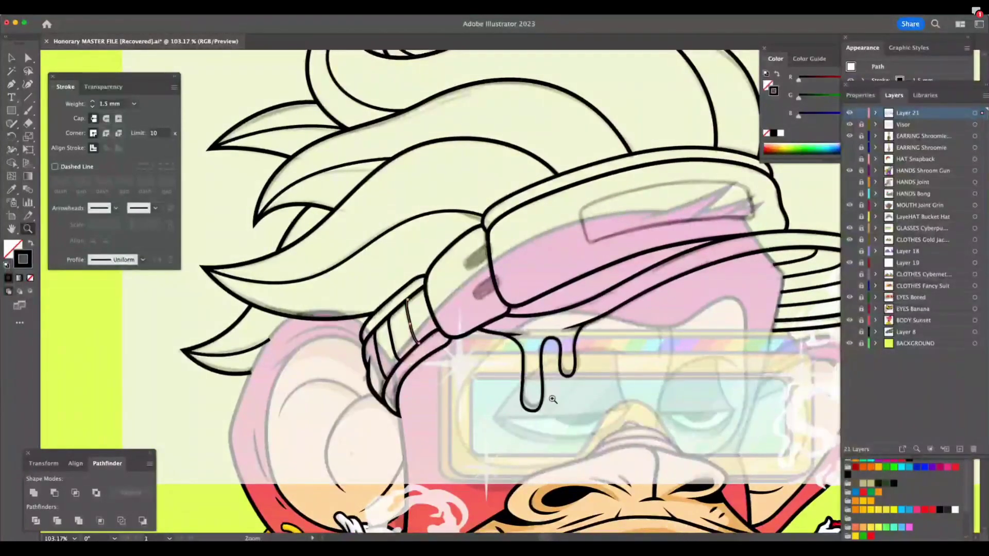
{"action": "scroll", "coordinate": [597, 376], "scroll_direction": "down", "scroll_amount": 1}
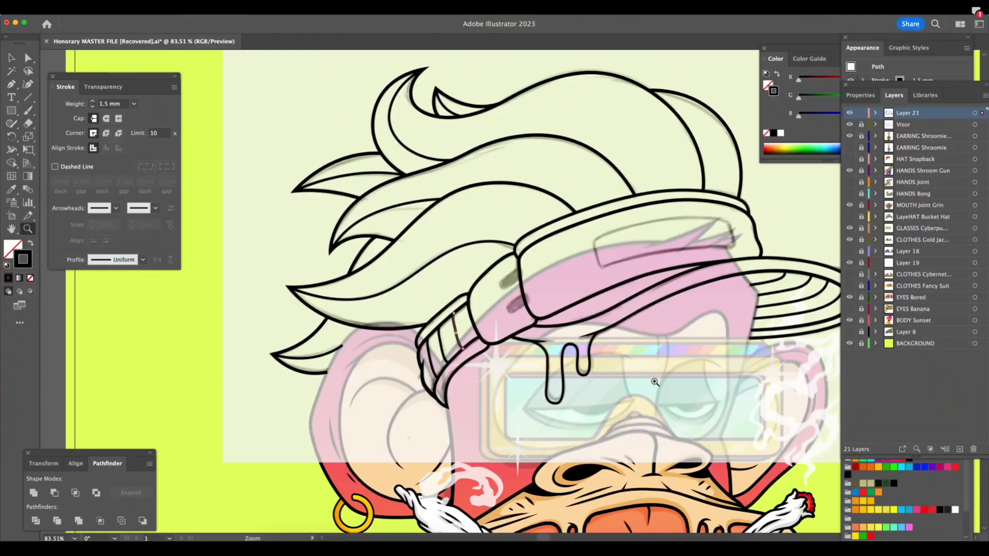
{"action": "left_click_drag", "start_coordinate": [655, 381], "coordinate": [632, 394]}
{"action": "left_click_drag", "start_coordinate": [765, 256], "coordinate": [805, 275]}
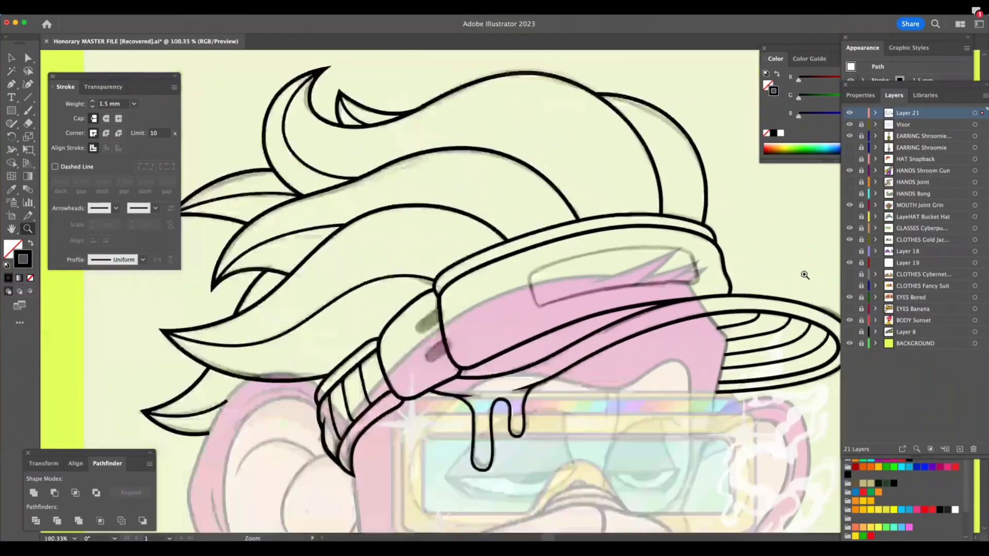
Draw the lower edge of the visor's front panel as a curved line along the sketch and adjust its curve
{"action": "left_click_drag", "start_coordinate": [718, 256], "coordinate": [753, 282]}
{"action": "key", "text": "p"}
{"action": "left_click", "coordinate": [683, 308]}
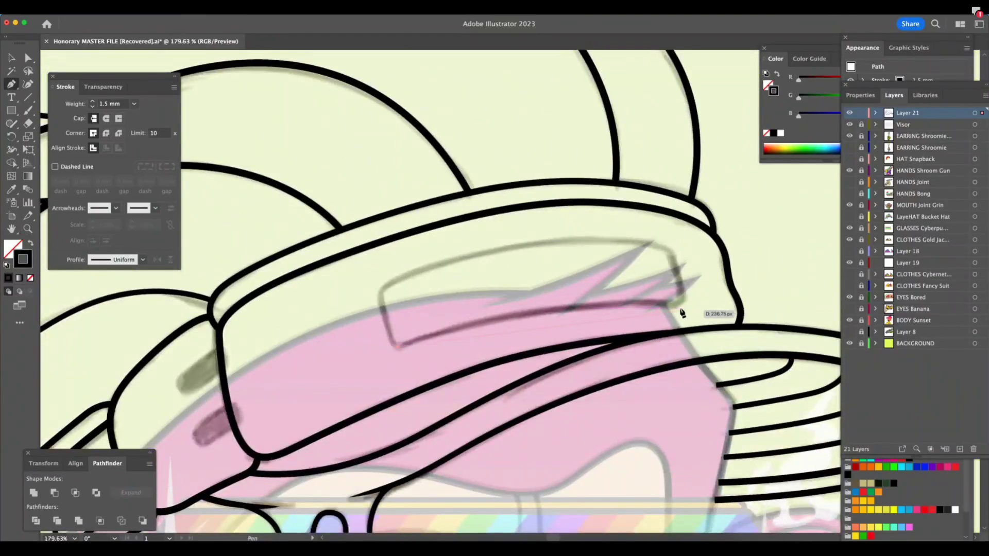
{"action": "left_click_drag", "start_coordinate": [805, 320], "coordinate": [806, 320]}
{"action": "key", "text": "a"}
{"action": "left_click_drag", "start_coordinate": [684, 307], "coordinate": [684, 304]}
{"action": "mouse_move", "coordinate": [565, 297]}
{"action": "left_mouse_down"}
{"action": "mouse_move", "coordinate": [516, 303]}
{"action": "mouse_move", "coordinate": [562, 283]}
{"action": "left_mouse_up"}
Copy the curved line up to form the panel's upper edge and connect both ends with straight sides
{"action": "key", "text": "v"}
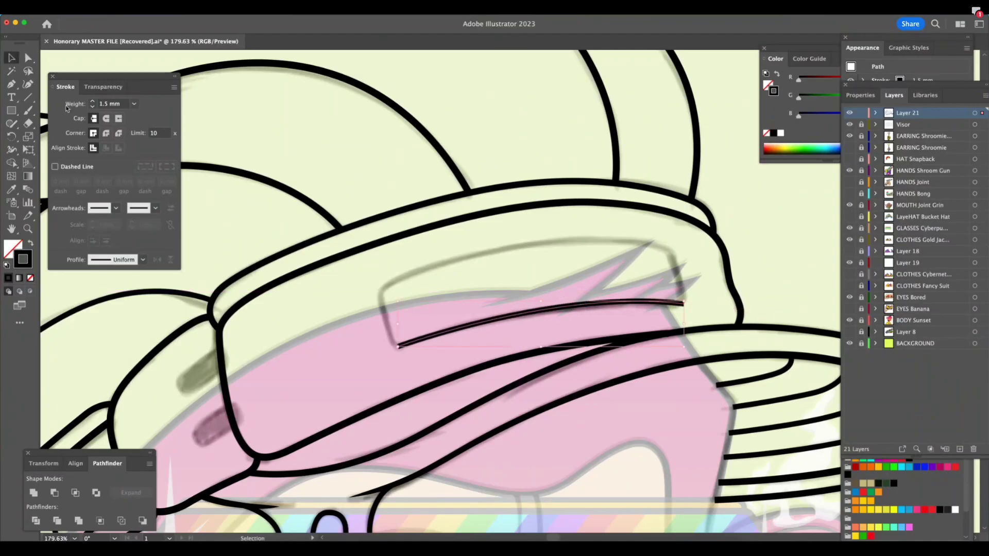
{"action": "left_click_drag", "start_coordinate": [639, 304], "coordinate": [659, 244]}
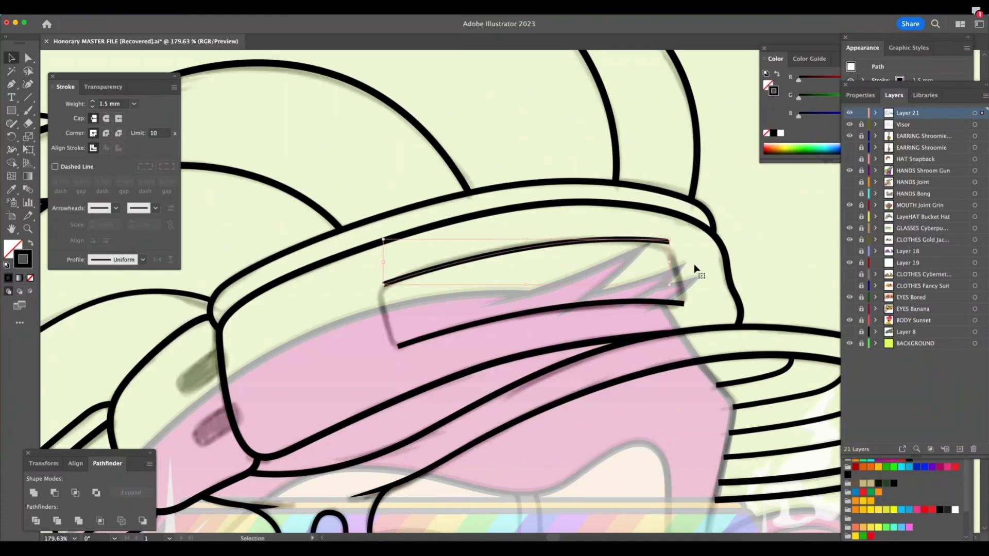
{"action": "key", "text": "p"}
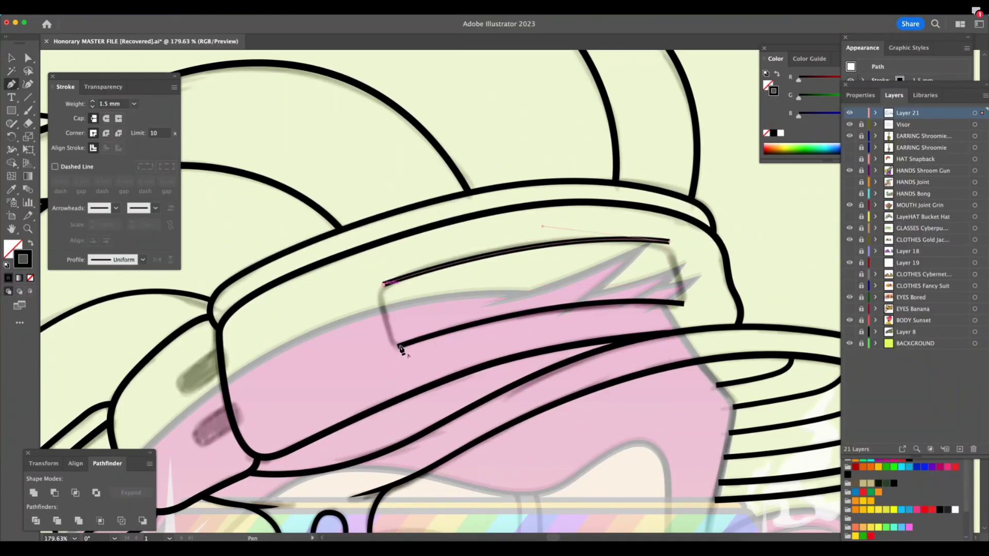
{"action": "left_click", "coordinate": [398, 346]}
{"action": "left_click", "coordinate": [670, 241]}
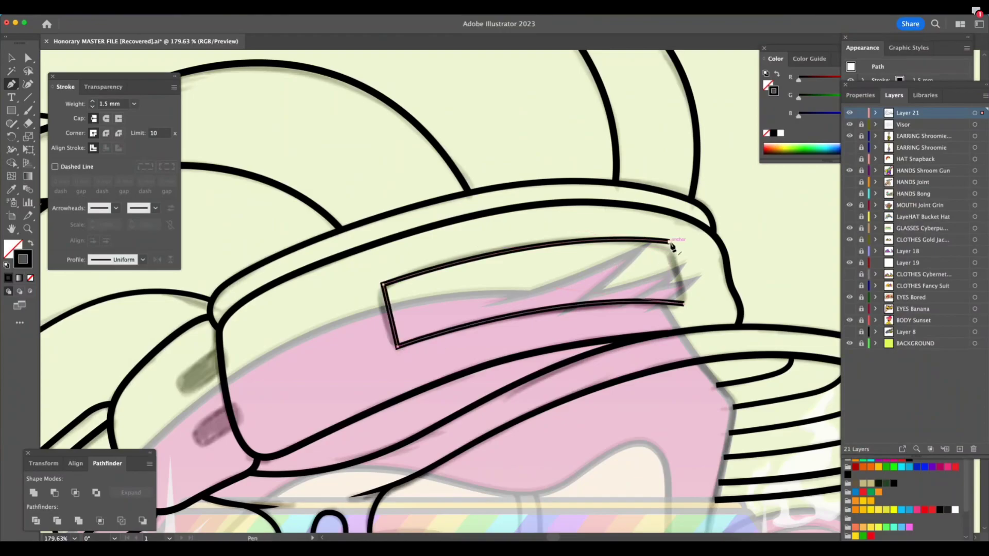
{"action": "left_click", "coordinate": [685, 303]}
Lower the front panel's upper right corner anchor slightly and reshape the upper edge with its curve handle
{"action": "key", "text": "super+space"}
{"action": "left_click_drag", "start_coordinate": [676, 228], "coordinate": [743, 254]}
{"action": "key", "text": "a"}
{"action": "left_click_drag", "start_coordinate": [666, 250], "coordinate": [667, 255]}
{"action": "left_click_drag", "start_coordinate": [464, 230], "coordinate": [452, 227]}
{"action": "left_click_drag", "start_coordinate": [666, 256], "coordinate": [668, 263]}
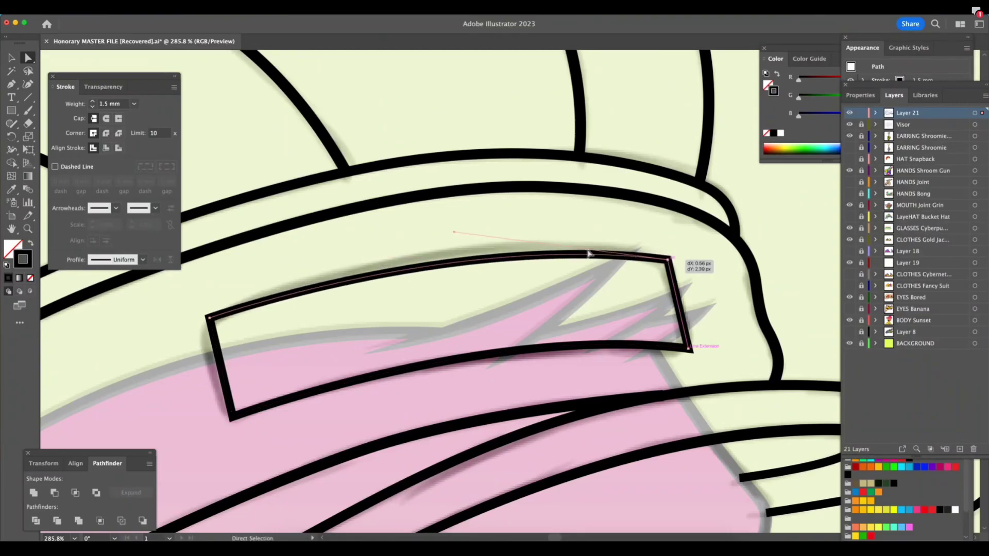
{"action": "left_click_drag", "start_coordinate": [454, 232], "coordinate": [450, 229]}
Slightly round the corners of the visor's front panel outline and deselect it
{"action": "key", "text": "v"}
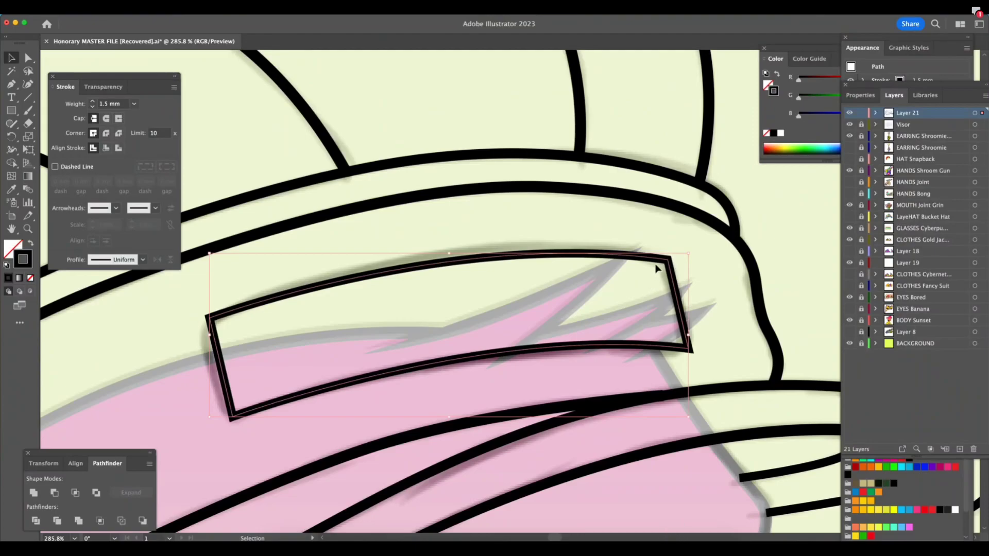
{"action": "left_click", "coordinate": [686, 271]}
{"action": "left_click", "coordinate": [671, 259]}
{"action": "key", "text": "a"}
{"action": "mouse_move", "coordinate": [663, 276]}
{"action": "left_mouse_down"}
{"action": "mouse_move", "coordinate": [653, 279]}
{"action": "mouse_move", "coordinate": [669, 278]}
{"action": "left_mouse_up"}
{"action": "left_click", "coordinate": [725, 320]}
Examine the complete hair and visor line art against the character, with the interface panels hidden and shown
{"action": "key", "text": "z"}
{"action": "left_click_drag", "start_coordinate": [714, 334], "coordinate": [576, 349]}
{"action": "scroll", "coordinate": [690, 308], "scroll_direction": "right", "scroll_amount": 5}
{"action": "scroll", "coordinate": [690, 309], "scroll_direction": "down", "scroll_amount": 3}
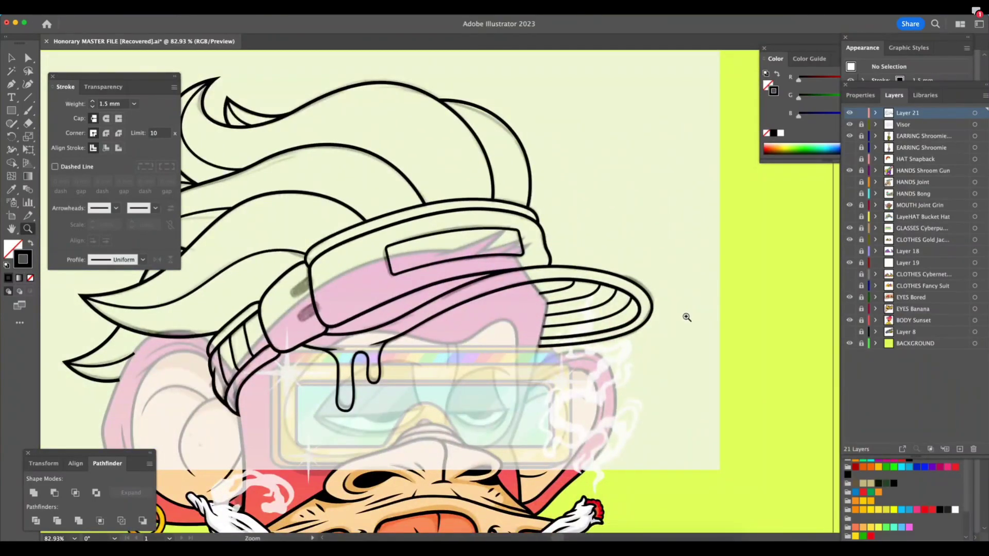
{"action": "left_click_drag", "start_coordinate": [681, 323], "coordinate": [702, 328]}
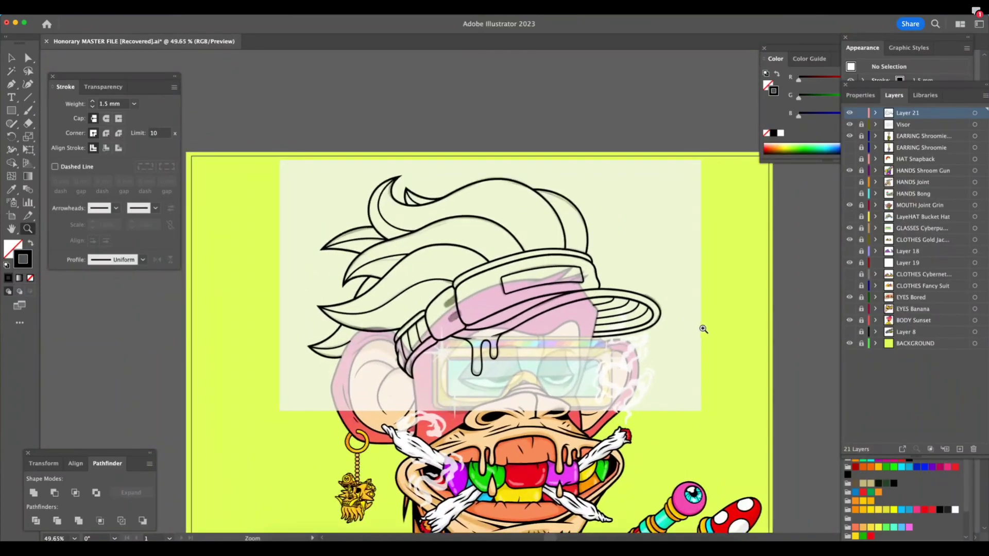
{"action": "key", "text": "Tab"}
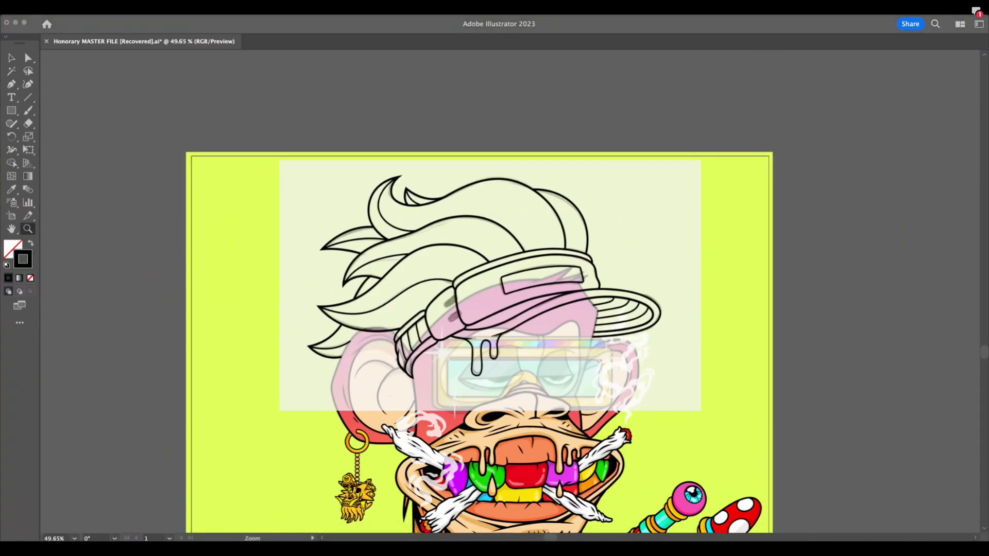
{"action": "key", "text": "Tab"}
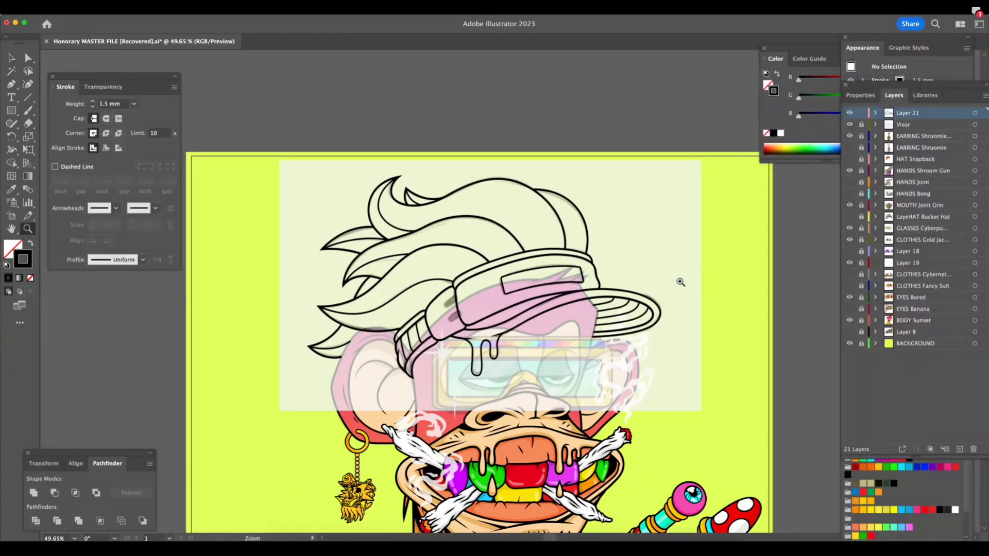
{"action": "left_click_drag", "start_coordinate": [548, 264], "coordinate": [564, 281]}
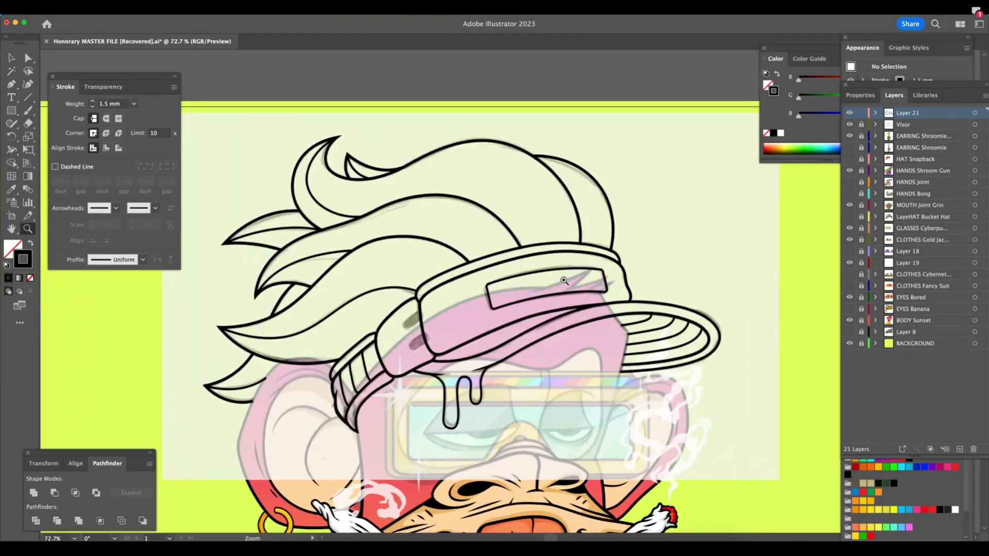
{"action": "left_click_drag", "start_coordinate": [535, 387], "coordinate": [526, 380]}
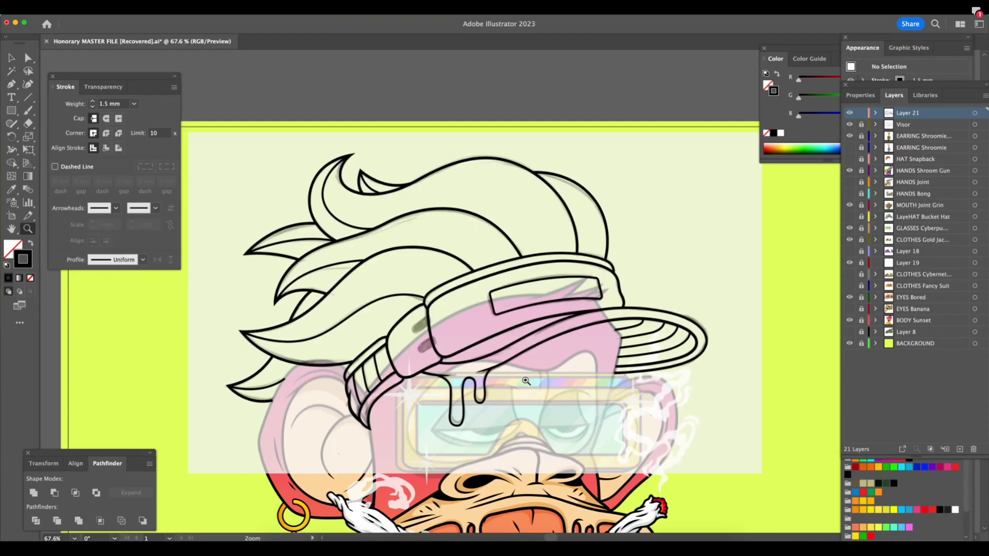
{"action": "left_click_drag", "start_coordinate": [691, 334], "coordinate": [674, 337]}
{"action": "scroll", "coordinate": [694, 327], "scroll_direction": "right", "scroll_amount": 4}
Save the file and show the EARRING Shroomie layer in place of the currently visible Shroomie earring layer
{"action": "key", "text": "a"}
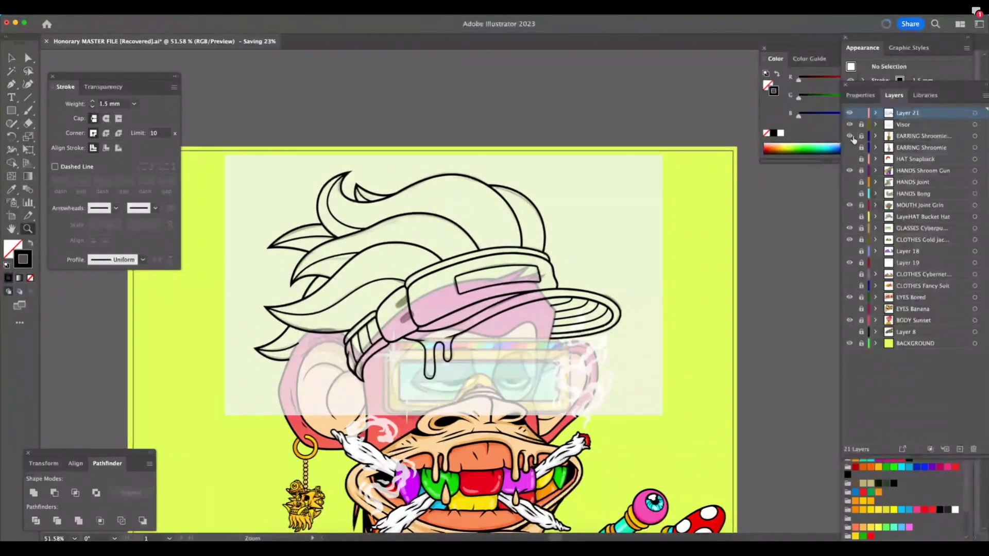
{"action": "left_click", "coordinate": [850, 149]}
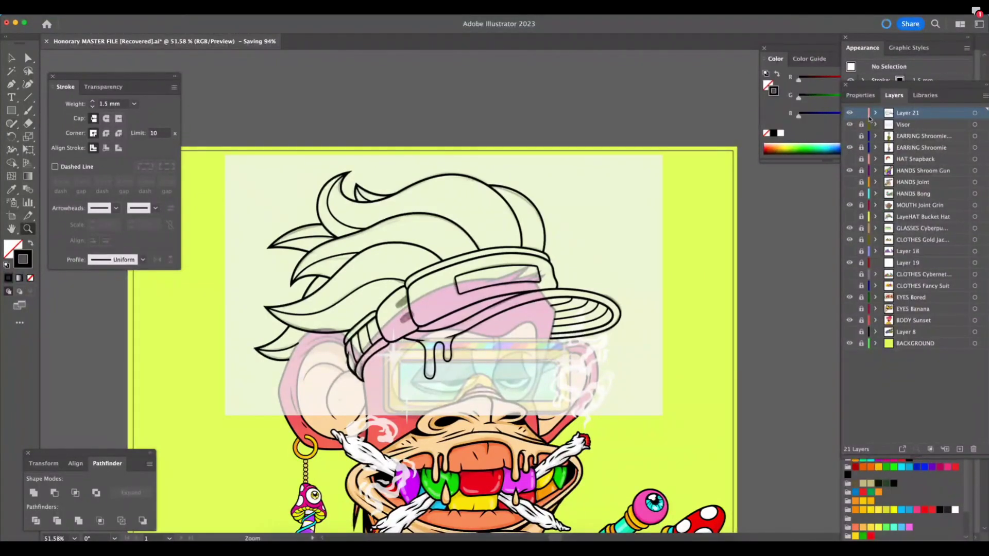
Lock Layer 21 and create a new layer directly above the Visor layer
{"action": "left_click", "coordinate": [897, 126]}
{"action": "left_click", "coordinate": [958, 449]}
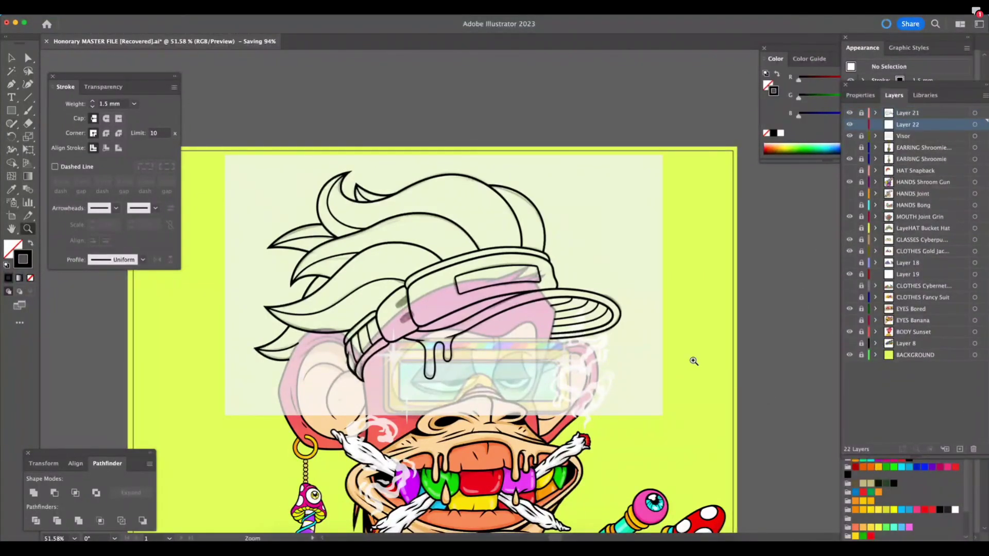
Check the line art with the Visor sketch layer hidden, and show the sketch layer again
{"action": "scroll", "coordinate": [447, 292], "scroll_direction": "up", "scroll_amount": 2}
{"action": "scroll", "coordinate": [447, 292], "scroll_direction": "up", "scroll_amount": 3}
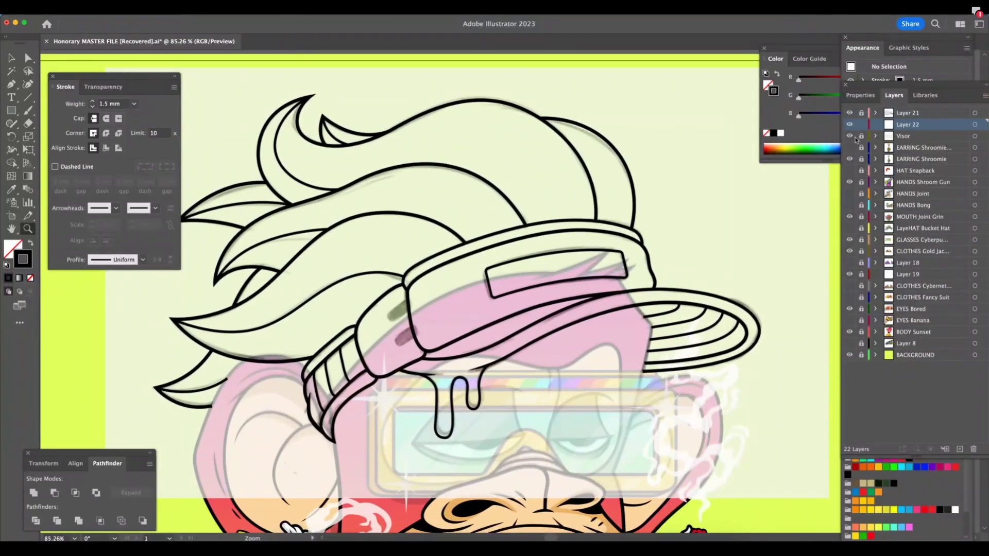
{"action": "left_click", "coordinate": [849, 136]}
{"action": "left_click_drag", "start_coordinate": [725, 302], "coordinate": [683, 291]}
{"action": "left_click", "coordinate": [849, 136]}
Swap fill and stroke to get a stroke-free fill, and set the fill to the aqua green swatch
{"action": "scroll", "coordinate": [684, 291], "scroll_direction": "up", "scroll_amount": 6}
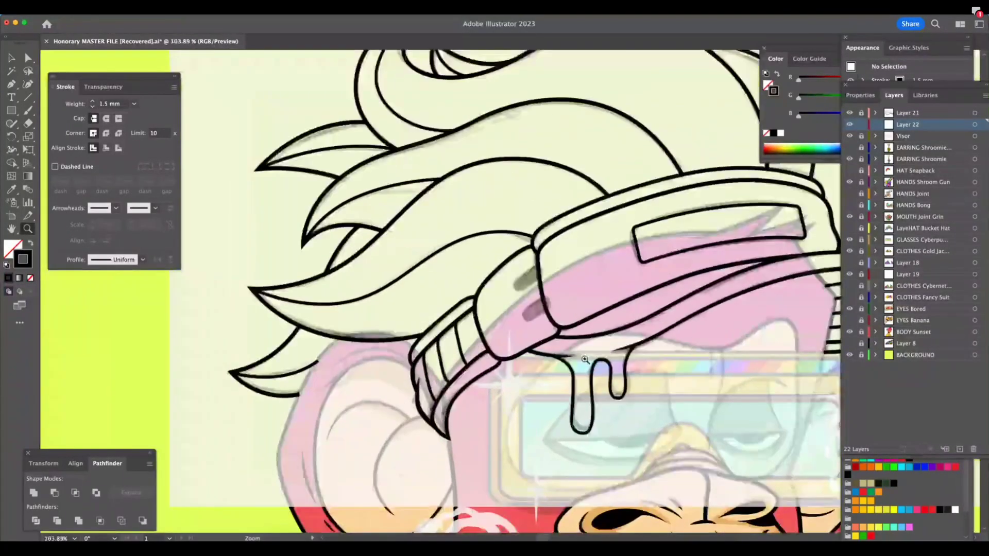
{"action": "scroll", "coordinate": [340, 468], "scroll_direction": "up", "scroll_amount": 1}
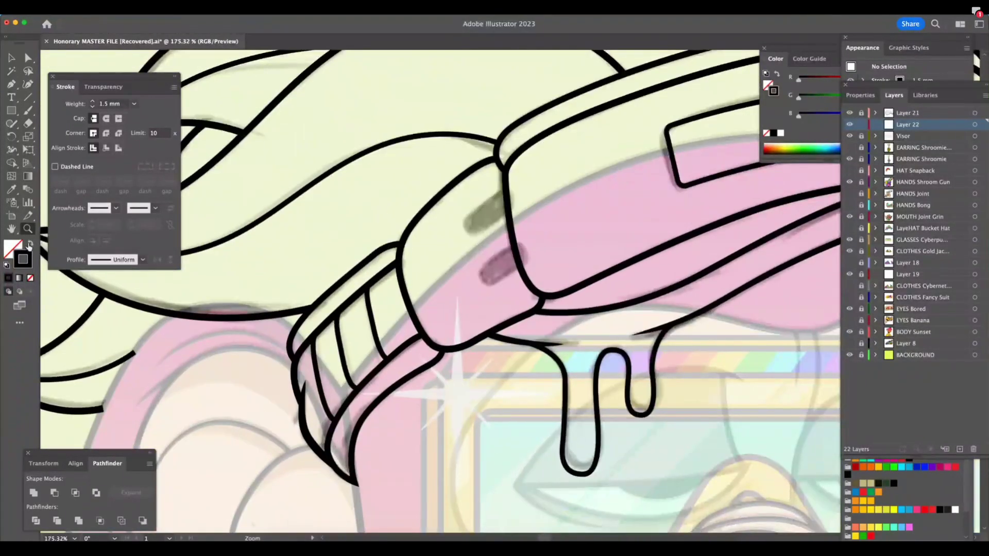
{"action": "left_click", "coordinate": [30, 246]}
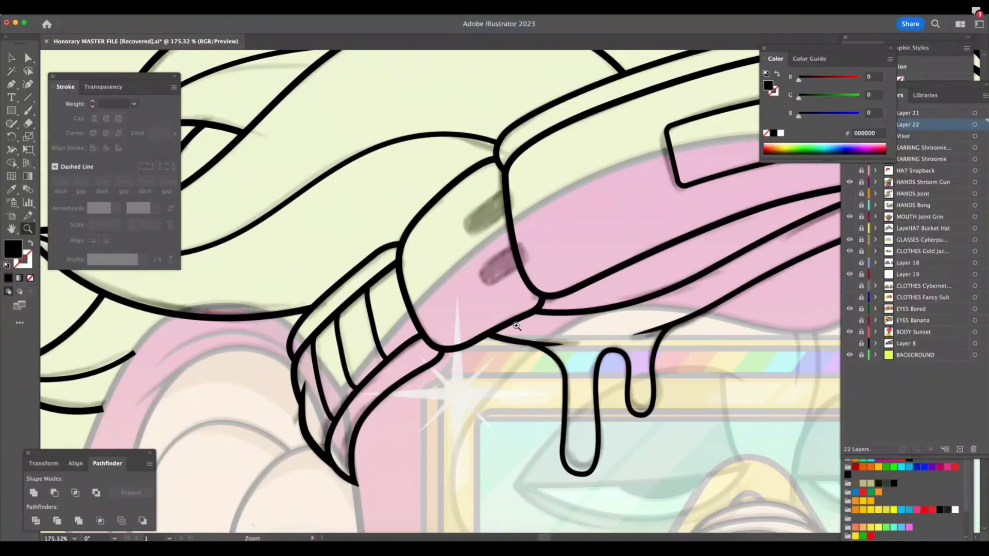
{"action": "left_click", "coordinate": [894, 528]}
Draw a closed aqua green Pen shape filling the lower edge band of the visor's back strap
{"action": "key", "text": "p"}
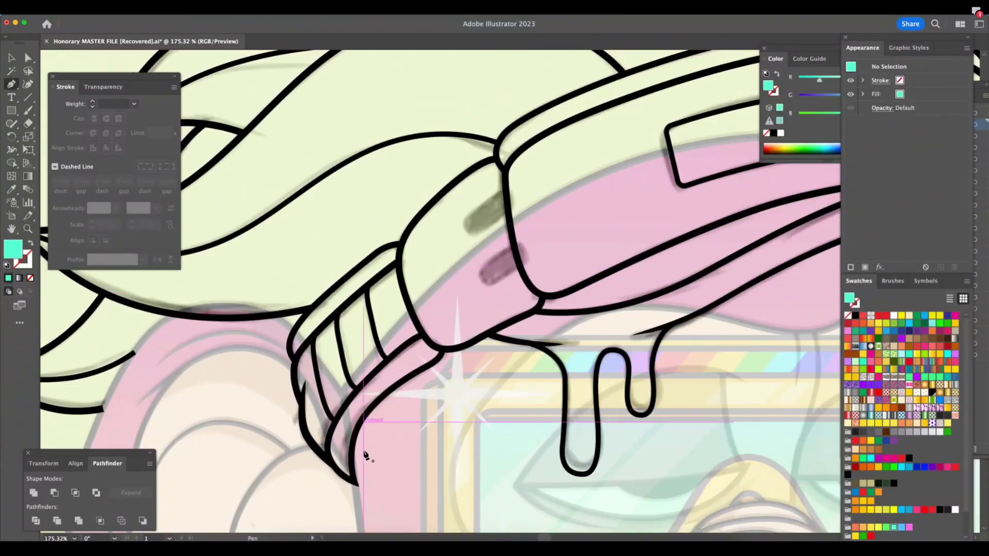
{"action": "left_click", "coordinate": [354, 482]}
{"action": "left_click_drag", "start_coordinate": [333, 456], "coordinate": [326, 440]}
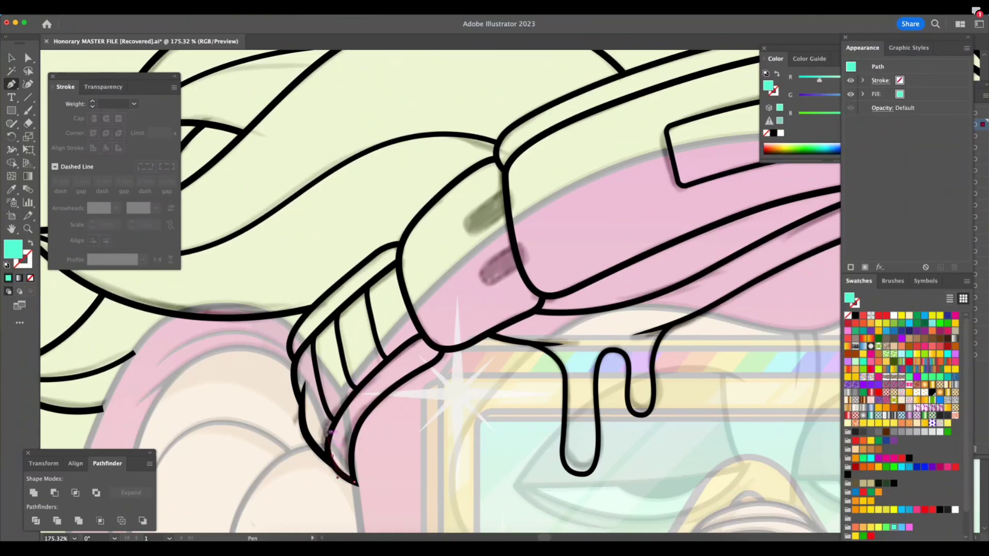
{"action": "left_click", "coordinate": [345, 408]}
{"action": "left_click", "coordinate": [378, 367]}
{"action": "left_click", "coordinate": [405, 345]}
{"action": "left_click", "coordinate": [423, 335]}
{"action": "left_click", "coordinate": [426, 340]}
{"action": "left_click_drag", "start_coordinate": [437, 347], "coordinate": [419, 370]}
{"action": "left_click", "coordinate": [386, 393]}
{"action": "left_click", "coordinate": [365, 418]}
{"action": "left_click", "coordinate": [353, 446]}
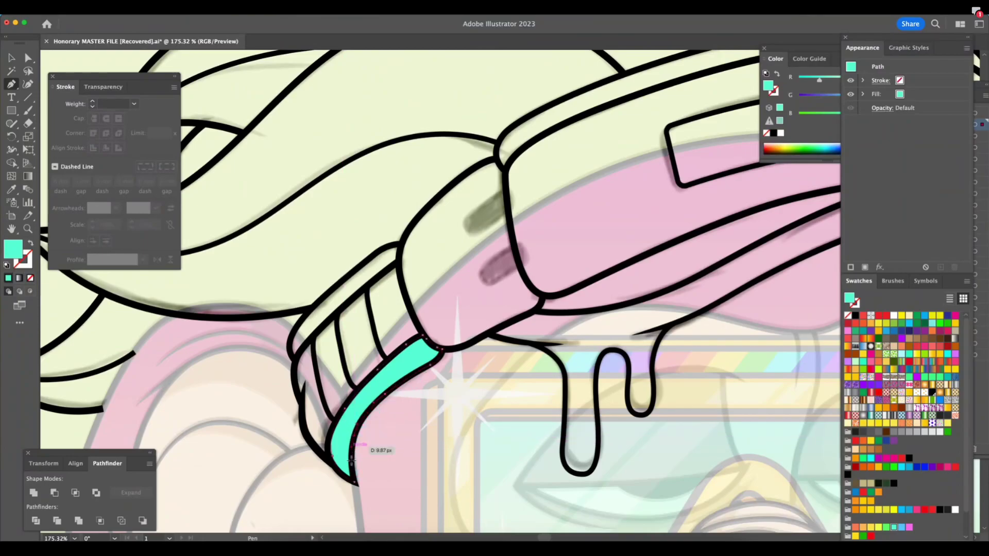
{"action": "left_click", "coordinate": [354, 483]}
Draw a closed aqua green Pen shape filling the upper edge band of the visor's back strap
{"action": "key", "text": "z"}
{"action": "left_click_drag", "start_coordinate": [358, 462], "coordinate": [466, 438]}
{"action": "key", "text": "a"}
{"action": "key", "text": "z"}
{"action": "left_click_drag", "start_coordinate": [573, 401], "coordinate": [437, 445]}
{"action": "key", "text": "space"}
{"action": "left_click_drag", "start_coordinate": [526, 399], "coordinate": [438, 461]}
{"action": "left_click_drag", "start_coordinate": [463, 325], "coordinate": [530, 317]}
{"action": "key", "text": "a"}
{"action": "left_click", "coordinate": [397, 266]}
{"action": "key", "text": "p"}
{"action": "left_click", "coordinate": [297, 430]}
{"action": "left_click_drag", "start_coordinate": [339, 381], "coordinate": [354, 367]}
{"action": "left_click_drag", "start_coordinate": [405, 321], "coordinate": [390, 298]}
{"action": "left_click", "coordinate": [450, 289]}
{"action": "left_click", "coordinate": [451, 269]}
{"action": "left_click", "coordinate": [449, 260]}
{"action": "left_click_drag", "start_coordinate": [332, 351], "coordinate": [308, 374]}
{"action": "left_click", "coordinate": [290, 409]}
{"action": "left_click", "coordinate": [297, 431]}
Fill the visor's side panel between the strap and the front panel with a closed aqua green Pen shape
{"action": "key", "text": "z"}
{"action": "left_click_drag", "start_coordinate": [507, 404], "coordinate": [438, 418]}
{"action": "scroll", "coordinate": [496, 382], "scroll_direction": "right", "scroll_amount": 5}
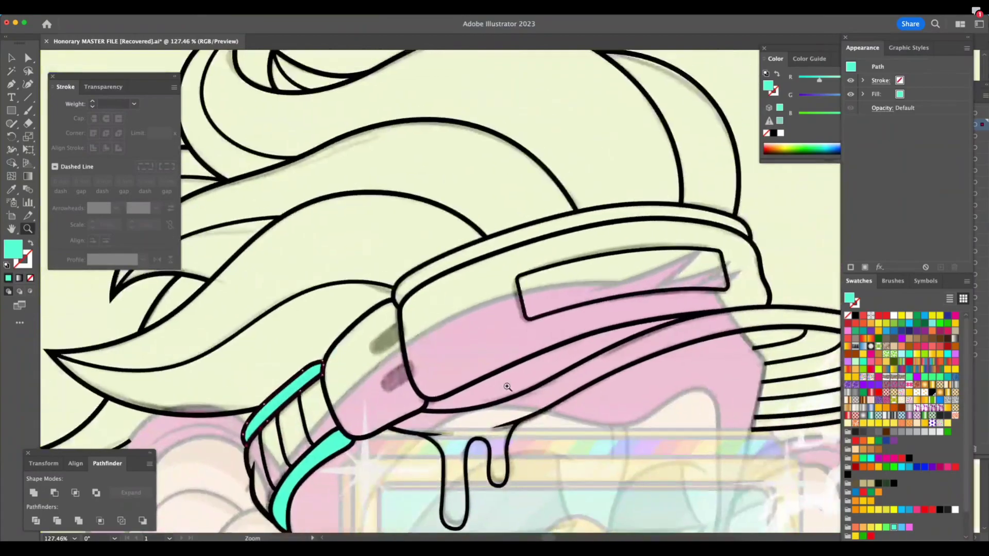
{"action": "scroll", "coordinate": [507, 387], "scroll_direction": "right", "scroll_amount": 1}
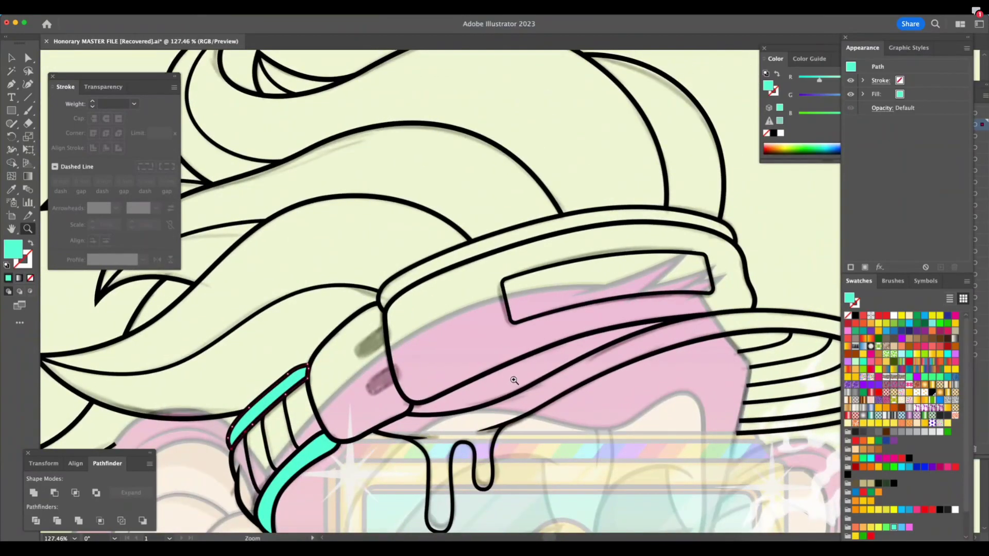
{"action": "scroll", "coordinate": [514, 380], "scroll_direction": "right", "scroll_amount": 3}
{"action": "scroll", "coordinate": [493, 393], "scroll_direction": "left", "scroll_amount": 3}
{"action": "left_click_drag", "start_coordinate": [361, 397], "coordinate": [373, 399]}
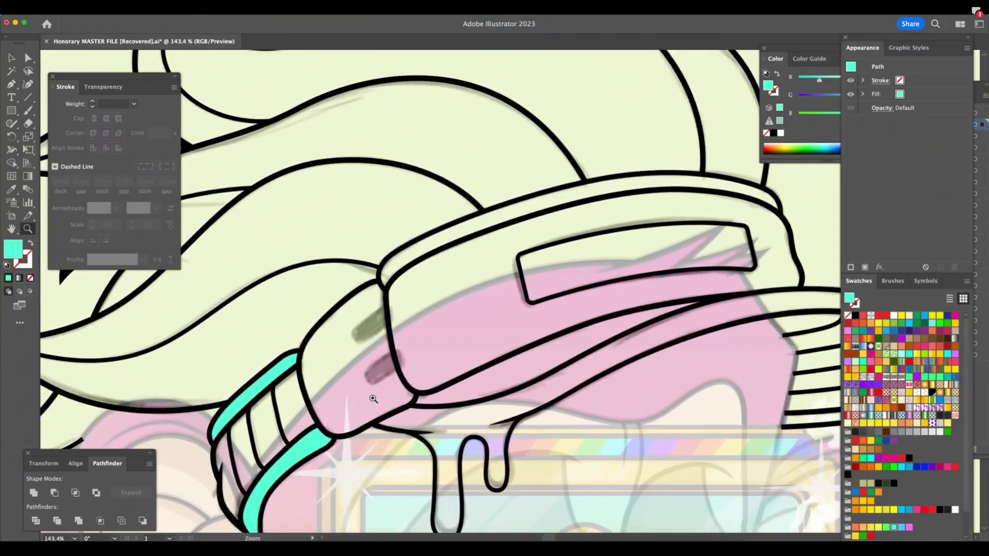
{"action": "scroll", "coordinate": [374, 399], "scroll_direction": "up", "scroll_amount": 3}
{"action": "key", "text": "p"}
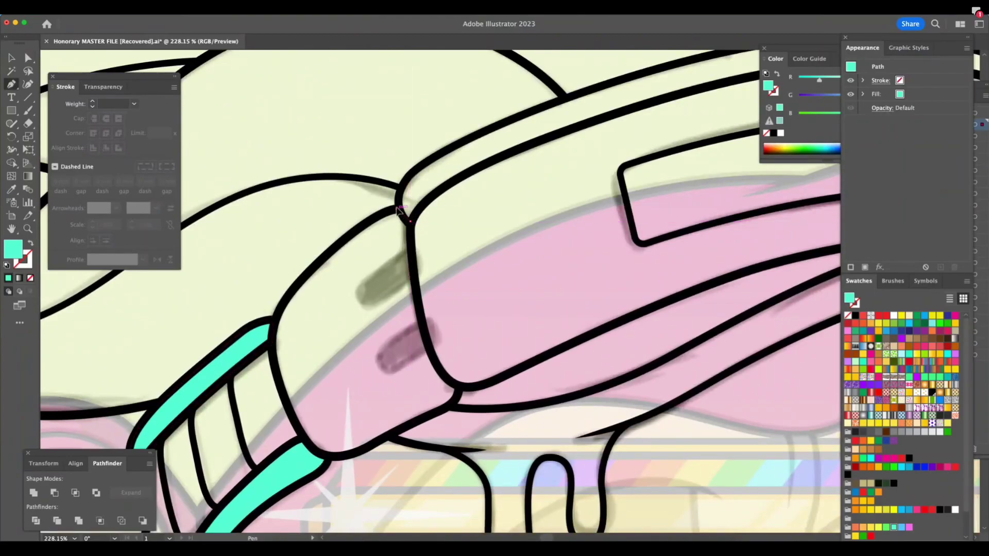
{"action": "left_click_drag", "start_coordinate": [341, 242], "coordinate": [314, 267]}
{"action": "left_click_drag", "start_coordinate": [293, 289], "coordinate": [283, 302]}
{"action": "left_click_drag", "start_coordinate": [273, 353], "coordinate": [278, 379]}
{"action": "left_click_drag", "start_coordinate": [292, 416], "coordinate": [299, 427]}
{"action": "left_click_drag", "start_coordinate": [335, 455], "coordinate": [459, 389]}
{"action": "left_click", "coordinate": [459, 387]}
{"action": "left_click", "coordinate": [433, 358]}
{"action": "left_click", "coordinate": [416, 286]}
{"action": "left_click", "coordinate": [410, 223]}
Fill the narrow tapering sliver between the front panel's lower edge and the brim with a closed aqua green Pen shape
{"action": "key", "text": "z"}
{"action": "left_click_drag", "start_coordinate": [623, 396], "coordinate": [586, 405]}
{"action": "scroll", "coordinate": [586, 406], "scroll_direction": "right", "scroll_amount": 5}
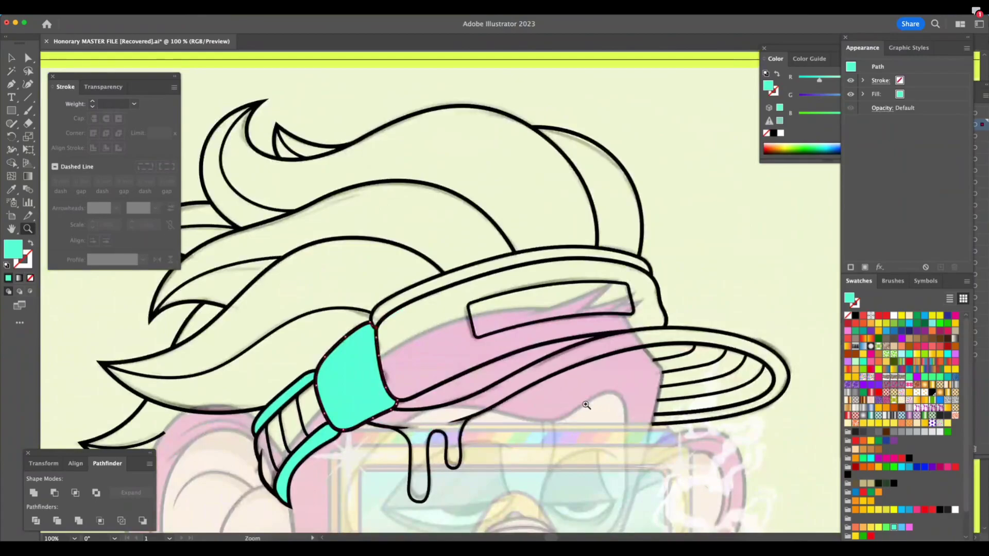
{"action": "left_click_drag", "start_coordinate": [450, 306], "coordinate": [515, 305]}
{"action": "left_click_drag", "start_coordinate": [573, 443], "coordinate": [615, 443]}
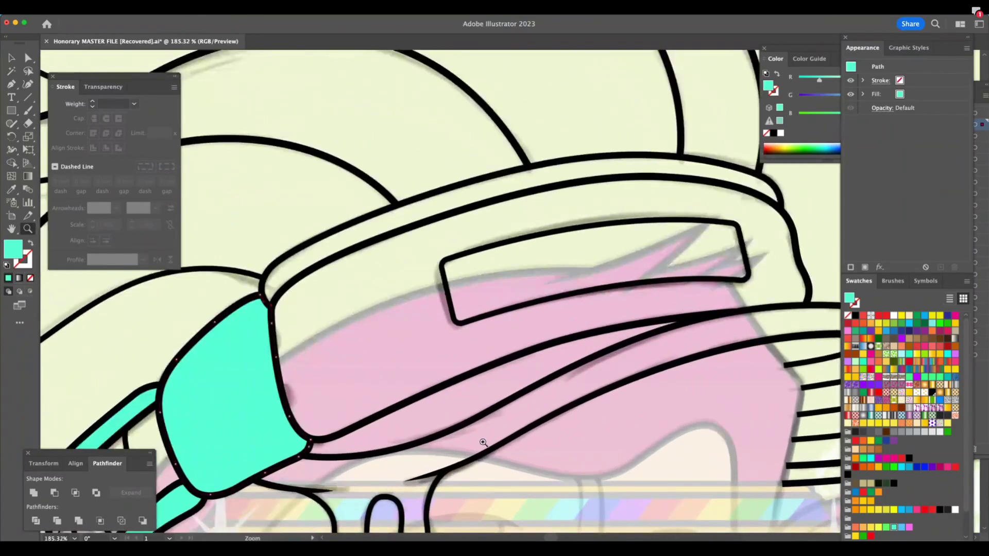
{"action": "left_click_drag", "start_coordinate": [368, 472], "coordinate": [372, 438]}
{"action": "key", "text": "p"}
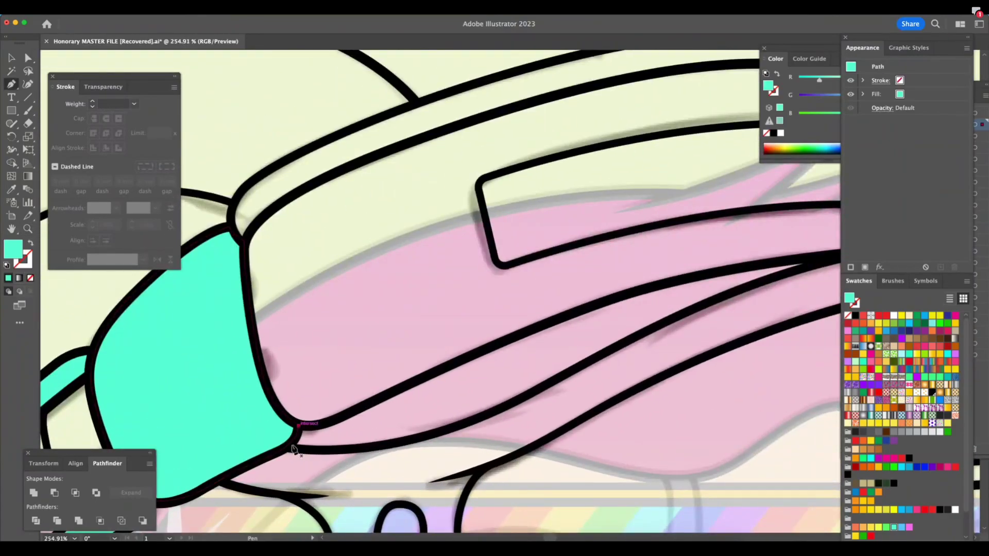
{"action": "left_click", "coordinate": [290, 445]}
{"action": "left_click_drag", "start_coordinate": [371, 446], "coordinate": [412, 443]}
{"action": "left_click_drag", "start_coordinate": [498, 409], "coordinate": [519, 399]}
{"action": "left_click", "coordinate": [641, 334]}
{"action": "left_click", "coordinate": [751, 285]}
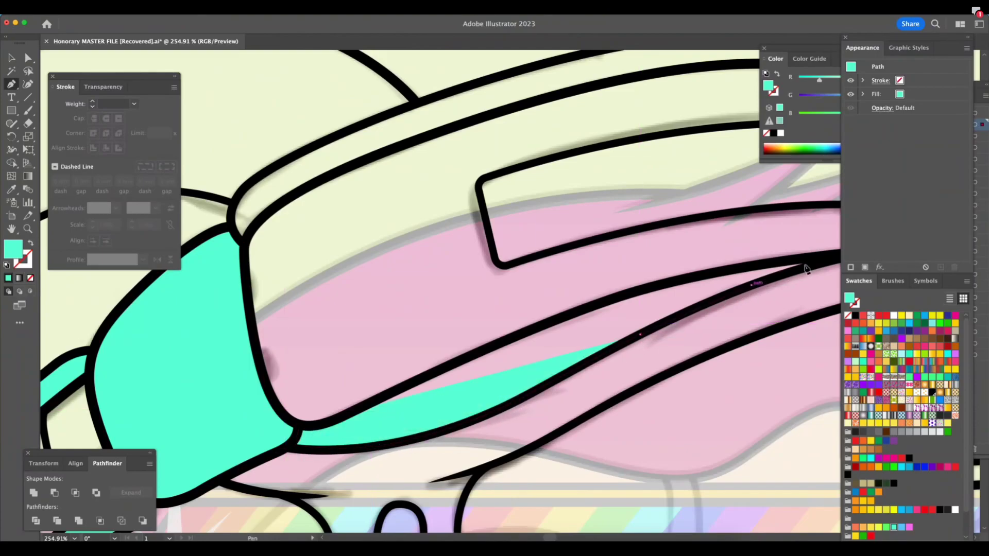
{"action": "left_click", "coordinate": [699, 274]}
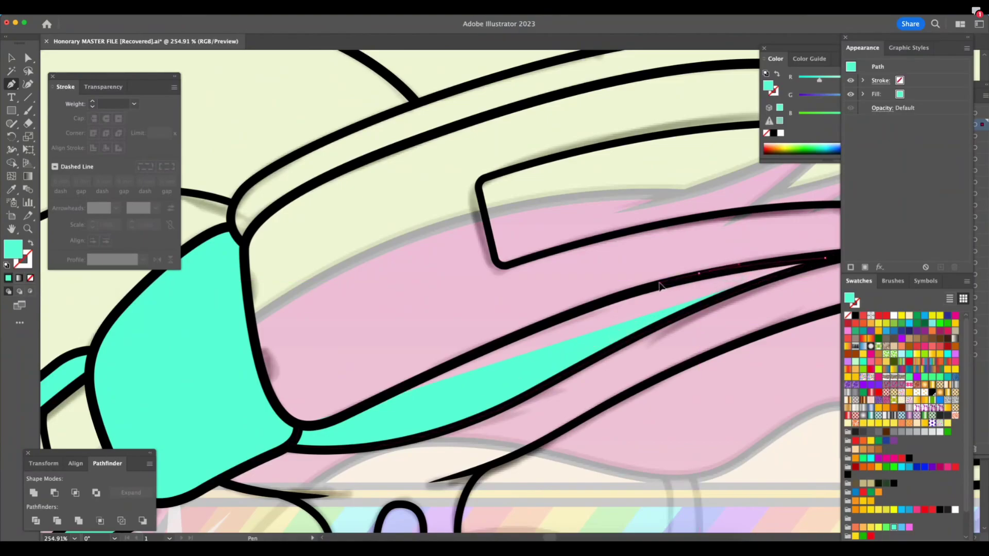
{"action": "left_click", "coordinate": [570, 322]}
{"action": "left_click", "coordinate": [402, 387]}
{"action": "left_click", "coordinate": [331, 420]}
{"action": "left_click", "coordinate": [298, 426]}
{"action": "key", "text": "shift+Tab"}
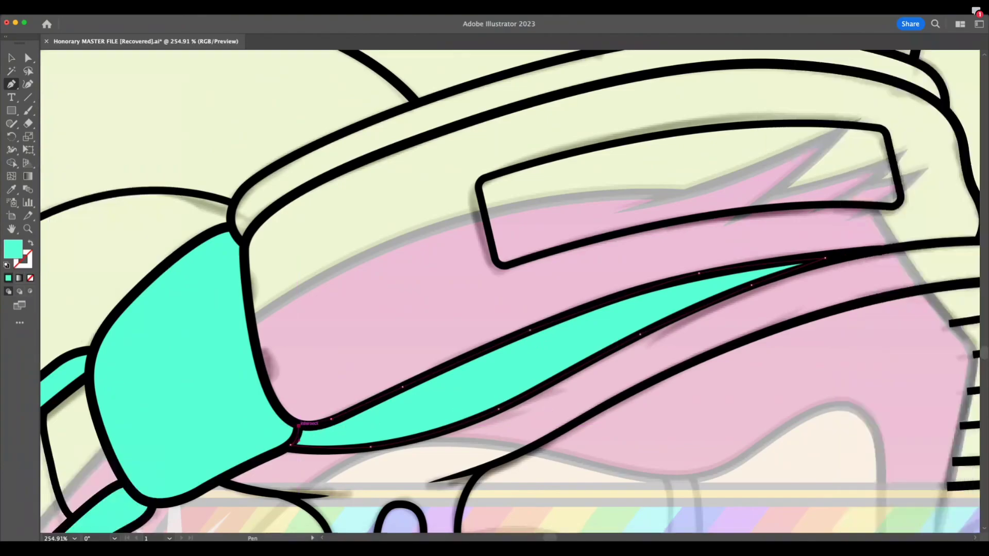
{"action": "key", "text": "shift+Tab"}
Fill the thin rim along the top of the visor's front panel with a closed aqua green Pen shape
{"action": "key", "text": "z"}
{"action": "left_click", "coordinate": [638, 416]}
{"action": "left_click_drag", "start_coordinate": [638, 416], "coordinate": [513, 436]}
{"action": "scroll", "coordinate": [512, 437], "scroll_direction": "up", "scroll_amount": 1}
{"action": "left_click_drag", "start_coordinate": [563, 328], "coordinate": [641, 346]}
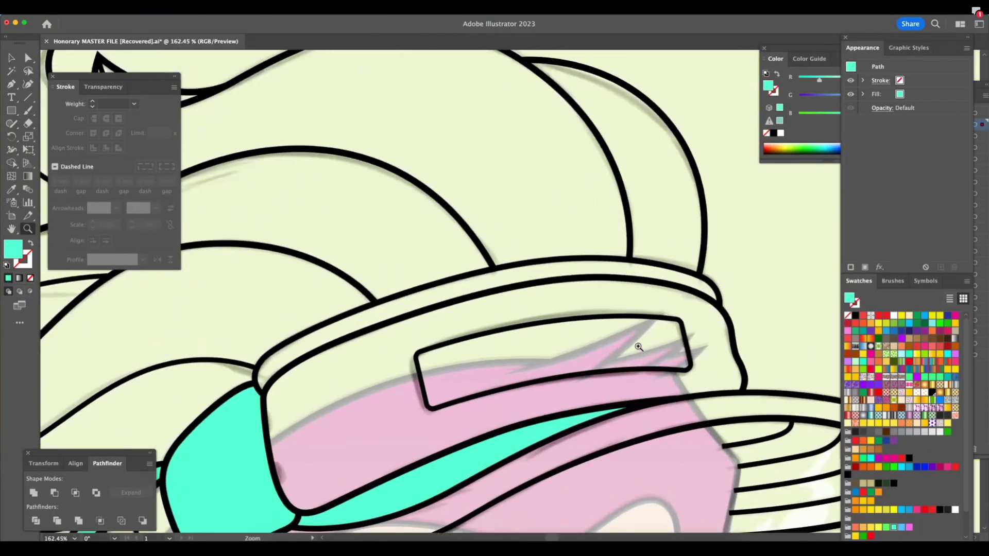
{"action": "left_click", "coordinate": [699, 347]}
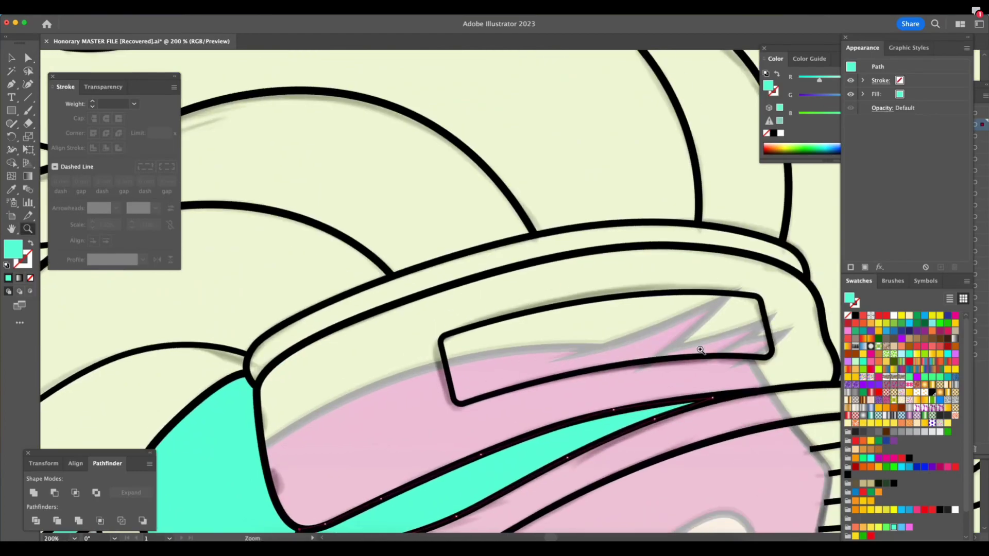
{"action": "key", "text": "a"}
{"action": "key", "text": "p"}
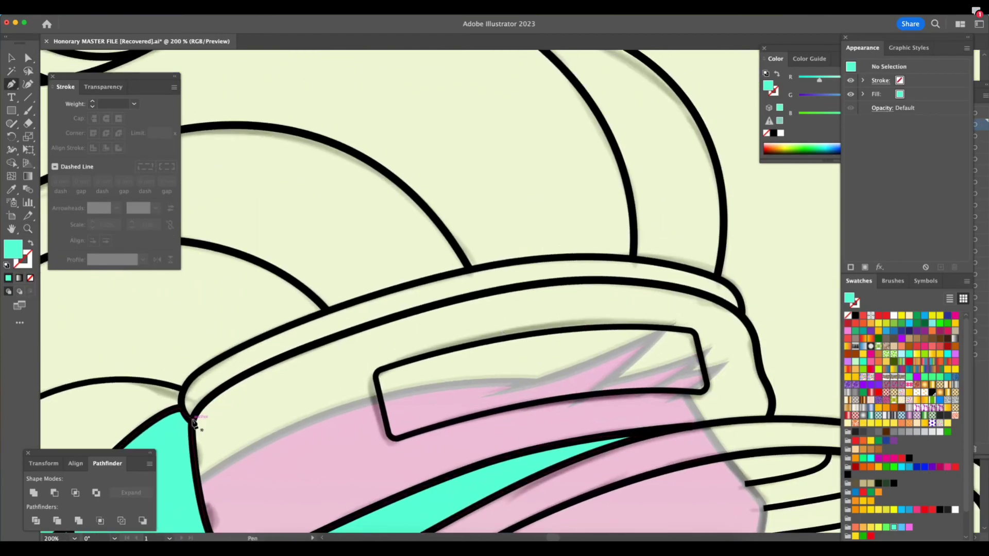
{"action": "left_click_drag", "start_coordinate": [256, 369], "coordinate": [309, 344]}
{"action": "left_click_drag", "start_coordinate": [457, 299], "coordinate": [519, 289]}
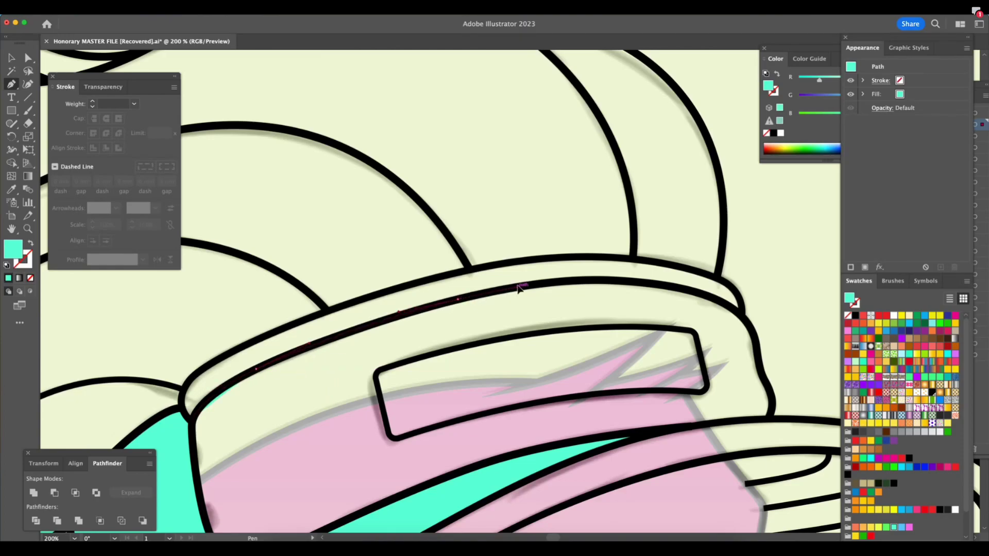
{"action": "left_click", "coordinate": [620, 280]}
{"action": "left_click", "coordinate": [703, 294]}
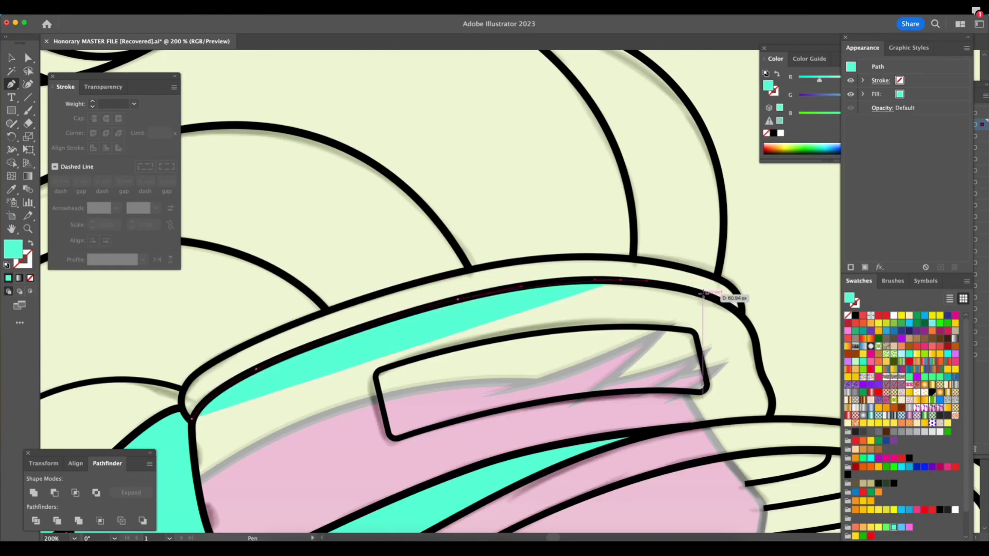
{"action": "left_click", "coordinate": [741, 312]}
{"action": "left_click", "coordinate": [732, 282]}
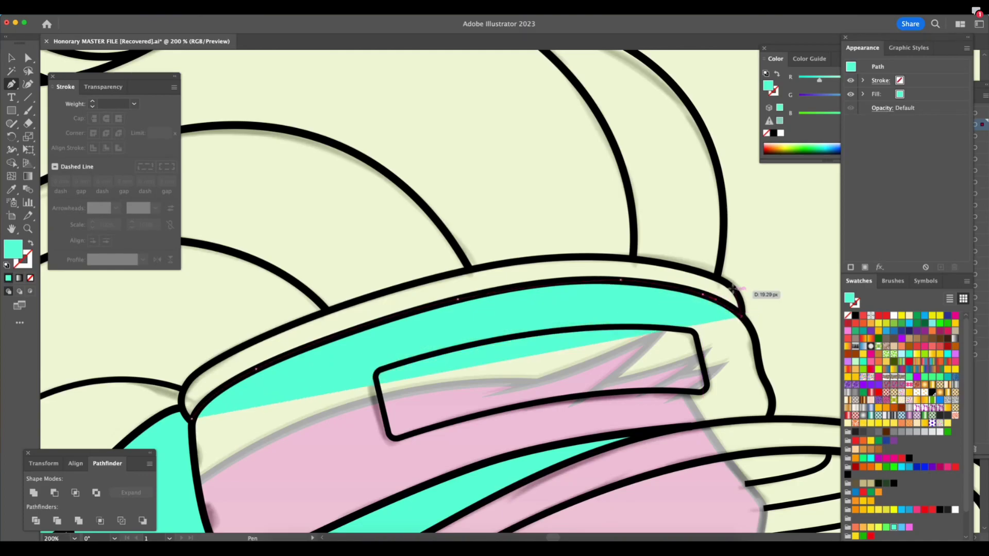
{"action": "left_click_drag", "start_coordinate": [676, 264], "coordinate": [662, 264]}
{"action": "left_click_drag", "start_coordinate": [497, 265], "coordinate": [416, 286]}
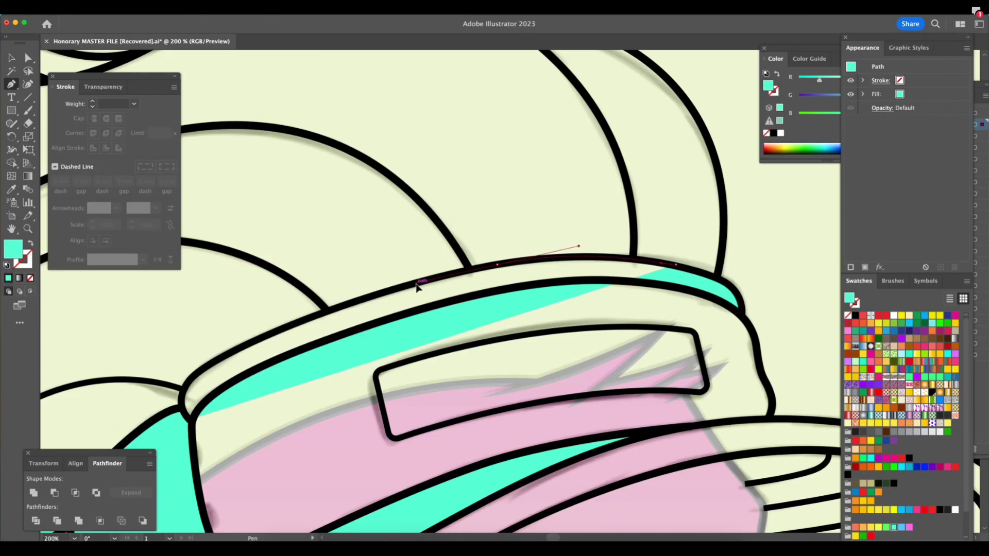
{"action": "left_click", "coordinate": [314, 316]}
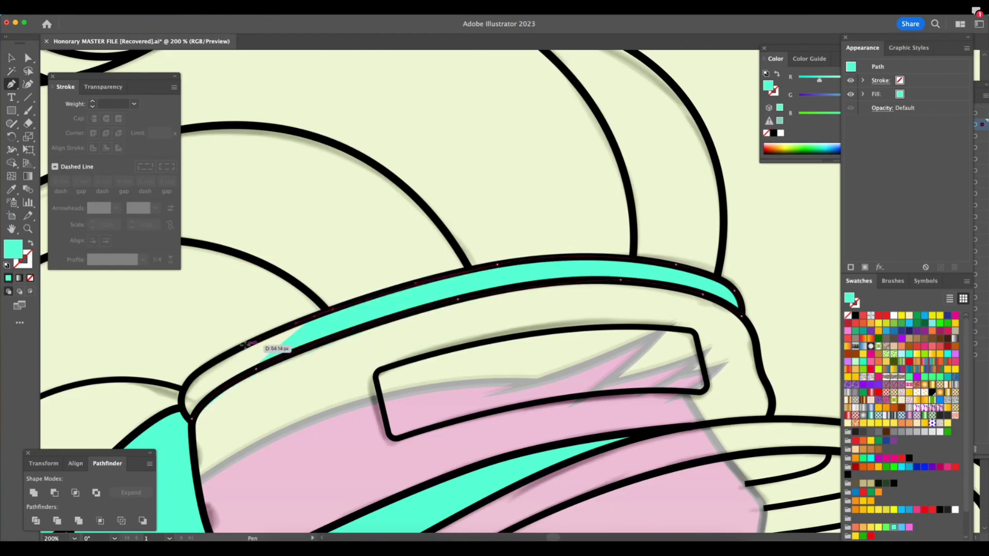
{"action": "left_click", "coordinate": [198, 372]}
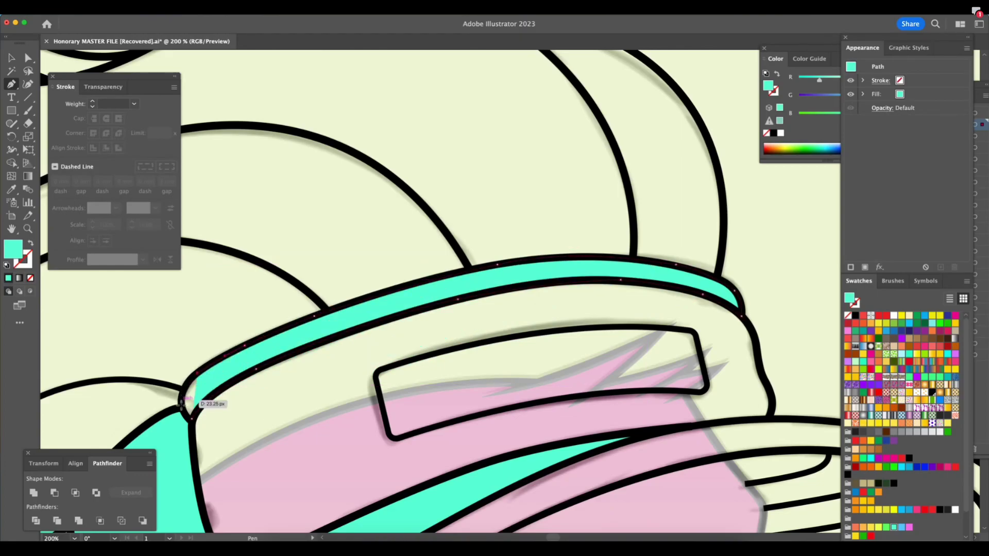
{"action": "left_click", "coordinate": [191, 418]}
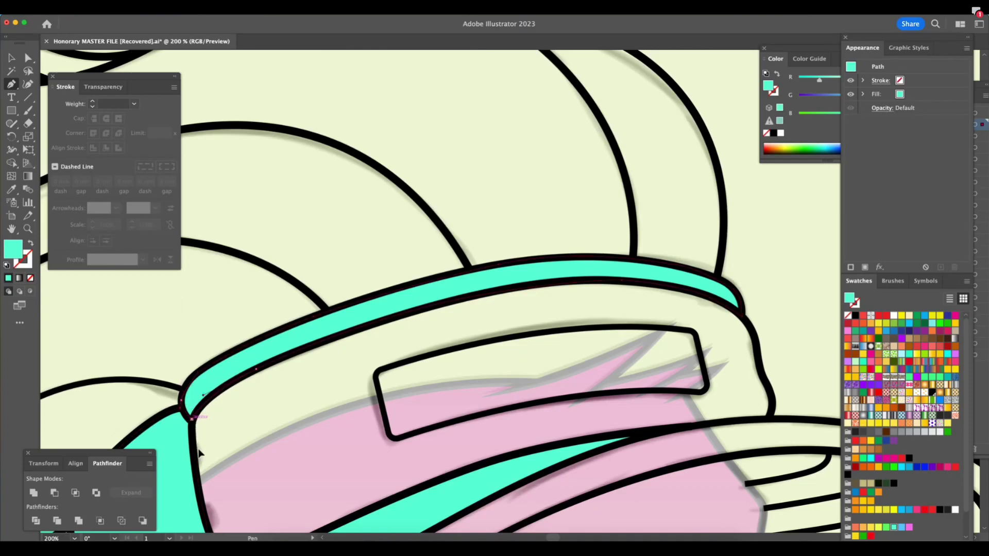
Start an aqua green Pen shape for the visor's front panel, tracing its edge beside the side panel and its lower edge to the brim corner
{"action": "key", "text": "z"}
{"action": "left_click_drag", "start_coordinate": [558, 424], "coordinate": [516, 432]}
{"action": "scroll", "coordinate": [517, 433], "scroll_direction": "down", "scroll_amount": 3}
{"action": "scroll", "coordinate": [518, 433], "scroll_direction": "right", "scroll_amount": 2}
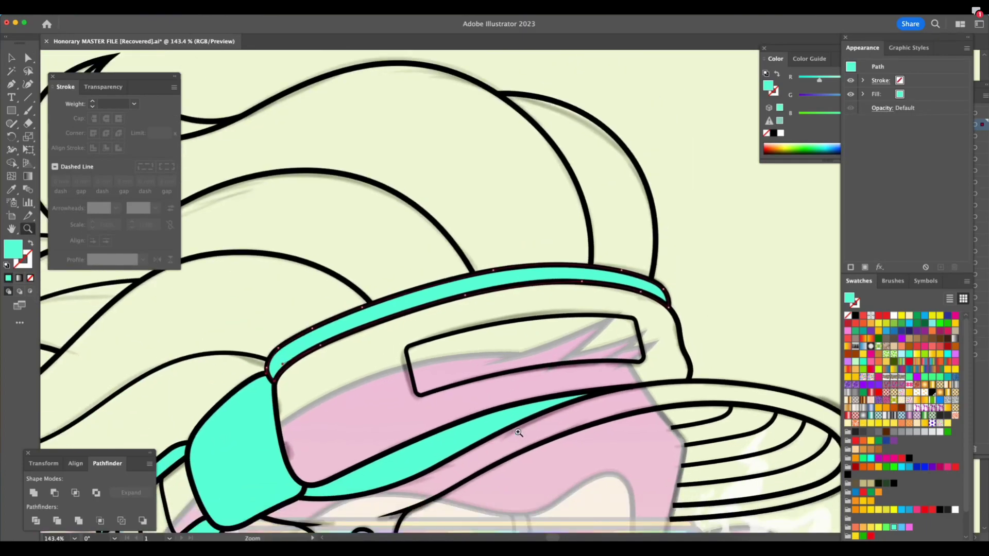
{"action": "scroll", "coordinate": [518, 438], "scroll_direction": "up", "scroll_amount": 1}
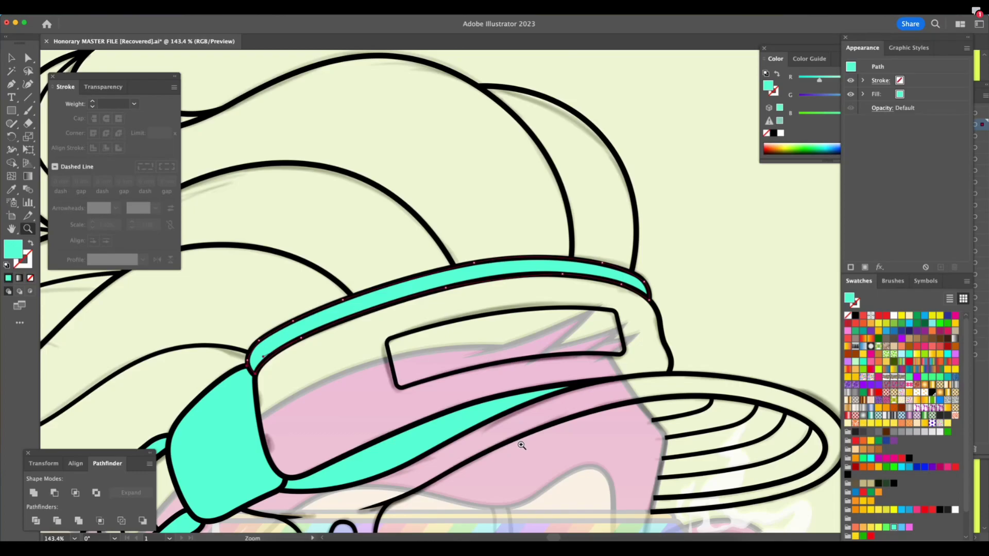
{"action": "scroll", "coordinate": [525, 452], "scroll_direction": "down", "scroll_amount": 4}
{"action": "scroll", "coordinate": [525, 451], "scroll_direction": "right", "scroll_amount": 4}
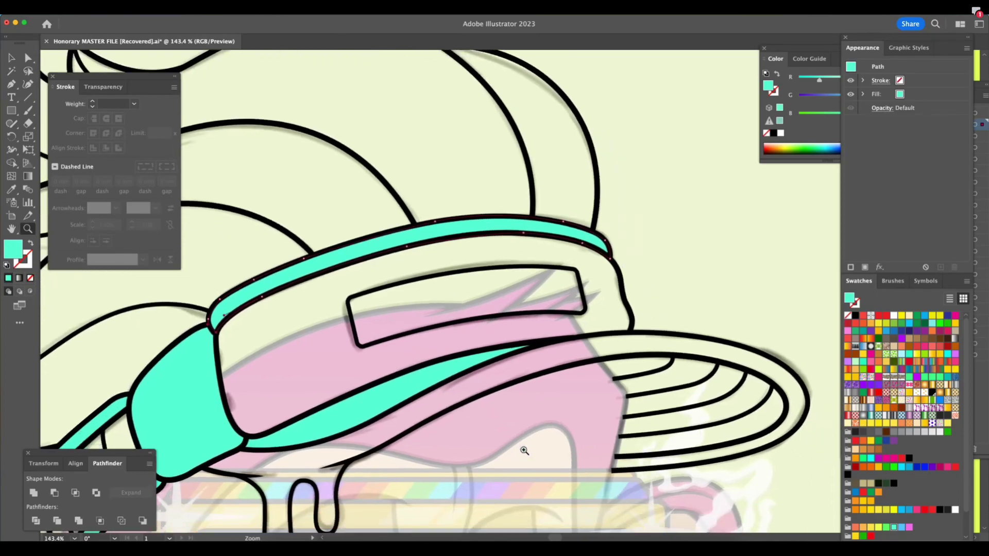
{"action": "key", "text": "a"}
{"action": "left_click", "coordinate": [493, 422]}
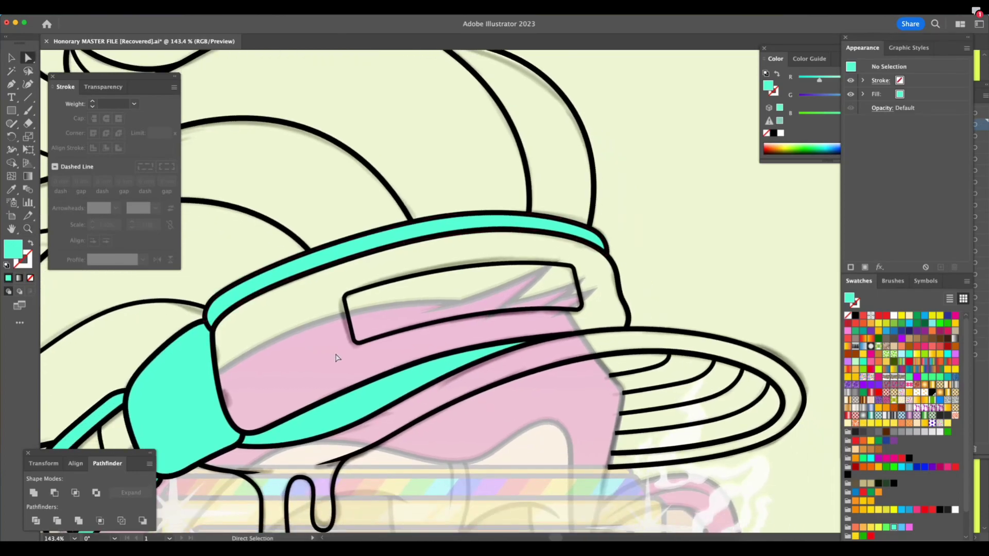
{"action": "key", "text": "z"}
{"action": "left_click", "coordinate": [309, 355]}
{"action": "scroll", "coordinate": [576, 348], "scroll_direction": "right", "scroll_amount": 8}
{"action": "scroll", "coordinate": [575, 348], "scroll_direction": "up", "scroll_amount": 2}
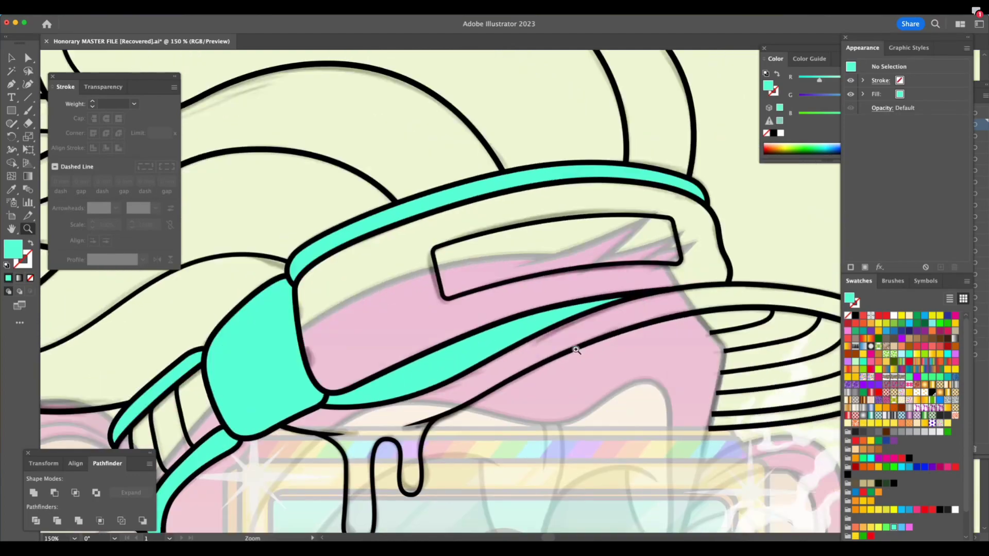
{"action": "key", "text": "p"}
{"action": "left_click", "coordinate": [268, 286]}
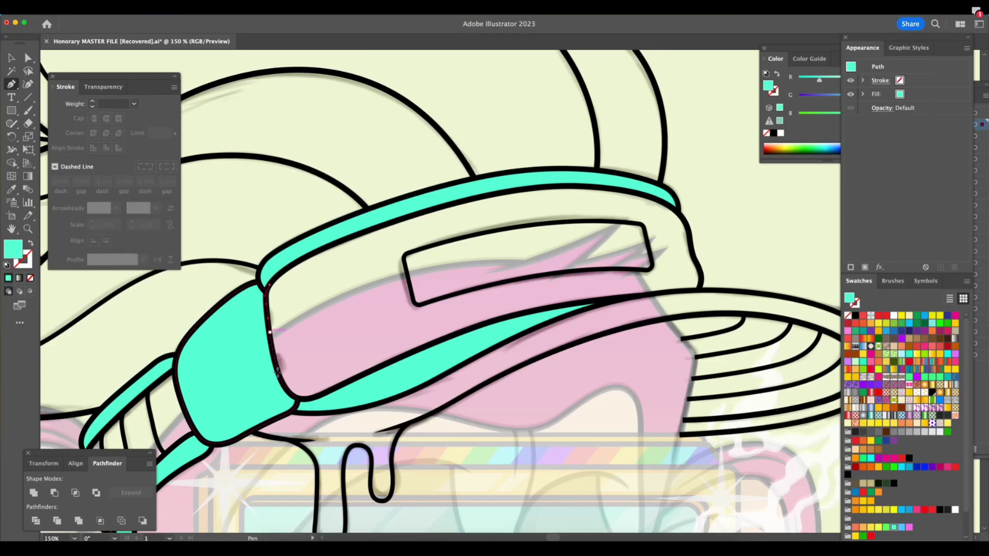
{"action": "left_click_drag", "start_coordinate": [286, 385], "coordinate": [341, 392]}
{"action": "left_click_drag", "start_coordinate": [434, 343], "coordinate": [441, 340]}
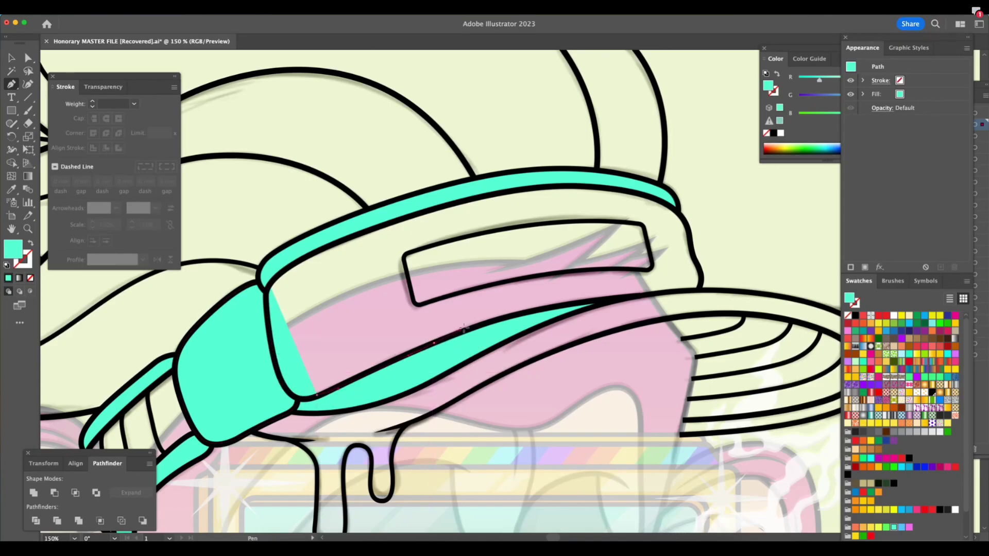
{"action": "left_click", "coordinate": [530, 312]}
{"action": "left_click", "coordinate": [597, 299]}
{"action": "left_click_drag", "start_coordinate": [614, 298], "coordinate": [672, 292]}
{"action": "left_click", "coordinate": [698, 289]}
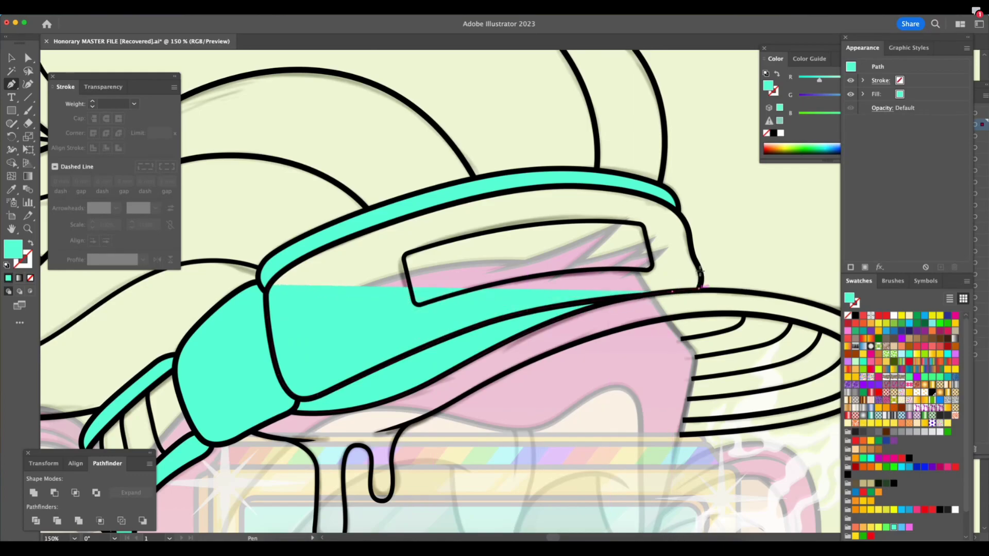
Continue the front panel shape up its front end and back along the top rim, close it and deselect it
{"action": "left_click", "coordinate": [698, 269]}
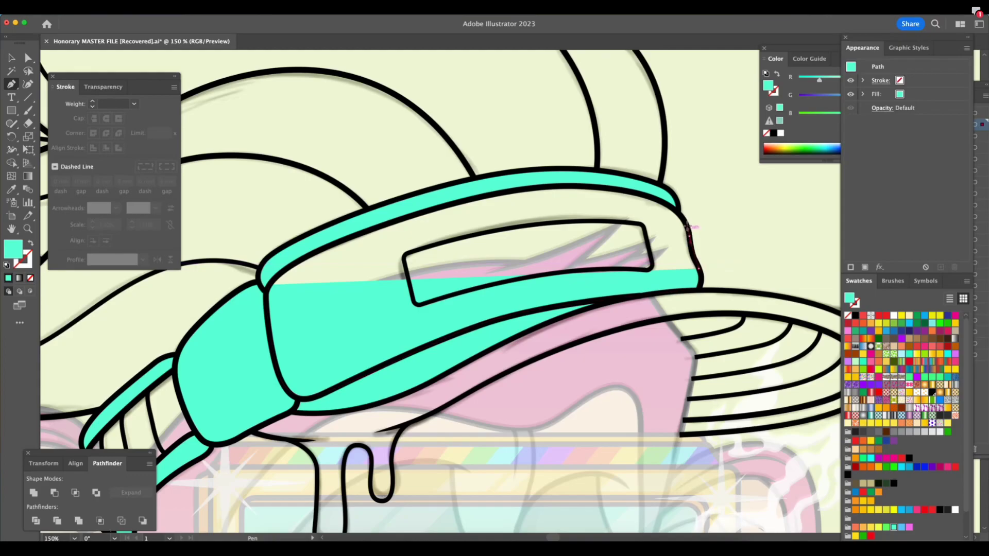
{"action": "left_click", "coordinate": [689, 234]}
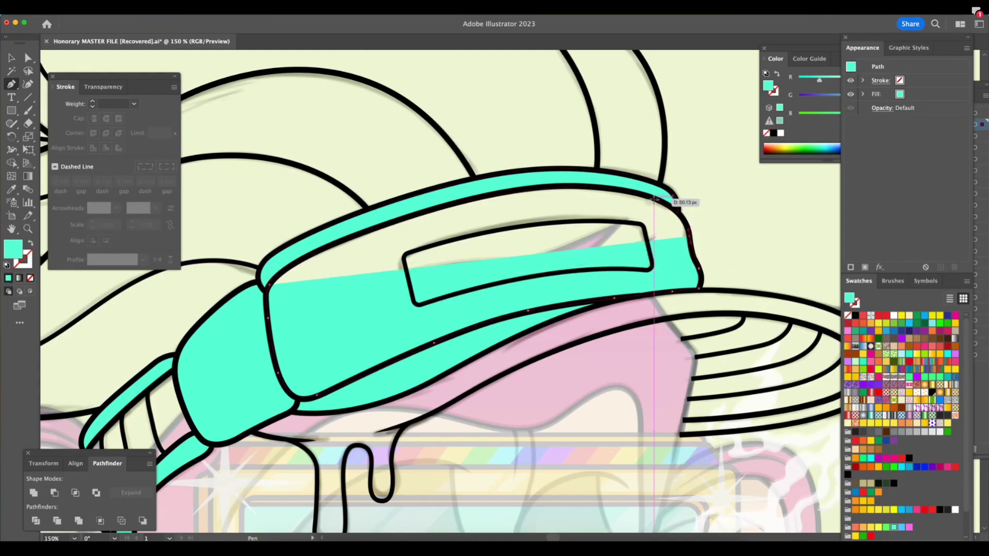
{"action": "left_click", "coordinate": [625, 183]}
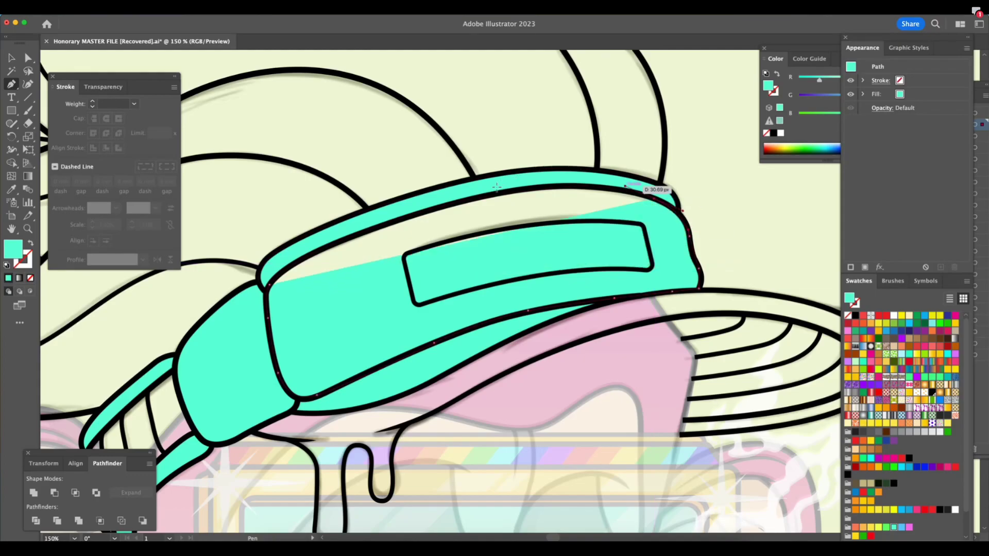
{"action": "left_click", "coordinate": [431, 208]}
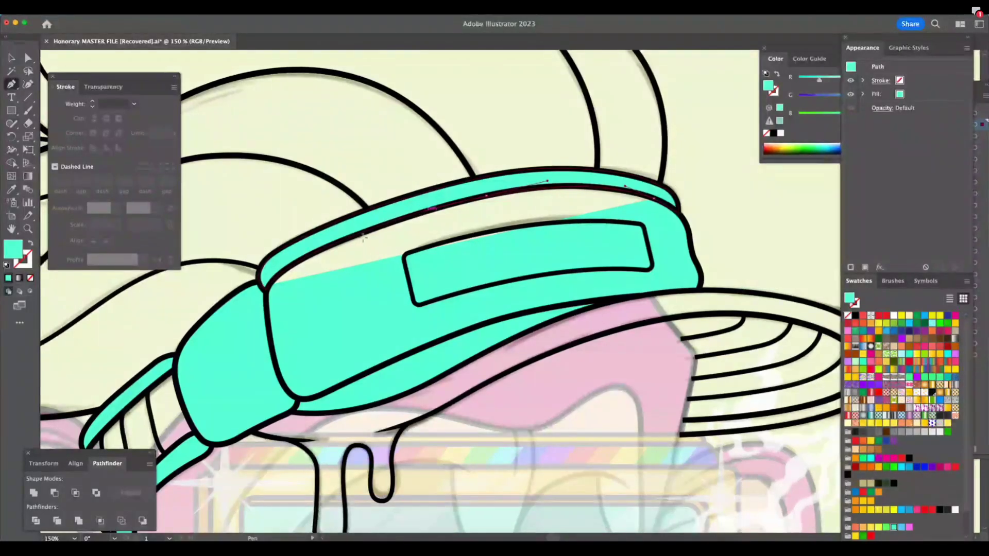
{"action": "left_click_drag", "start_coordinate": [346, 238], "coordinate": [325, 249]}
{"action": "left_click_drag", "start_coordinate": [282, 272], "coordinate": [275, 279]}
{"action": "left_click", "coordinate": [269, 282]}
{"action": "key", "text": "shift+Tab"}
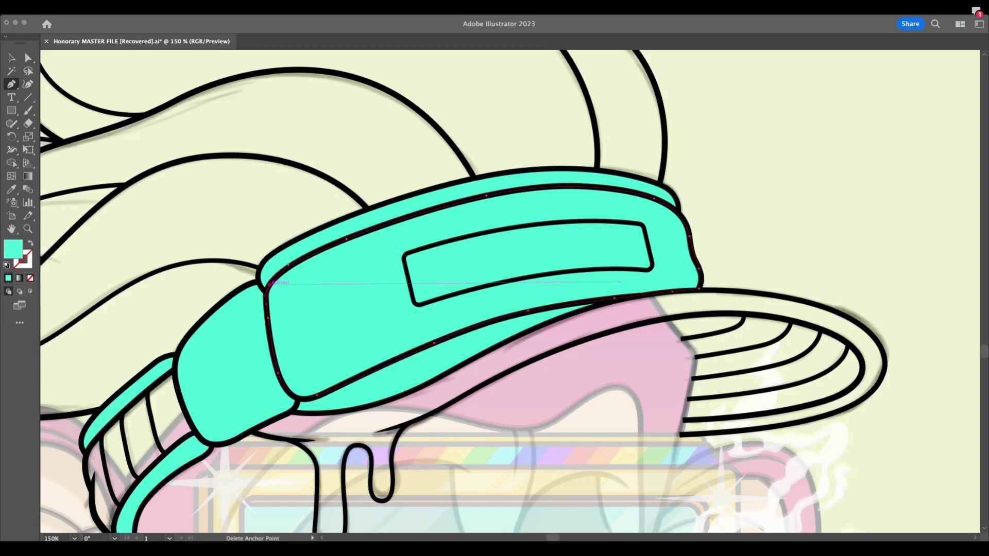
{"action": "key", "text": "Tab"}
{"action": "key", "text": "a"}
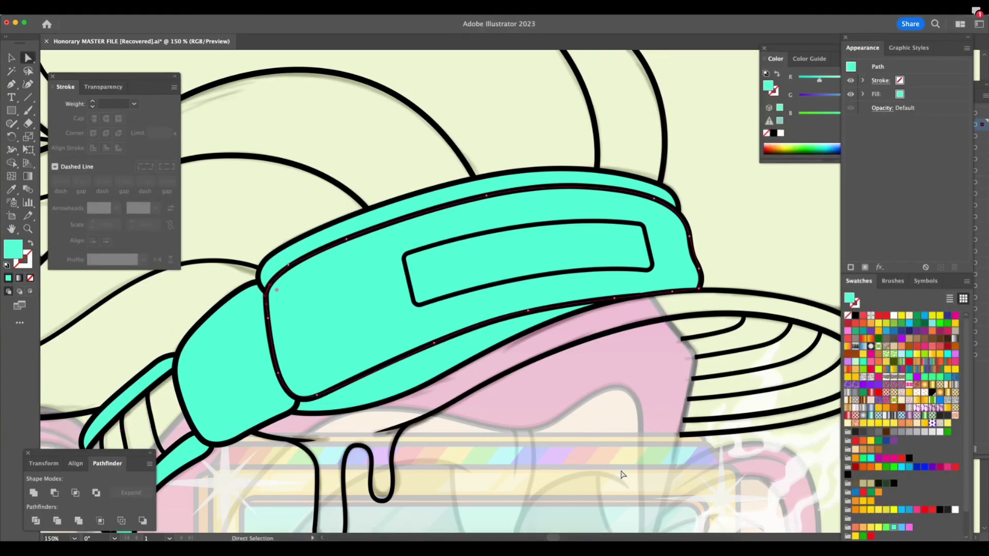
{"action": "left_click", "coordinate": [623, 473]}
{"action": "key", "text": "z"}
{"action": "left_click", "coordinate": [643, 446]}
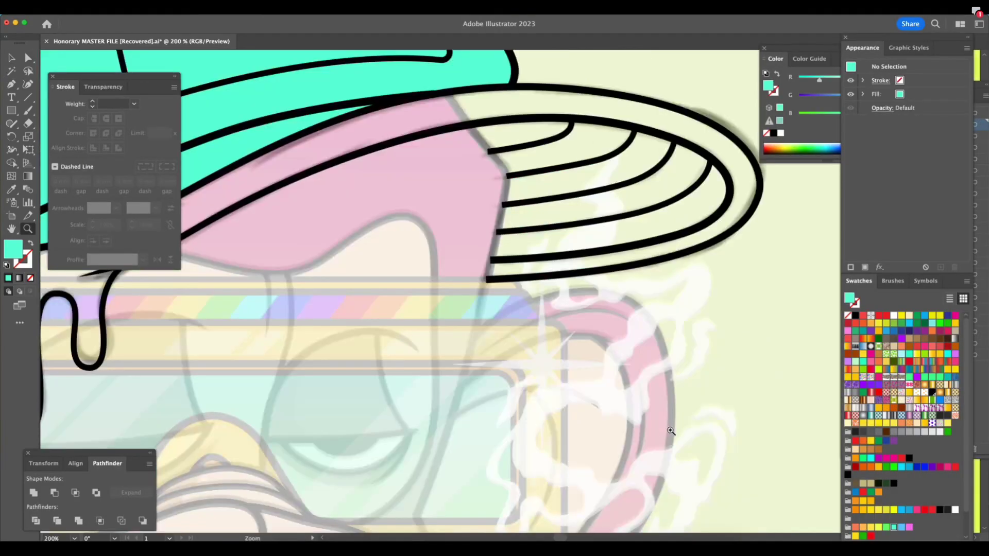
{"action": "left_click_drag", "start_coordinate": [671, 430], "coordinate": [516, 449]}
{"action": "scroll", "coordinate": [517, 449], "scroll_direction": "down", "scroll_amount": 3}
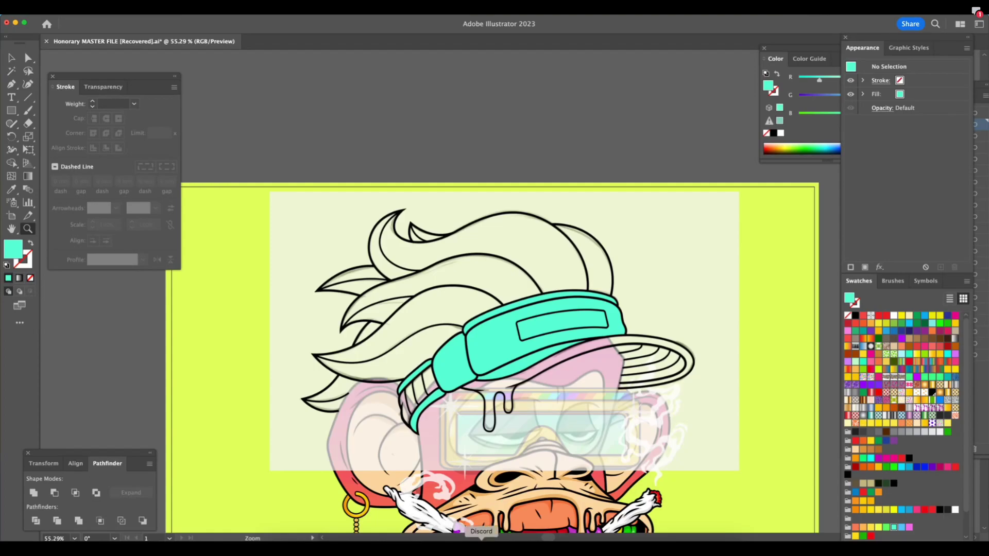
{"action": "left_click", "coordinate": [481, 549]}
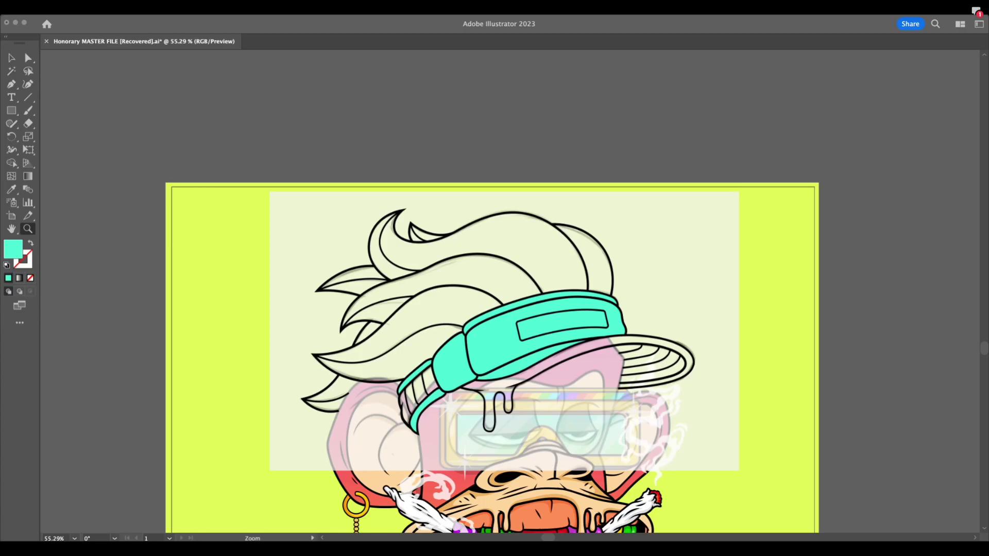
{"action": "key", "text": "Tab"}
Activate the Pen tool and switch the fill colour to the light blue swatch
{"action": "left_click", "coordinate": [550, 391]}
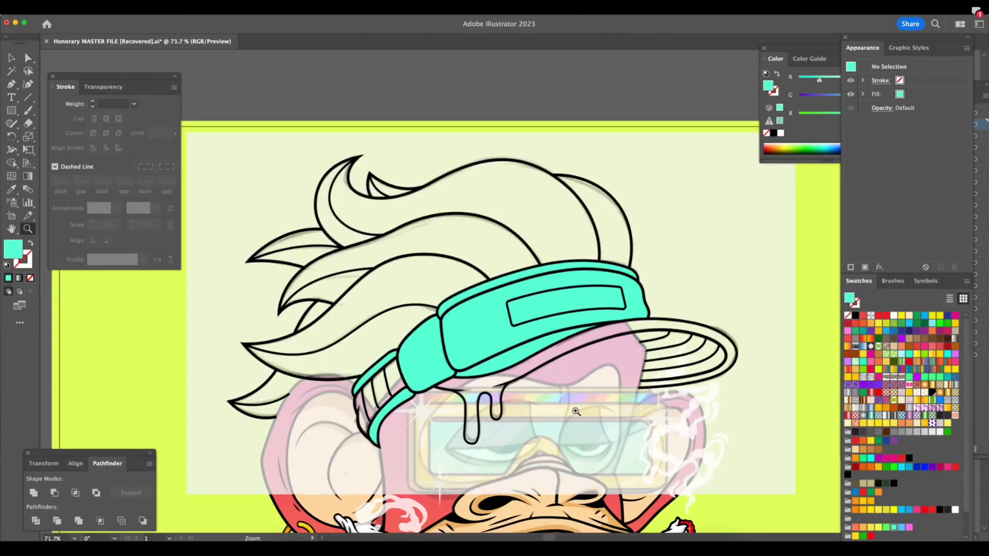
{"action": "left_click", "coordinate": [559, 431]}
{"action": "left_click_drag", "start_coordinate": [660, 397], "coordinate": [755, 371]}
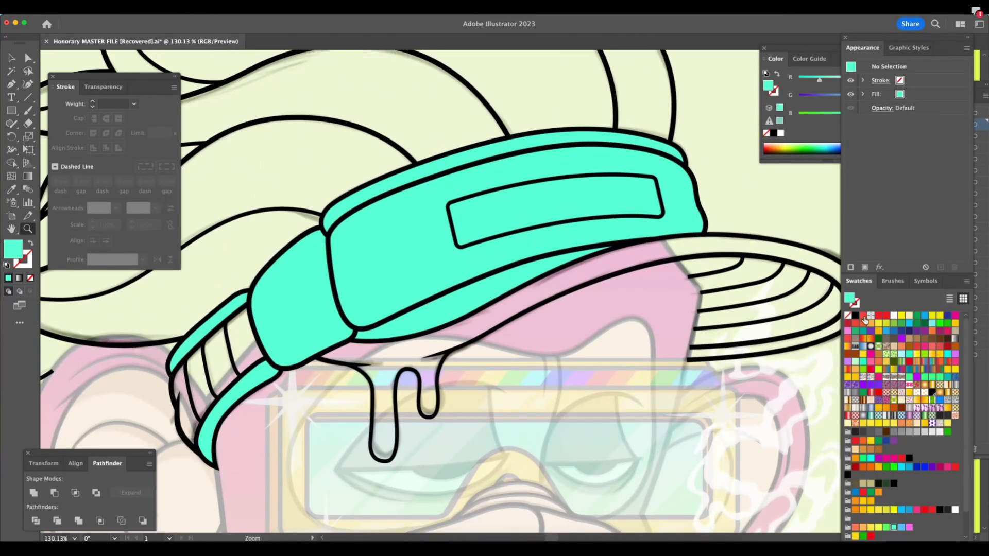
{"action": "left_click", "coordinate": [644, 357]}
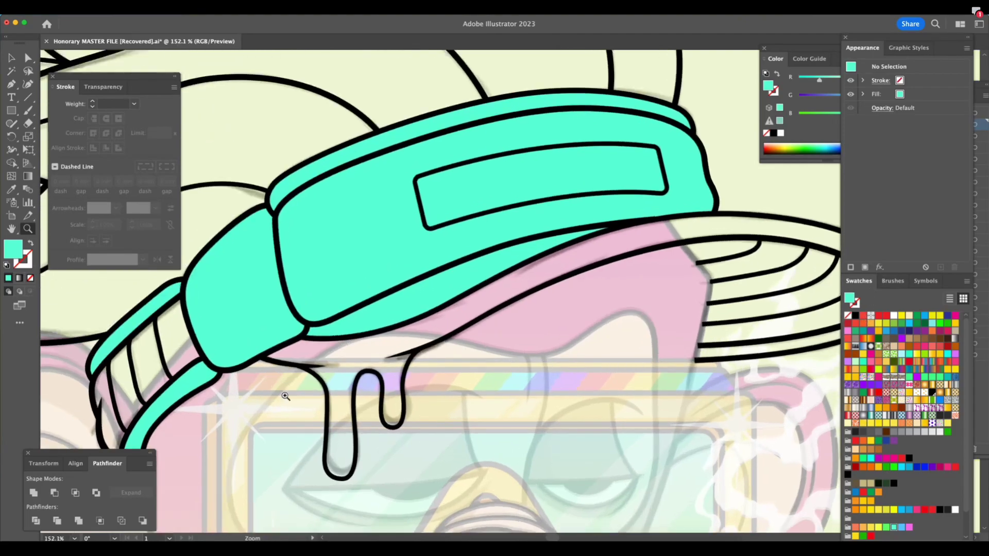
{"action": "left_click", "coordinate": [12, 83]}
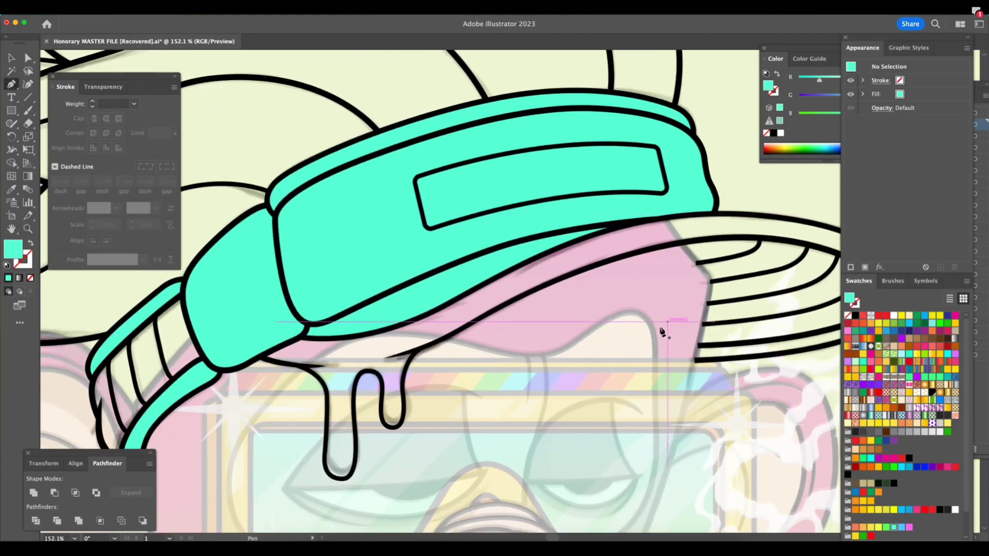
{"action": "scroll", "coordinate": [664, 330], "scroll_direction": "right", "scroll_amount": 3}
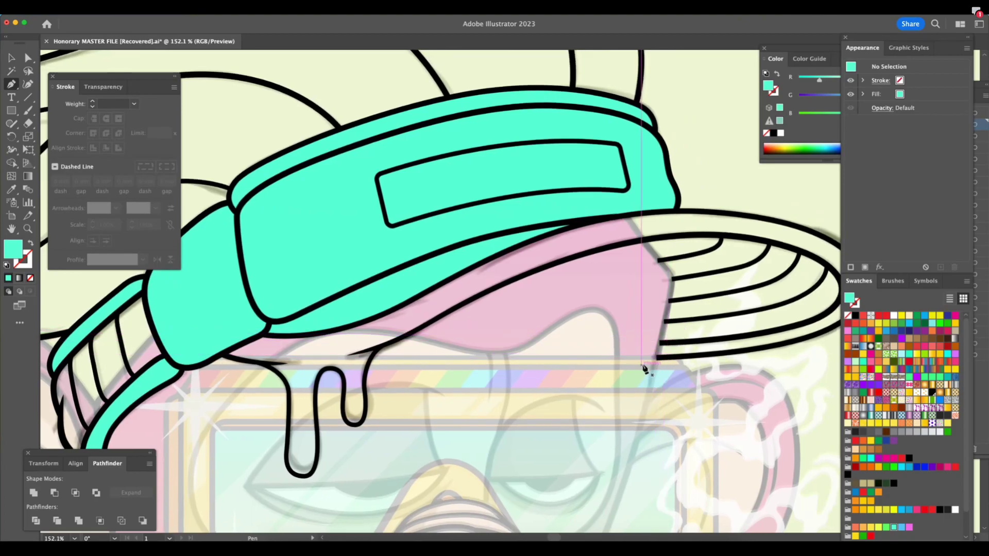
{"action": "key", "text": "shift+Tab"}
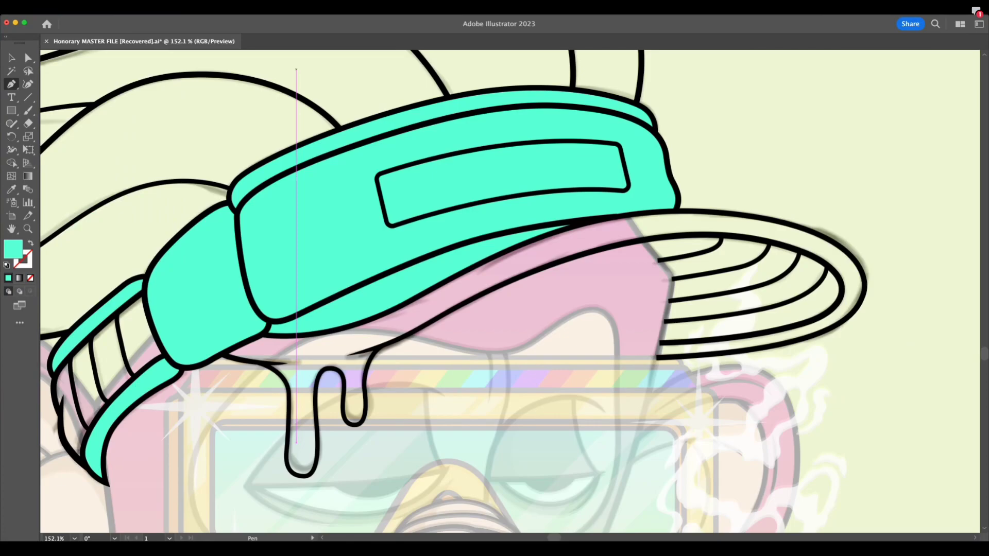
{"action": "key", "text": "shift+Tab"}
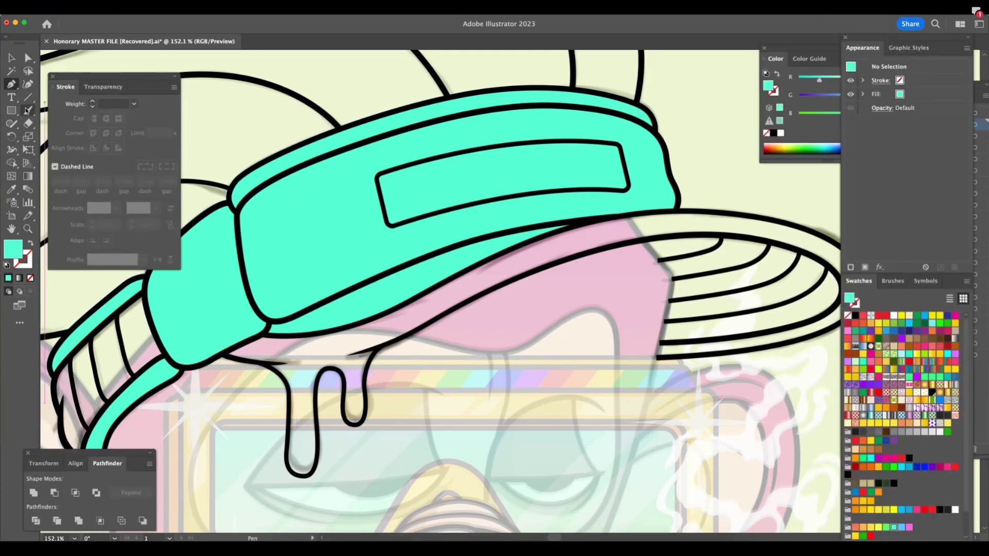
{"action": "left_click", "coordinate": [30, 243]}
{"action": "left_click", "coordinate": [30, 243]}
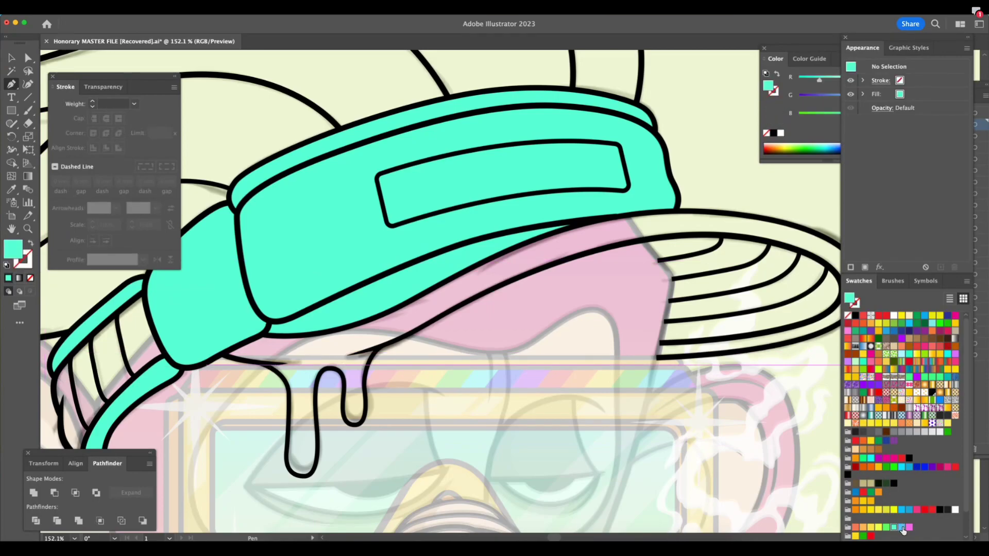
{"action": "left_click", "coordinate": [901, 527]}
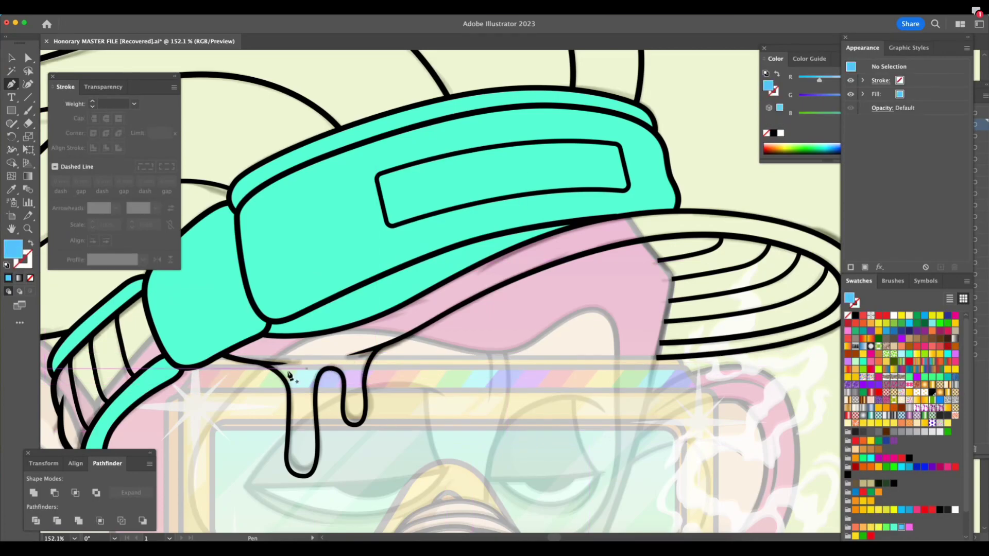
Start a light blue Pen shape at the brim's rear tip and trace around the two drips hanging beneath it
{"action": "left_click", "coordinate": [222, 353]}
{"action": "left_click_drag", "start_coordinate": [263, 363], "coordinate": [288, 423]}
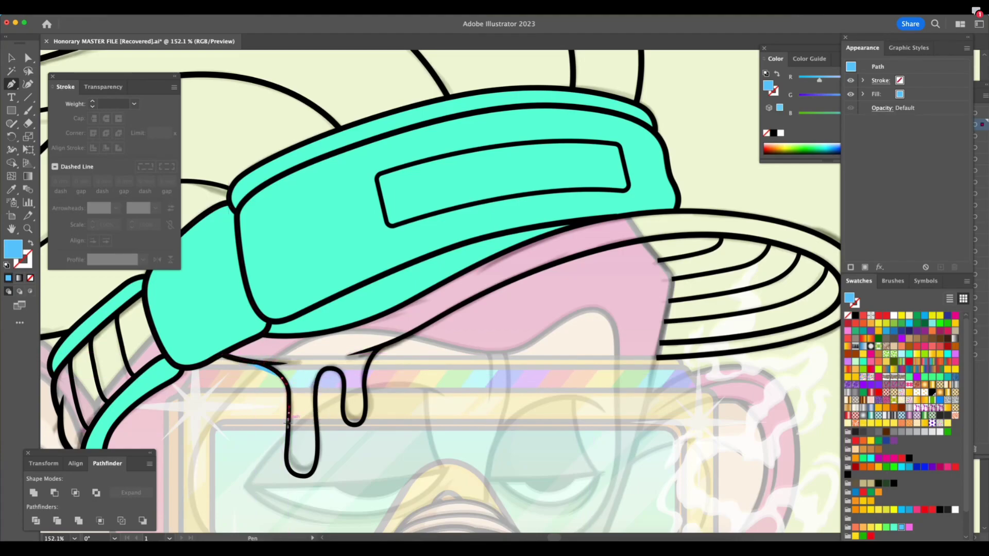
{"action": "left_click", "coordinate": [287, 451]}
{"action": "left_click_drag", "start_coordinate": [304, 476], "coordinate": [335, 478]}
{"action": "left_click", "coordinate": [316, 427]}
{"action": "left_click_drag", "start_coordinate": [315, 390], "coordinate": [372, 423]}
{"action": "left_click", "coordinate": [364, 386]}
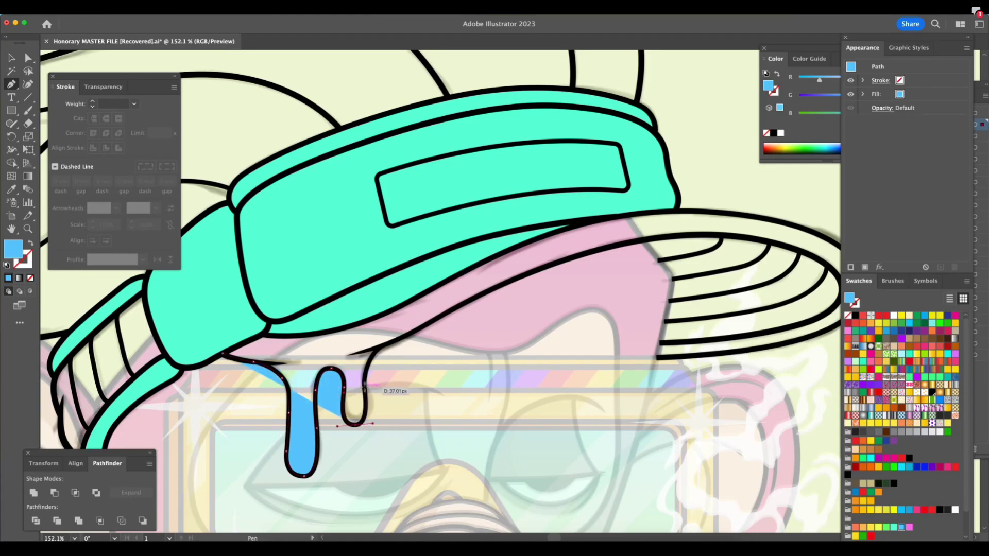
{"action": "left_click", "coordinate": [379, 348]}
Continue the light blue path along the inner edge of the brim's rim, around its front curve to the lower end
{"action": "left_click_drag", "start_coordinate": [422, 327], "coordinate": [436, 316]}
{"action": "left_click_drag", "start_coordinate": [515, 279], "coordinate": [535, 268]}
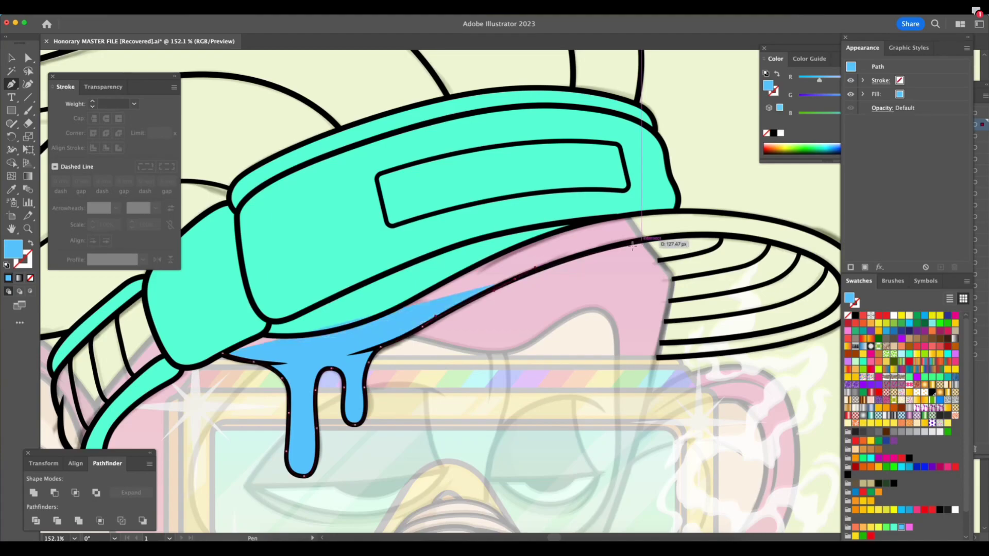
{"action": "left_click_drag", "start_coordinate": [626, 242], "coordinate": [642, 239]}
{"action": "scroll", "coordinate": [643, 246], "scroll_direction": "right", "scroll_amount": 3}
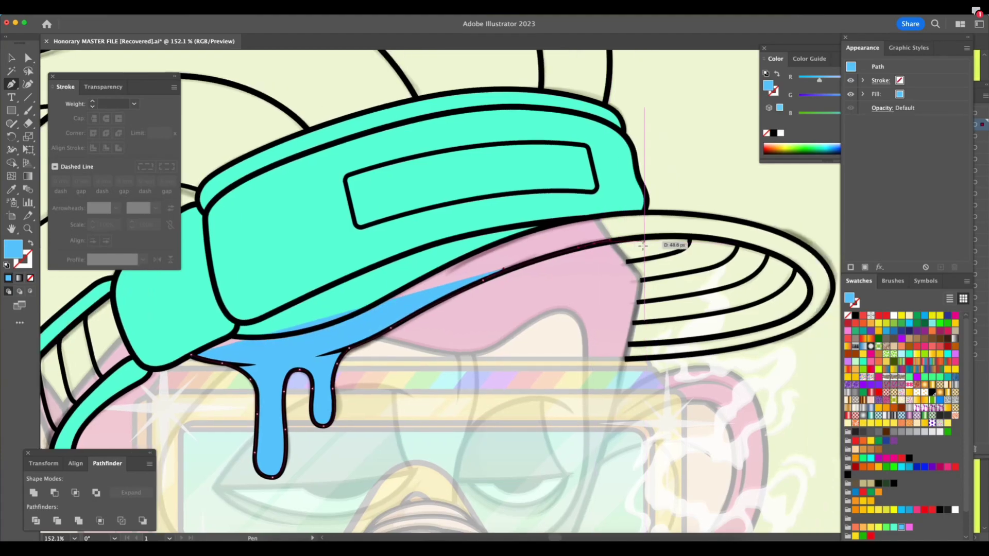
{"action": "scroll", "coordinate": [642, 246], "scroll_direction": "right", "scroll_amount": 3}
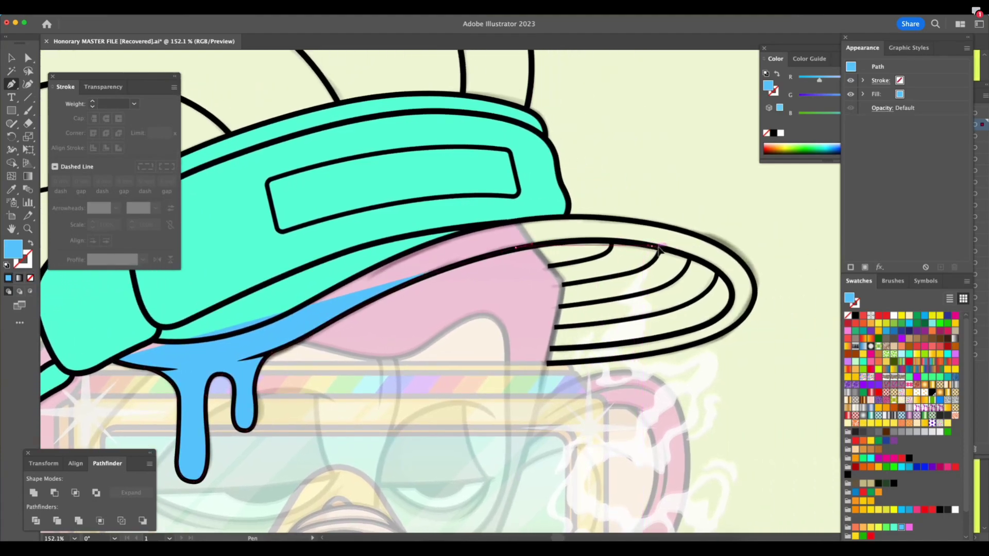
{"action": "left_click", "coordinate": [658, 248]}
{"action": "left_click_drag", "start_coordinate": [731, 300], "coordinate": [733, 321]}
{"action": "left_click", "coordinate": [678, 334]}
{"action": "key", "text": "super+z"}
{"action": "left_click_drag", "start_coordinate": [674, 335], "coordinate": [596, 346]}
{"action": "left_click", "coordinate": [550, 349]}
Trace back along the brim's outer edge and beneath the visor band, closing the light blue rim-and-drips shape at its starting point
{"action": "left_click", "coordinate": [547, 363]}
{"action": "left_click", "coordinate": [704, 342]}
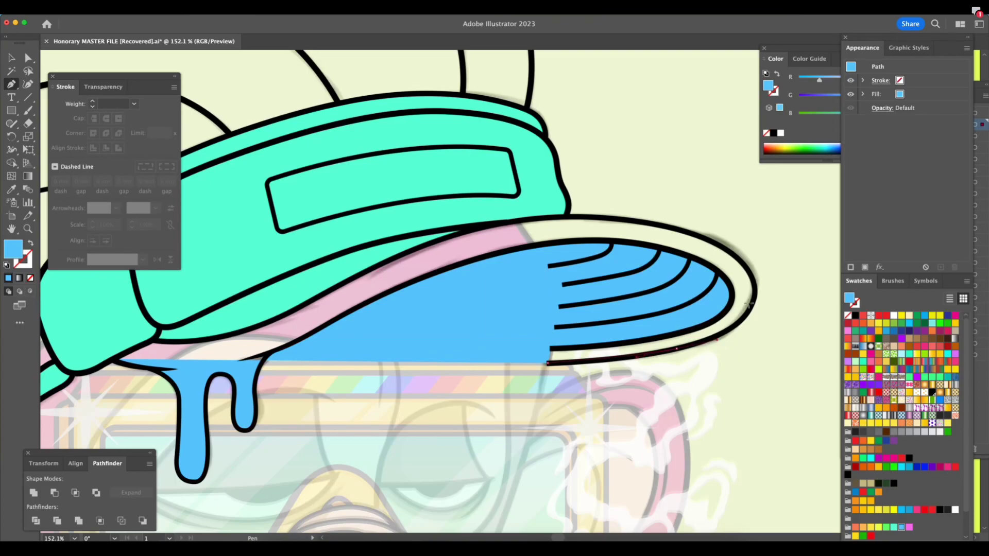
{"action": "left_click_drag", "start_coordinate": [754, 293], "coordinate": [759, 264]}
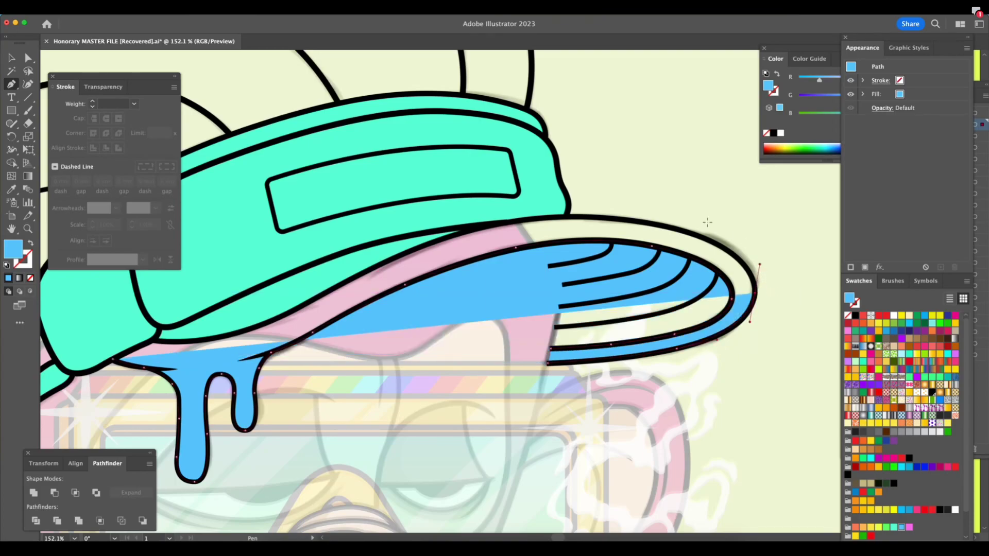
{"action": "left_click_drag", "start_coordinate": [566, 215], "coordinate": [505, 218]}
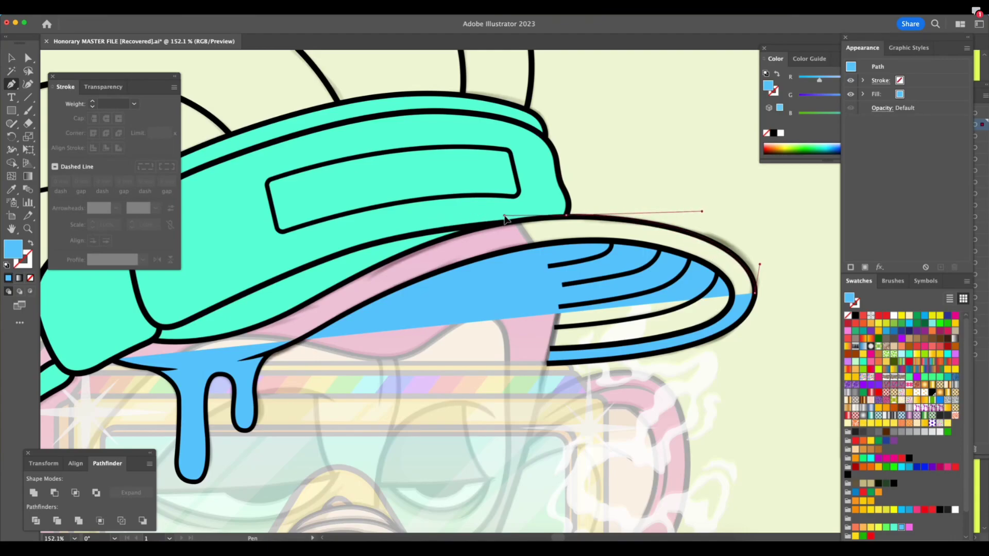
{"action": "left_click_drag", "start_coordinate": [404, 254], "coordinate": [384, 263]}
{"action": "left_click_drag", "start_coordinate": [309, 298], "coordinate": [146, 344]}
{"action": "left_click", "coordinate": [114, 359]}
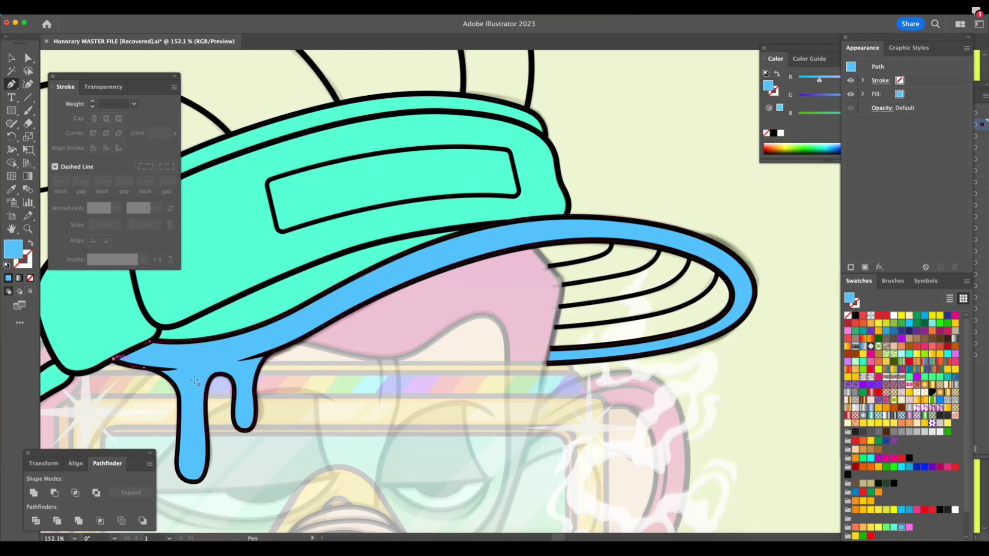
Inspect the visor and hair within the whole character artwork at different zoom levels
{"action": "left_click_drag", "start_coordinate": [544, 418], "coordinate": [517, 446]}
{"action": "left_click", "coordinate": [517, 446]}
{"action": "left_click_drag", "start_coordinate": [467, 405], "coordinate": [480, 374]}
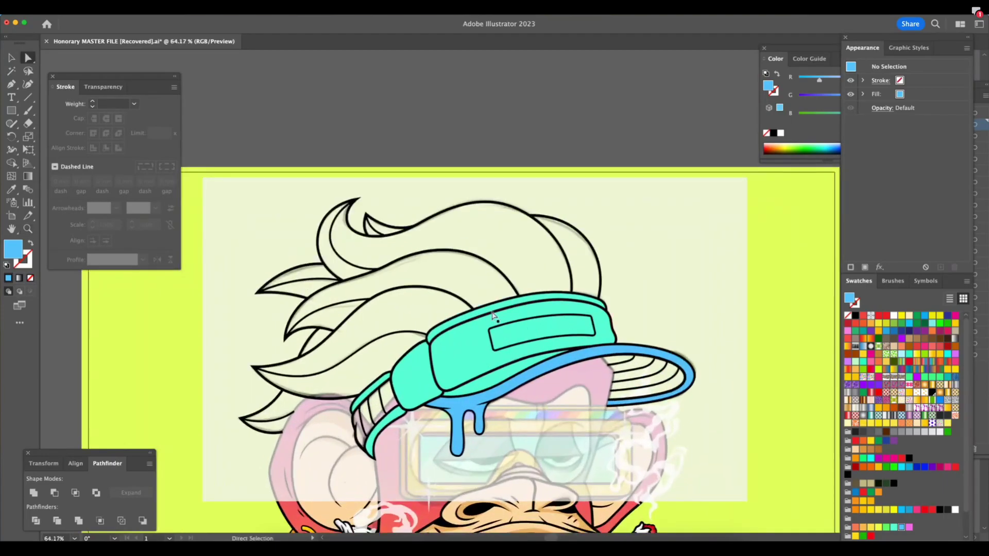
{"action": "left_click", "coordinate": [508, 317]}
{"action": "key", "text": "z"}
{"action": "left_click_drag", "start_coordinate": [496, 441], "coordinate": [481, 448]}
{"action": "left_click", "coordinate": [665, 446]}
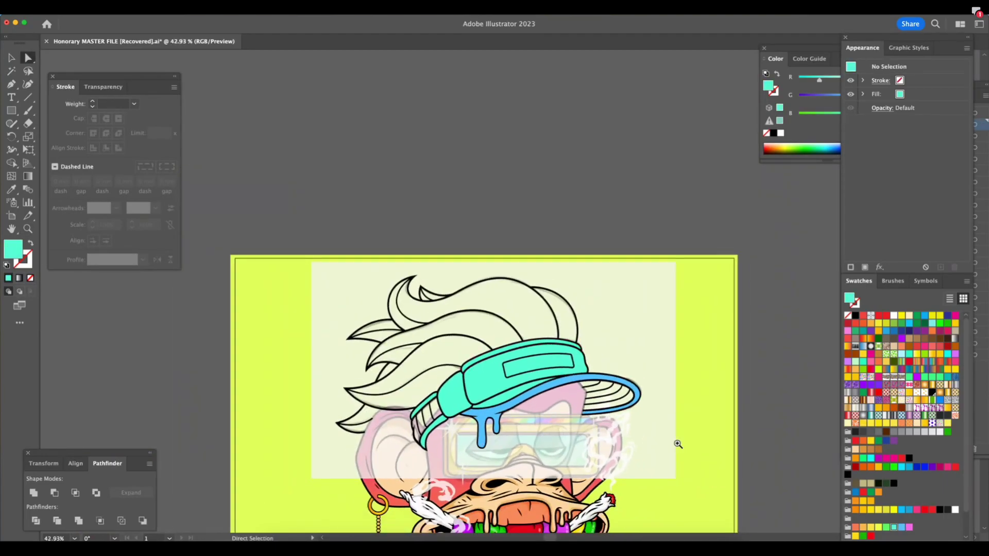
{"action": "left_click", "coordinate": [677, 444]}
{"action": "scroll", "coordinate": [673, 446], "scroll_direction": "right", "scroll_amount": 2}
{"action": "scroll", "coordinate": [671, 448], "scroll_direction": "up", "scroll_amount": 3}
{"action": "scroll", "coordinate": [671, 448], "scroll_direction": "left", "scroll_amount": 3}
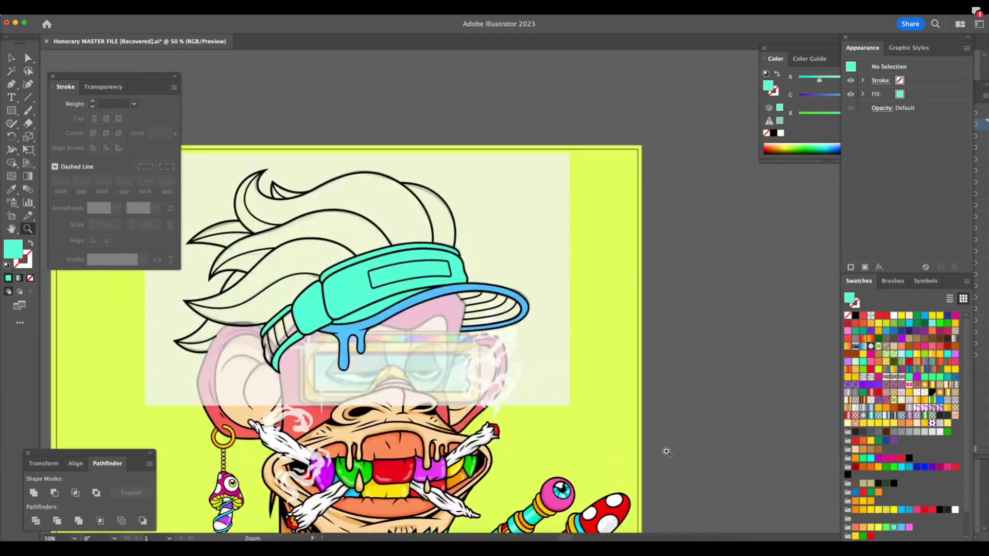
{"action": "scroll", "coordinate": [667, 452], "scroll_direction": "left", "scroll_amount": 2}
{"action": "scroll", "coordinate": [667, 452], "scroll_direction": "up", "scroll_amount": 1}
{"action": "left_click_drag", "start_coordinate": [400, 274], "coordinate": [418, 274]}
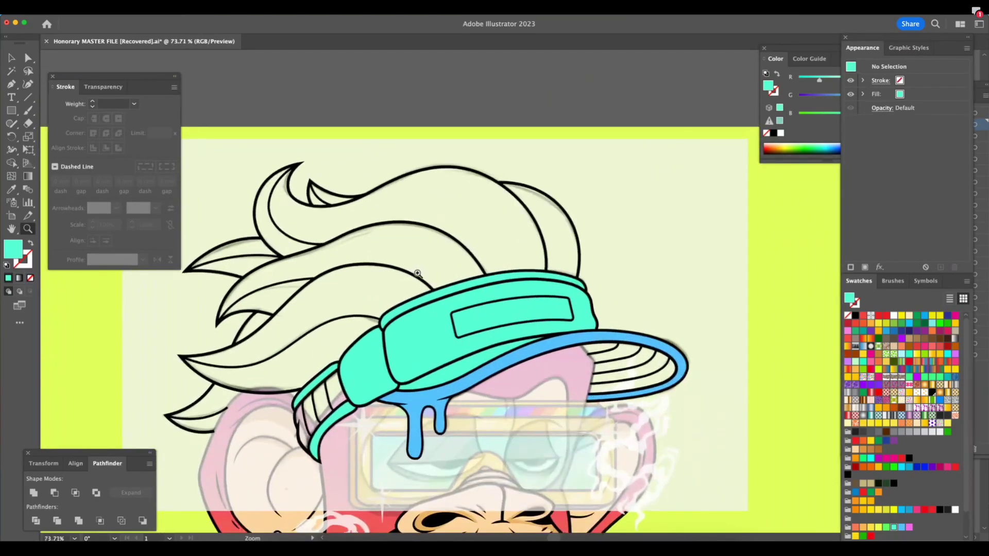
{"action": "scroll", "coordinate": [418, 274], "scroll_direction": "up", "scroll_amount": 2}
{"action": "key", "text": "a"}
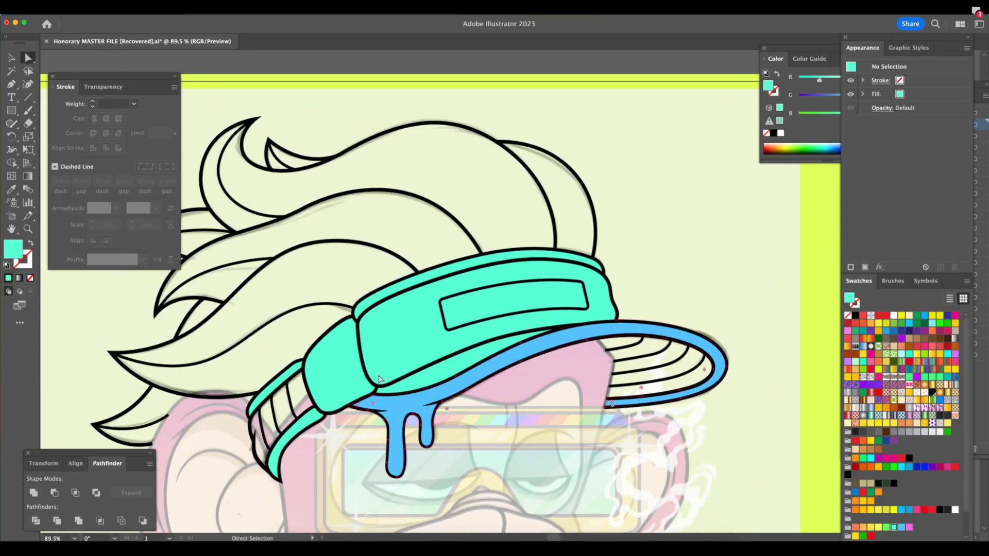
Fill the visor's dripping brim, top rim and both back strap bands with the cyan swatch
{"action": "left_click", "coordinate": [387, 381]}
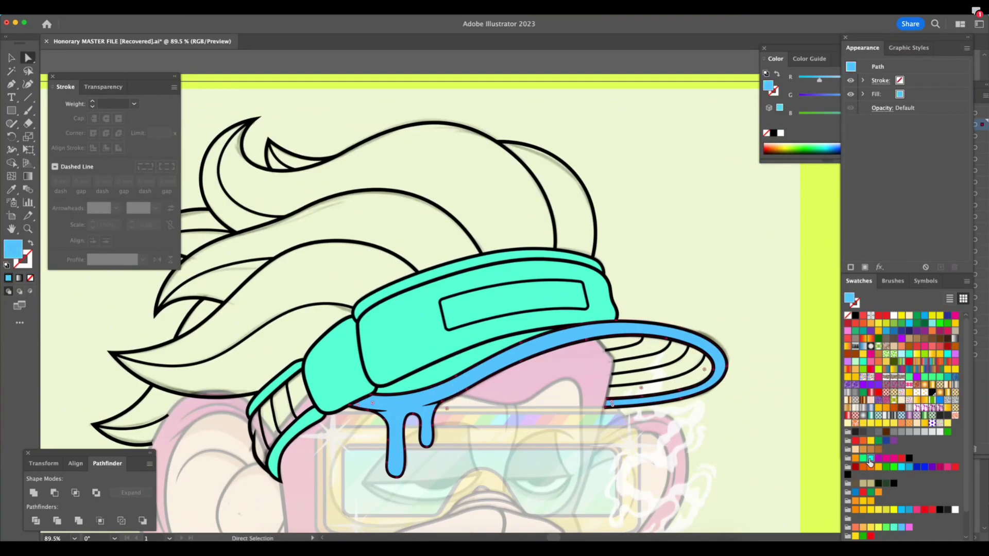
{"action": "left_click", "coordinate": [870, 458]}
{"action": "left_click", "coordinate": [438, 273]}
{"action": "left_click", "coordinate": [871, 459]}
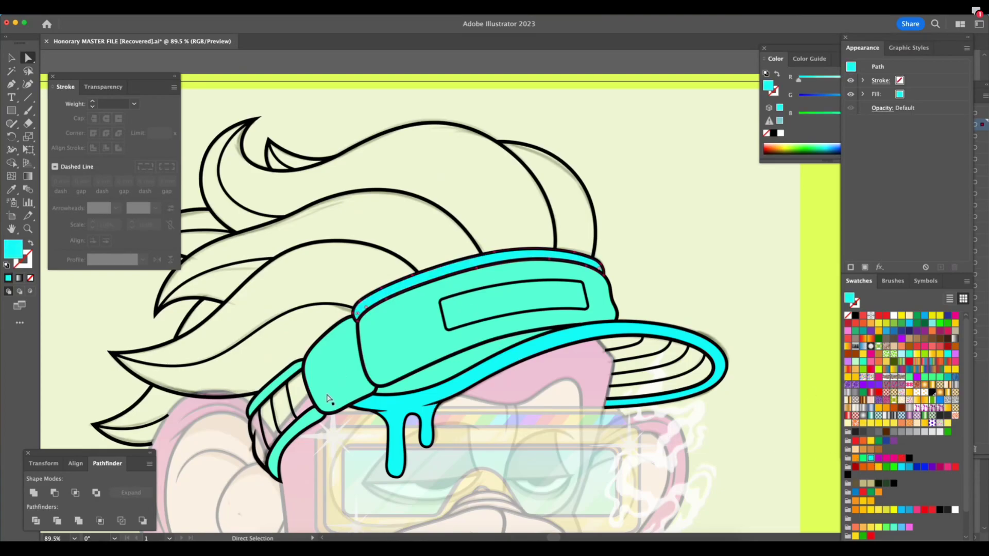
{"action": "left_click", "coordinate": [284, 385]}
{"action": "left_click", "coordinate": [311, 419], "text": "shift"}
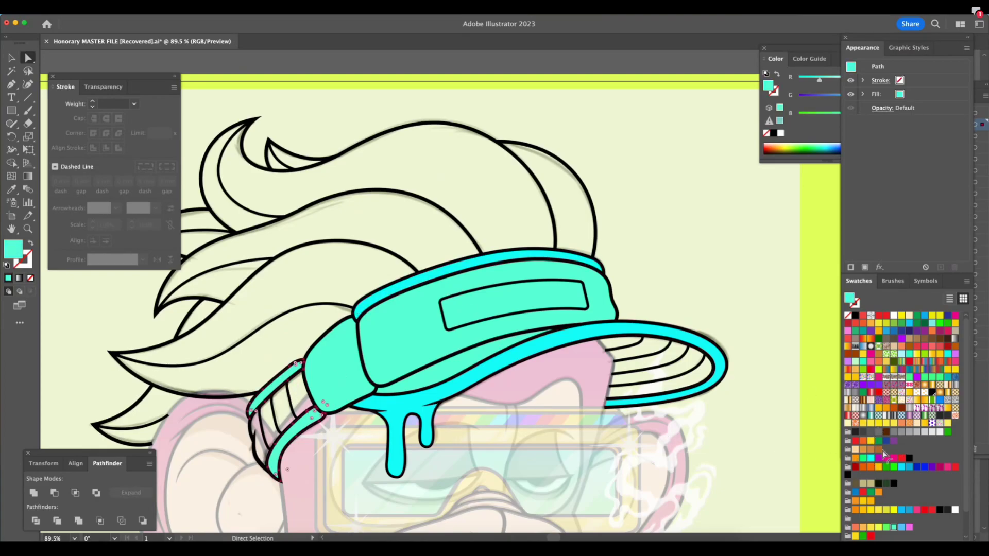
{"action": "left_click", "coordinate": [871, 458]}
Try a purple fill on the visor's front panel and set it back to mint
{"action": "left_click", "coordinate": [410, 335]}
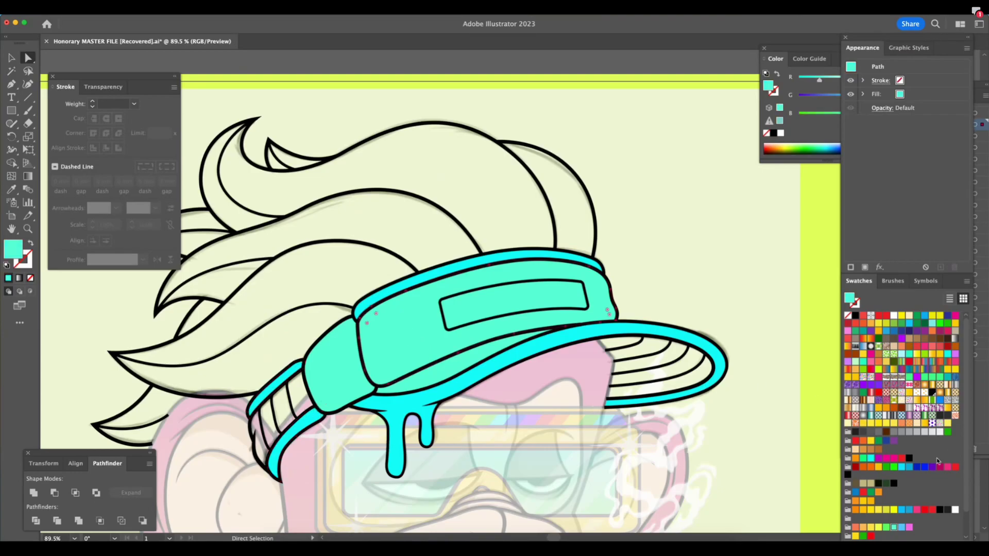
{"action": "left_click", "coordinate": [955, 354]}
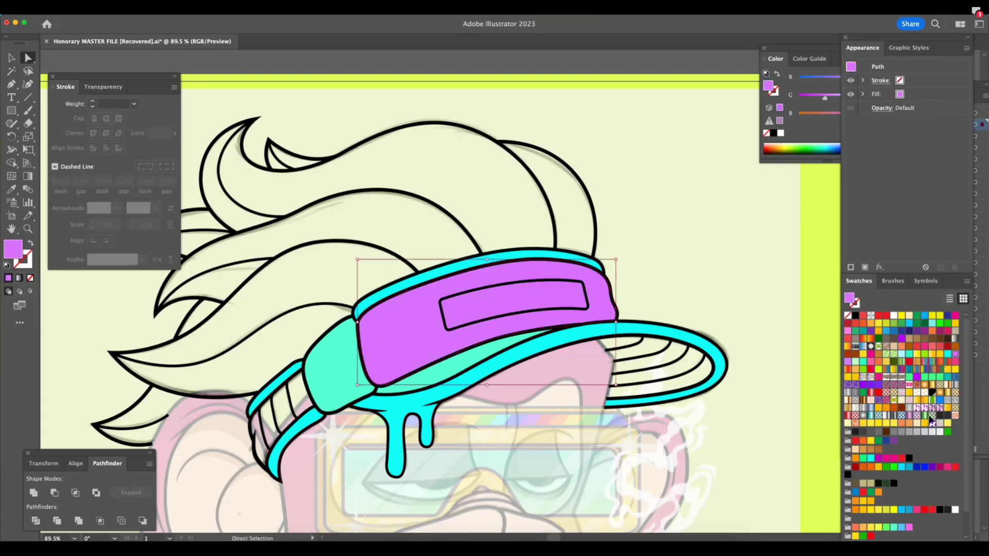
{"action": "left_click", "coordinate": [894, 527]}
Detach the Swatches panel group over the artwork and enlarge it to show every colour group
{"action": "left_click_drag", "start_coordinate": [859, 281], "coordinate": [805, 164]}
{"action": "left_click_drag", "start_coordinate": [869, 474], "coordinate": [803, 408]}
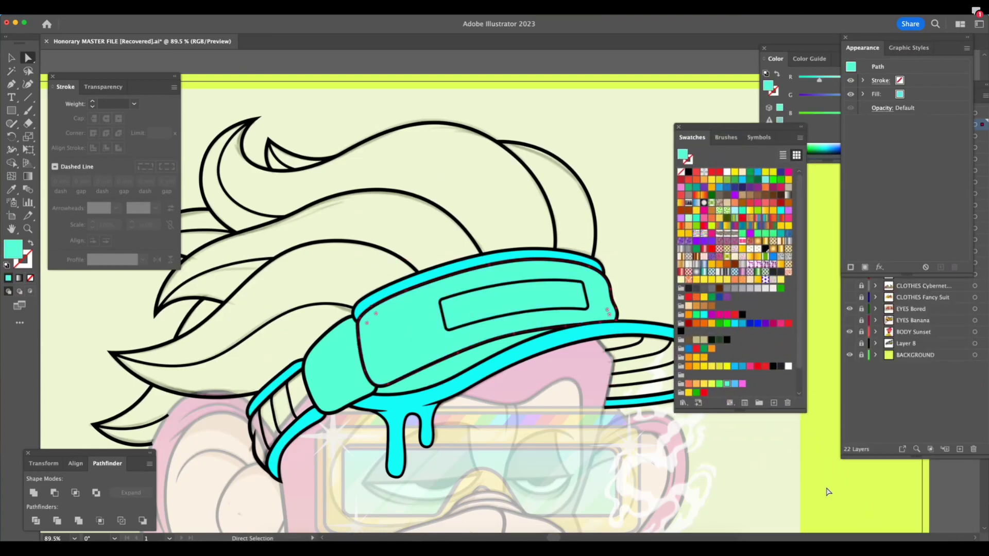
{"action": "left_click_drag", "start_coordinate": [806, 415], "coordinate": [809, 418]}
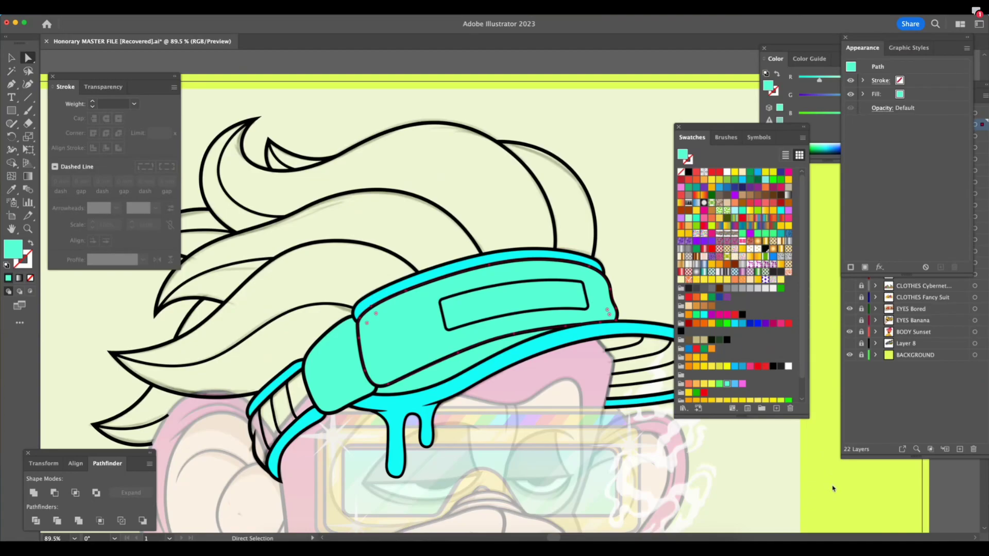
{"action": "left_click_drag", "start_coordinate": [807, 416], "coordinate": [810, 435]}
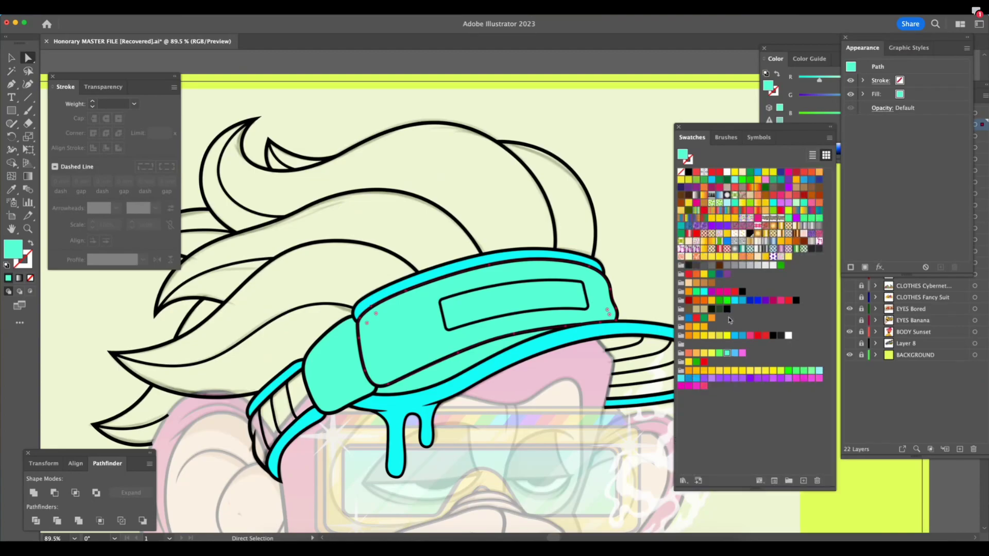
{"action": "left_click_drag", "start_coordinate": [771, 127], "coordinate": [797, 135]}
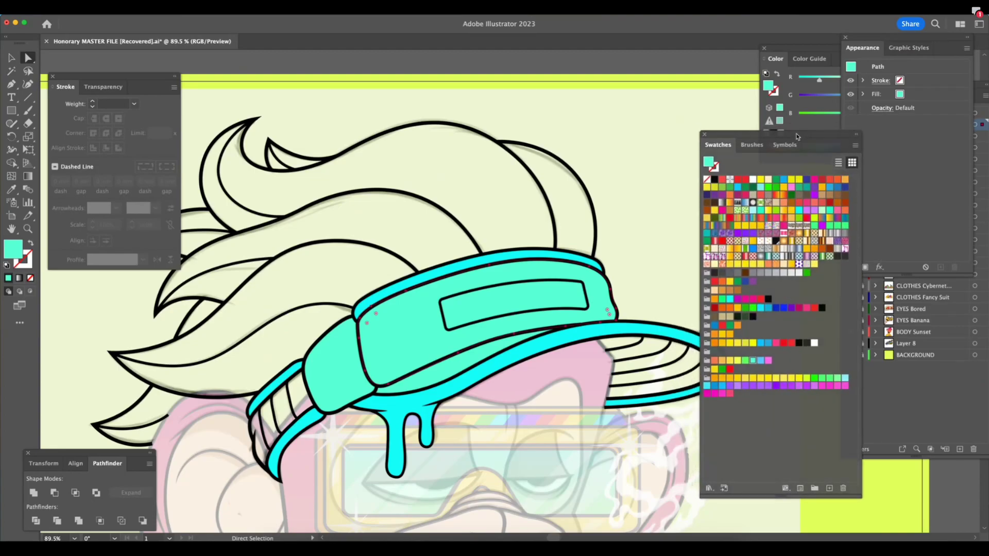
Open the PAD Colours swatch library and group it with the floating Swatches panel
{"action": "scroll", "coordinate": [639, 345], "scroll_direction": "right", "scroll_amount": 3}
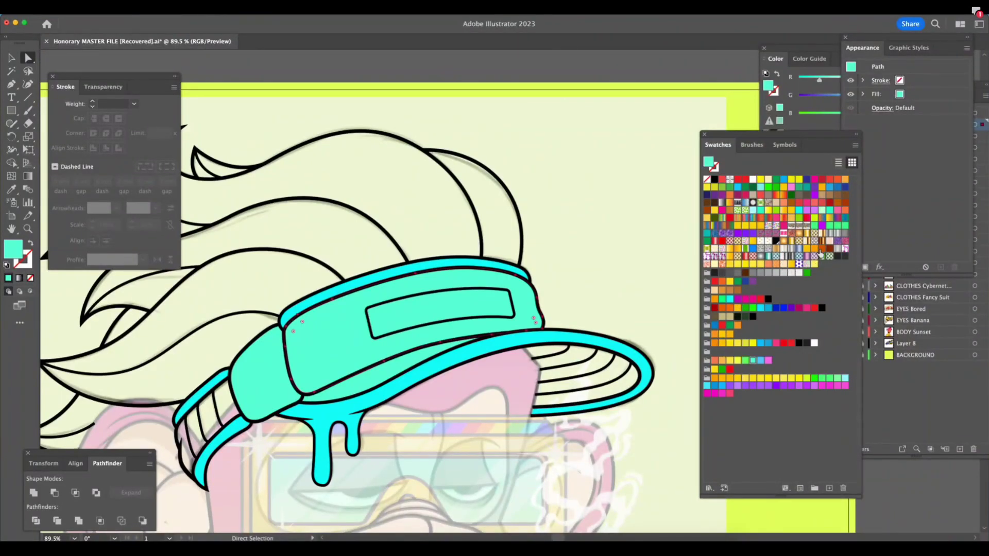
{"action": "key", "text": "shift+Tab"}
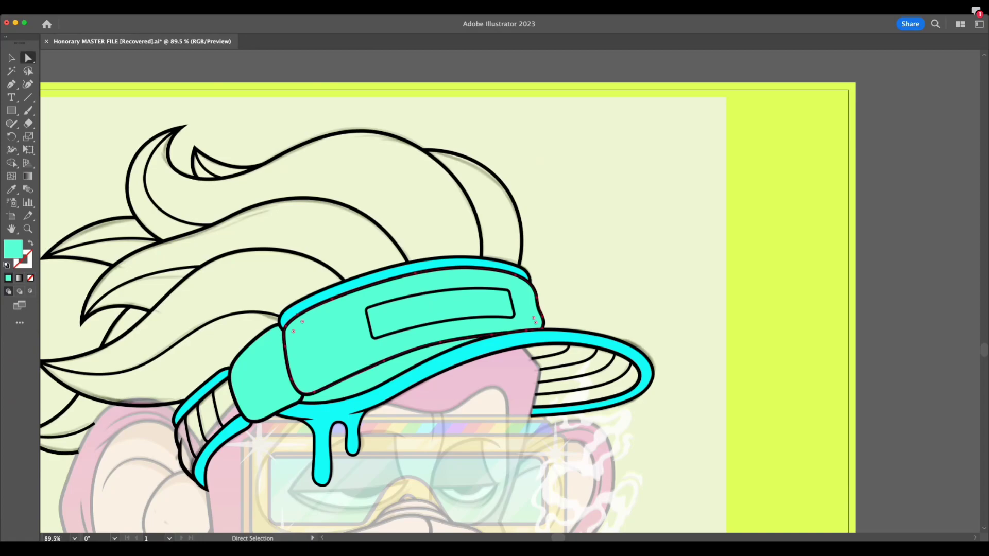
{"action": "key", "text": "shift+Tab"}
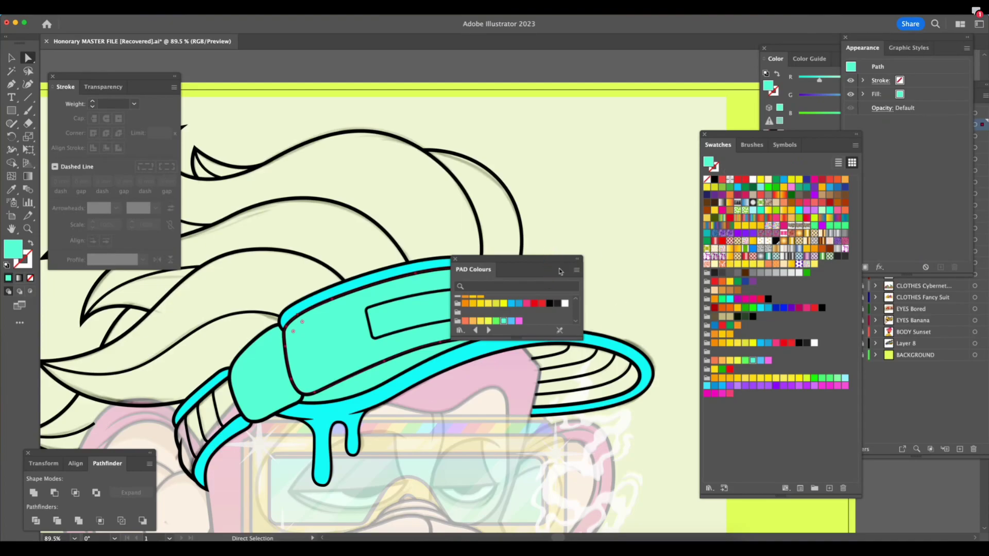
{"action": "left_click_drag", "start_coordinate": [552, 261], "coordinate": [816, 136]}
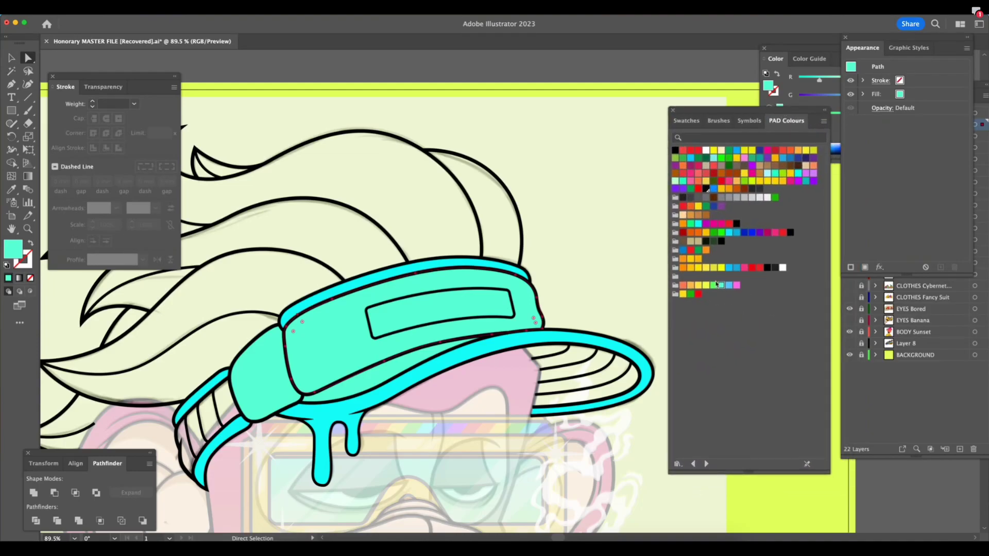
Try green and purple fills from the PAD Colours library on the visor's front panel
{"action": "left_click", "coordinate": [714, 286]}
{"action": "key", "text": "super+z"}
{"action": "left_click", "coordinate": [559, 271]}
{"action": "key", "text": "v"}
{"action": "left_click", "coordinate": [520, 310]}
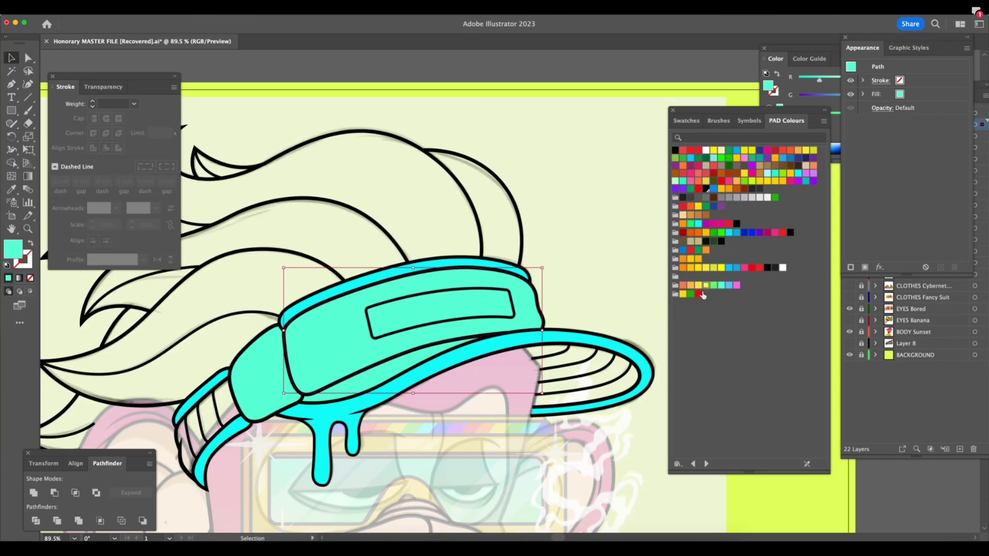
{"action": "left_click", "coordinate": [699, 284]}
{"action": "left_click", "coordinate": [712, 282]}
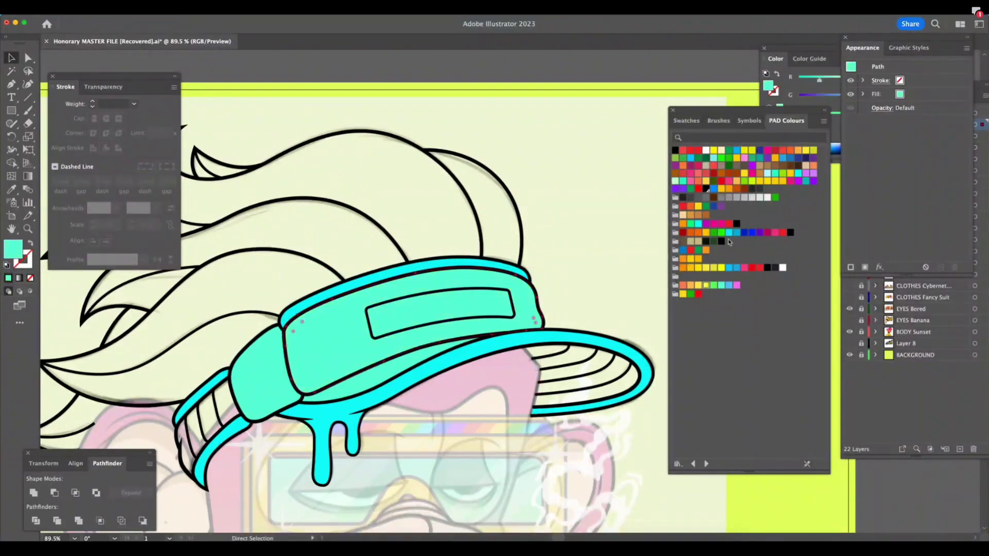
{"action": "left_click", "coordinate": [690, 225]}
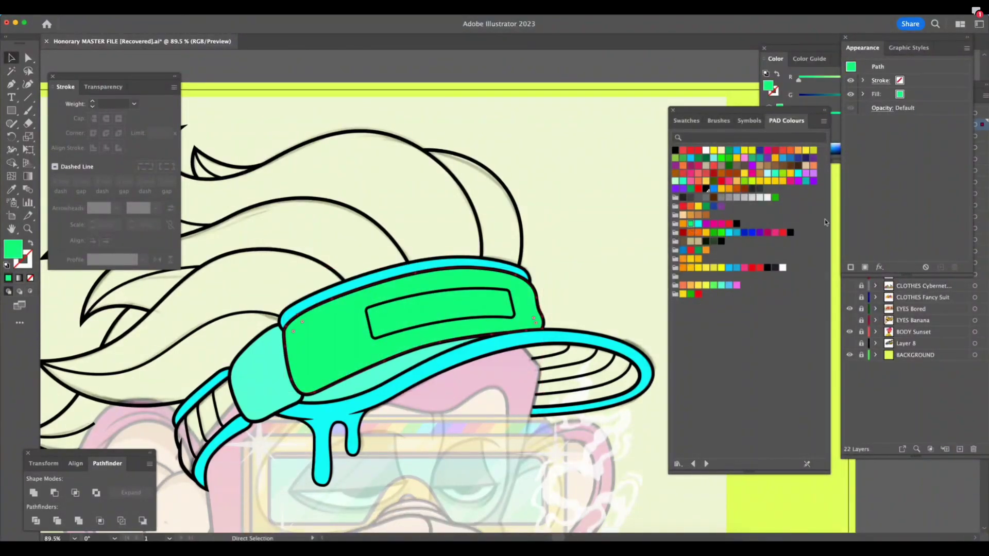
{"action": "left_click", "coordinate": [812, 175]}
{"action": "left_click", "coordinate": [813, 174]}
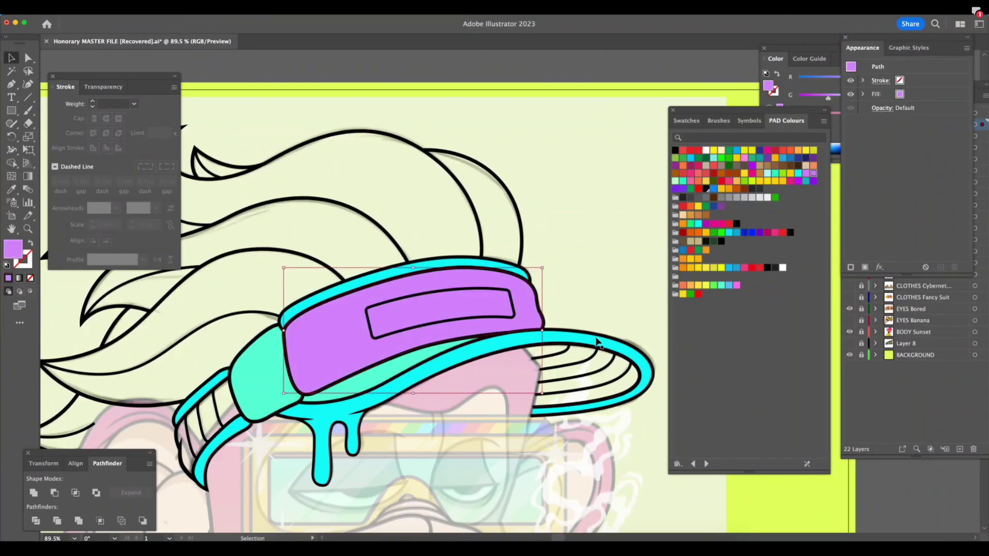
Try a white fill on the visor's dripping brim and undo it
{"action": "left_click", "coordinate": [537, 283]}
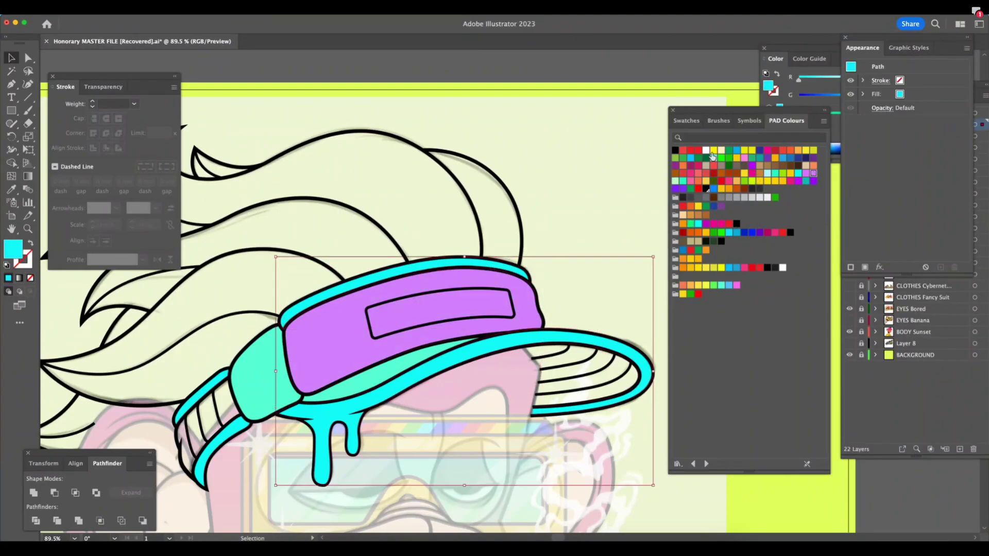
{"action": "left_click", "coordinate": [705, 150]}
{"action": "key", "text": "a"}
{"action": "key", "text": "super+z"}
{"action": "key", "text": "v"}
Fill the visor's front panel with a -90° linear gradient from cyan to green (R=0 G=255 B=121)
{"action": "left_click", "coordinate": [569, 293]}
{"action": "left_click", "coordinate": [537, 309]}
{"action": "key", "text": "Tab"}
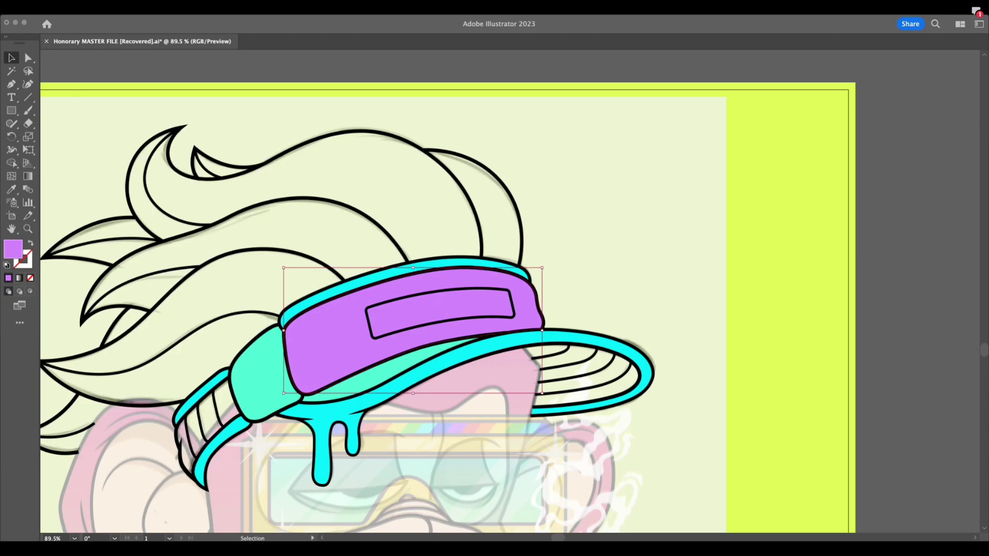
{"action": "key", "text": "Tab"}
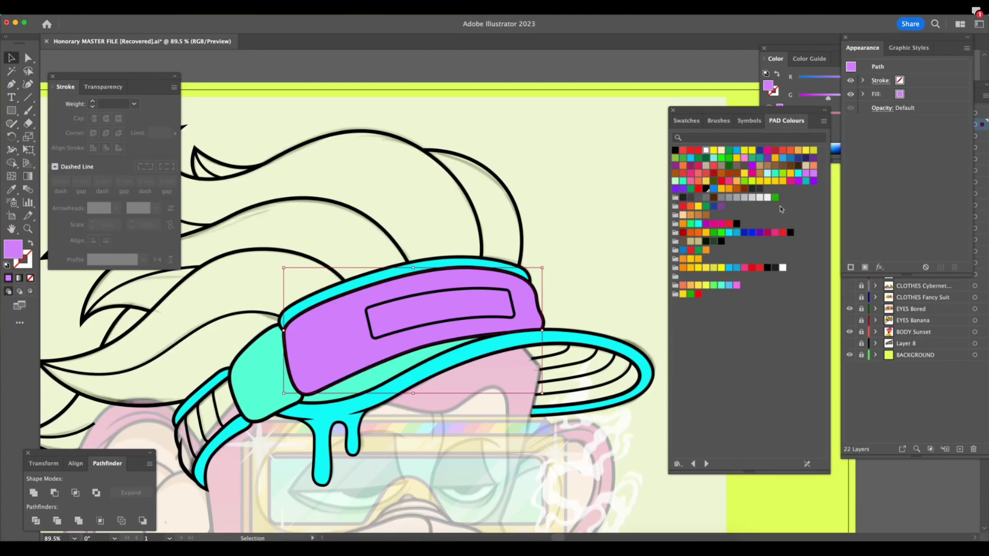
{"action": "left_click", "coordinate": [19, 278]}
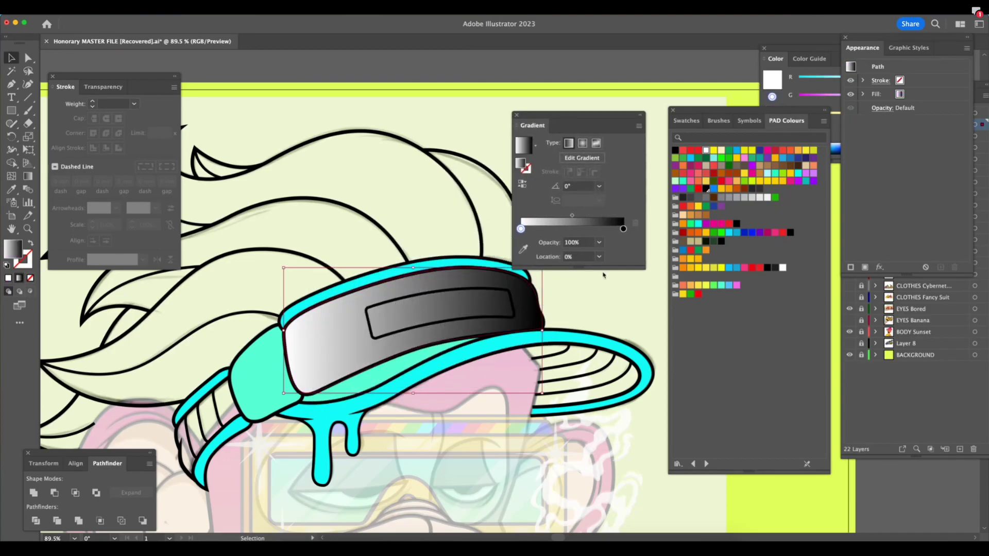
{"action": "left_click", "coordinate": [599, 186]}
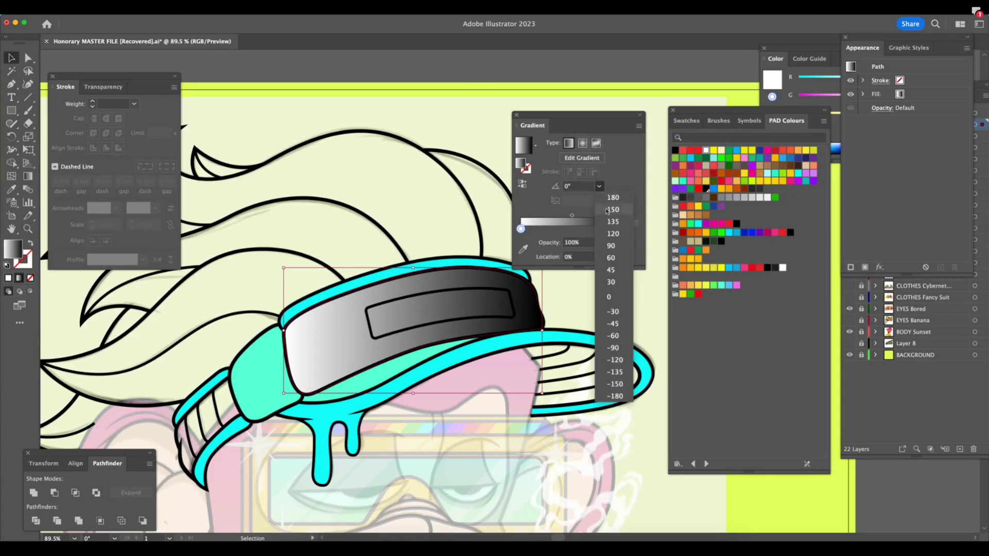
{"action": "left_click", "coordinate": [615, 349]}
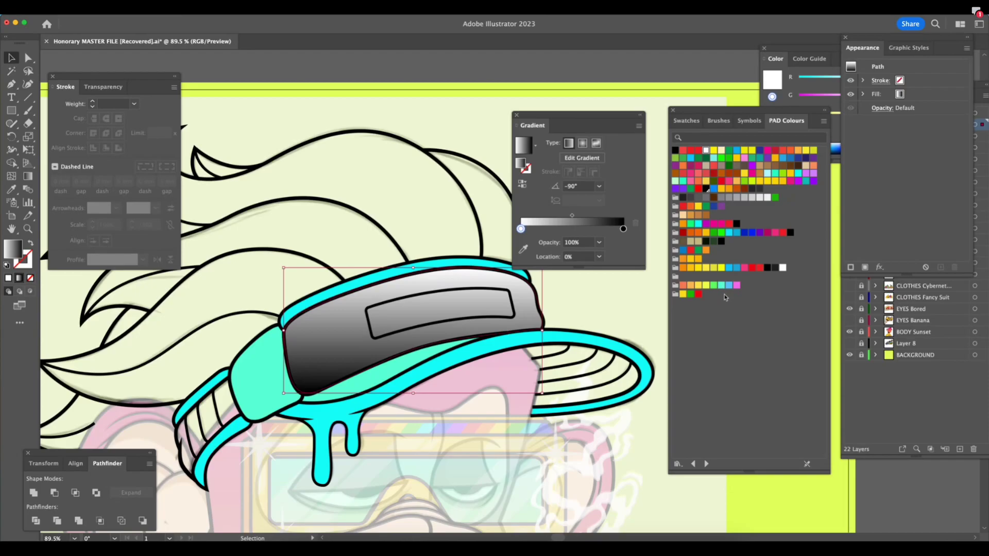
{"action": "left_click_drag", "start_coordinate": [691, 225], "coordinate": [623, 228]}
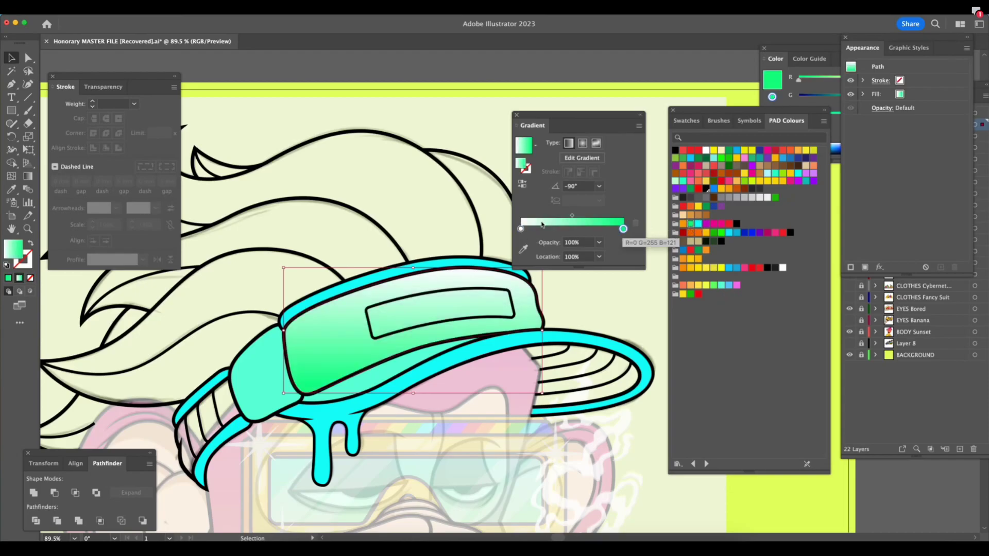
{"action": "left_click", "coordinate": [699, 224]}
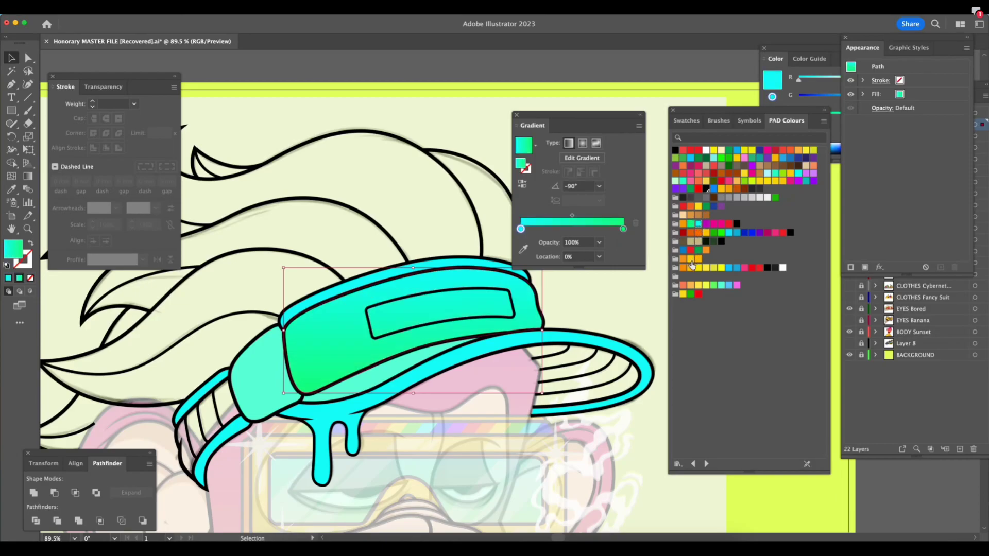
Compare yellow, green and purple fills on the visor's brim and top rim, and settle on lime yellow
{"action": "left_click", "coordinate": [619, 348]}
{"action": "left_click", "coordinate": [481, 265], "text": "shift"}
{"action": "left_click", "coordinate": [705, 288]}
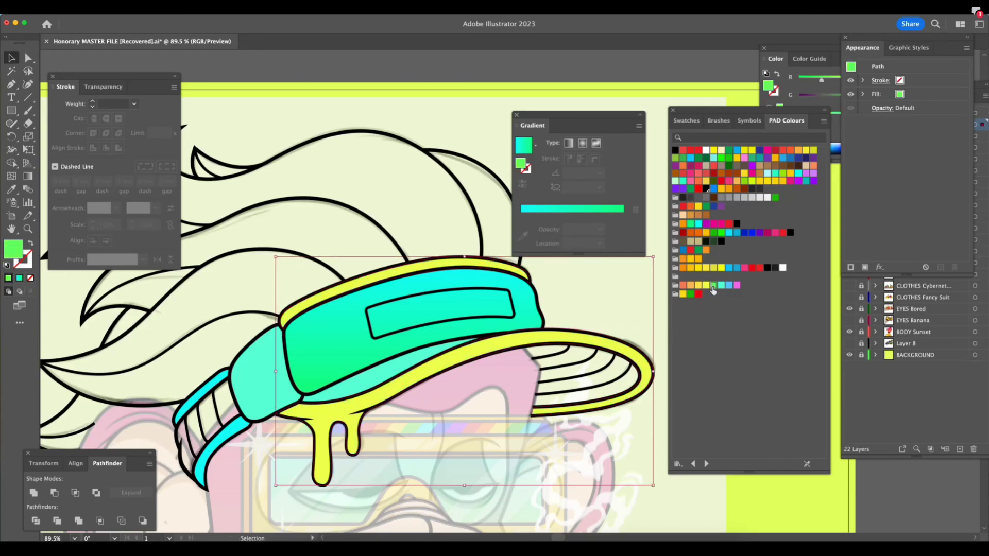
{"action": "left_click", "coordinate": [714, 285]}
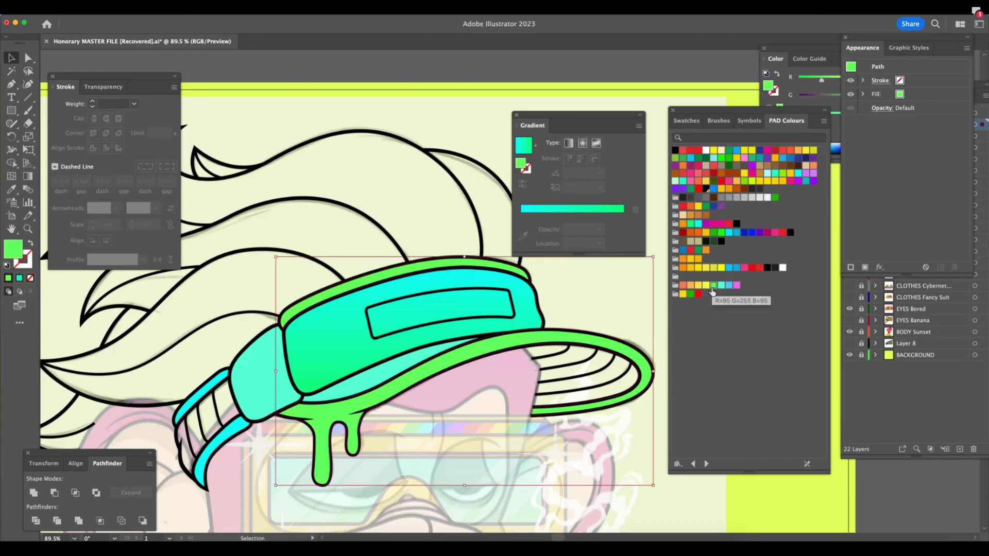
{"action": "left_click", "coordinate": [813, 173]}
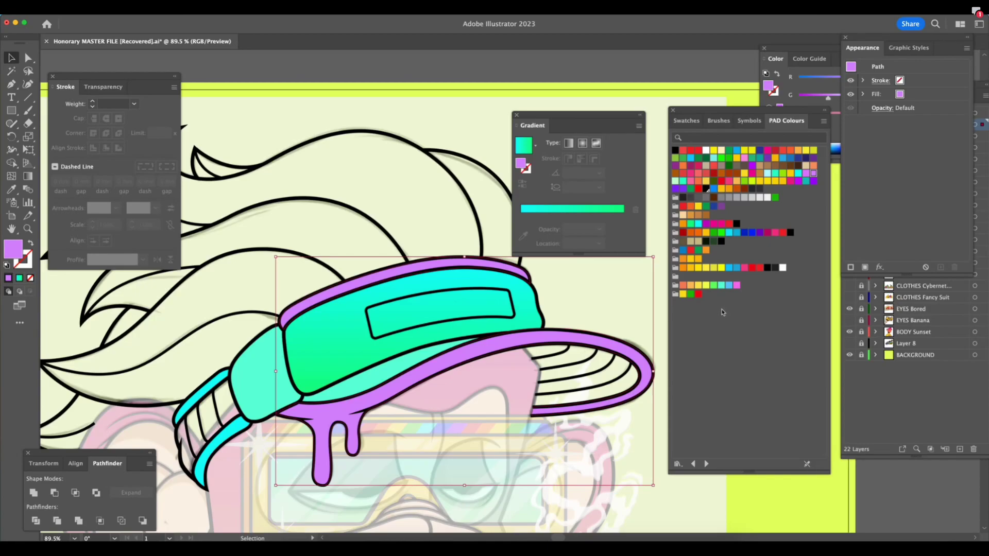
{"action": "left_click", "coordinate": [752, 181]}
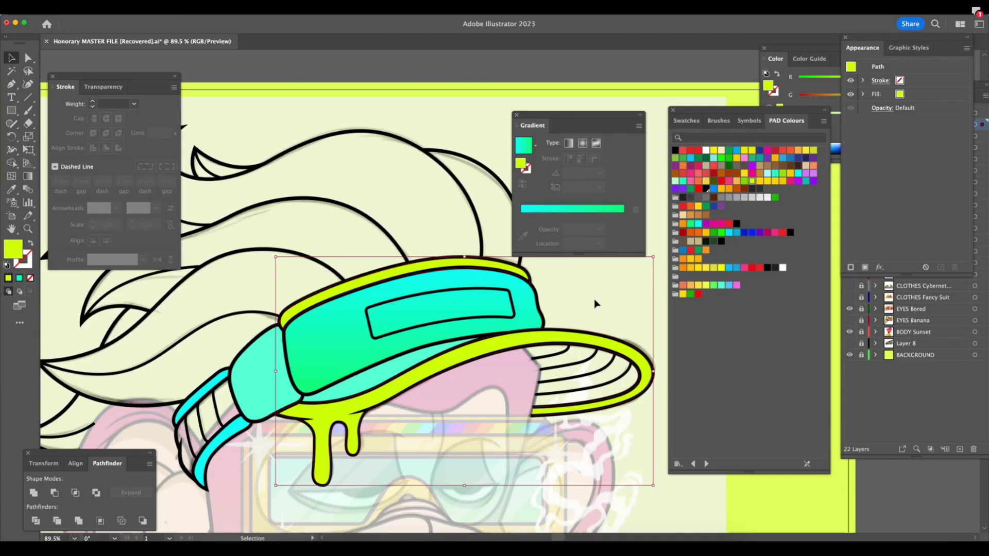
Fill both edge bands of the visor's back strap with lime yellow from the PAD Colours library
{"action": "left_click", "coordinate": [231, 429]}
{"action": "left_click", "coordinate": [220, 376], "text": "shift"}
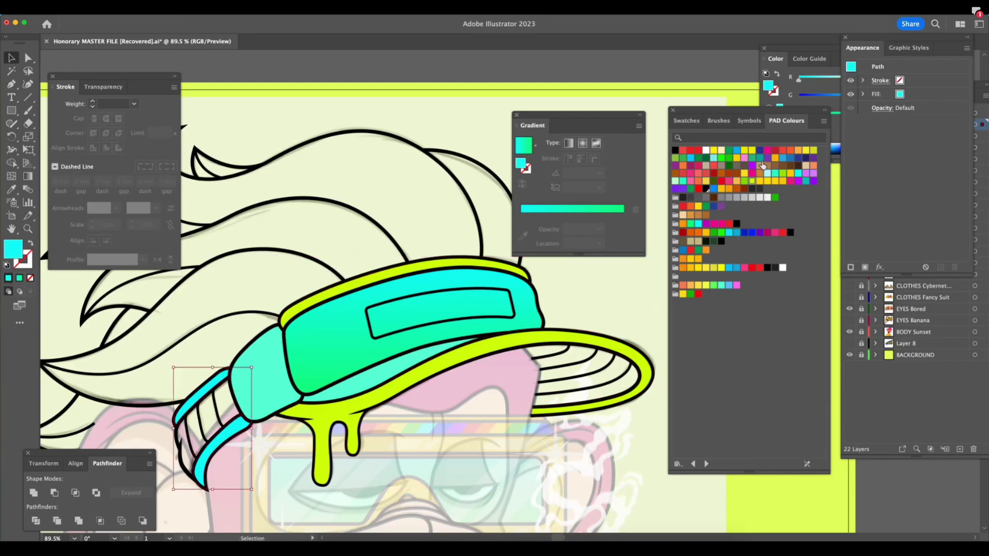
{"action": "left_click", "coordinate": [752, 180]}
Copy the front panel's cyan-to-green gradient onto the visor's side panel with the Eyedropper
{"action": "left_click", "coordinate": [252, 355]}
{"action": "key", "text": "i"}
{"action": "left_click", "coordinate": [338, 341]}
{"action": "left_click", "coordinate": [12, 59]}
Set the gradient angle of the visor's side and front panels together to -90°
{"action": "left_click", "coordinate": [357, 214]}
{"action": "left_click", "coordinate": [332, 329]}
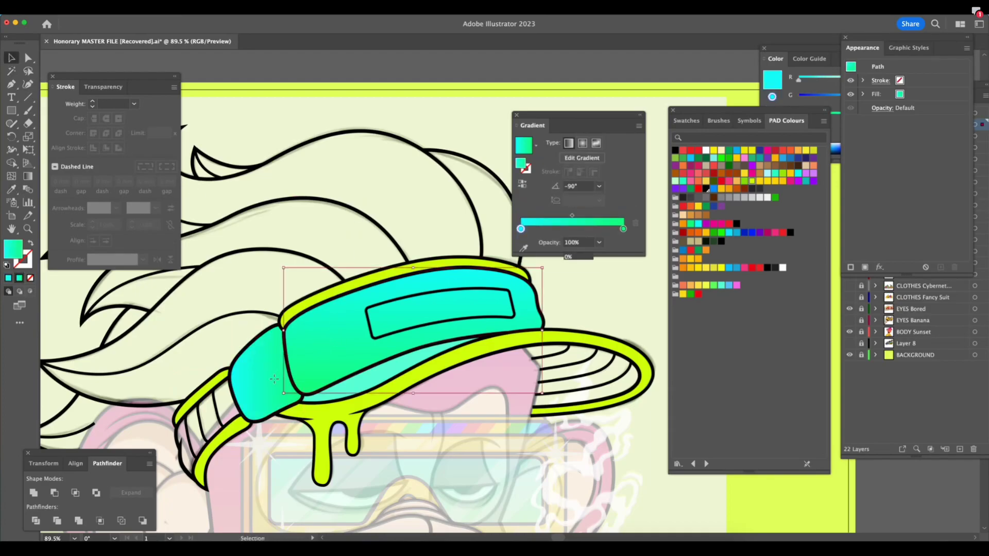
{"action": "left_click", "coordinate": [599, 173]}
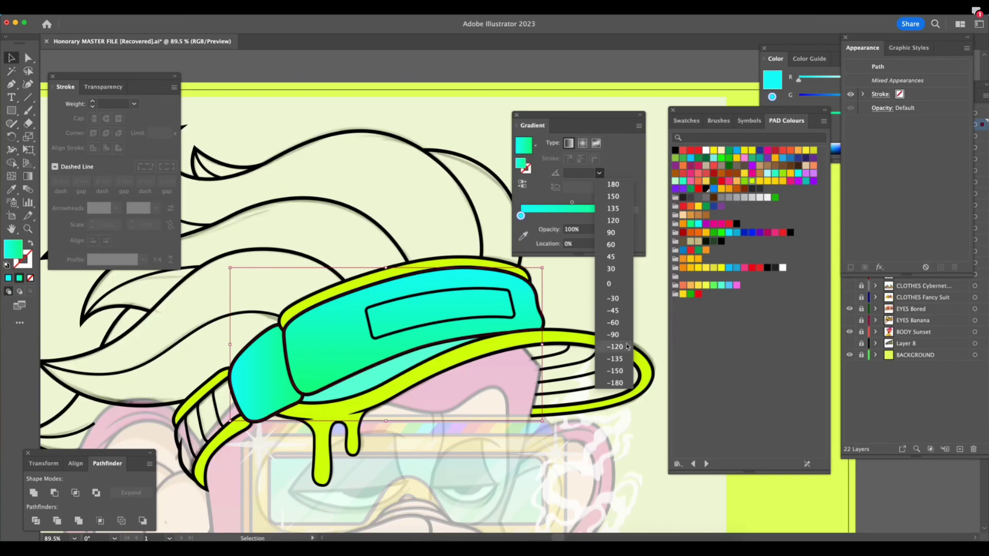
{"action": "left_click", "coordinate": [624, 334]}
{"action": "left_click", "coordinate": [437, 220]}
{"action": "left_click", "coordinate": [271, 365]}
{"action": "left_click", "coordinate": [330, 338], "text": "shift"}
{"action": "left_click", "coordinate": [599, 173]}
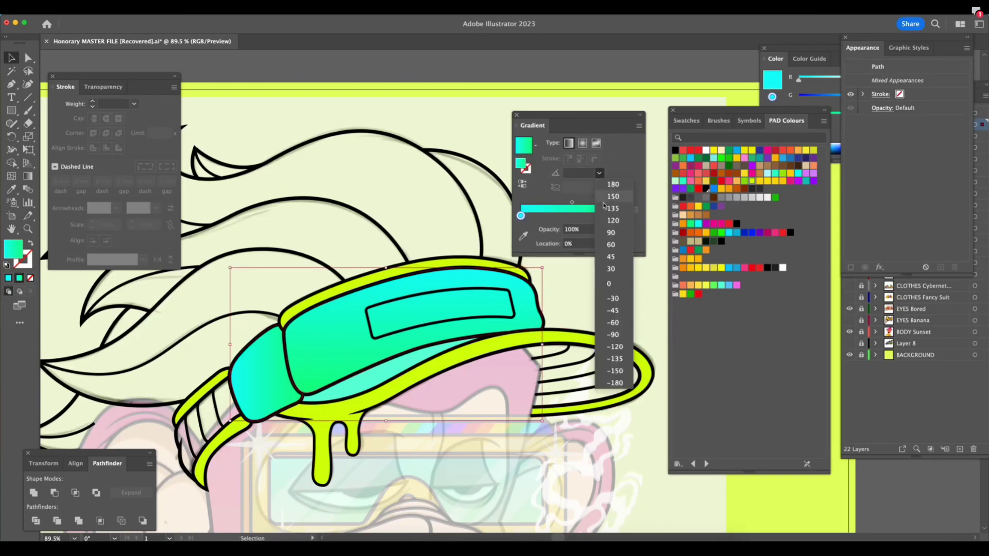
{"action": "left_click", "coordinate": [622, 337]}
Try a 90° gradient angle on the visor's side and front panels and undo it
{"action": "left_click", "coordinate": [599, 174]}
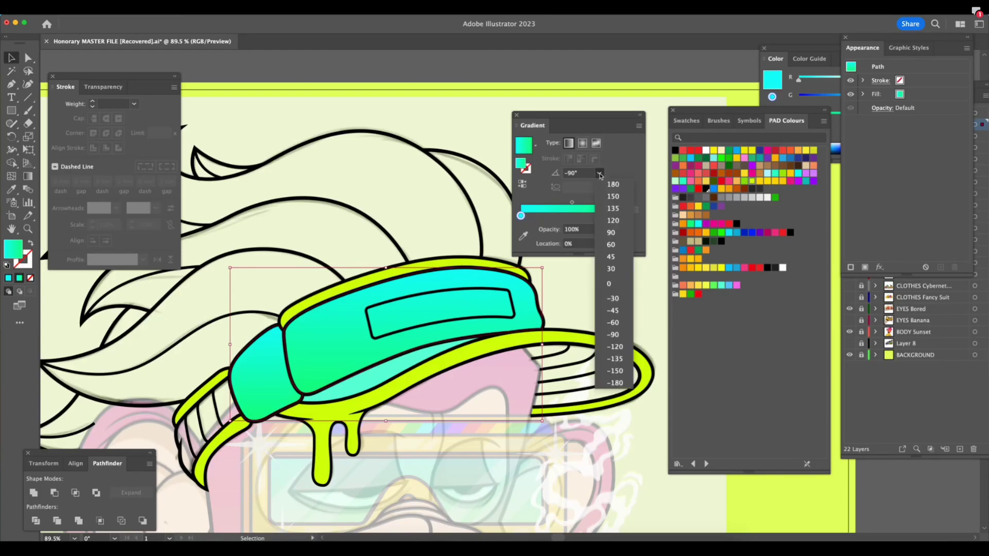
{"action": "left_click", "coordinate": [613, 235]}
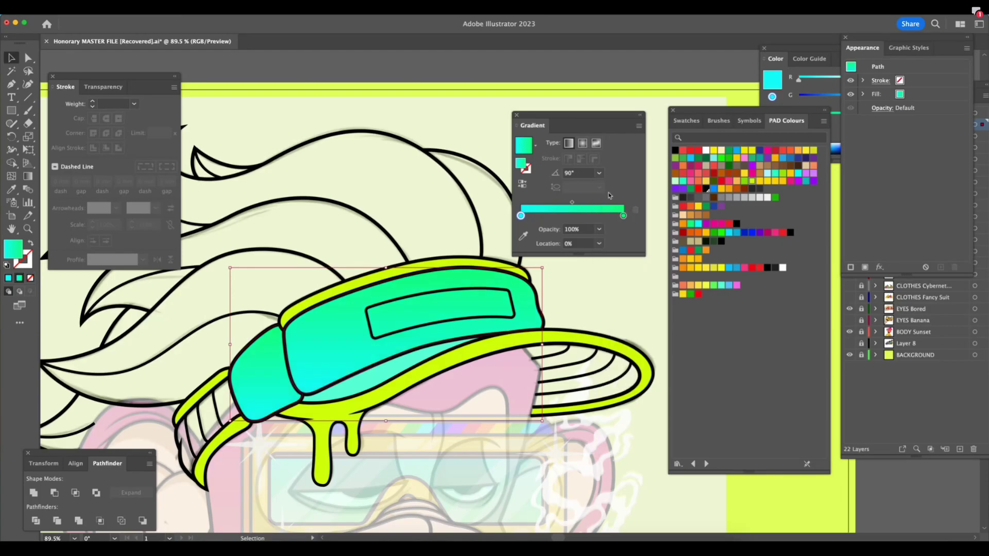
{"action": "key", "text": "super+z"}
Fill the narrow strip between the front panel and the brim with bright blue, and replace it with light green
{"action": "left_click", "coordinate": [475, 438]}
{"action": "left_click", "coordinate": [385, 372]}
{"action": "key", "text": "g"}
{"action": "left_click", "coordinate": [387, 370]}
{"action": "left_click", "coordinate": [730, 233]}
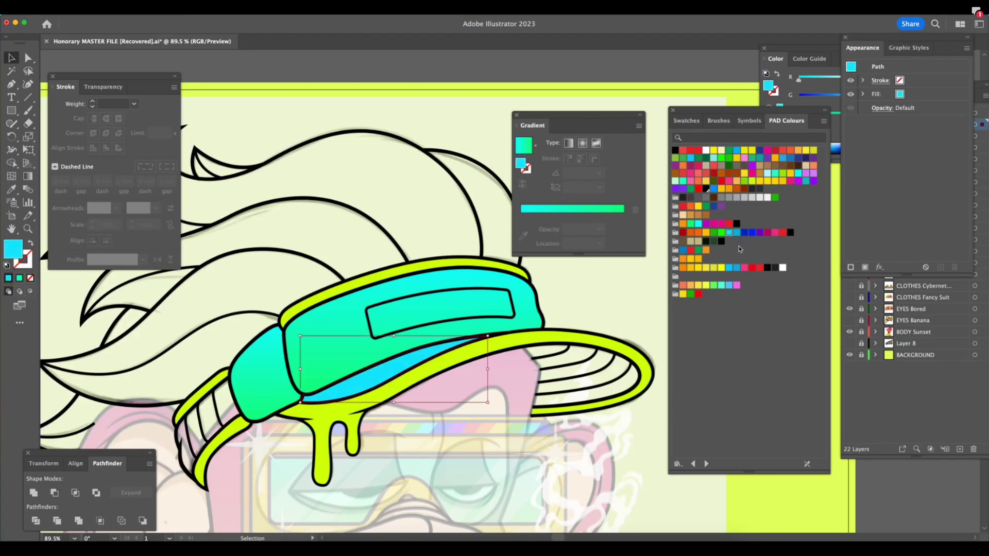
{"action": "left_click", "coordinate": [713, 285]}
{"action": "left_click", "coordinate": [621, 451]}
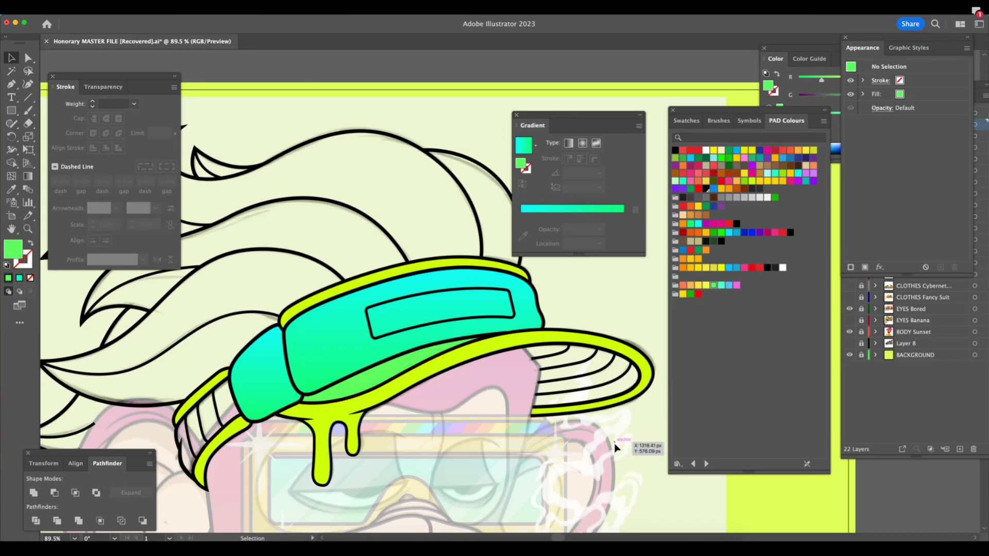
Try light purple and emerald green fills on the strip below the visor's front panel and undo them
{"action": "key", "text": "z"}
{"action": "scroll", "coordinate": [615, 456], "scroll_direction": "down", "scroll_amount": 5}
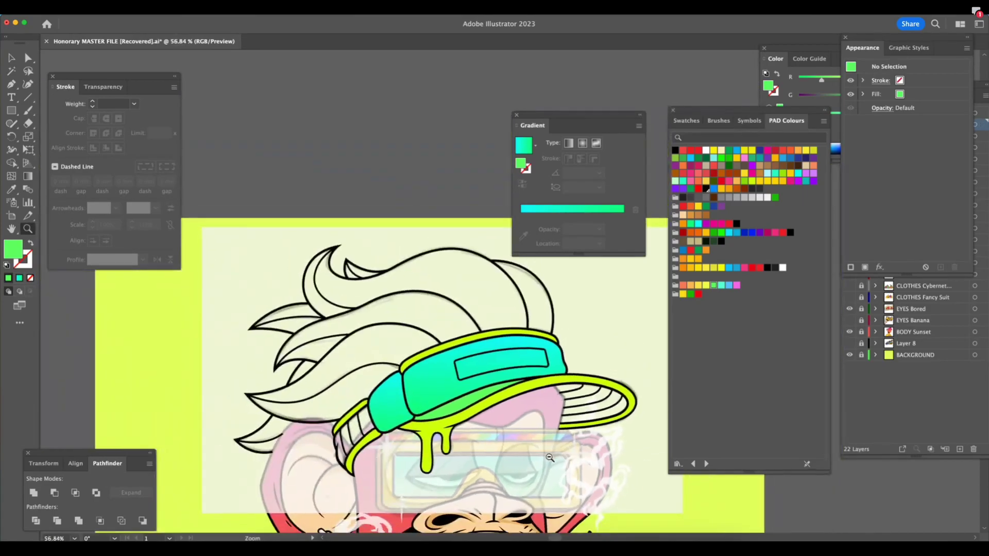
{"action": "scroll", "coordinate": [581, 484], "scroll_direction": "up", "scroll_amount": 3}
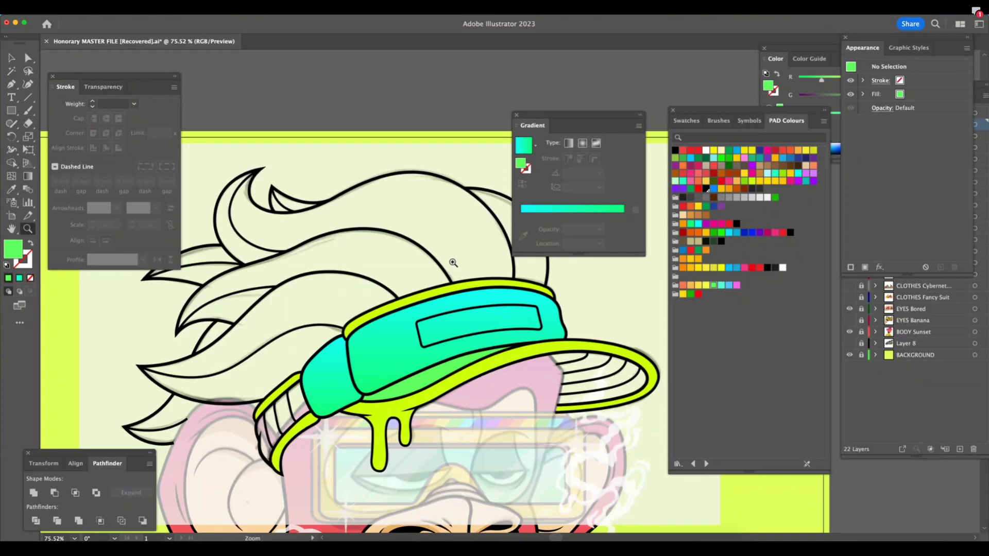
{"action": "key", "text": "v"}
{"action": "left_click", "coordinate": [439, 377]}
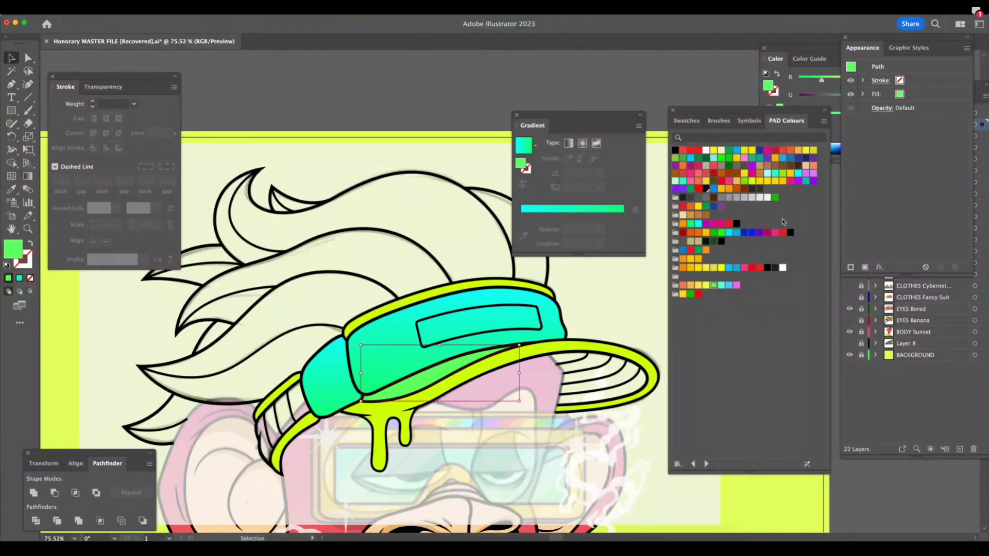
{"action": "left_click", "coordinate": [806, 173]}
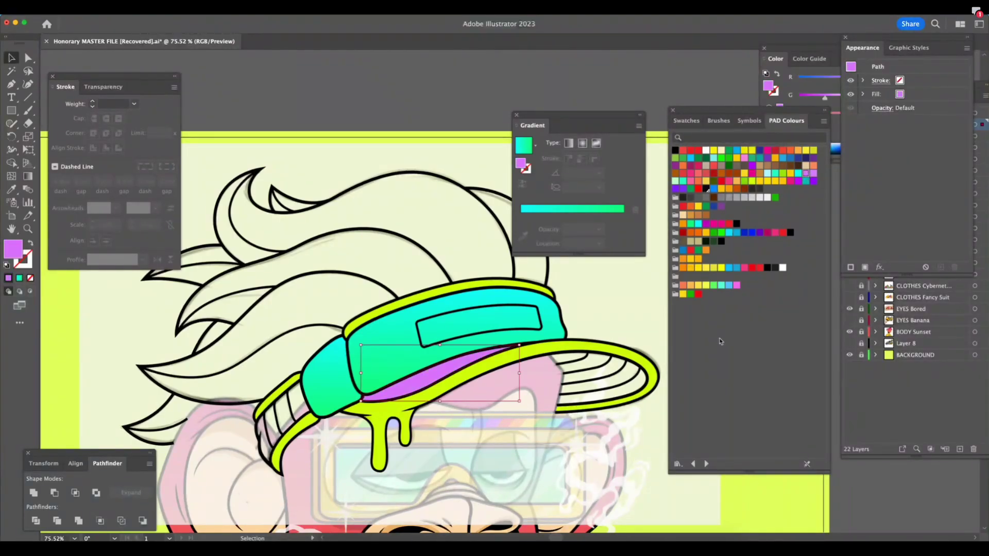
{"action": "key", "text": "super+z"}
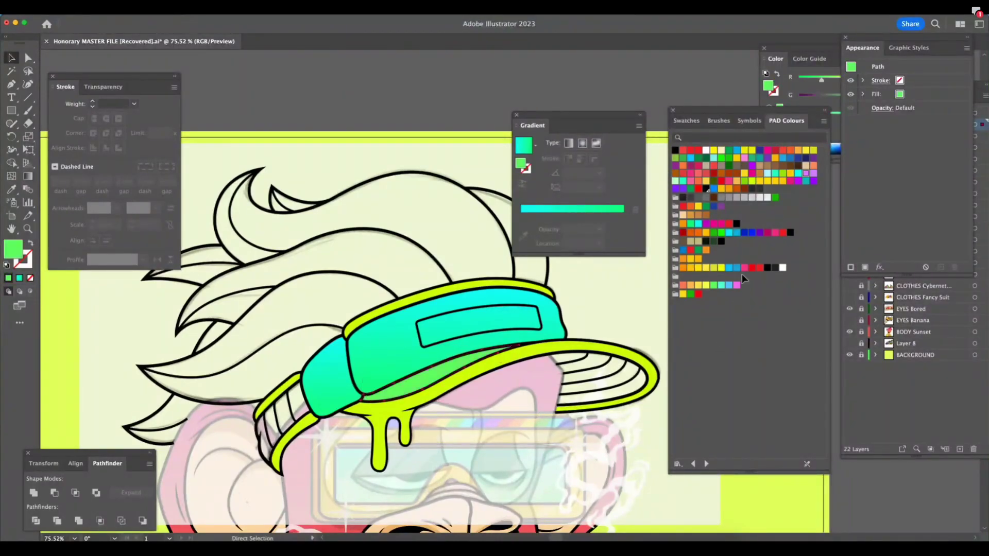
{"action": "left_click", "coordinate": [691, 223]}
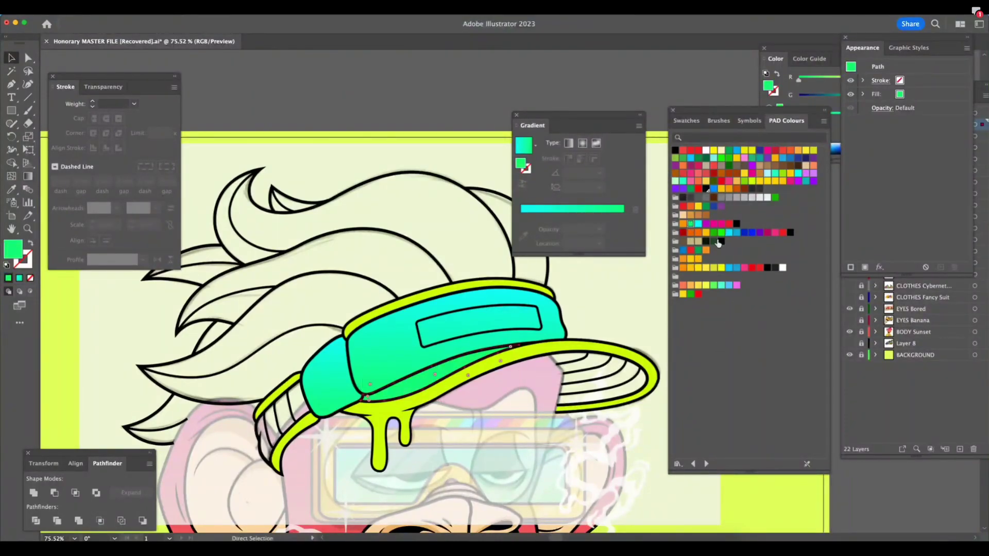
{"action": "key", "text": "v"}
Try a gradient from cyan (R=0 G=255 B=248) to light purple on the visor's front and side panels
{"action": "left_click", "coordinate": [402, 364]}
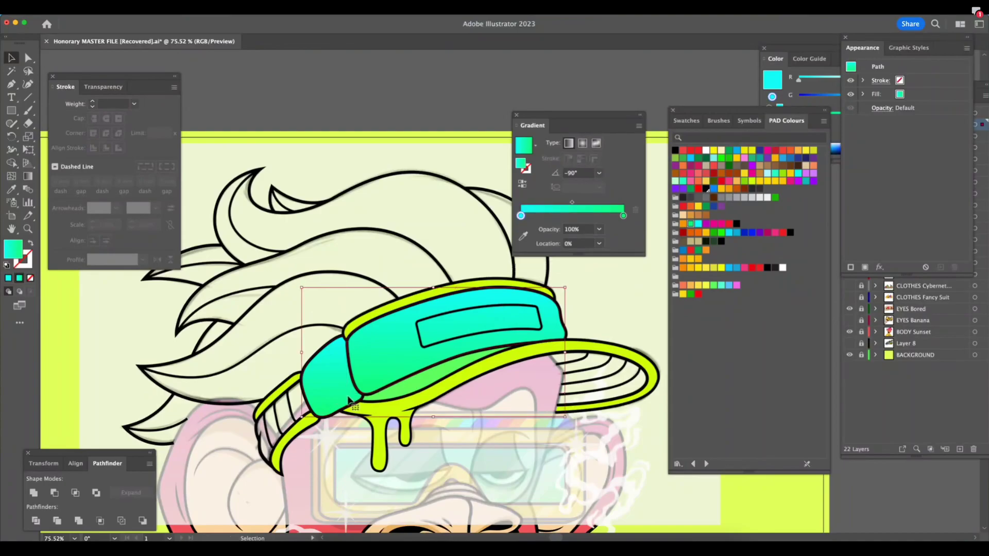
{"action": "left_click_drag", "start_coordinate": [805, 173], "coordinate": [623, 215]}
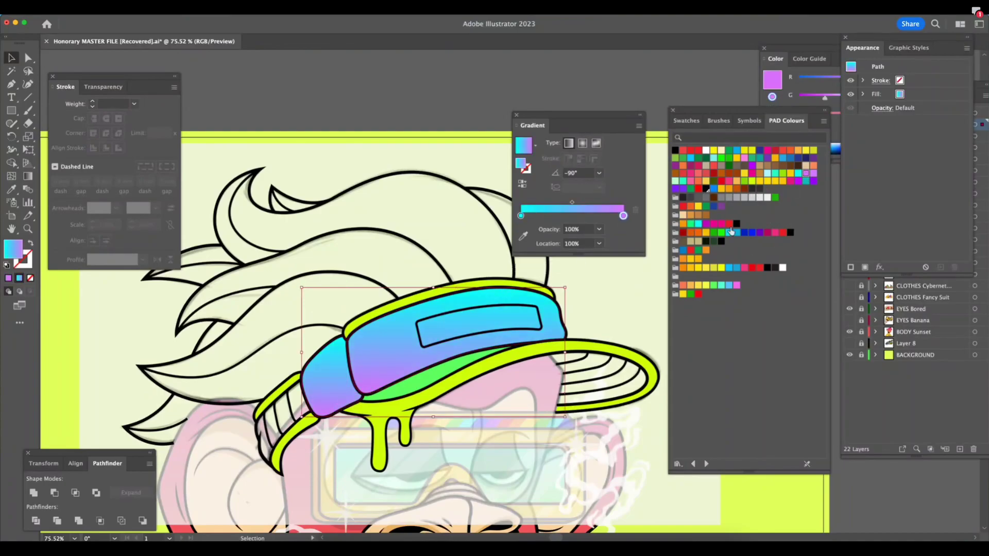
{"action": "left_click_drag", "start_coordinate": [697, 224], "coordinate": [521, 215]}
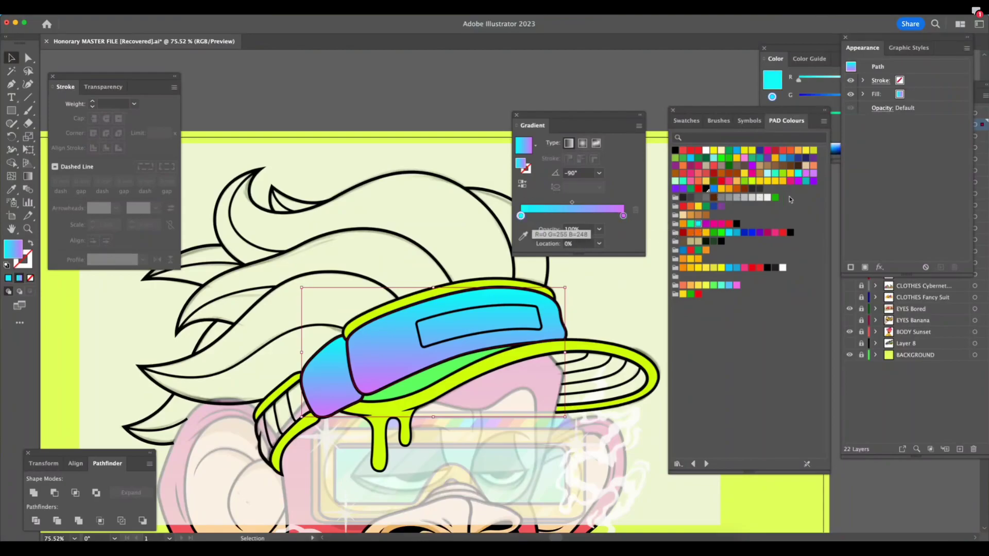
{"action": "key", "text": "super+z"}
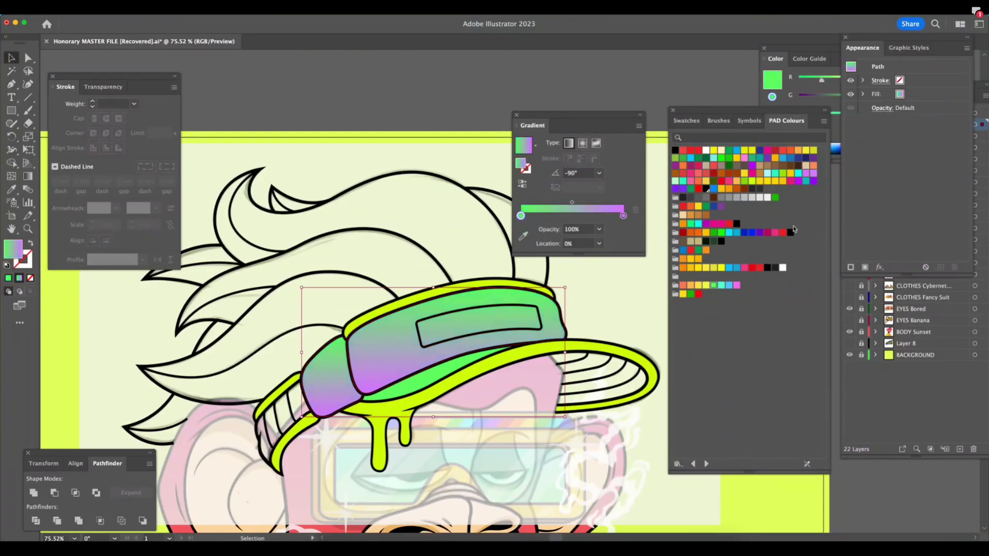
{"action": "key", "text": "super+shift+z"}
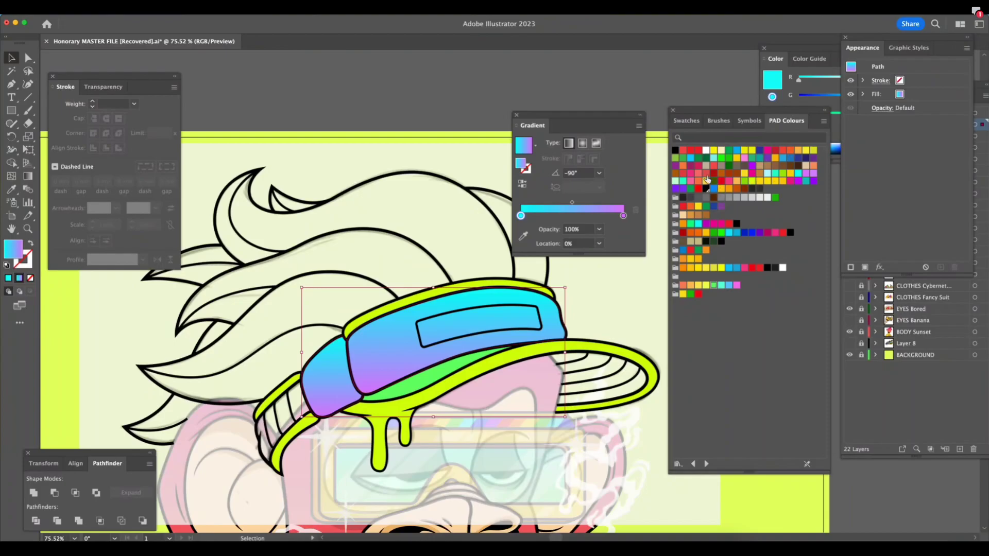
Try pink (R=255 G=97 B=158), green and magenta as the start colour of the panels' gradient, undoing each
{"action": "left_click_drag", "start_coordinate": [691, 181], "coordinate": [520, 216]}
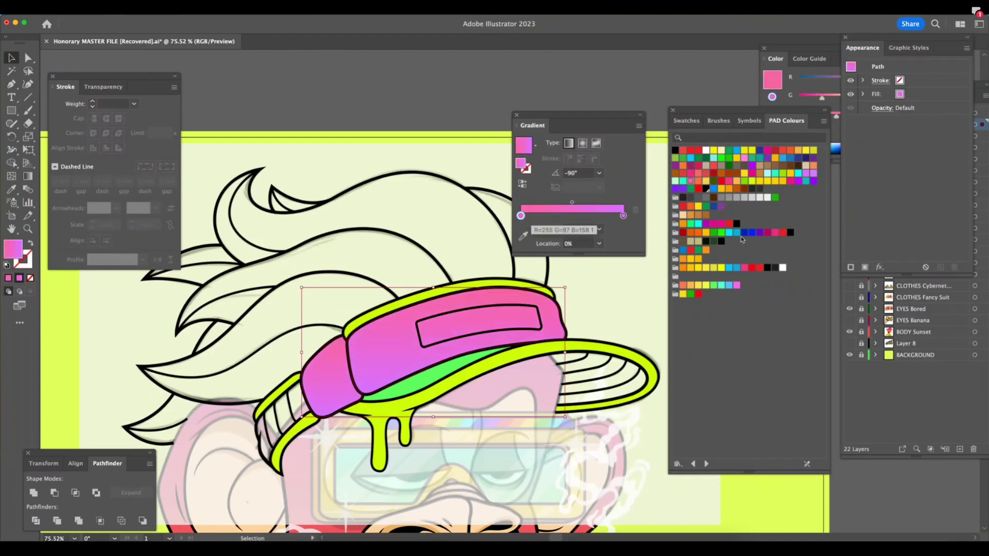
{"action": "key", "text": "super+z"}
{"action": "key", "text": "v"}
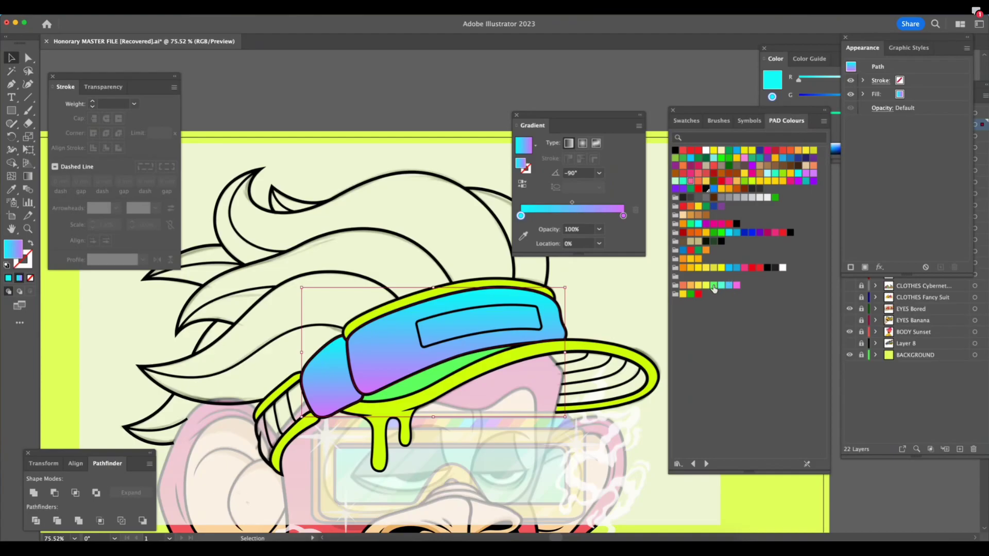
{"action": "left_click_drag", "start_coordinate": [713, 286], "coordinate": [523, 215]}
{"action": "key", "text": "cmd+z"}
{"action": "left_click_drag", "start_coordinate": [798, 183], "coordinate": [520, 215]}
{"action": "key", "text": "cmd+z"}
{"action": "key", "text": "v"}
Compare pink and green (R=95 G=255 B=95) once more as the panel gradient's start colour and undo both
{"action": "left_click_drag", "start_coordinate": [691, 181], "coordinate": [521, 215]}
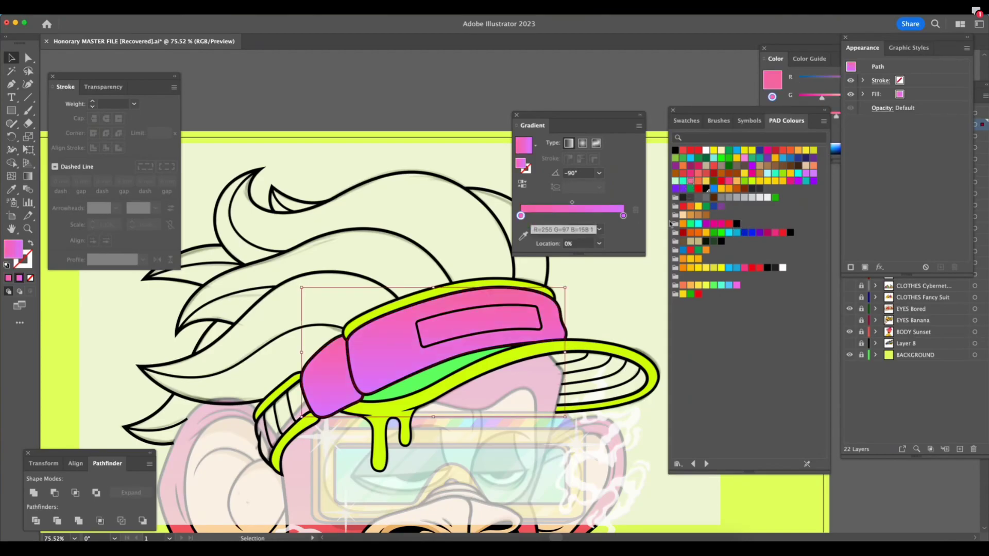
{"action": "key", "text": "a"}
{"action": "key", "text": "super+z"}
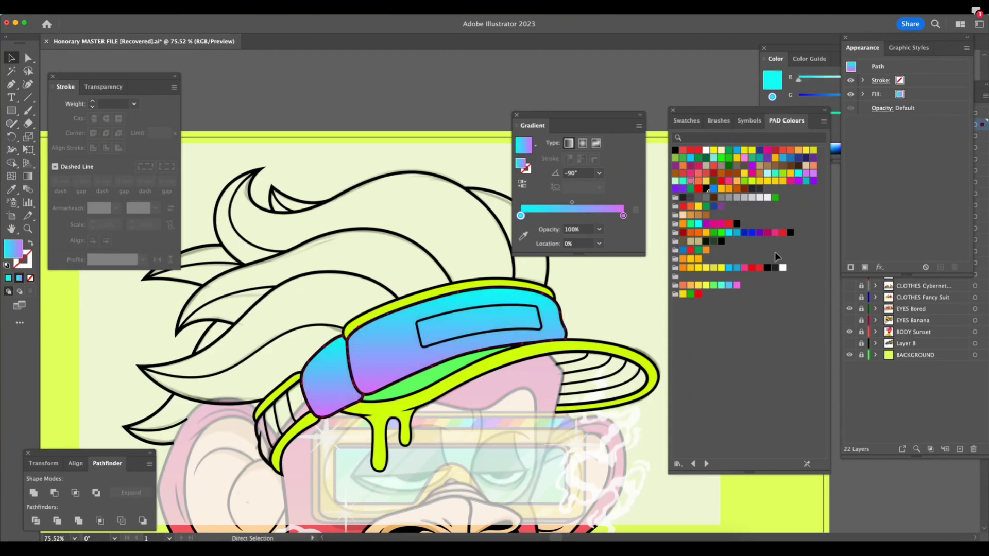
{"action": "key", "text": "v"}
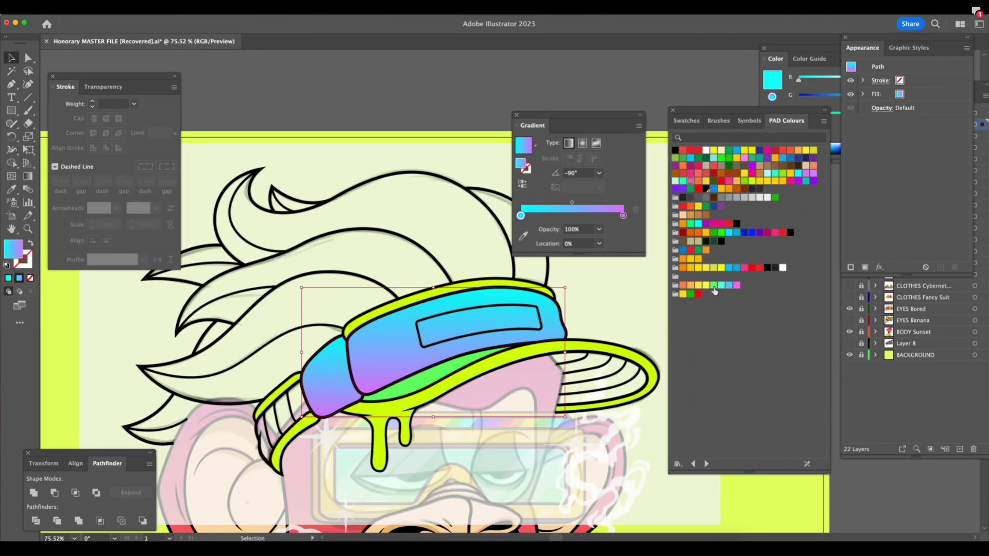
{"action": "left_click", "coordinate": [714, 286]}
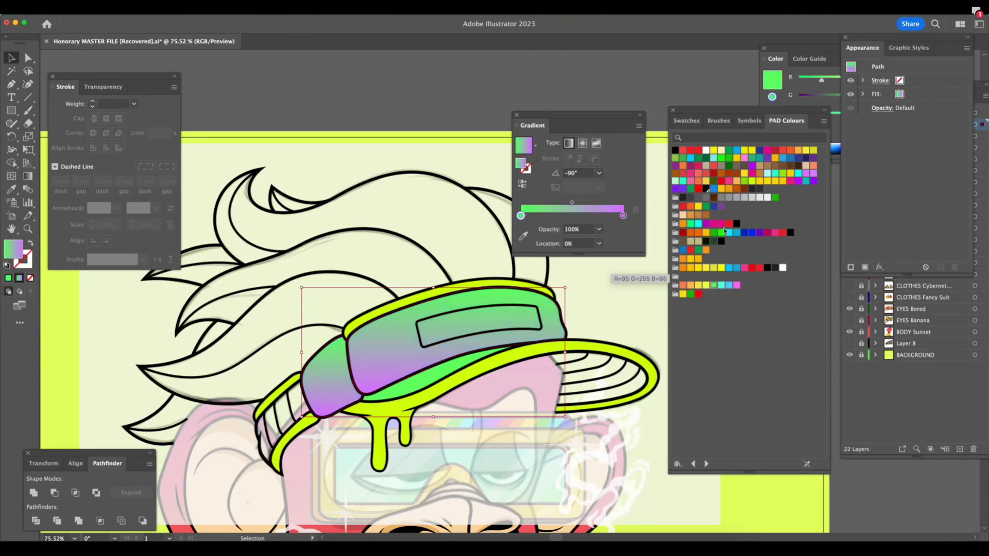
{"action": "key", "text": "a"}
{"action": "key", "text": "ctrl+z"}
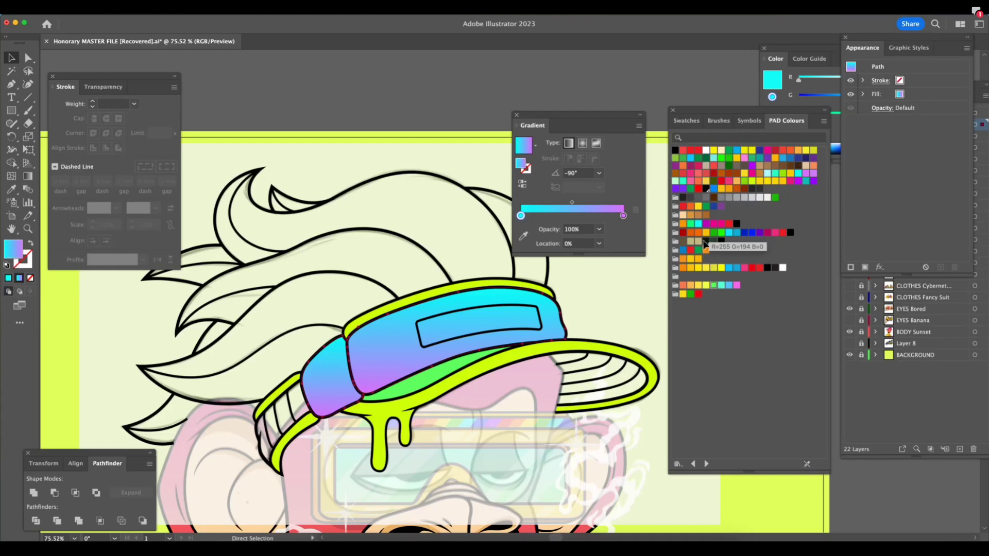
Undo the fill changes back to the cyan-to-green gradient on the panels and bright blue on the strip below
{"action": "key", "text": "v"}
{"action": "key", "text": "ctrl+shift+z"}
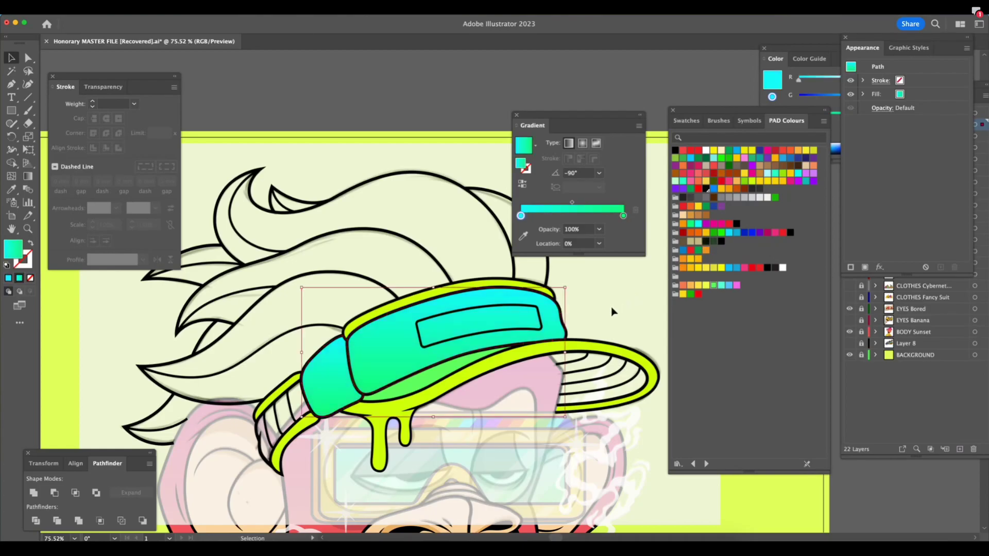
{"action": "key", "text": "ctrl+z"}
{"action": "left_click", "coordinate": [607, 319]}
Try flat light purple, turquoise, cyan and green fills on the front and side panels, and restore their -90° cyan-to-green gradient
{"action": "left_click_drag", "start_coordinate": [569, 408], "coordinate": [446, 452]}
{"action": "scroll", "coordinate": [446, 451], "scroll_direction": "down", "scroll_amount": 1}
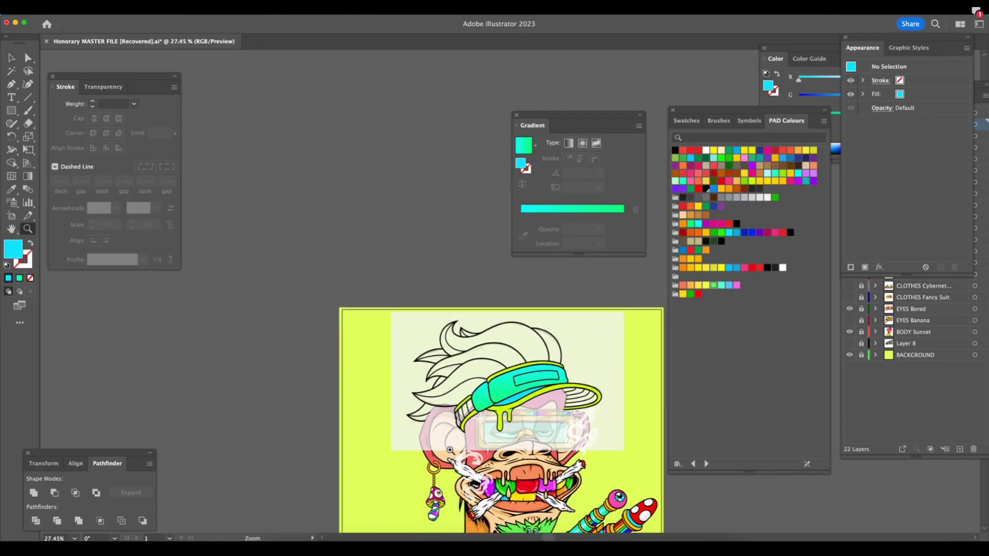
{"action": "scroll", "coordinate": [587, 350], "scroll_direction": "up", "scroll_amount": 5}
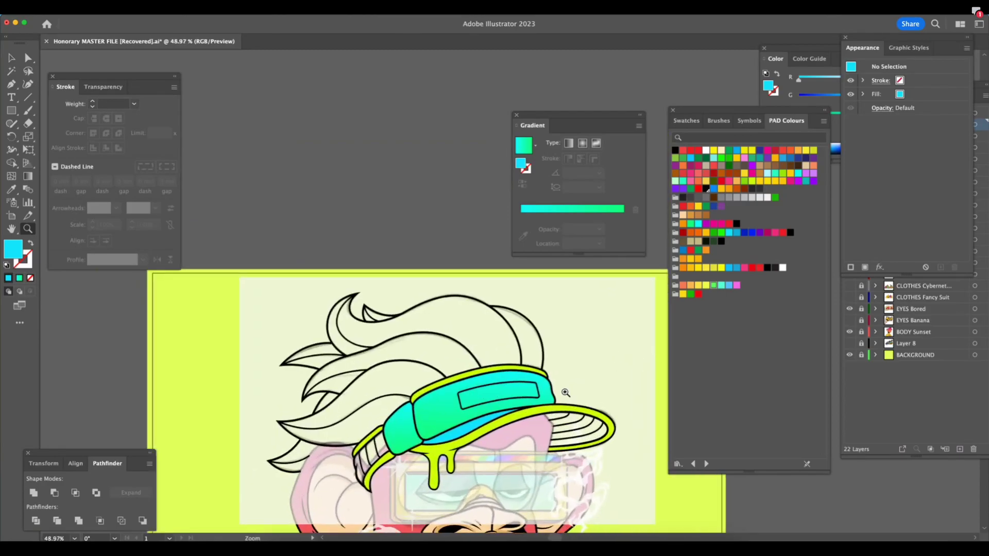
{"action": "key", "text": "a"}
{"action": "left_click", "coordinate": [411, 437]}
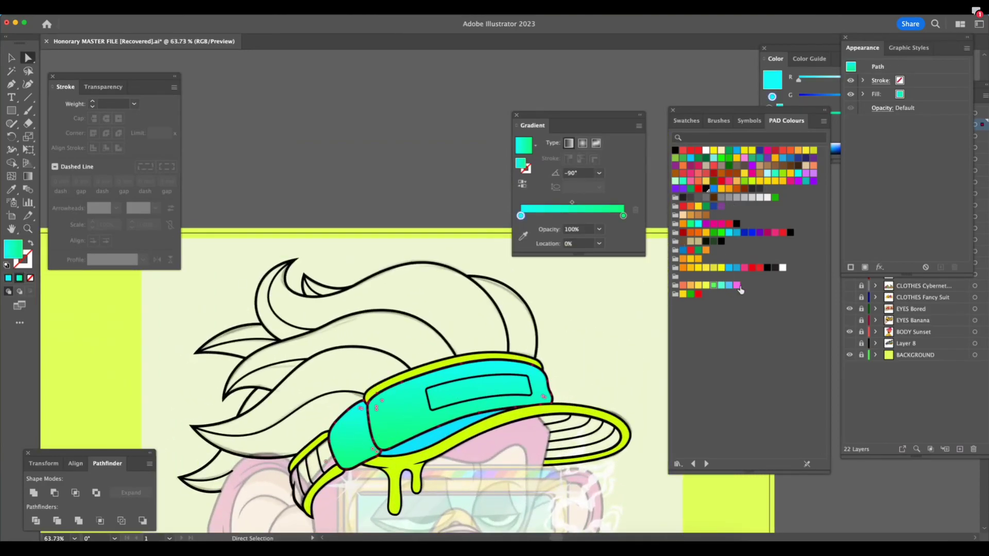
{"action": "left_click", "coordinate": [813, 173]}
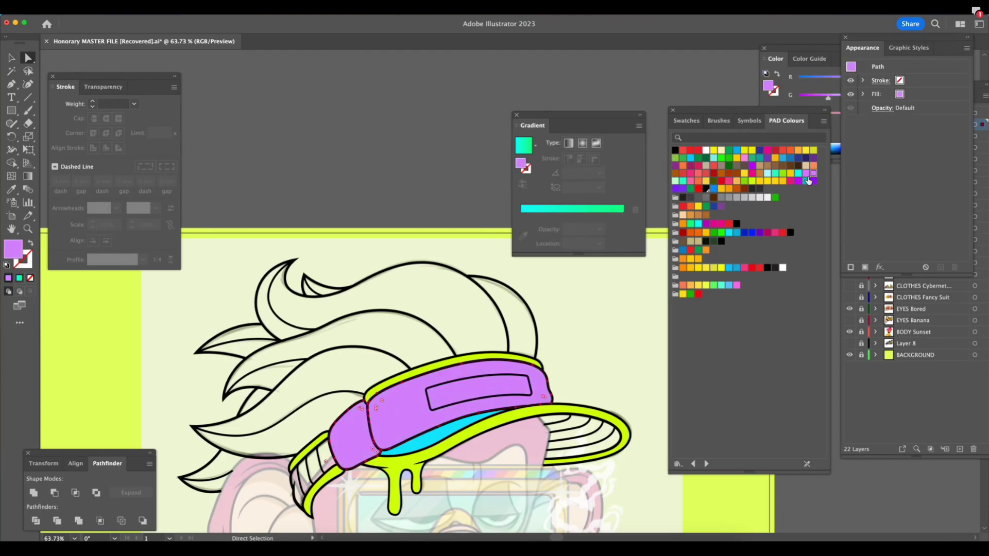
{"action": "left_click", "coordinate": [706, 285]}
{"action": "key", "text": "super+z"}
{"action": "left_click", "coordinate": [775, 173]}
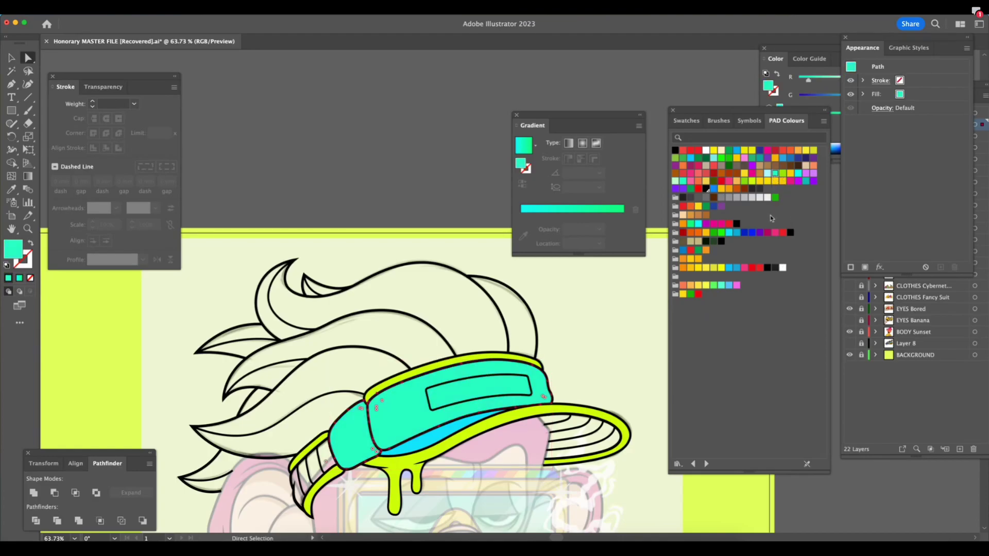
{"action": "left_click", "coordinate": [698, 224]}
{"action": "left_click", "coordinate": [690, 224]}
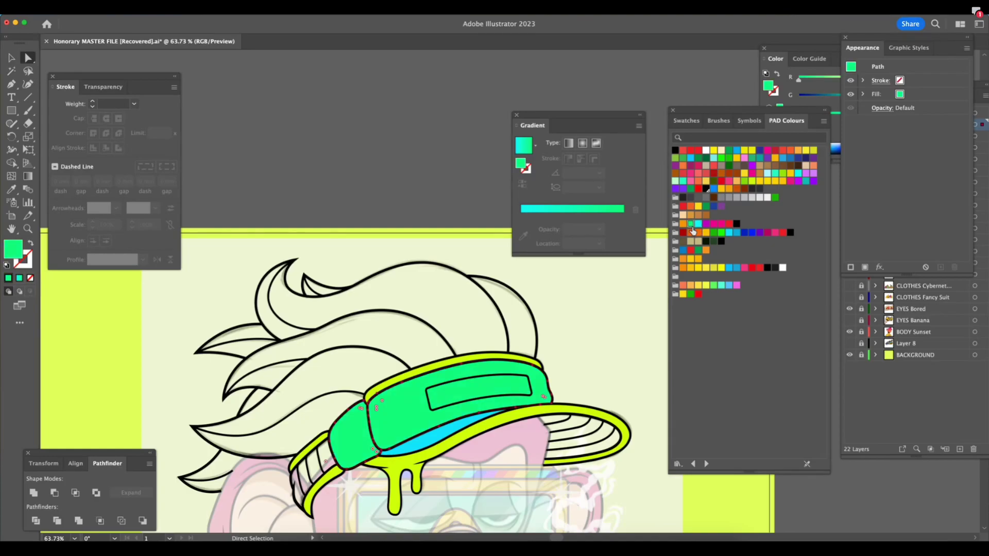
{"action": "left_click", "coordinate": [699, 225]}
{"action": "left_click", "coordinate": [20, 279]}
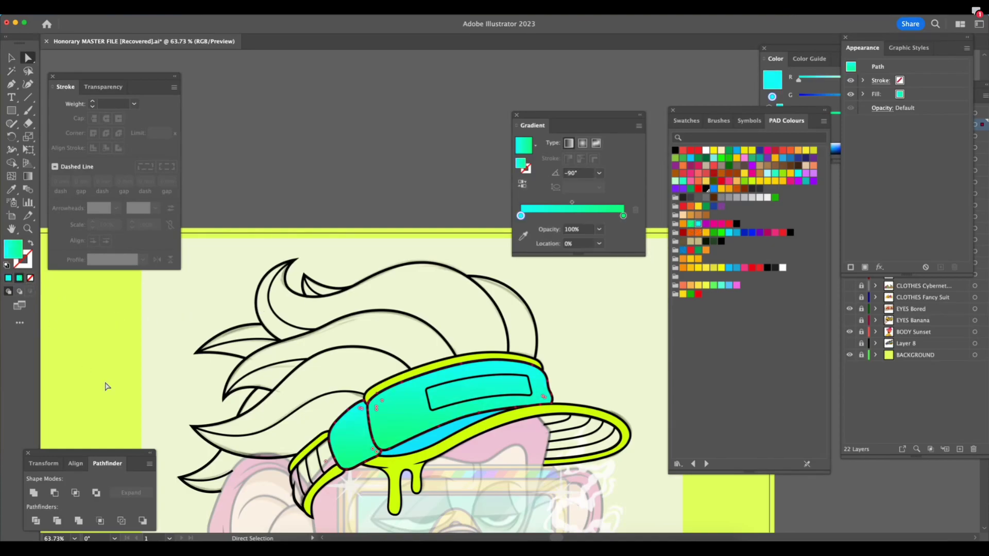
Fill the strip between the front panel and the brim with light purple
{"action": "left_click", "coordinate": [485, 500]}
{"action": "key", "text": "super+space"}
{"action": "left_click_drag", "start_coordinate": [419, 489], "coordinate": [461, 466]}
{"action": "left_click", "coordinate": [464, 407]}
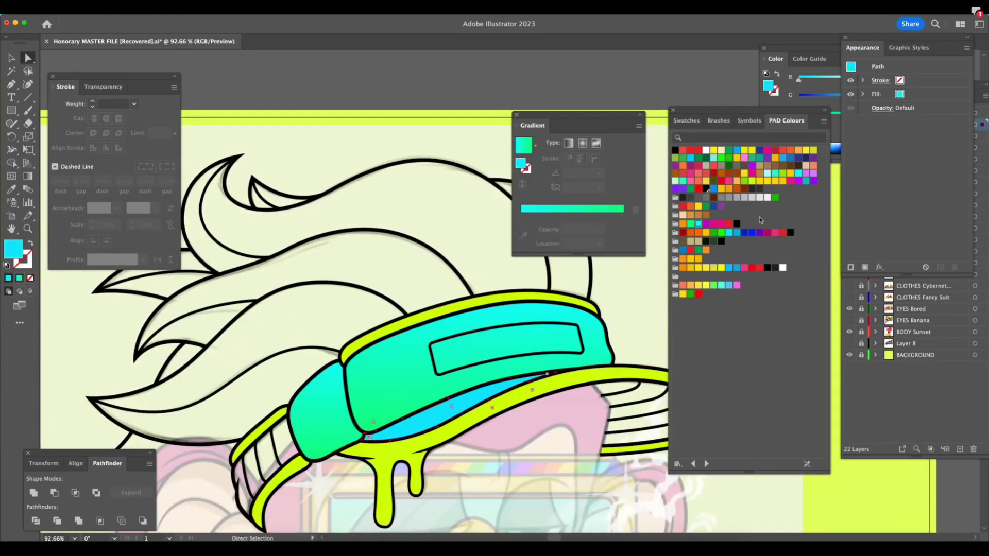
{"action": "left_click", "coordinate": [806, 173]}
{"action": "key", "text": "z"}
{"action": "left_click_drag", "start_coordinate": [587, 451], "coordinate": [518, 495]}
{"action": "left_click", "coordinate": [515, 485]}
{"action": "key", "text": "super+space"}
{"action": "left_click", "coordinate": [518, 495]}
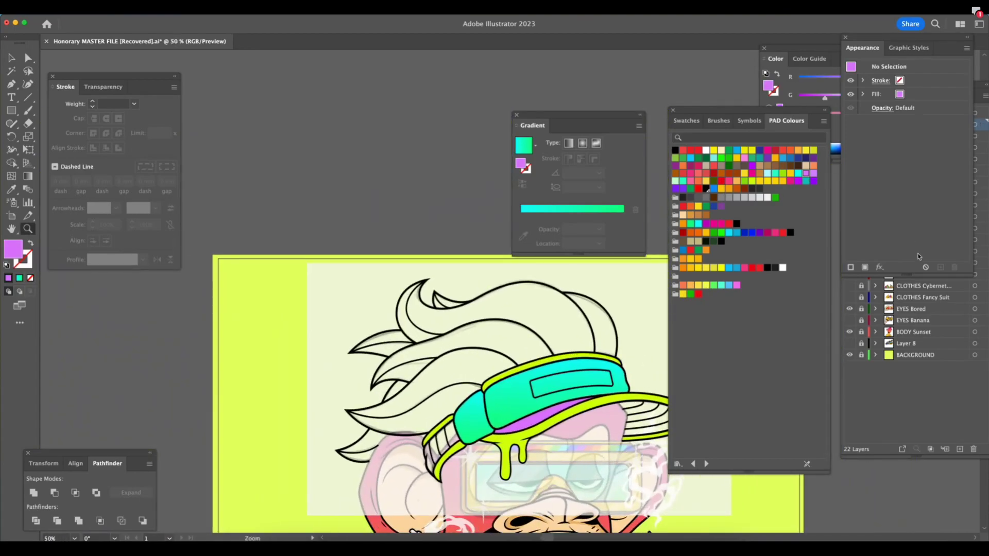
Hide the Visor sketch layer to check the colours against the full character, and show it again
{"action": "left_click", "coordinate": [882, 388]}
{"action": "left_click", "coordinate": [850, 137]}
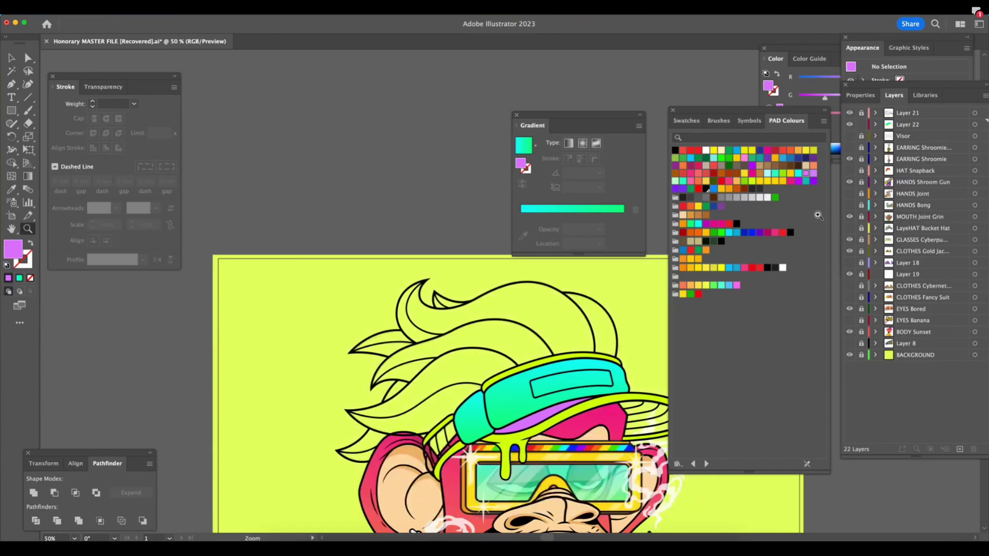
{"action": "left_click_drag", "start_coordinate": [628, 475], "coordinate": [507, 462]}
{"action": "left_click_drag", "start_coordinate": [450, 430], "coordinate": [527, 332]}
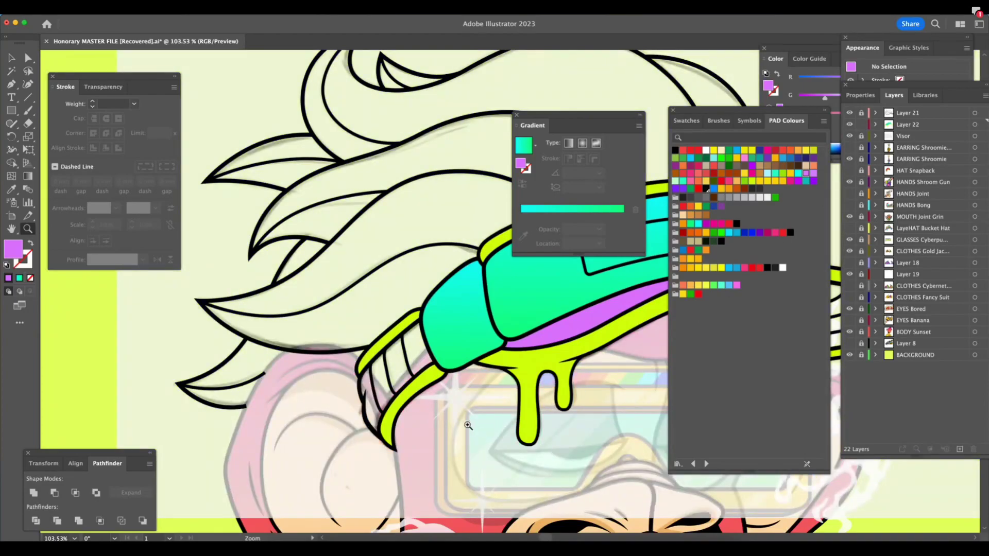
On Layer 22, draw a light purple Pen tool shape filling the back-strap segment nearest the side panel
{"action": "left_click_drag", "start_coordinate": [468, 425], "coordinate": [509, 417]}
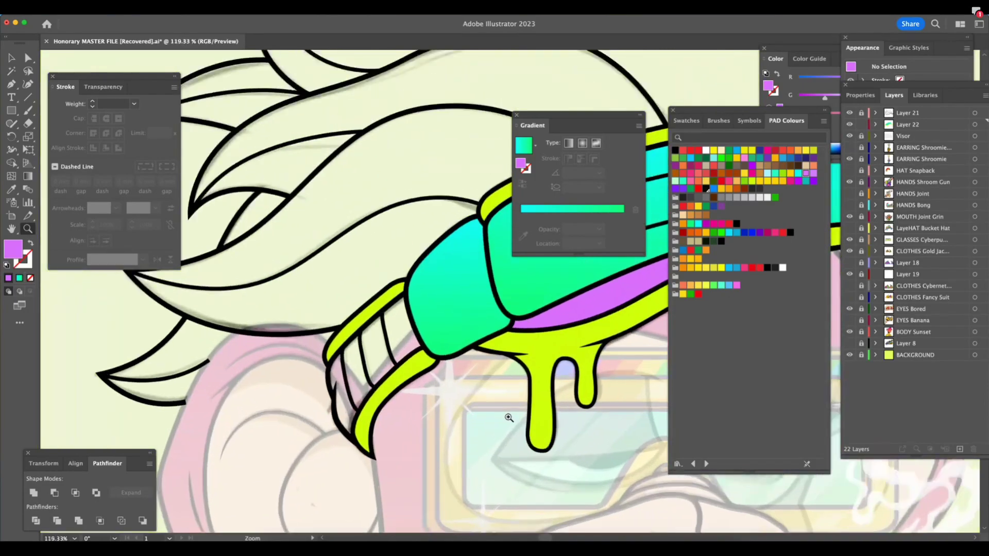
{"action": "left_click_drag", "start_coordinate": [407, 422], "coordinate": [487, 364]}
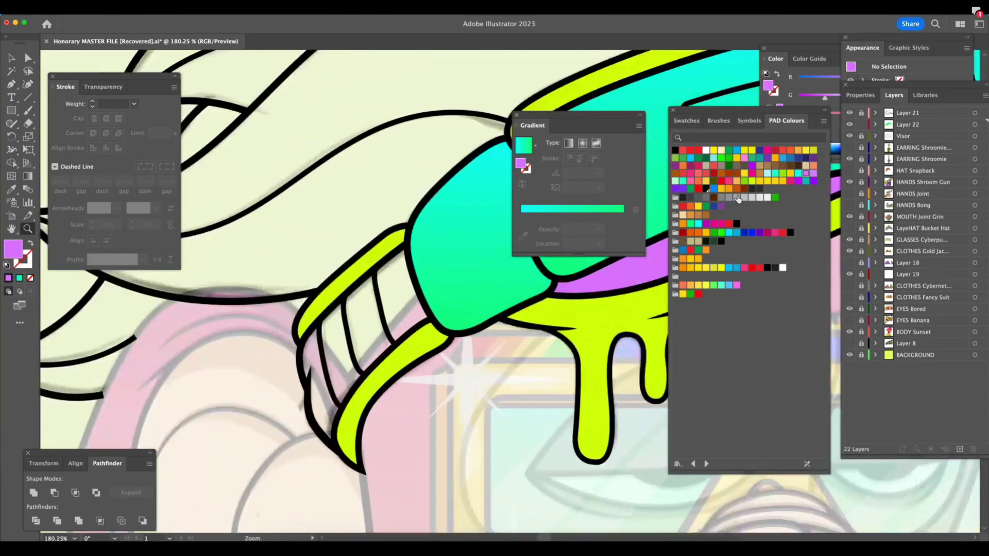
{"action": "left_click", "coordinate": [863, 126]}
{"action": "left_click_drag", "start_coordinate": [388, 384], "coordinate": [446, 399]}
{"action": "key", "text": "p"}
{"action": "left_click", "coordinate": [377, 212]}
{"action": "left_click_drag", "start_coordinate": [376, 245], "coordinate": [379, 260]}
{"action": "left_click_drag", "start_coordinate": [389, 298], "coordinate": [393, 306]}
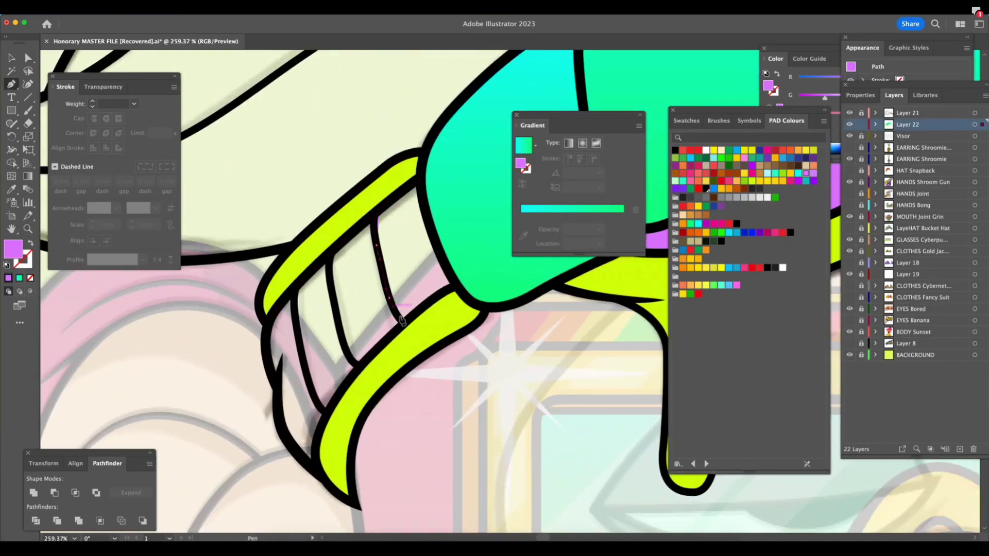
{"action": "left_click", "coordinate": [402, 320]}
{"action": "left_click", "coordinate": [455, 286]}
{"action": "left_click_drag", "start_coordinate": [438, 253], "coordinate": [425, 211]}
{"action": "left_click", "coordinate": [420, 180]}
{"action": "left_click", "coordinate": [377, 212]}
{"action": "key", "text": "a"}
{"action": "left_click", "coordinate": [424, 348]}
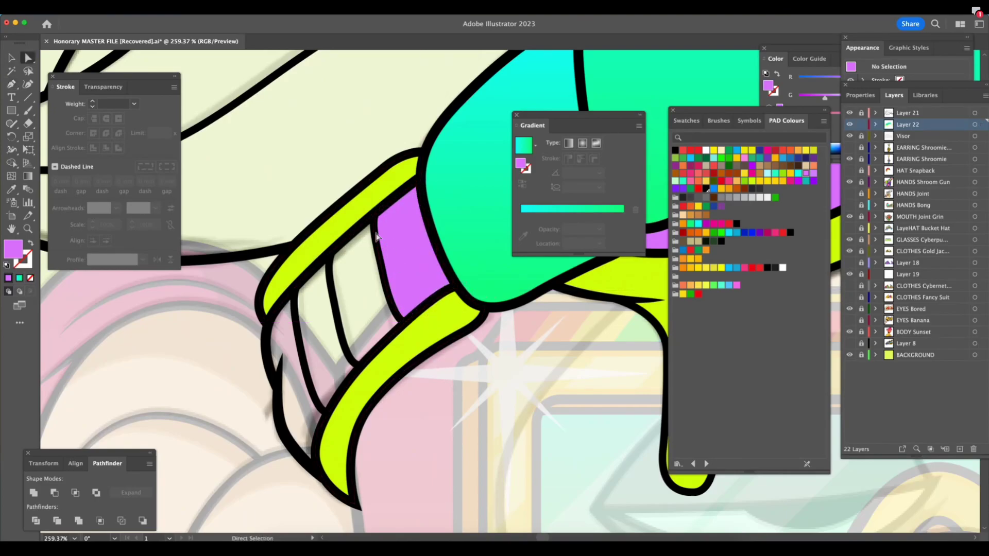
Draw a light purple shape filling the second back-strap segment from the side panel
{"action": "left_click", "coordinate": [345, 239]}
{"action": "left_click", "coordinate": [329, 257]}
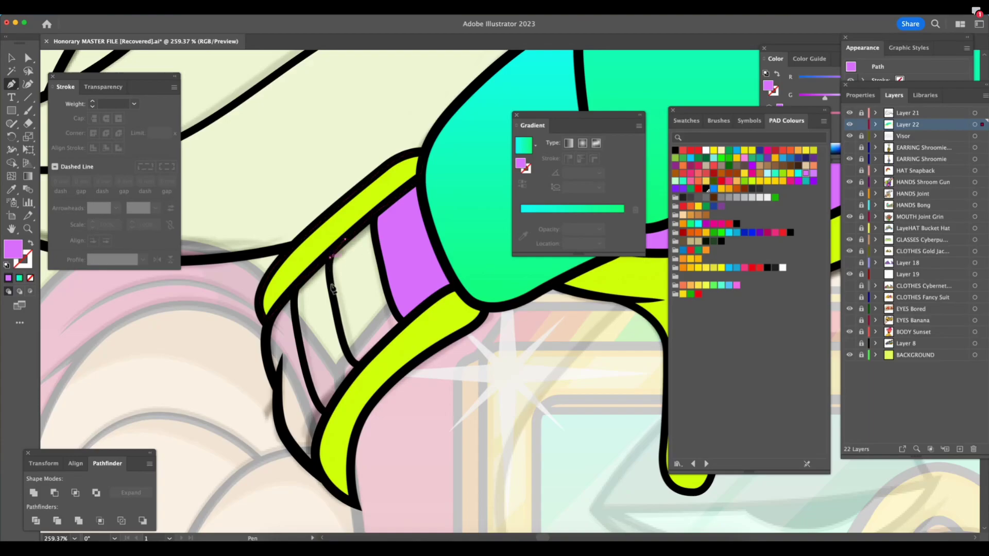
{"action": "left_click", "coordinate": [343, 341]}
{"action": "left_click", "coordinate": [360, 364]}
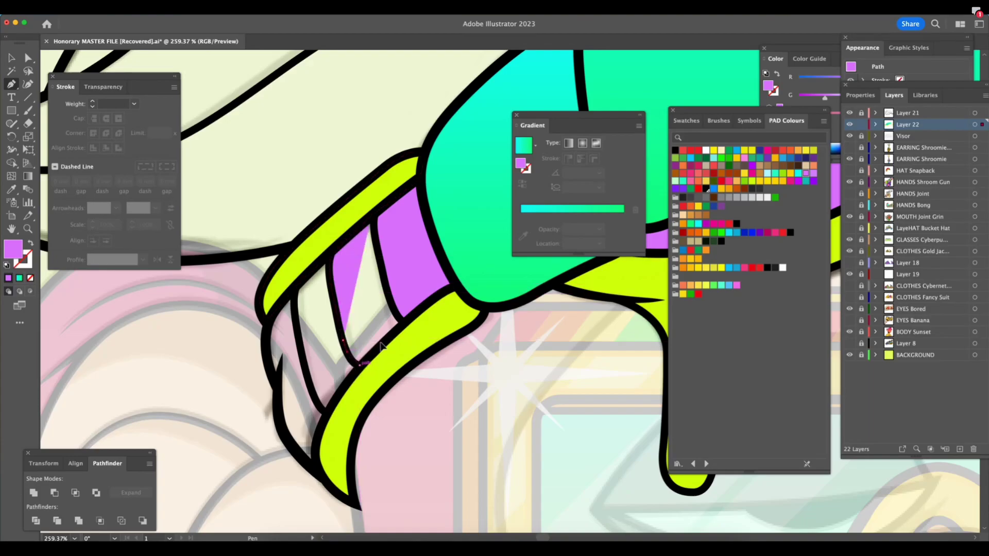
{"action": "left_click", "coordinate": [405, 323]}
{"action": "left_click", "coordinate": [372, 215]}
{"action": "left_click", "coordinate": [375, 236]}
{"action": "left_click", "coordinate": [372, 216]}
{"action": "key", "text": "a"}
{"action": "left_click", "coordinate": [453, 379]}
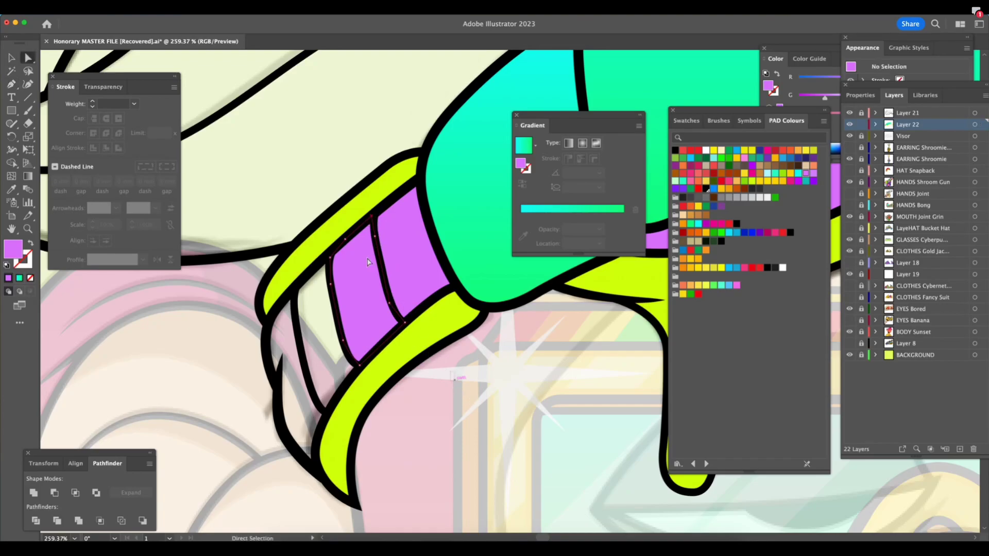
Draw a light purple shape filling the third back-strap segment, undoing and redrawing its misplaced anchor along the way
{"action": "key", "text": "p"}
{"action": "left_click", "coordinate": [330, 257]}
{"action": "left_click", "coordinate": [297, 284]}
{"action": "left_click", "coordinate": [295, 305]}
{"action": "left_click", "coordinate": [305, 367]}
{"action": "left_click", "coordinate": [316, 401]}
{"action": "left_click", "coordinate": [326, 411]}
{"action": "left_click", "coordinate": [343, 390]}
{"action": "left_click_drag", "start_coordinate": [359, 366], "coordinate": [347, 354]}
{"action": "left_click", "coordinate": [343, 340]}
{"action": "key", "text": "super+z"}
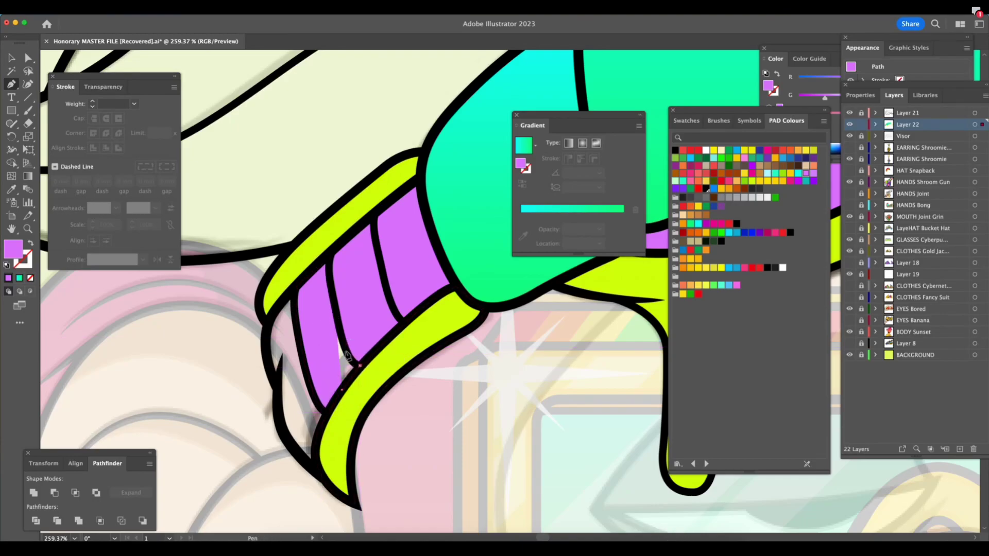
{"action": "left_click", "coordinate": [344, 343]}
{"action": "left_click", "coordinate": [343, 340]}
{"action": "left_click", "coordinate": [332, 290]}
{"action": "left_click", "coordinate": [330, 258]}
{"action": "key", "text": "a"}
{"action": "left_click_drag", "start_coordinate": [299, 391], "coordinate": [289, 270]}
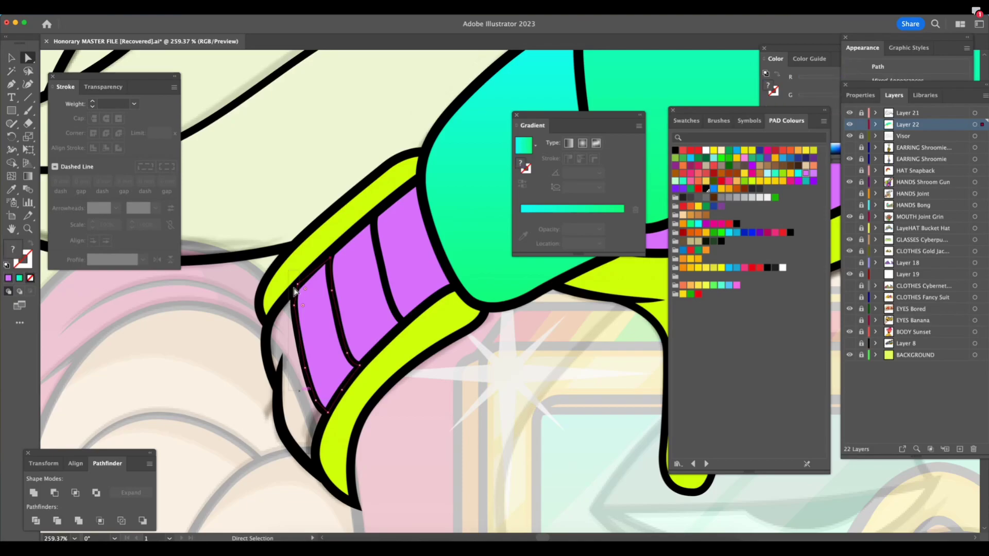
{"action": "left_click", "coordinate": [296, 301]}
Draw a light purple shape filling the rearmost back-strap segment out to the strap's outer edge
{"action": "key", "text": "p"}
{"action": "left_click_drag", "start_coordinate": [277, 309], "coordinate": [265, 323]}
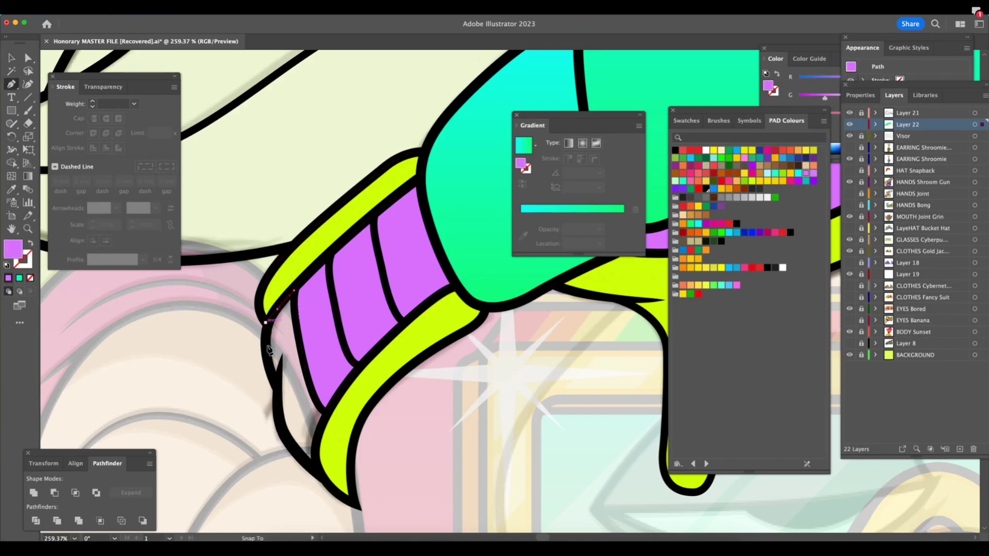
{"action": "left_click_drag", "start_coordinate": [265, 358], "coordinate": [277, 411]}
{"action": "left_click", "coordinate": [286, 439]}
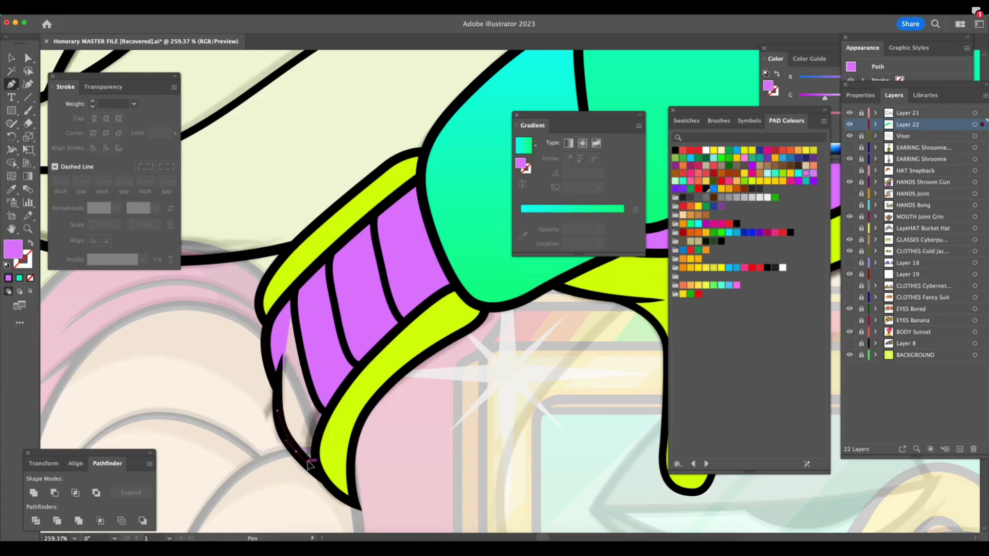
{"action": "left_click_drag", "start_coordinate": [308, 462], "coordinate": [314, 451]}
{"action": "left_click", "coordinate": [314, 445]}
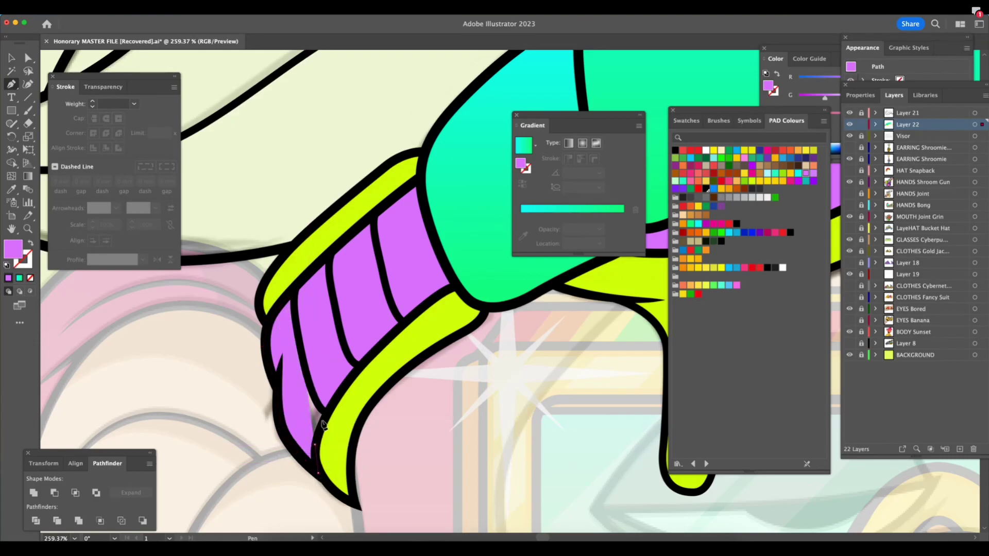
{"action": "left_click", "coordinate": [327, 412]}
{"action": "left_click", "coordinate": [308, 381]}
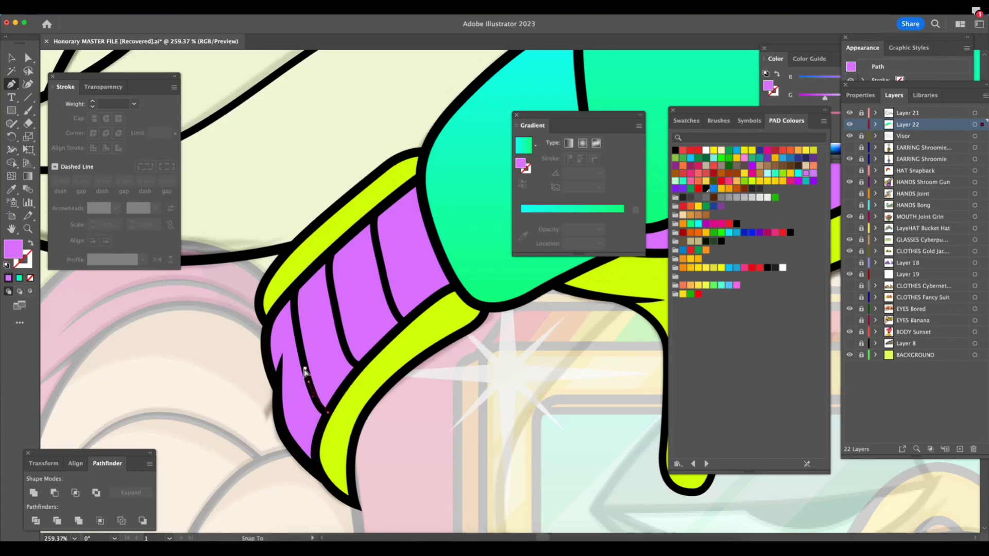
{"action": "left_click", "coordinate": [294, 318]}
{"action": "left_click", "coordinate": [296, 292]}
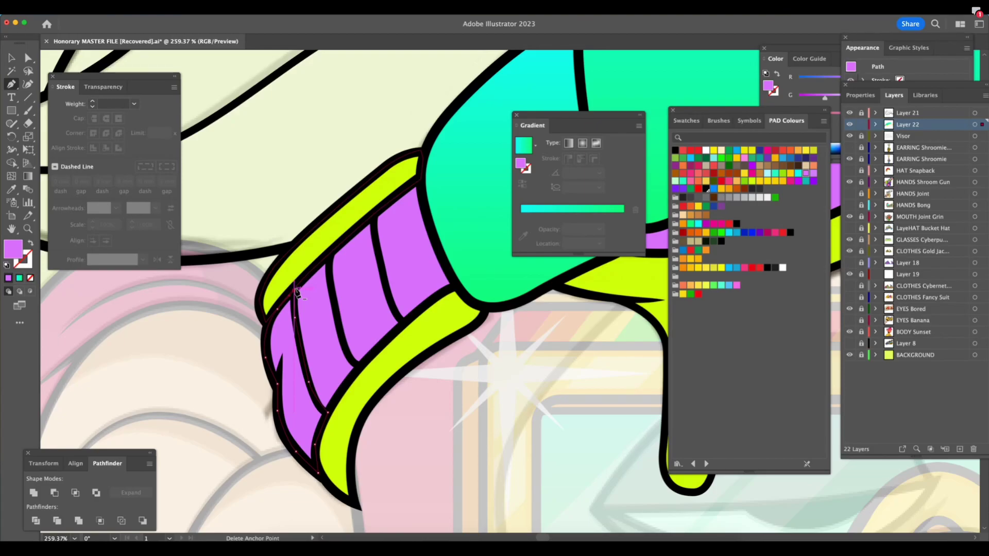
{"action": "key", "text": "v"}
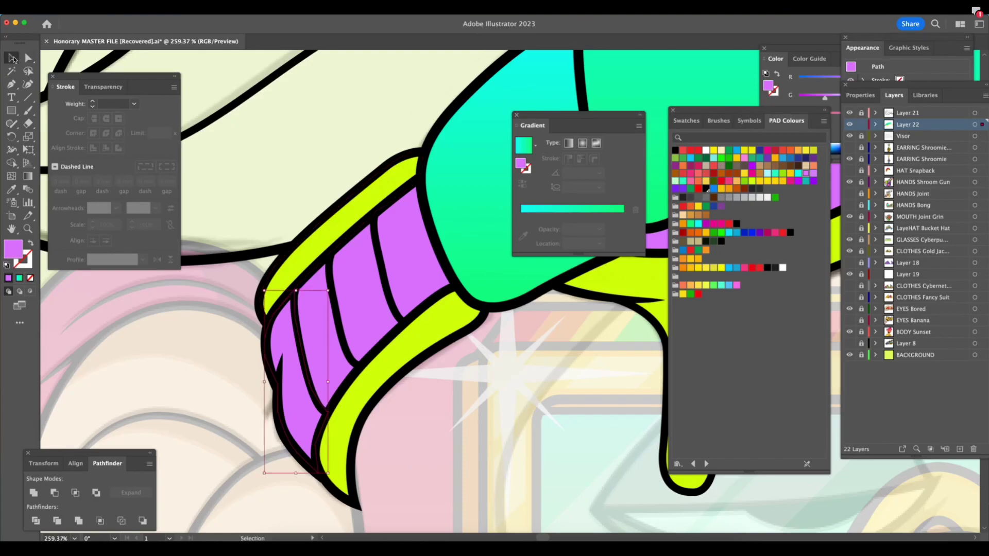
{"action": "left_click", "coordinate": [488, 446]}
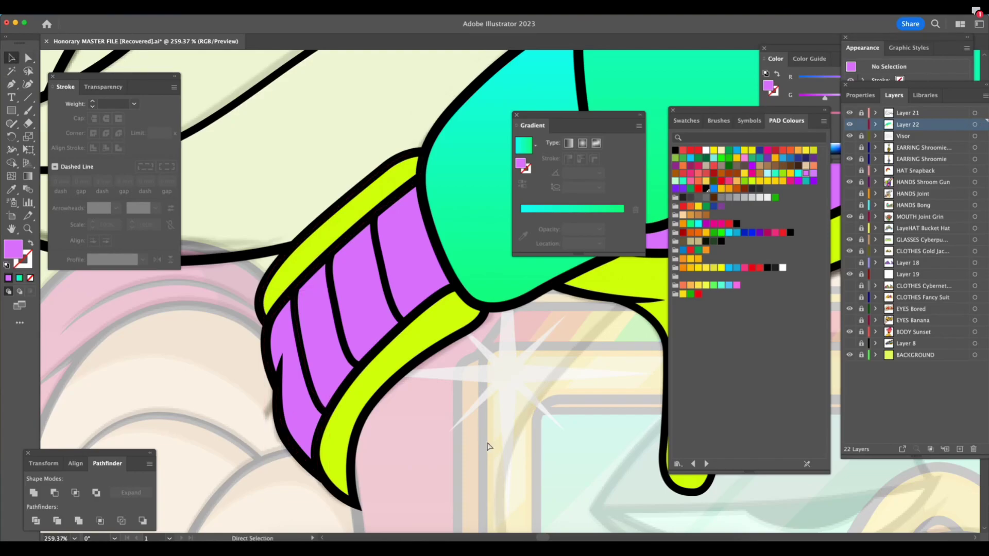
Fill the rearmost back-strap segment with red
{"action": "key", "text": "ctrl+1"}
{"action": "key", "text": "ctrl+minus"}
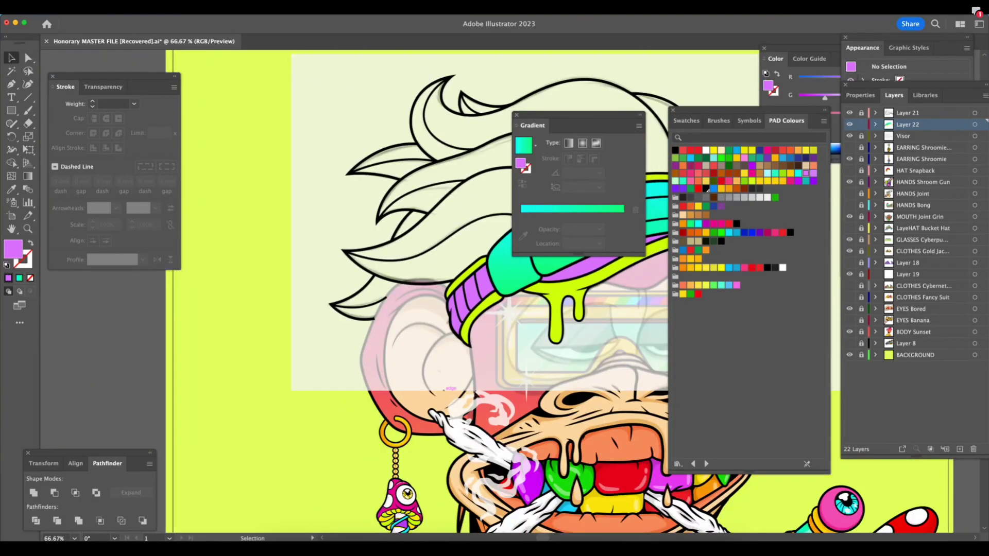
{"action": "scroll", "coordinate": [480, 393], "scroll_direction": "up", "scroll_amount": 2}
{"action": "scroll", "coordinate": [480, 393], "scroll_direction": "right", "scroll_amount": 1}
{"action": "key", "text": "z"}
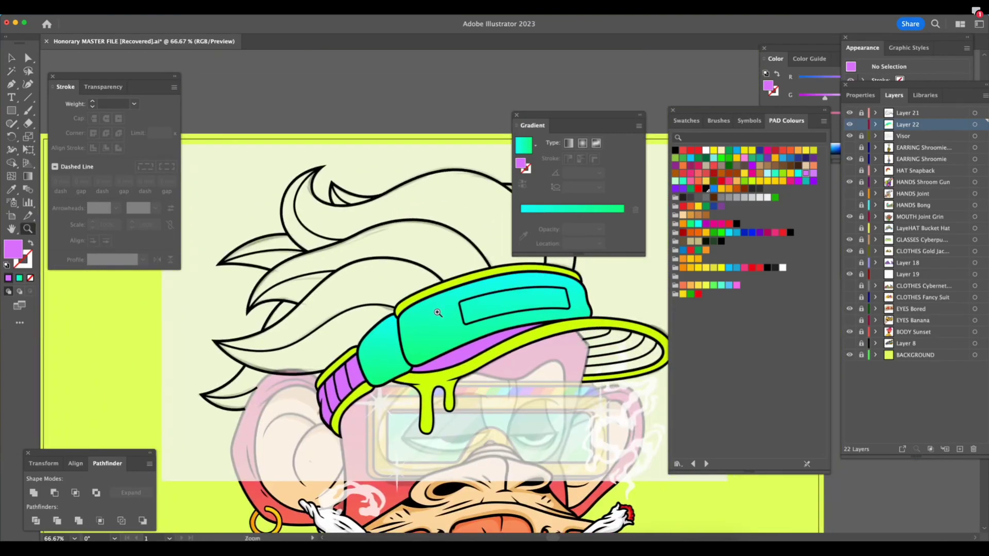
{"action": "left_click_drag", "start_coordinate": [436, 378], "coordinate": [491, 394]}
{"action": "key", "text": "v"}
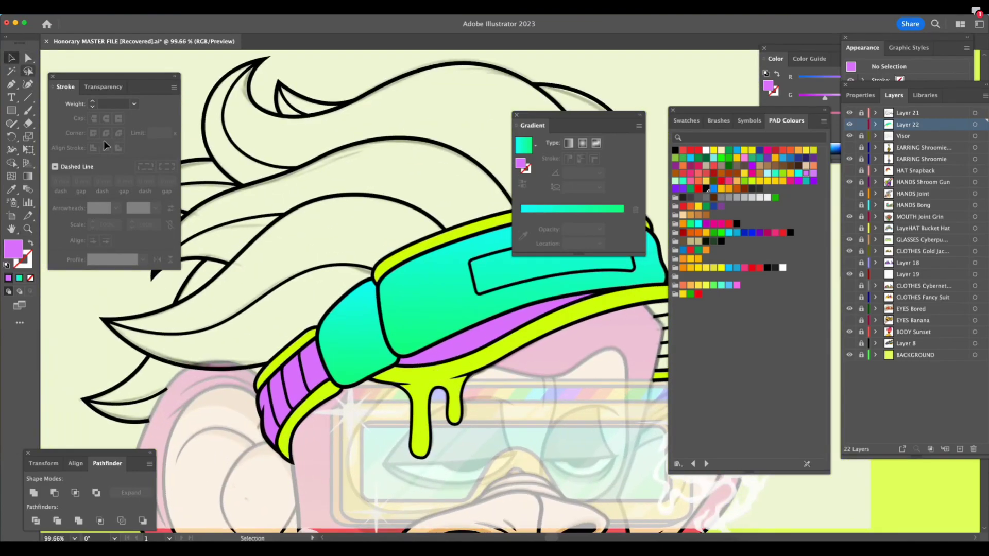
{"action": "left_click", "coordinate": [274, 429]}
{"action": "left_click", "coordinate": [274, 429]}
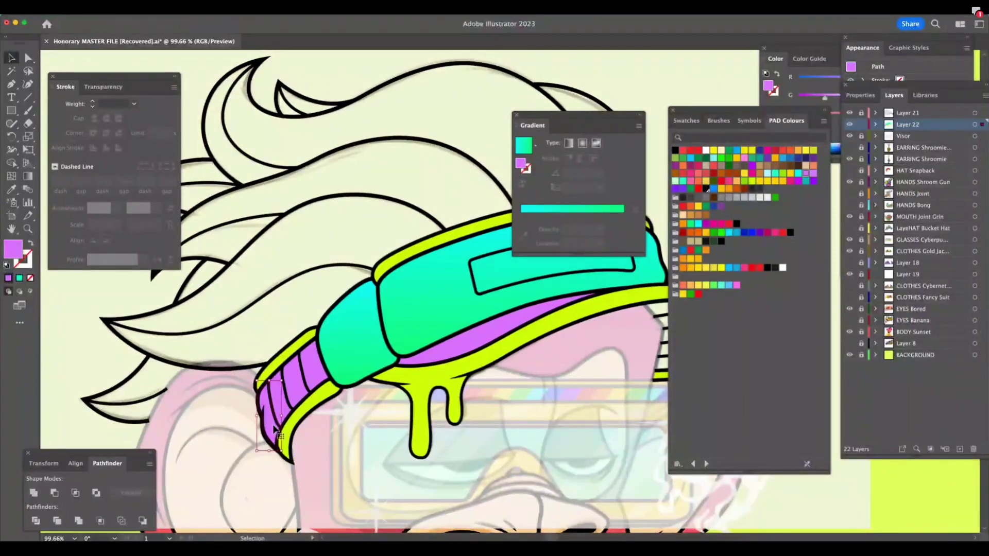
{"action": "left_click", "coordinate": [699, 295]}
Open the PAD Daft Rainbow Colours swatches and fill the segment beside the red one with golden yellow
{"action": "left_click", "coordinate": [280, 401]}
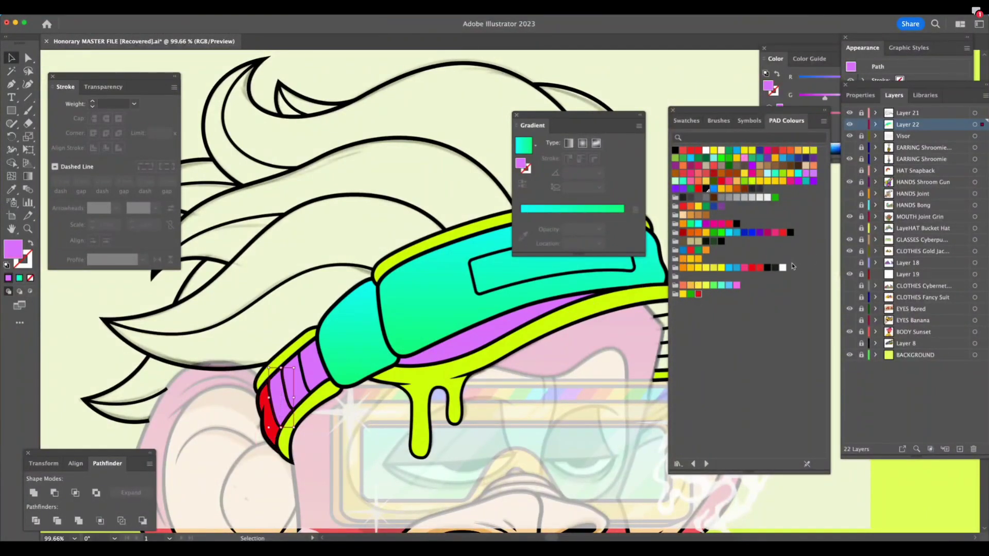
{"action": "key", "text": "shift+Tab"}
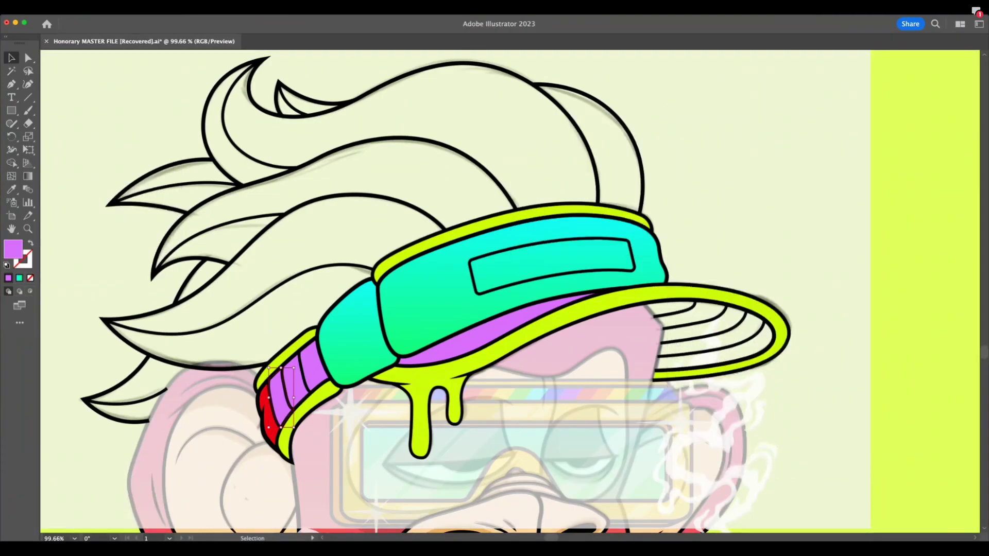
{"action": "key", "text": "shift+Tab"}
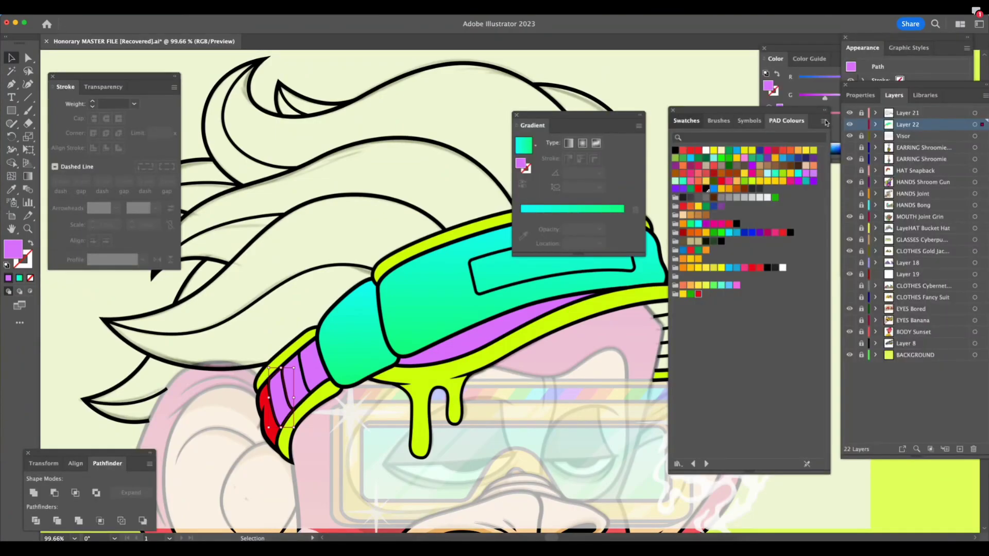
{"action": "left_click", "coordinate": [698, 123]}
{"action": "key", "text": "shift+Tab"}
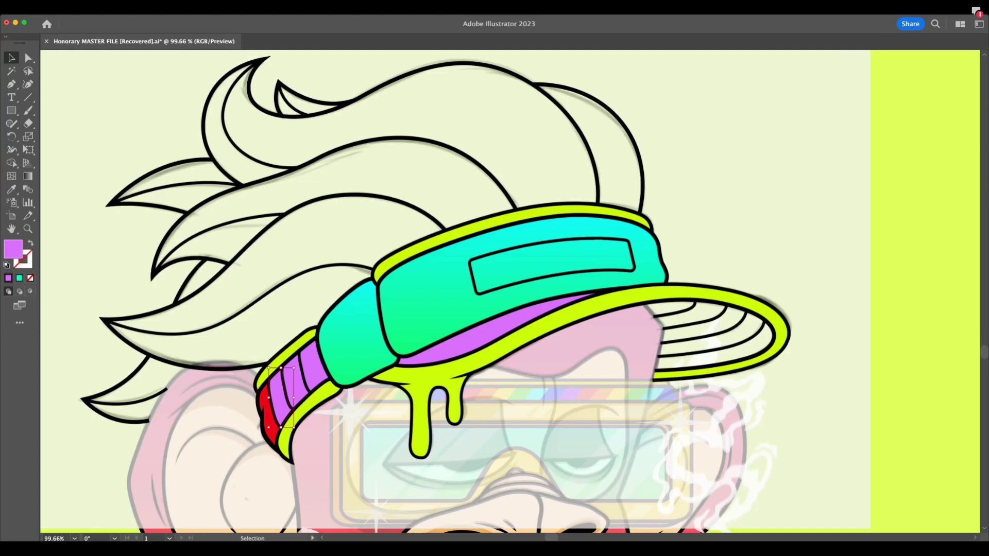
{"action": "key", "text": "shift+Tab"}
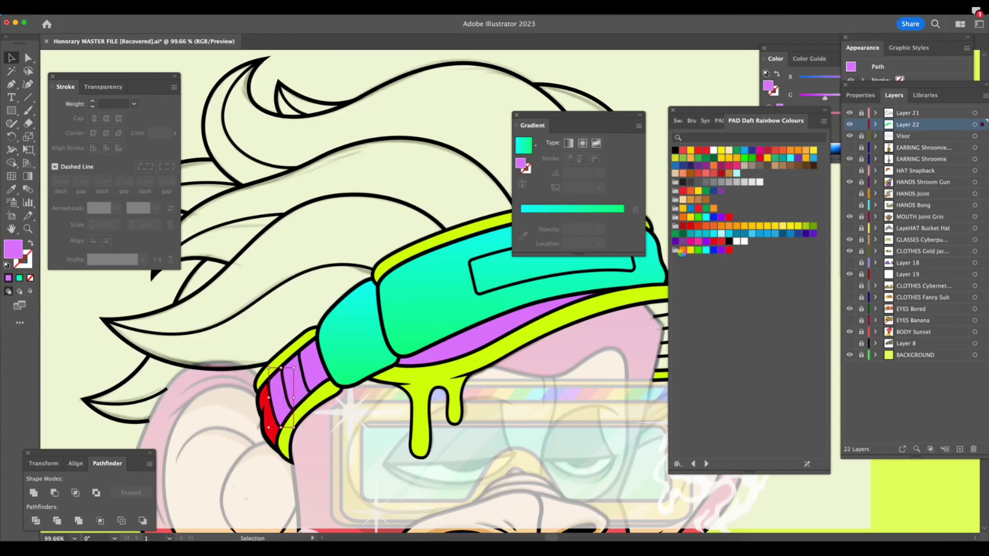
{"action": "left_click", "coordinate": [690, 251]}
Fill the next strap segment with cyan and the one touching the side panel with purple, trying blue (R=0 G=31 B=255) on it first
{"action": "left_click", "coordinate": [309, 392]}
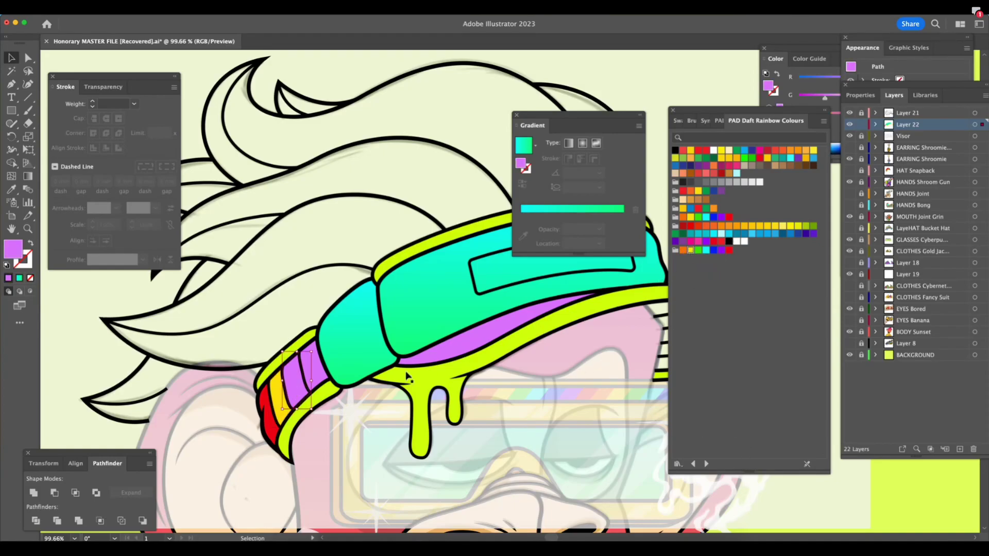
{"action": "left_click", "coordinate": [706, 250]}
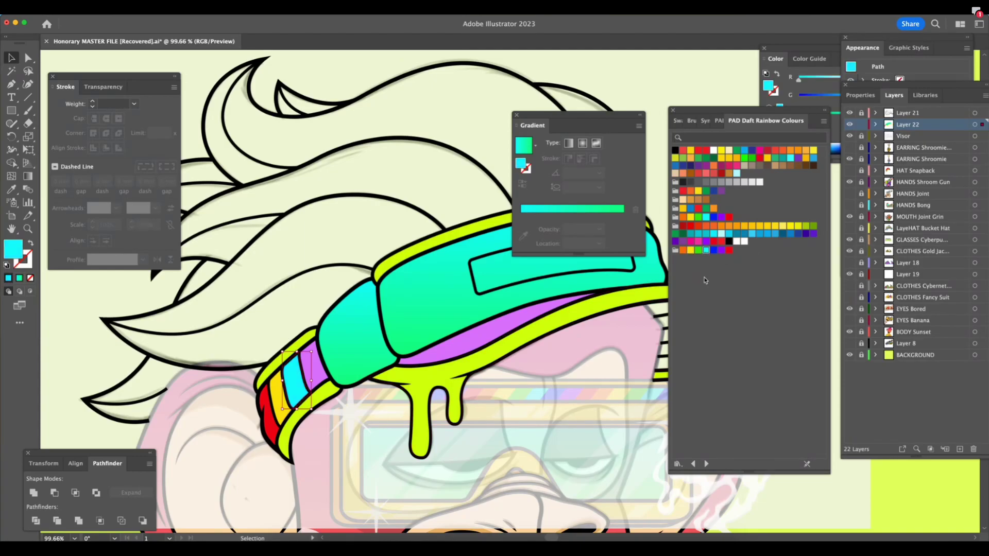
{"action": "left_click", "coordinate": [321, 370]}
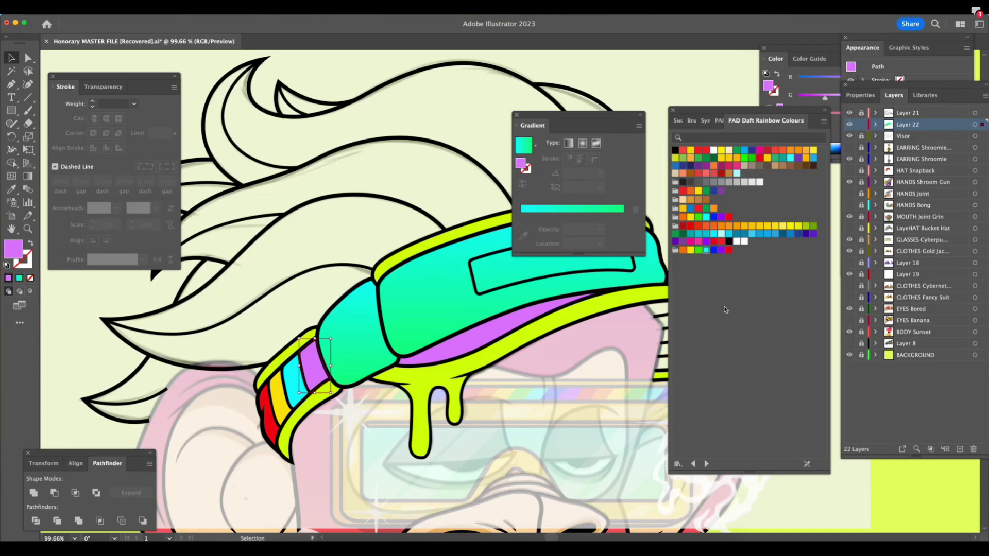
{"action": "left_click", "coordinate": [721, 251]}
{"action": "left_click", "coordinate": [714, 251]}
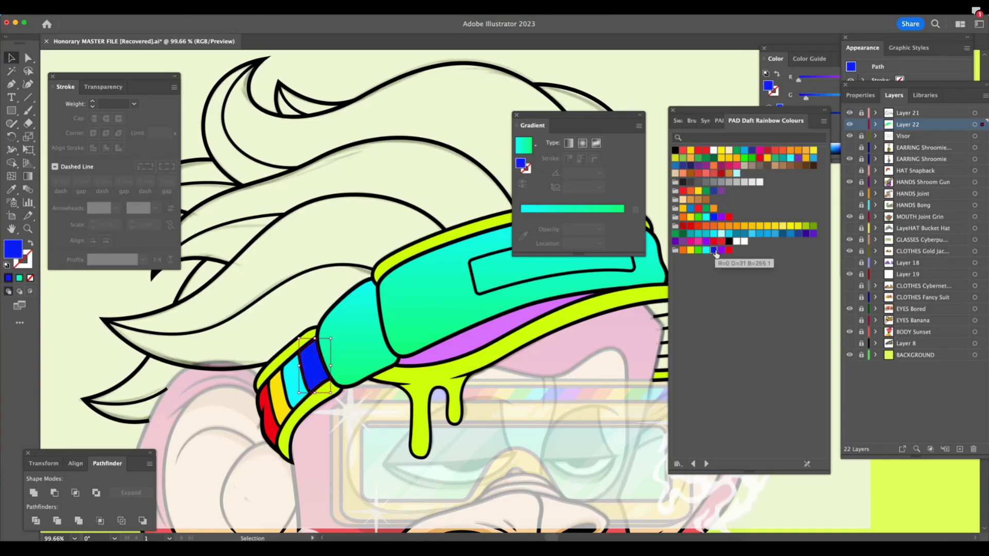
{"action": "left_click", "coordinate": [721, 251]}
{"action": "left_click", "coordinate": [577, 447]}
{"action": "key", "text": "z"}
{"action": "left_click", "coordinate": [581, 461]}
{"action": "left_click_drag", "start_coordinate": [613, 463], "coordinate": [532, 474]}
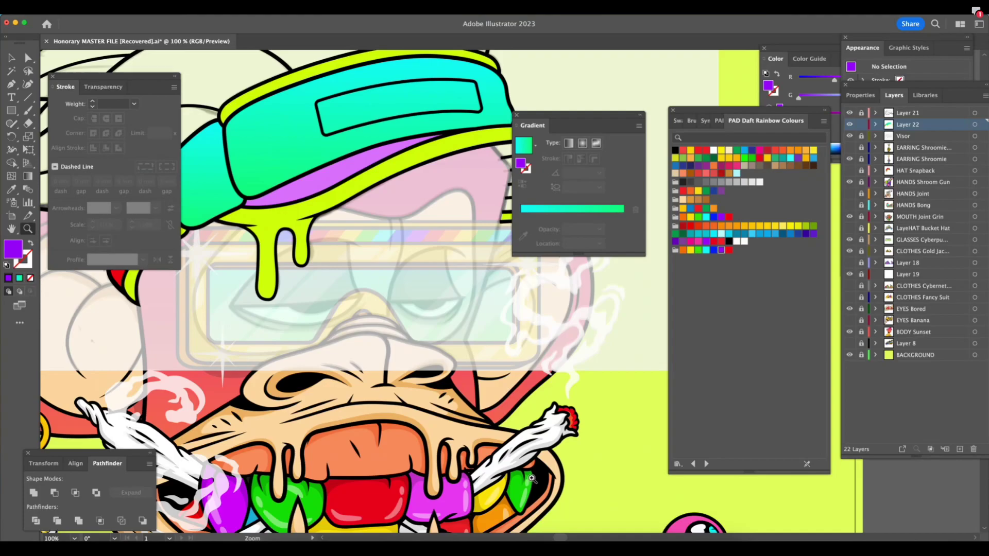
{"action": "left_click_drag", "start_coordinate": [535, 406], "coordinate": [467, 435]}
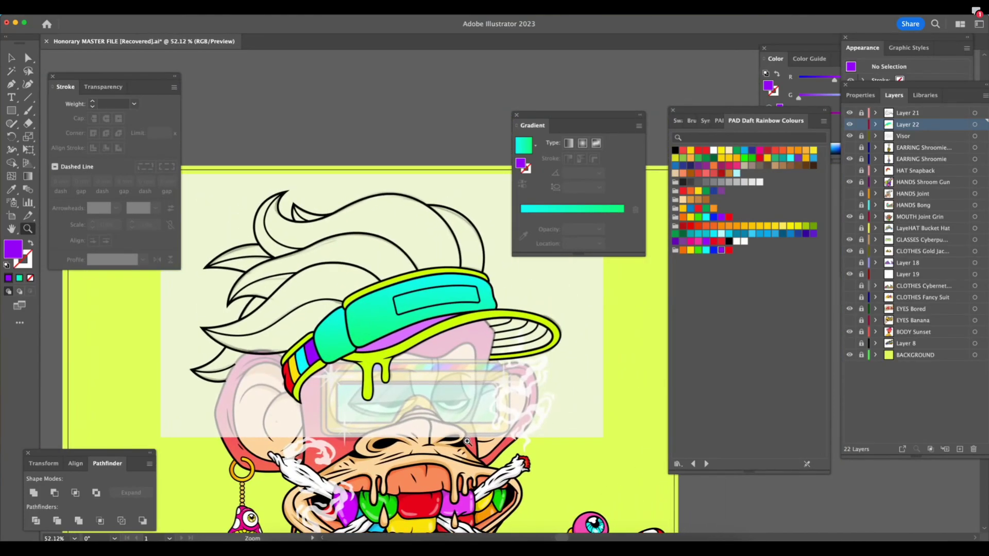
{"action": "left_click_drag", "start_coordinate": [304, 364], "coordinate": [332, 359]}
{"action": "left_click_drag", "start_coordinate": [578, 372], "coordinate": [509, 448]}
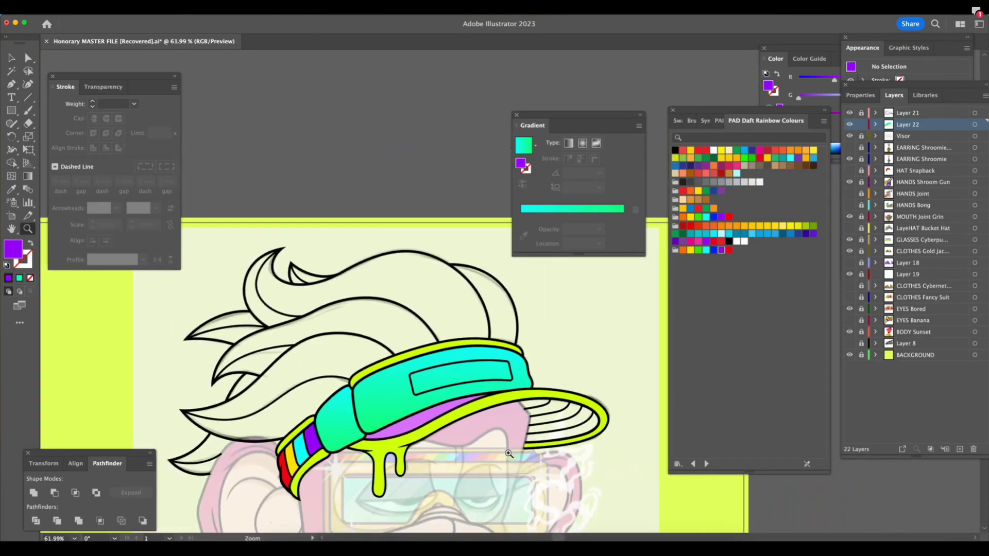
{"action": "scroll", "coordinate": [500, 456], "scroll_direction": "down", "scroll_amount": 1}
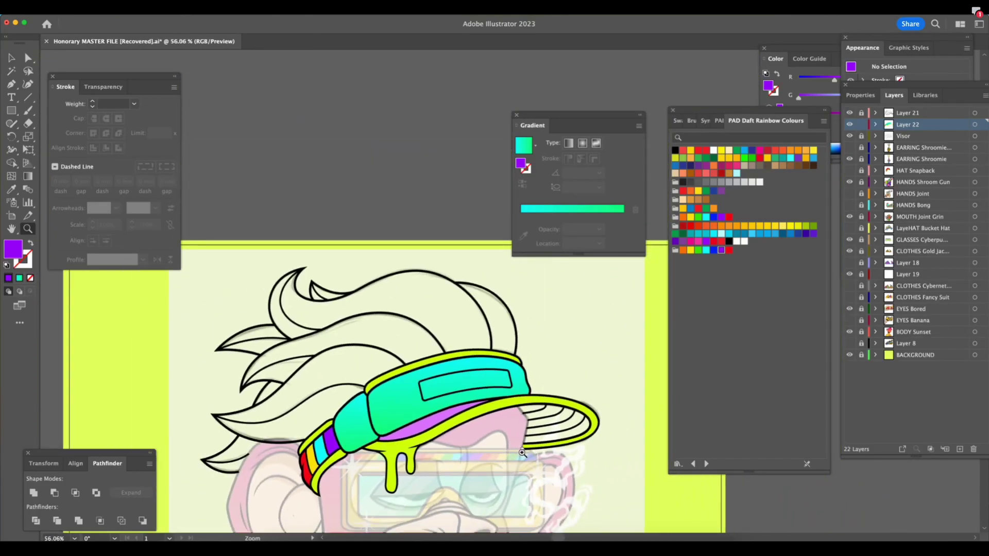
{"action": "scroll", "coordinate": [521, 455], "scroll_direction": "down", "scroll_amount": 2}
{"action": "scroll", "coordinate": [521, 455], "scroll_direction": "right", "scroll_amount": 1}
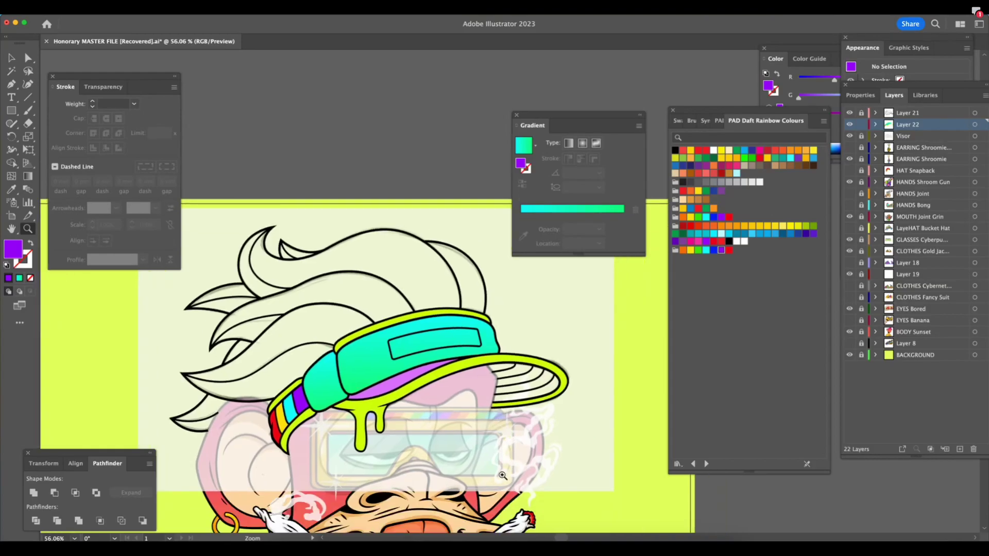
{"action": "key", "text": "shift+Tab"}
{"action": "left_click", "coordinate": [503, 538]}
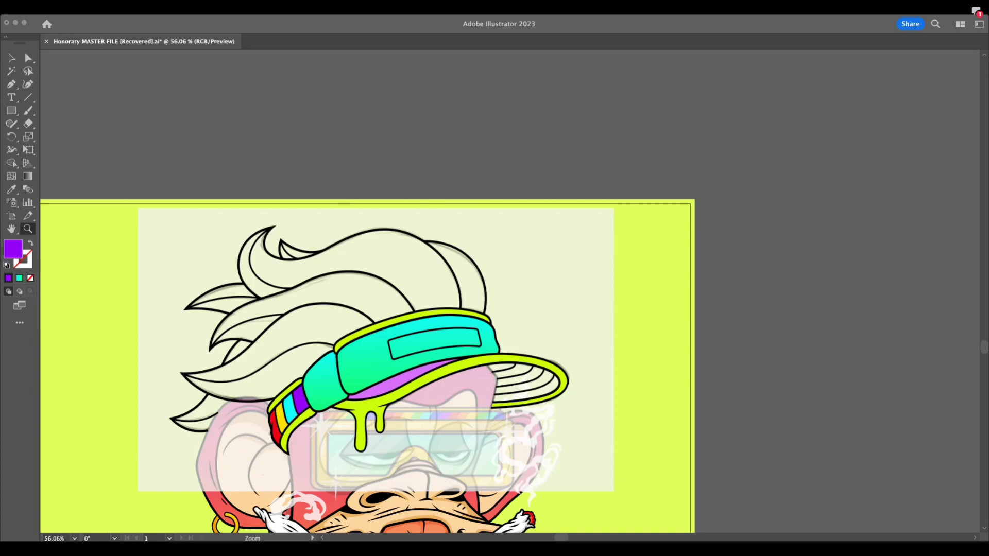
{"action": "key", "text": "super+Tab"}
{"action": "left_click_drag", "start_coordinate": [460, 458], "coordinate": [550, 453]}
Hide the Visor sketch layer to check the coloured visor on the ape, and return to Layer 22 with the sketch shown
{"action": "left_click", "coordinate": [870, 136]}
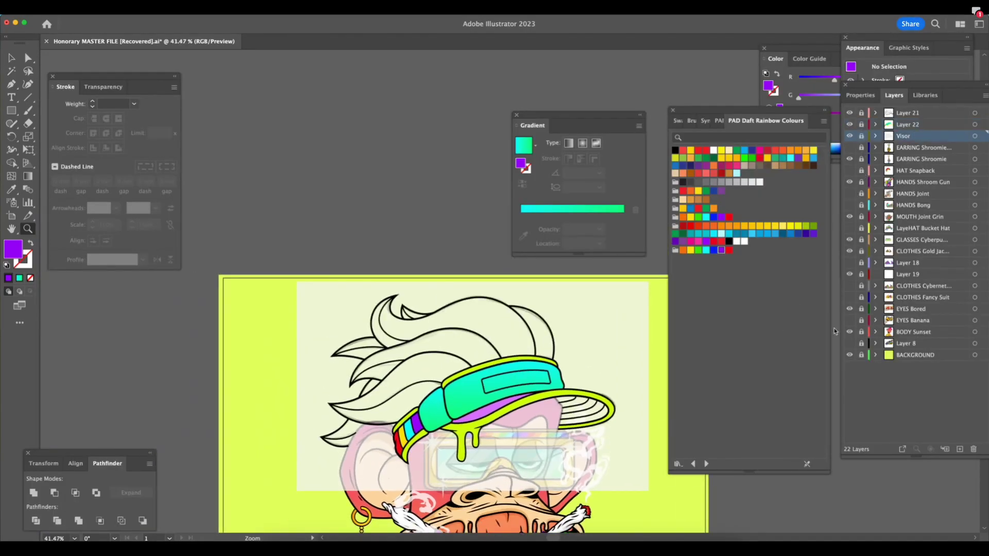
{"action": "left_click", "coordinate": [851, 135]}
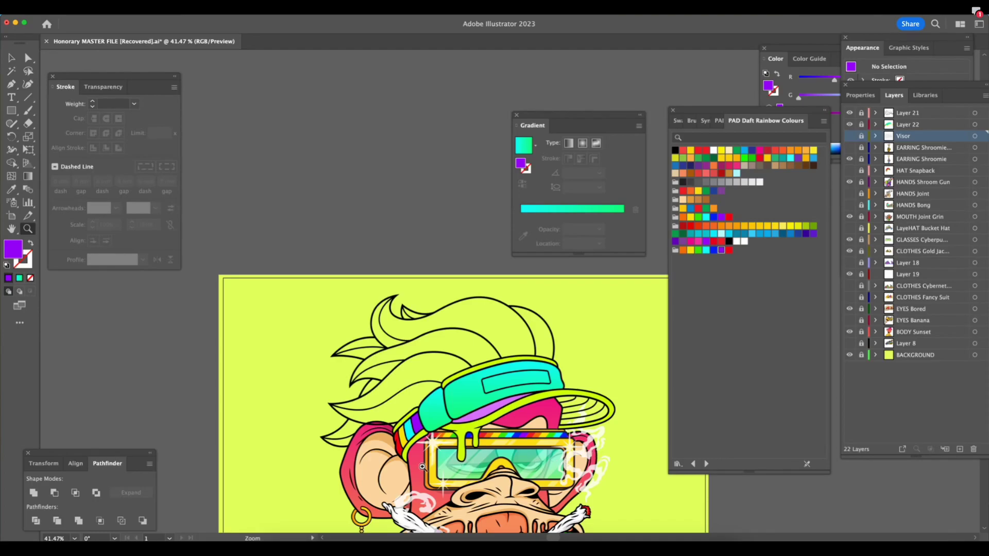
{"action": "left_click_drag", "start_coordinate": [420, 469], "coordinate": [488, 463]}
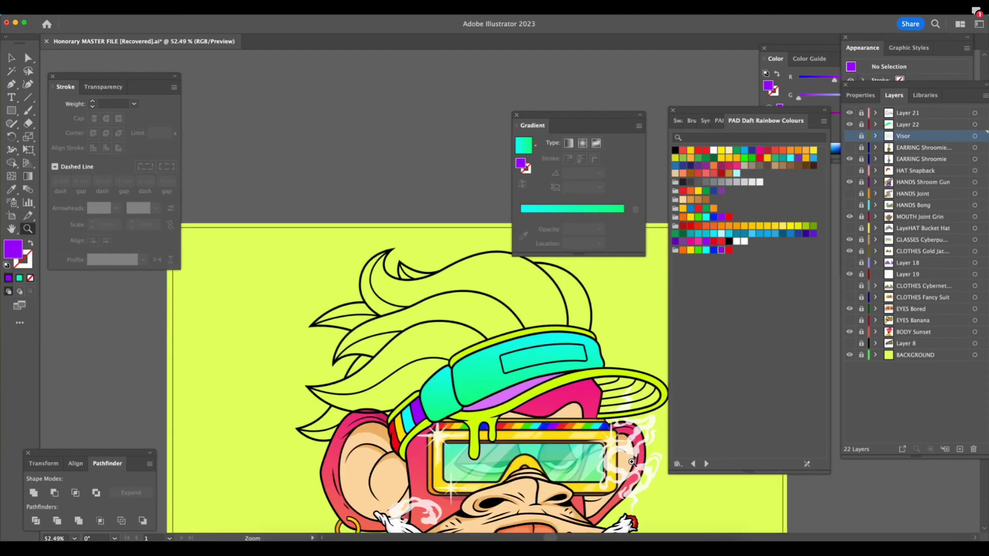
{"action": "scroll", "coordinate": [631, 462], "scroll_direction": "right", "scroll_amount": 5}
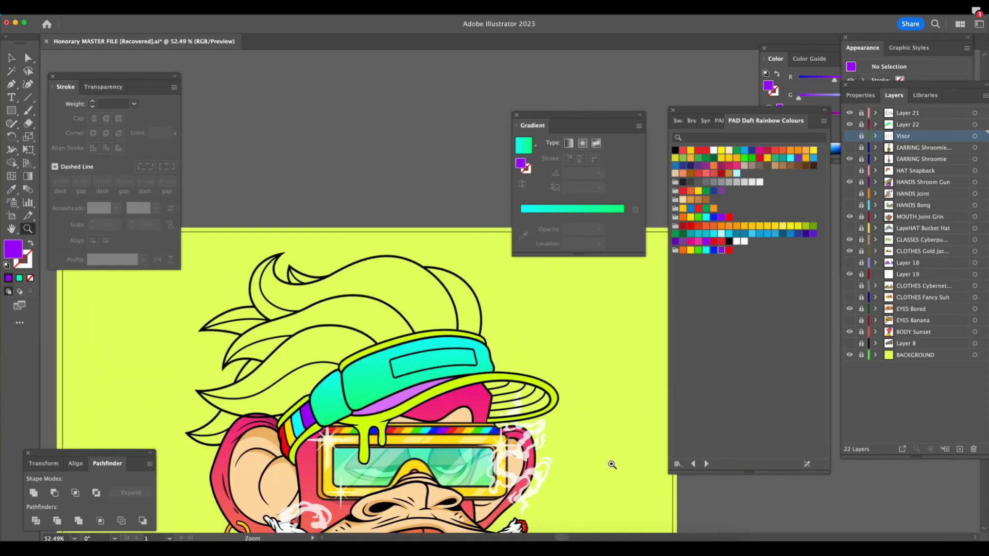
{"action": "left_click_drag", "start_coordinate": [559, 423], "coordinate": [640, 384]}
{"action": "left_click", "coordinate": [862, 124]}
{"action": "left_click", "coordinate": [896, 126]}
Draw a closed purple shape filling the uppermost band of the brim's underside with the Pen tool
{"action": "left_click_drag", "start_coordinate": [501, 362], "coordinate": [597, 381]}
{"action": "left_click_drag", "start_coordinate": [570, 476], "coordinate": [614, 471]}
{"action": "key", "text": "p"}
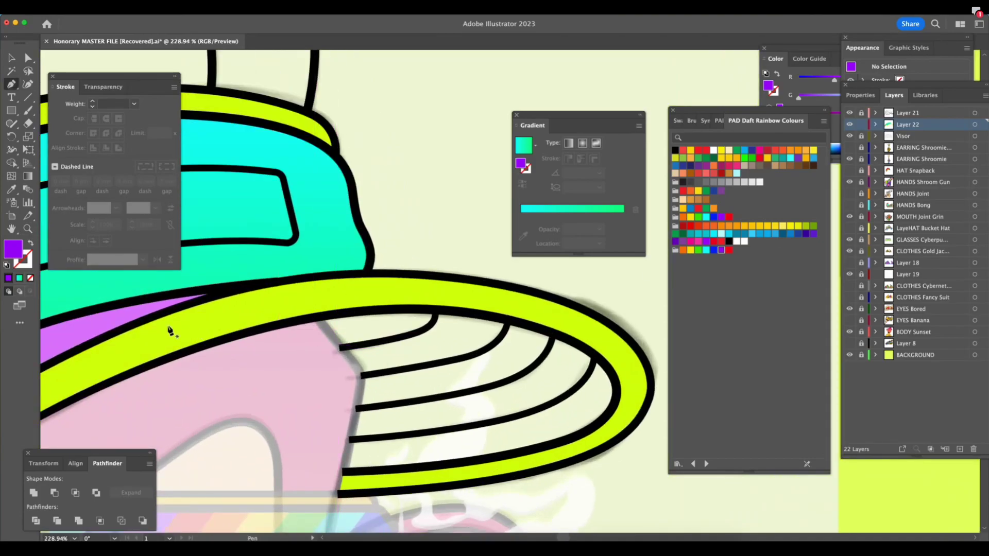
{"action": "left_click", "coordinate": [338, 348]}
{"action": "left_click", "coordinate": [436, 314]}
{"action": "left_click", "coordinate": [393, 309]}
{"action": "left_click", "coordinate": [336, 315]}
{"action": "left_click", "coordinate": [319, 320]}
{"action": "left_click", "coordinate": [340, 348]}
{"action": "left_click", "coordinate": [340, 348]}
{"action": "key", "text": "v"}
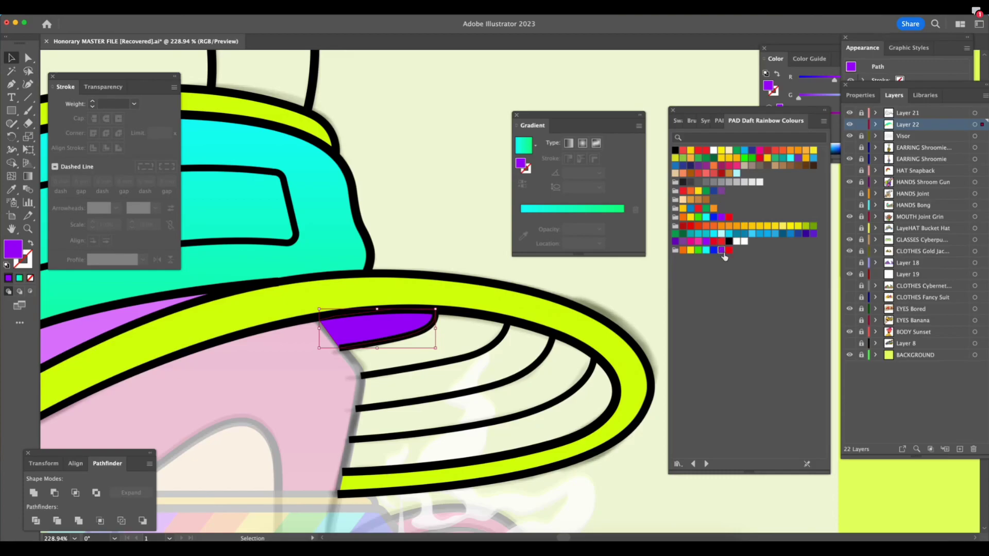
Fill the uppermost brim band with mint green from the PAD Colours swatches and deselect it
{"action": "left_click", "coordinate": [719, 122]}
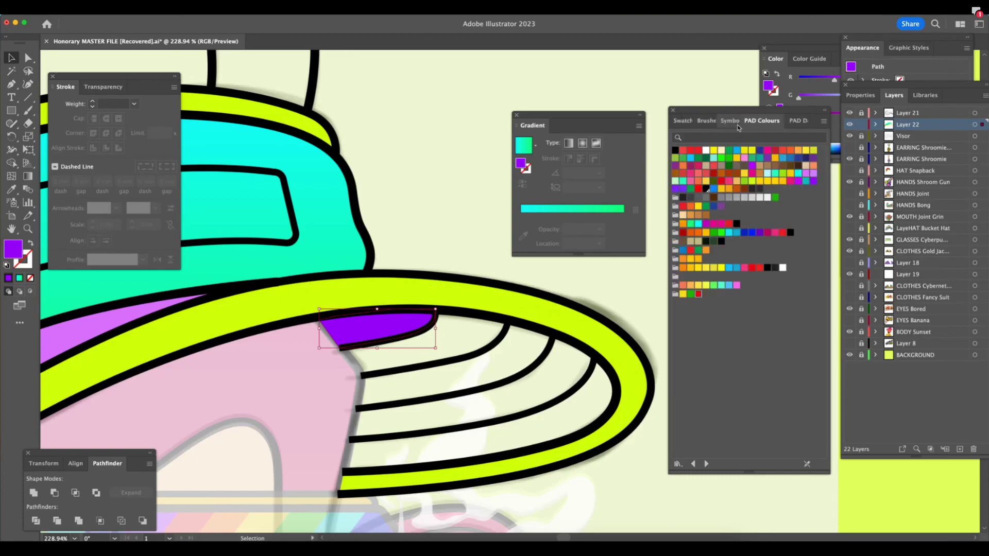
{"action": "left_click", "coordinate": [721, 285]}
{"action": "key", "text": "a"}
{"action": "left_click", "coordinate": [419, 354]}
Draw a mint green shape filling the second band of the brim's underside, following the curved black lines
{"action": "key", "text": "p"}
{"action": "left_click", "coordinate": [341, 348]}
{"action": "left_click", "coordinate": [357, 368]}
{"action": "left_click", "coordinate": [361, 376]}
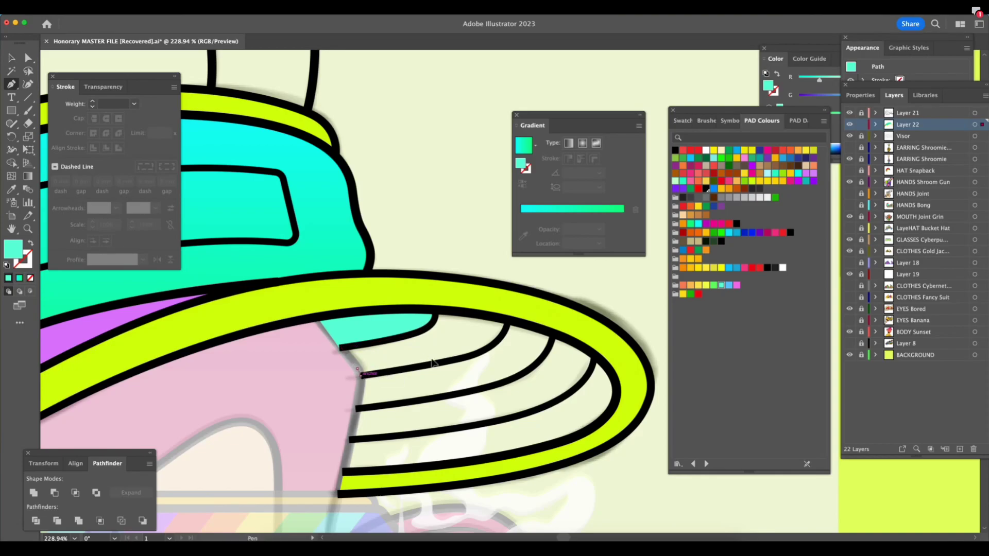
{"action": "left_click_drag", "start_coordinate": [453, 361], "coordinate": [523, 344]}
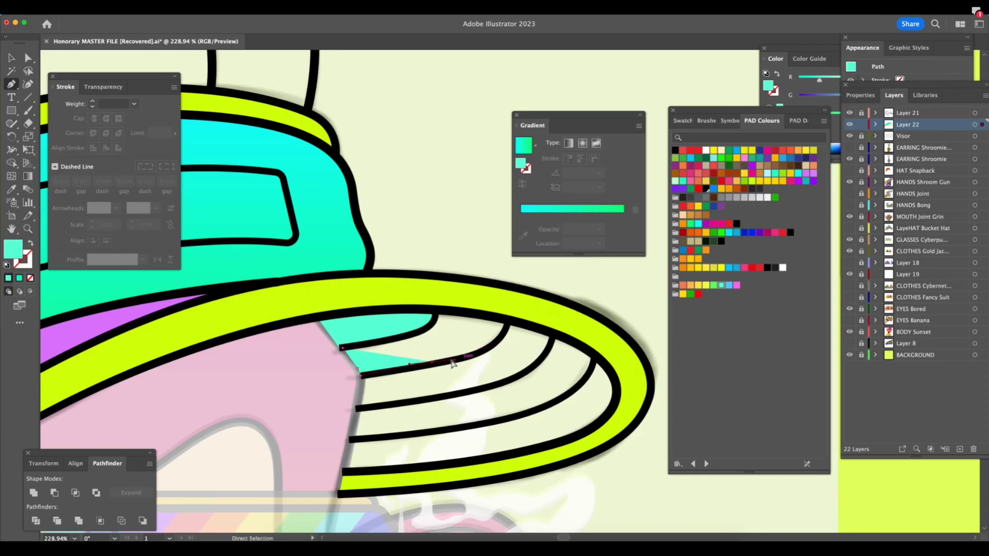
{"action": "left_click", "coordinate": [508, 322]}
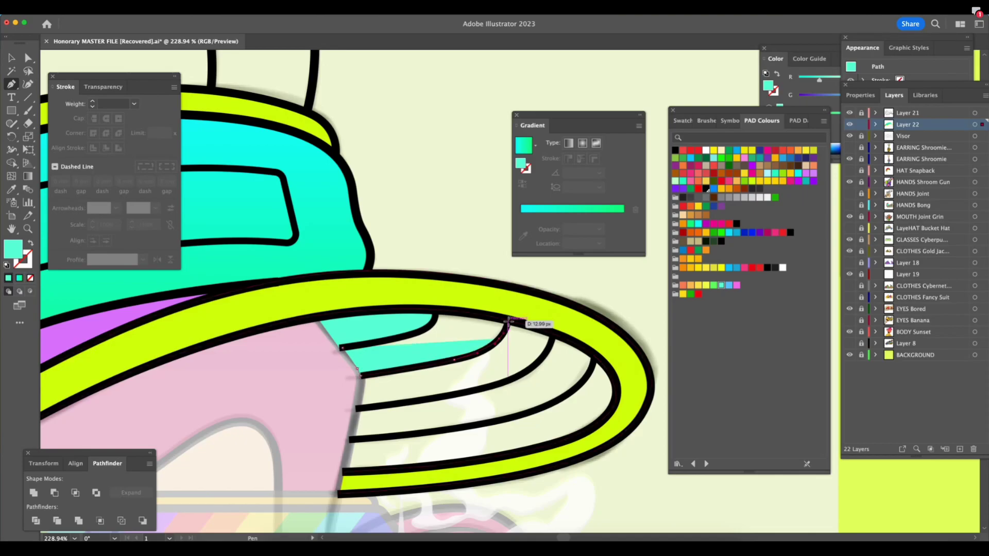
{"action": "left_click", "coordinate": [436, 309]}
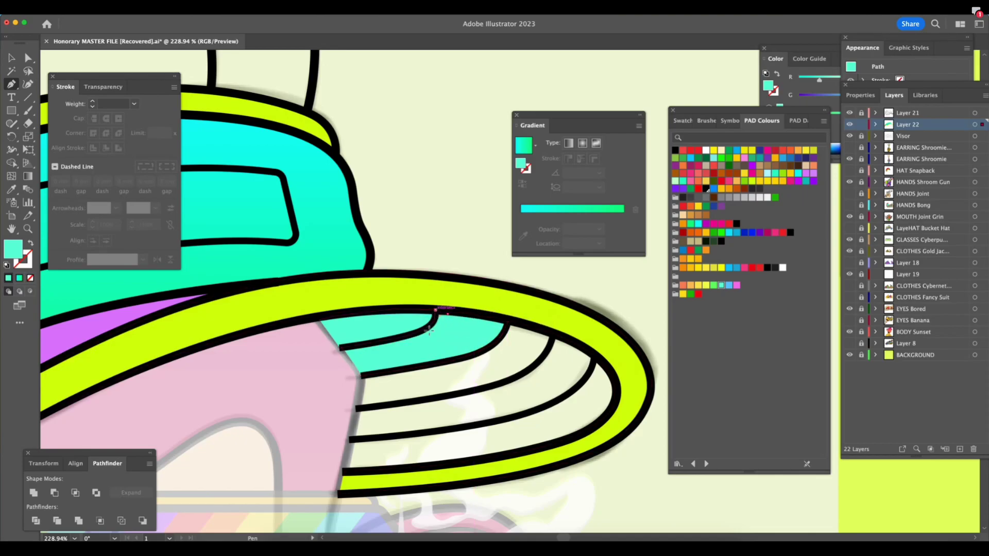
{"action": "left_click_drag", "start_coordinate": [419, 331], "coordinate": [405, 339]}
{"action": "left_click", "coordinate": [366, 343]}
{"action": "left_click", "coordinate": [361, 376]}
{"action": "left_click", "coordinate": [387, 391], "text": "super"}
Draw a mint green shape filling the third band of the brim's underside, between its two curved lines
{"action": "left_click", "coordinate": [356, 408]}
{"action": "left_click", "coordinate": [432, 397]}
{"action": "left_click_drag", "start_coordinate": [515, 376], "coordinate": [548, 348]}
{"action": "left_click", "coordinate": [552, 335]}
{"action": "left_click", "coordinate": [507, 319]}
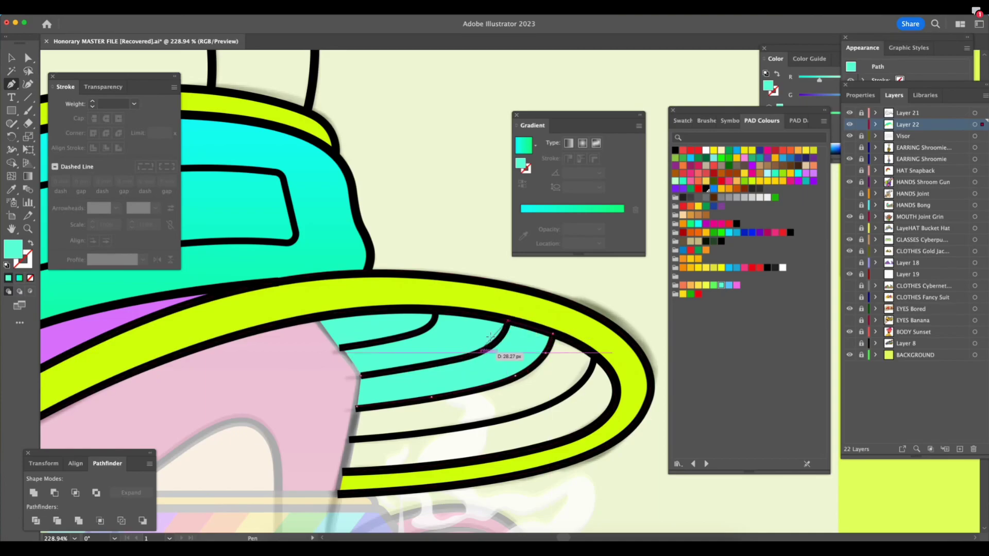
{"action": "left_click_drag", "start_coordinate": [475, 353], "coordinate": [447, 365]}
{"action": "left_click", "coordinate": [360, 376]}
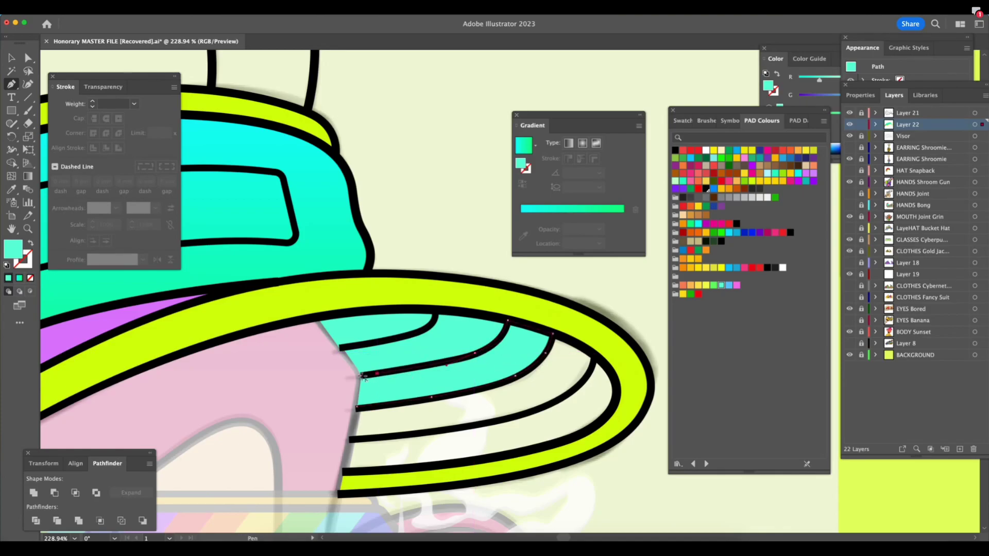
{"action": "key", "text": "a"}
{"action": "left_click", "coordinate": [400, 427]}
Draw a mint green shape filling the fourth band of the brim's underside
{"action": "key", "text": "p"}
{"action": "left_click", "coordinate": [356, 408]}
{"action": "left_click", "coordinate": [350, 439]}
{"action": "left_click_drag", "start_coordinate": [507, 420], "coordinate": [552, 334]}
{"action": "left_click", "coordinate": [594, 355]}
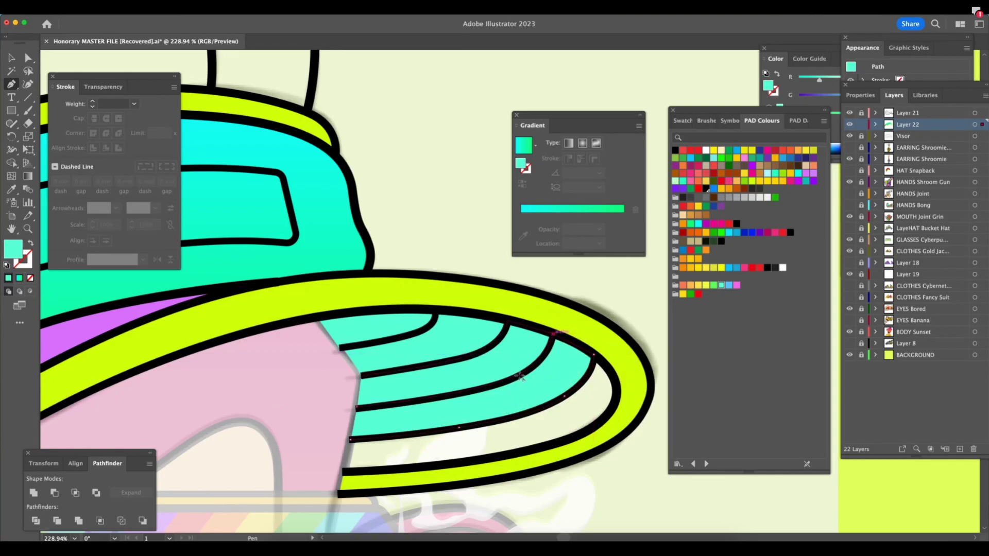
{"action": "left_click_drag", "start_coordinate": [485, 392], "coordinate": [376, 407]}
{"action": "key", "text": "a"}
{"action": "left_click", "coordinate": [378, 464]}
Draw a mint green shape filling the lowest band of the brim's underside up to the lime rim, and deselect it
{"action": "key", "text": "p"}
{"action": "left_click", "coordinate": [350, 439]}
{"action": "left_click_drag", "start_coordinate": [344, 471], "coordinate": [345, 470]}
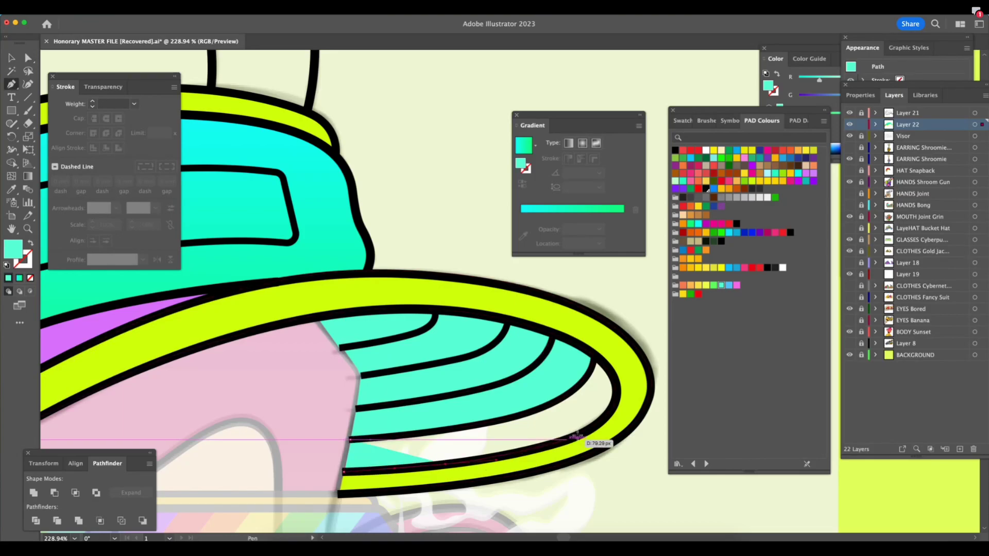
{"action": "left_click_drag", "start_coordinate": [600, 420], "coordinate": [543, 408]}
{"action": "left_click", "coordinate": [610, 371]}
{"action": "left_click_drag", "start_coordinate": [482, 424], "coordinate": [355, 442]}
{"action": "left_click", "coordinate": [350, 440]}
{"action": "key", "text": "z"}
{"action": "left_click_drag", "start_coordinate": [597, 494], "coordinate": [464, 500]}
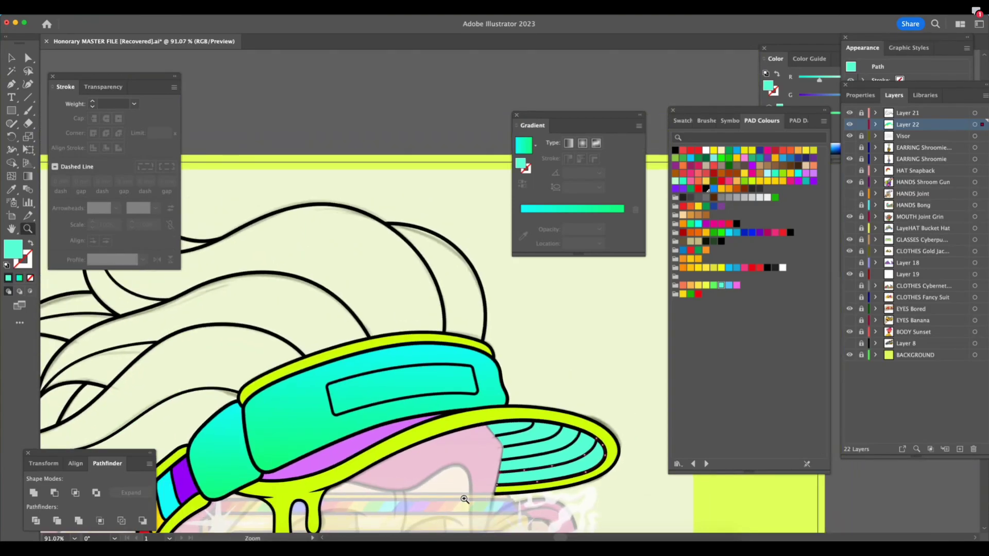
{"action": "key", "text": "v"}
{"action": "left_click", "coordinate": [613, 380]}
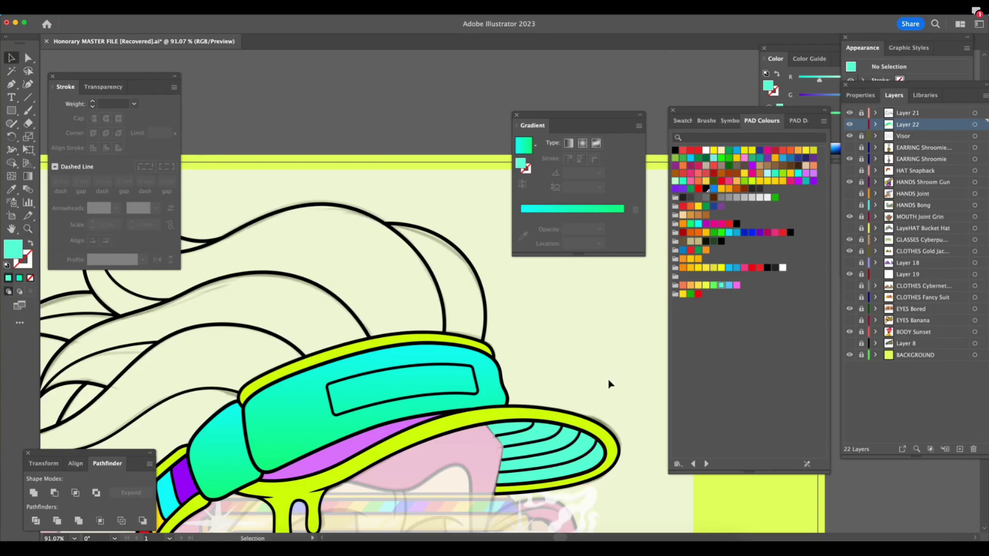
{"action": "scroll", "coordinate": [610, 383], "scroll_direction": "right", "scroll_amount": 4}
{"action": "scroll", "coordinate": [610, 384], "scroll_direction": "down", "scroll_amount": 2}
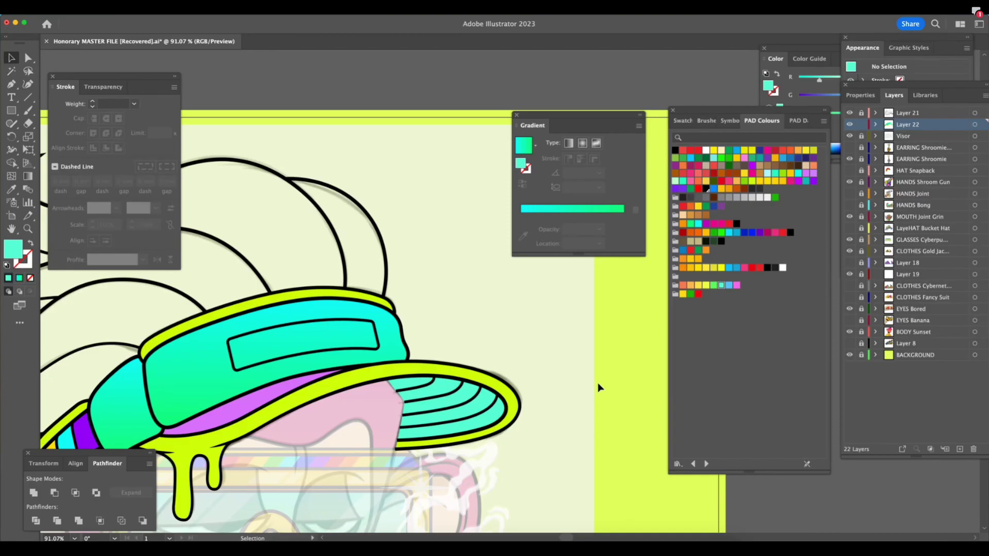
{"action": "key", "text": "z"}
{"action": "left_click_drag", "start_coordinate": [464, 447], "coordinate": [516, 462]}
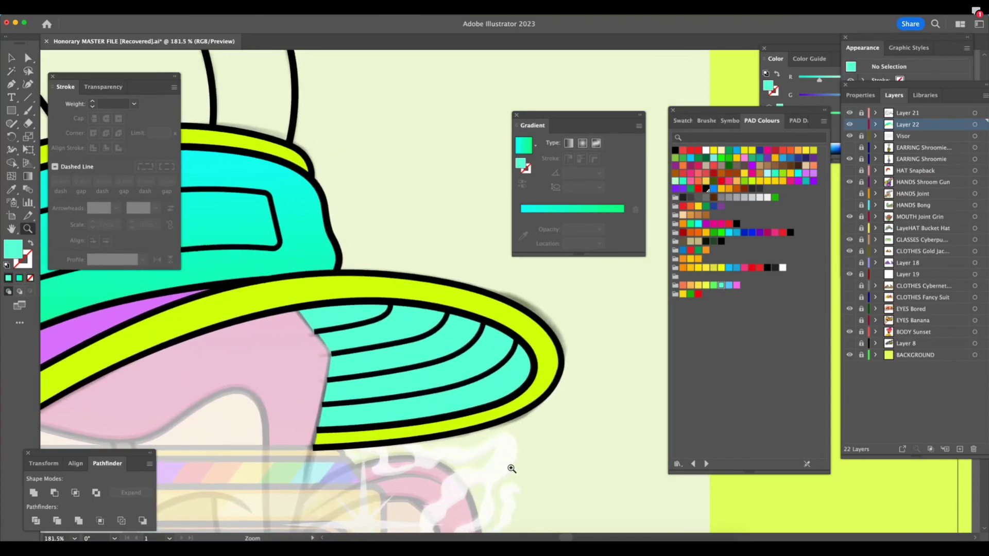
{"action": "key", "text": "a"}
{"action": "left_click", "coordinate": [347, 316]}
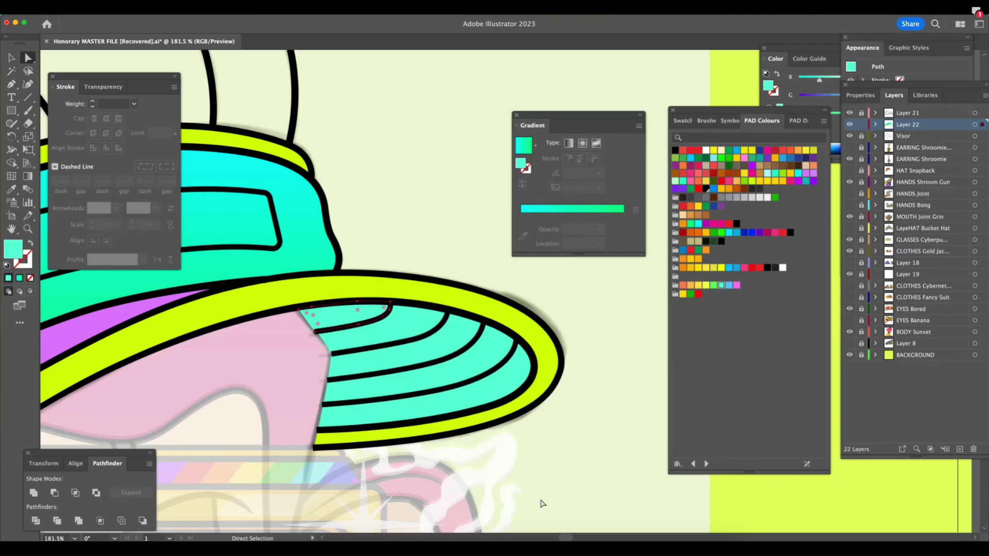
{"action": "left_click", "coordinate": [411, 326], "text": "shift"}
{"action": "left_click", "coordinate": [423, 356], "text": "shift"}
{"action": "left_click", "coordinate": [446, 383], "text": "shift"}
{"action": "left_click", "coordinate": [452, 404], "text": "shift"}
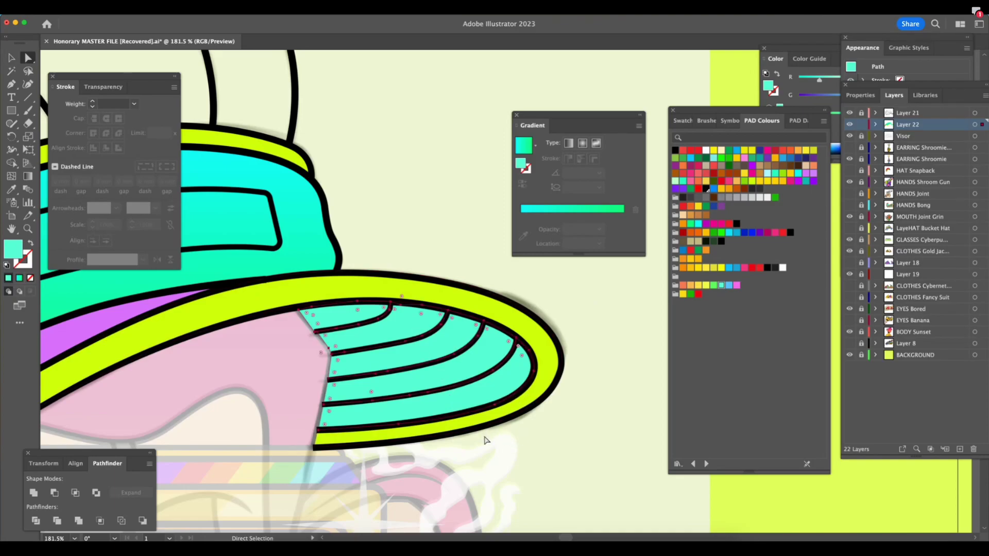
{"action": "left_click", "coordinate": [570, 326]}
{"action": "key", "text": "z"}
{"action": "left_click_drag", "start_coordinate": [566, 372], "coordinate": [452, 424]}
{"action": "left_click_drag", "start_coordinate": [461, 387], "coordinate": [534, 371]}
{"action": "key", "text": "a"}
{"action": "left_click", "coordinate": [494, 330]}
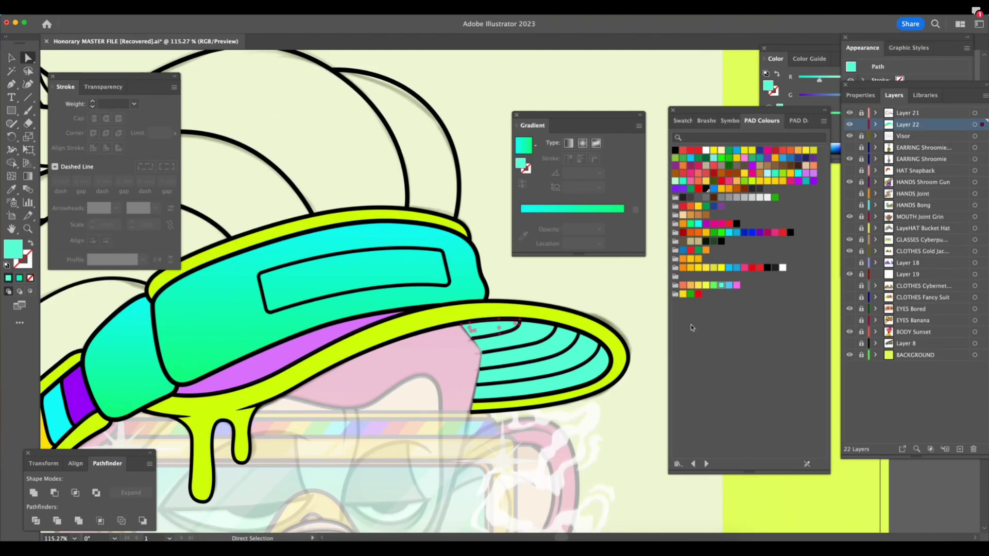
{"action": "left_click", "coordinate": [603, 306]}
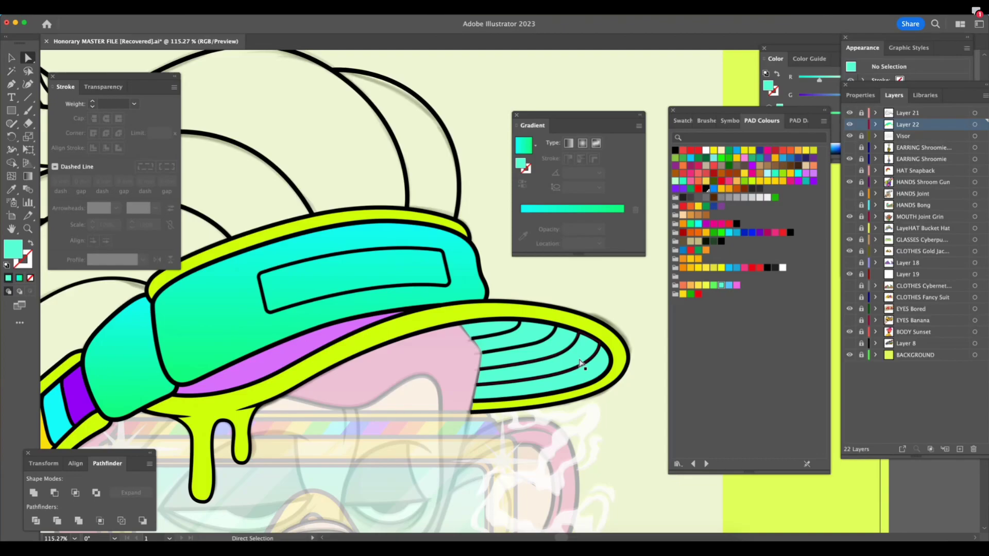
Fill the first, third and fifth bands of the brim's underside with light purple from the PAD Colours swatches
{"action": "key", "text": "z"}
{"action": "left_click", "coordinate": [603, 303]}
{"action": "key", "text": "a"}
{"action": "left_click", "coordinate": [457, 342]}
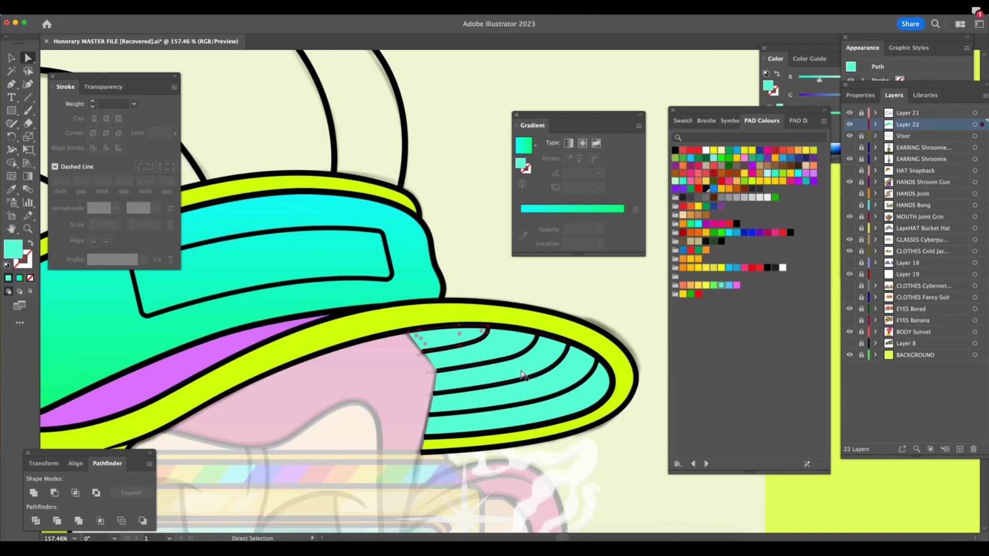
{"action": "left_click", "coordinate": [510, 354], "text": "shift"}
{"action": "left_click", "coordinate": [520, 368], "text": "shift"}
{"action": "left_click", "coordinate": [541, 415], "text": "shift"}
{"action": "left_click", "coordinate": [640, 396], "text": "shift"}
{"action": "left_click", "coordinate": [814, 173]}
Fill the second and fourth brim bands with vivid magenta-purple
{"action": "left_click", "coordinate": [497, 348]}
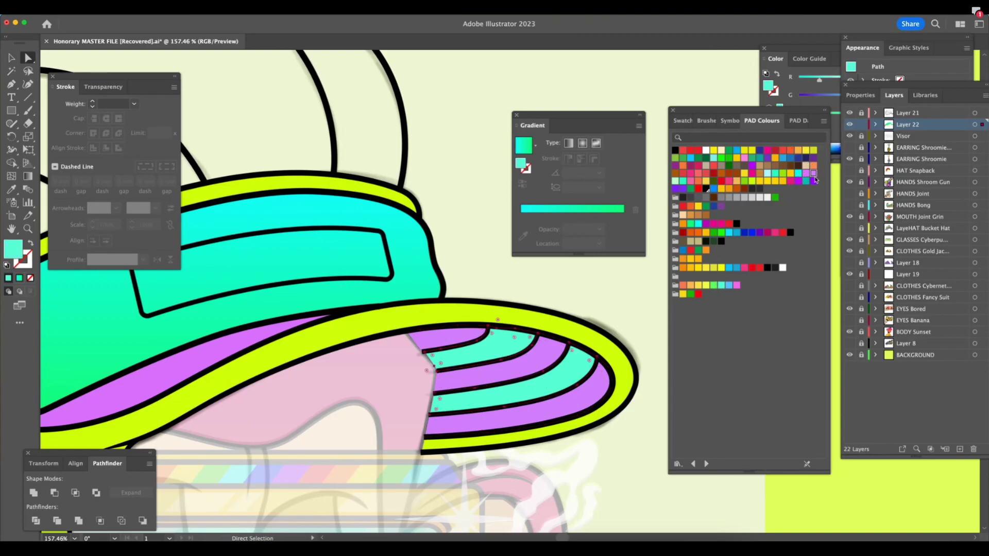
{"action": "left_click", "coordinate": [805, 174]}
{"action": "left_click", "coordinate": [798, 182]}
Open the PAD Daft Rainbow Colours swatches and fill the lowest brim band with red and the one above it with golden yellow
{"action": "key", "text": "z"}
{"action": "left_click_drag", "start_coordinate": [641, 370], "coordinate": [712, 395]}
{"action": "key", "text": "super+0"}
{"action": "key", "text": "a"}
{"action": "key", "text": "z"}
{"action": "key", "text": "a"}
{"action": "left_click", "coordinate": [561, 323]}
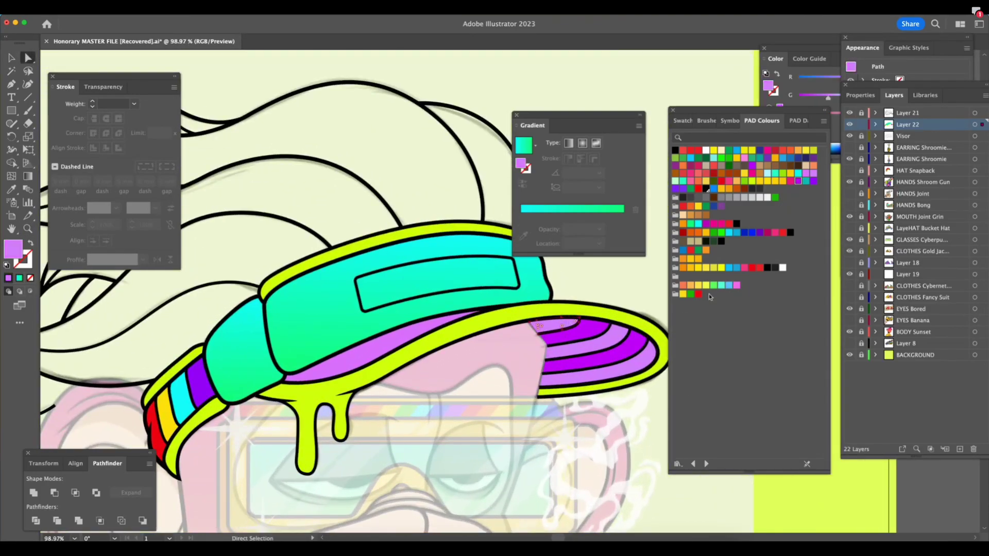
{"action": "left_click", "coordinate": [799, 121]}
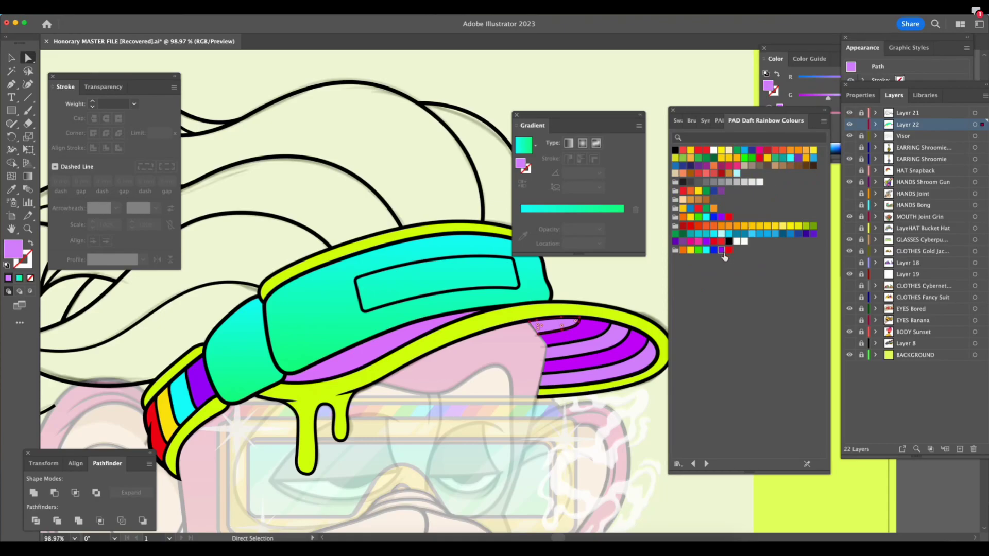
{"action": "left_click", "coordinate": [622, 368]}
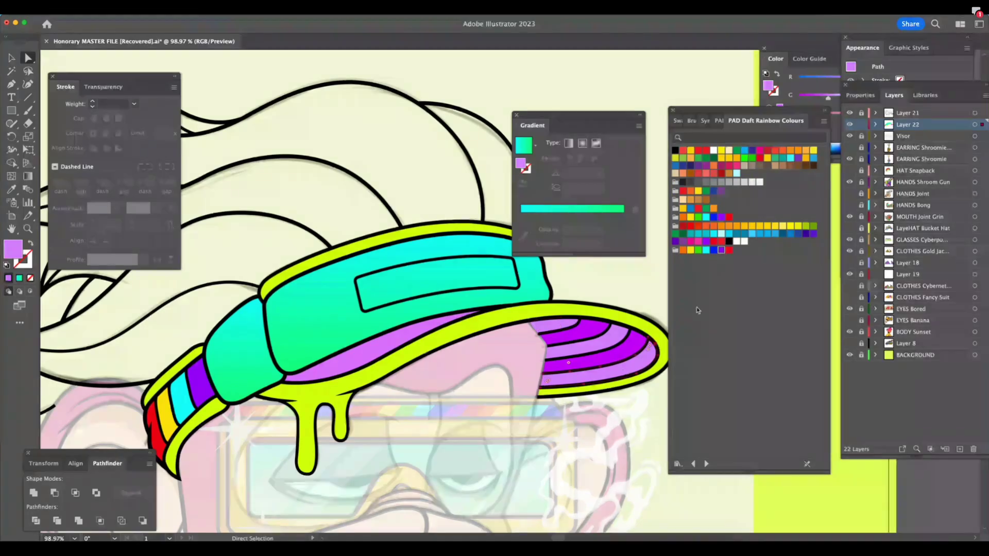
{"action": "left_click", "coordinate": [729, 250]}
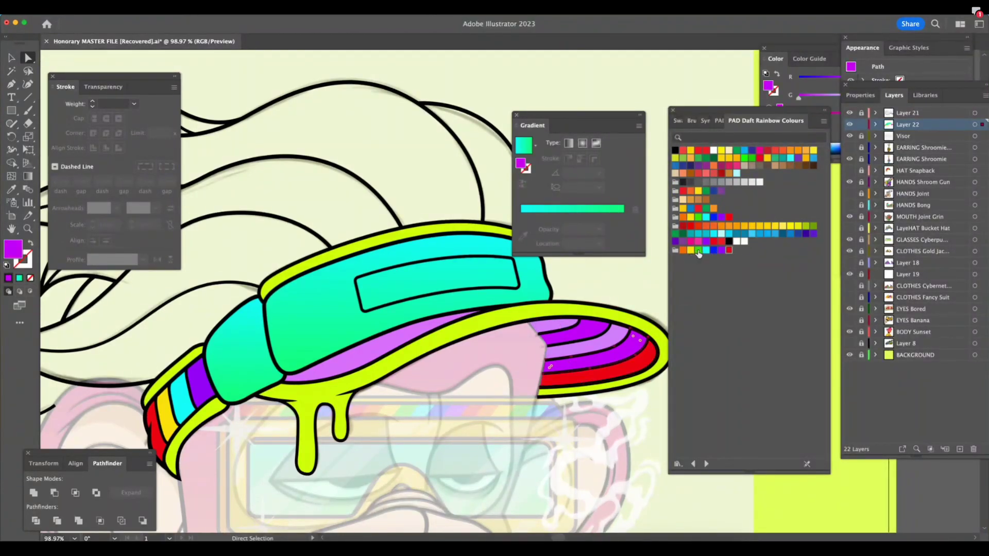
{"action": "left_click", "coordinate": [691, 250]}
Fill the third brim band with cyan and the second one with purple
{"action": "left_click", "coordinate": [604, 341]}
{"action": "left_click", "coordinate": [706, 250]}
{"action": "key", "text": "super+alt+bracketright"}
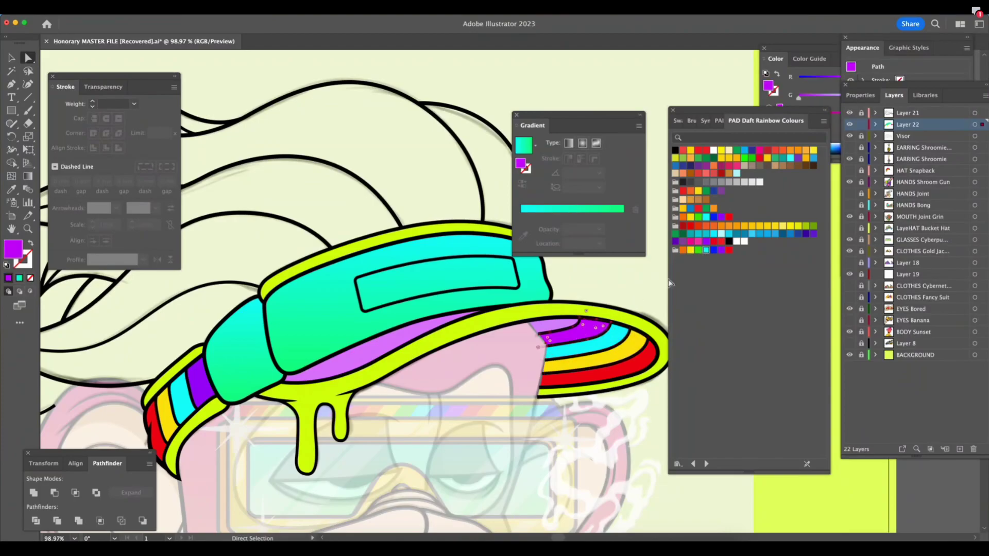
{"action": "left_click", "coordinate": [722, 250]}
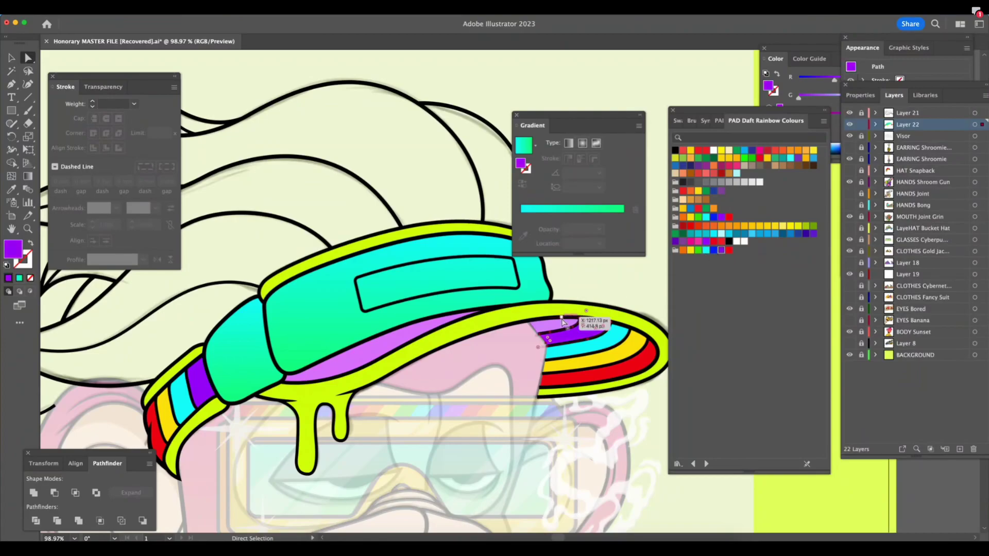
Fill the uppermost band of the brim's underside with blue from the PAD Daft Rainbow Colours swatches
{"action": "key", "text": "super+alt+bracketright"}
{"action": "left_click", "coordinate": [714, 250]}
{"action": "left_click_drag", "start_coordinate": [616, 426], "coordinate": [572, 430]}
{"action": "left_click", "coordinate": [643, 434]}
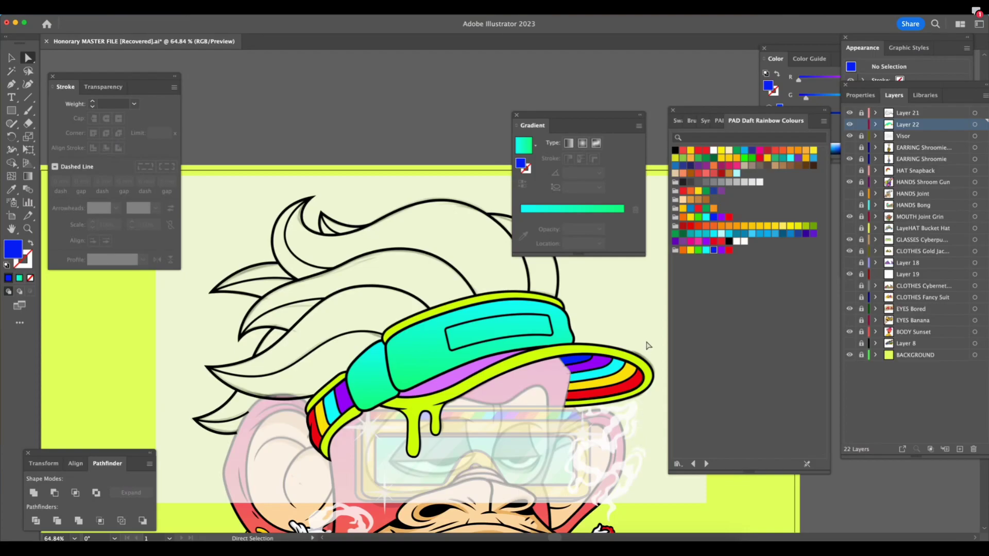
{"action": "key", "text": "z"}
{"action": "left_click_drag", "start_coordinate": [627, 345], "coordinate": [648, 346]}
{"action": "left_click_drag", "start_coordinate": [711, 354], "coordinate": [734, 354]}
Select all five bands of the brim's underside and fill them with light green from the PAD Colours swatches
{"action": "left_click", "coordinate": [537, 376]}
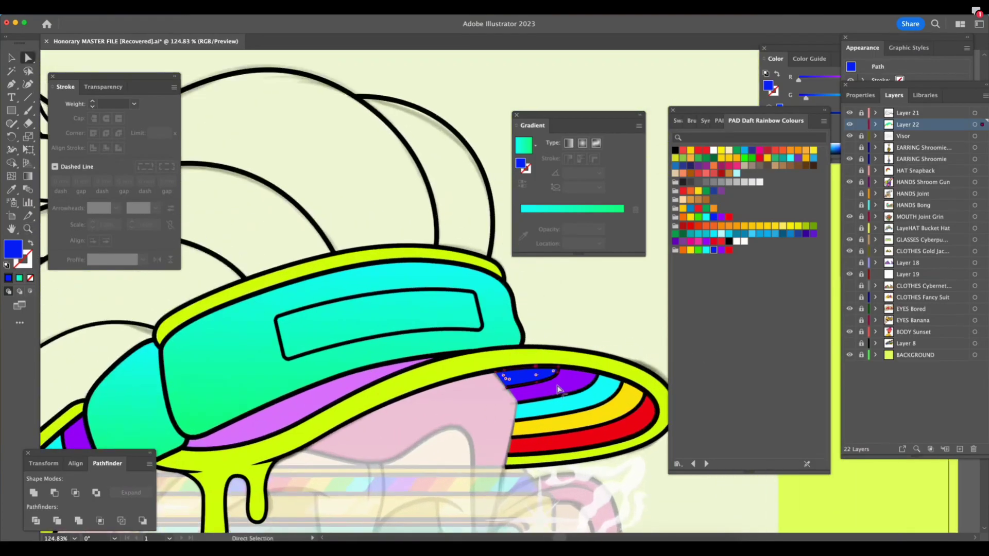
{"action": "left_click", "coordinate": [558, 386], "text": "shift"}
{"action": "left_click", "coordinate": [578, 400], "text": "shift"}
{"action": "left_click", "coordinate": [592, 417], "text": "shift"}
{"action": "left_click", "coordinate": [596, 433], "text": "shift"}
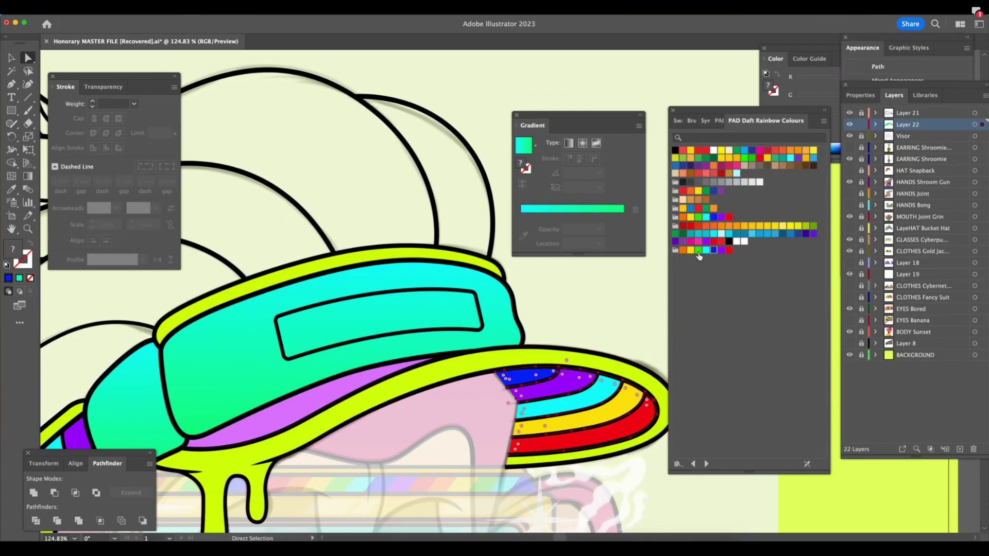
{"action": "left_click", "coordinate": [698, 250]}
{"action": "left_click", "coordinate": [718, 121]}
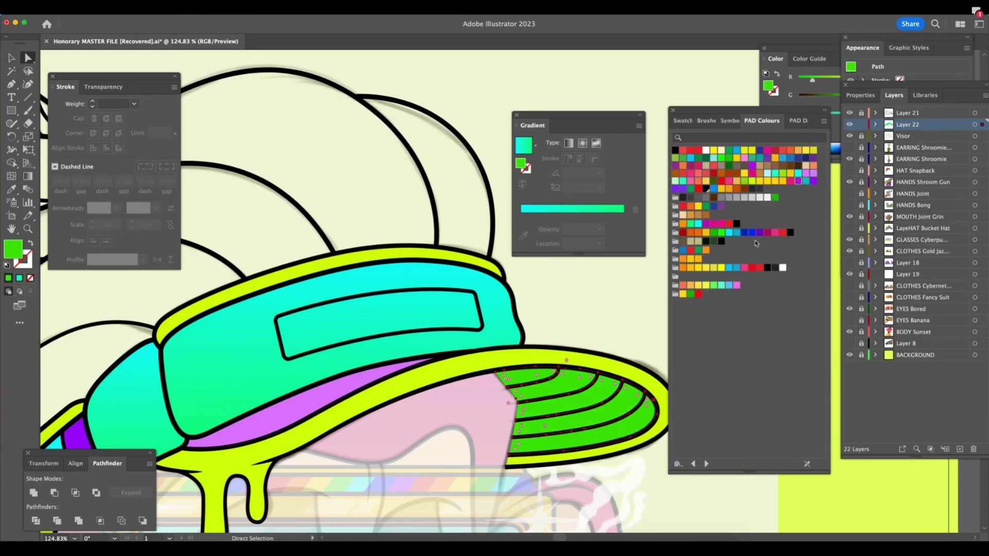
{"action": "left_click", "coordinate": [714, 286]}
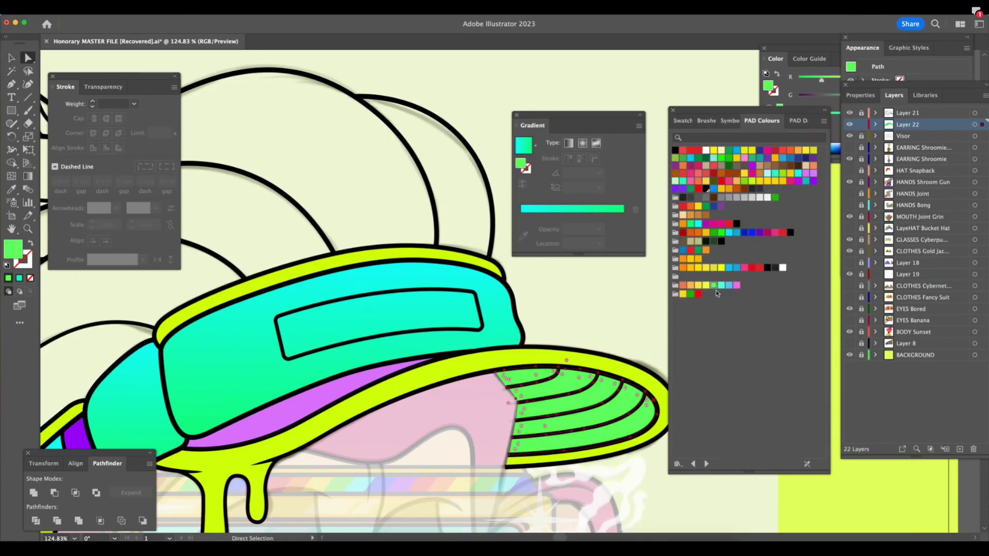
Try a lime and a darker yellow-green fill on the second and fourth brim bands
{"action": "left_click", "coordinate": [599, 339]}
{"action": "left_click", "coordinate": [578, 380]}
{"action": "left_click", "coordinate": [611, 409], "text": "shift"}
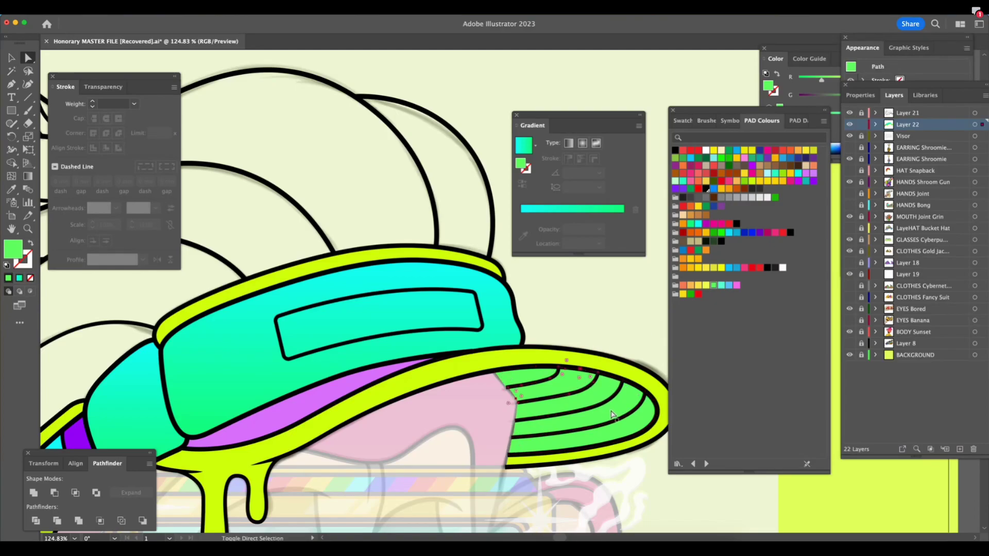
{"action": "left_click", "coordinate": [752, 181]}
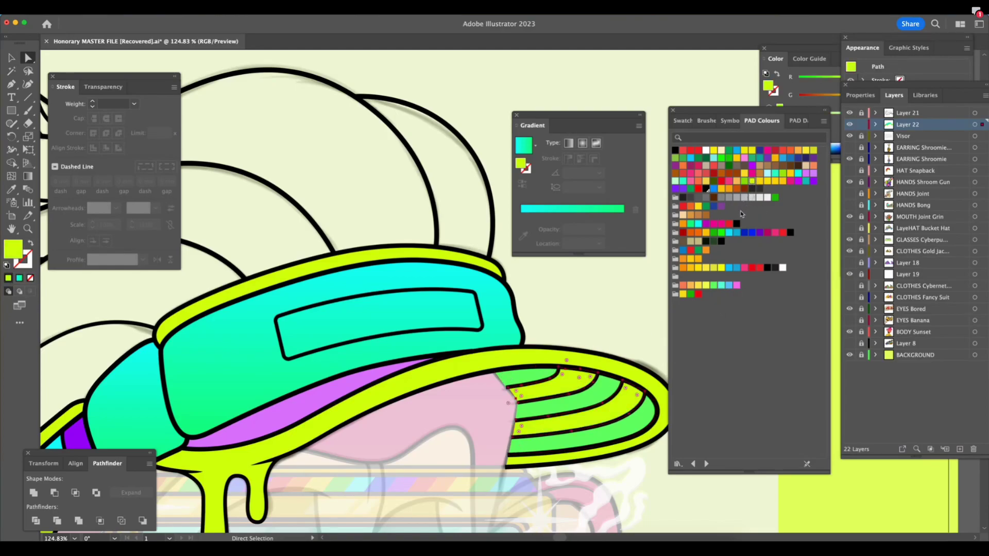
{"action": "left_click", "coordinate": [745, 181]}
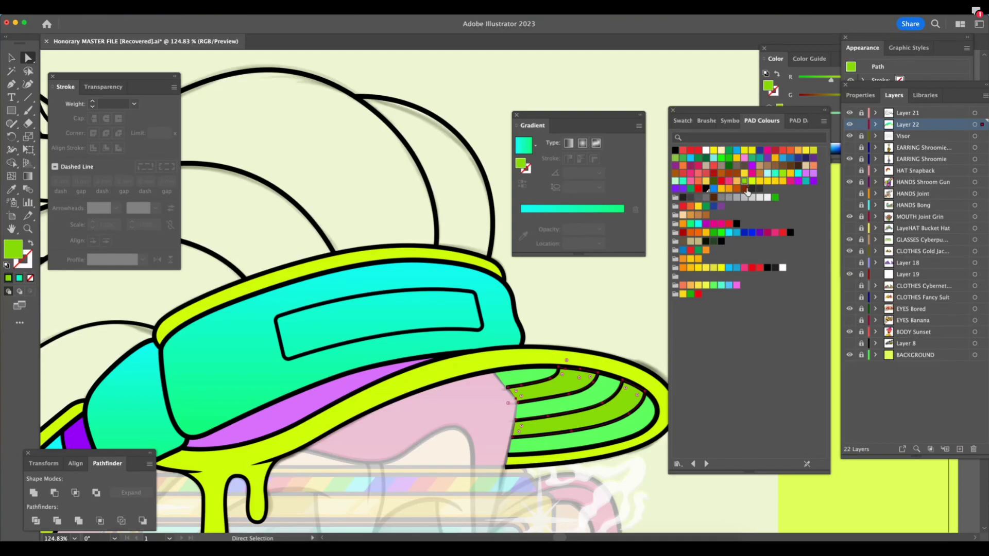
Try spring green, bright green and light green on the second and fourth brim bands, and undo the last fill
{"action": "left_click", "coordinate": [690, 224]}
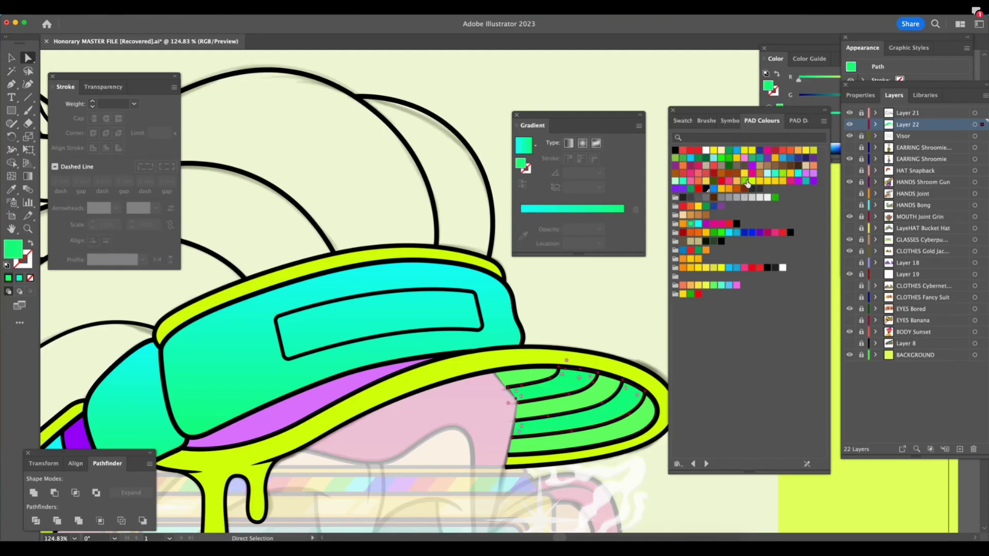
{"action": "left_click", "coordinate": [721, 233]}
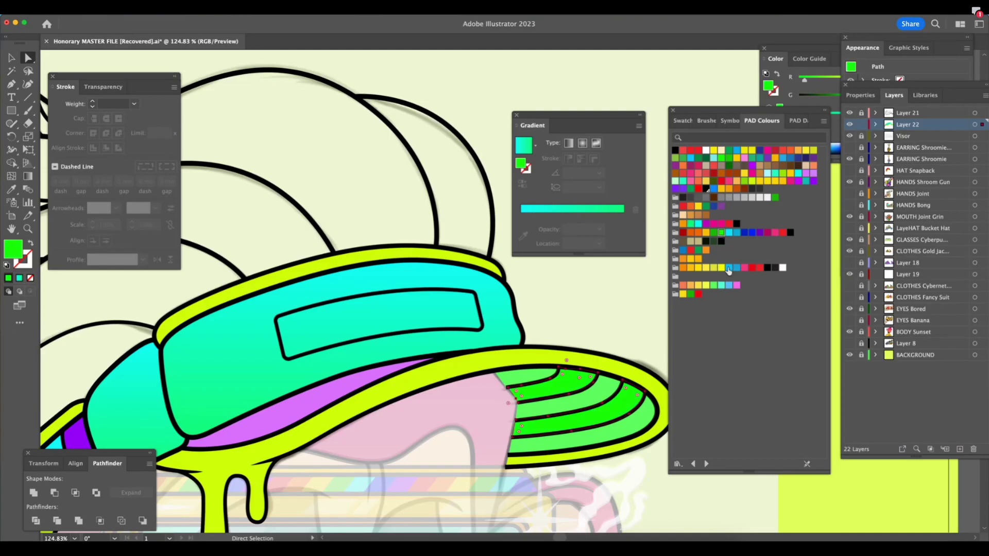
{"action": "left_click", "coordinate": [714, 286]}
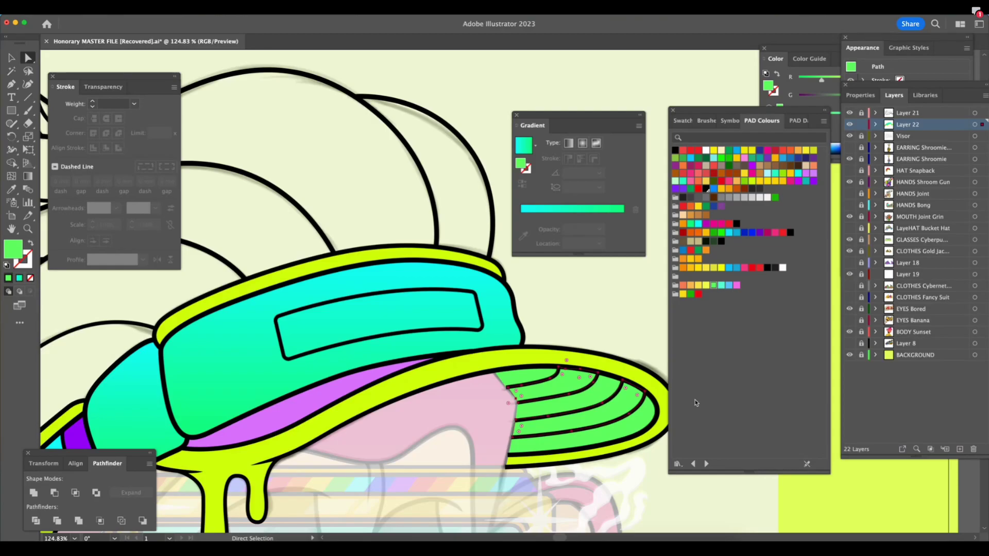
{"action": "left_click", "coordinate": [690, 225]}
{"action": "left_click", "coordinate": [721, 232]}
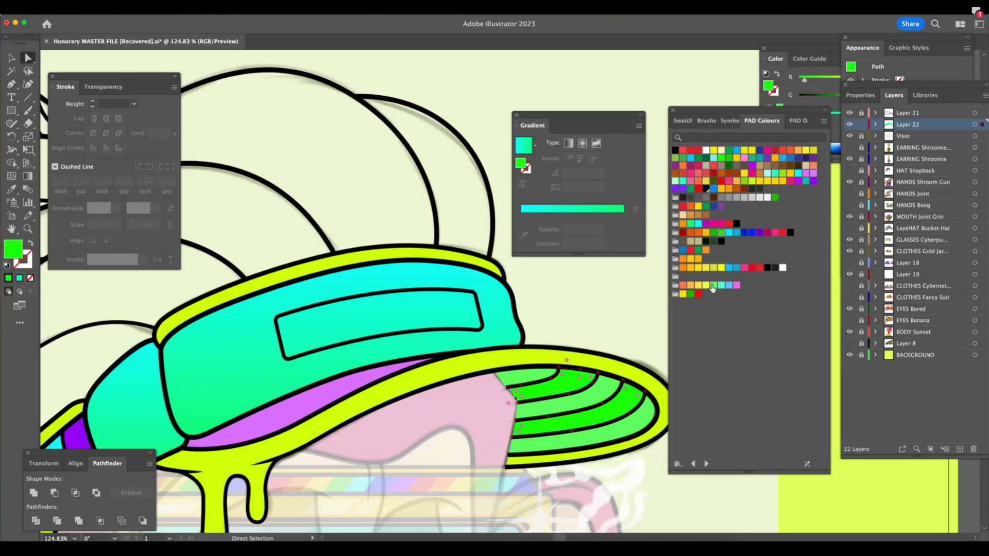
{"action": "left_click", "coordinate": [714, 286]}
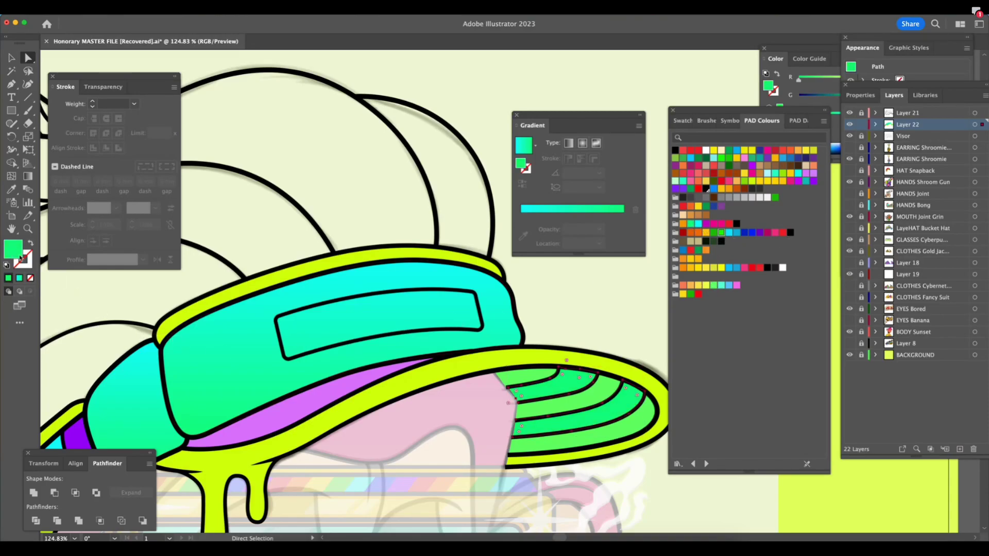
{"action": "key", "text": "Tab"}
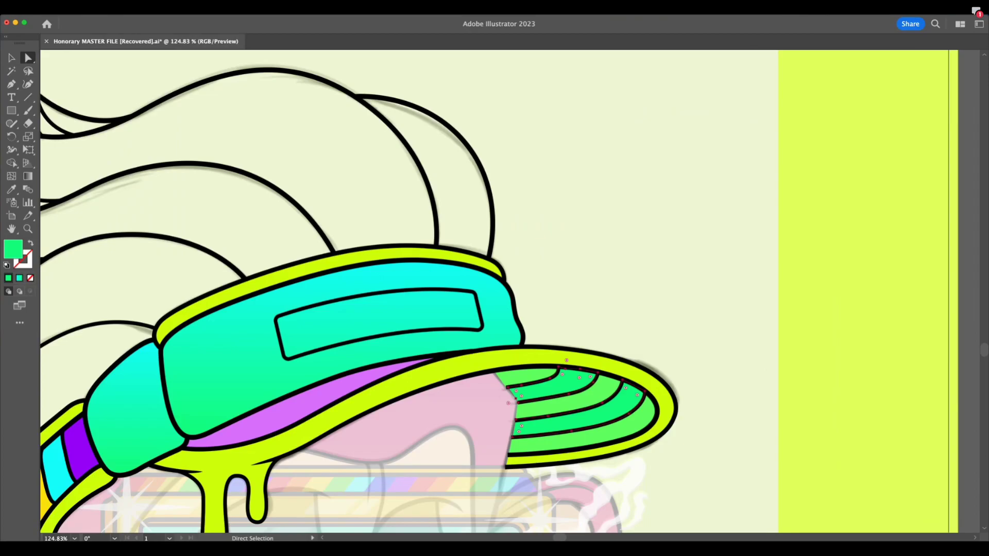
{"action": "key", "text": "super+z"}
{"action": "key", "text": "Tab"}
Deselect everything, select all five brim bands and fill them with light purple
{"action": "key", "text": "z"}
{"action": "left_click_drag", "start_coordinate": [592, 397], "coordinate": [541, 478]}
{"action": "key", "text": "Tab"}
{"action": "key", "text": "Tab"}
{"action": "key", "text": "super+shift+a"}
{"action": "left_click_drag", "start_coordinate": [642, 479], "coordinate": [799, 497]}
{"action": "key", "text": "a"}
{"action": "left_click", "coordinate": [519, 317]}
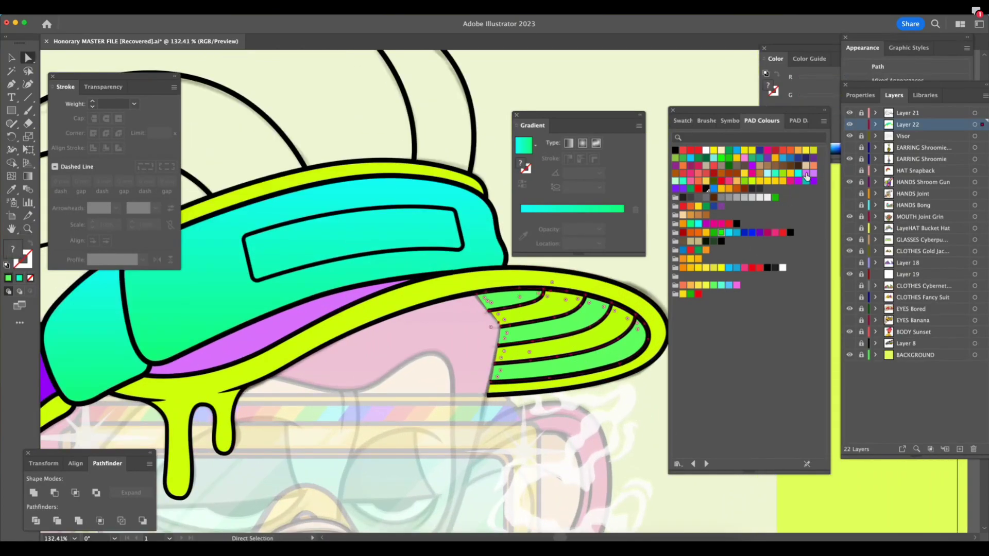
{"action": "left_click", "coordinate": [814, 174]}
Try a cyan fill on the five selected brim bands and settle on bright green
{"action": "key", "text": "z"}
{"action": "left_click_drag", "start_coordinate": [566, 459], "coordinate": [489, 456]}
{"action": "left_click", "coordinate": [721, 232]}
{"action": "left_click", "coordinate": [698, 225]}
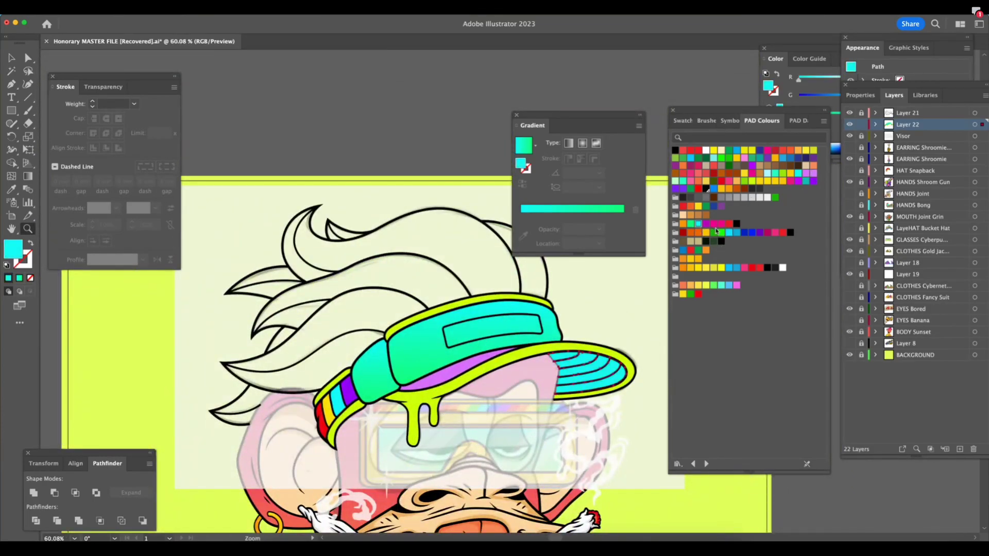
{"action": "left_click", "coordinate": [721, 233]}
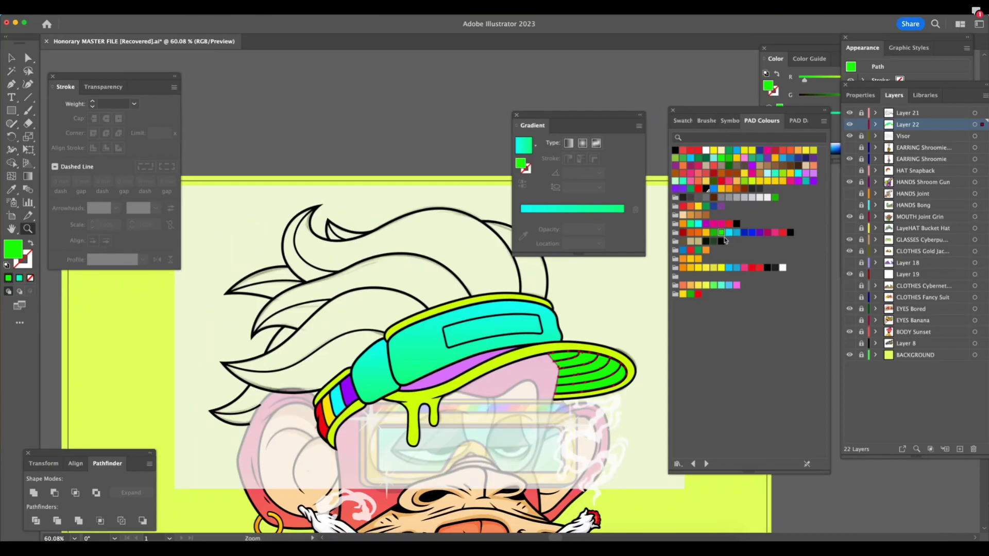
Briefly hide the Visor layer to check the artwork, and try light purple on the brim bands before undoing it
{"action": "left_click", "coordinate": [849, 137]}
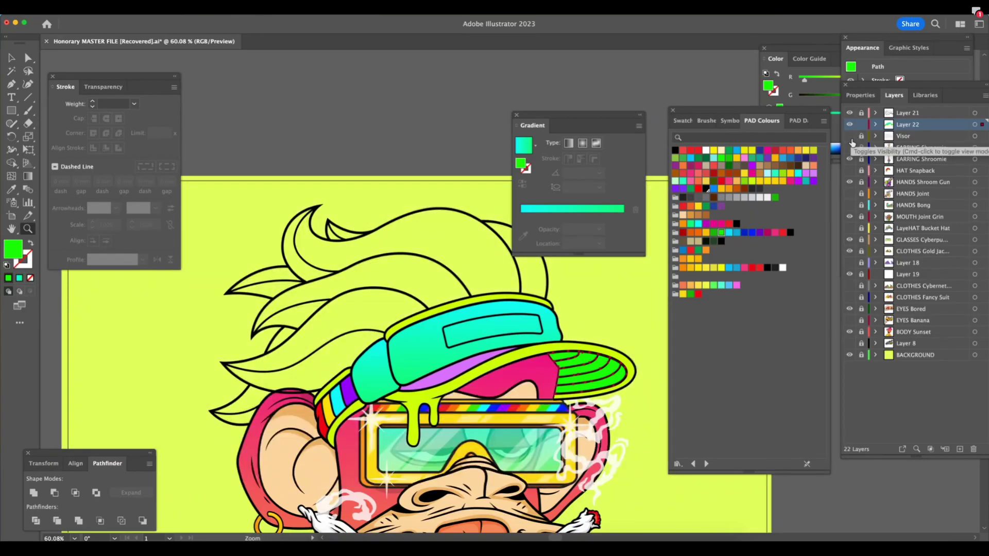
{"action": "left_click", "coordinate": [850, 136]}
{"action": "left_click", "coordinate": [813, 174]}
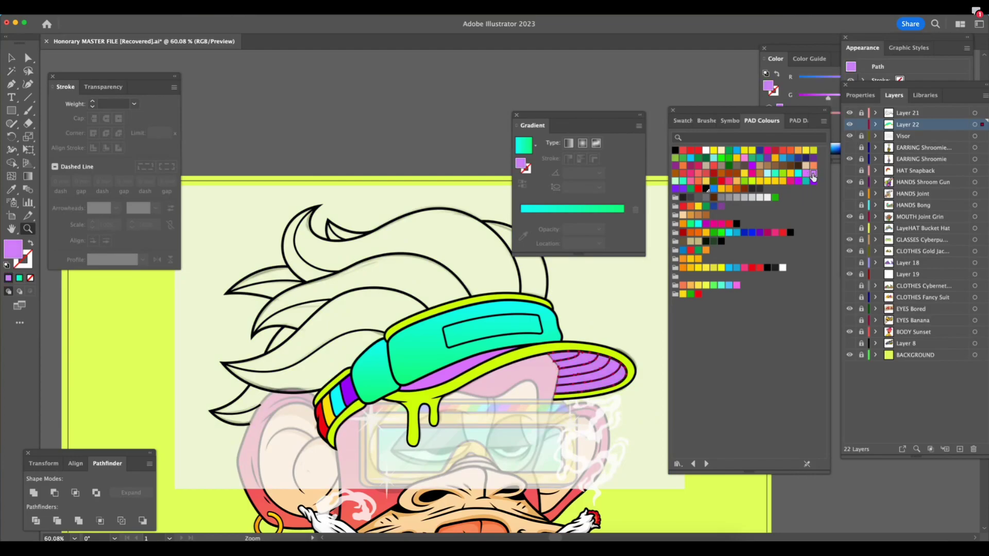
{"action": "key", "text": "super+z"}
Check the brim with the panels hidden, undo the last colour change and deselect the bands
{"action": "left_click_drag", "start_coordinate": [580, 413], "coordinate": [680, 444]}
{"action": "key", "text": "a"}
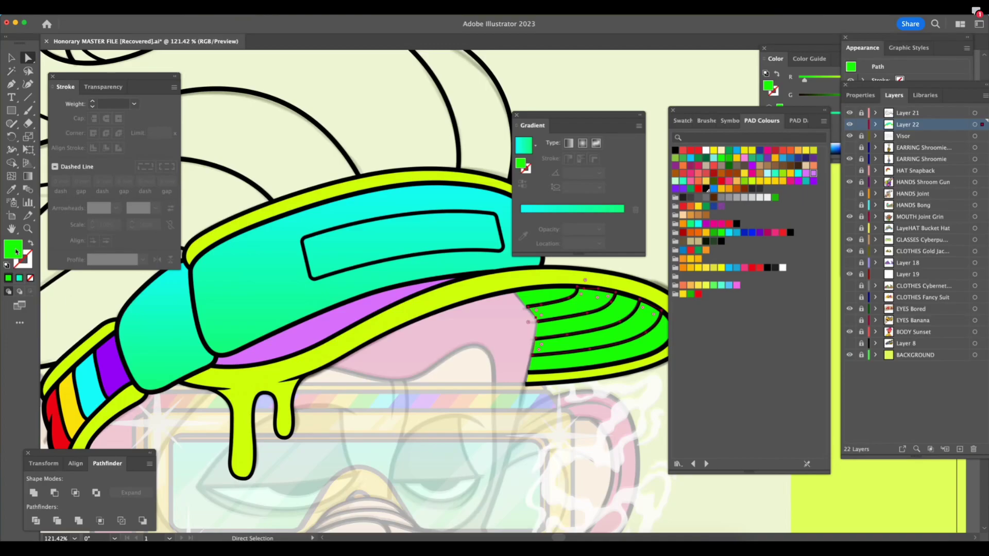
{"action": "key", "text": "shift+Tab"}
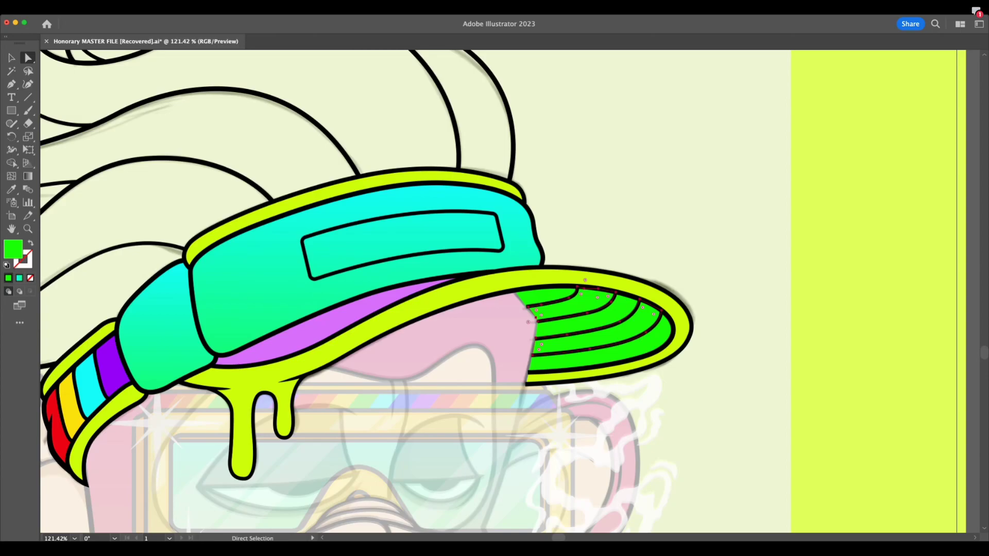
{"action": "key", "text": "super+z"}
{"action": "key", "text": "shift+Tab"}
{"action": "left_click", "coordinate": [643, 403]}
Lock Layer 22 and add a new layer above it for the hair colour
{"action": "key", "text": "z"}
{"action": "left_click_drag", "start_coordinate": [627, 428], "coordinate": [562, 439]}
{"action": "left_click", "coordinate": [862, 126]}
{"action": "left_click", "coordinate": [959, 449]}
Set the fill to light yellow and trace the lower hair lock's underside with the Pen tool, from its tip to the back strap
{"action": "left_click_drag", "start_coordinate": [532, 378], "coordinate": [579, 386]}
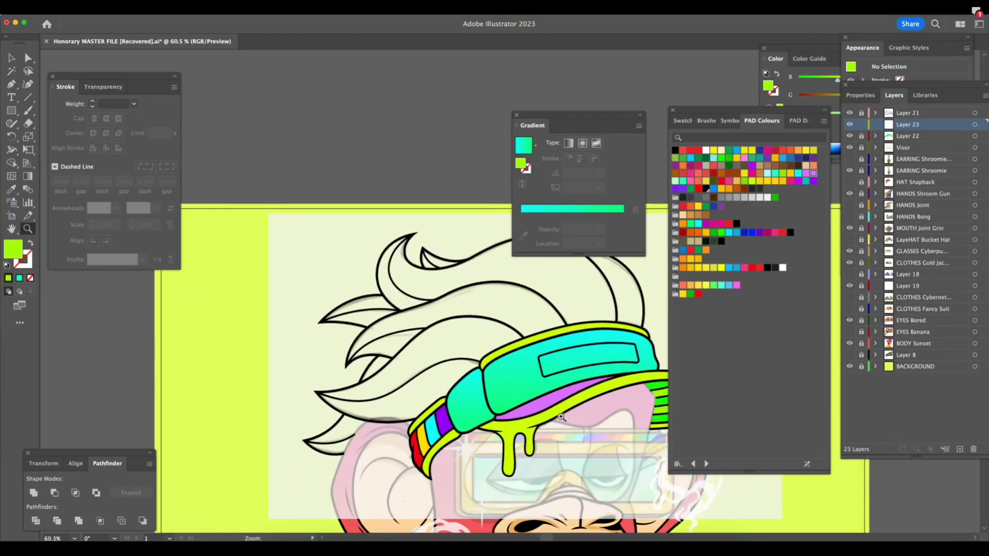
{"action": "left_click_drag", "start_coordinate": [480, 466], "coordinate": [518, 454]}
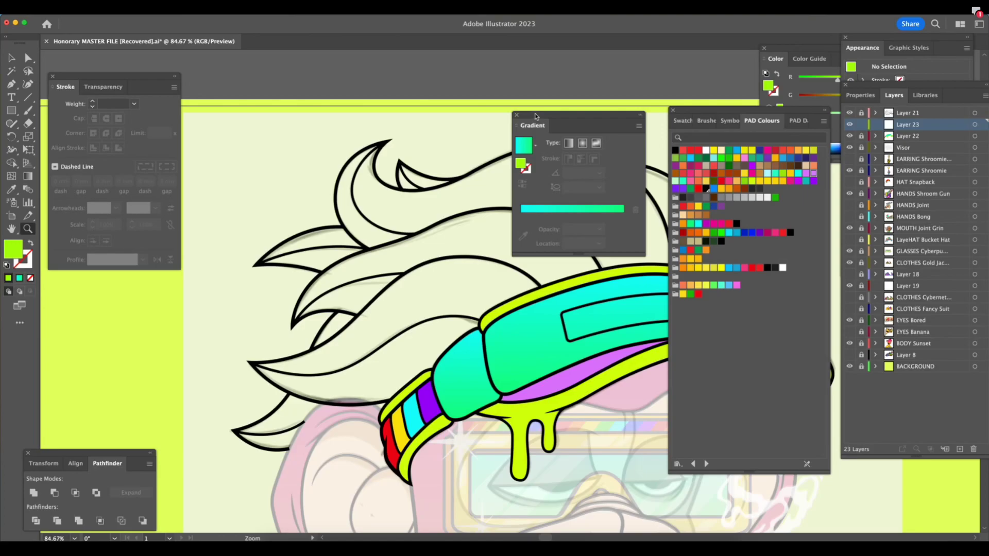
{"action": "left_click_drag", "start_coordinate": [534, 114], "coordinate": [594, 62]}
{"action": "left_click", "coordinate": [12, 83]}
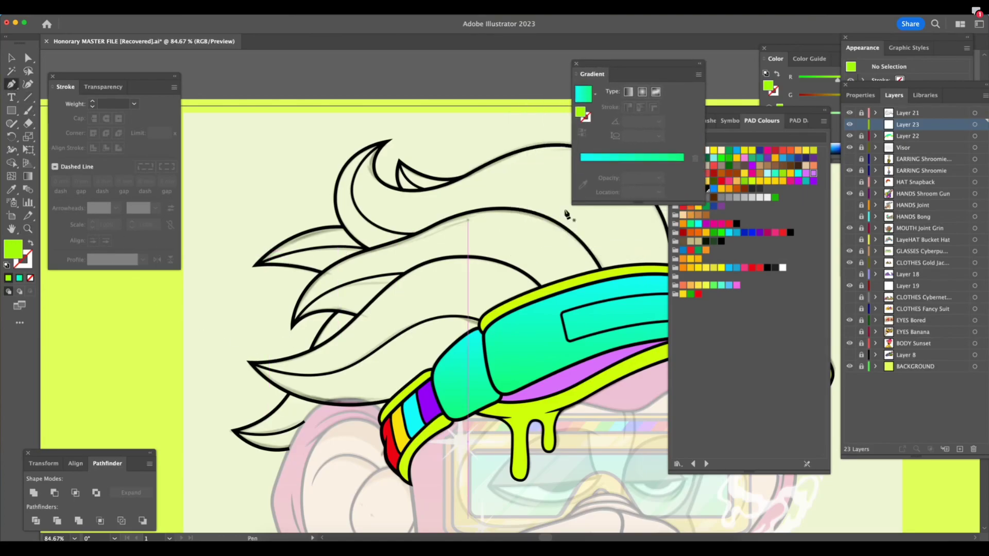
{"action": "left_click", "coordinate": [706, 285]}
{"action": "key", "text": "z"}
{"action": "left_click_drag", "start_coordinate": [572, 405], "coordinate": [579, 394]}
{"action": "key", "text": "p"}
{"action": "left_click", "coordinate": [184, 354]}
{"action": "left_click_drag", "start_coordinate": [352, 399], "coordinate": [406, 387]}
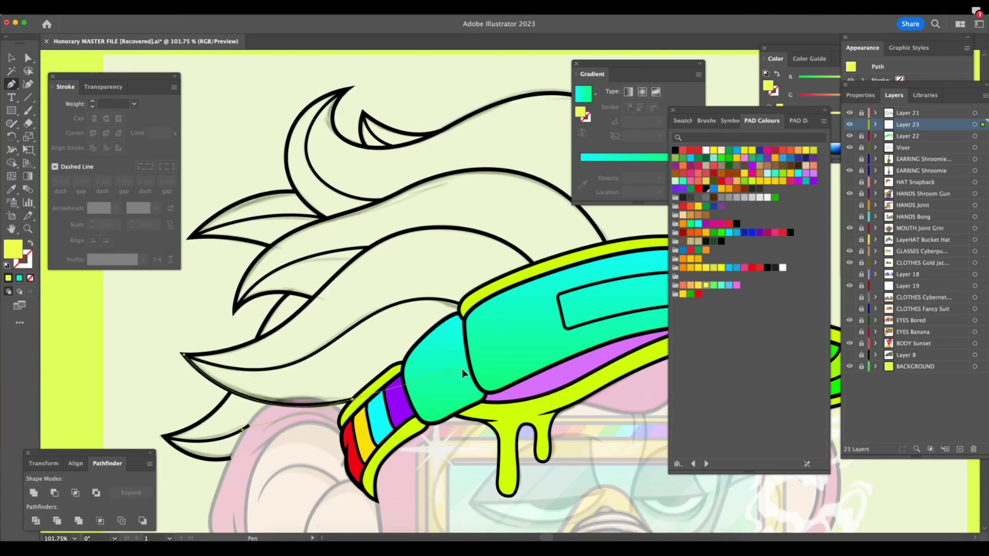
{"action": "left_click_drag", "start_coordinate": [466, 371], "coordinate": [475, 372]}
{"action": "left_click", "coordinate": [352, 399]}
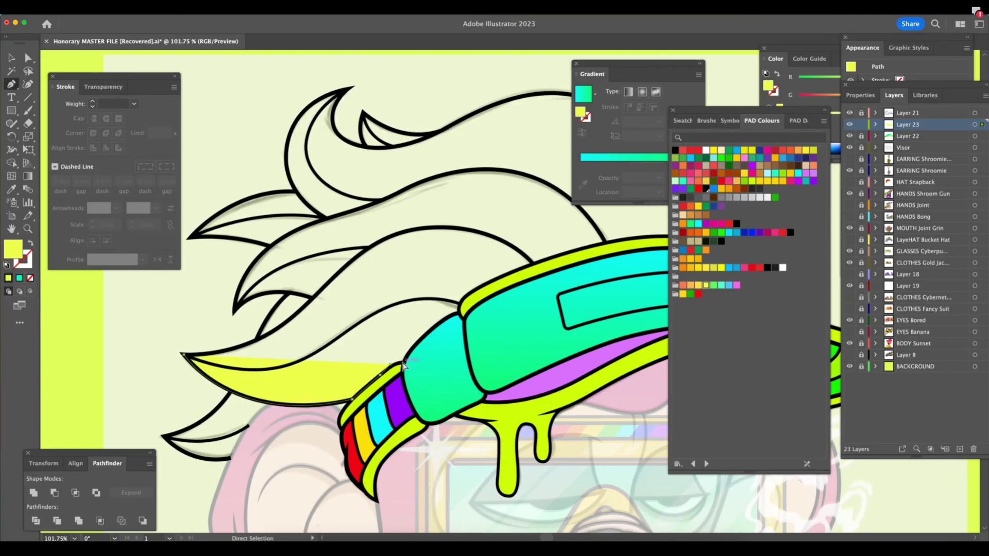
Continue the hair lock's outline along the visor's upper edge to the lock's root above the front panel
{"action": "left_click_drag", "start_coordinate": [411, 363], "coordinate": [431, 332]}
{"action": "left_click", "coordinate": [403, 362]}
{"action": "left_click", "coordinate": [448, 319]}
{"action": "left_click", "coordinate": [458, 313]}
{"action": "left_click_drag", "start_coordinate": [468, 295], "coordinate": [472, 292]}
{"action": "left_click_drag", "start_coordinate": [501, 277], "coordinate": [504, 277]}
{"action": "left_click", "coordinate": [533, 264]}
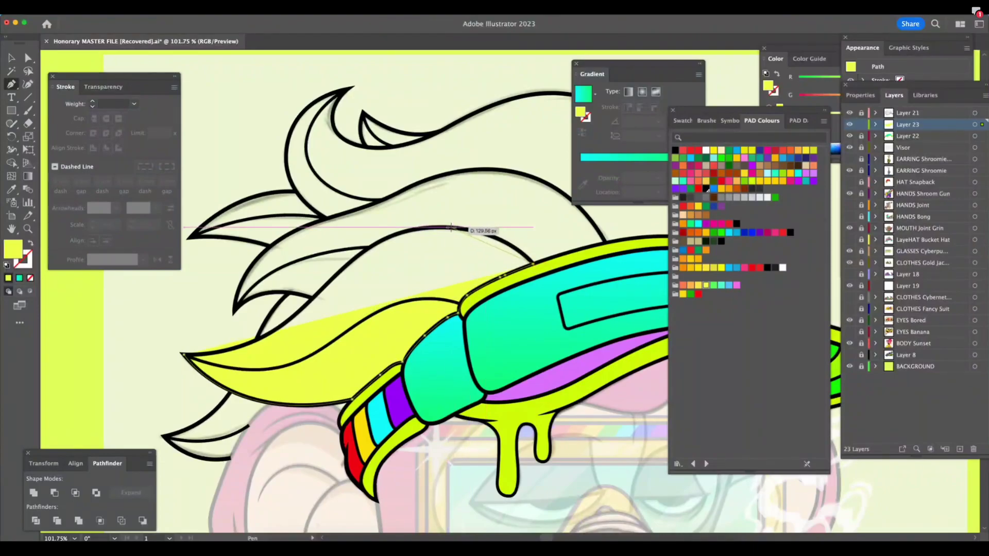
Curve the outline back along the hair lock's upper edge and close the shape at its tip
{"action": "left_click_drag", "start_coordinate": [438, 228], "coordinate": [400, 226]}
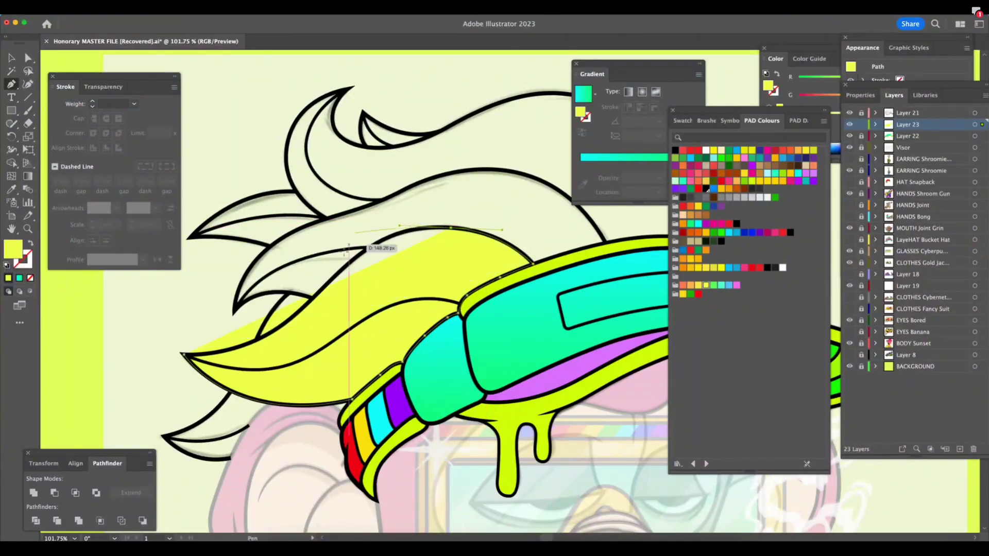
{"action": "left_click_drag", "start_coordinate": [335, 279], "coordinate": [303, 311]}
{"action": "left_click", "coordinate": [256, 339]}
{"action": "left_click_drag", "start_coordinate": [182, 354], "coordinate": [216, 370]}
Fill the traced hair lock with golden yellow from the PAD Colours swatches and deselect it
{"action": "key", "text": "super+space"}
{"action": "left_click_drag", "start_coordinate": [501, 462], "coordinate": [459, 475]}
{"action": "left_click", "coordinate": [530, 479], "text": "super"}
{"action": "left_click", "coordinate": [470, 400]}
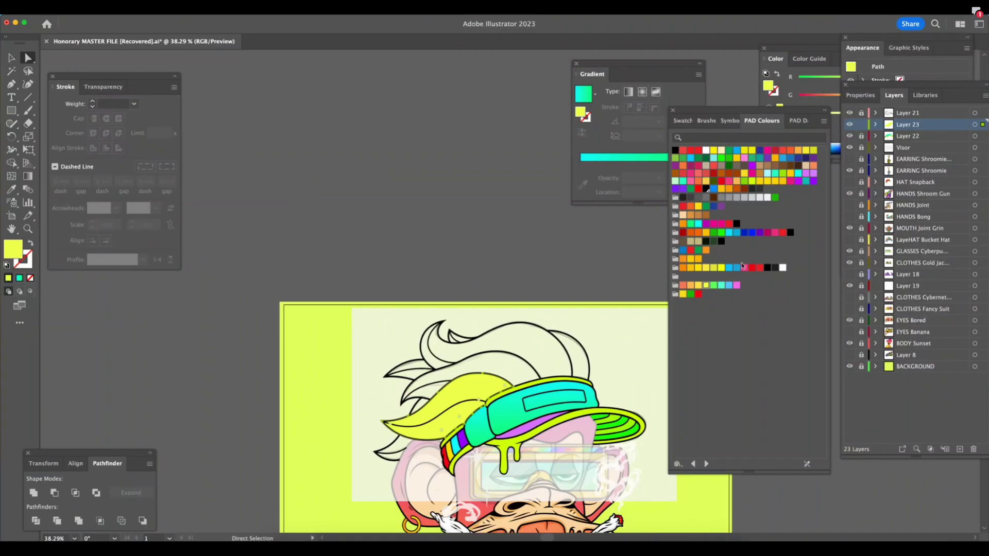
{"action": "left_click", "coordinate": [699, 206]}
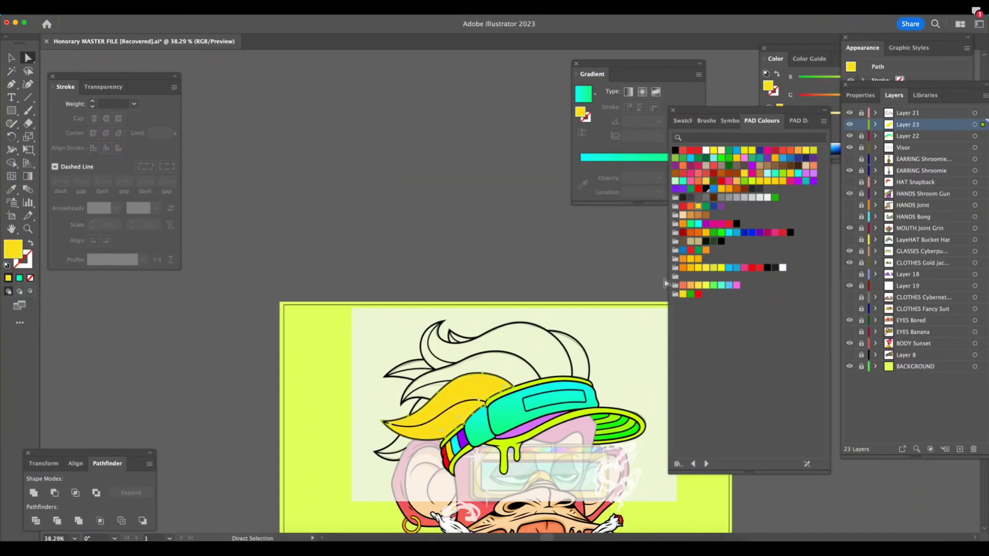
{"action": "left_click", "coordinate": [629, 340]}
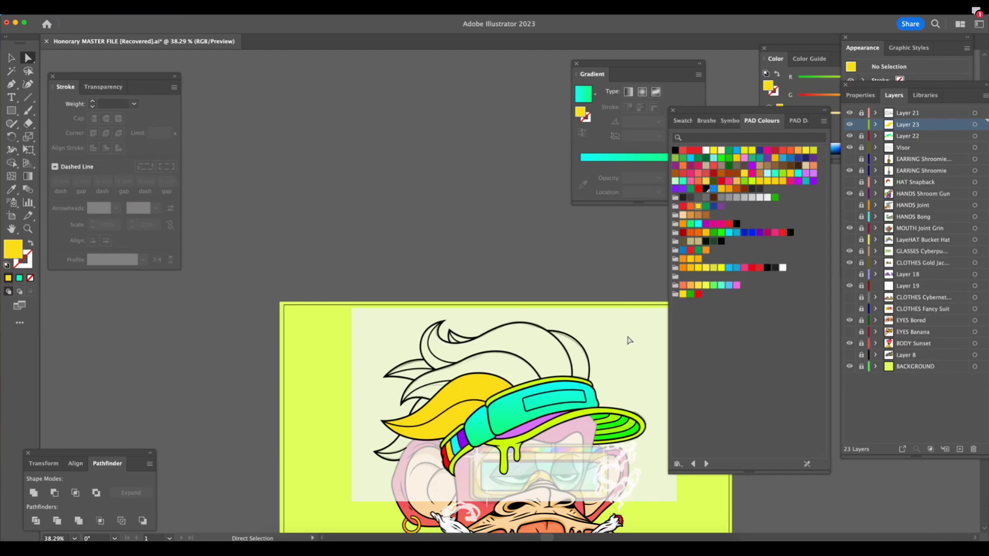
{"action": "key", "text": "z"}
{"action": "left_click_drag", "start_coordinate": [583, 476], "coordinate": [611, 483]}
{"action": "left_click_drag", "start_coordinate": [541, 476], "coordinate": [566, 476]}
{"action": "scroll", "coordinate": [543, 466], "scroll_direction": "down", "scroll_amount": 2}
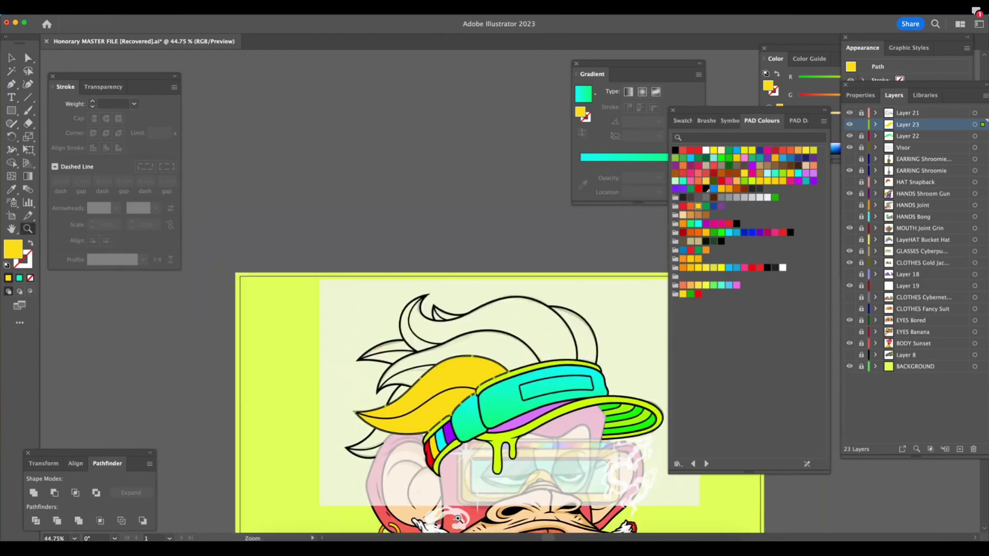
{"action": "key", "text": "Tab"}
{"action": "left_click", "coordinate": [504, 539]}
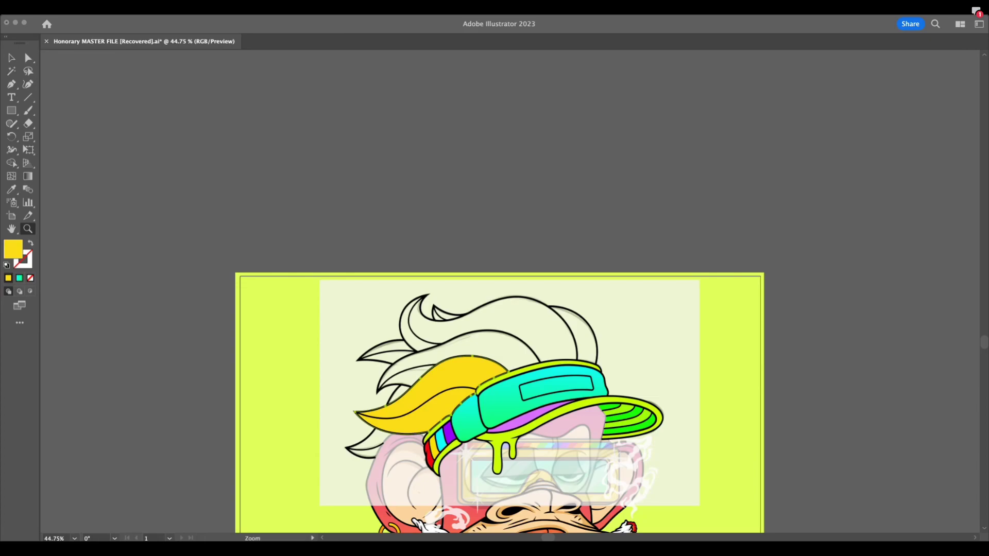
{"action": "key", "text": "Tab"}
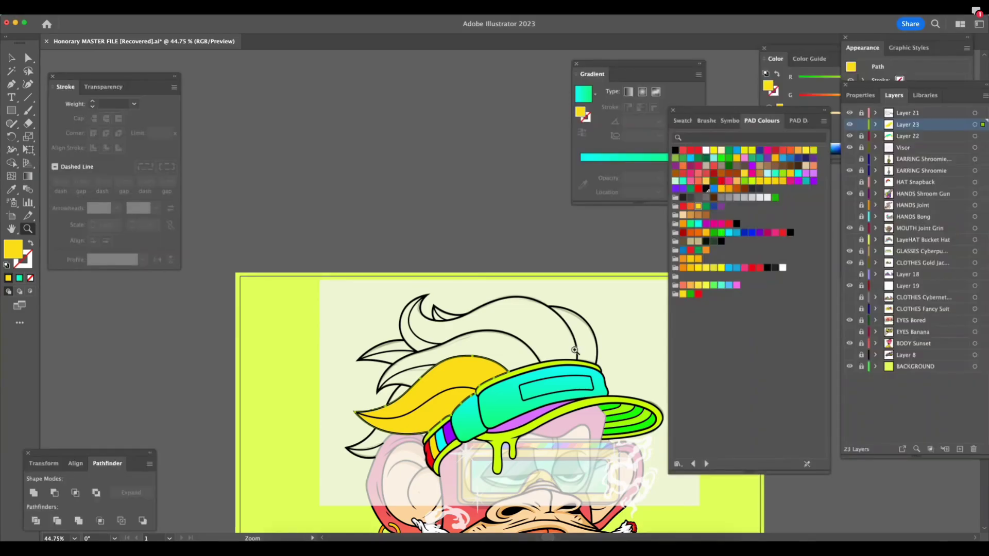
{"action": "left_click_drag", "start_coordinate": [534, 392], "coordinate": [600, 384]}
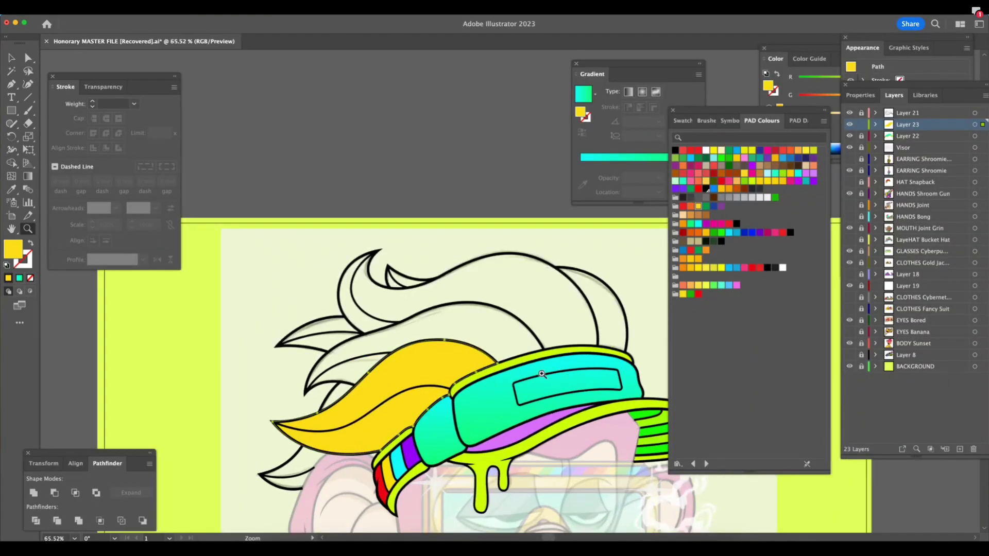
Shift the lower hair lock's fill from golden to a brighter yellow and compare it with the visor's colours
{"action": "key", "text": "Tab"}
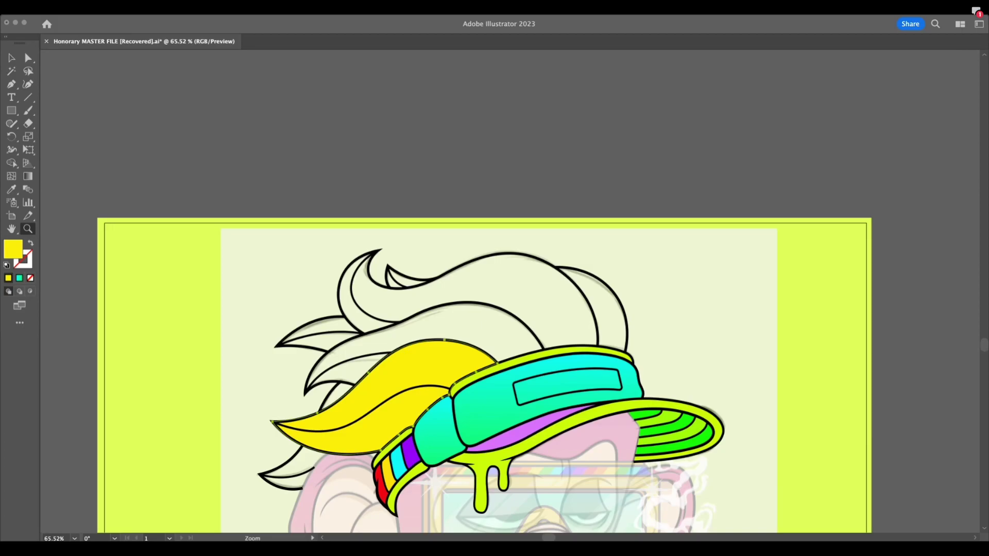
{"action": "left_click_drag", "start_coordinate": [586, 415], "coordinate": [546, 418]}
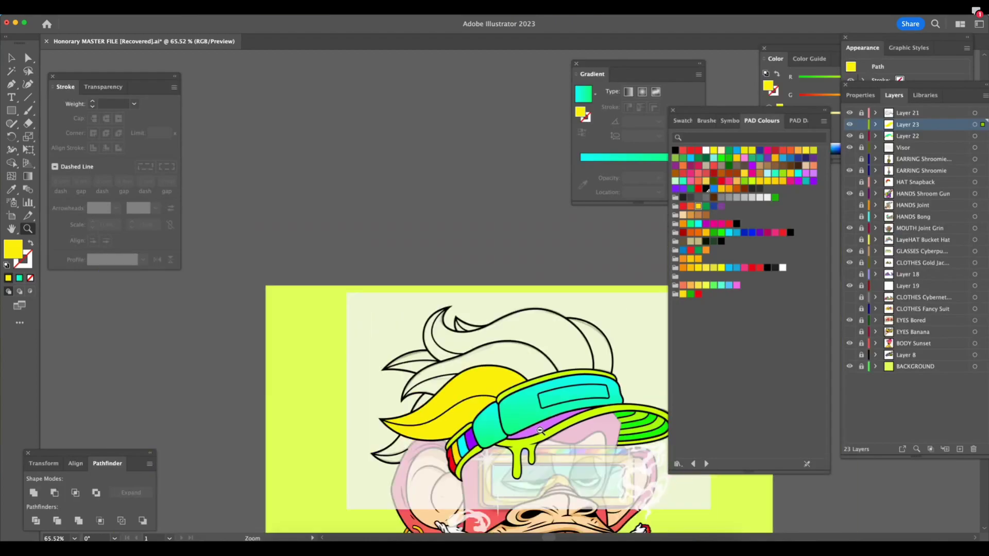
{"action": "key", "text": "a"}
{"action": "key", "text": "z"}
{"action": "left_click", "coordinate": [555, 451]}
{"action": "left_click_drag", "start_coordinate": [469, 83], "coordinate": [556, 133]}
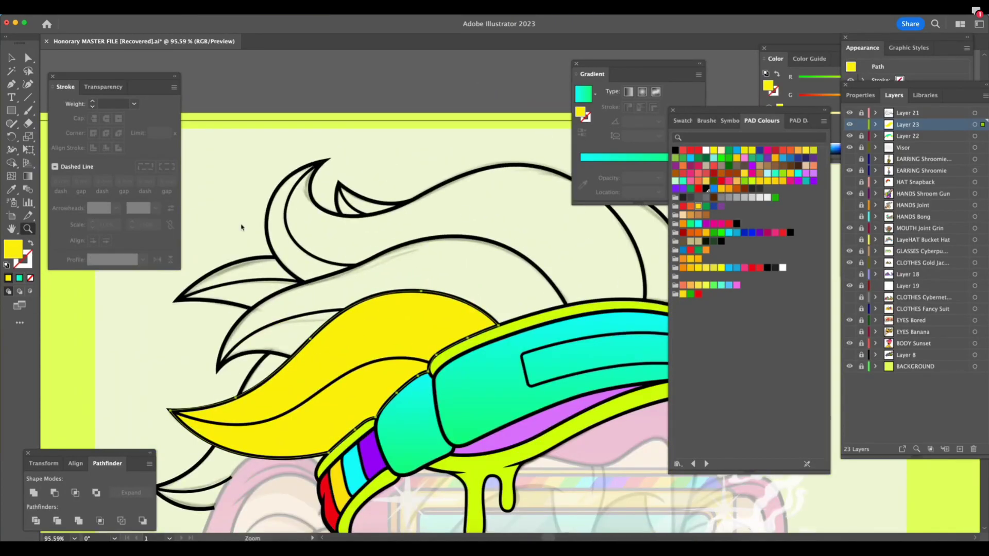
{"action": "key", "text": "Tab"}
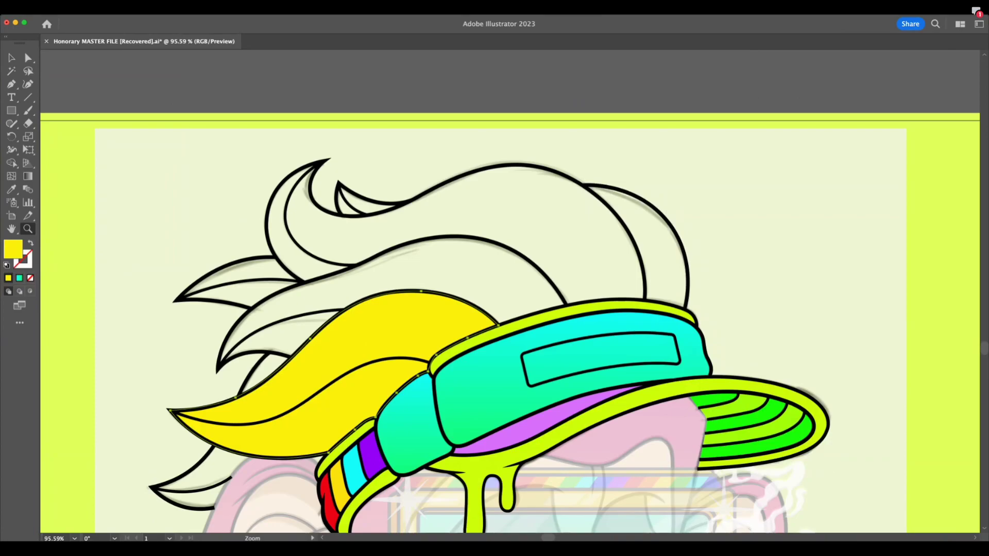
{"action": "key", "text": "Tab"}
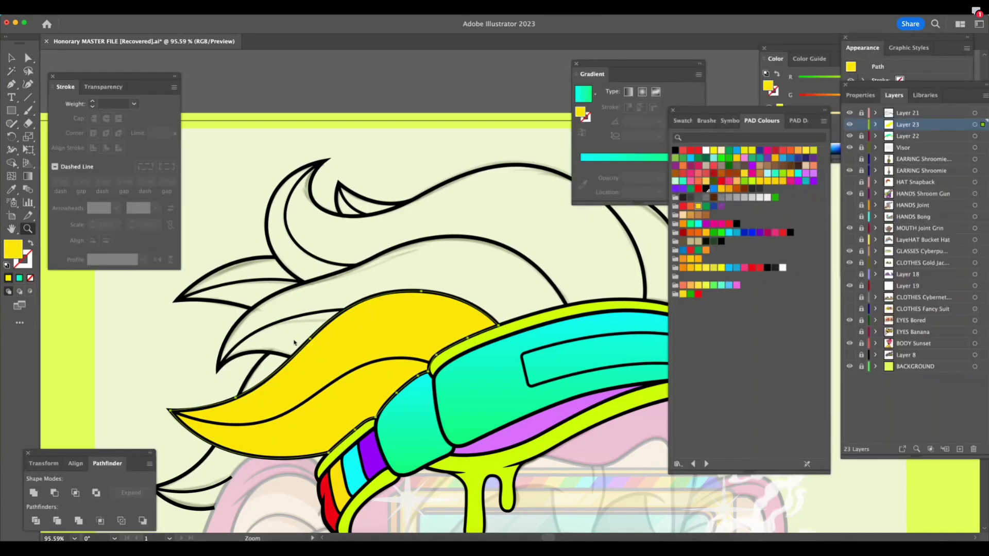
Deselect the lower lock and trace the middle hair lock's underside with the Pen tool out to its pointed tip
{"action": "key", "text": "p"}
{"action": "key", "text": "a"}
{"action": "left_click", "coordinate": [295, 337]}
{"action": "key", "text": "p"}
{"action": "left_click", "coordinate": [289, 356]}
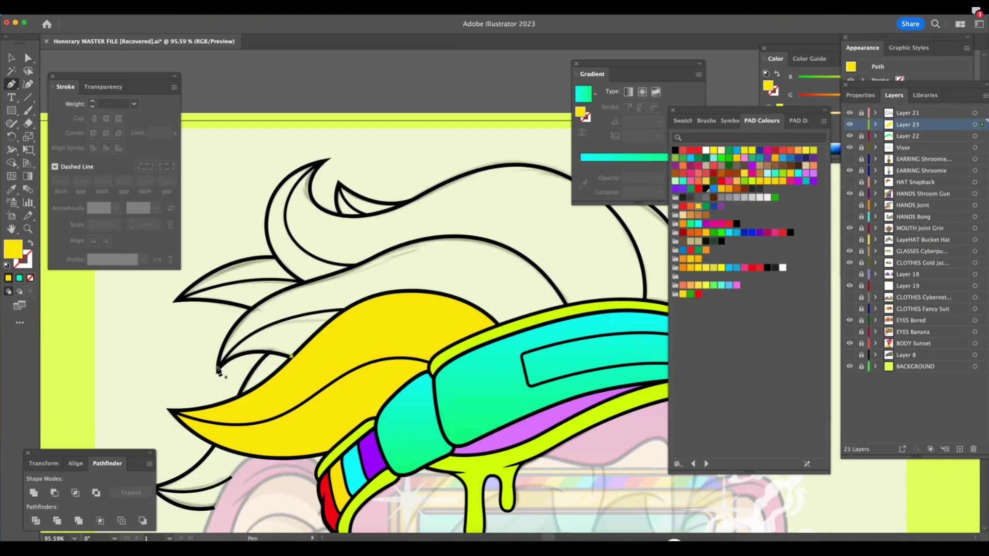
{"action": "left_click_drag", "start_coordinate": [217, 370], "coordinate": [192, 397]}
{"action": "left_click", "coordinate": [218, 369]}
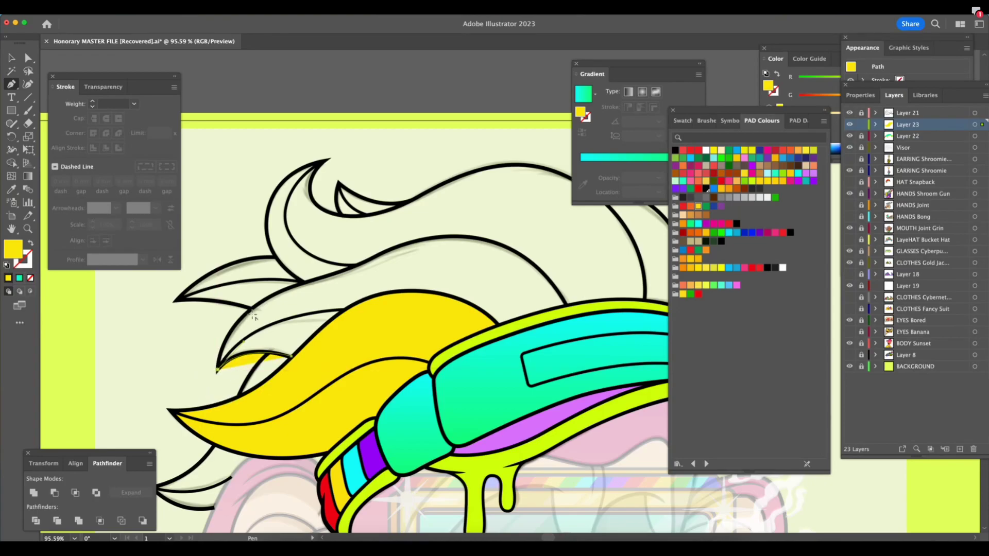
Continue the middle lock's outline along its upper edge to the visor and close the shape behind the lower lock
{"action": "left_click_drag", "start_coordinate": [254, 308], "coordinate": [287, 281]}
{"action": "left_click", "coordinate": [359, 264]}
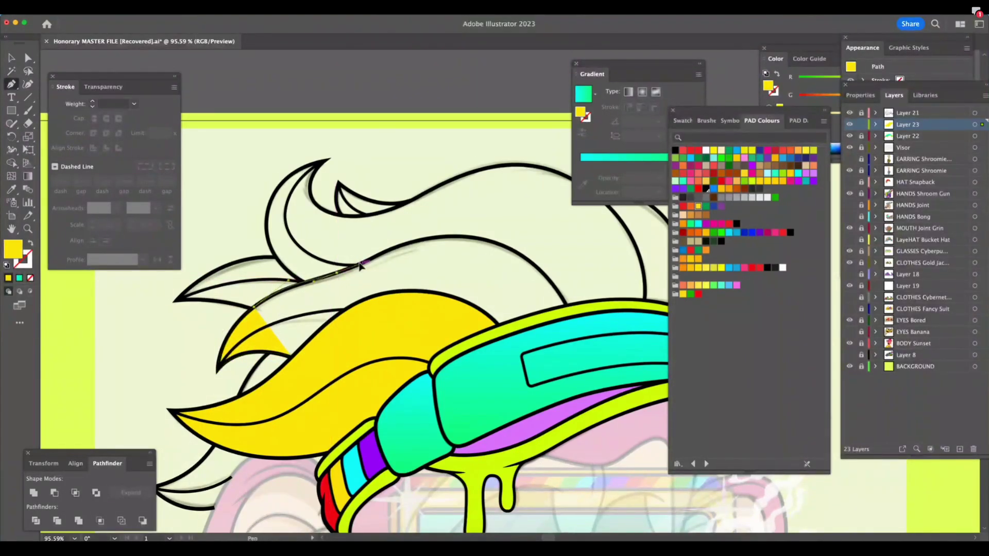
{"action": "left_click", "coordinate": [388, 249]}
{"action": "left_click", "coordinate": [405, 244]}
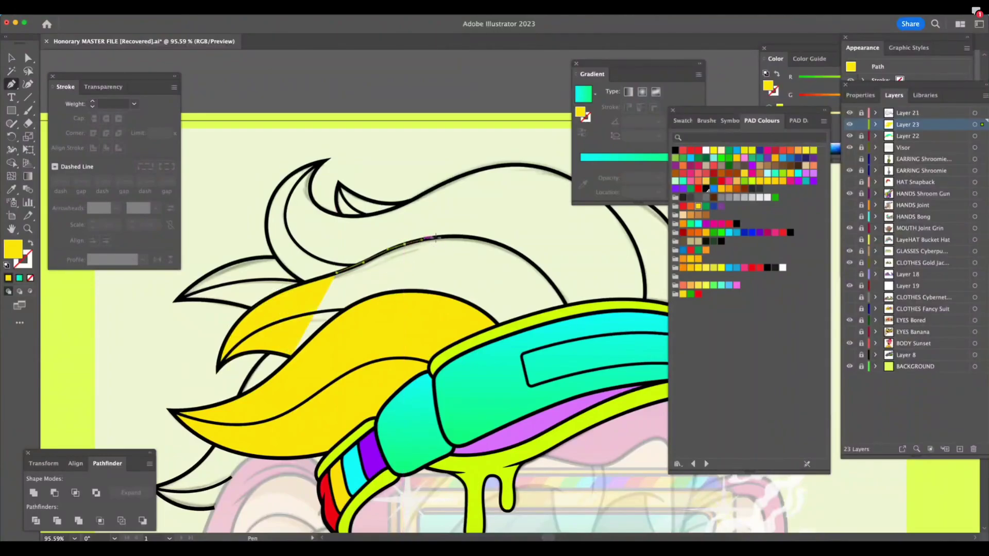
{"action": "left_click_drag", "start_coordinate": [510, 249], "coordinate": [549, 277]}
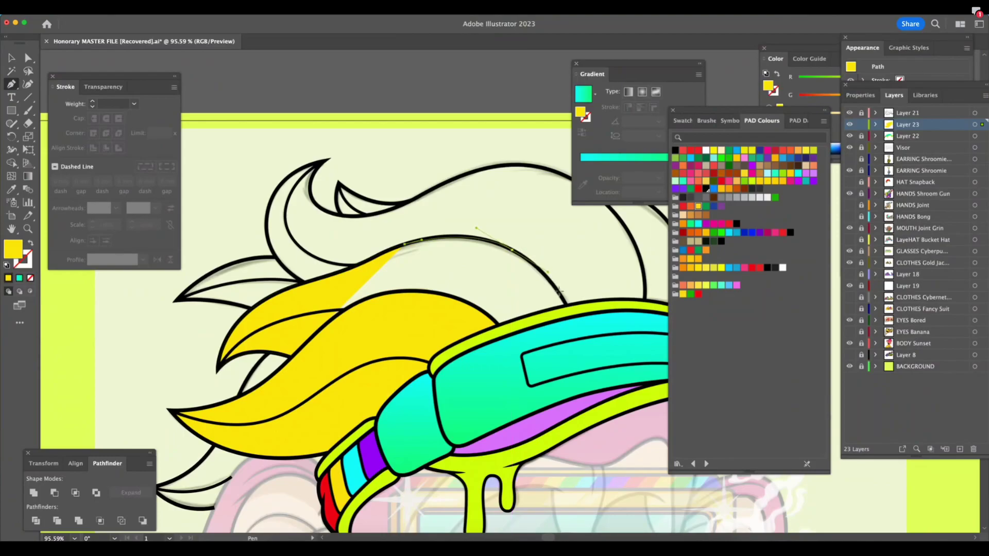
{"action": "left_click", "coordinate": [567, 306]}
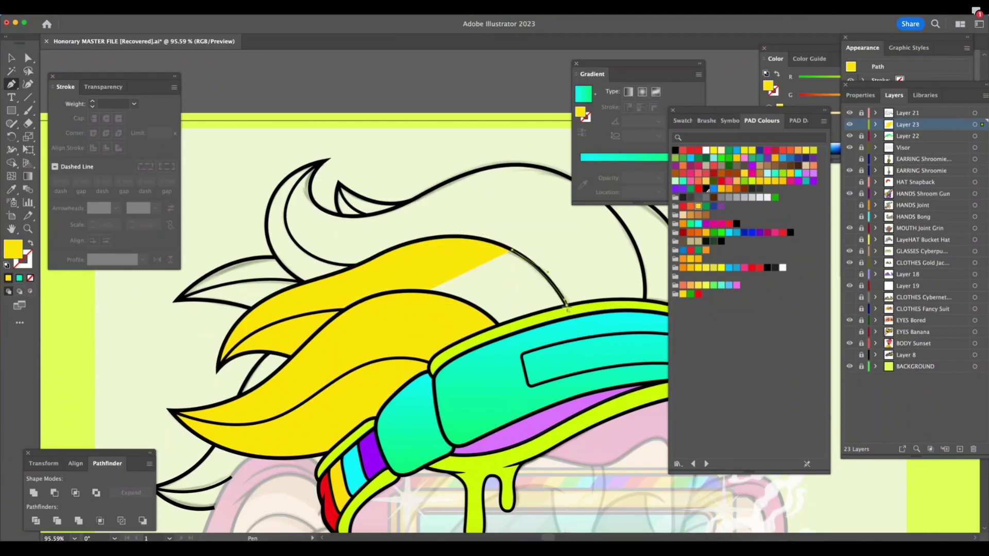
{"action": "left_click", "coordinate": [499, 324]}
{"action": "left_click", "coordinate": [294, 356]}
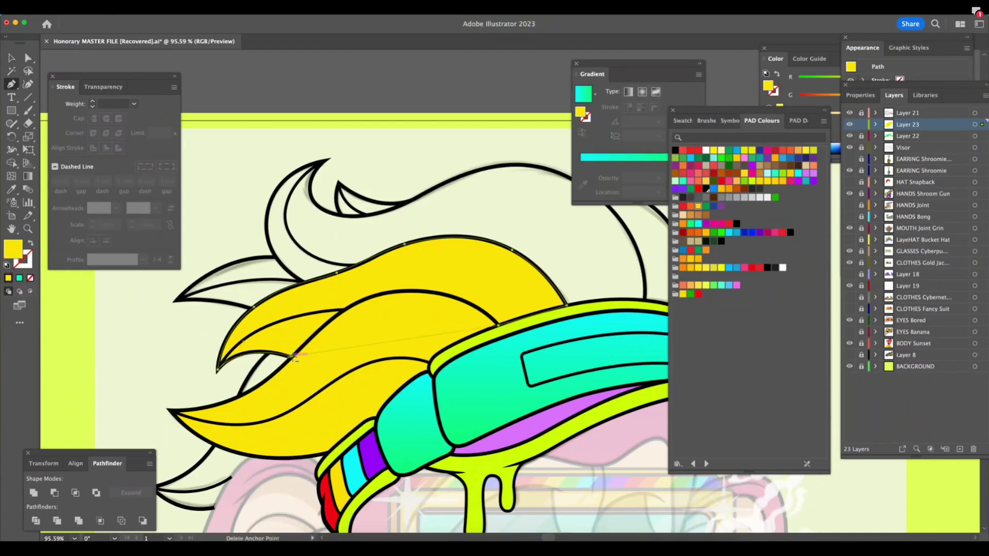
Fill the traced middle hair lock with orange and deselect it
{"action": "key", "text": "z"}
{"action": "left_click_drag", "start_coordinate": [598, 380], "coordinate": [500, 417]}
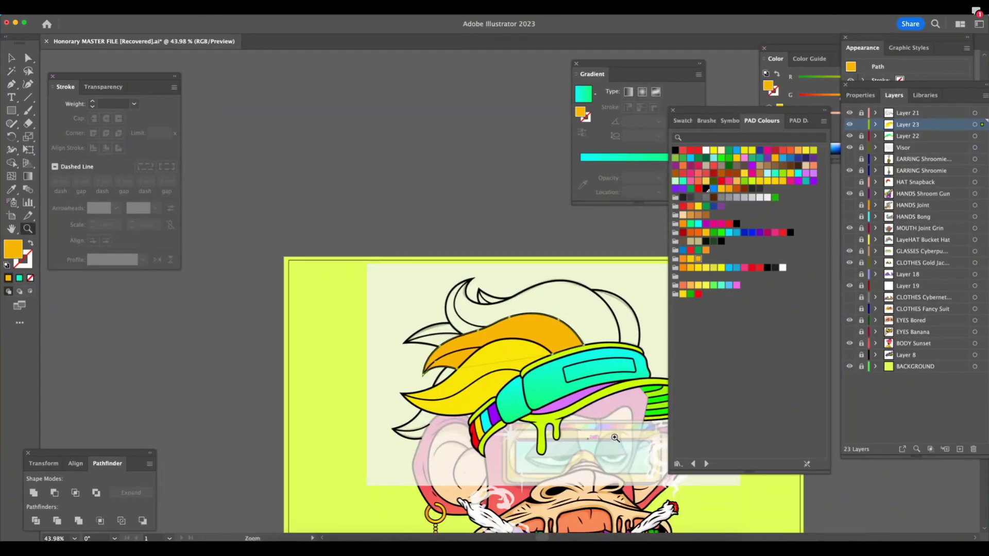
{"action": "left_click", "coordinate": [601, 283]}
{"action": "left_click_drag", "start_coordinate": [507, 154], "coordinate": [539, 107]}
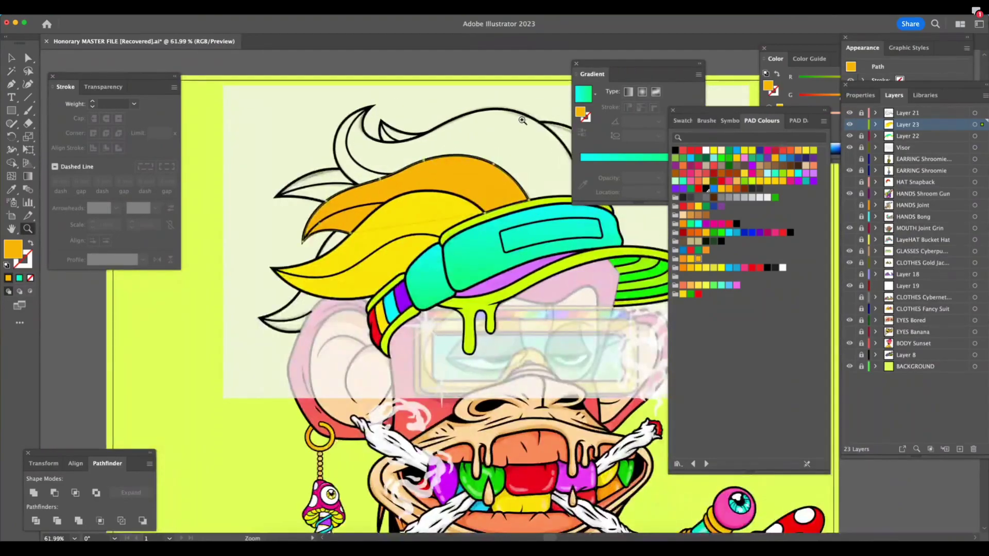
{"action": "scroll", "coordinate": [521, 120], "scroll_direction": "up", "scroll_amount": 5}
{"action": "left_click_drag", "start_coordinate": [511, 305], "coordinate": [548, 305]}
{"action": "key", "text": "a"}
{"action": "key", "text": "super+shift+a"}
Trace the top hair lock's curl with the Pen tool, around its tip and along the inner curve
{"action": "key", "text": "p"}
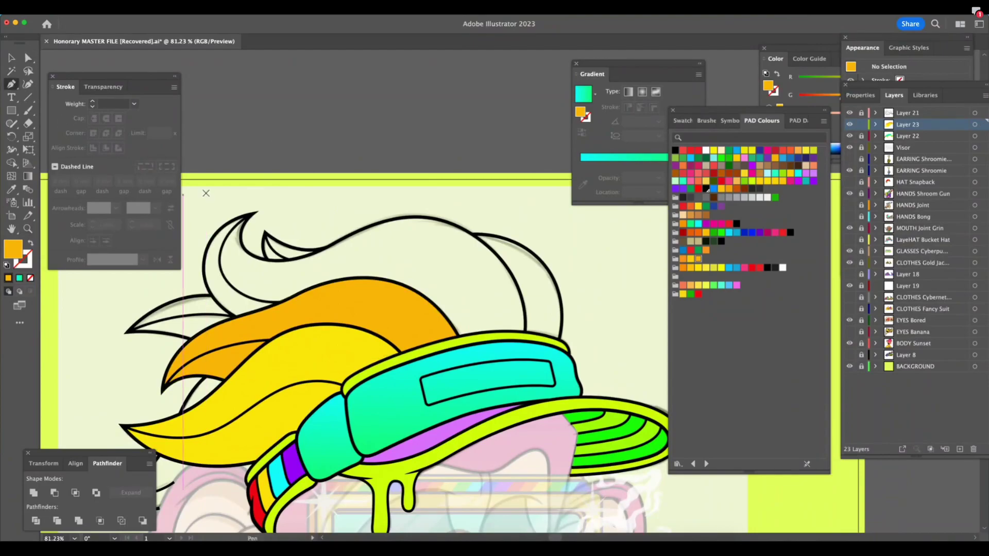
{"action": "left_click_drag", "start_coordinate": [204, 272], "coordinate": [204, 260]}
{"action": "left_click_drag", "start_coordinate": [252, 214], "coordinate": [277, 210]}
{"action": "left_click", "coordinate": [251, 213]}
{"action": "left_click_drag", "start_coordinate": [242, 245], "coordinate": [309, 263]}
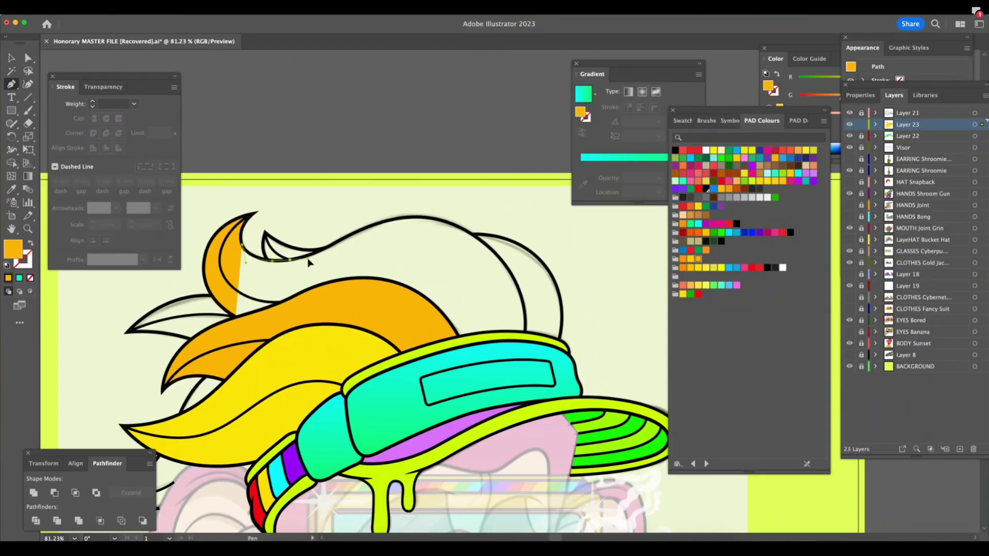
Continue the top lock's outline over its crest down to the visor and close it across the middle lock
{"action": "left_click_drag", "start_coordinate": [353, 233], "coordinate": [371, 225]}
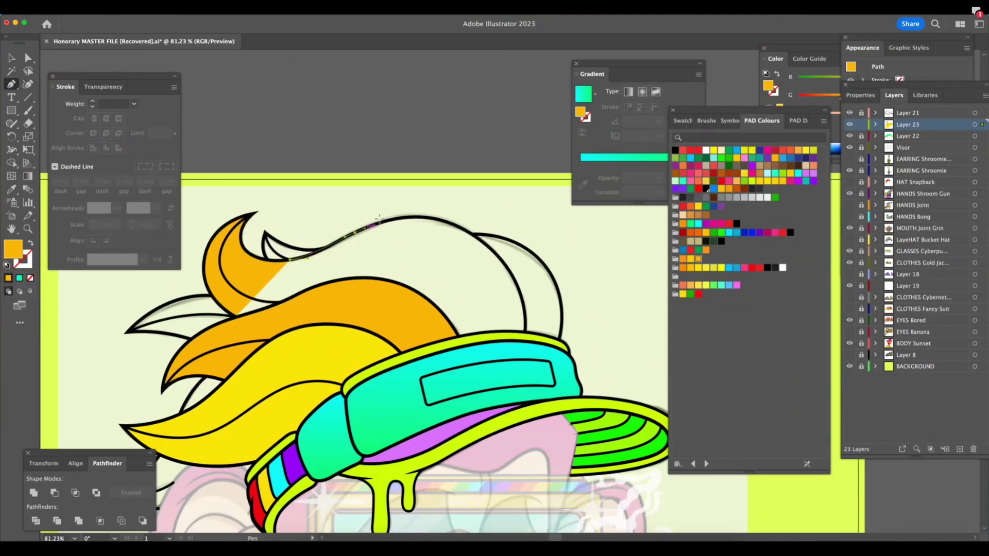
{"action": "left_click_drag", "start_coordinate": [458, 227], "coordinate": [503, 252]}
{"action": "left_click", "coordinate": [522, 298]}
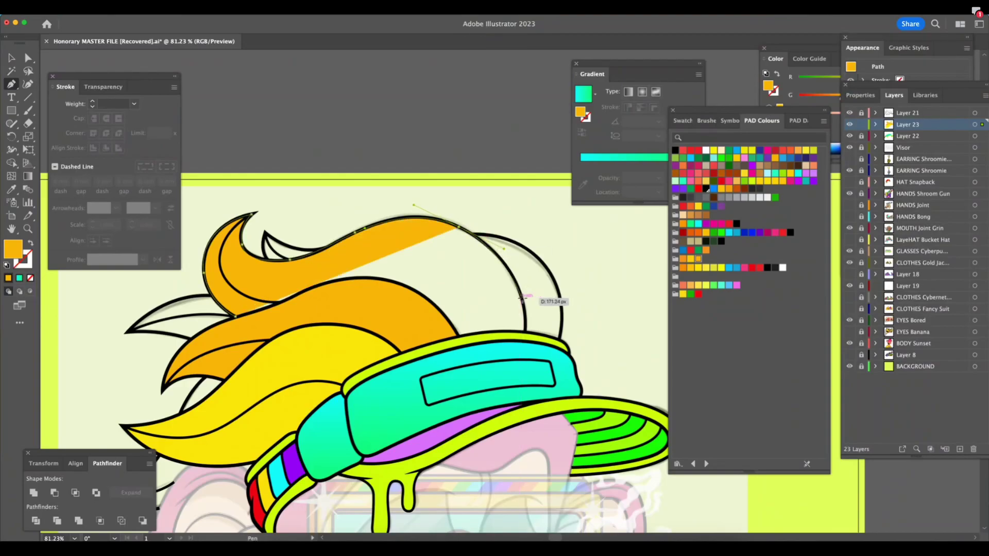
{"action": "left_click_drag", "start_coordinate": [525, 313], "coordinate": [525, 316]}
{"action": "left_click", "coordinate": [524, 332]}
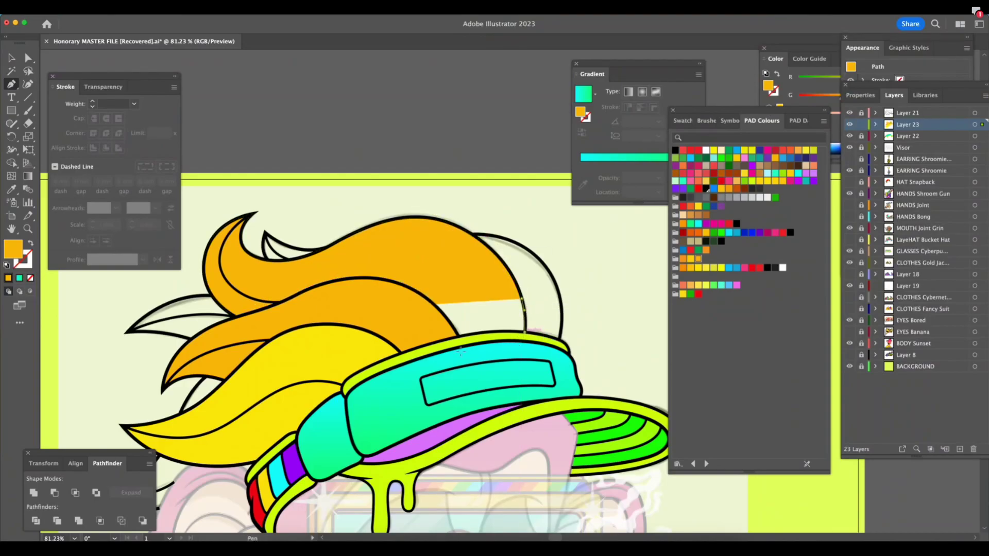
{"action": "left_click", "coordinate": [347, 306]}
{"action": "left_click", "coordinate": [438, 343]}
{"action": "left_click", "coordinate": [236, 316]}
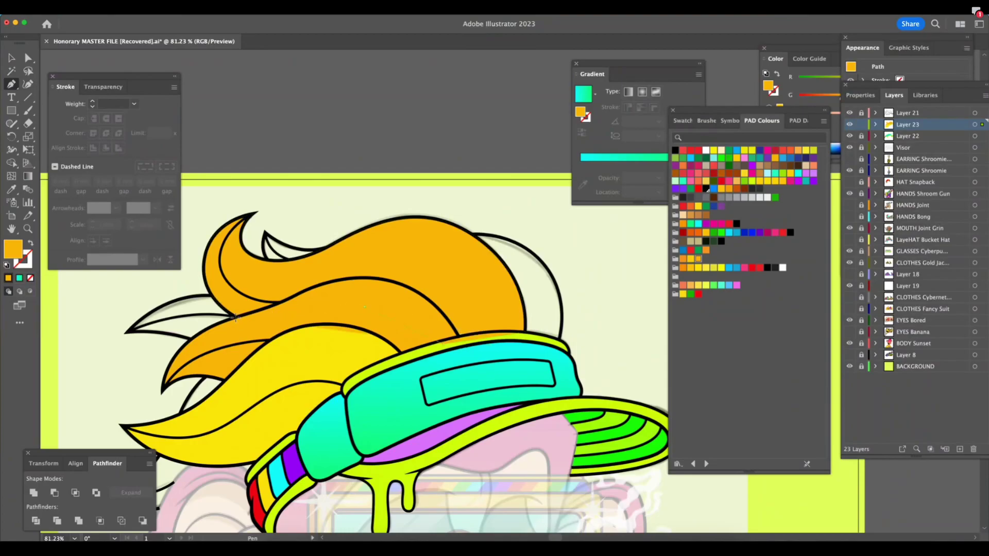
Match the top lock's fill to the lower lock's yellow, send it behind the orange middle lock and deselect it
{"action": "key", "text": "i"}
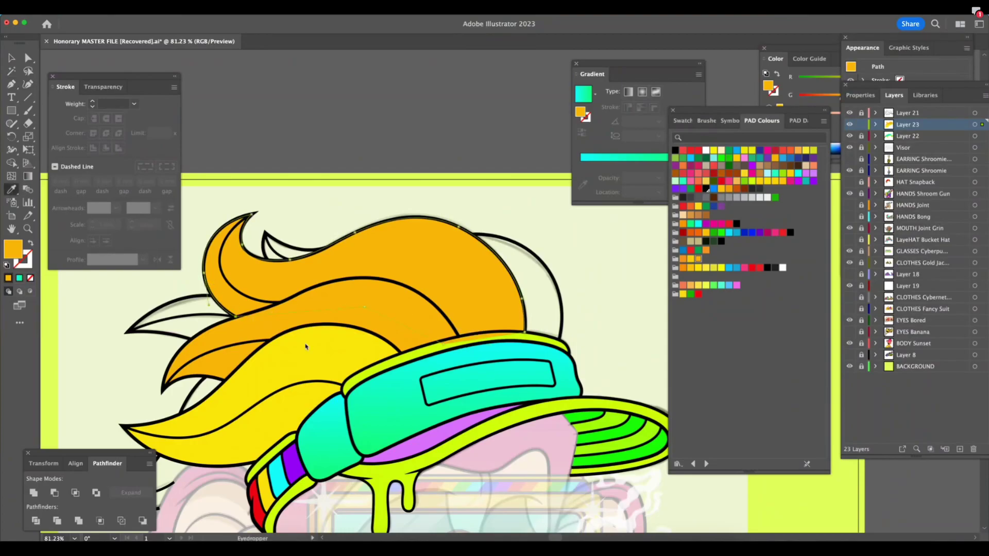
{"action": "left_click", "coordinate": [331, 346]}
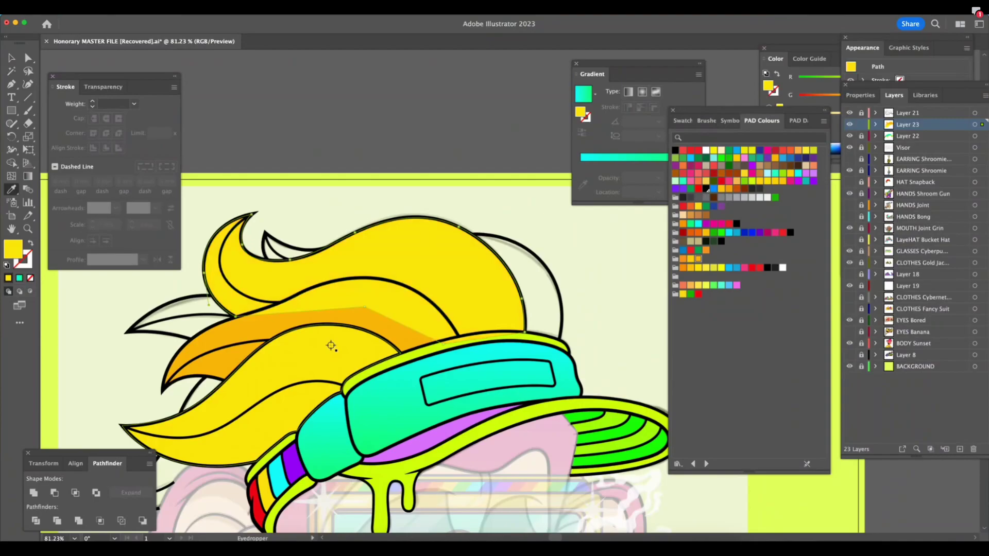
{"action": "key", "text": "super+z"}
{"action": "key", "text": "v"}
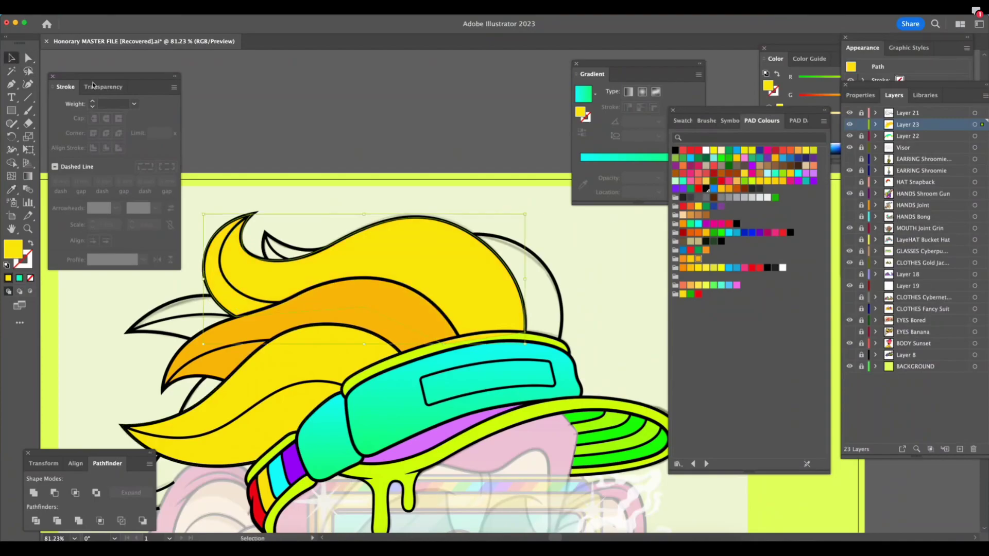
{"action": "left_click", "coordinate": [392, 134]}
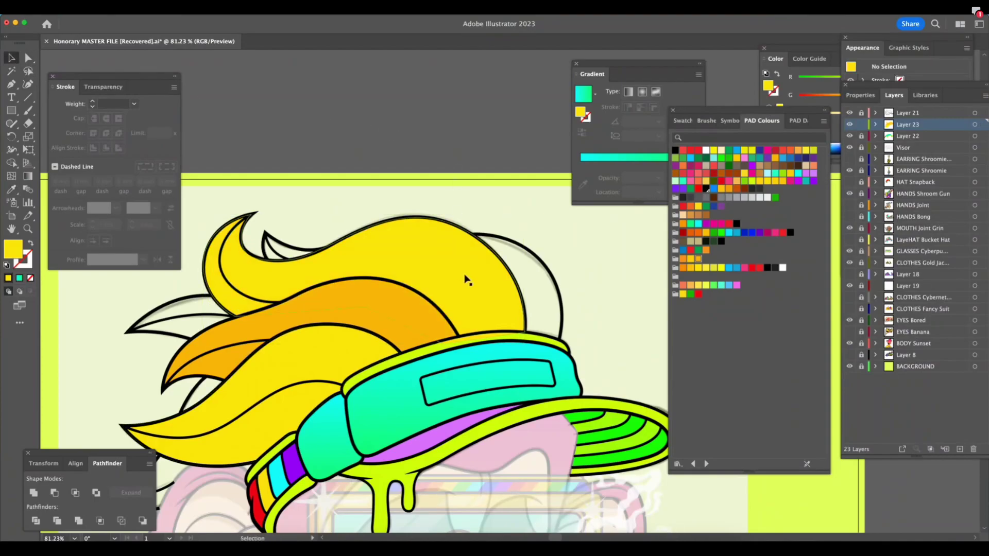
Move Layer 23 below Layer 22 and sample the middle lock's orange as the fill
{"action": "left_click_drag", "start_coordinate": [895, 127], "coordinate": [890, 144]}
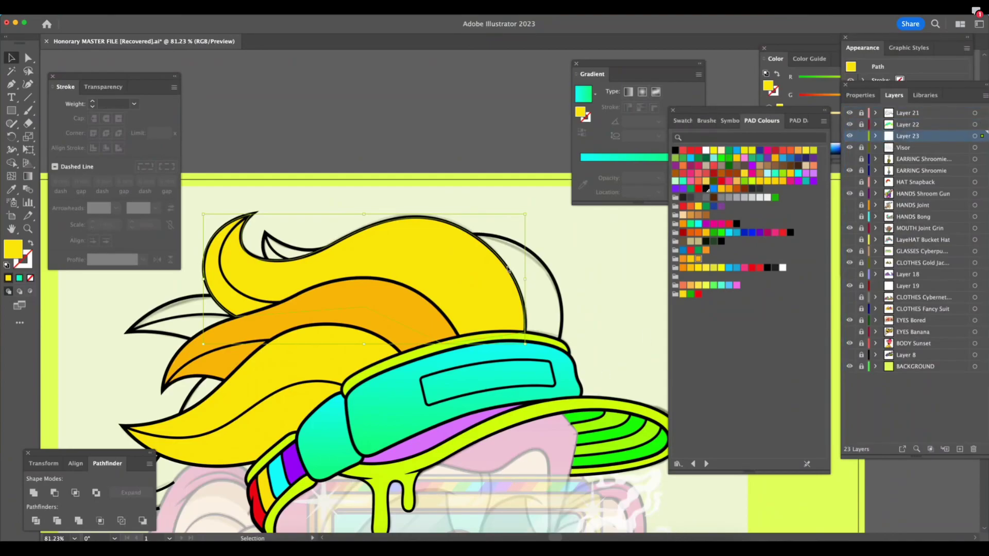
{"action": "left_click", "coordinate": [183, 147]}
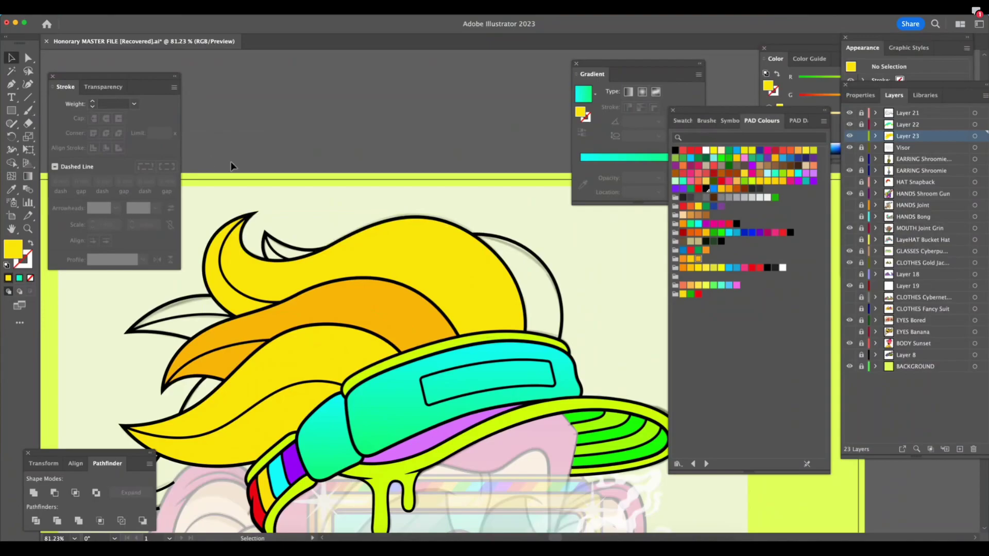
{"action": "key", "text": "i"}
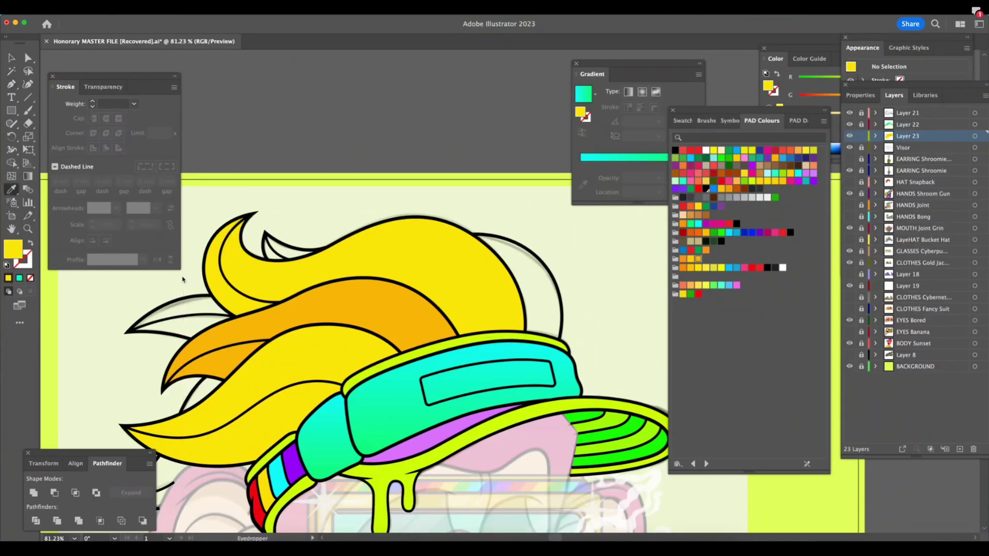
{"action": "left_click", "coordinate": [251, 320]}
Trace the small tuft beside the top curl with the Pen tool and run the path across to the rear lock
{"action": "key", "text": "p"}
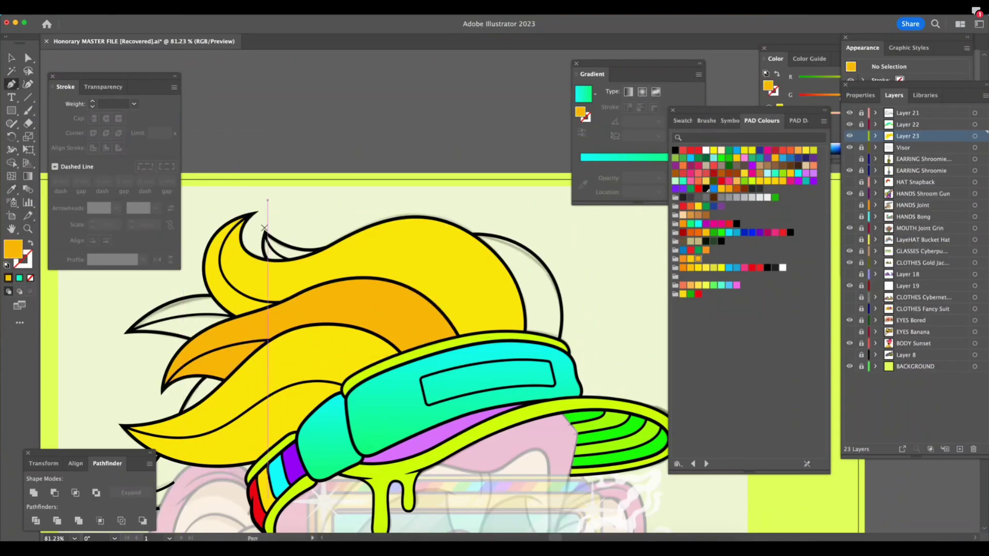
{"action": "left_click_drag", "start_coordinate": [266, 234], "coordinate": [271, 218]}
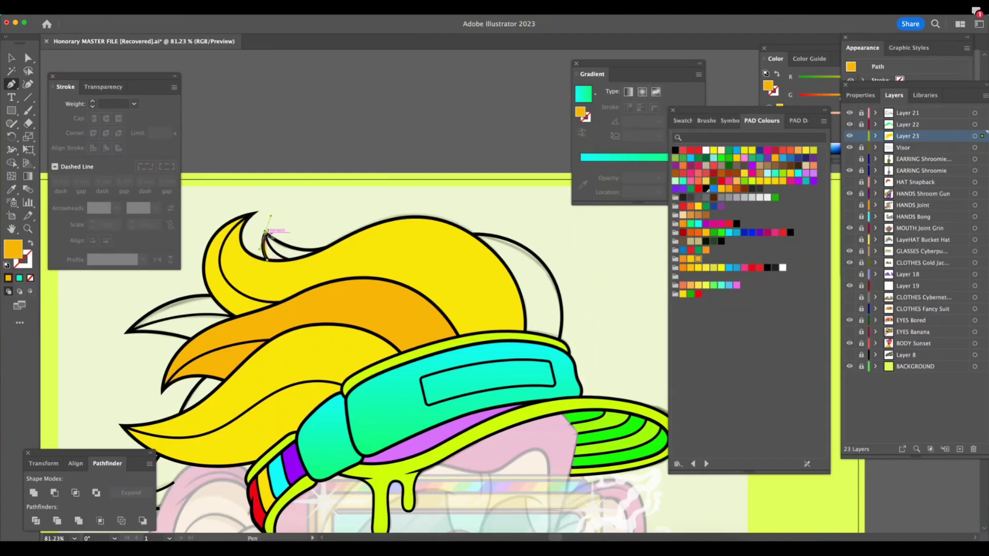
{"action": "left_click_drag", "start_coordinate": [326, 249], "coordinate": [362, 243]}
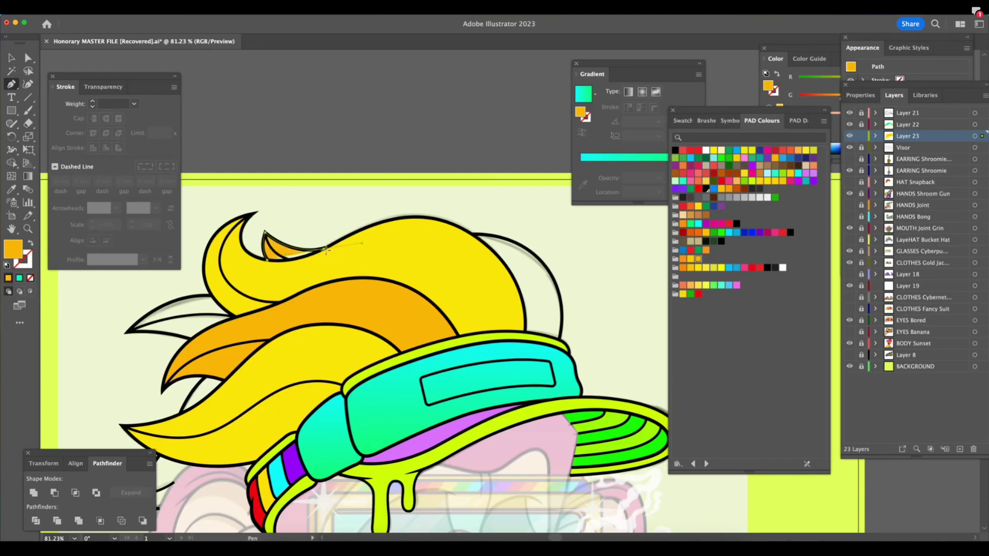
{"action": "left_click", "coordinate": [475, 234]}
Outline the rear lock down to the visor, close the orange shape and send it behind the yellow top lock
{"action": "left_click_drag", "start_coordinate": [555, 283], "coordinate": [578, 340]}
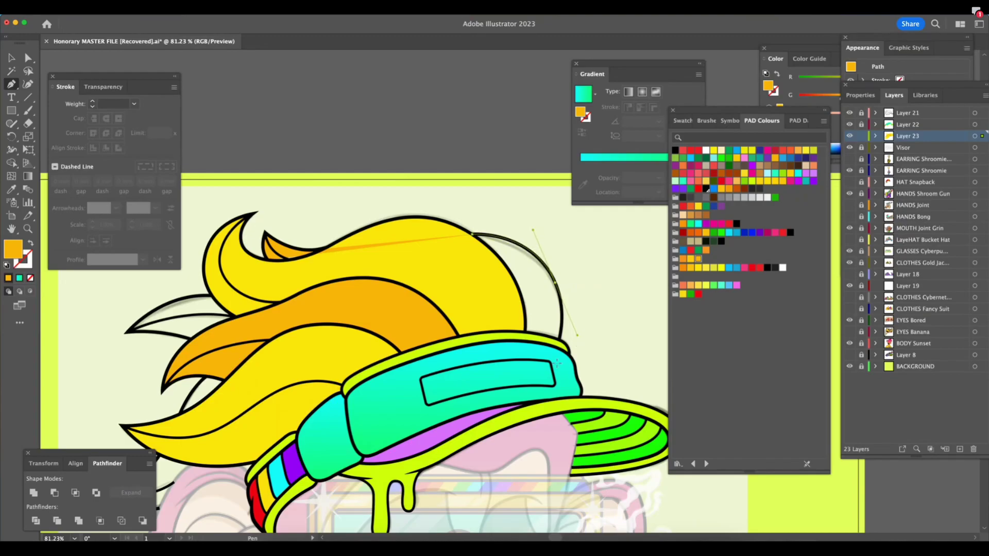
{"action": "left_click", "coordinate": [464, 304]}
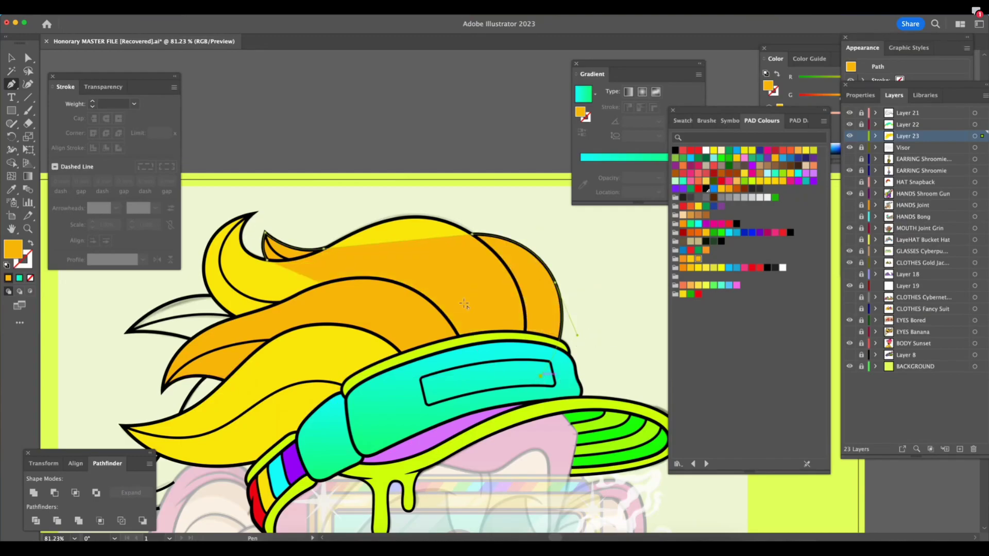
{"action": "left_click", "coordinate": [268, 260]}
{"action": "key", "text": "v"}
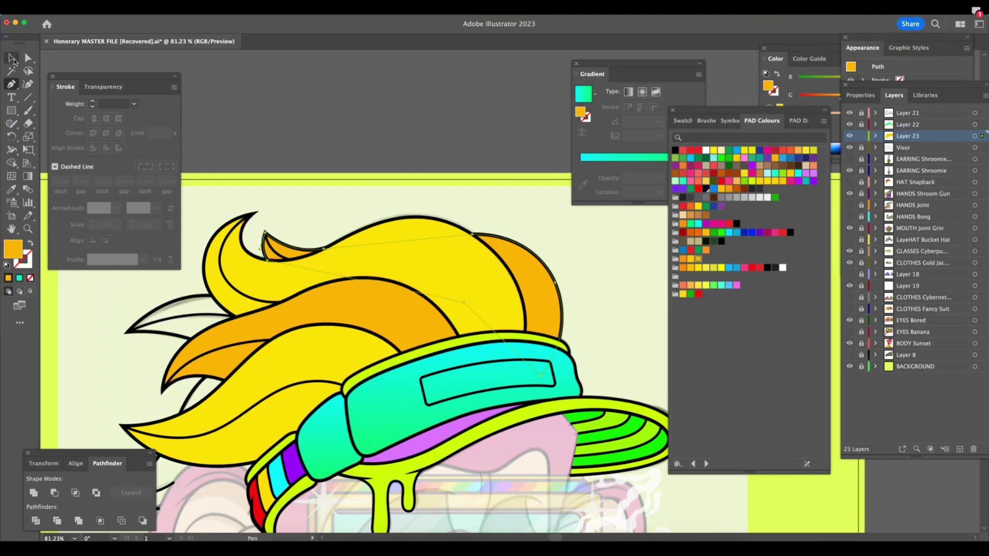
{"action": "left_click", "coordinate": [545, 189]}
Trace the tip of the lowest rear tuft with the Pen tool, undoing the misplaced points at the yellow lock
{"action": "scroll", "coordinate": [541, 194], "scroll_direction": "left", "scroll_amount": 5}
{"action": "scroll", "coordinate": [542, 193], "scroll_direction": "down", "scroll_amount": 1}
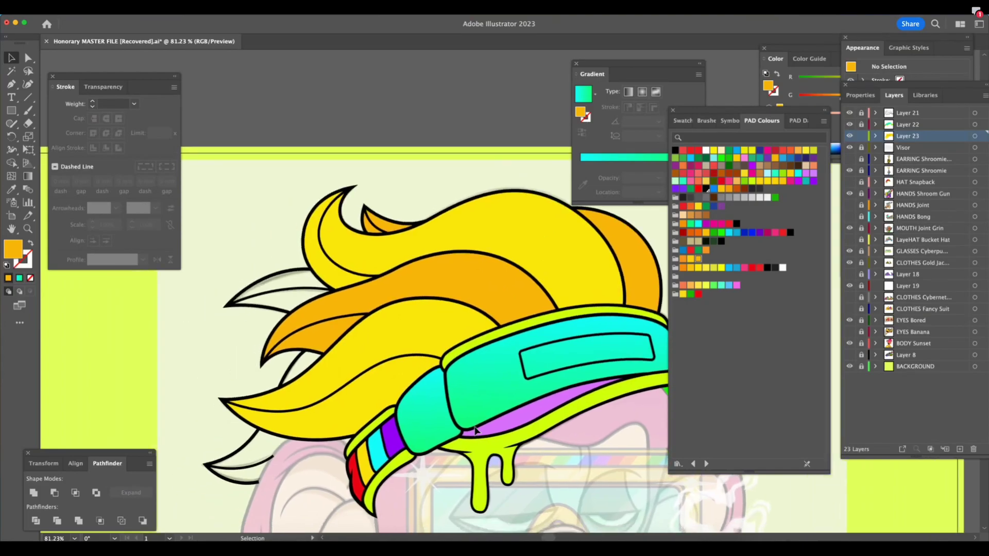
{"action": "key", "text": "p"}
{"action": "left_click", "coordinate": [258, 482]}
{"action": "left_click_drag", "start_coordinate": [206, 465], "coordinate": [182, 439]}
{"action": "left_click", "coordinate": [243, 446]}
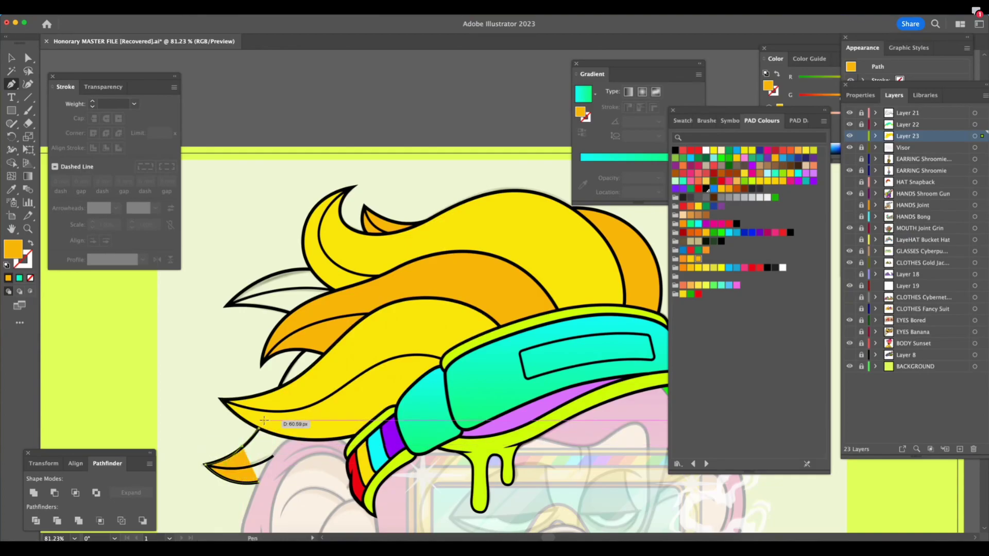
{"action": "left_click", "coordinate": [259, 429]}
{"action": "key", "text": "super+z"}
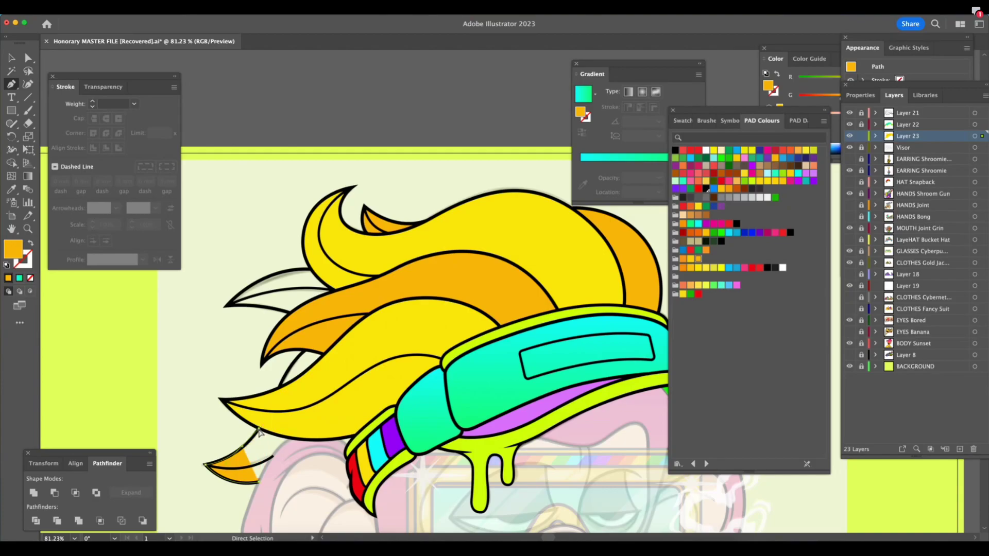
{"action": "key", "text": "super+z"}
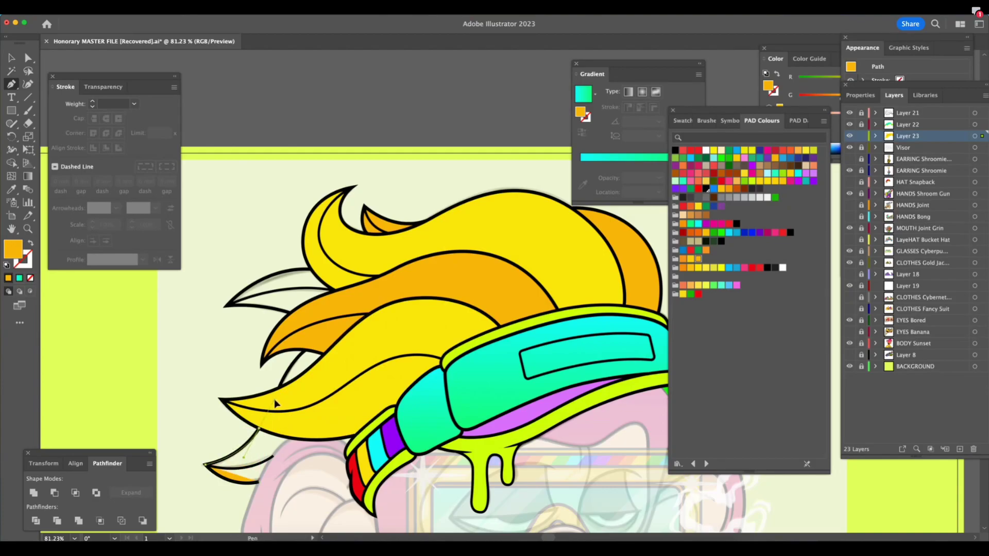
Carry the path up through the gap between the yellow and orange locks, down to the visor, and close the orange shape
{"action": "left_click", "coordinate": [260, 427]}
{"action": "left_click", "coordinate": [277, 387]}
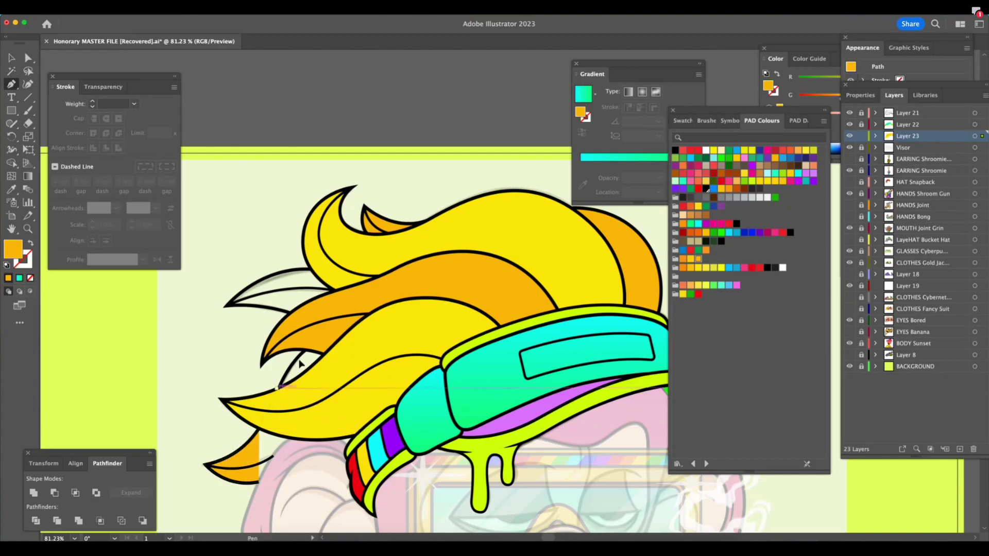
{"action": "left_click_drag", "start_coordinate": [307, 349], "coordinate": [318, 339]}
{"action": "left_click", "coordinate": [323, 354]}
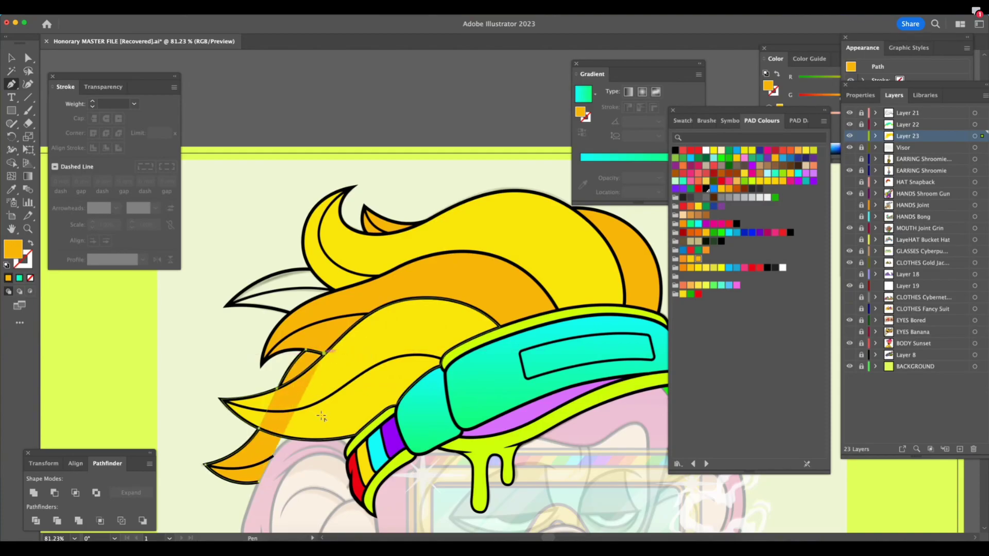
{"action": "left_click", "coordinate": [345, 440]}
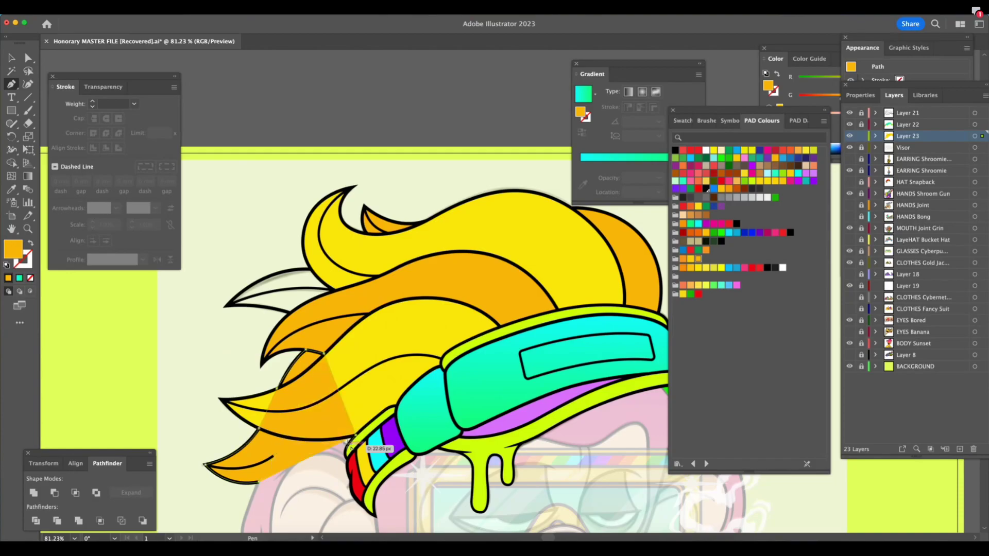
{"action": "key", "text": "super+shift+a"}
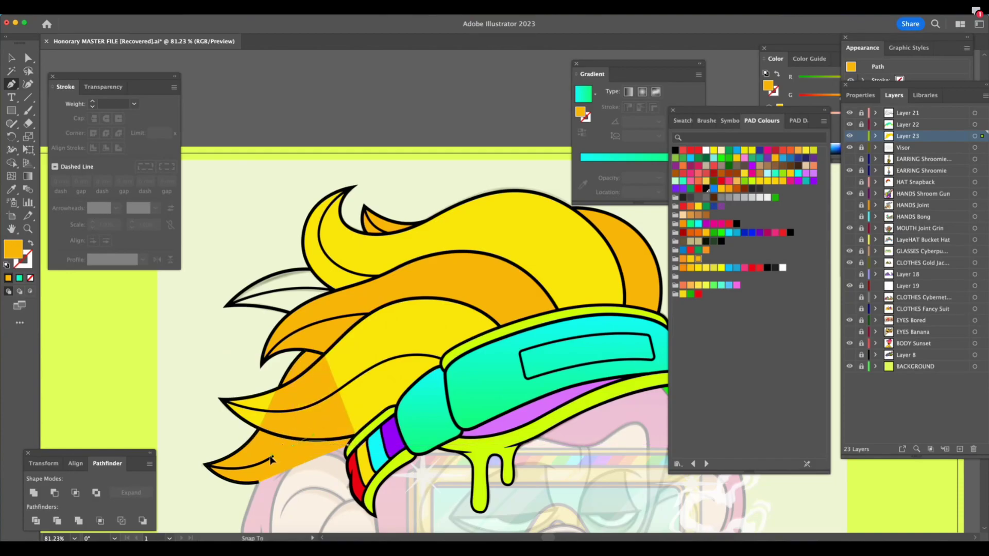
{"action": "left_click", "coordinate": [273, 459], "text": "super"}
Try the lower lock's yellow as the fill of the new tuft shape
{"action": "key", "text": "v"}
{"action": "key", "text": "i"}
{"action": "left_click", "coordinate": [408, 331]}
{"action": "key", "text": "z"}
{"action": "left_click", "coordinate": [340, 308]}
{"action": "key", "text": "i"}
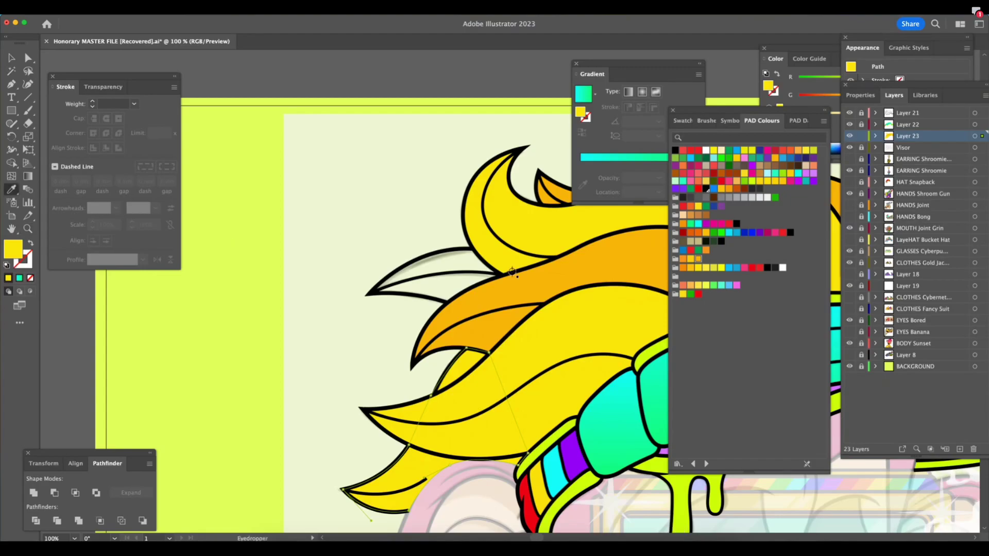
Match the tuft shape's fill to the middle lock's orange, send it behind the yellow lock and deselect it
{"action": "left_click", "coordinate": [549, 341]}
{"action": "key", "text": "z"}
{"action": "left_click_drag", "start_coordinate": [538, 442], "coordinate": [438, 474]}
{"action": "left_click_drag", "start_coordinate": [620, 474], "coordinate": [451, 453]}
{"action": "key", "text": "v"}
{"action": "left_click", "coordinate": [338, 230]}
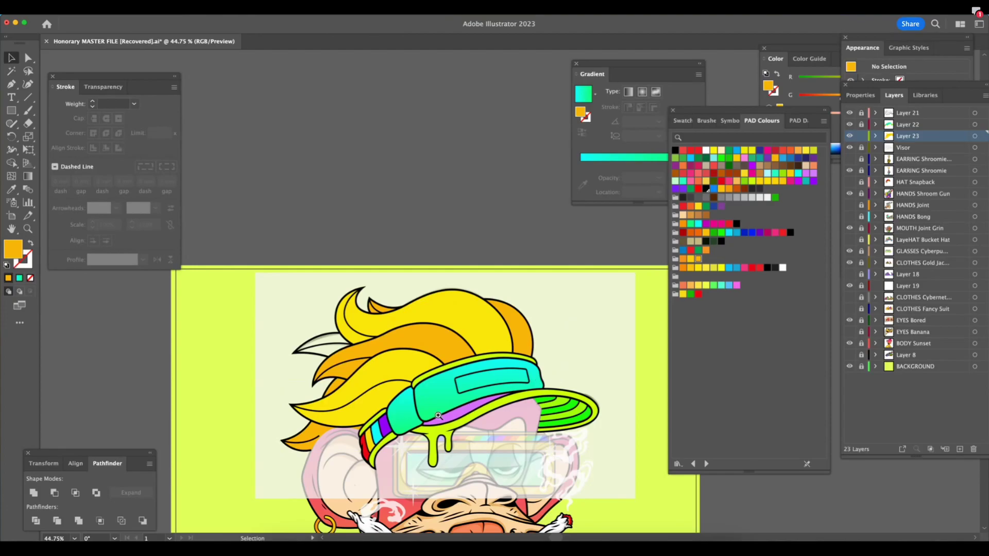
Outline the unfilled tuft between the top curl and the middle lock with the Pen tool and close the orange shape
{"action": "key", "text": "z"}
{"action": "left_click_drag", "start_coordinate": [346, 357], "coordinate": [356, 348]}
{"action": "key", "text": "p"}
{"action": "left_click", "coordinate": [161, 339]}
{"action": "left_click_drag", "start_coordinate": [116, 341], "coordinate": [93, 348]}
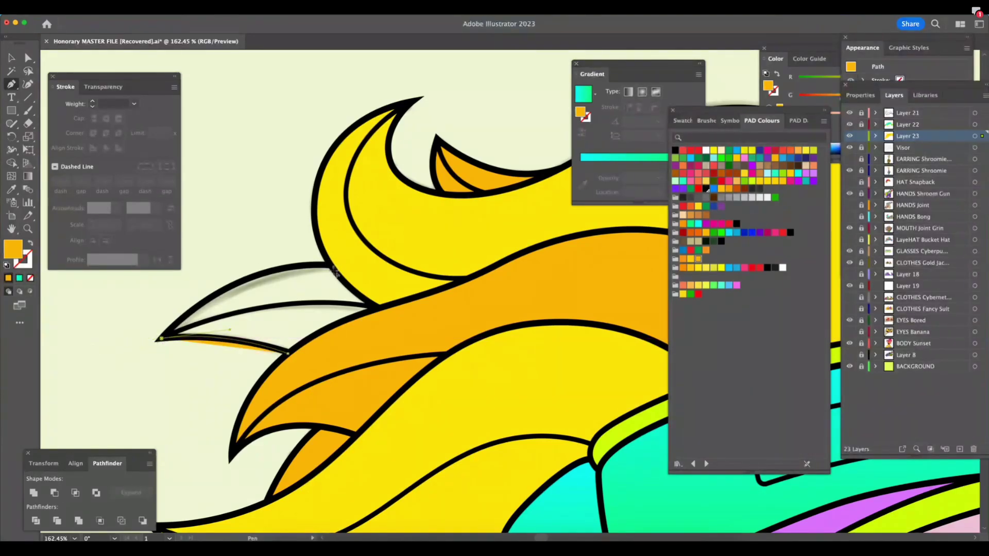
{"action": "left_click_drag", "start_coordinate": [330, 265], "coordinate": [447, 267]}
{"action": "left_click", "coordinate": [330, 265]}
{"action": "left_click_drag", "start_coordinate": [357, 293], "coordinate": [364, 298]}
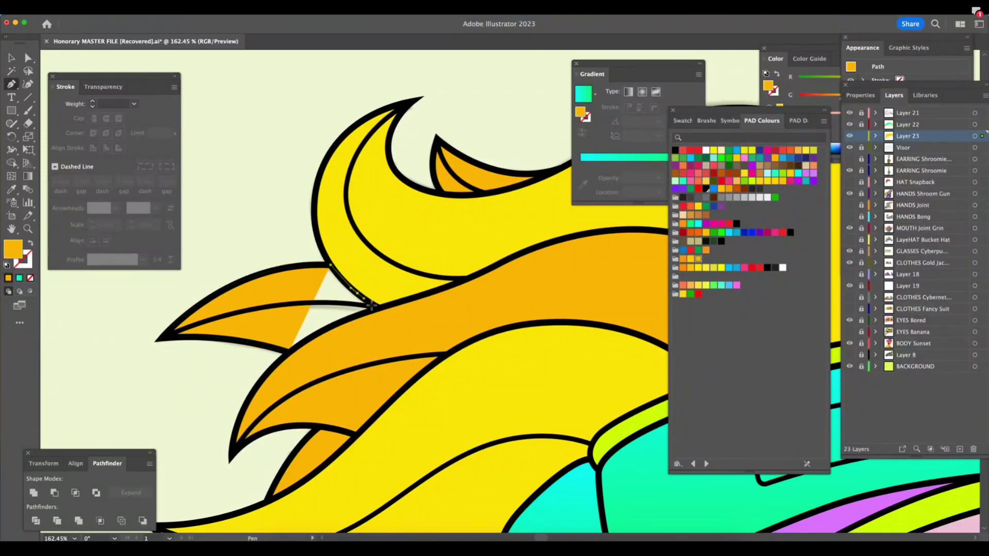
{"action": "left_click", "coordinate": [378, 306]}
{"action": "left_click_drag", "start_coordinate": [331, 326], "coordinate": [313, 335]}
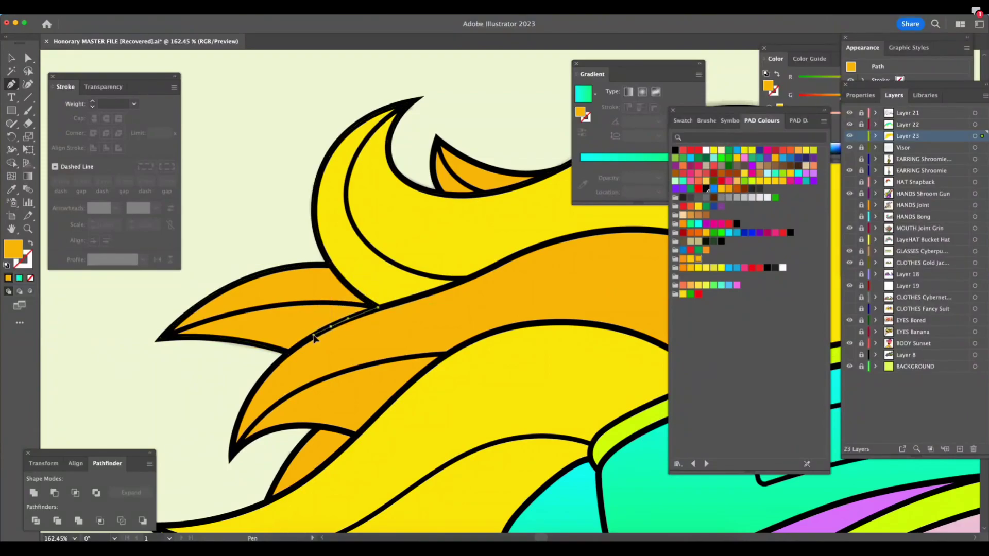
{"action": "left_click", "coordinate": [288, 353]}
Match the new tuft's fill to the top lock's yellow and deselect it
{"action": "key", "text": "z"}
{"action": "left_click_drag", "start_coordinate": [546, 417], "coordinate": [374, 438]}
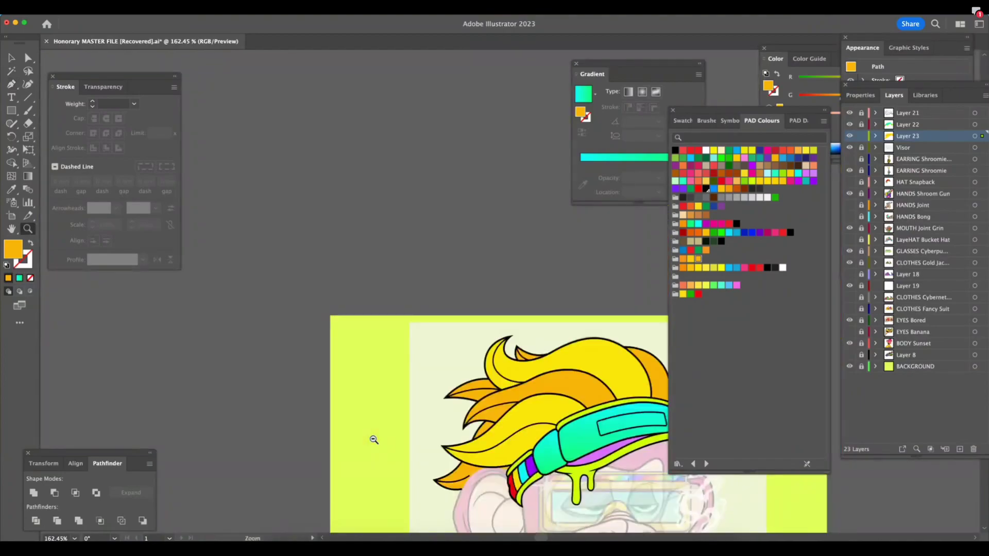
{"action": "scroll", "coordinate": [464, 429], "scroll_direction": "right", "scroll_amount": 5}
{"action": "scroll", "coordinate": [464, 429], "scroll_direction": "down", "scroll_amount": 3}
{"action": "left_click", "coordinate": [11, 189]}
{"action": "left_click", "coordinate": [447, 250]}
{"action": "left_click", "coordinate": [14, 60]}
{"action": "left_click", "coordinate": [622, 209]}
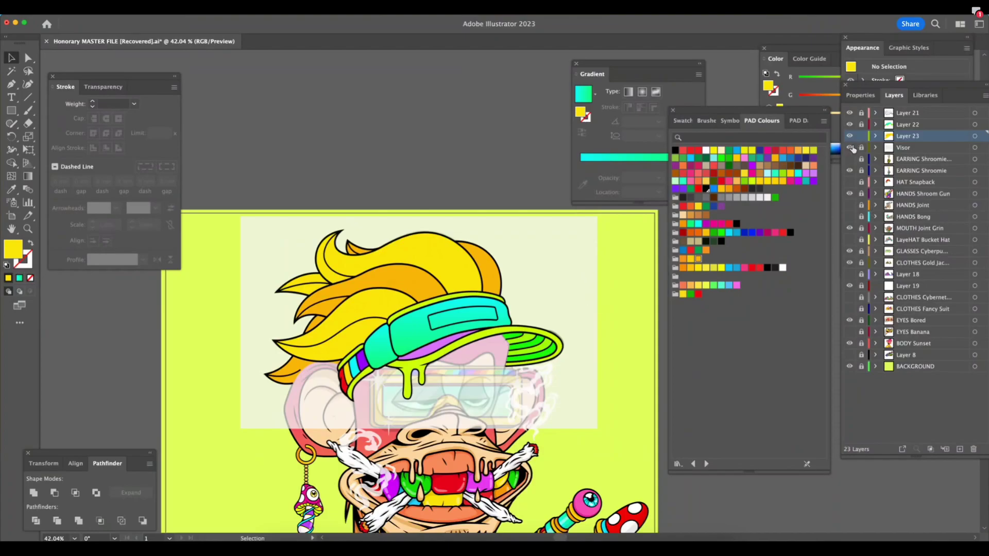
Hide the Visor reference layer and unlock all the layers
{"action": "left_click", "coordinate": [849, 170]}
{"action": "key", "text": "z"}
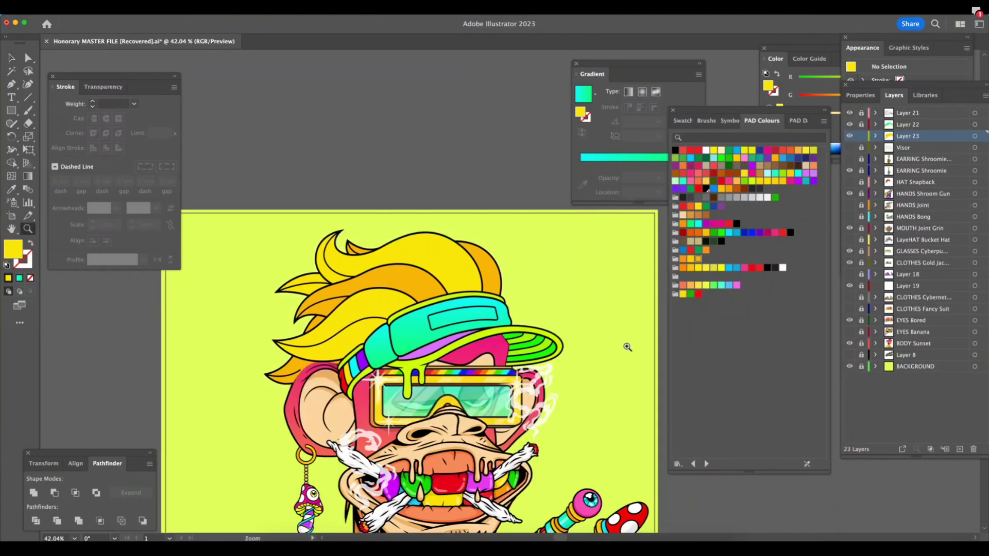
{"action": "scroll", "coordinate": [629, 342], "scroll_direction": "down", "scroll_amount": 3}
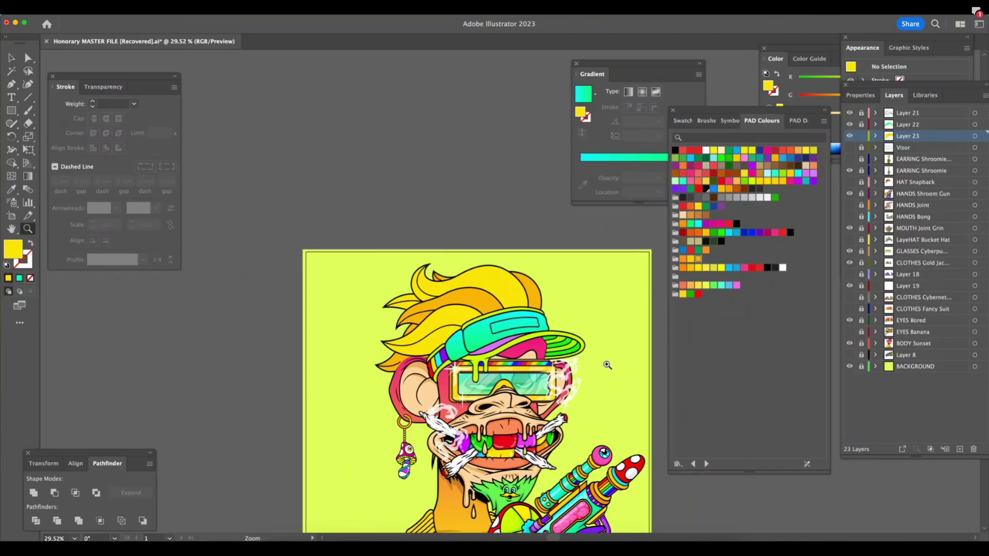
{"action": "scroll", "coordinate": [549, 316], "scroll_direction": "up", "scroll_amount": 7}
{"action": "key", "text": "a"}
{"action": "left_click", "coordinate": [861, 125], "text": "alt"}
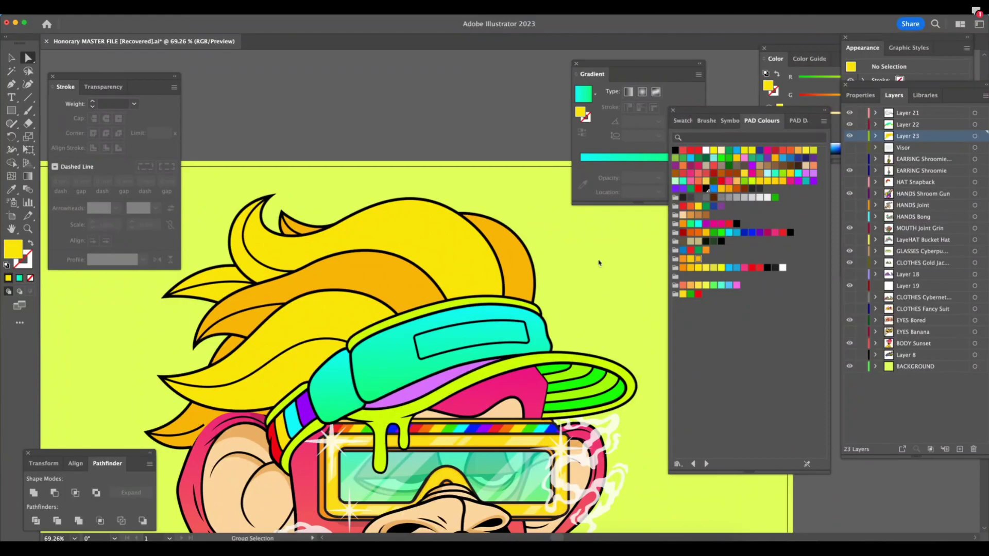
Try white, pale yellow, lime and purple fills on the rectangular label on the visor's front
{"action": "left_click", "coordinate": [526, 330]}
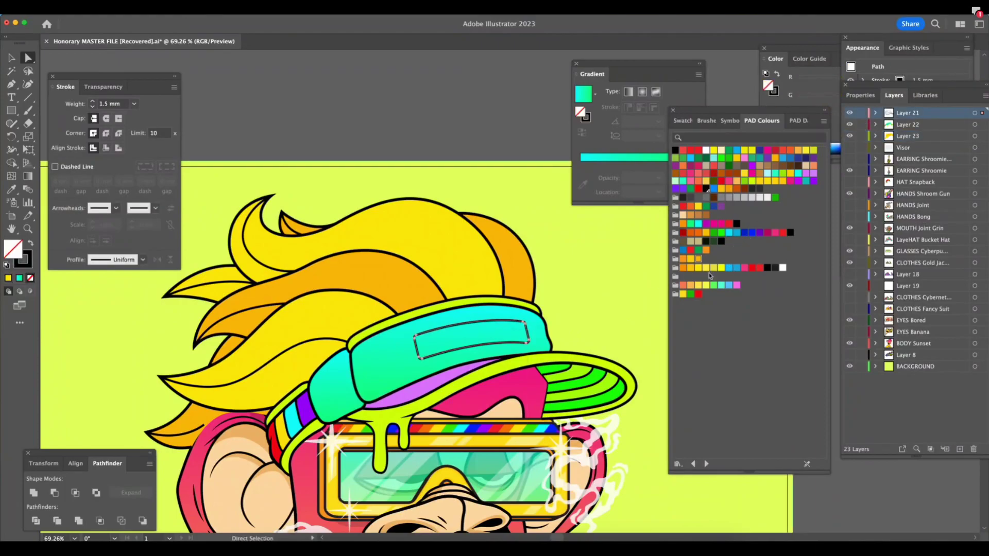
{"action": "left_click", "coordinate": [706, 151]}
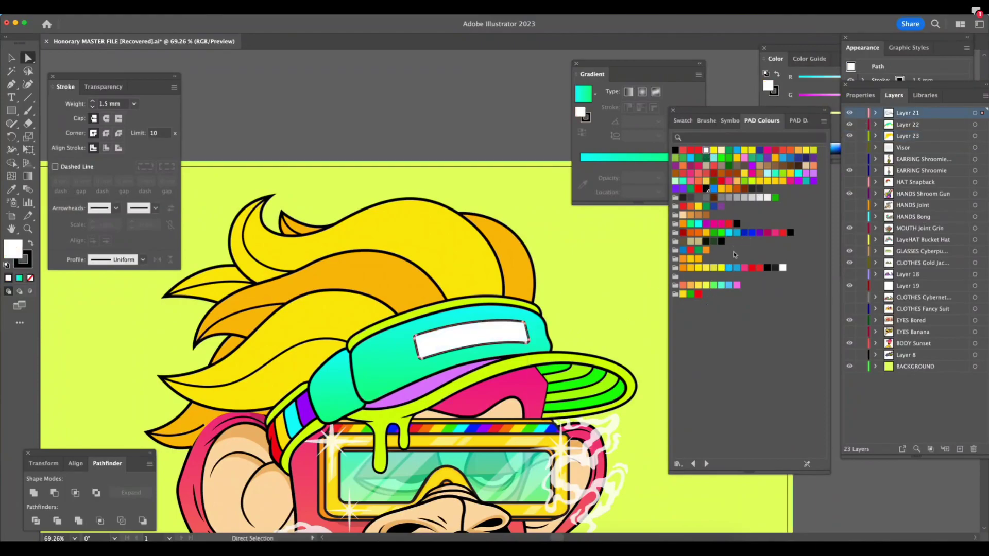
{"action": "key", "text": "super+z"}
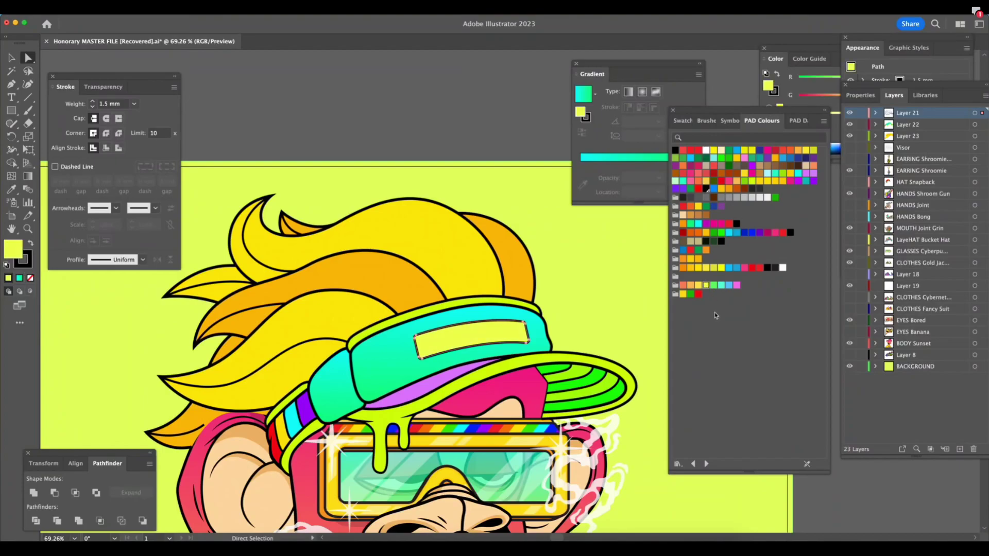
{"action": "left_click", "coordinate": [751, 181]}
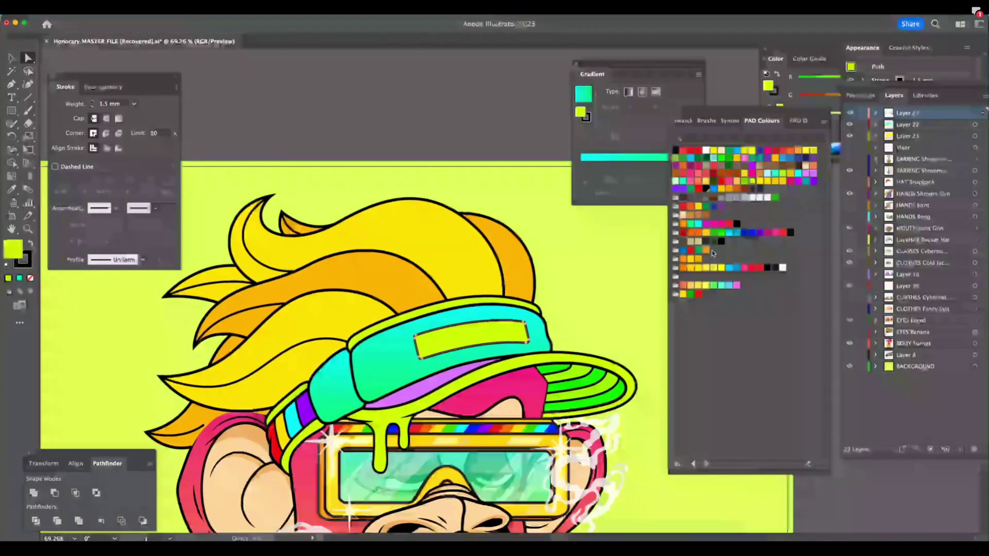
{"action": "left_click", "coordinate": [813, 174]}
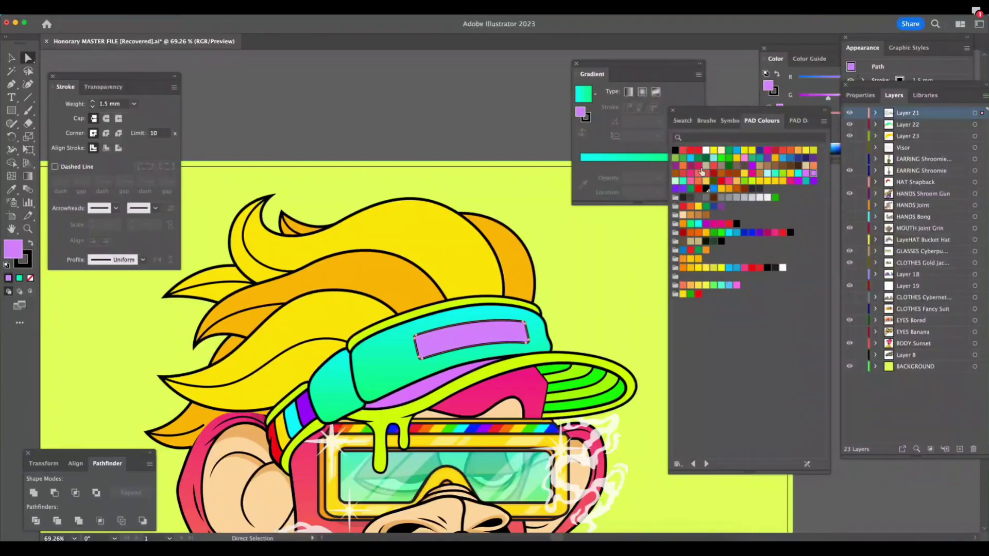
{"action": "key", "text": "super+z"}
Fill the visor's rectangular front label with the pale yellow swatch
{"action": "key", "text": "z"}
{"action": "left_click", "coordinate": [615, 344], "text": "alt"}
{"action": "left_click", "coordinate": [614, 344], "text": "alt"}
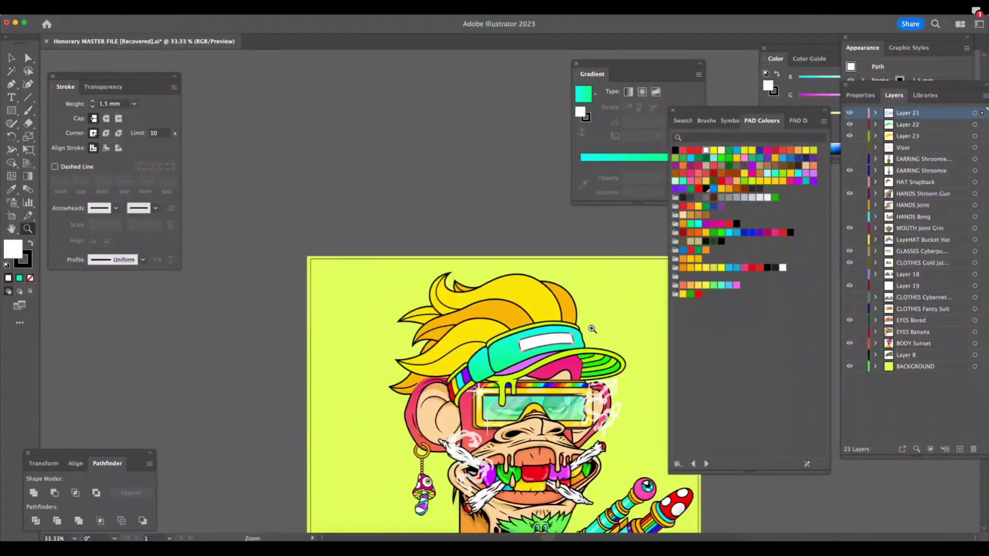
{"action": "left_click_drag", "start_coordinate": [555, 377], "coordinate": [708, 289]}
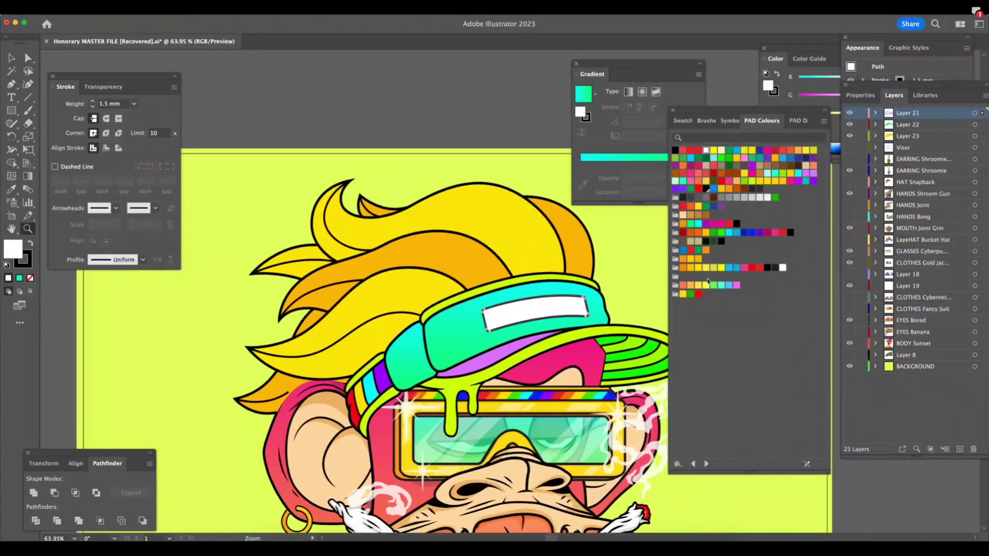
{"action": "left_click", "coordinate": [706, 286]}
{"action": "scroll", "coordinate": [611, 381], "scroll_direction": "right", "scroll_amount": 4}
{"action": "scroll", "coordinate": [612, 381], "scroll_direction": "up", "scroll_amount": 1}
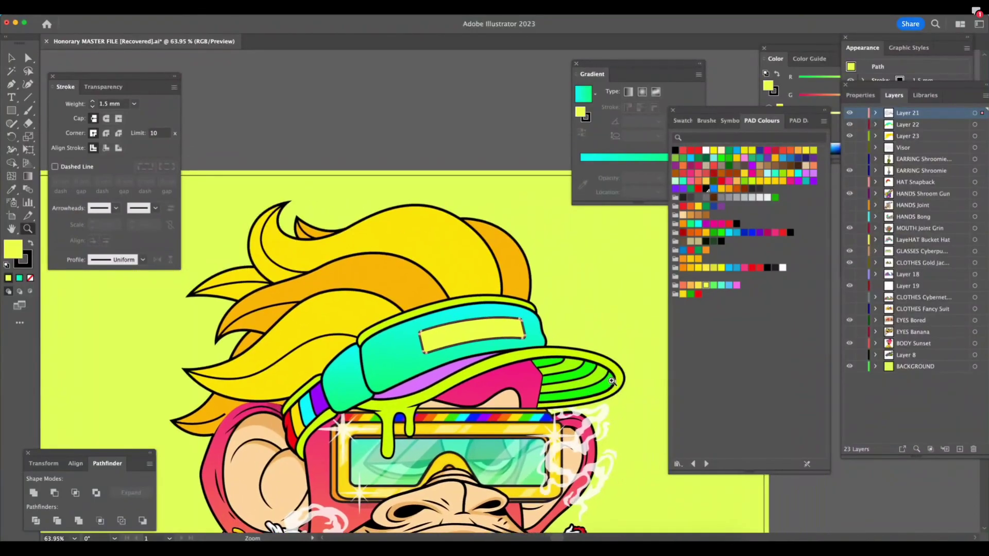
Try the pale yellow swatch on the visor's lime trim and drips
{"action": "left_click_drag", "start_coordinate": [541, 340], "coordinate": [647, 332]}
{"action": "key", "text": "a"}
{"action": "left_click", "coordinate": [587, 362]}
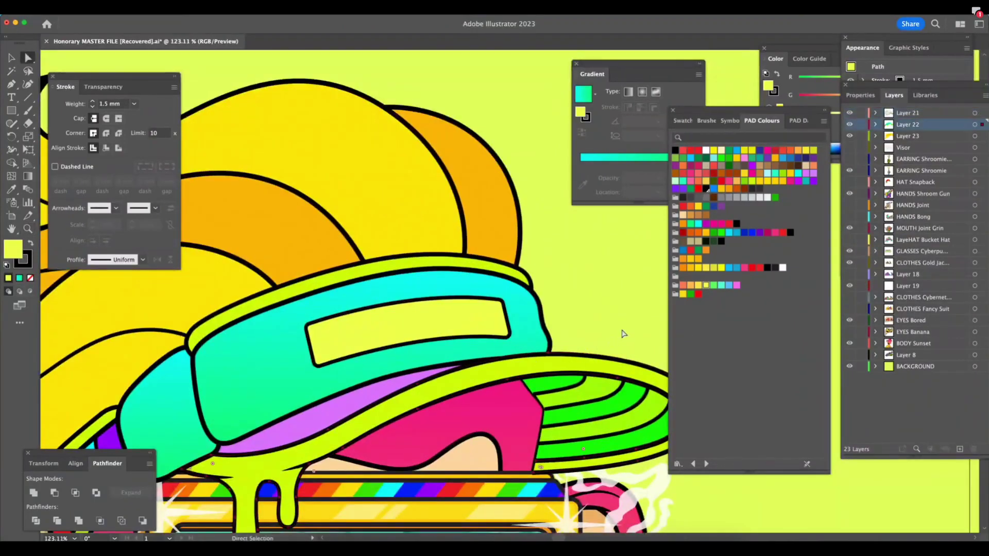
{"action": "left_click", "coordinate": [706, 286]}
{"action": "left_click_drag", "start_coordinate": [605, 342], "coordinate": [461, 340]}
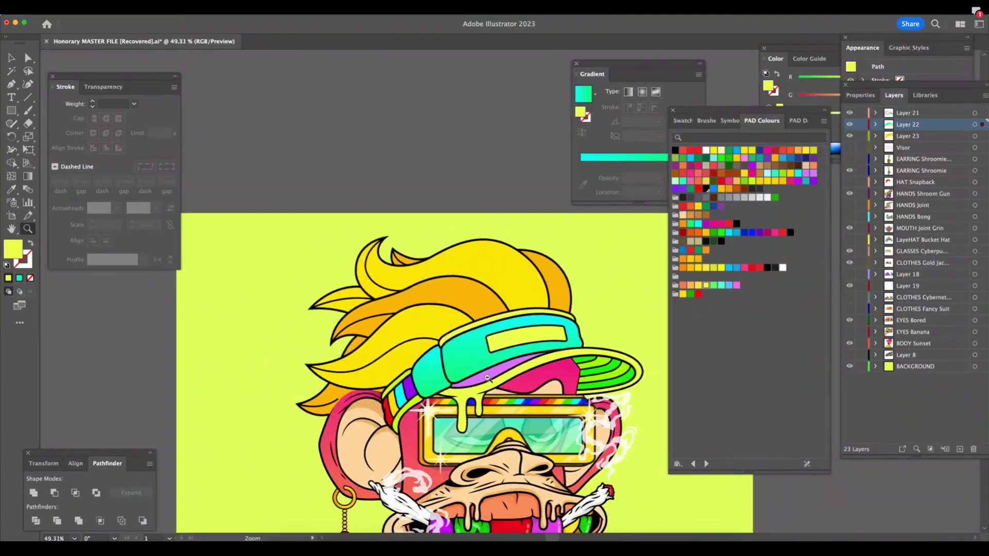
{"action": "left_click", "coordinate": [553, 209]}
{"action": "scroll", "coordinate": [604, 330], "scroll_direction": "right", "scroll_amount": 5}
{"action": "scroll", "coordinate": [604, 330], "scroll_direction": "down", "scroll_amount": 2}
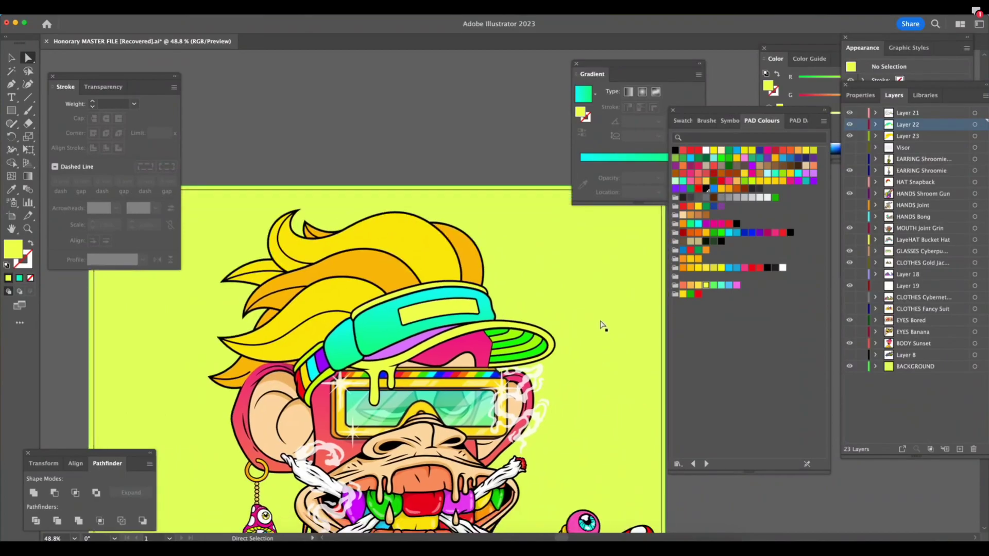
{"action": "key", "text": "super+z"}
Select the artwork's background rectangle and lock all layers except BACKGROUND
{"action": "left_click", "coordinate": [601, 334]}
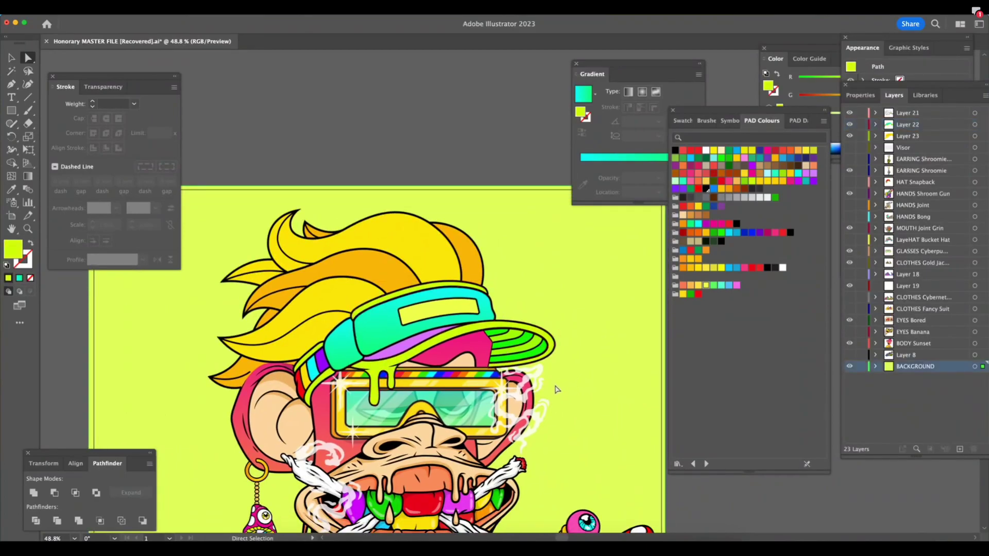
{"action": "left_click", "coordinate": [563, 380], "text": "super"}
{"action": "left_click_drag", "start_coordinate": [573, 379], "coordinate": [547, 374]}
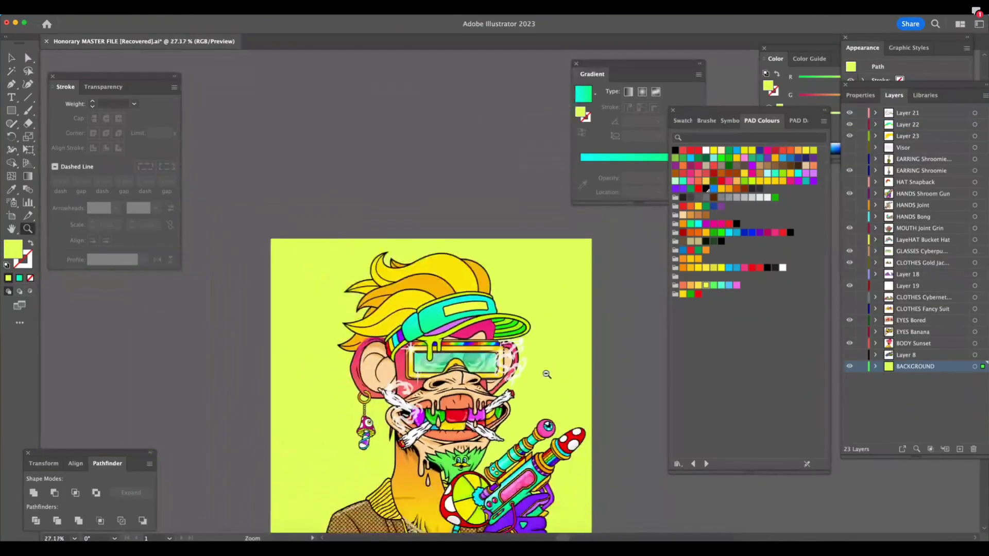
{"action": "left_click", "coordinate": [861, 367], "text": "alt"}
{"action": "key", "text": "a"}
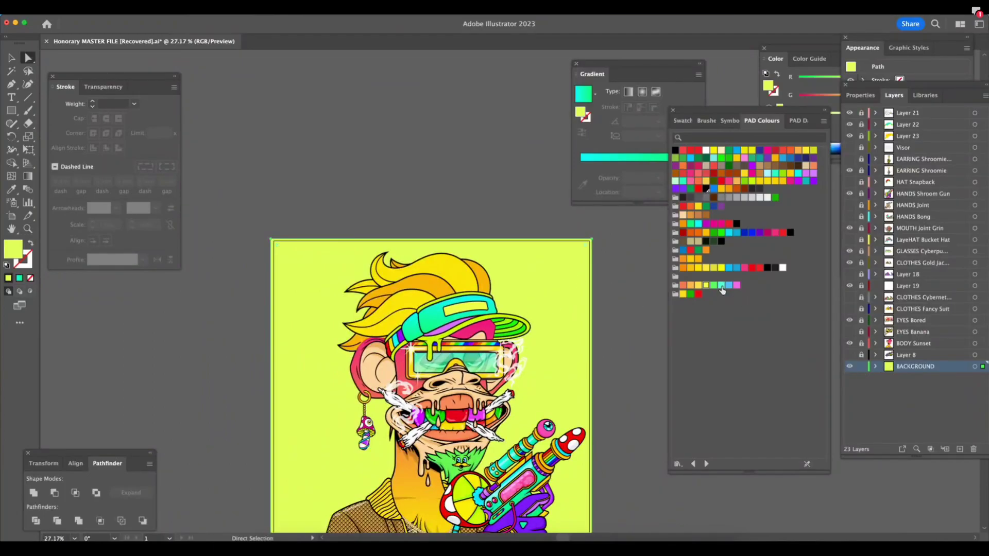
Fill the background rectangle with the turquoise swatch and deselect it
{"action": "left_click_drag", "start_coordinate": [461, 347], "coordinate": [501, 345]}
{"action": "left_click_drag", "start_coordinate": [447, 219], "coordinate": [466, 220]}
{"action": "left_click_drag", "start_coordinate": [425, 133], "coordinate": [400, 130]}
{"action": "key", "text": "super+shift+a"}
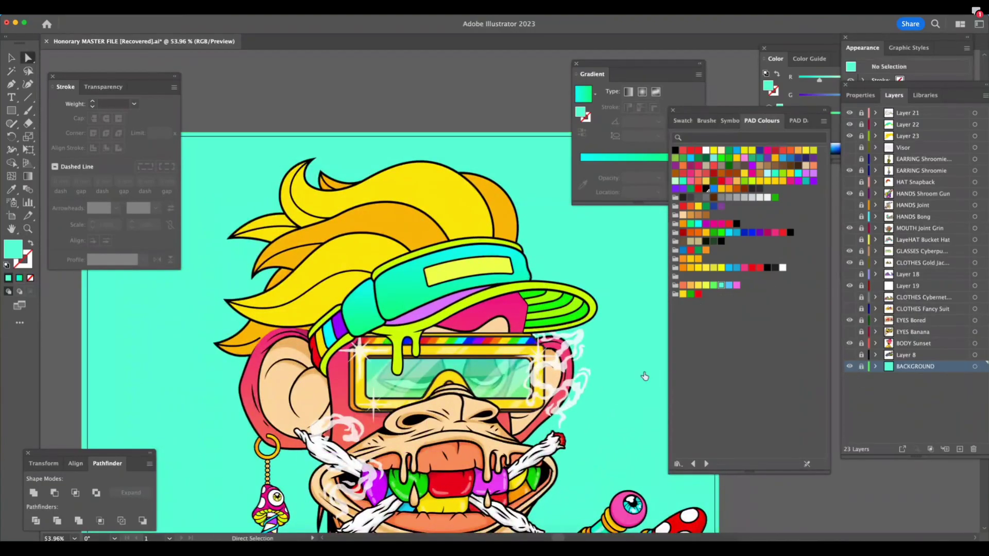
Add a new layer directly above Layer 22 for work on the visor
{"action": "key", "text": "z"}
{"action": "left_click", "coordinate": [598, 388]}
{"action": "scroll", "coordinate": [601, 389], "scroll_direction": "up", "scroll_amount": 3}
{"action": "scroll", "coordinate": [601, 389], "scroll_direction": "left", "scroll_amount": 4}
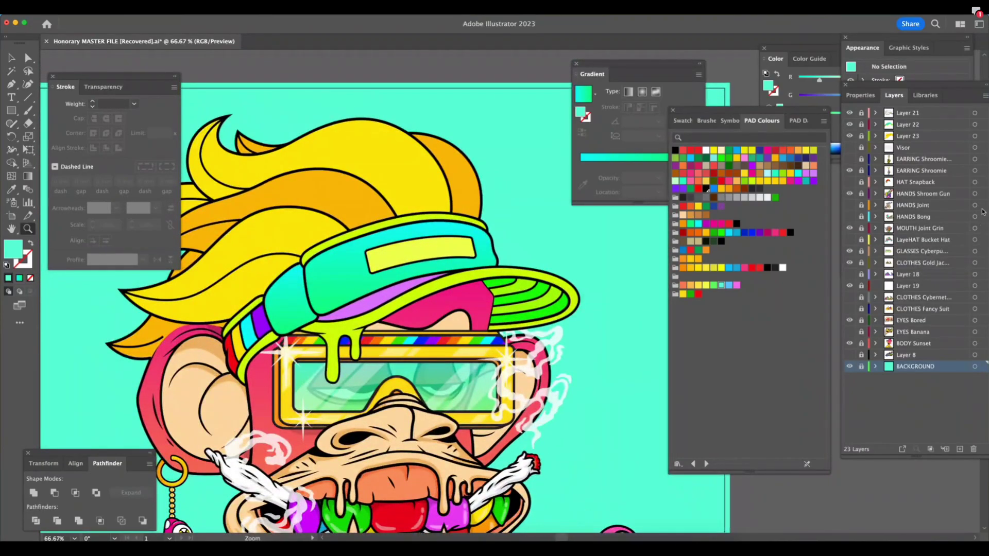
{"action": "left_click", "coordinate": [920, 125]}
{"action": "left_click", "coordinate": [959, 449]}
{"action": "left_click_drag", "start_coordinate": [390, 288], "coordinate": [419, 282]}
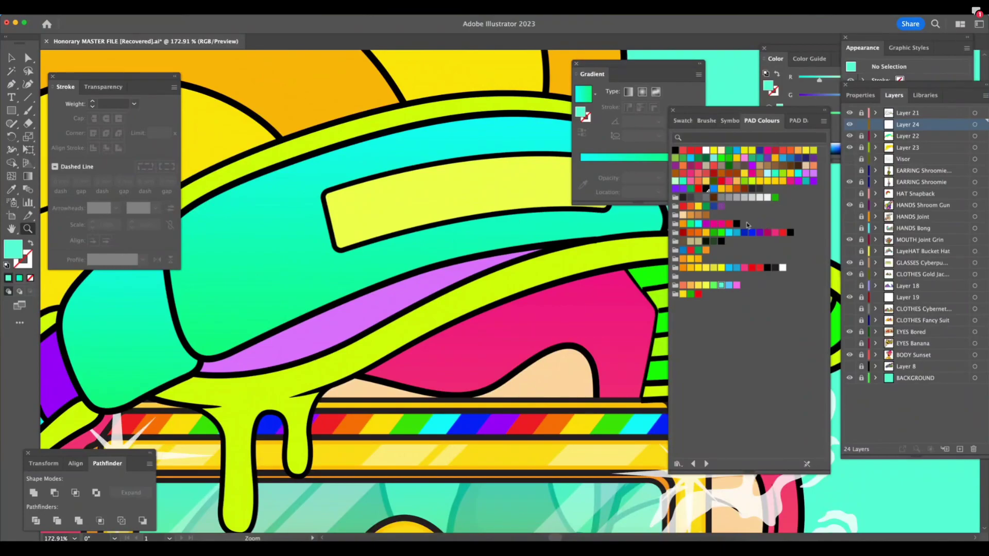
Set a blue swatch as the fill and begin a Pen outline for a shadow at the lower edge of the visor's turquoise front panel
{"action": "left_click", "coordinate": [691, 224]}
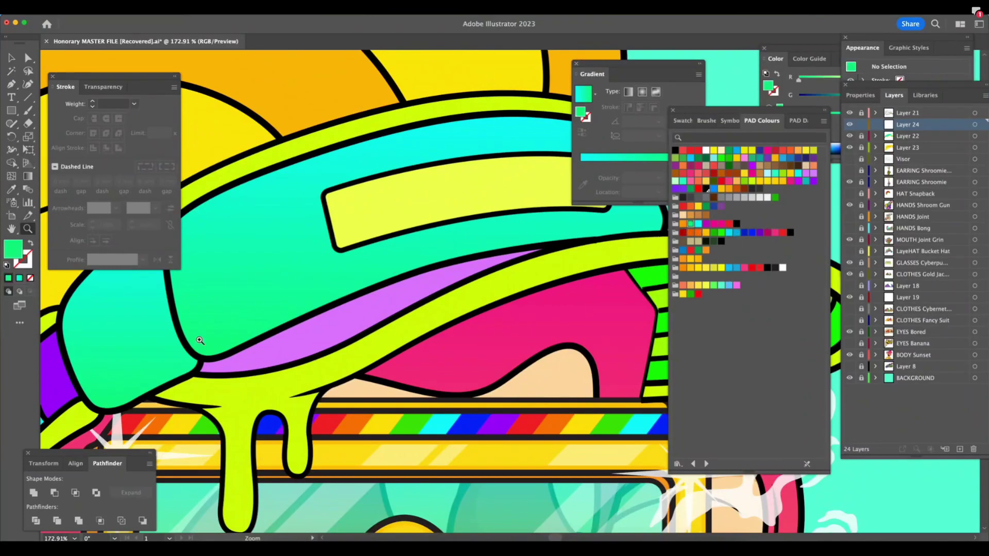
{"action": "left_click", "coordinate": [736, 233]}
{"action": "key", "text": "p"}
{"action": "left_click", "coordinate": [177, 328]}
{"action": "left_click_drag", "start_coordinate": [229, 334], "coordinate": [260, 320]}
Try several curve points for the upper edge of the front panel's blue shadow and undo them
{"action": "left_click_drag", "start_coordinate": [423, 256], "coordinate": [491, 237]}
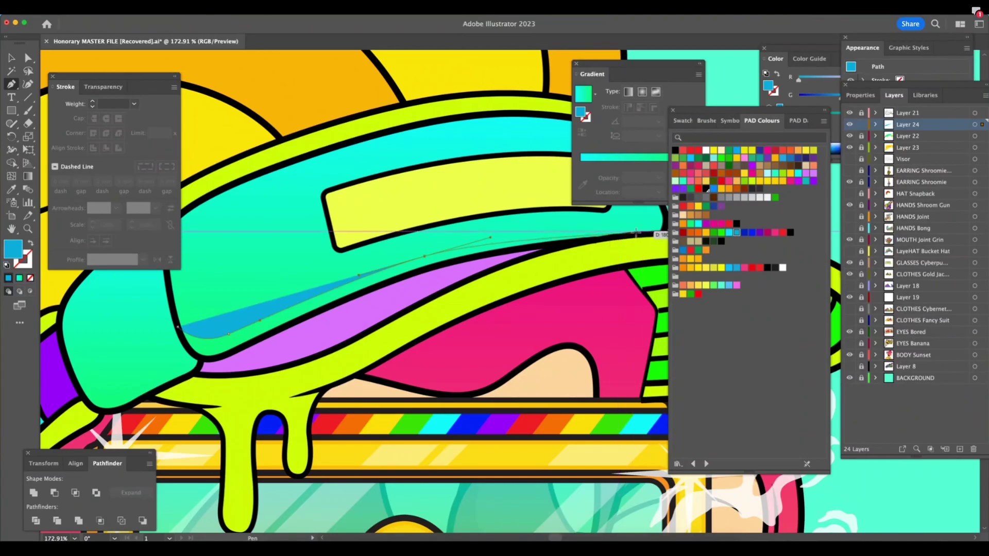
{"action": "left_click_drag", "start_coordinate": [629, 235], "coordinate": [580, 272]}
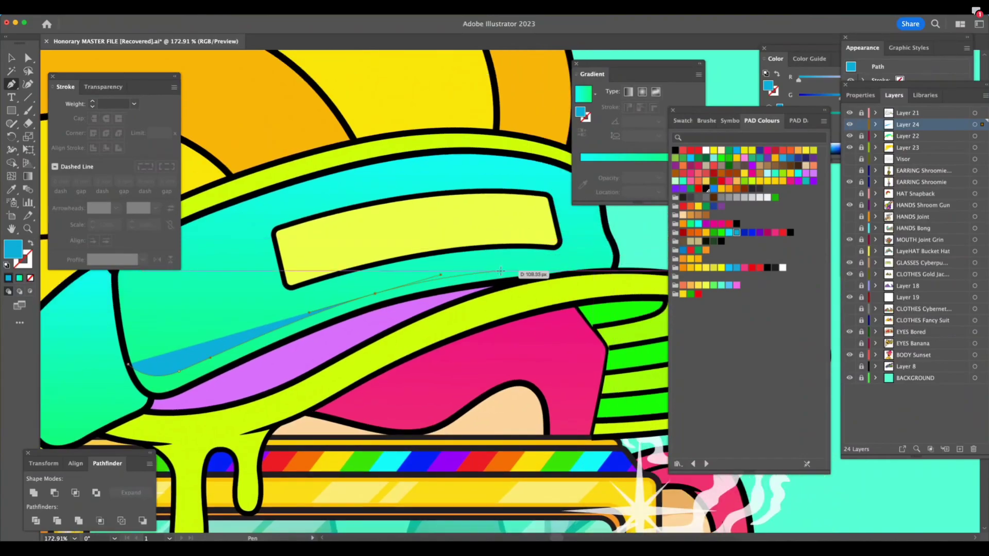
{"action": "key", "text": "super+z"}
{"action": "left_click_drag", "start_coordinate": [372, 293], "coordinate": [420, 281]}
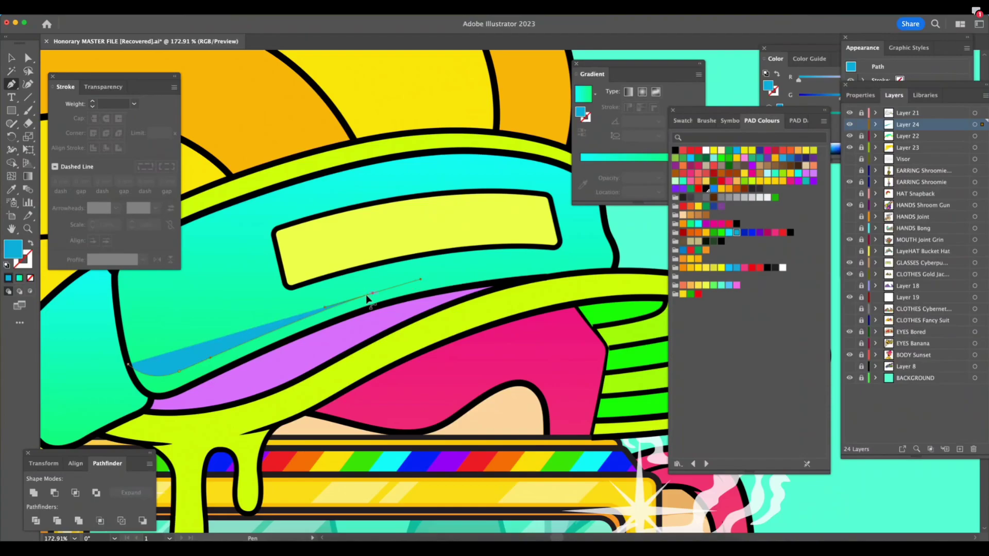
{"action": "key", "text": "super+z"}
{"action": "left_click_drag", "start_coordinate": [365, 297], "coordinate": [433, 277]}
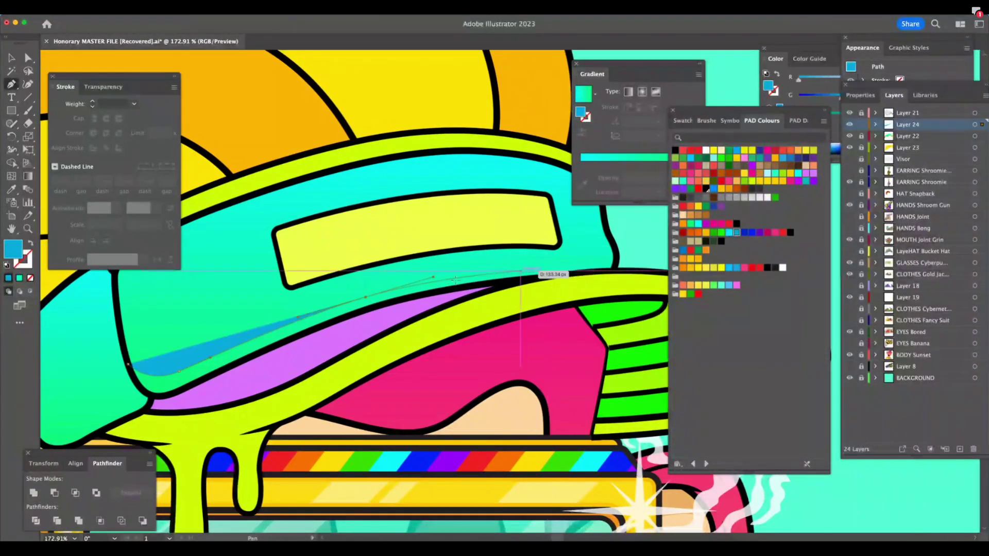
{"action": "key", "text": "super+z"}
Complete the closed blue shadow shape along the front panel's lower edge, wrapping up at the corner nearest the brim's tip
{"action": "left_click_drag", "start_coordinate": [377, 294], "coordinate": [423, 282]}
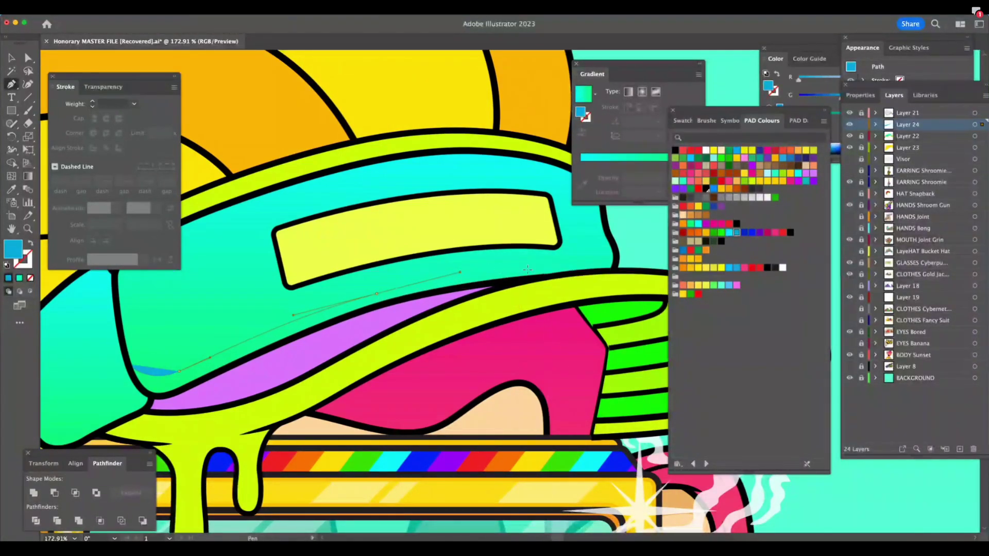
{"action": "left_click_drag", "start_coordinate": [565, 269], "coordinate": [597, 272]}
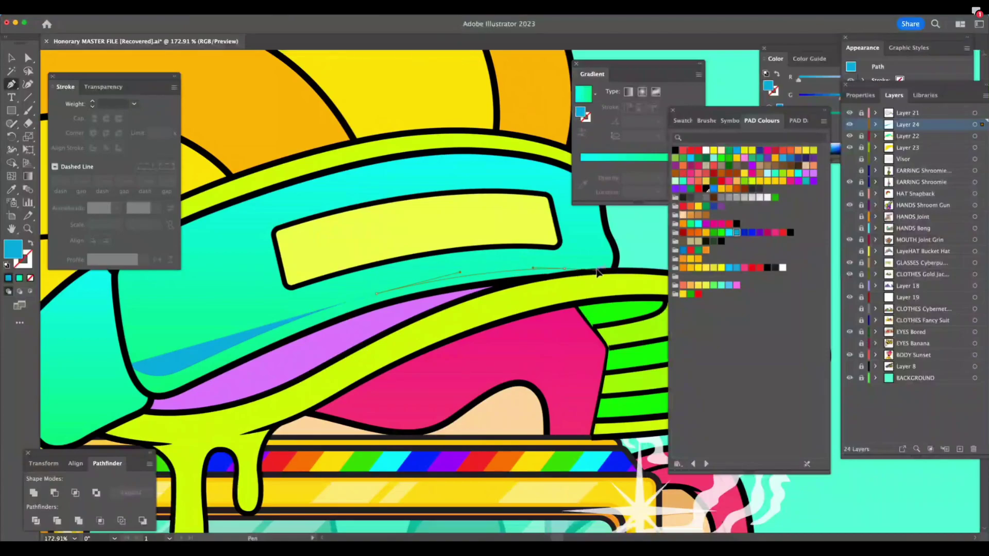
{"action": "left_click", "coordinate": [609, 242]}
{"action": "left_click_drag", "start_coordinate": [616, 256], "coordinate": [616, 268]}
{"action": "left_click", "coordinate": [611, 272]}
{"action": "left_click_drag", "start_coordinate": [554, 276], "coordinate": [547, 277]}
{"action": "left_click_drag", "start_coordinate": [444, 290], "coordinate": [417, 295]}
{"action": "left_click_drag", "start_coordinate": [316, 329], "coordinate": [285, 340]}
{"action": "left_click_drag", "start_coordinate": [219, 371], "coordinate": [135, 384]}
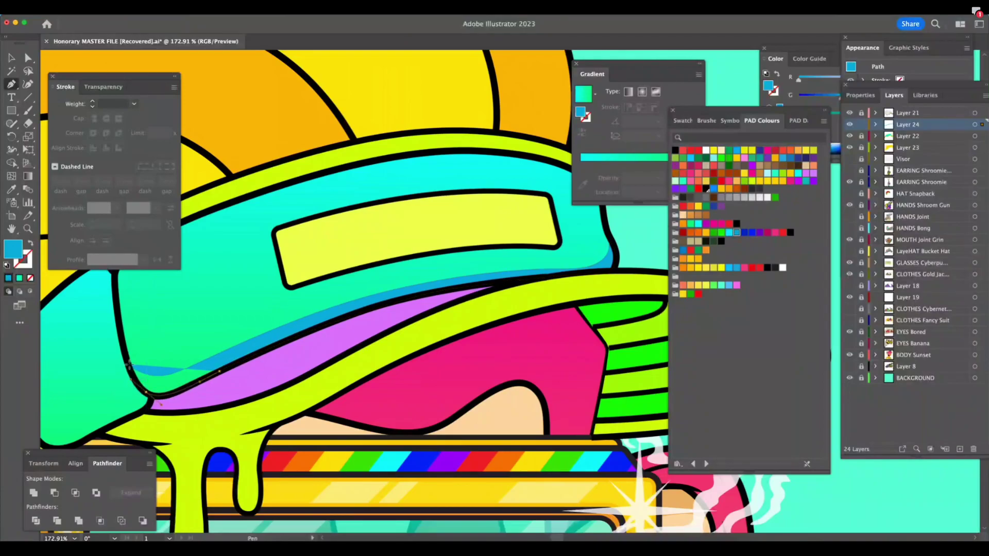
{"action": "left_click", "coordinate": [129, 364]}
Reshape the inner curve of the blue shadow at the front panel's corner nearest the brim
{"action": "key", "text": "z"}
{"action": "left_click_drag", "start_coordinate": [520, 396], "coordinate": [380, 430]}
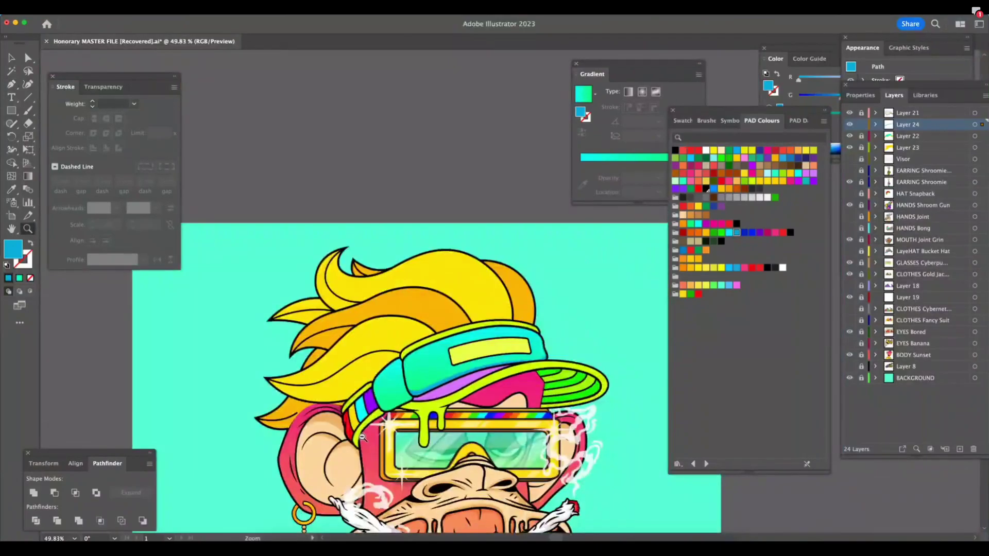
{"action": "left_click_drag", "start_coordinate": [561, 380], "coordinate": [651, 389]}
{"action": "left_click", "coordinate": [512, 344]}
{"action": "key", "text": "a"}
{"action": "left_click_drag", "start_coordinate": [547, 325], "coordinate": [561, 324]}
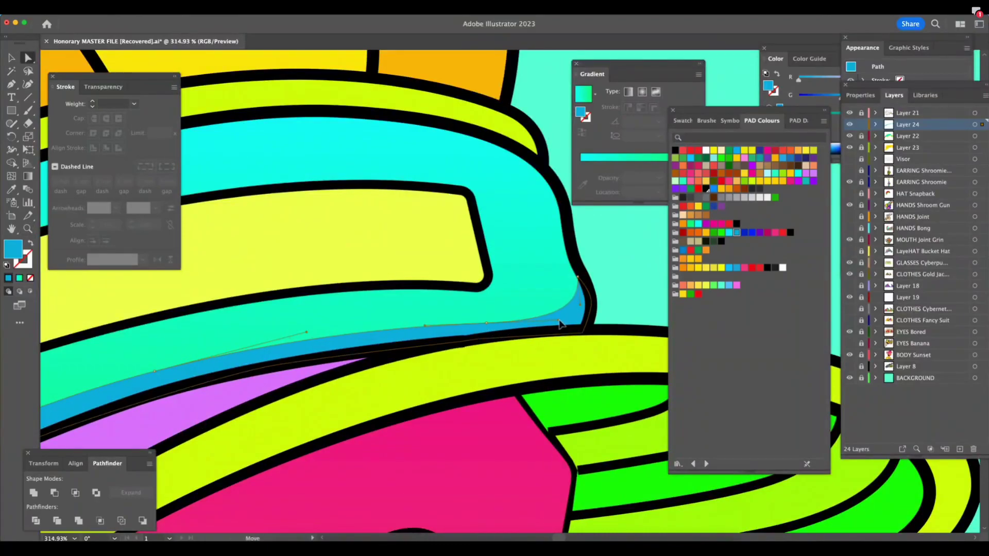
Move the PAD Colours swatches clear of the layer list and deselect the front panel's shadow
{"action": "key", "text": "z"}
{"action": "left_click_drag", "start_coordinate": [583, 384], "coordinate": [426, 419]}
{"action": "left_click_drag", "start_coordinate": [586, 419], "coordinate": [532, 406]}
{"action": "scroll", "coordinate": [543, 428], "scroll_direction": "down", "scroll_amount": 3}
{"action": "scroll", "coordinate": [542, 429], "scroll_direction": "right", "scroll_amount": 3}
{"action": "left_click", "coordinate": [12, 58]}
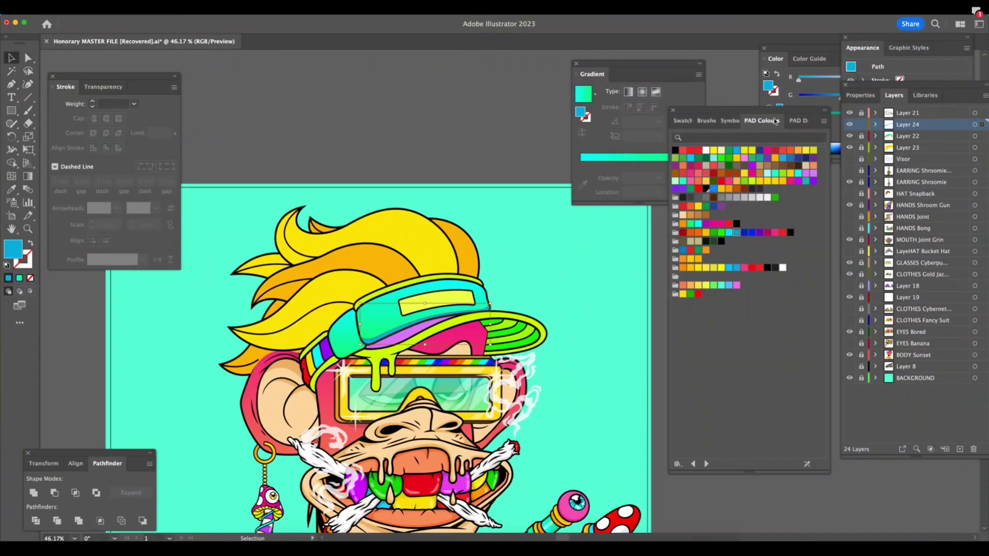
{"action": "left_click_drag", "start_coordinate": [754, 113], "coordinate": [734, 116]}
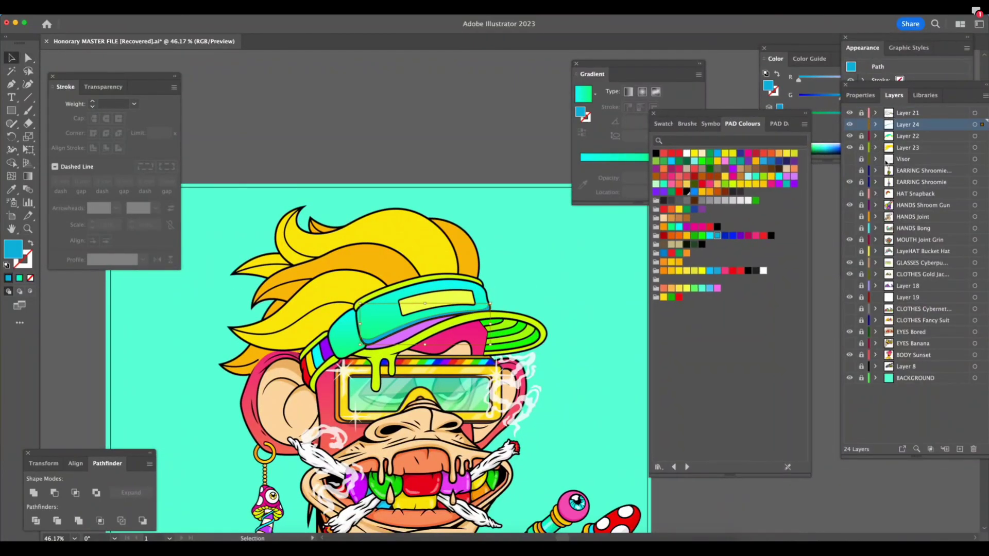
{"action": "key", "text": "z"}
{"action": "left_click_drag", "start_coordinate": [580, 356], "coordinate": [495, 392]}
{"action": "key", "text": "a"}
{"action": "left_click", "coordinate": [573, 359]}
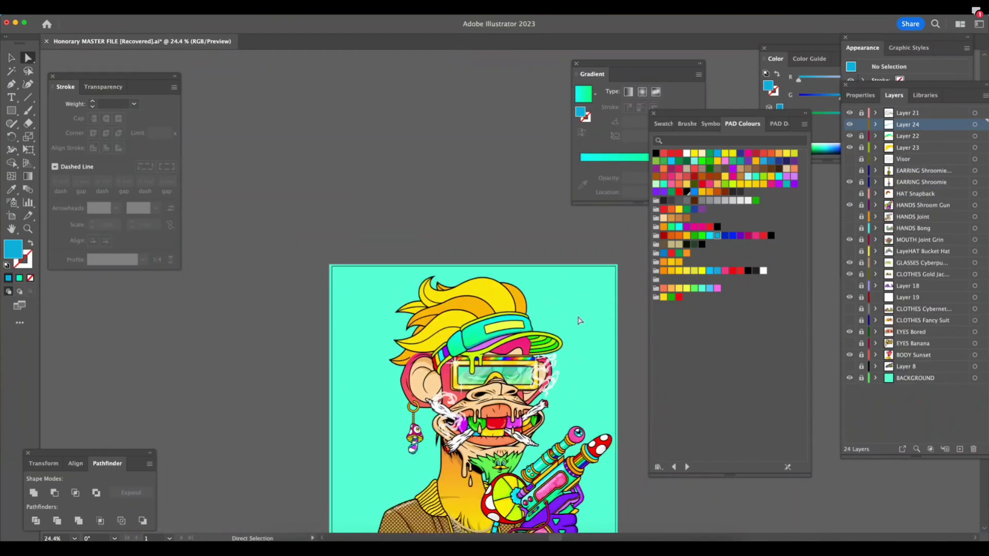
Draw a closed blue shadow shape along the lower edge of the turquoise panel beside the rainbow band
{"action": "key", "text": "z"}
{"action": "left_click_drag", "start_coordinate": [491, 336], "coordinate": [571, 387]}
{"action": "scroll", "coordinate": [309, 407], "scroll_direction": "up", "scroll_amount": 4}
{"action": "key", "text": "p"}
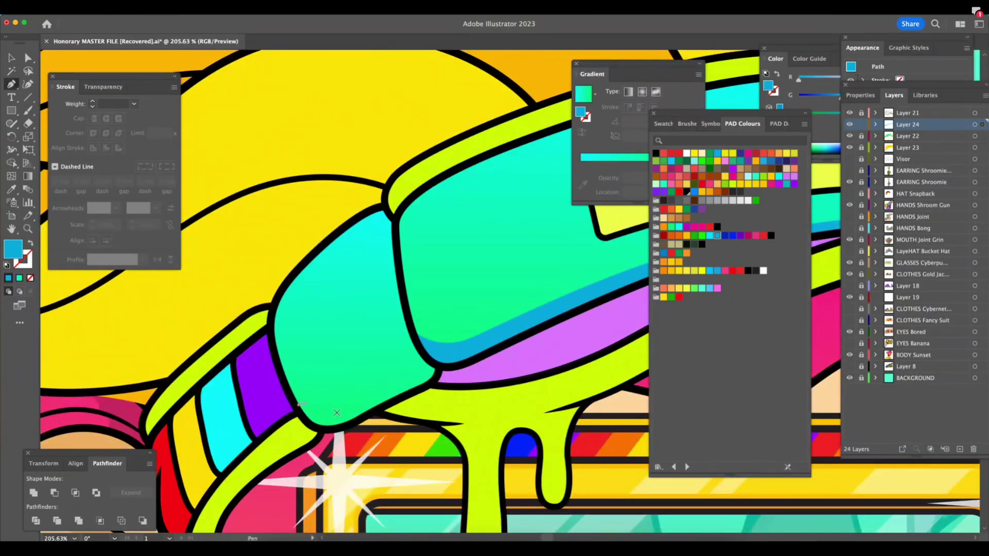
{"action": "left_click_drag", "start_coordinate": [364, 395], "coordinate": [412, 330]}
{"action": "left_click_drag", "start_coordinate": [433, 362], "coordinate": [435, 370]}
{"action": "left_click", "coordinate": [438, 368]}
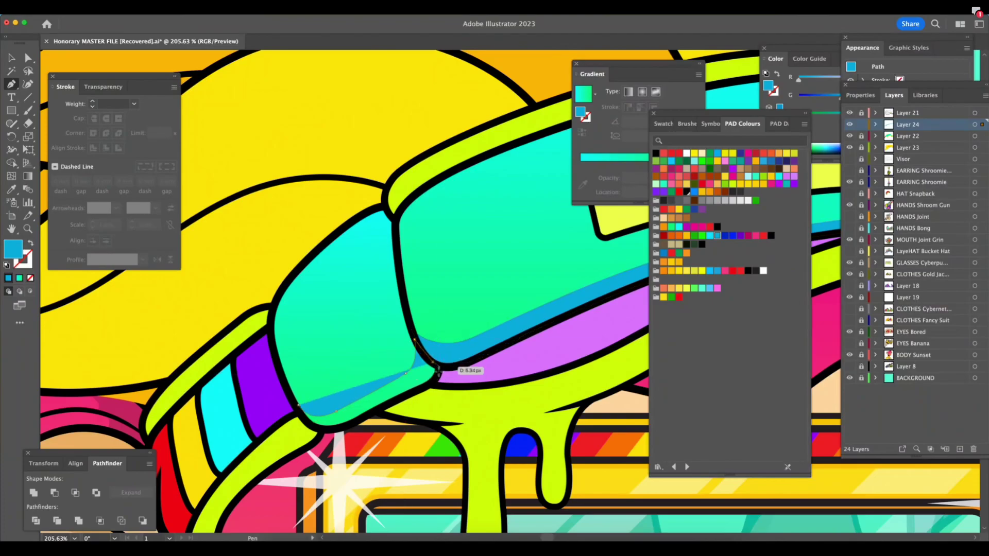
{"action": "left_click", "coordinate": [377, 410]}
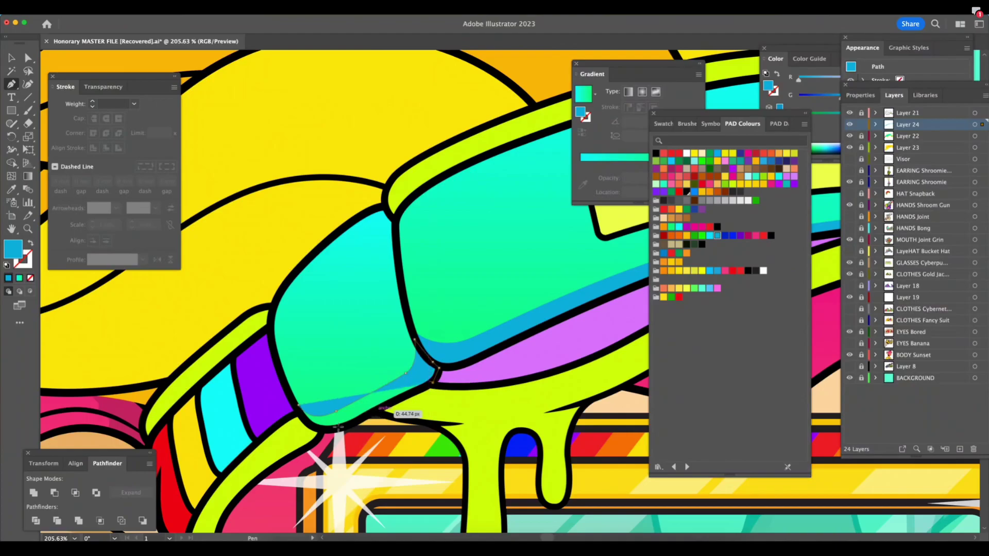
{"action": "left_click", "coordinate": [329, 428]}
{"action": "left_click", "coordinate": [307, 423]}
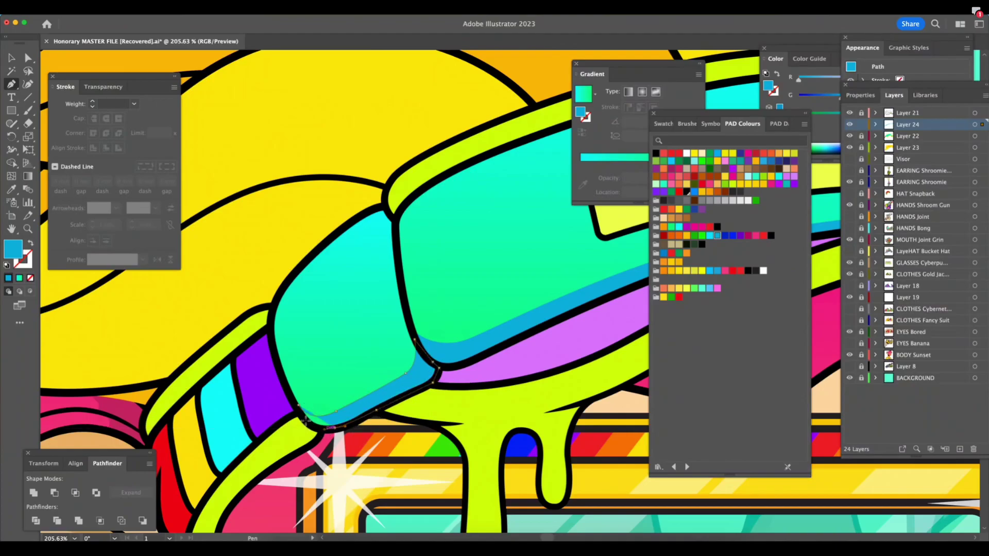
{"action": "left_click", "coordinate": [299, 404]}
Select the anchor point on the upper edge of the front panel's blue shadow near its brim-side corner
{"action": "key", "text": "z"}
{"action": "left_click_drag", "start_coordinate": [539, 437], "coordinate": [481, 443]}
{"action": "left_click_drag", "start_coordinate": [564, 454], "coordinate": [523, 459]}
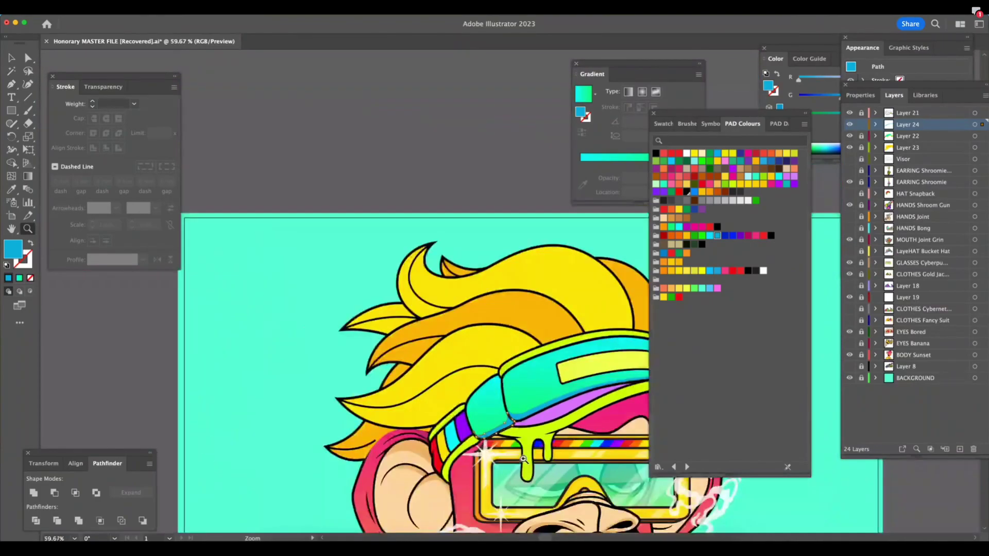
{"action": "scroll", "coordinate": [522, 458], "scroll_direction": "right", "scroll_amount": 10}
{"action": "scroll", "coordinate": [523, 458], "scroll_direction": "down", "scroll_amount": 3}
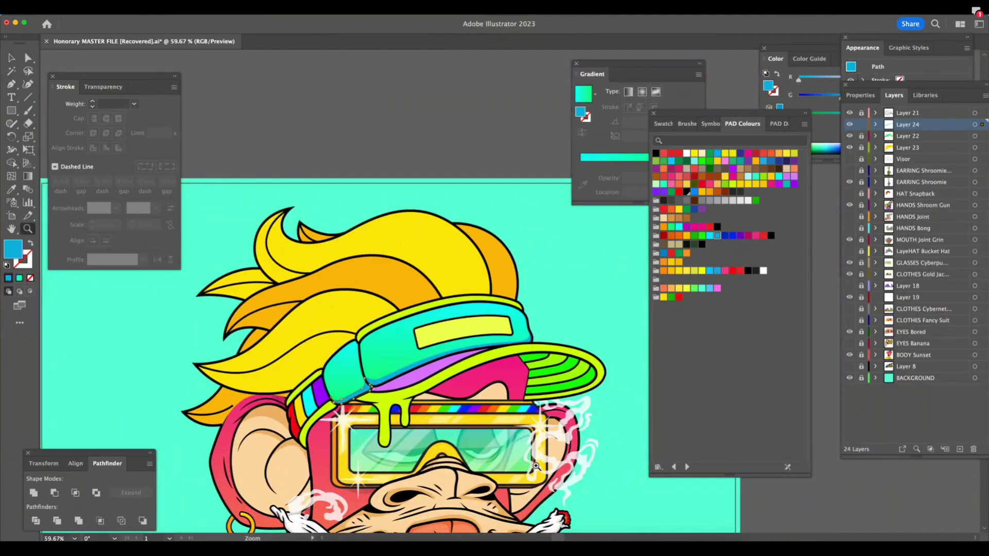
{"action": "left_click_drag", "start_coordinate": [570, 336], "coordinate": [651, 333]}
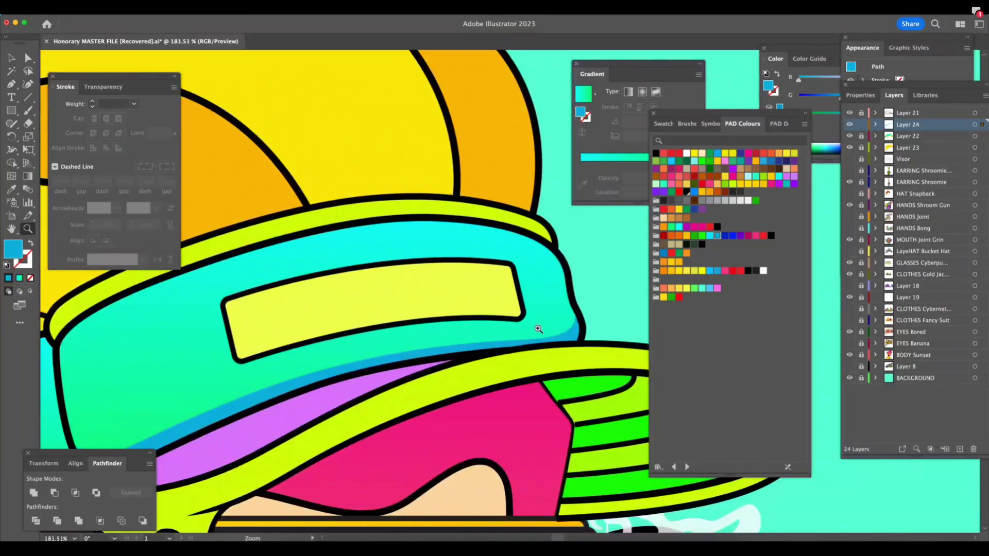
{"action": "left_click_drag", "start_coordinate": [539, 329], "coordinate": [596, 330]}
{"action": "key", "text": "a"}
{"action": "left_click", "coordinate": [540, 345]}
{"action": "left_click", "coordinate": [503, 345]}
Select both blue visor shadows, recolour them to green 00D89A, set their opacity to 64%, and deselect them
{"action": "key", "text": "z"}
{"action": "left_click_drag", "start_coordinate": [495, 414], "coordinate": [428, 458]}
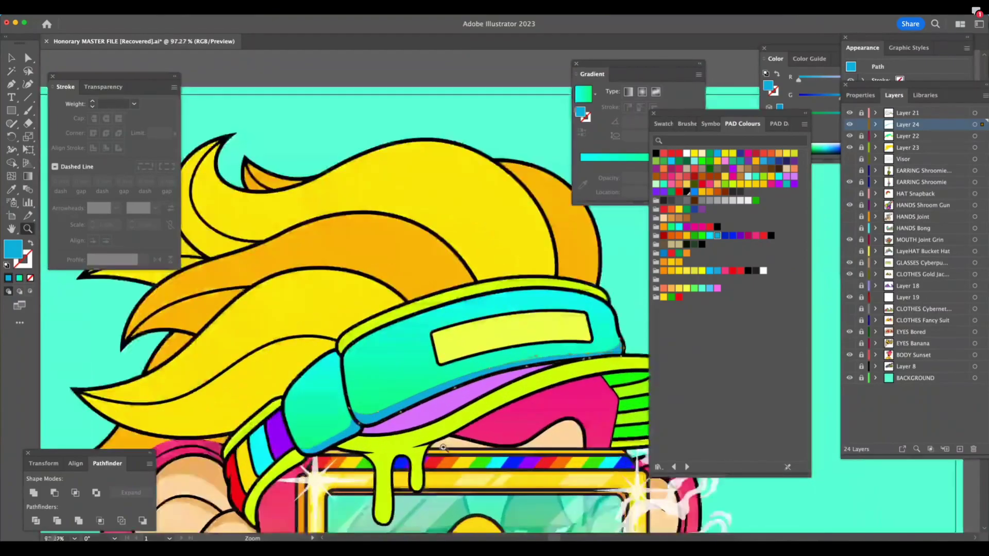
{"action": "key", "text": "v"}
{"action": "left_click", "coordinate": [341, 434]}
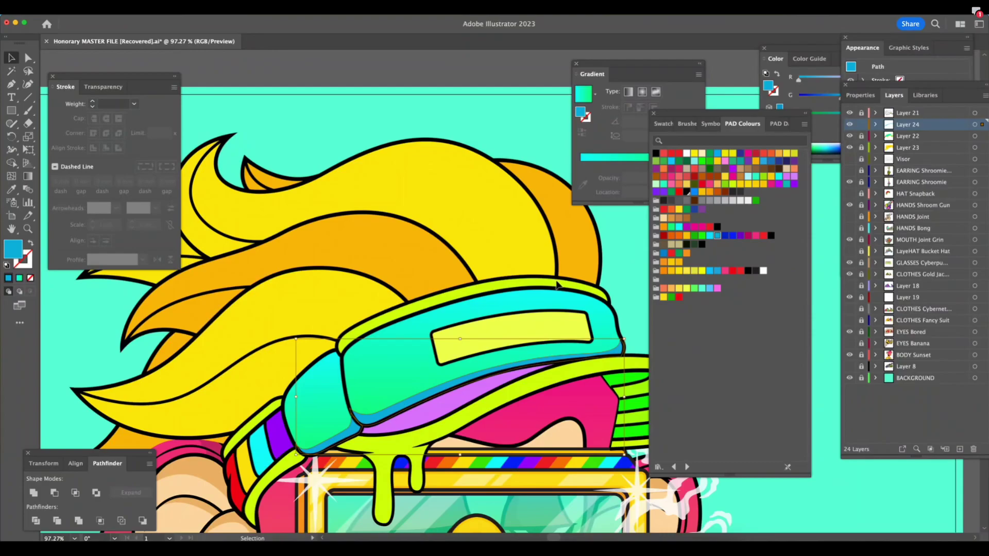
{"action": "key", "text": "Tab"}
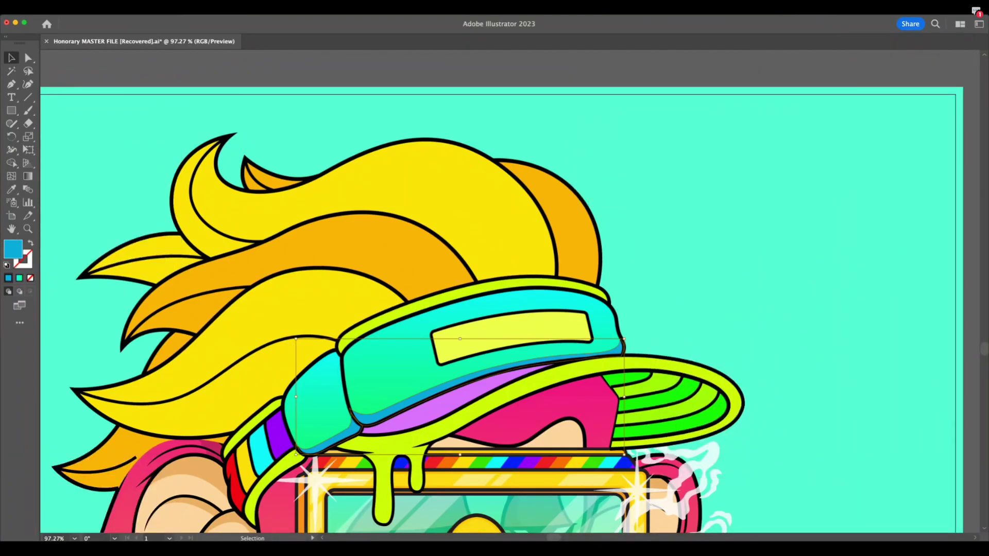
{"action": "key", "text": "Return"}
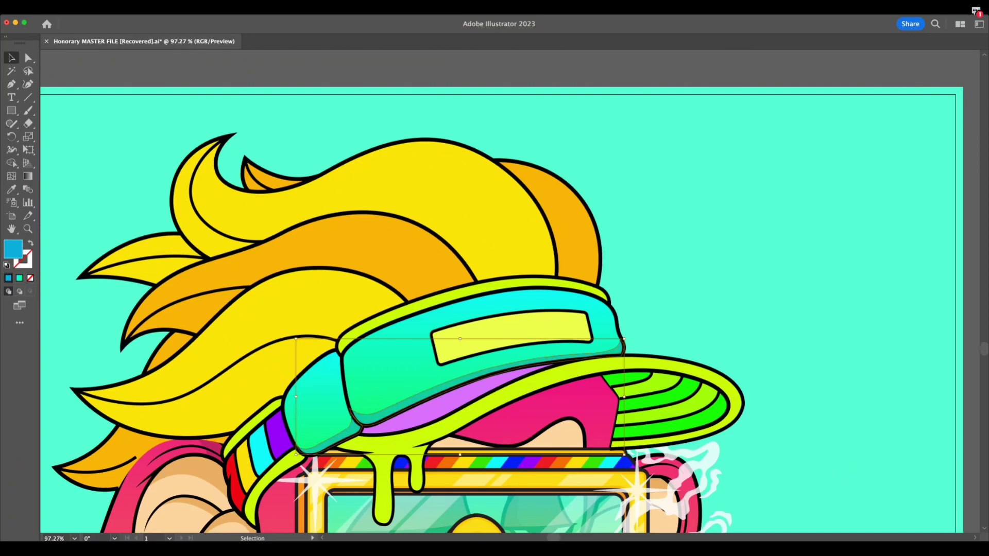
{"action": "key", "text": "ctrl+z"}
{"action": "key", "text": "Tab"}
{"action": "left_click", "coordinate": [168, 104]}
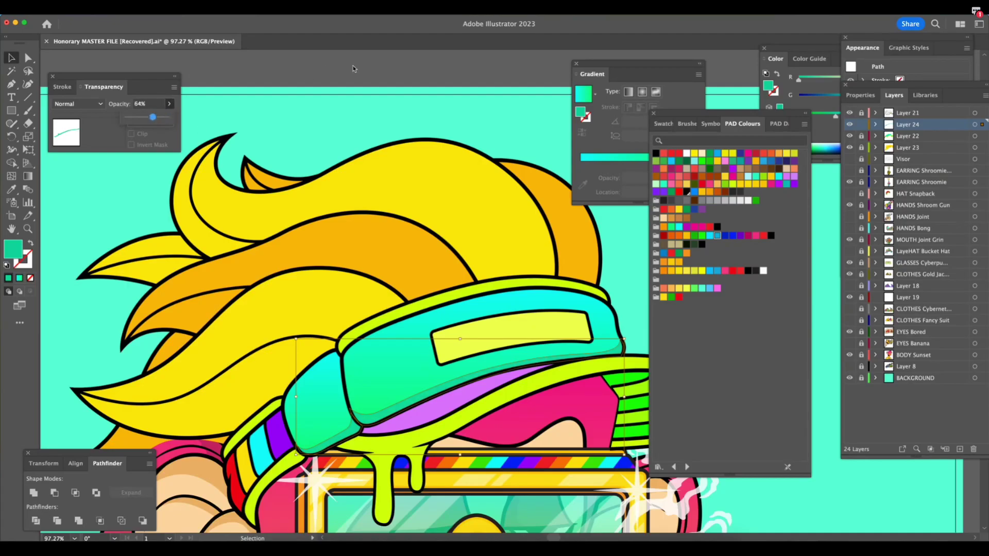
{"action": "left_click", "coordinate": [608, 438]}
Examine the shaded visor against the whole head and in close-up
{"action": "key", "text": "z"}
{"action": "left_click", "coordinate": [524, 468]}
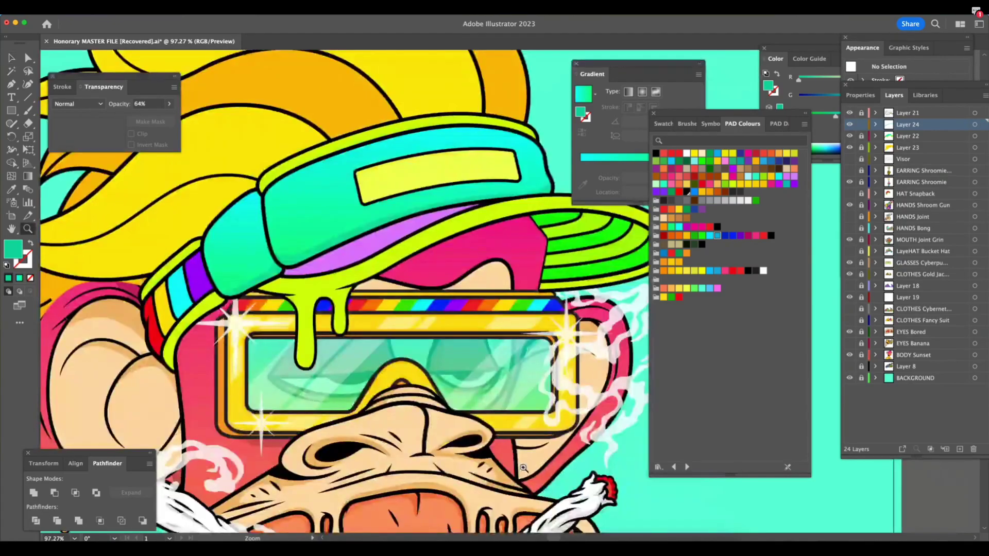
{"action": "scroll", "coordinate": [526, 468], "scroll_direction": "right", "scroll_amount": 3}
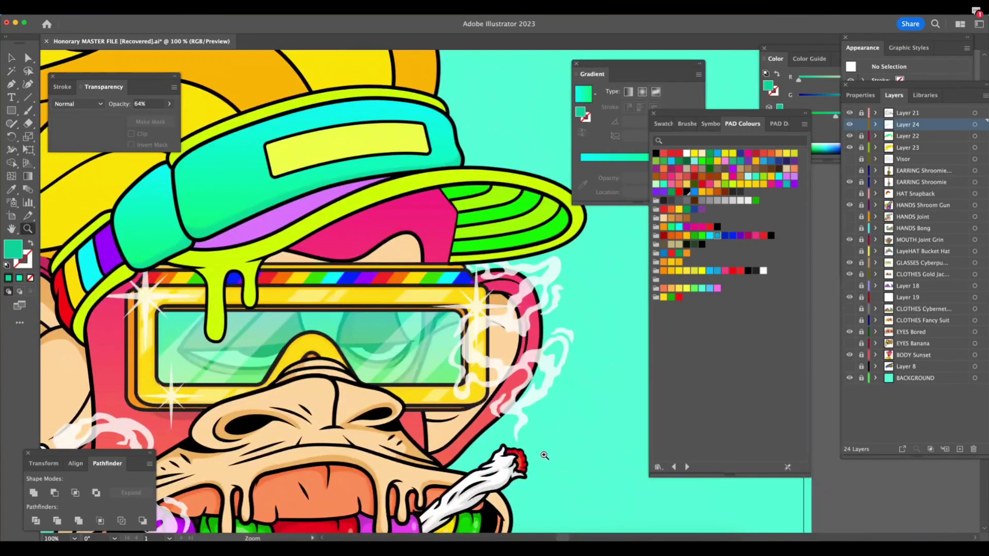
{"action": "left_click_drag", "start_coordinate": [545, 456], "coordinate": [350, 427]}
{"action": "scroll", "coordinate": [349, 427], "scroll_direction": "right", "scroll_amount": 3}
{"action": "scroll", "coordinate": [350, 426], "scroll_direction": "up", "scroll_amount": 2}
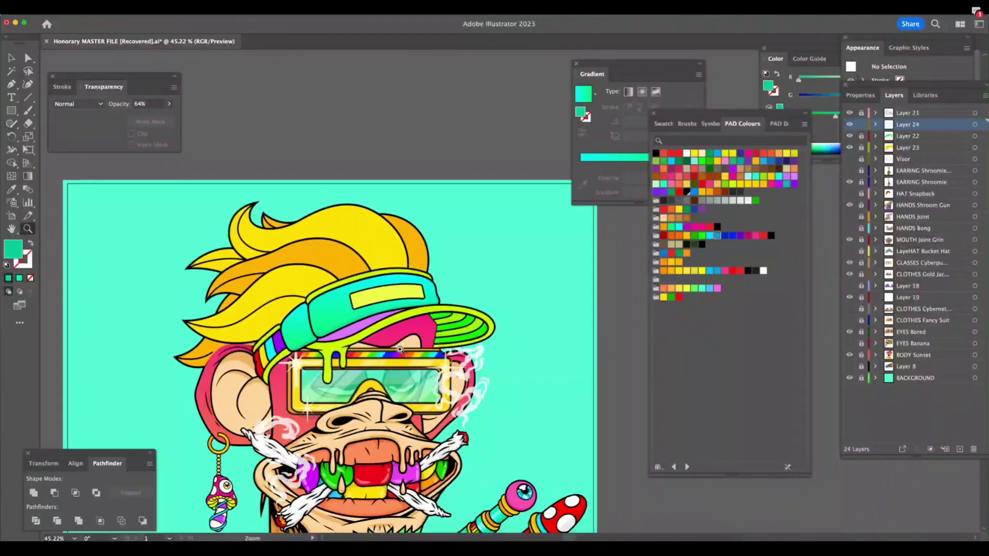
{"action": "scroll", "coordinate": [372, 394], "scroll_direction": "down", "scroll_amount": 1}
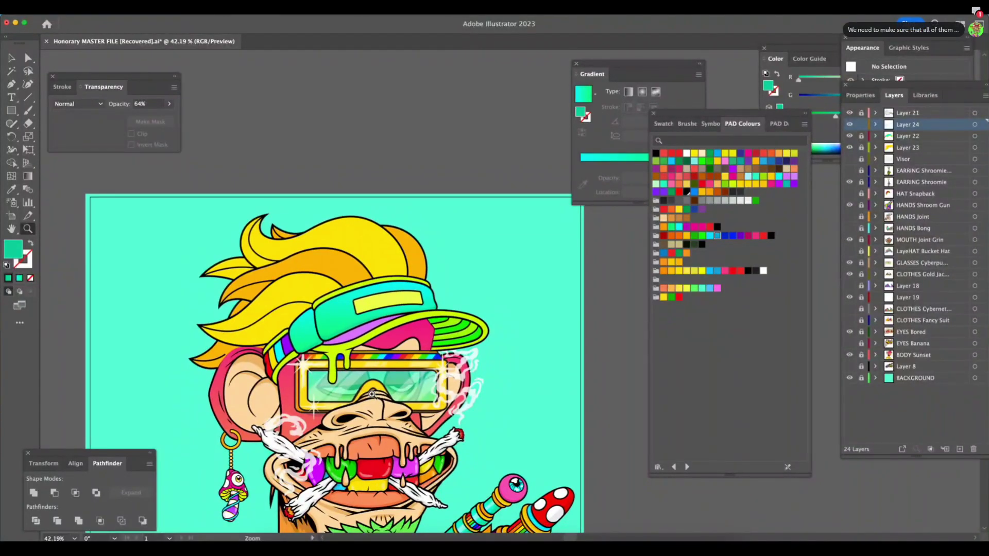
{"action": "scroll", "coordinate": [372, 394], "scroll_direction": "up", "scroll_amount": 4}
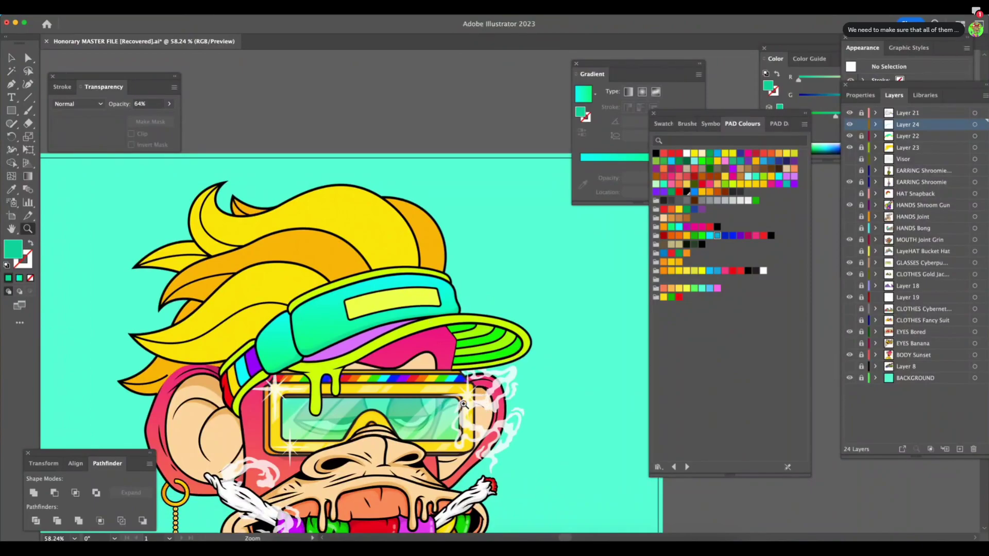
{"action": "scroll", "coordinate": [361, 385], "scroll_direction": "up", "scroll_amount": 6}
{"action": "scroll", "coordinate": [363, 386], "scroll_direction": "up", "scroll_amount": 5}
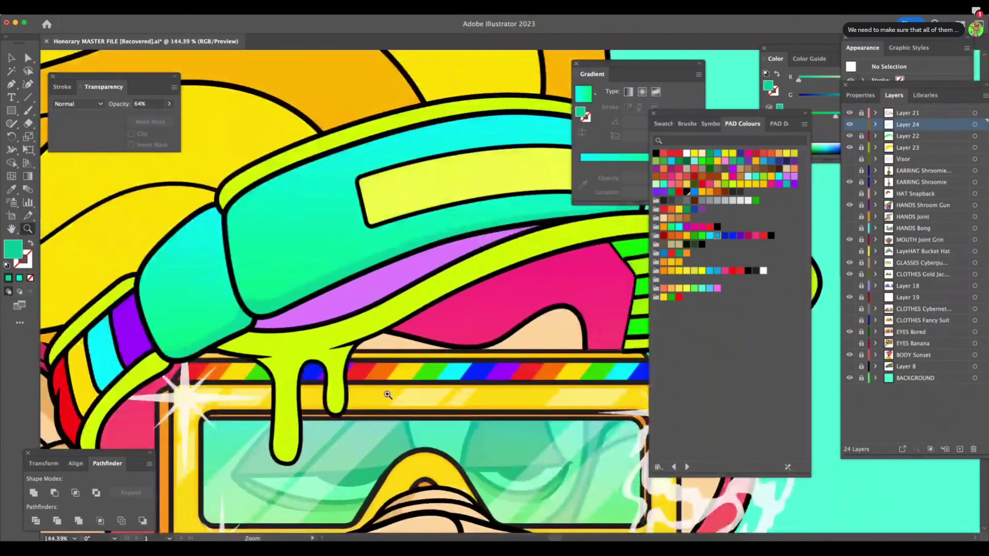
Set the Pen tool to no fill with a purple D76EFF stroke, with Layer 24 as the drawing layer
{"action": "key", "text": "p"}
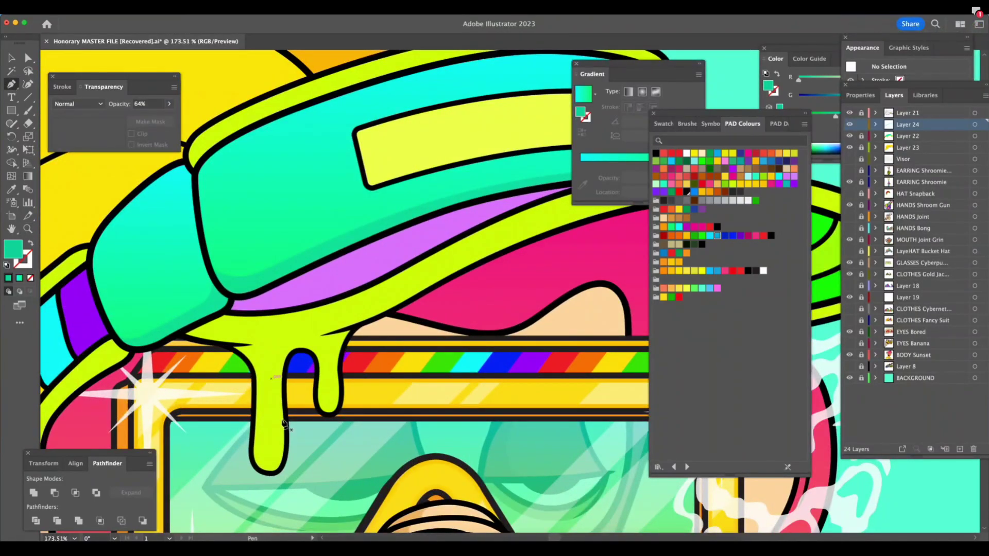
{"action": "left_click", "coordinate": [30, 251]}
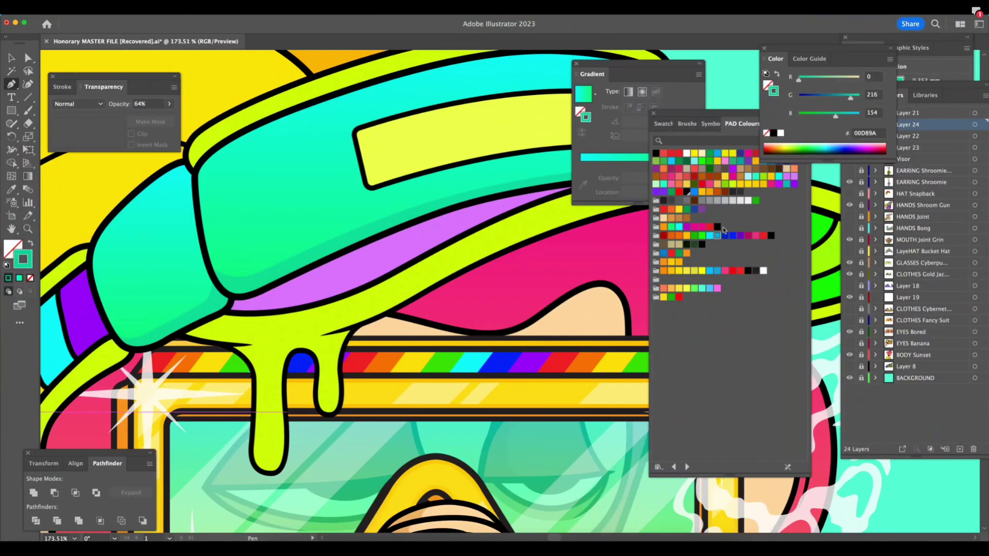
{"action": "left_click", "coordinate": [785, 176]}
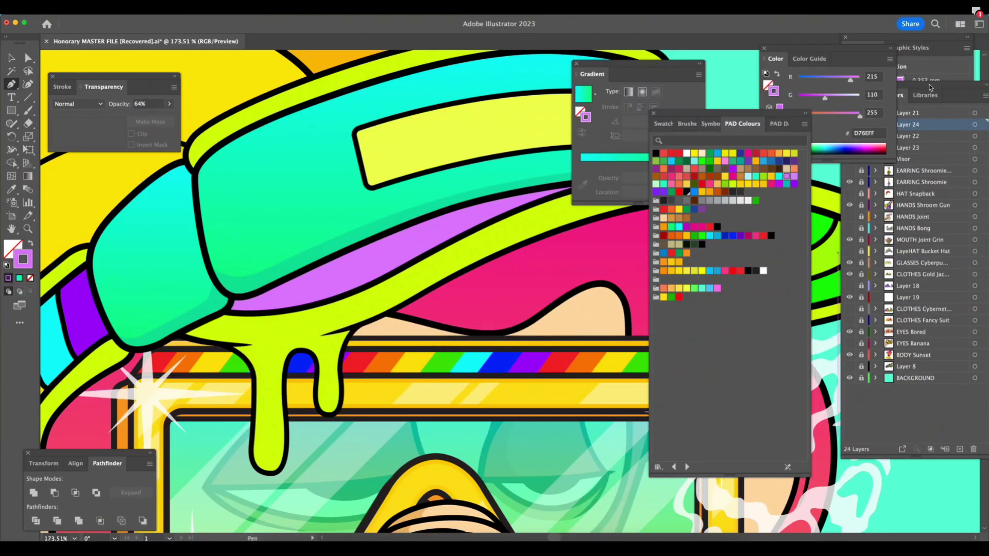
{"action": "left_click", "coordinate": [901, 124]}
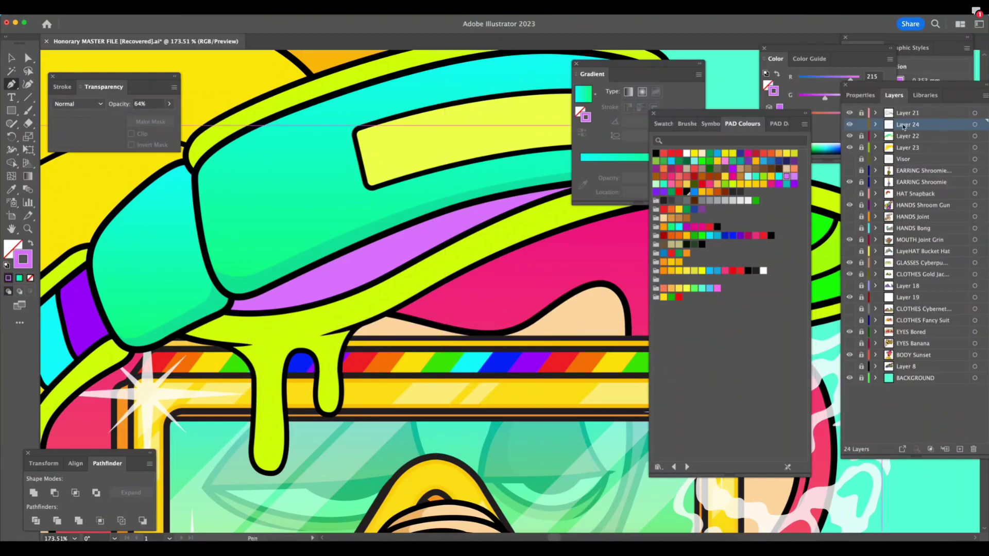
Draw a closed purple shadow outline from under the brim's corner down the outer side of the long drip
{"action": "key", "text": "z"}
{"action": "left_click", "coordinate": [316, 350]}
{"action": "left_click", "coordinate": [317, 350]}
{"action": "key", "text": "p"}
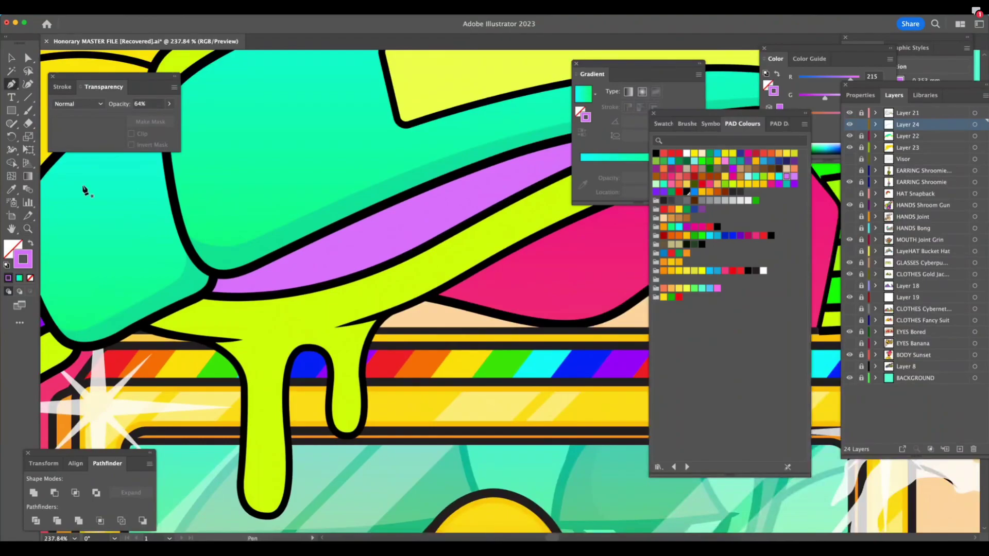
{"action": "left_click_drag", "start_coordinate": [204, 323], "coordinate": [243, 344]}
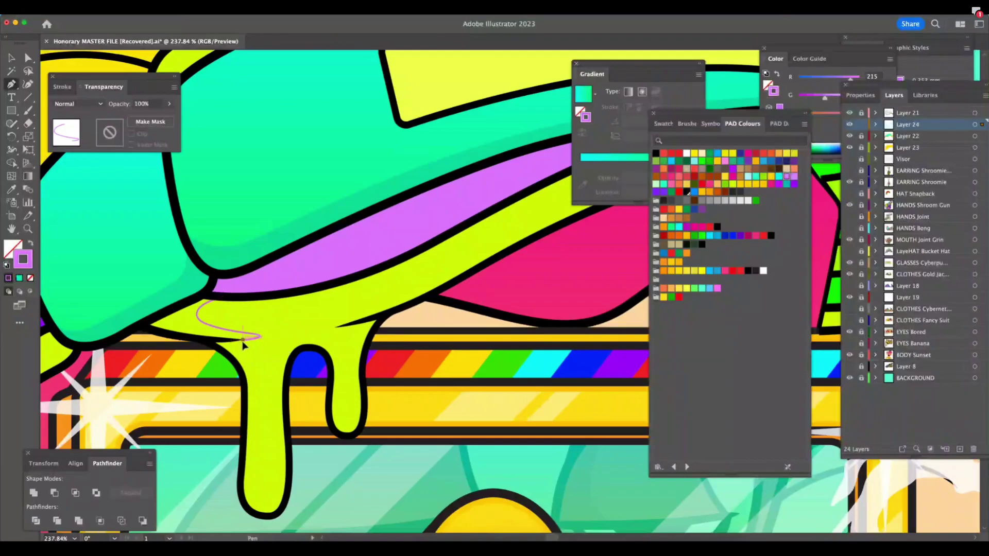
{"action": "left_click", "coordinate": [253, 370]}
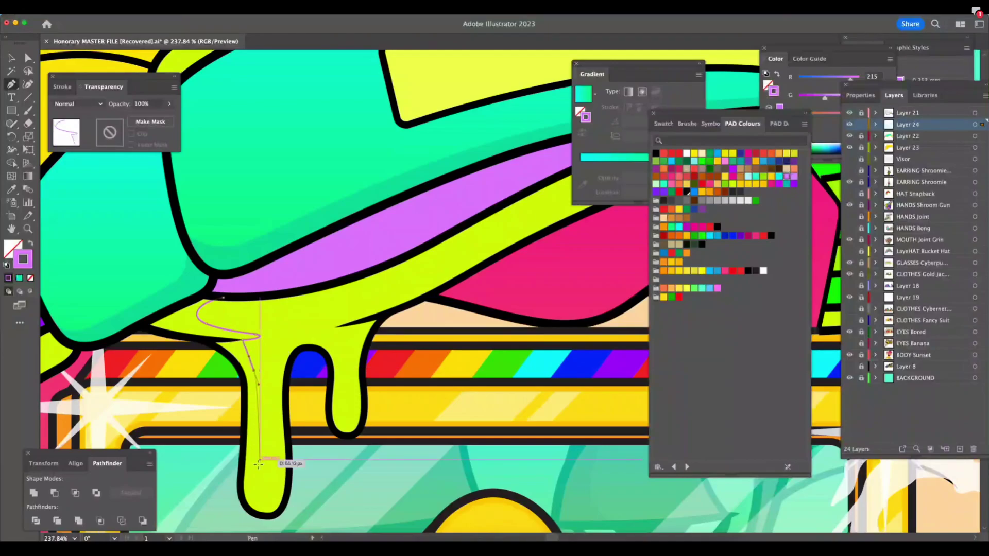
{"action": "left_click_drag", "start_coordinate": [256, 470], "coordinate": [260, 522]}
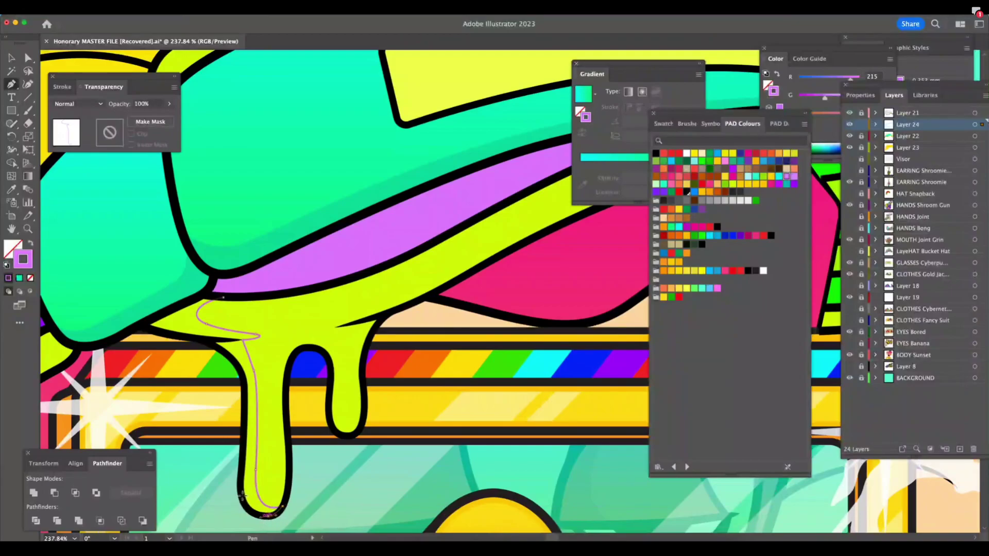
{"action": "left_click_drag", "start_coordinate": [244, 417], "coordinate": [223, 297]}
{"action": "left_click", "coordinate": [141, 324]}
Start a second shadow outline at the short drip's tip, running up inside the drip and around the crease above it
{"action": "scroll", "coordinate": [413, 392], "scroll_direction": "right", "scroll_amount": 3}
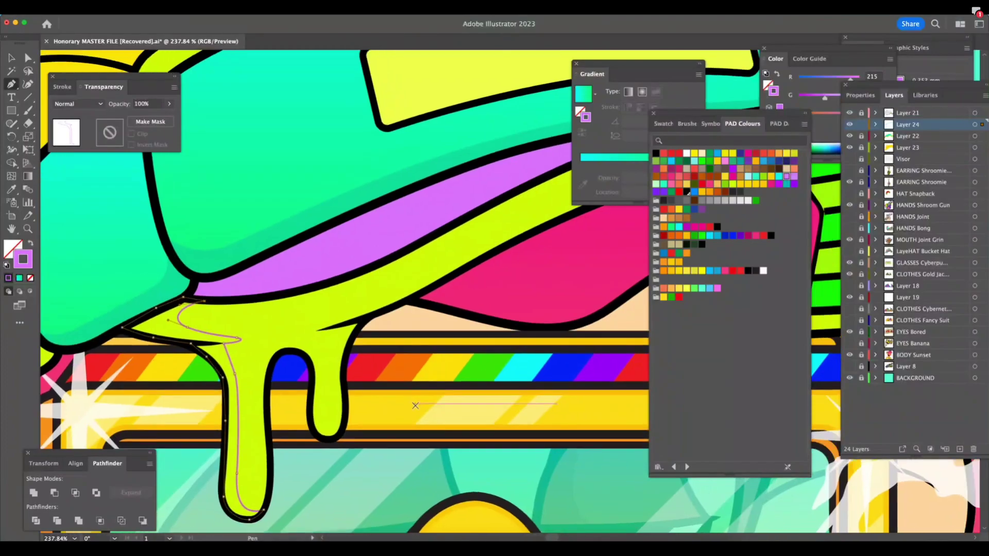
{"action": "key", "text": "z"}
{"action": "left_click_drag", "start_coordinate": [472, 394], "coordinate": [423, 410]}
{"action": "left_click_drag", "start_coordinate": [366, 349], "coordinate": [419, 347]}
{"action": "key", "text": "p"}
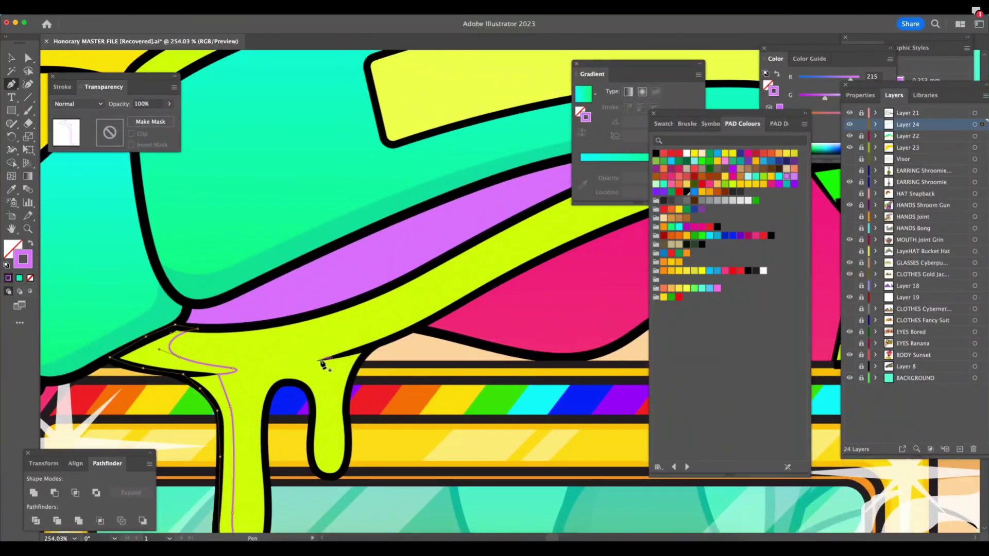
{"action": "left_click", "coordinate": [311, 455]}
{"action": "left_click_drag", "start_coordinate": [330, 458], "coordinate": [341, 458]}
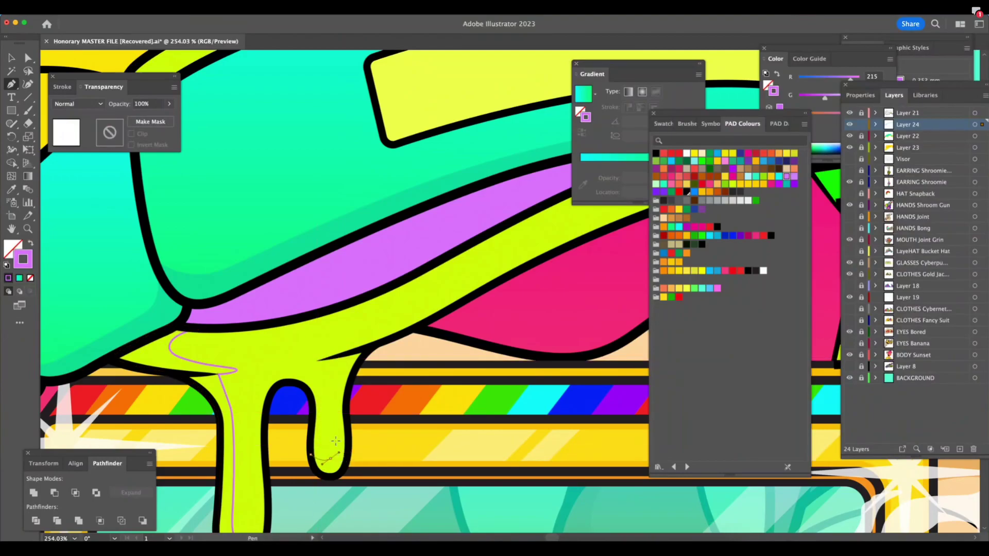
{"action": "left_click", "coordinate": [335, 404]}
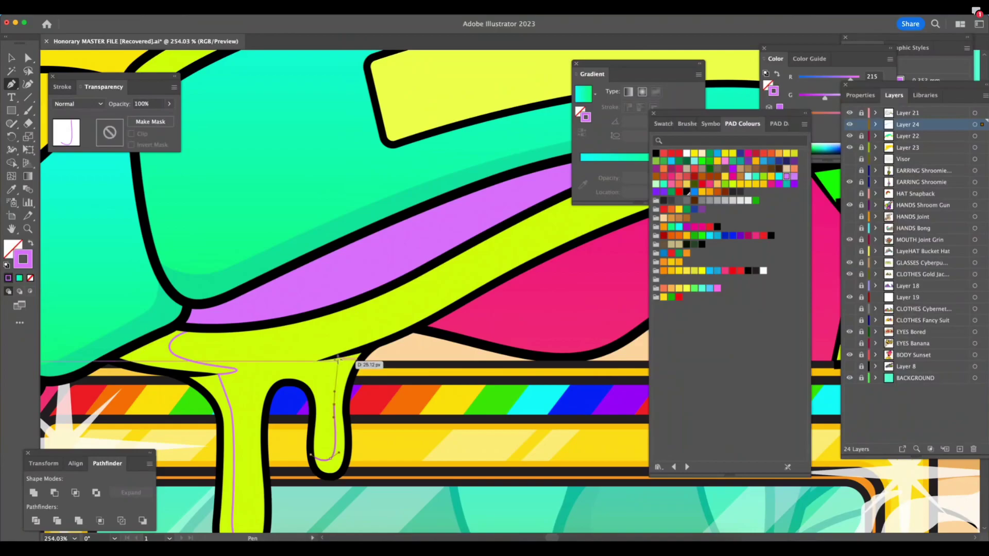
{"action": "left_click_drag", "start_coordinate": [337, 361], "coordinate": [313, 361]}
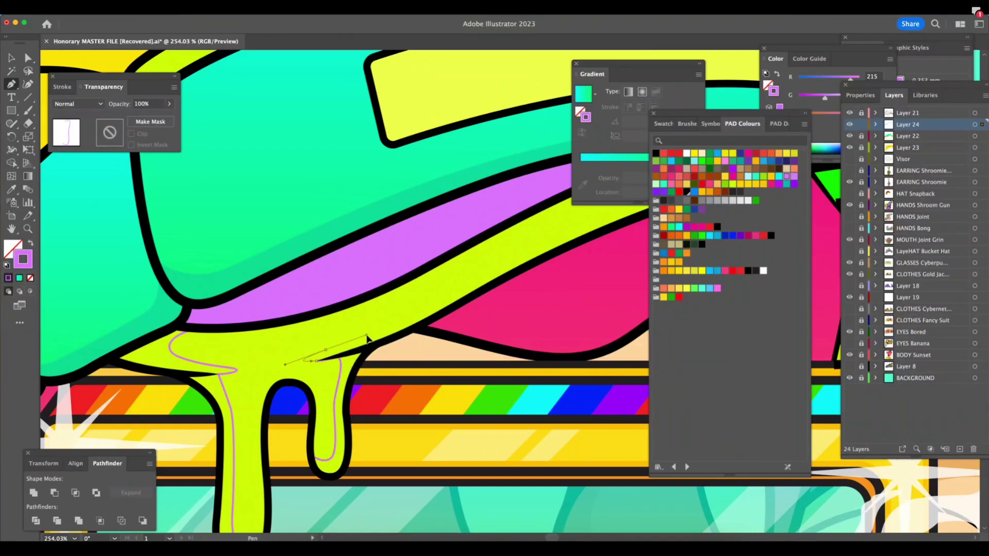
{"action": "left_click_drag", "start_coordinate": [318, 354], "coordinate": [367, 343]}
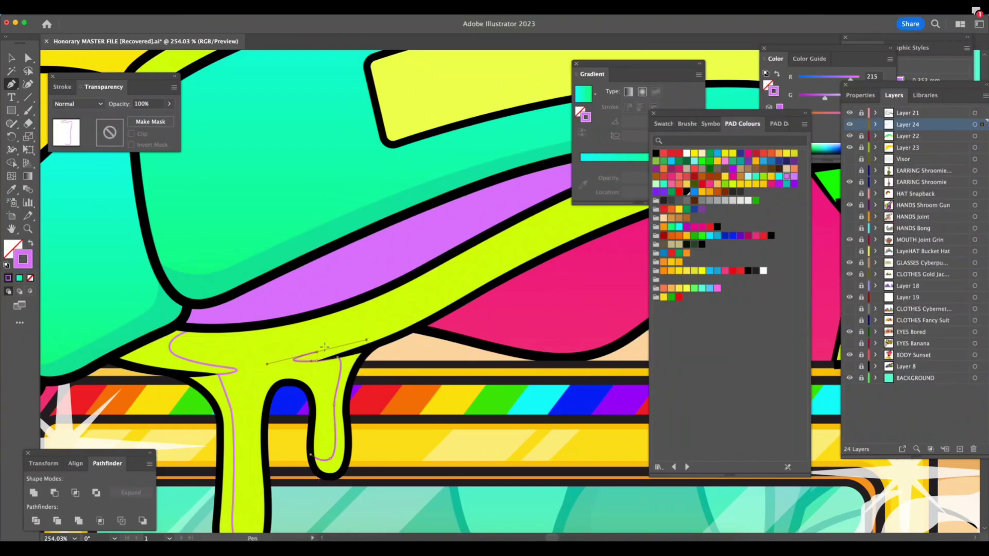
{"action": "key", "text": "super+z"}
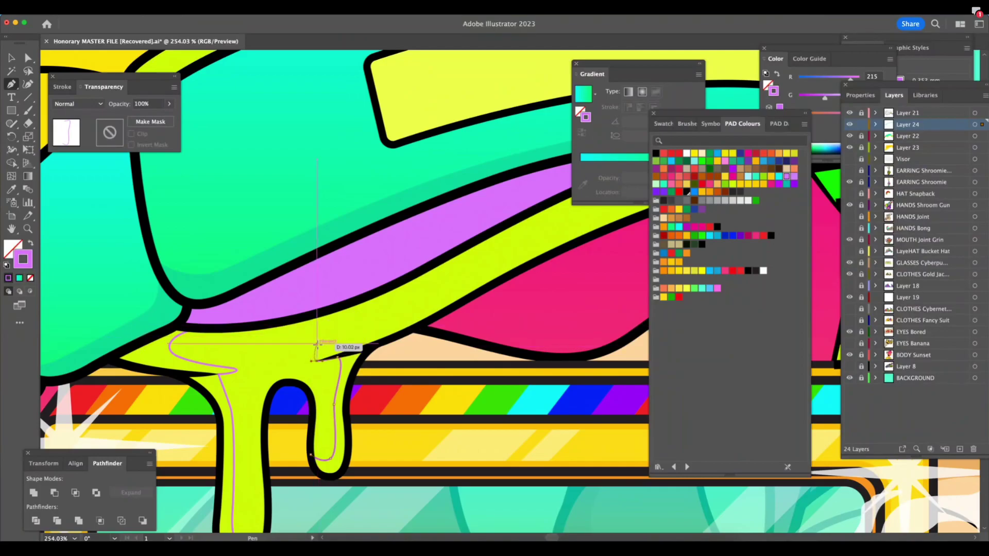
{"action": "left_click_drag", "start_coordinate": [318, 349], "coordinate": [354, 341]}
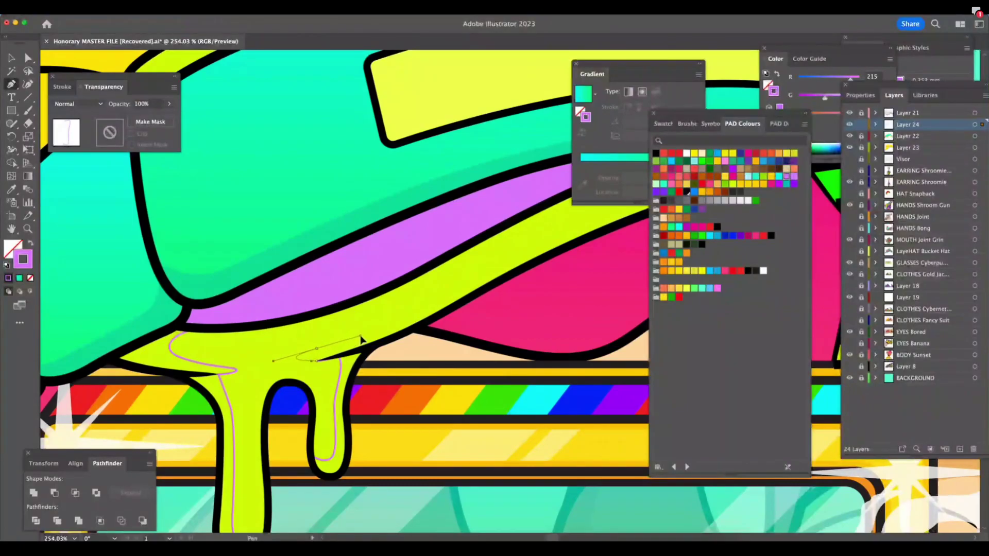
Continue the shadow outline along the middle of the lime brim band and around the brim's far tip
{"action": "left_click_drag", "start_coordinate": [463, 282], "coordinate": [499, 259]}
{"action": "scroll", "coordinate": [497, 265], "scroll_direction": "right", "scroll_amount": 5}
{"action": "scroll", "coordinate": [497, 265], "scroll_direction": "up", "scroll_amount": 2}
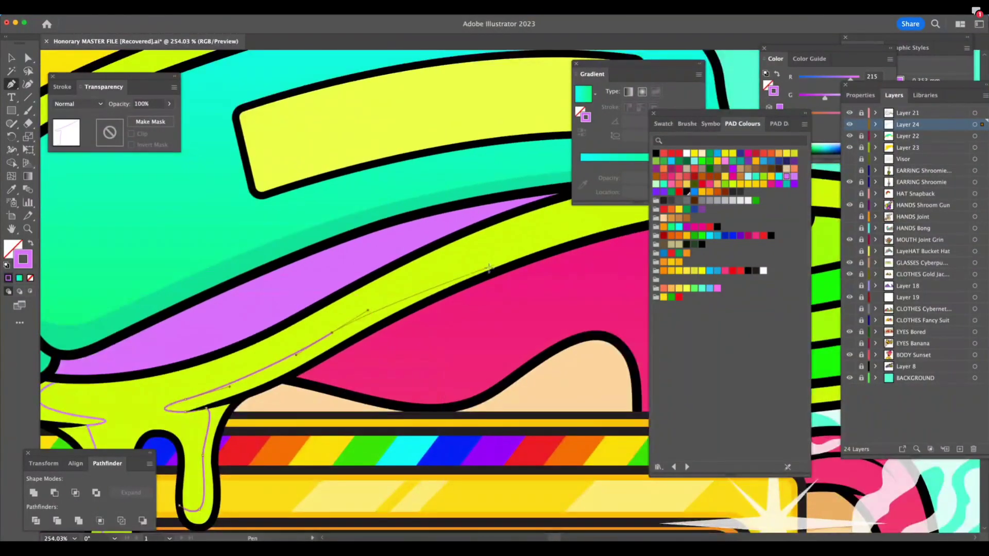
{"action": "scroll", "coordinate": [464, 278], "scroll_direction": "right", "scroll_amount": 1}
{"action": "scroll", "coordinate": [462, 280], "scroll_direction": "up", "scroll_amount": 2}
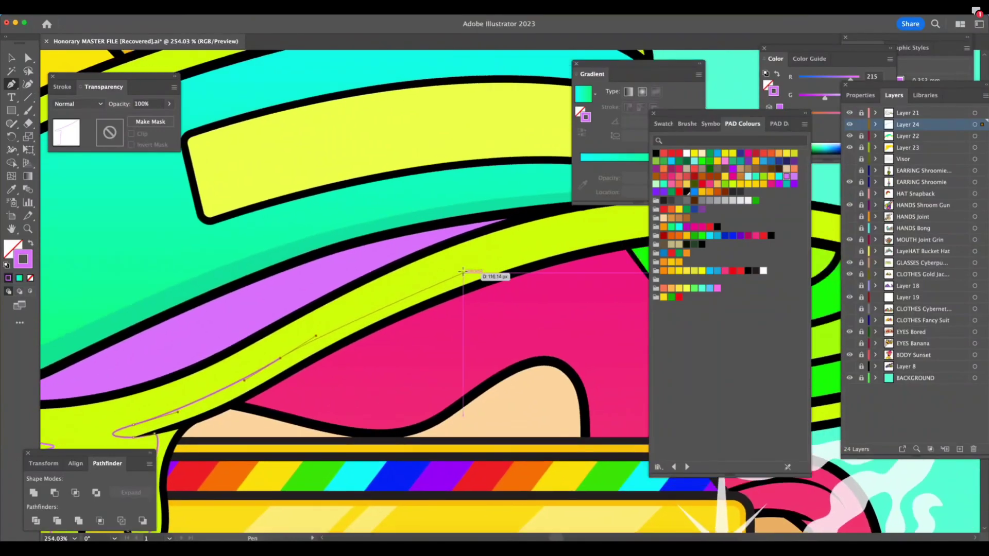
{"action": "scroll", "coordinate": [443, 283], "scroll_direction": "right", "scroll_amount": 3}
{"action": "left_click_drag", "start_coordinate": [400, 297], "coordinate": [448, 278]}
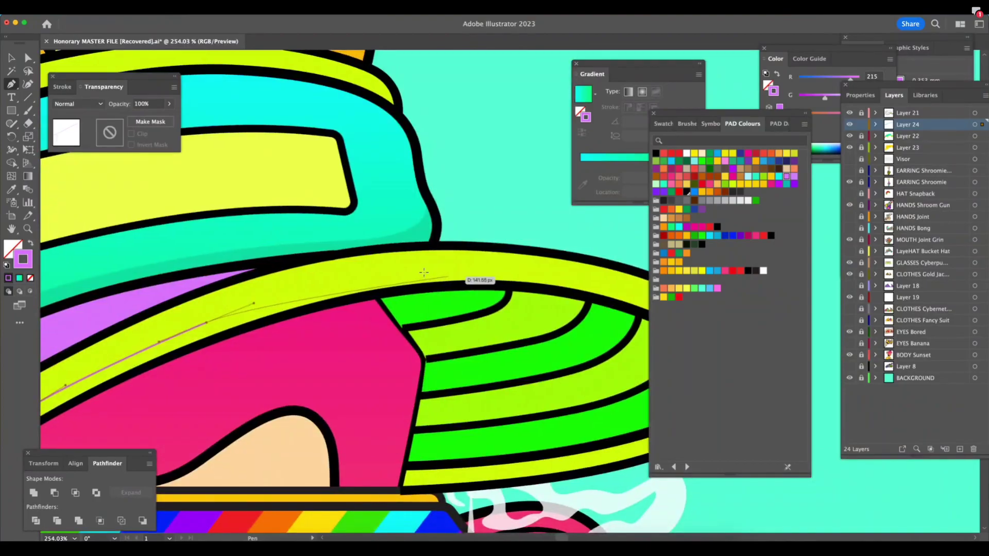
{"action": "left_click_drag", "start_coordinate": [426, 270], "coordinate": [480, 267]}
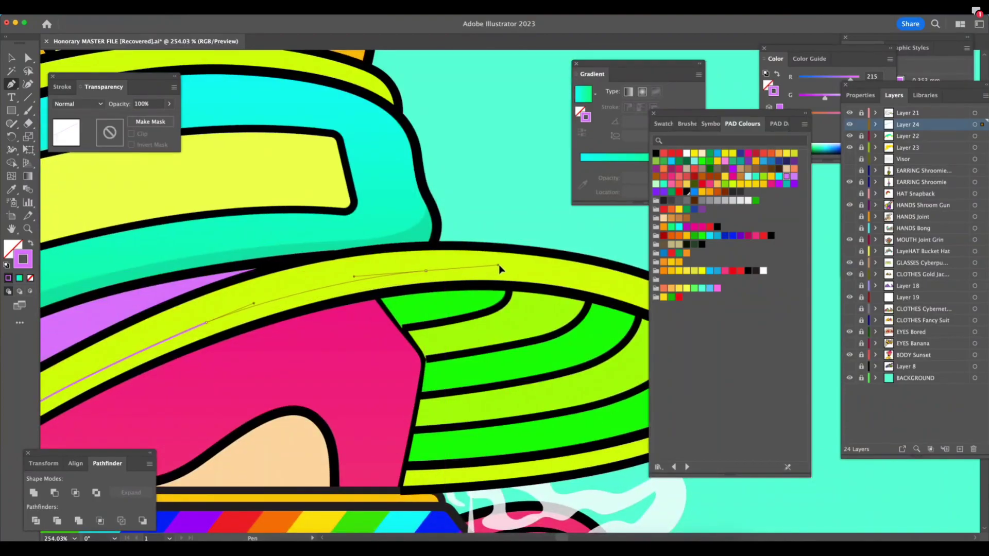
{"action": "scroll", "coordinate": [499, 266], "scroll_direction": "right", "scroll_amount": 10}
{"action": "scroll", "coordinate": [499, 265], "scroll_direction": "down", "scroll_amount": 2}
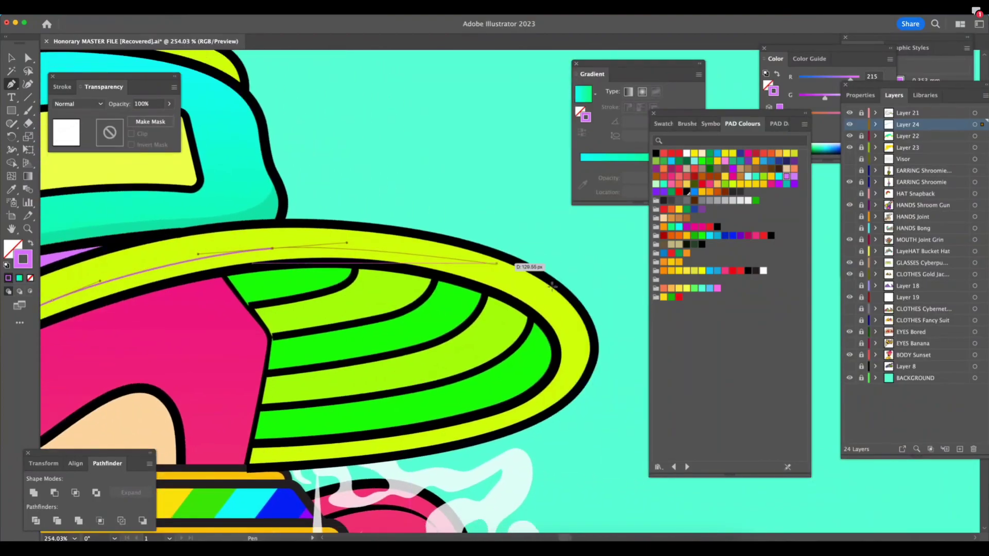
{"action": "left_click_drag", "start_coordinate": [478, 270], "coordinate": [533, 296]}
{"action": "mouse_move", "coordinate": [549, 345]}
{"action": "left_mouse_down"}
{"action": "mouse_move", "coordinate": [551, 373]}
{"action": "mouse_move", "coordinate": [536, 342]}
{"action": "left_mouse_up"}
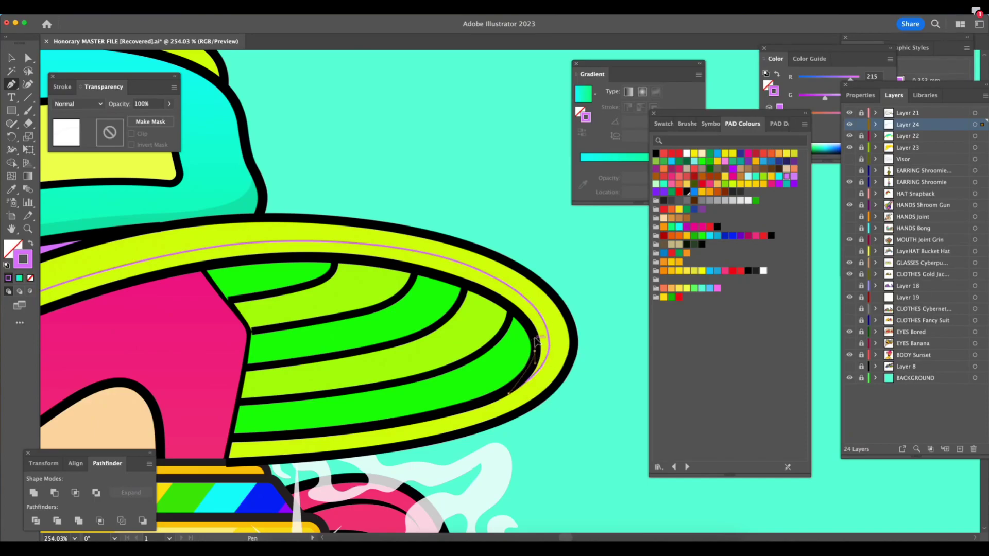
Trace the shadow outline back from the brim's tip along the inner black edge, above the green stripes and pink area
{"action": "left_click_drag", "start_coordinate": [515, 311], "coordinate": [500, 303]}
{"action": "left_click_drag", "start_coordinate": [440, 276], "coordinate": [431, 272]}
{"action": "scroll", "coordinate": [448, 275], "scroll_direction": "left", "scroll_amount": 5}
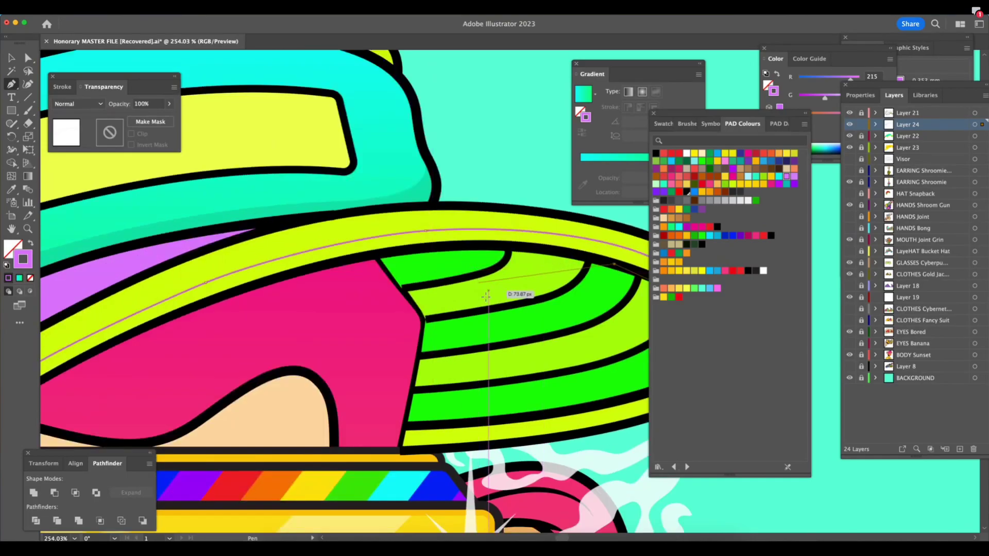
{"action": "scroll", "coordinate": [477, 314], "scroll_direction": "left", "scroll_amount": 3}
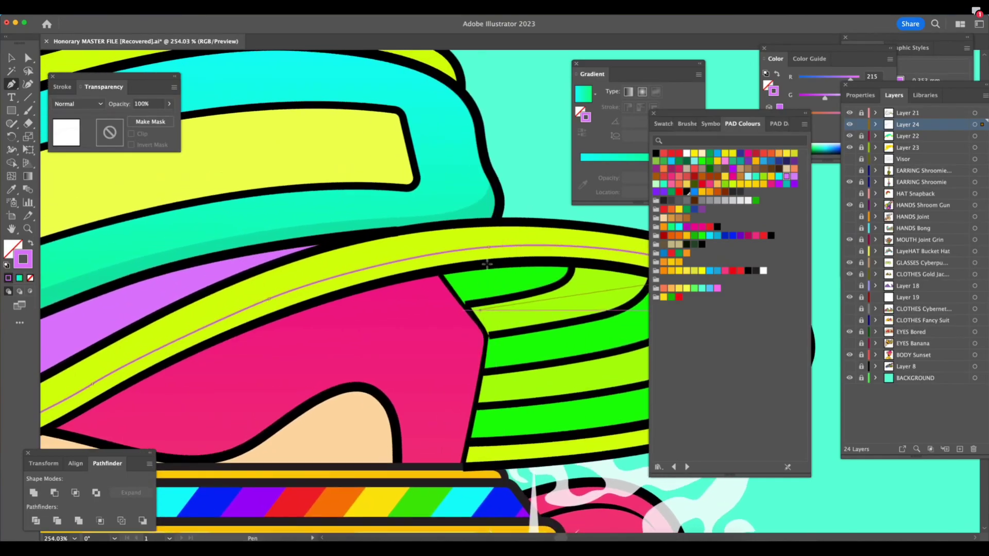
{"action": "left_click_drag", "start_coordinate": [678, 114], "coordinate": [789, 115]}
{"action": "left_click_drag", "start_coordinate": [499, 266], "coordinate": [436, 281]}
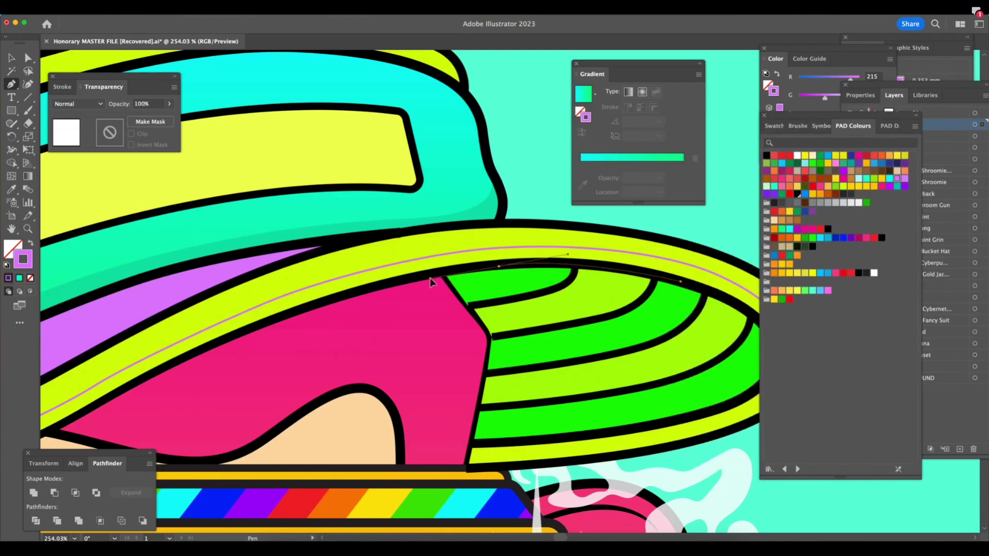
{"action": "left_click_drag", "start_coordinate": [318, 305], "coordinate": [275, 323]}
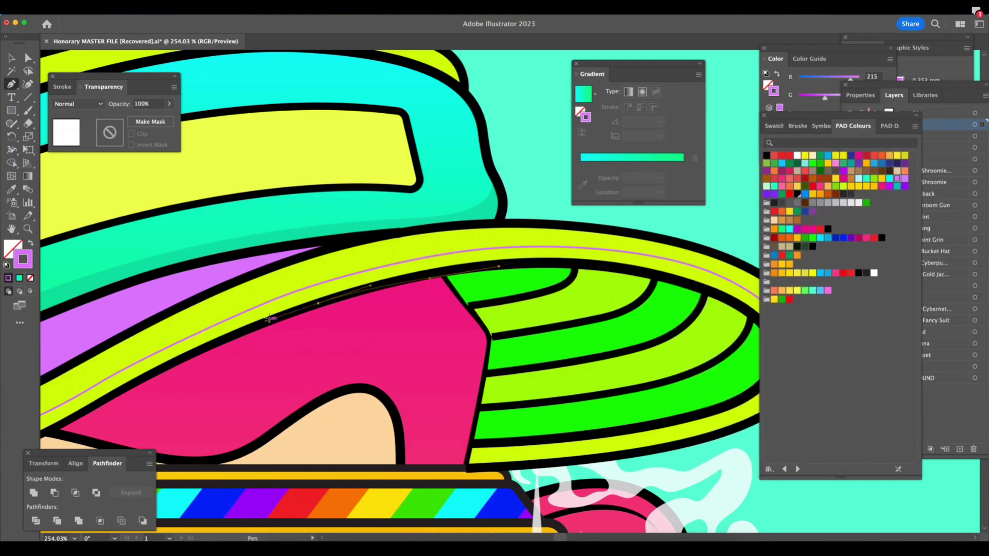
Follow the brim's inner edge back to the short drip and down its side, closing the shadow outline at the tip
{"action": "scroll", "coordinate": [269, 318], "scroll_direction": "left", "scroll_amount": 8}
{"action": "scroll", "coordinate": [269, 319], "scroll_direction": "down", "scroll_amount": 2}
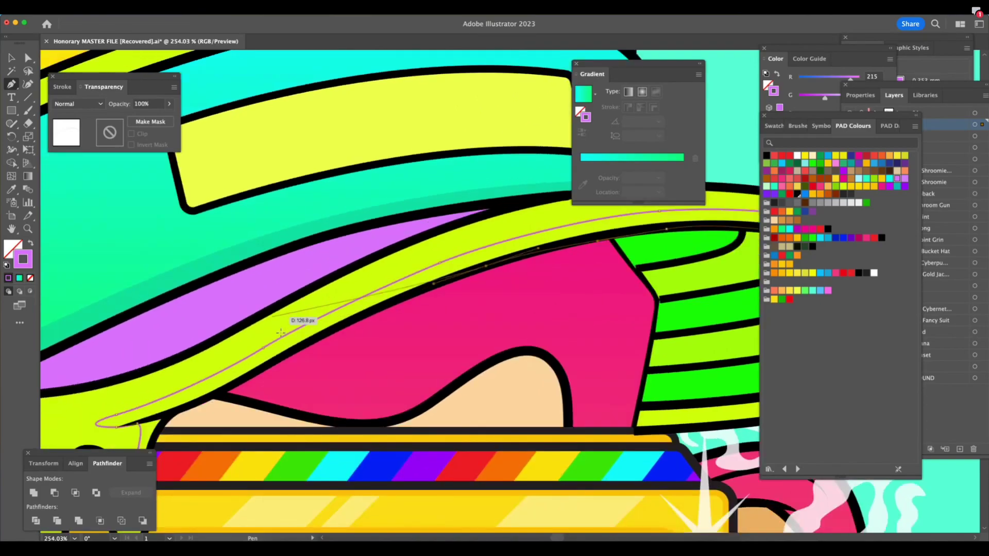
{"action": "scroll", "coordinate": [280, 335], "scroll_direction": "left", "scroll_amount": 4}
{"action": "scroll", "coordinate": [281, 335], "scroll_direction": "down", "scroll_amount": 1}
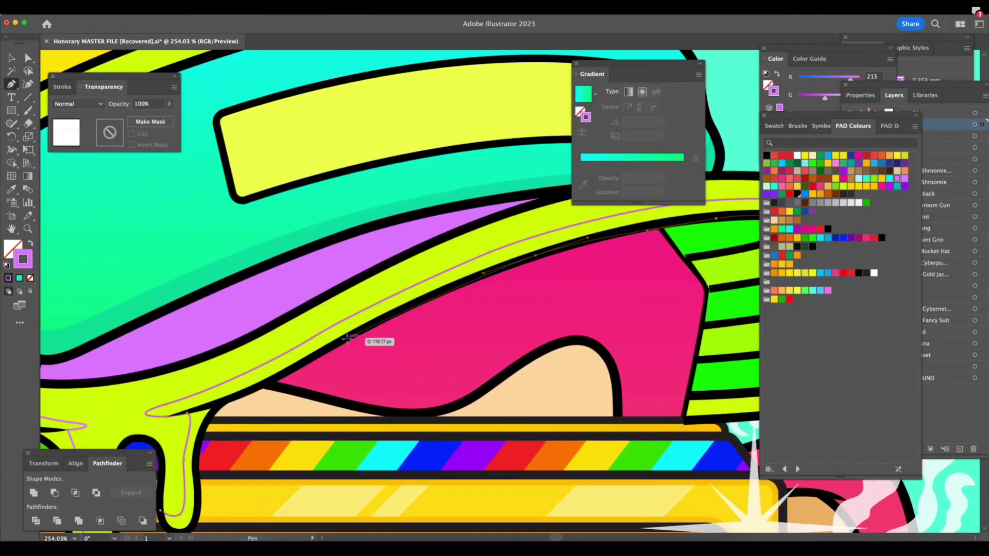
{"action": "left_click_drag", "start_coordinate": [266, 381], "coordinate": [253, 393]}
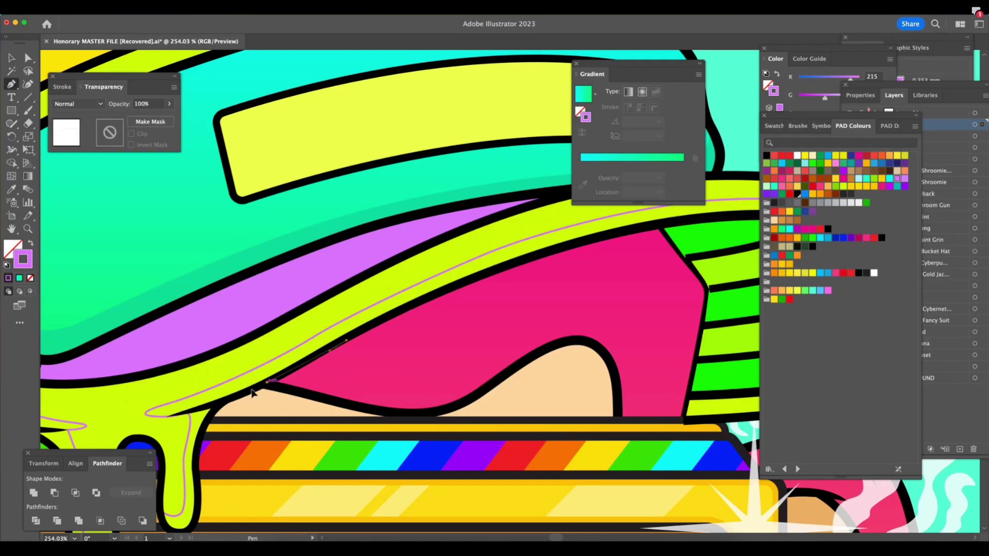
{"action": "left_click", "coordinate": [223, 402]}
{"action": "left_click", "coordinate": [209, 418]}
{"action": "scroll", "coordinate": [202, 439], "scroll_direction": "down", "scroll_amount": 2}
{"action": "scroll", "coordinate": [203, 439], "scroll_direction": "left", "scroll_amount": 1}
{"action": "left_click_drag", "start_coordinate": [209, 439], "coordinate": [265, 399]}
{"action": "left_click_drag", "start_coordinate": [252, 445], "coordinate": [227, 424]}
Reshape the inner curve of the shadow outline halfway down the short drip
{"action": "key", "text": "a"}
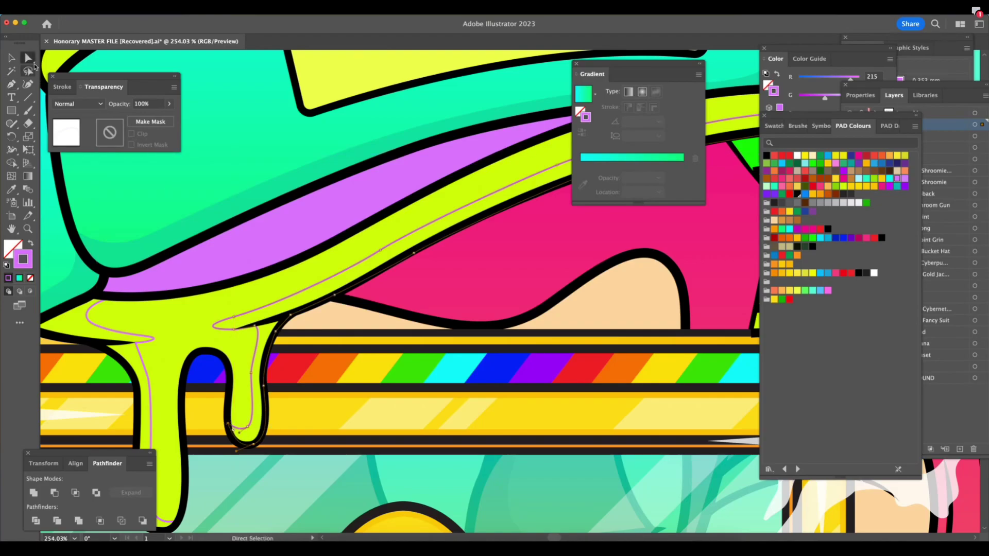
{"action": "scroll", "coordinate": [232, 399], "scroll_direction": "up", "scroll_amount": 2}
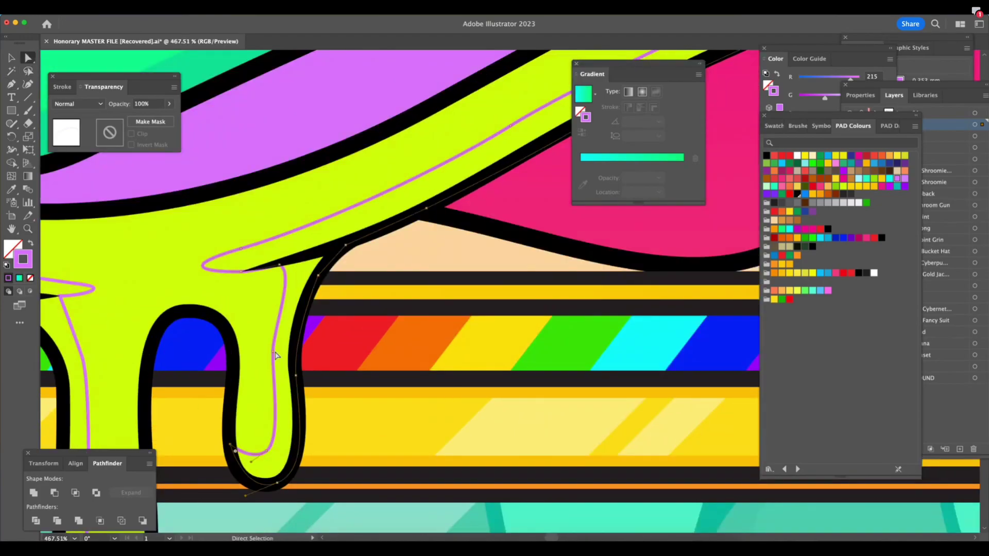
{"action": "left_click", "coordinate": [276, 320]}
{"action": "left_click_drag", "start_coordinate": [277, 332], "coordinate": [276, 318]}
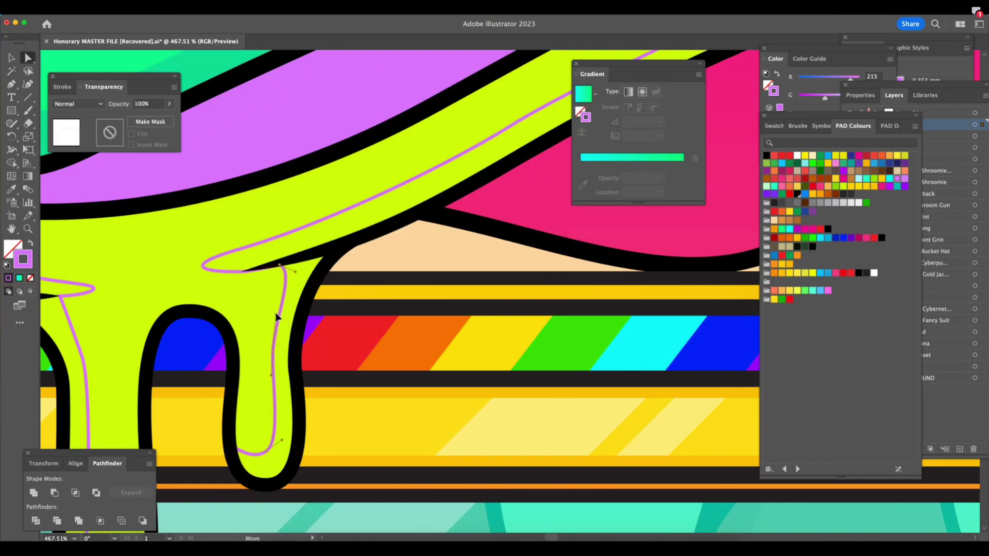
Nudge the shadow outline's anchor point in the middle of the brim band to smooth the curve
{"action": "key", "text": "z"}
{"action": "left_click_drag", "start_coordinate": [528, 395], "coordinate": [361, 452]}
{"action": "scroll", "coordinate": [572, 419], "scroll_direction": "down", "scroll_amount": 3}
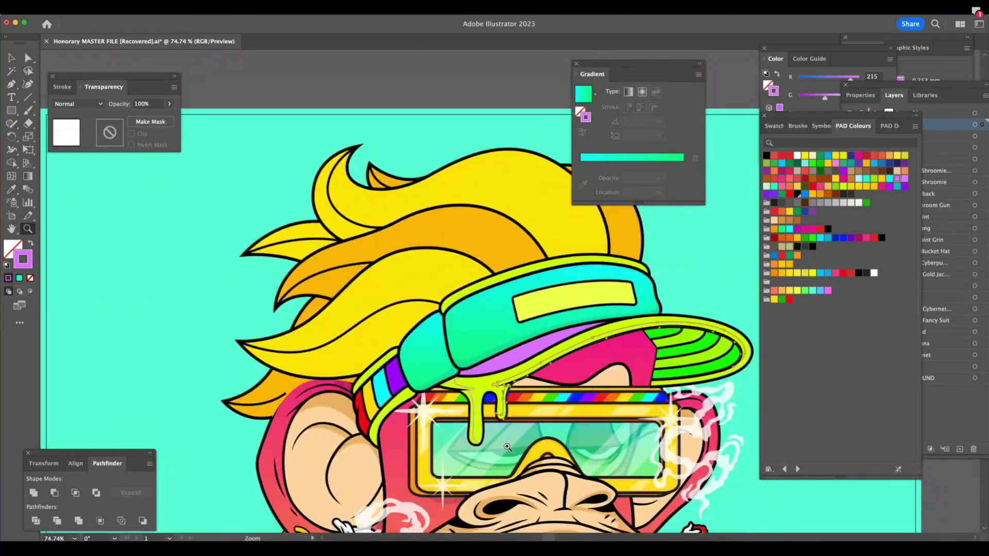
{"action": "scroll", "coordinate": [554, 300], "scroll_direction": "up", "scroll_amount": 8}
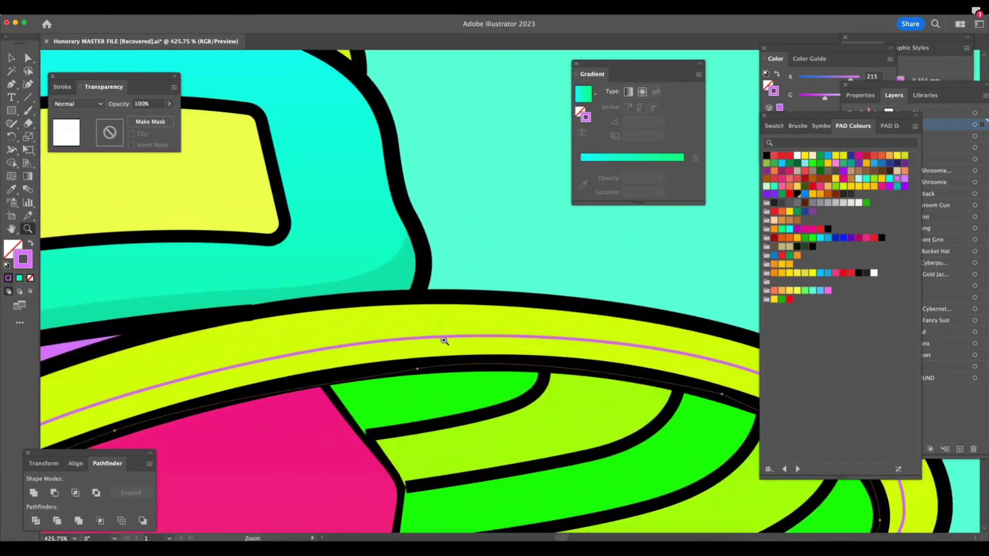
{"action": "key", "text": "a"}
{"action": "left_click_drag", "start_coordinate": [406, 341], "coordinate": [413, 339]}
{"action": "key", "text": "z"}
{"action": "scroll", "coordinate": [538, 457], "scroll_direction": "down", "scroll_amount": 7}
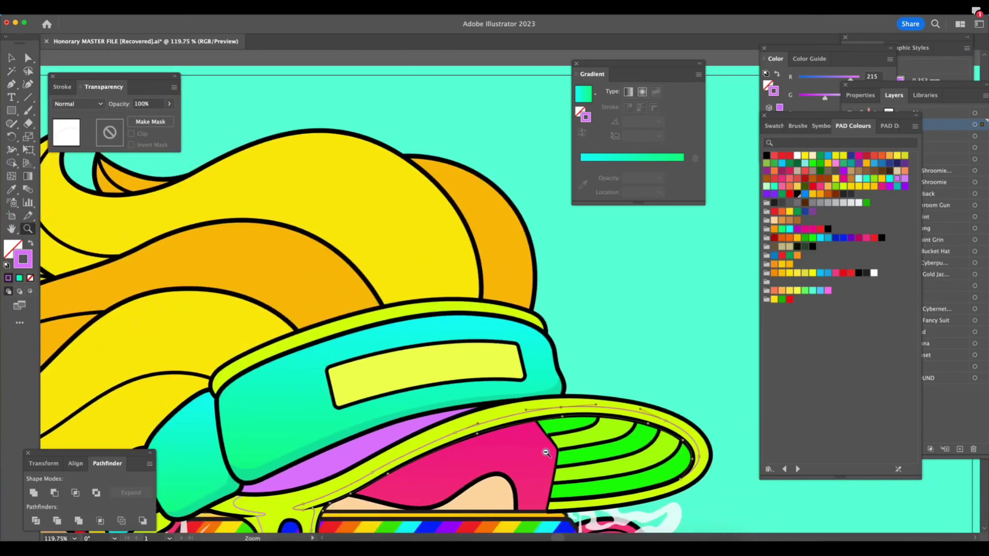
Lengthen the direction handle of the shadow outline's inner-edge anchor above the green stripes near the brim's tip
{"action": "scroll", "coordinate": [556, 453], "scroll_direction": "right", "scroll_amount": 5}
{"action": "scroll", "coordinate": [556, 454], "scroll_direction": "down", "scroll_amount": 2}
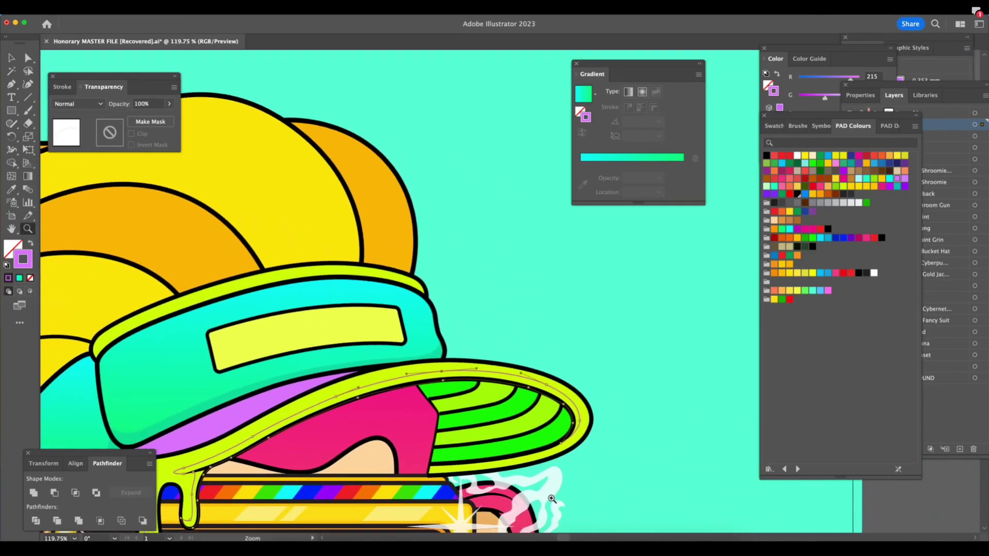
{"action": "scroll", "coordinate": [669, 430], "scroll_direction": "up", "scroll_amount": 8}
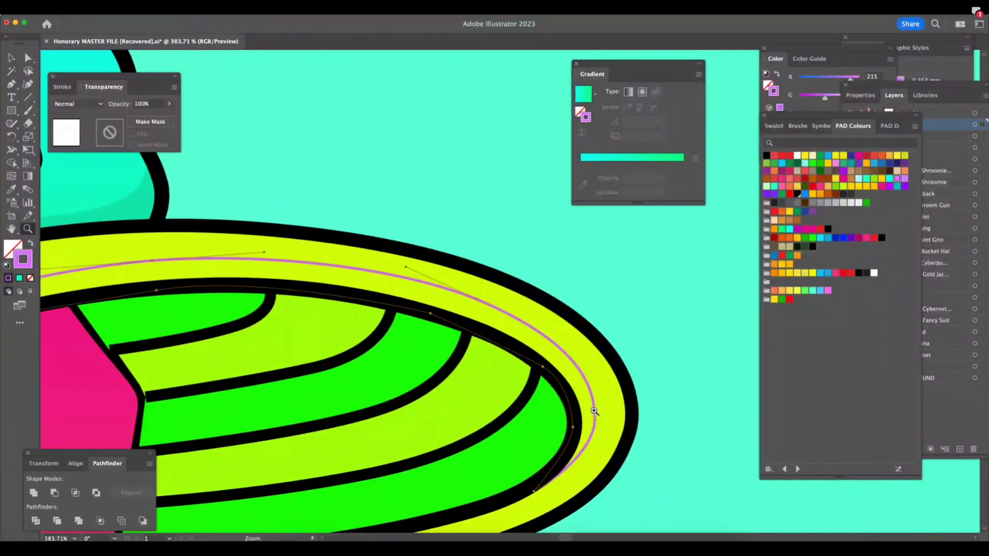
{"action": "scroll", "coordinate": [690, 448], "scroll_direction": "down", "scroll_amount": 8}
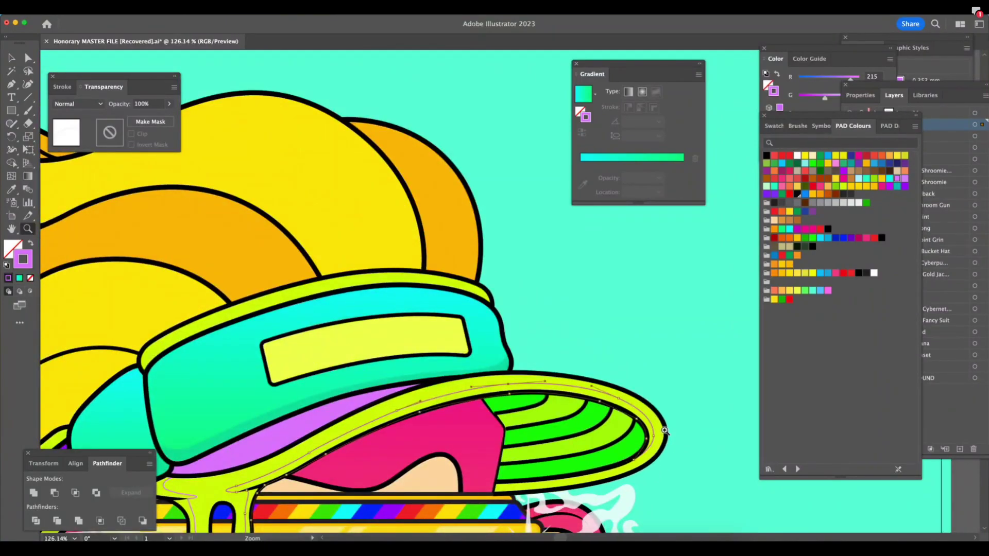
{"action": "scroll", "coordinate": [664, 430], "scroll_direction": "up", "scroll_amount": 3}
{"action": "scroll", "coordinate": [664, 430], "scroll_direction": "up", "scroll_amount": 5}
{"action": "key", "text": "a"}
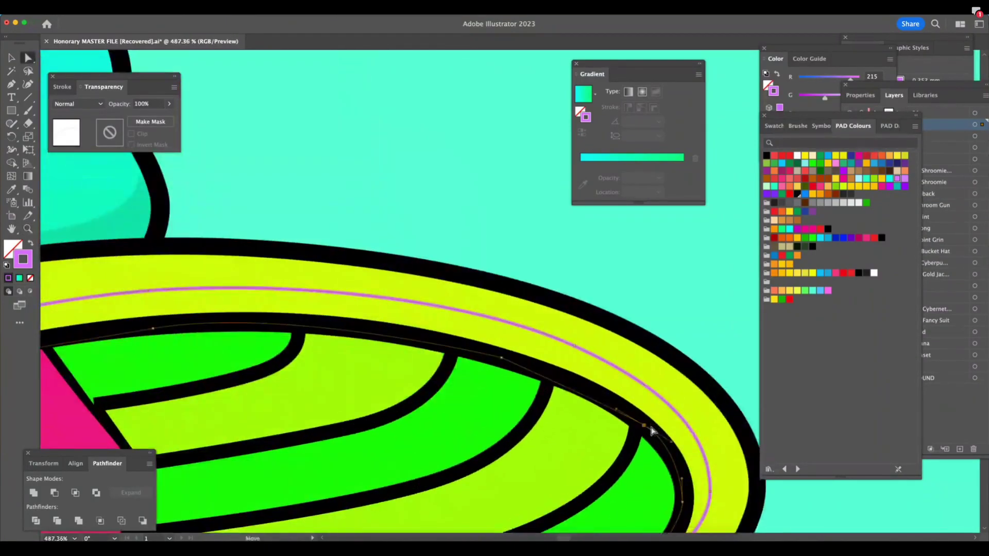
{"action": "left_click", "coordinate": [625, 413]}
{"action": "mouse_move", "coordinate": [616, 409]}
{"action": "left_mouse_down"}
{"action": "mouse_move", "coordinate": [610, 397]}
{"action": "mouse_move", "coordinate": [611, 407]}
{"action": "left_mouse_up"}
{"action": "key", "text": "z"}
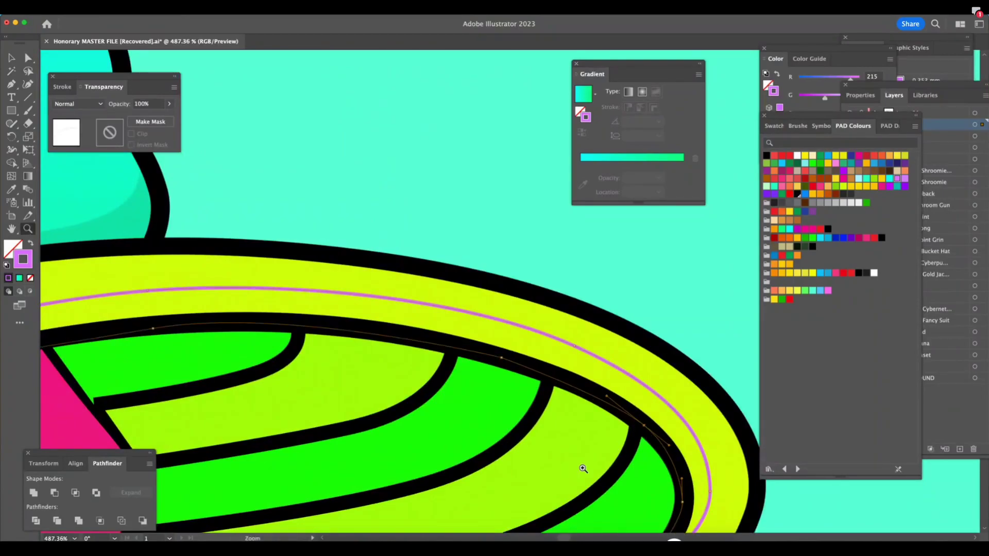
Adjust the curve handle of the shadow outline around the tip of the short drip
{"action": "scroll", "coordinate": [567, 467], "scroll_direction": "down", "scroll_amount": 5}
{"action": "scroll", "coordinate": [574, 462], "scroll_direction": "down", "scroll_amount": 4}
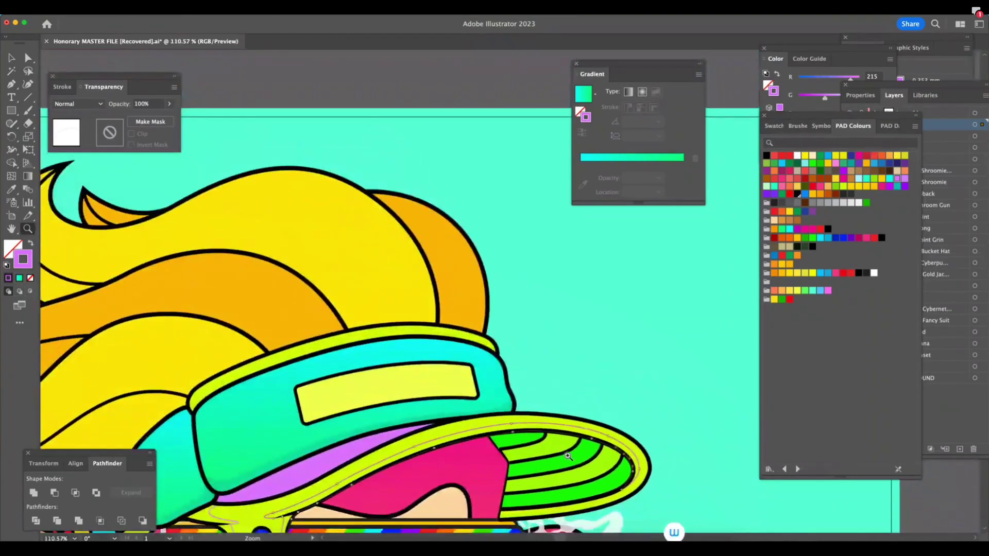
{"action": "scroll", "coordinate": [569, 461], "scroll_direction": "down", "scroll_amount": 3}
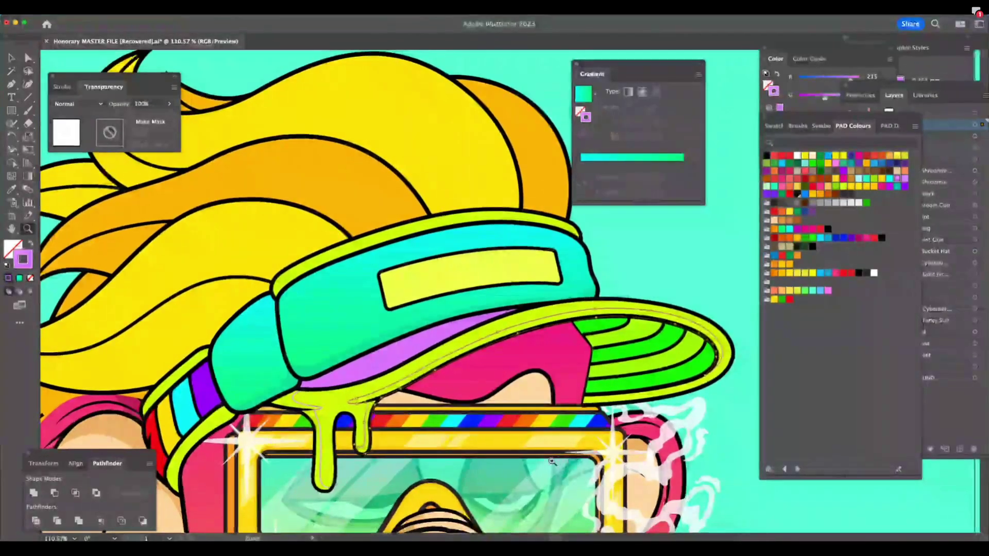
{"action": "scroll", "coordinate": [521, 414], "scroll_direction": "up", "scroll_amount": 4}
{"action": "scroll", "coordinate": [366, 443], "scroll_direction": "up", "scroll_amount": 3}
{"action": "key", "text": "a"}
{"action": "left_click", "coordinate": [368, 433]}
{"action": "left_click_drag", "start_coordinate": [383, 487], "coordinate": [376, 489]}
{"action": "left_click", "coordinate": [405, 444]}
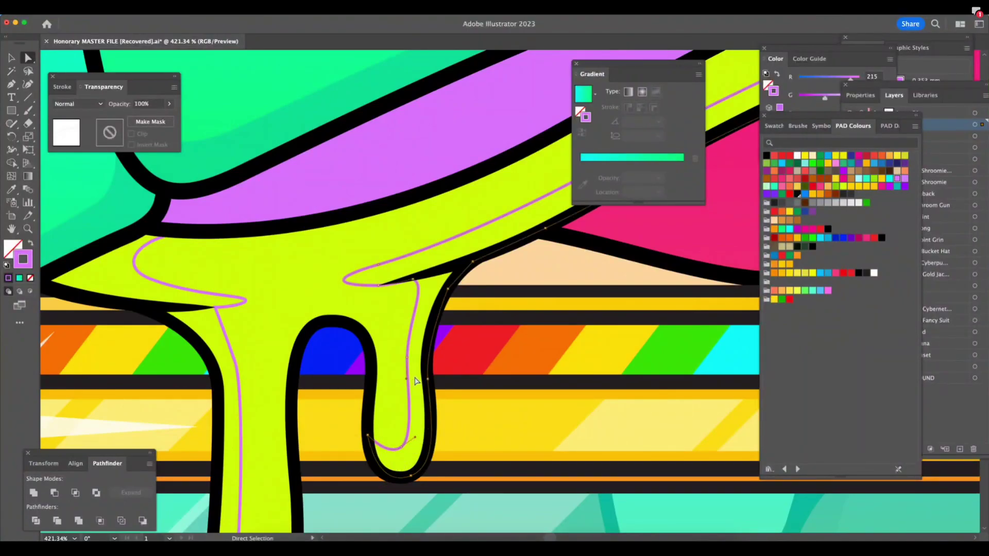
{"action": "key", "text": "z"}
{"action": "scroll", "coordinate": [597, 397], "scroll_direction": "down", "scroll_amount": 10}
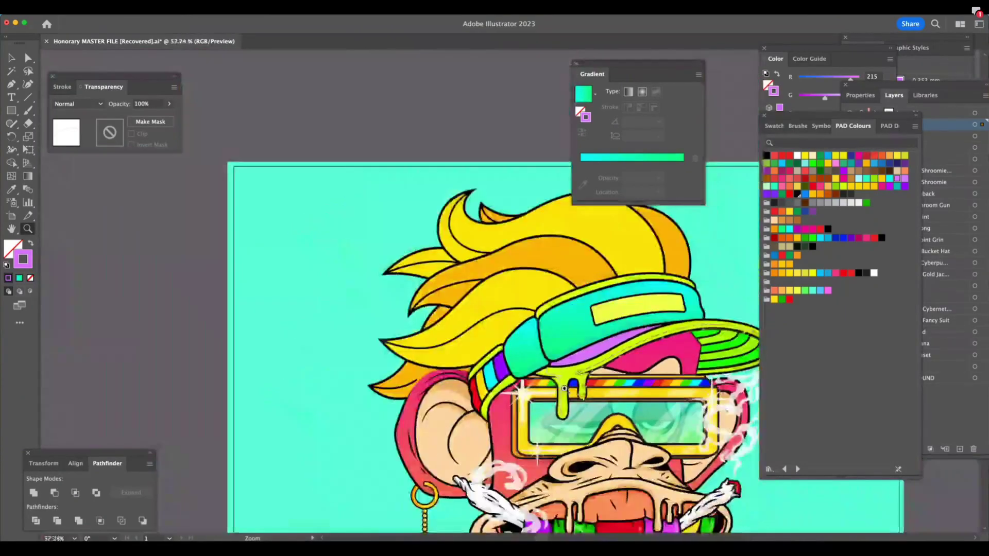
Select both the long-drip and brim shadow outlines and give them a light green 5FFF5F fill with no stroke
{"action": "scroll", "coordinate": [608, 366], "scroll_direction": "right", "scroll_amount": 3}
{"action": "left_click_drag", "start_coordinate": [641, 311], "coordinate": [721, 342]}
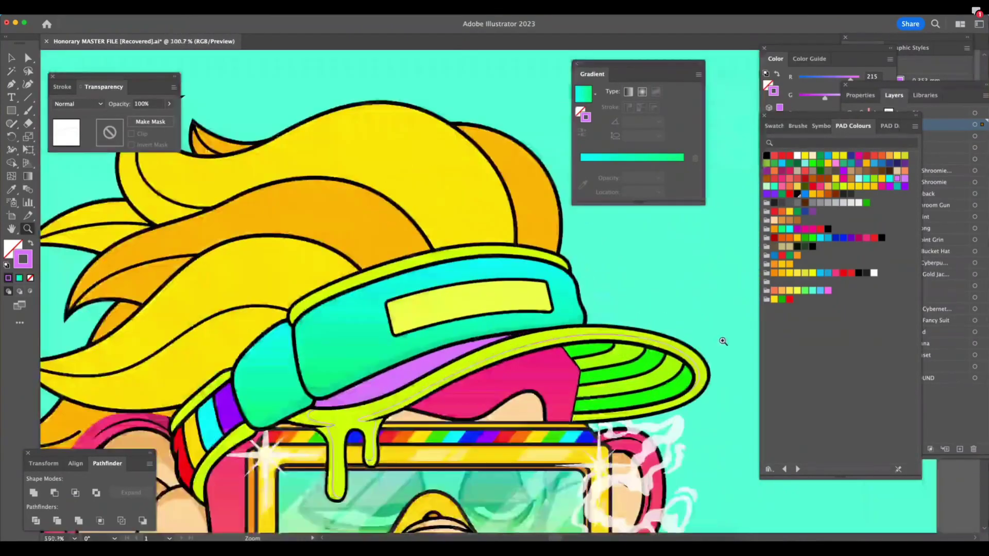
{"action": "left_click", "coordinate": [11, 57]}
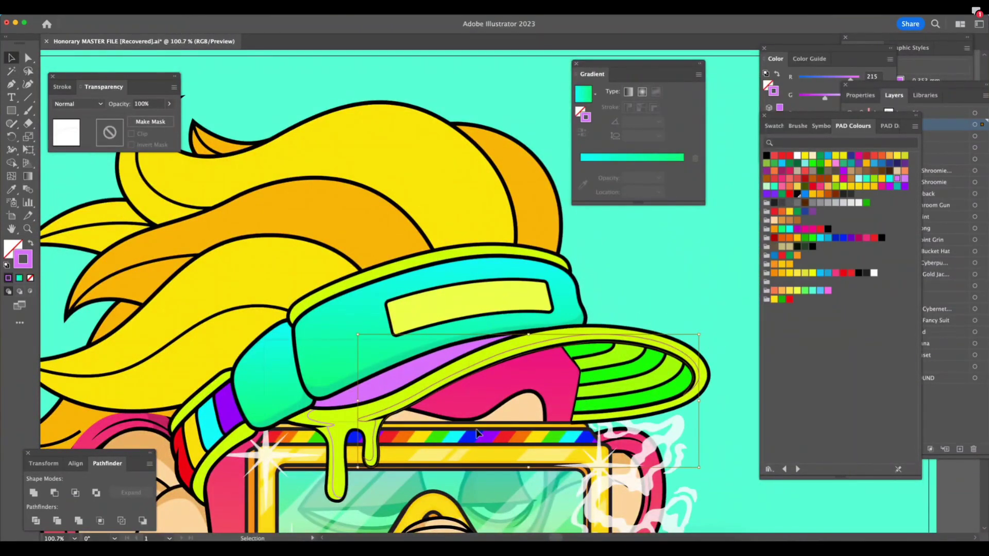
{"action": "left_click", "coordinate": [405, 397], "text": "shift"}
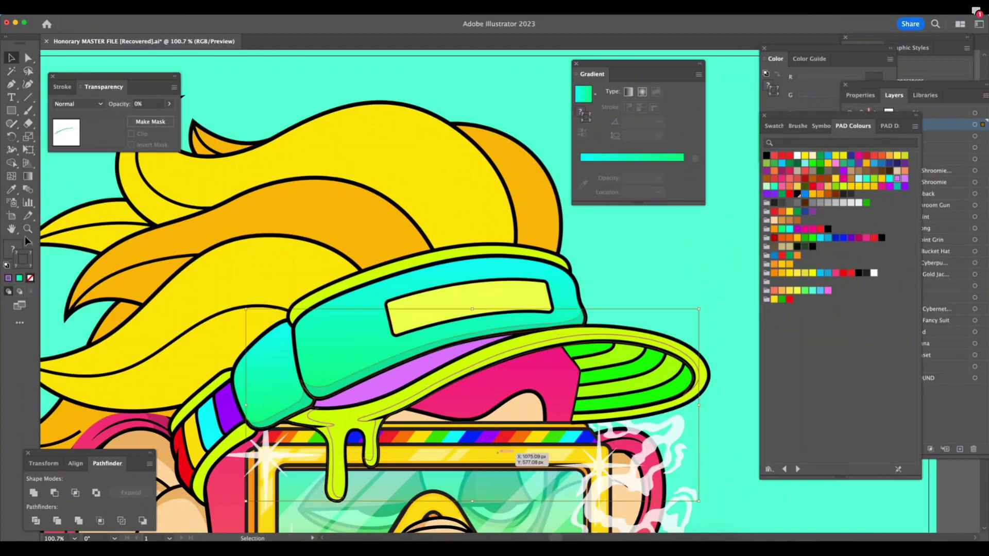
{"action": "left_click", "coordinate": [425, 406]}
{"action": "left_click", "coordinate": [417, 394]}
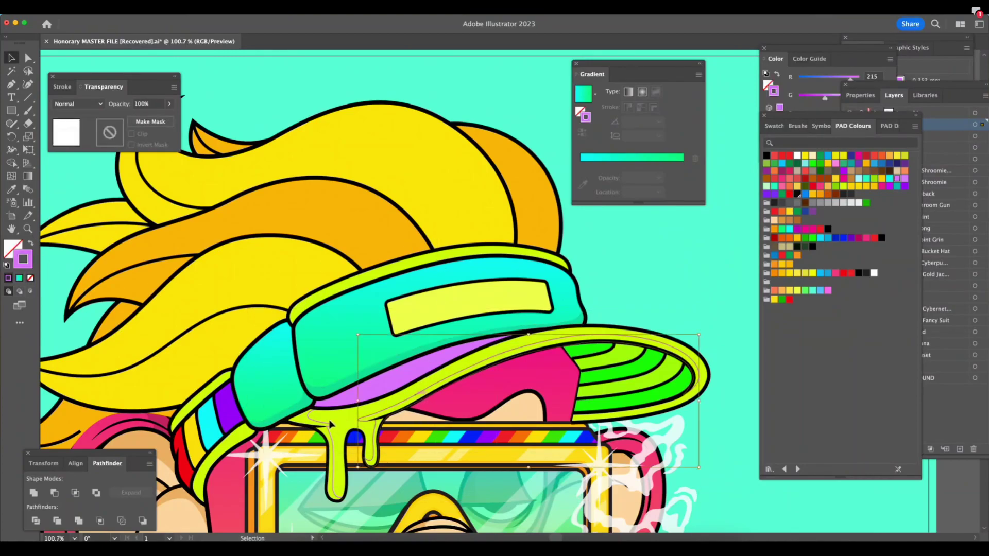
{"action": "left_click", "coordinate": [335, 425], "text": "shift"}
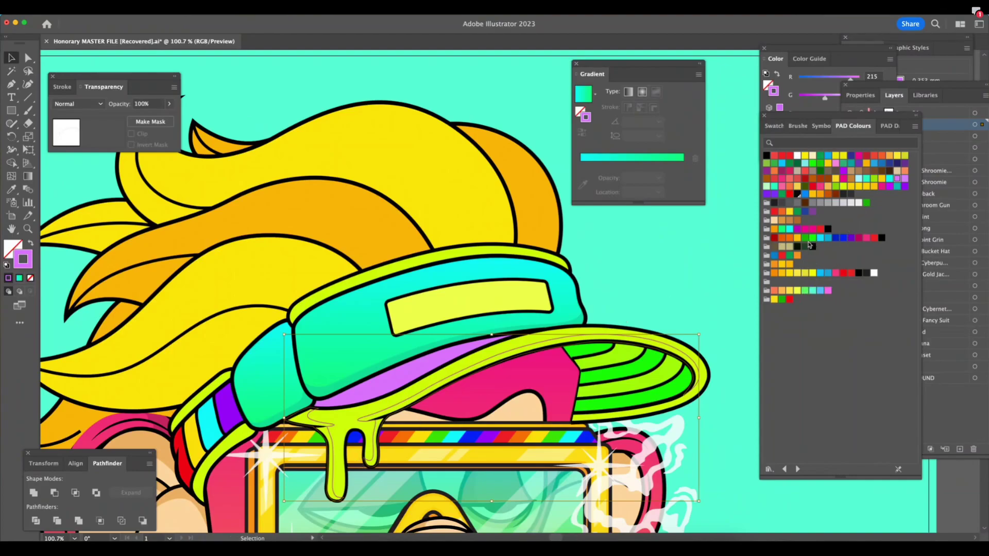
{"action": "left_click", "coordinate": [805, 291]}
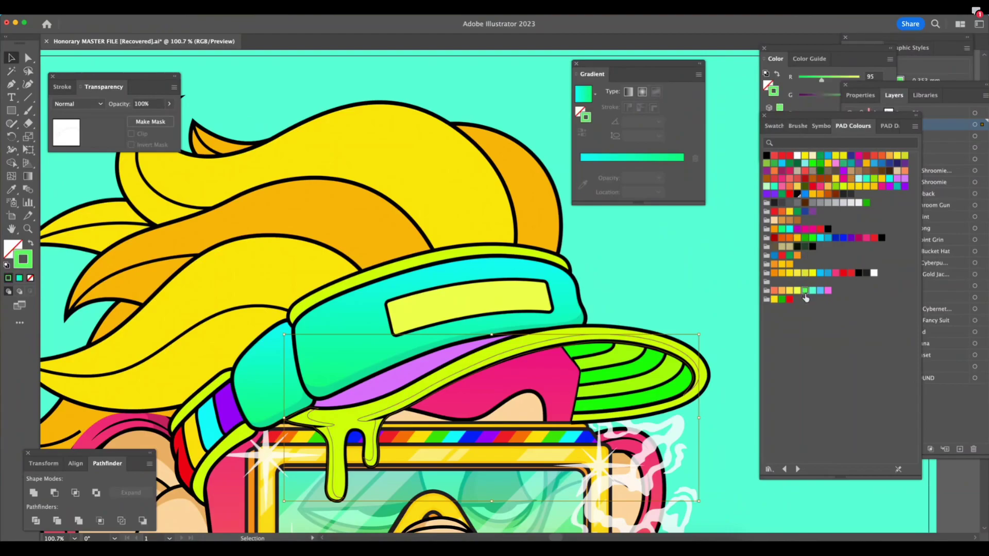
{"action": "left_click", "coordinate": [31, 244]}
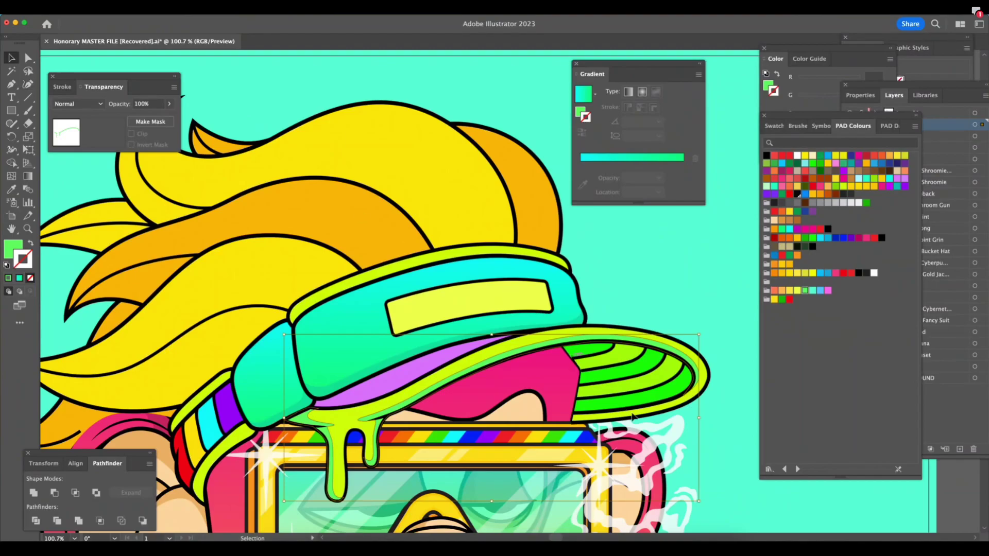
Change the fill of both selected shadow shapes to green 00DD00 and lower their opacity to 25%
{"action": "left_click", "coordinate": [17, 191]}
{"action": "left_click", "coordinate": [19, 247]}
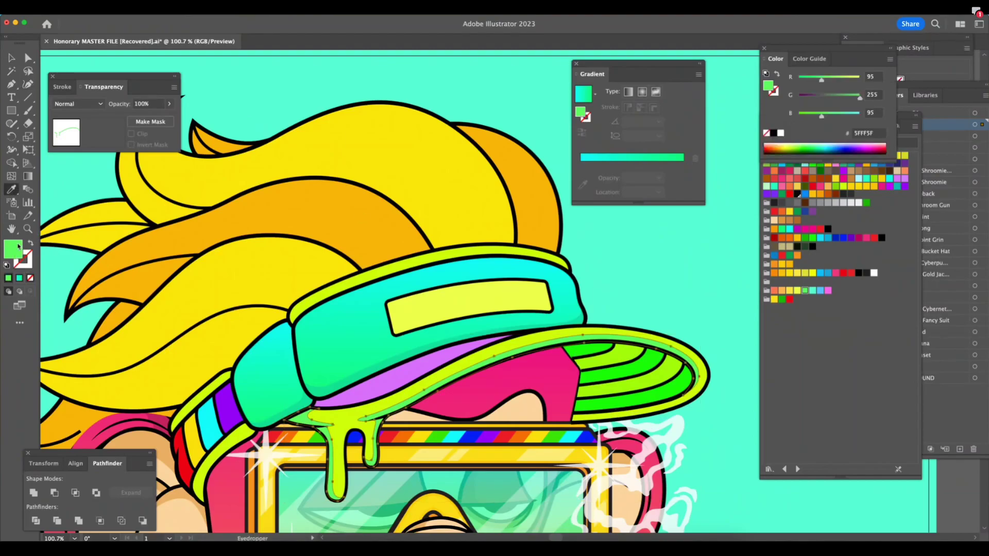
{"action": "key", "text": "shift+Tab"}
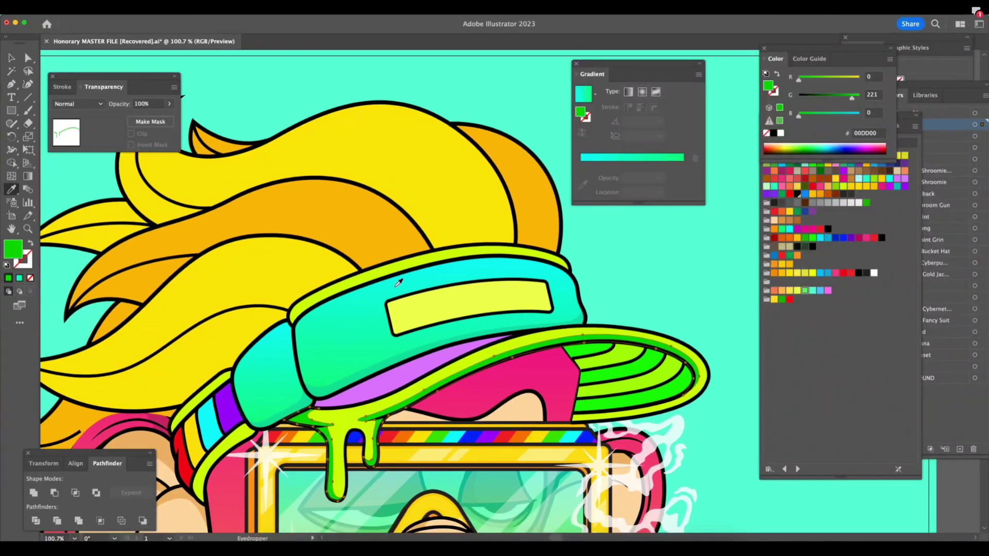
{"action": "left_click", "coordinate": [12, 58]}
{"action": "left_click", "coordinate": [169, 104]}
{"action": "left_click", "coordinate": [148, 118]}
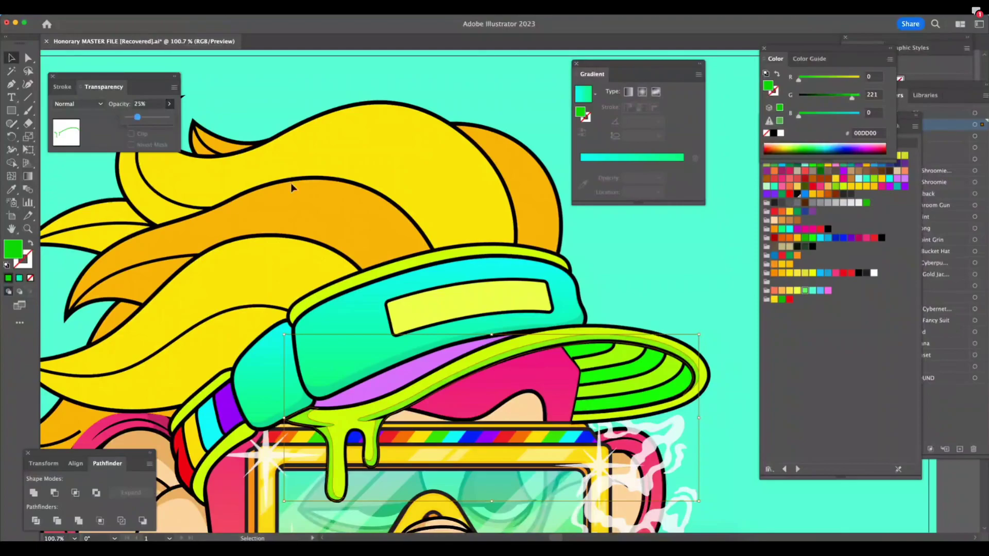
{"action": "left_click", "coordinate": [719, 343]}
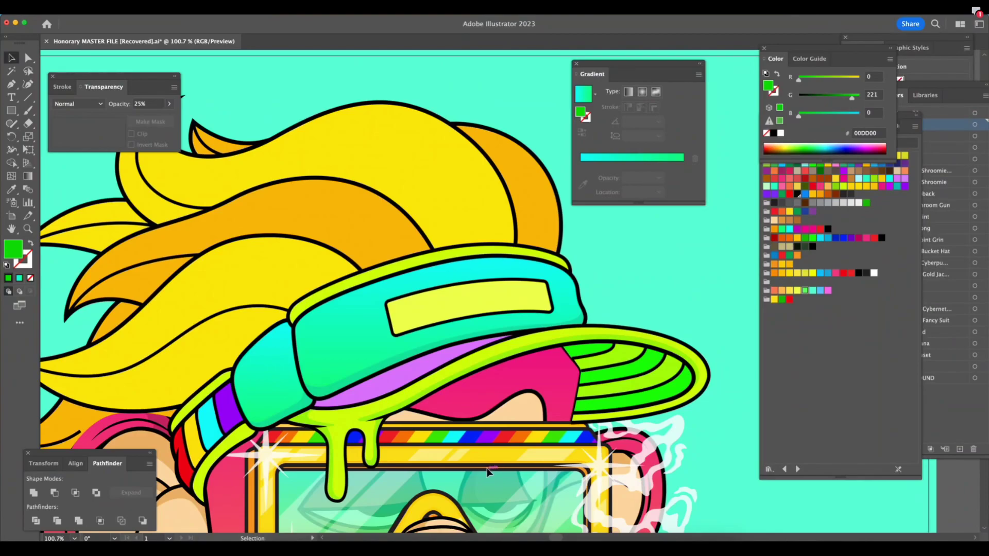
Start a green shadow outline on Layer 24 at the rear end of the visor's upper lime band, curving forward along the band
{"action": "key", "text": "z"}
{"action": "left_click_drag", "start_coordinate": [321, 268], "coordinate": [743, 324]}
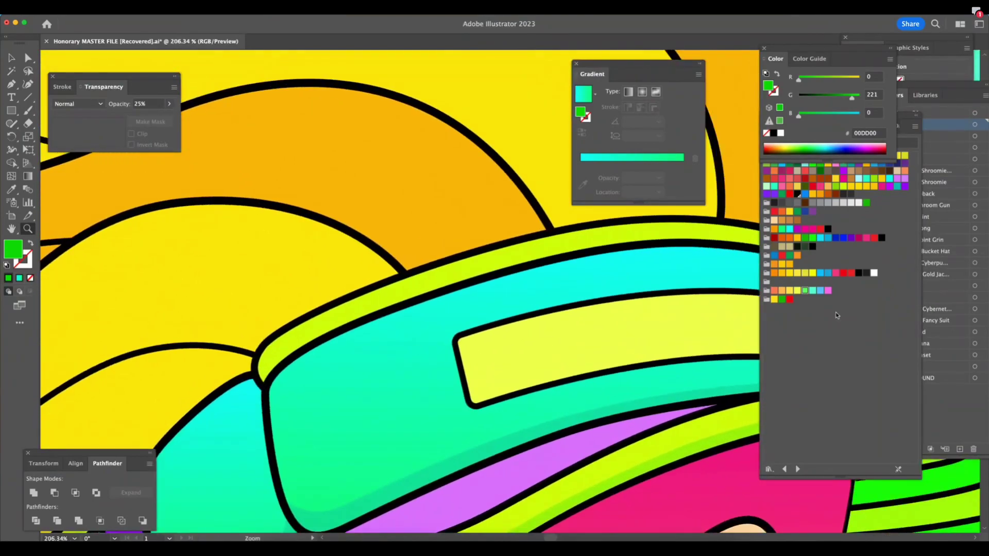
{"action": "left_click", "coordinate": [945, 85]}
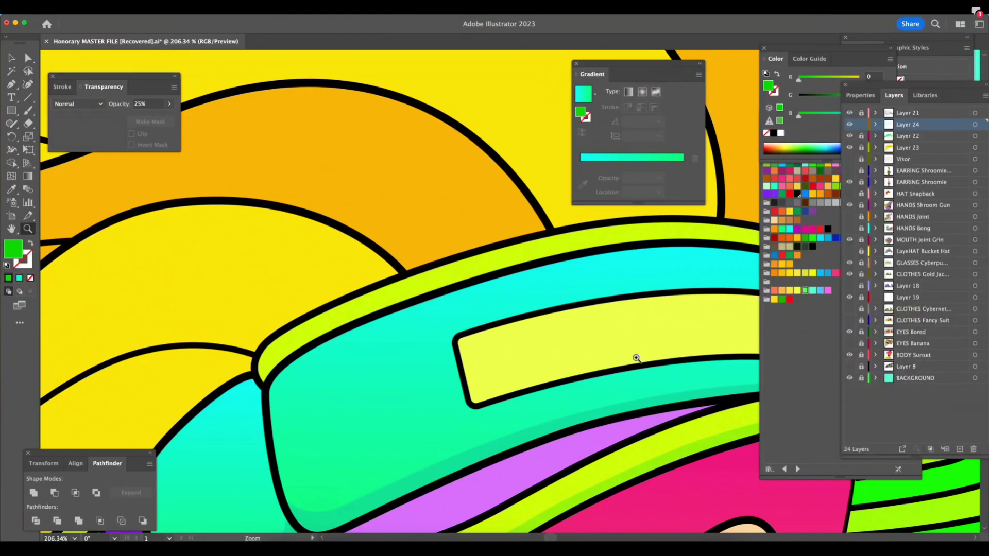
{"action": "key", "text": "p"}
{"action": "left_click_drag", "start_coordinate": [270, 340], "coordinate": [317, 328]}
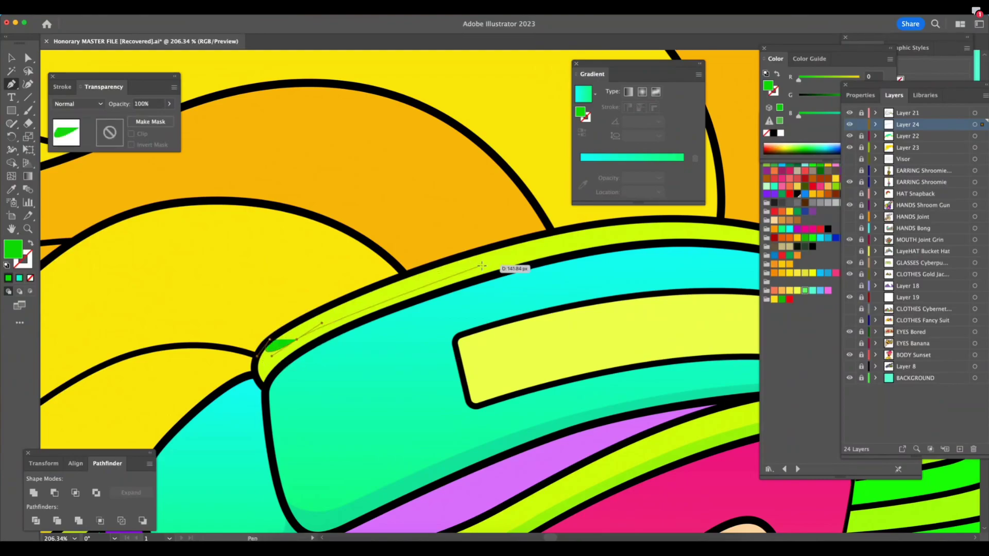
{"action": "left_click_drag", "start_coordinate": [486, 263], "coordinate": [554, 250]}
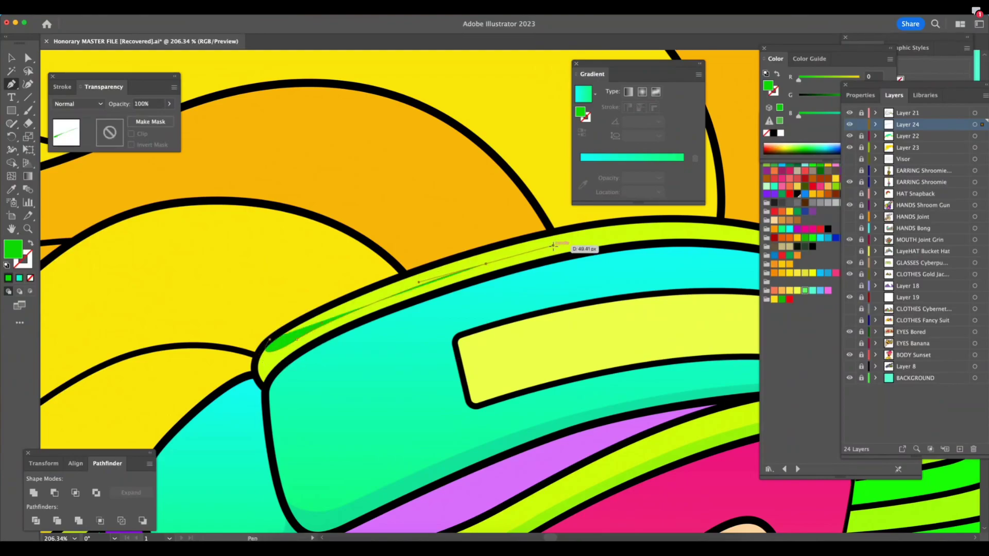
Continue the band shadow's upper curve over the crest and down to the front end of the lime band
{"action": "scroll", "coordinate": [567, 248], "scroll_direction": "right", "scroll_amount": 6}
{"action": "left_click_drag", "start_coordinate": [497, 228], "coordinate": [542, 230]}
{"action": "left_click_drag", "start_coordinate": [637, 244], "coordinate": [530, 241]}
{"action": "key", "text": "super+z"}
{"action": "left_click", "coordinate": [673, 249]}
{"action": "left_click", "coordinate": [678, 275]}
Trace the band shadow back along the black line above the turquoise panel and close it around the band's rear end
{"action": "left_click_drag", "start_coordinate": [456, 247], "coordinate": [431, 251]}
{"action": "left_click_drag", "start_coordinate": [357, 266], "coordinate": [341, 271]}
{"action": "left_click_drag", "start_coordinate": [282, 291], "coordinate": [267, 296]}
{"action": "left_click_drag", "start_coordinate": [197, 323], "coordinate": [184, 328]}
{"action": "left_click_drag", "start_coordinate": [141, 353], "coordinate": [101, 355]}
{"action": "left_click", "coordinate": [112, 386]}
{"action": "left_click", "coordinate": [104, 353]}
{"action": "left_click", "coordinate": [108, 345]}
{"action": "left_click", "coordinate": [116, 336]}
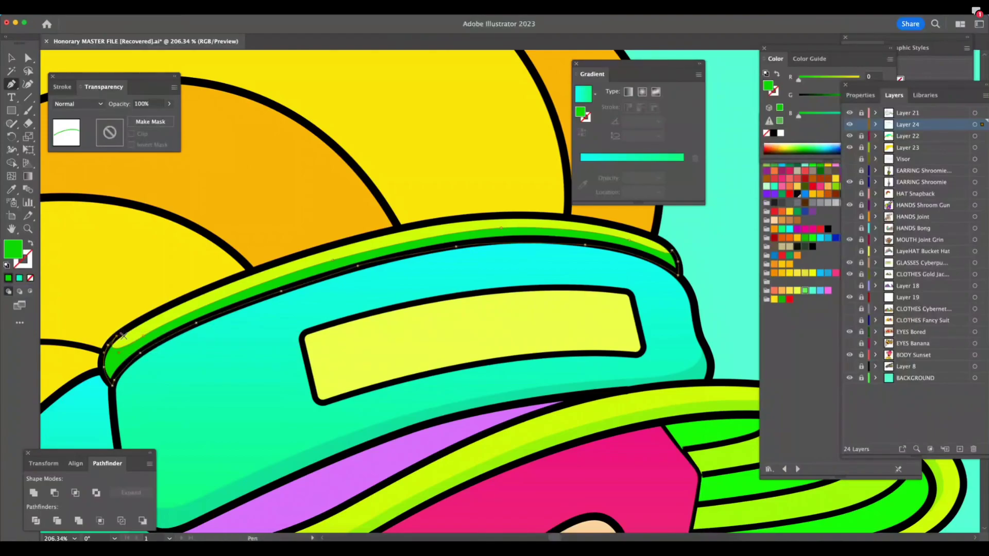
Copy the brim shadow's green 25% opacity appearance onto the new upper band shadow
{"action": "left_click", "coordinate": [16, 60]}
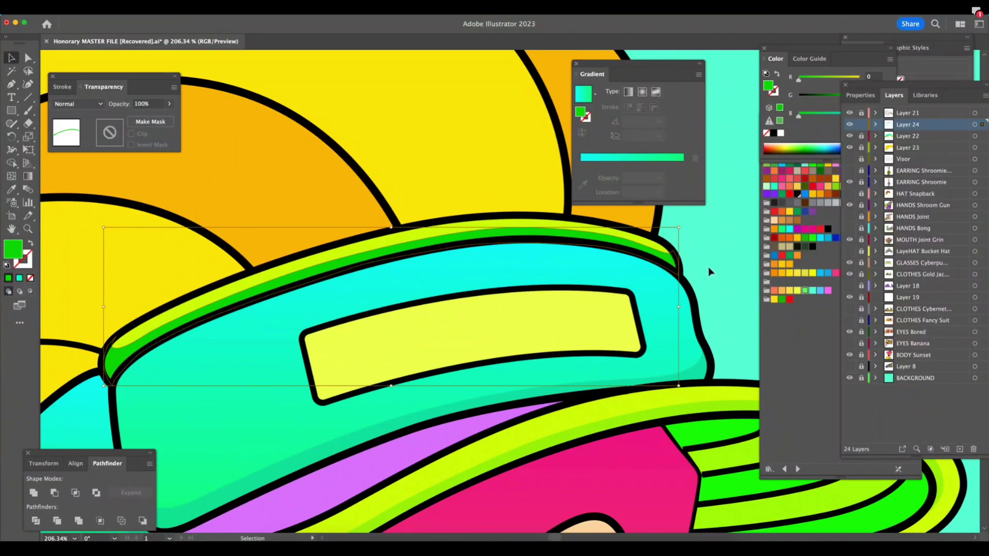
{"action": "left_click", "coordinate": [13, 189]}
{"action": "left_click", "coordinate": [611, 425]}
{"action": "left_click", "coordinate": [16, 56]}
{"action": "left_click", "coordinate": [353, 266]}
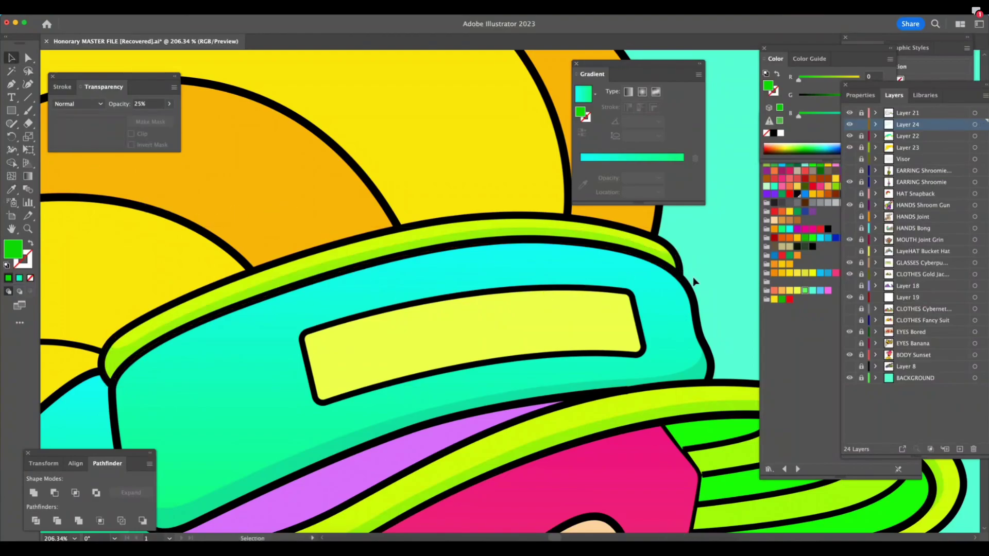
Examine the shading on the visor's upper band, brim and drips within the whole character
{"action": "key", "text": "ctrl+minus"}
{"action": "key", "text": "ctrl+minus"}
{"action": "key", "text": "ctrl+minus"}
{"action": "key", "text": "ctrl+minus"}
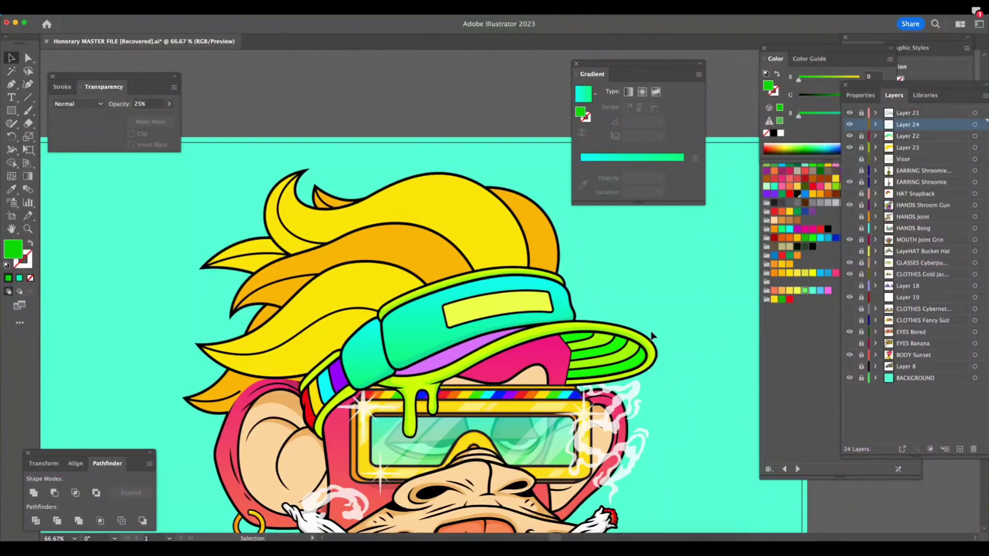
{"action": "key", "text": "z"}
{"action": "left_click_drag", "start_coordinate": [637, 311], "coordinate": [671, 312]}
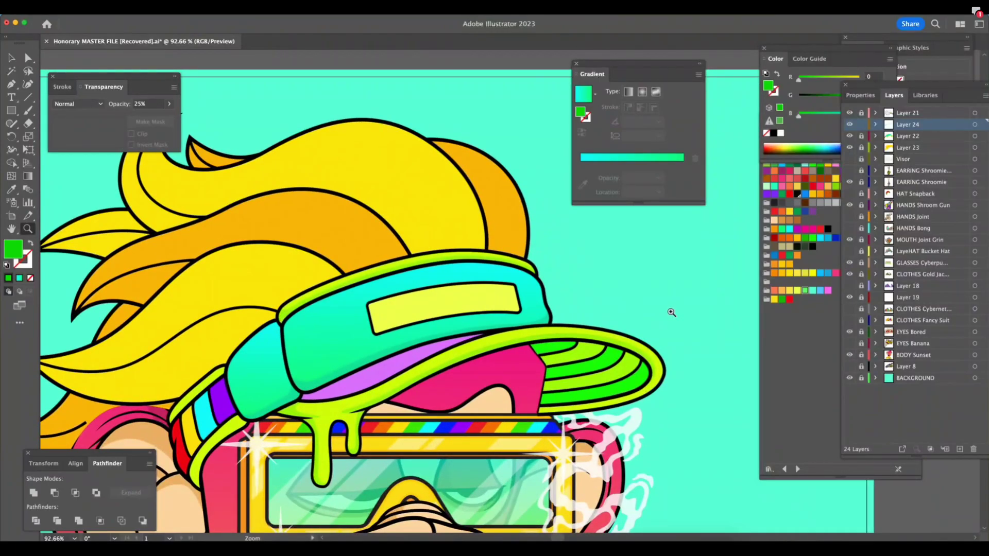
{"action": "left_click_drag", "start_coordinate": [706, 378], "coordinate": [740, 384]}
{"action": "left_click_drag", "start_coordinate": [567, 342], "coordinate": [629, 342]}
Unlock Layer 21 and nudge the yellow patch on the visor's front slightly up and forward, keeping the other layers locked
{"action": "left_click", "coordinate": [11, 58]}
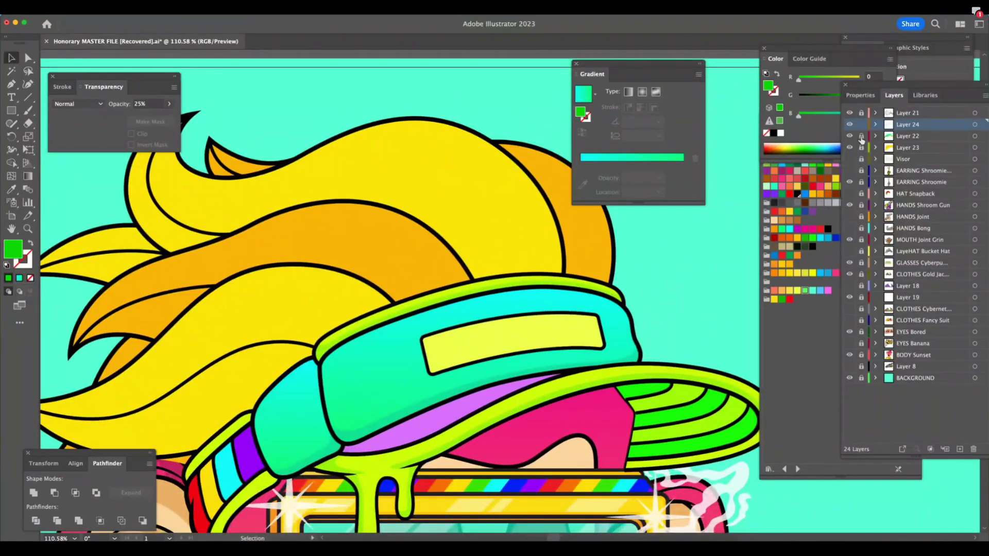
{"action": "left_click_drag", "start_coordinate": [559, 335], "coordinate": [563, 331]}
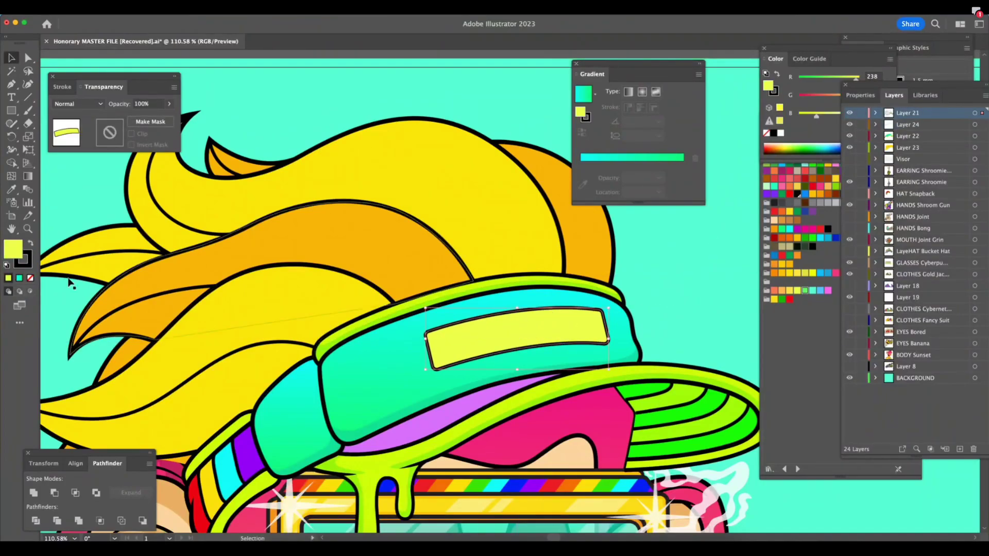
{"action": "key", "text": "shift+Tab"}
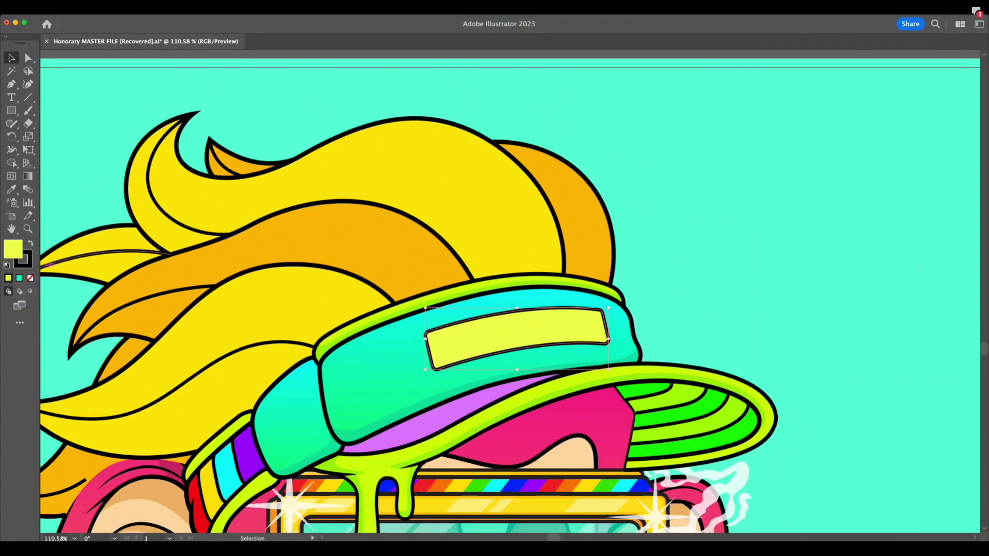
{"action": "key", "text": "shift+Tab"}
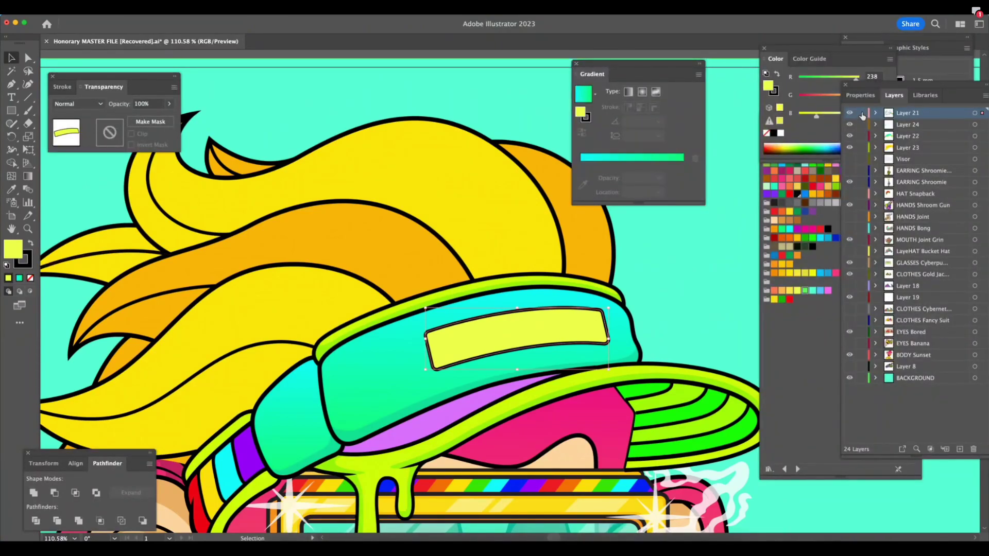
{"action": "key", "text": "z"}
{"action": "left_click_drag", "start_coordinate": [678, 288], "coordinate": [731, 278]}
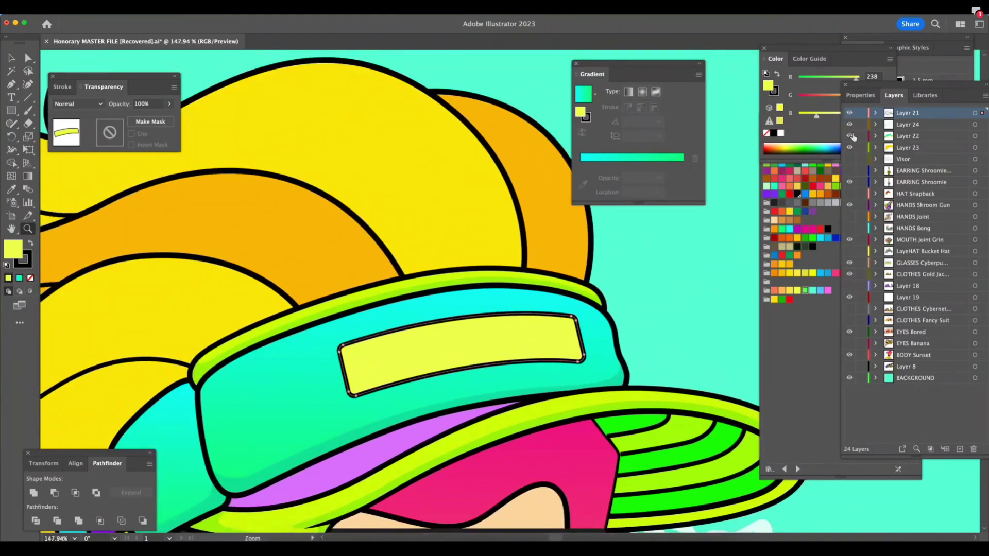
{"action": "left_click_drag", "start_coordinate": [452, 347], "coordinate": [494, 340]}
{"action": "key", "text": "v"}
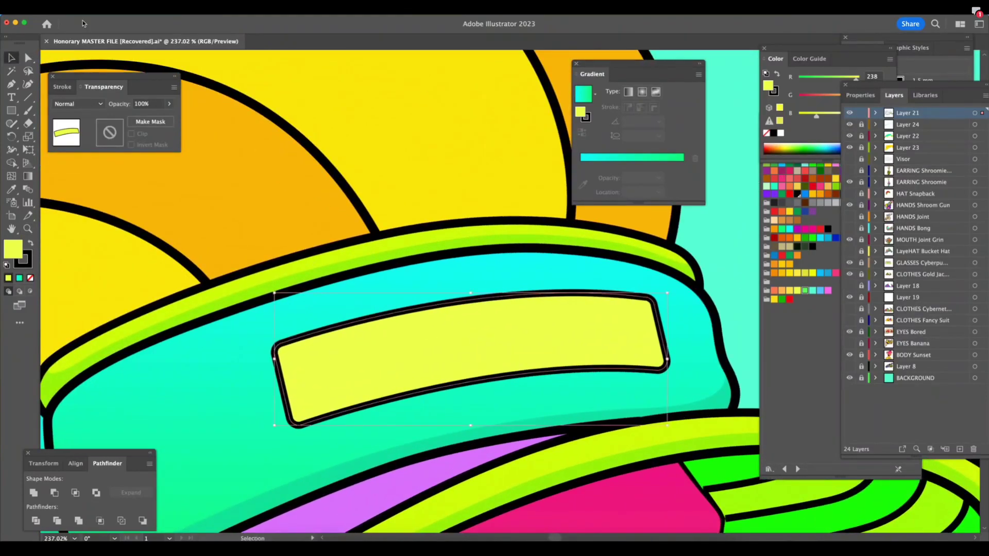
Offset the yellow patch's outline inward to create a smaller concentric panel inside it, discarding the outward offset
{"action": "key", "text": "shift+Tab"}
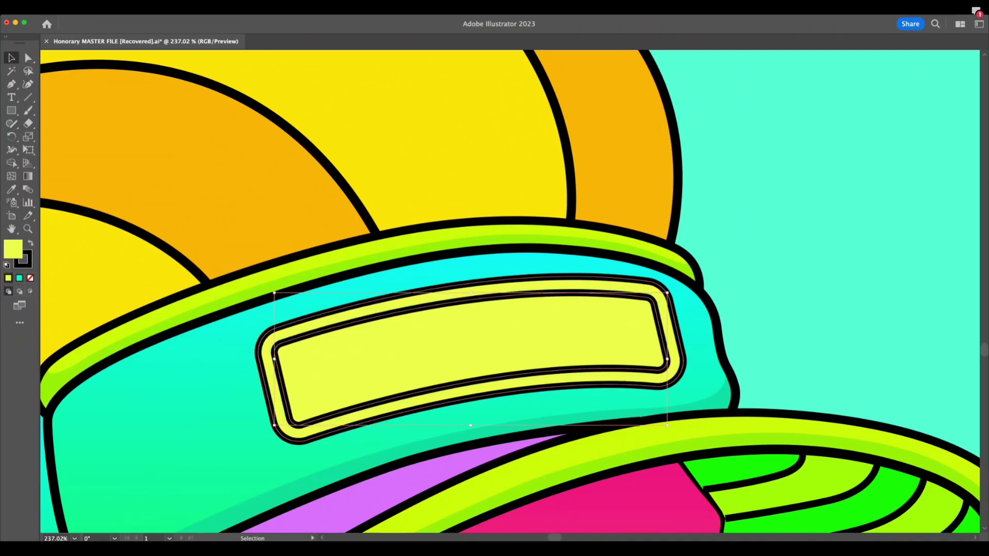
{"action": "key", "text": "ctrl+z"}
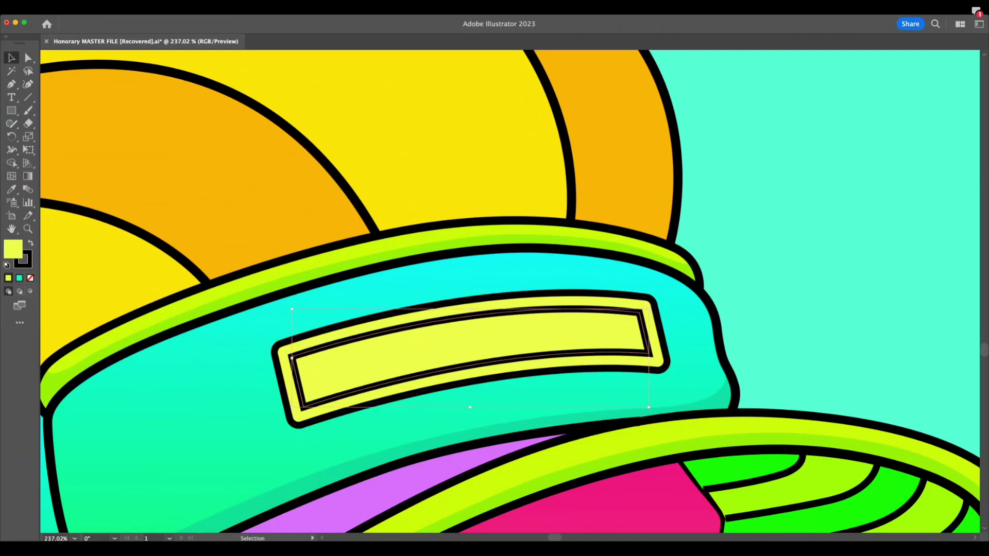
{"action": "key", "text": "shift+Tab"}
{"action": "key", "text": "shift+Tab"}
{"action": "key", "text": "Escape"}
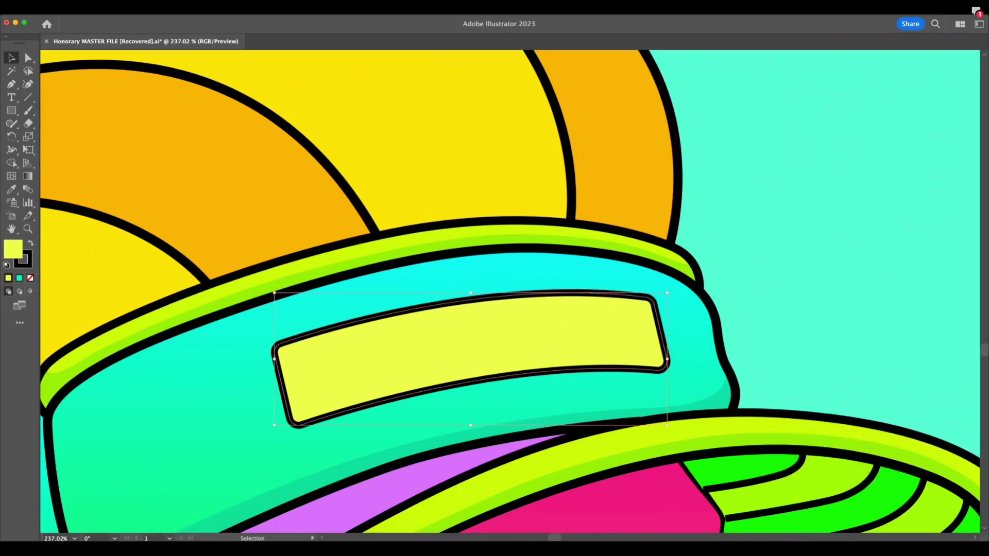
{"action": "key", "text": "ctrl+bracketleft"}
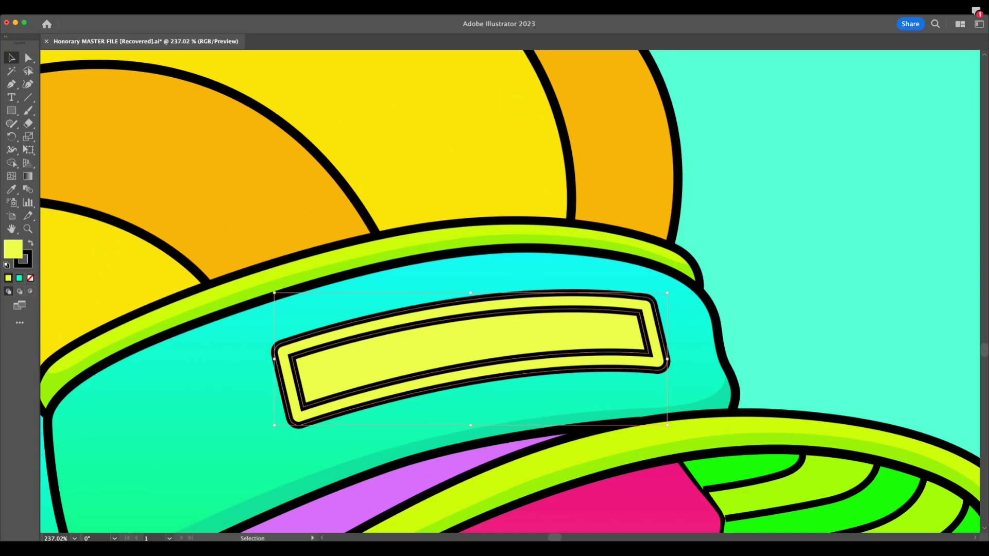
{"action": "key", "text": "Up"}
{"action": "key", "text": "Return"}
Round the corners of the patch's inner panel slightly
{"action": "key", "text": "a"}
{"action": "left_click_drag", "start_coordinate": [640, 315], "coordinate": [638, 320]}
{"action": "key", "text": "super+space"}
{"action": "left_click_drag", "start_coordinate": [635, 391], "coordinate": [453, 392]}
{"action": "key", "text": "super+space"}
{"action": "left_click_drag", "start_coordinate": [689, 363], "coordinate": [741, 385]}
Try a white fill on the patch's outer frame and undo it
{"action": "left_click", "coordinate": [620, 385]}
{"action": "left_click", "coordinate": [804, 329]}
{"action": "left_click", "coordinate": [797, 156]}
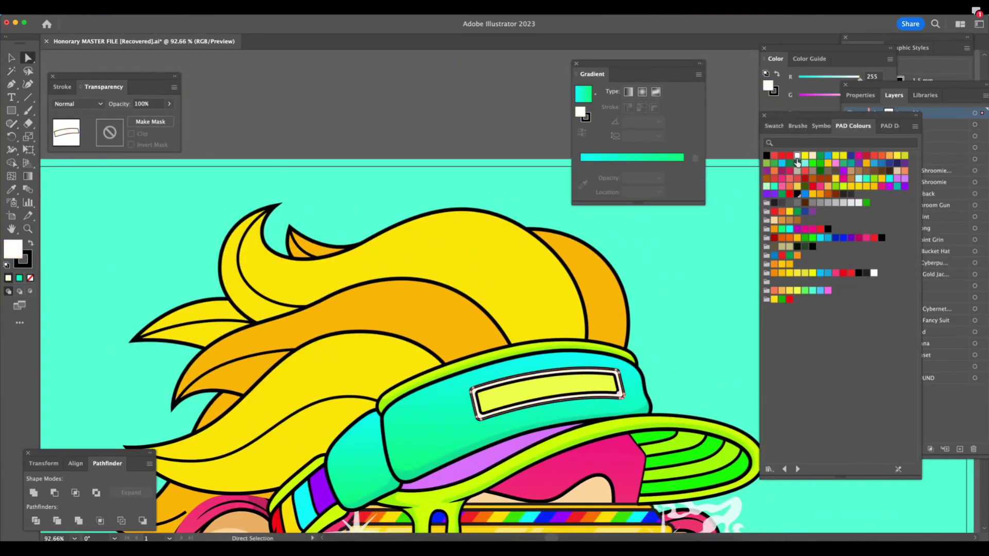
{"action": "key", "text": "super+z"}
Try a white fill on the patch's inner panel, check it within the whole character and undo it
{"action": "left_click", "coordinate": [592, 388]}
{"action": "left_click", "coordinate": [797, 156]}
{"action": "key", "text": "super+space"}
{"action": "left_click_drag", "start_coordinate": [686, 351], "coordinate": [626, 351]}
{"action": "left_click", "coordinate": [698, 231]}
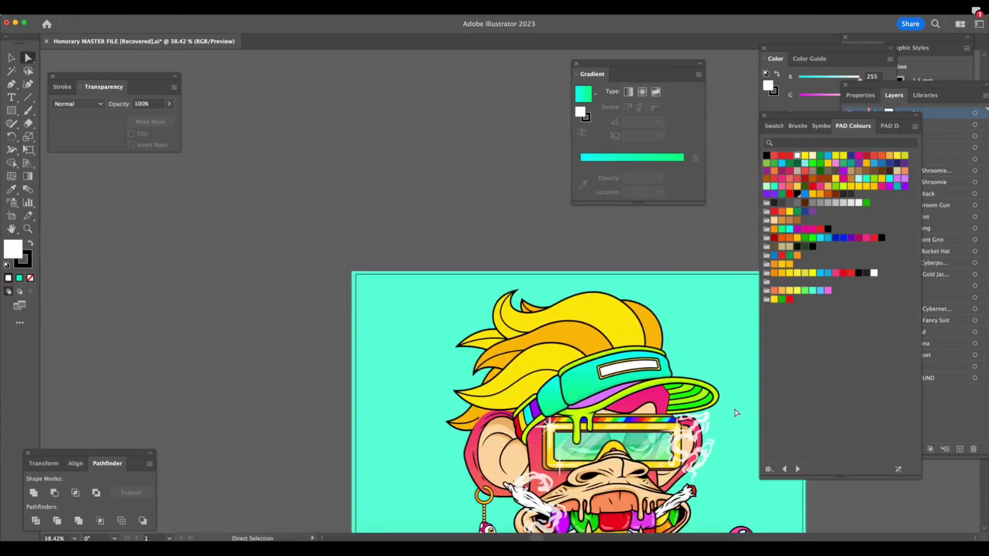
{"action": "scroll", "coordinate": [736, 412], "scroll_direction": "up", "scroll_amount": 4}
{"action": "left_click", "coordinate": [594, 350]}
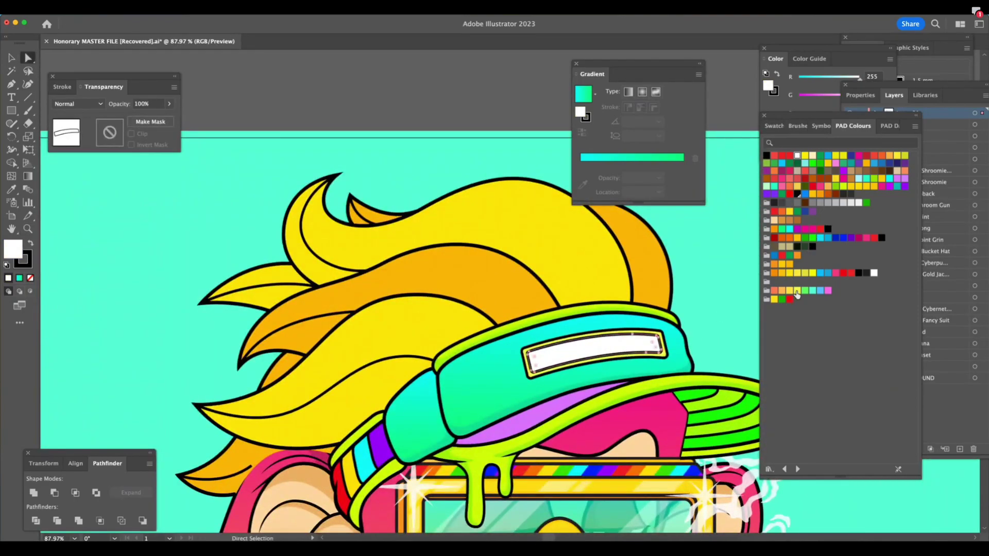
{"action": "key", "text": "super+z"}
Try golden yellow and pale yellow fills on the patch's outer frame
{"action": "left_click", "coordinate": [667, 357]}
{"action": "left_click_drag", "start_coordinate": [668, 359], "coordinate": [668, 359]}
{"action": "left_click", "coordinate": [790, 211]}
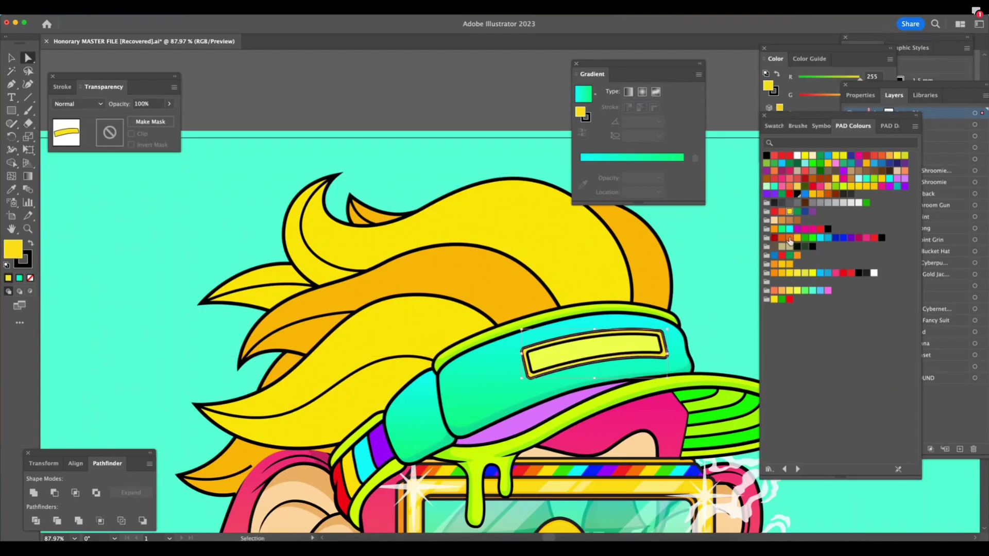
{"action": "key", "text": "super+Tab"}
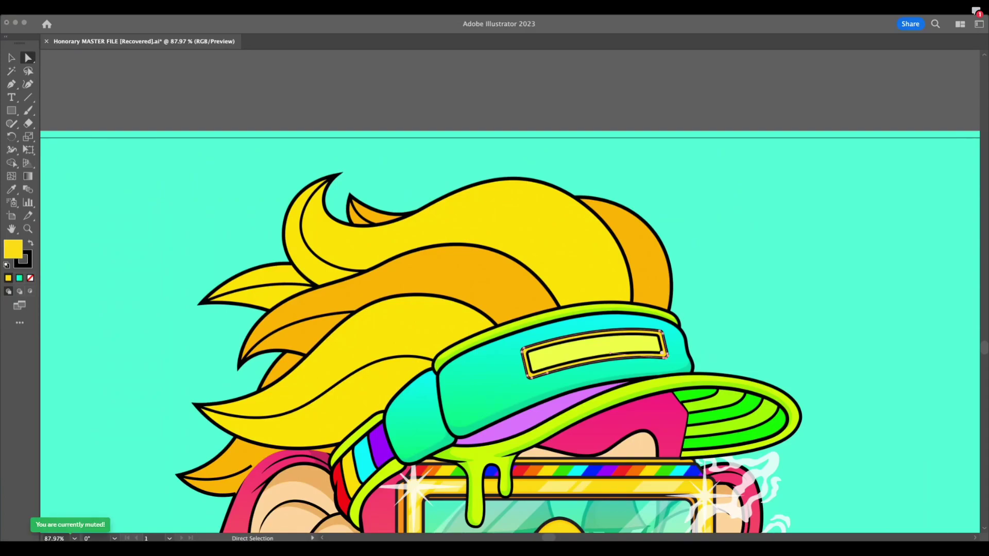
{"action": "key", "text": "shift+Tab"}
{"action": "left_click", "coordinate": [797, 291]}
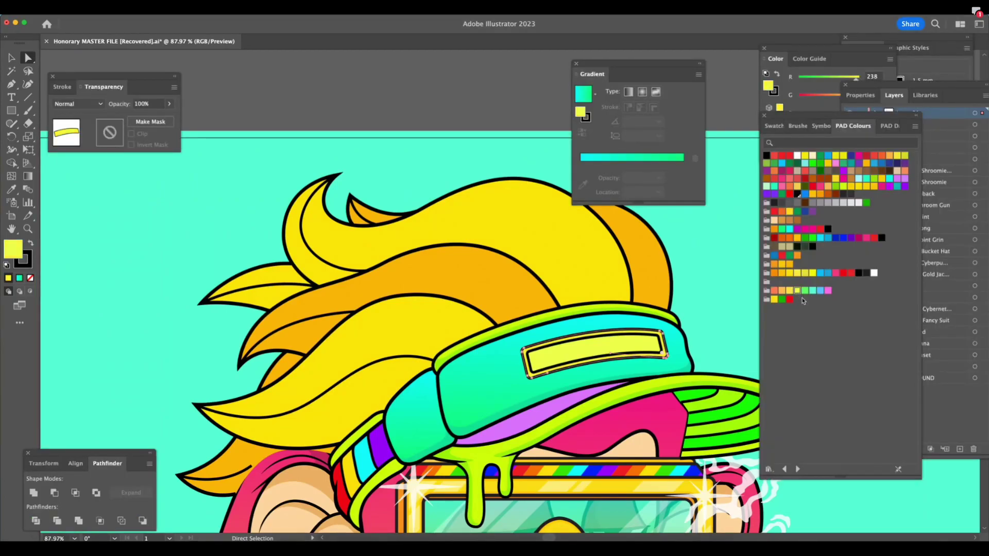
Fill the patch's outer frame with the lime green of the visor's brim edge, sampling its appearance from the brim
{"action": "left_click", "coordinate": [843, 187]}
{"action": "key", "text": "z"}
{"action": "left_click_drag", "start_coordinate": [692, 306], "coordinate": [811, 291]}
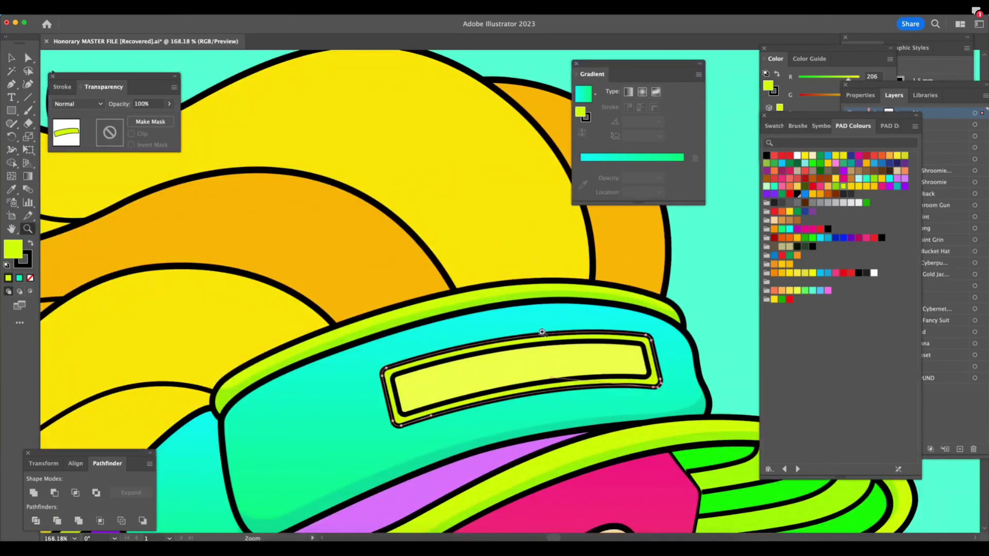
{"action": "left_click", "coordinate": [12, 189]}
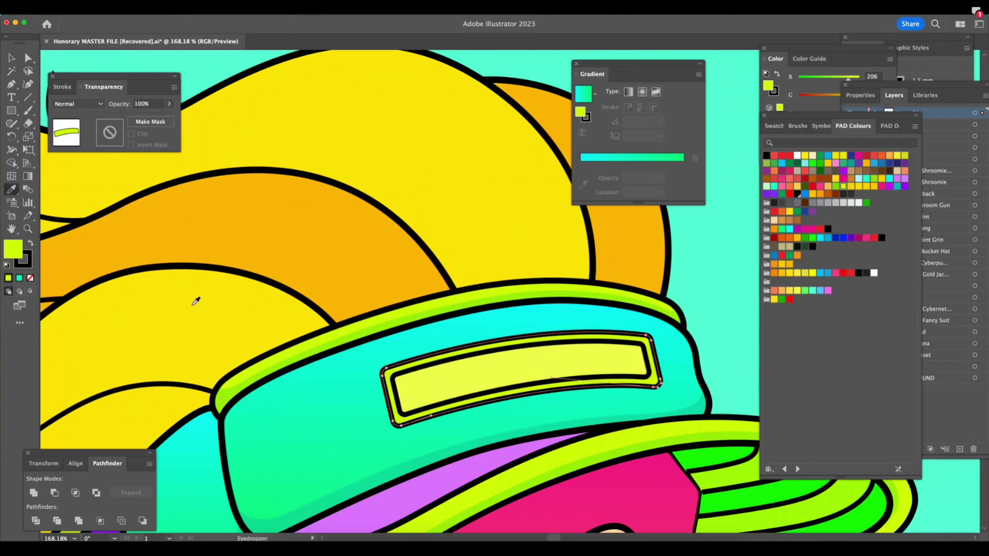
{"action": "left_click", "coordinate": [697, 426]}
Restore the outer frame's black outline and set its stroke weight to 1.5 mm
{"action": "left_click", "coordinate": [62, 87]}
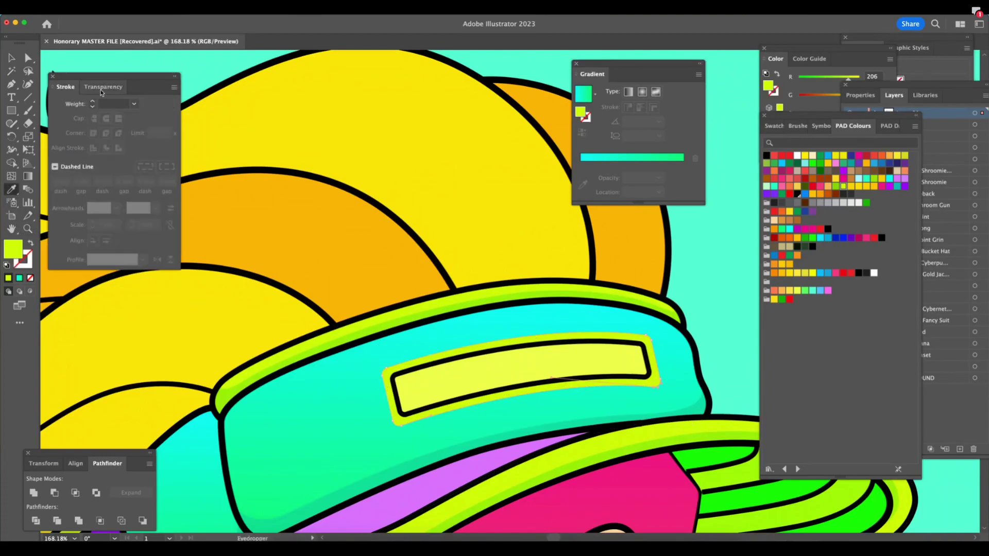
{"action": "left_click", "coordinate": [114, 105]}
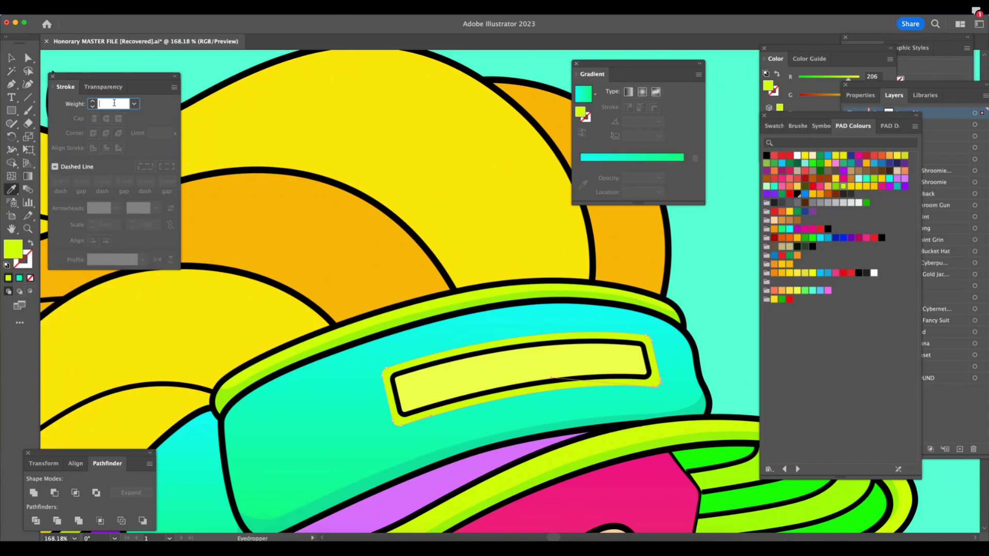
{"action": "type", "text": "1.2"}
{"action": "key", "text": "Return"}
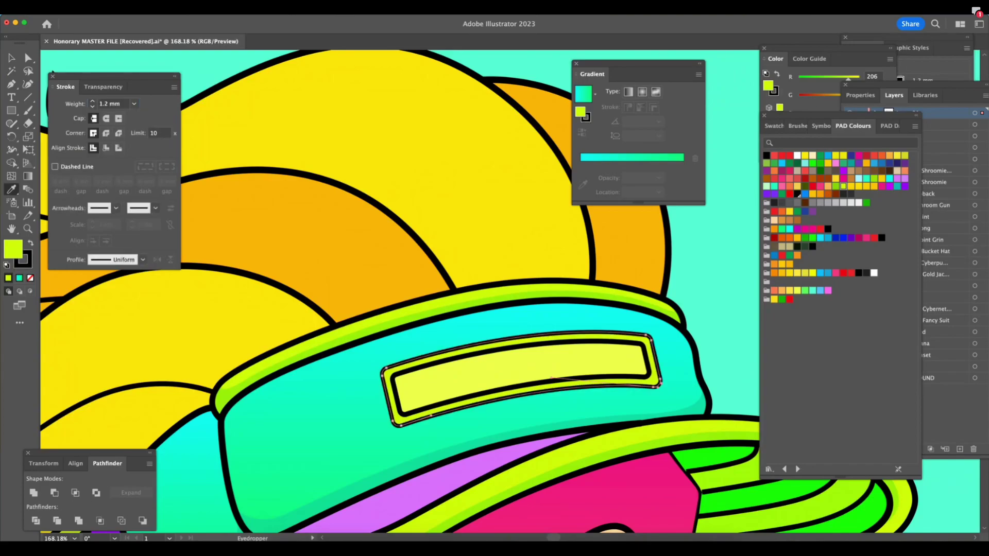
{"action": "left_click", "coordinate": [109, 103]}
{"action": "key", "text": "Return"}
{"action": "key", "text": "v"}
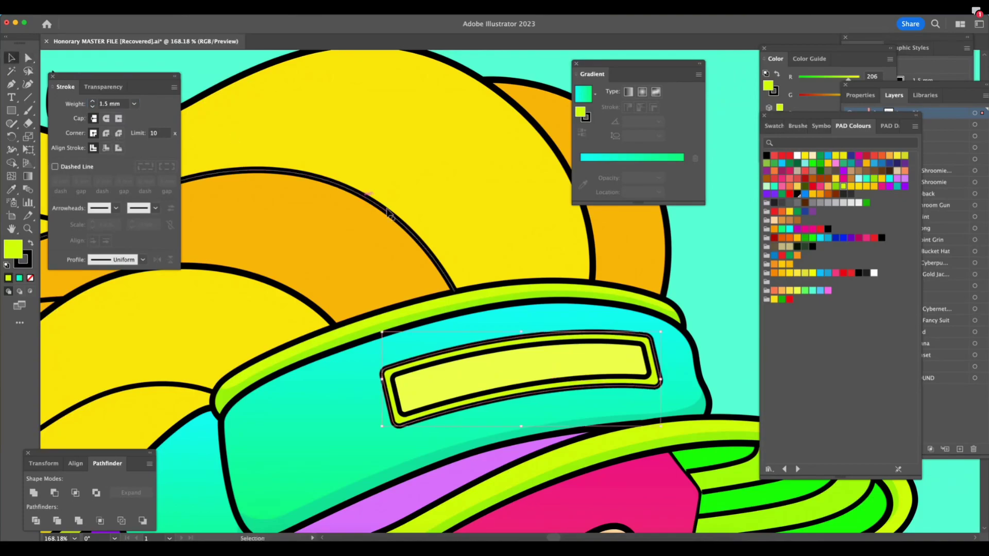
Examine the two-tone patch on the visor within the whole character
{"action": "left_click", "coordinate": [539, 363]}
{"action": "key", "text": "z"}
{"action": "left_click_drag", "start_coordinate": [661, 413], "coordinate": [460, 466]}
{"action": "key", "text": "a"}
{"action": "left_click", "coordinate": [666, 282]}
{"action": "scroll", "coordinate": [662, 291], "scroll_direction": "right", "scroll_amount": 5}
{"action": "scroll", "coordinate": [662, 291], "scroll_direction": "down", "scroll_amount": 3}
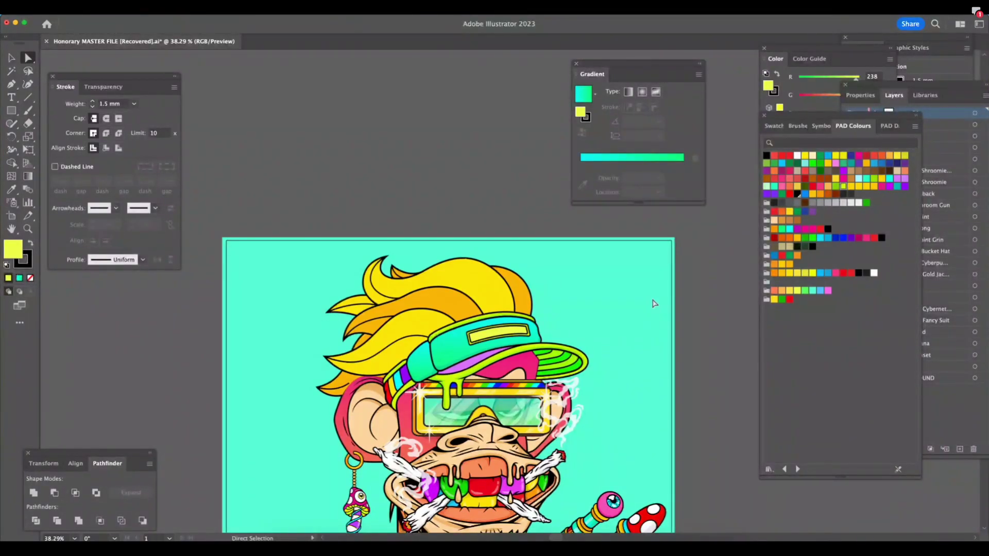
On Layer 24, start a Pen outline for a shadow along the lower lime edge of the visor's rainbow strap
{"action": "key", "text": "z"}
{"action": "left_click_drag", "start_coordinate": [377, 380], "coordinate": [555, 405]}
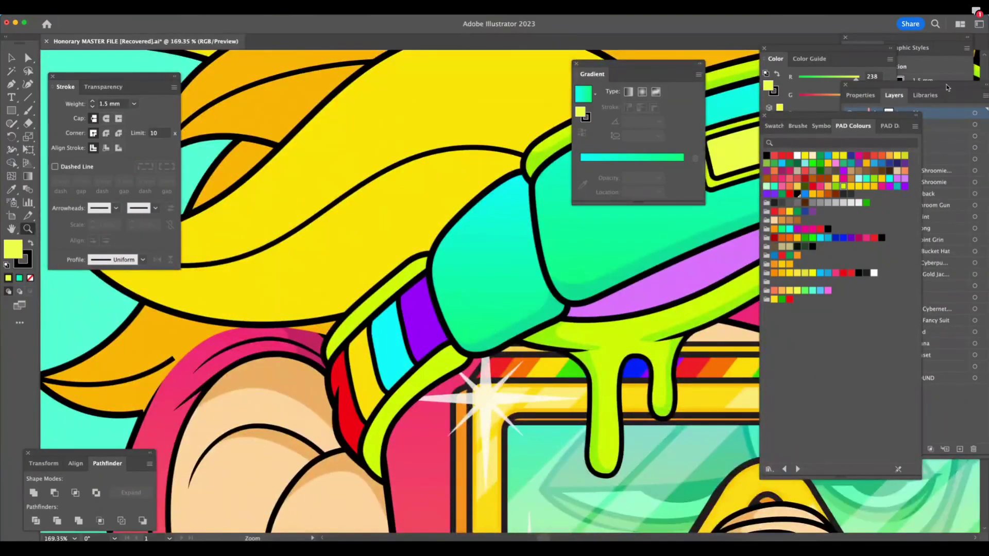
{"action": "left_click", "coordinate": [944, 96]}
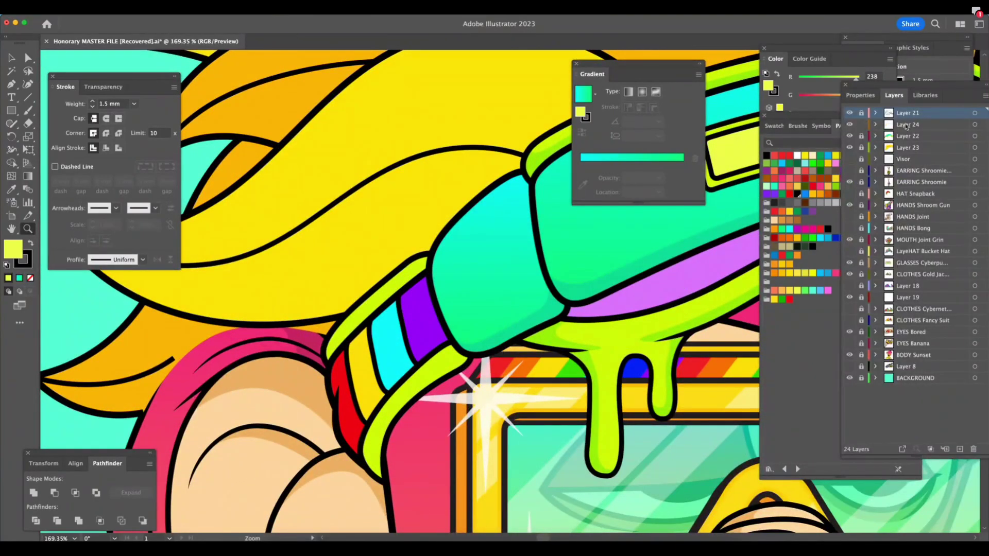
{"action": "left_click", "coordinate": [905, 125]}
{"action": "left_click_drag", "start_coordinate": [414, 414], "coordinate": [484, 410]}
{"action": "key", "text": "p"}
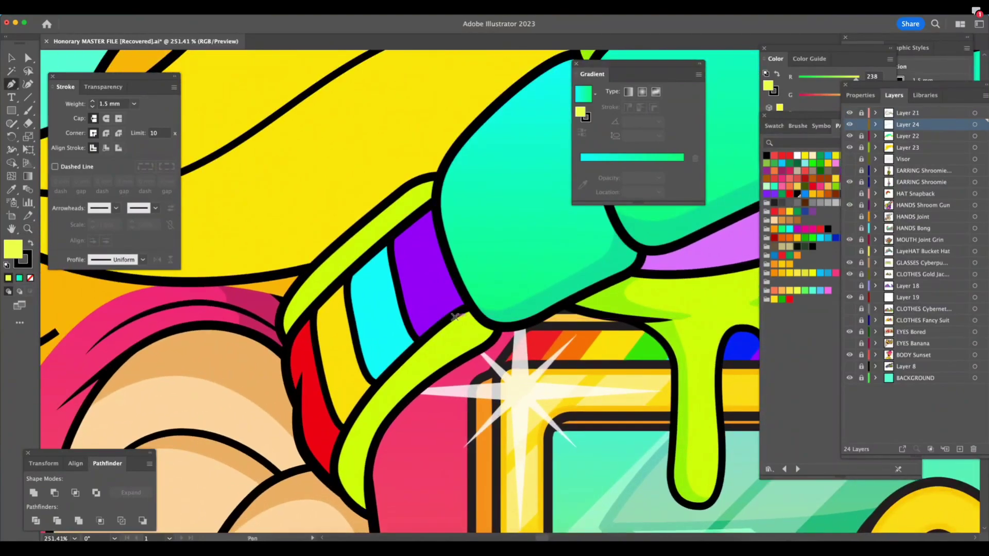
{"action": "left_click_drag", "start_coordinate": [452, 344], "coordinate": [435, 359]}
{"action": "left_click_drag", "start_coordinate": [371, 425], "coordinate": [354, 458]}
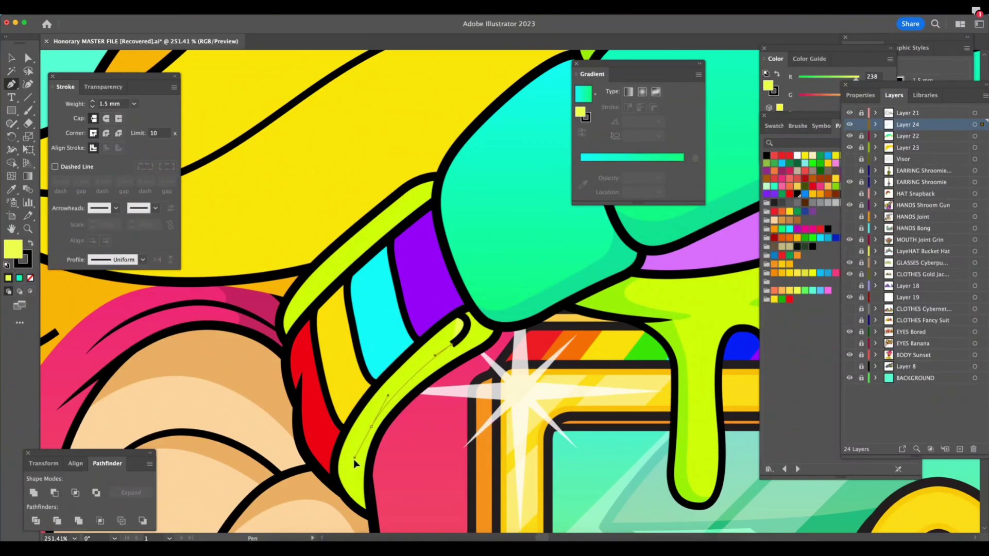
Trace the strap shadow back along the lime edge's outer black line and close it beside the turquoise side panel
{"action": "key", "text": "Tab"}
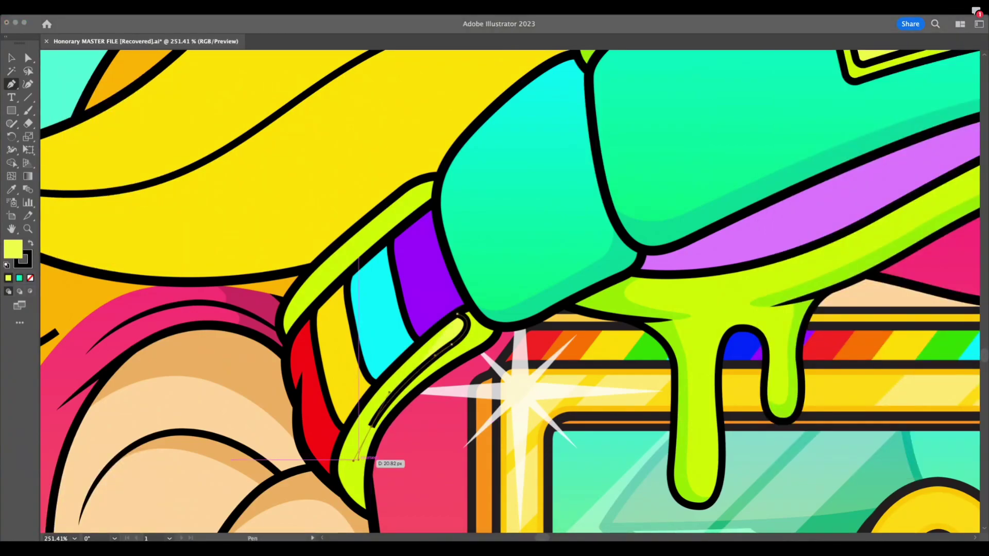
{"action": "mouse_move", "coordinate": [355, 458]}
{"action": "left_mouse_down"}
{"action": "mouse_move", "coordinate": [387, 431]}
{"action": "mouse_move", "coordinate": [341, 485]}
{"action": "mouse_move", "coordinate": [347, 458]}
{"action": "mouse_move", "coordinate": [346, 499]}
{"action": "mouse_move", "coordinate": [384, 456]}
{"action": "mouse_move", "coordinate": [402, 402]}
{"action": "mouse_move", "coordinate": [492, 340]}
{"action": "left_mouse_up"}
{"action": "key", "text": "Tab"}
{"action": "key", "text": "super+z"}
{"action": "left_click", "coordinate": [498, 326]}
{"action": "left_click_drag", "start_coordinate": [471, 307], "coordinate": [460, 313]}
Copy the drip shadow's translucent green appearance onto the new strap shadow with the Eyedropper
{"action": "left_click", "coordinate": [11, 189]}
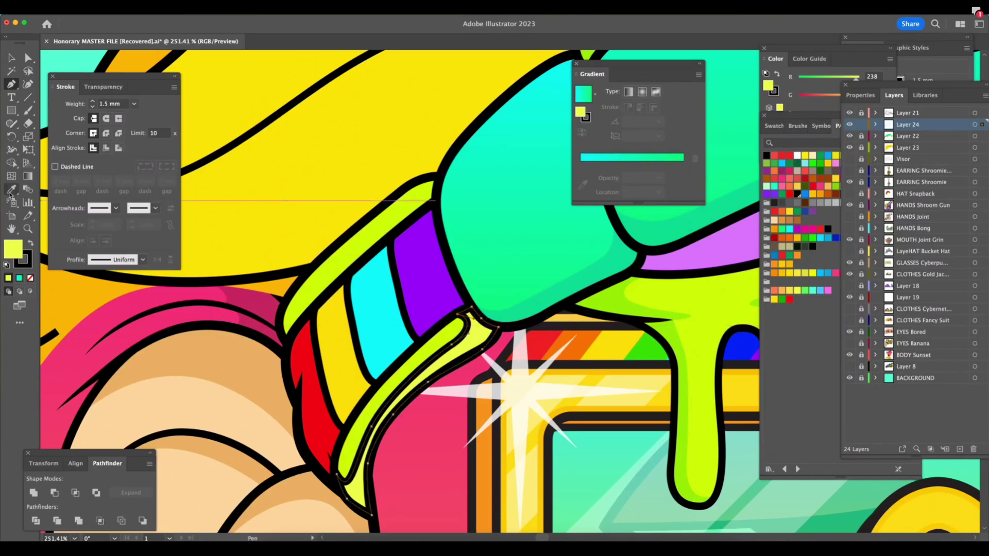
{"action": "key", "text": "super+minus"}
{"action": "key", "text": "super+minus"}
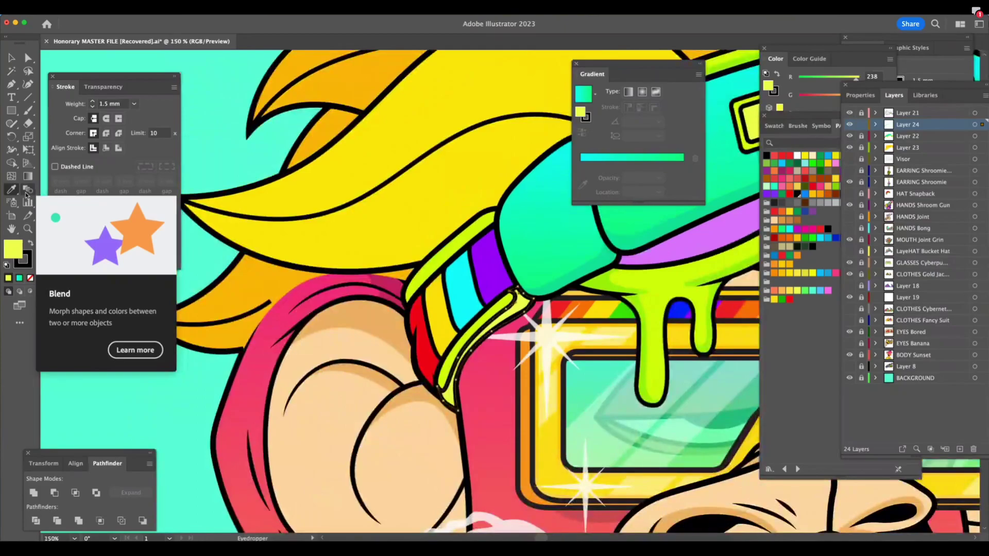
{"action": "left_click", "coordinate": [625, 291]}
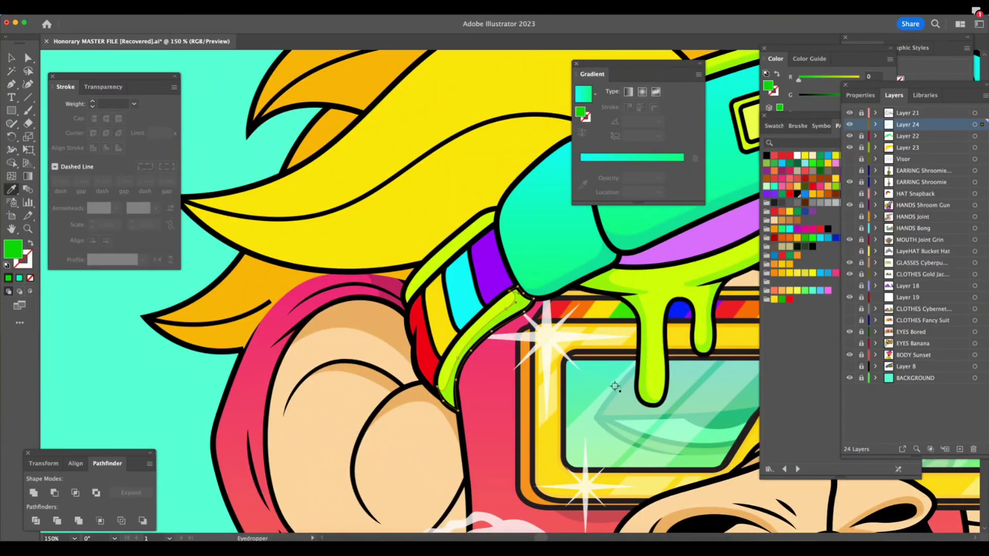
{"action": "key", "text": "super"}
{"action": "key", "text": "Tab"}
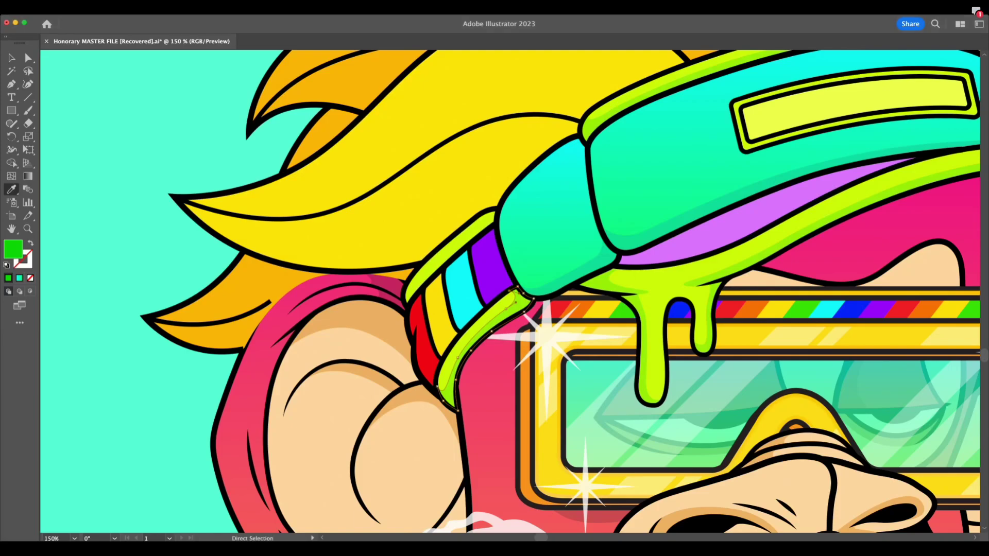
{"action": "key", "text": "super+Tab"}
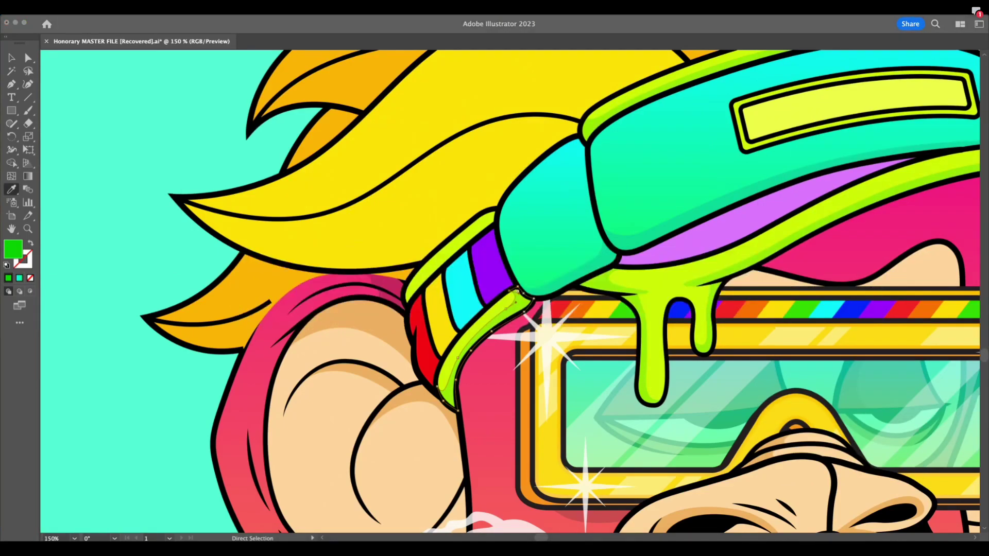
{"action": "key", "text": "super+Tab"}
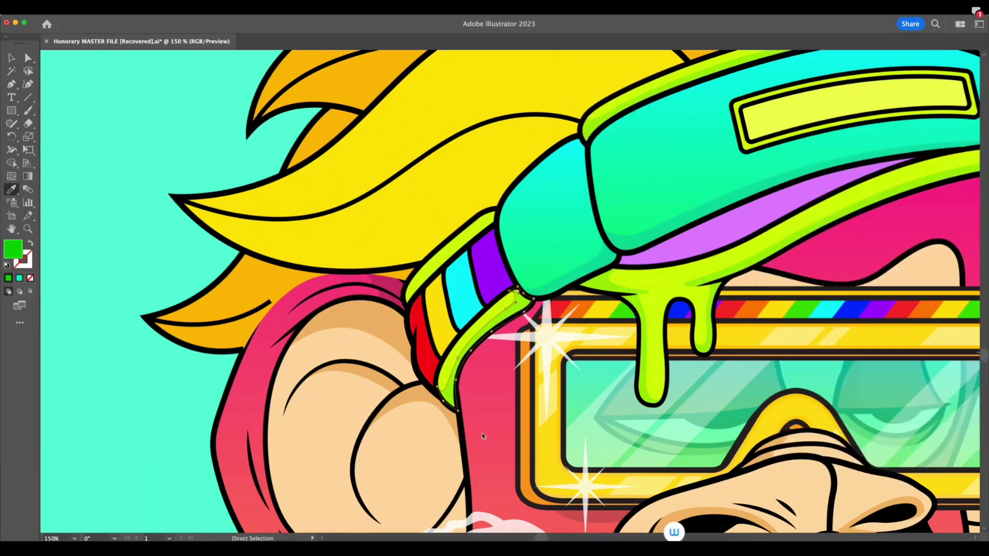
Deselect the strap shadow and examine the visor's colours and shading within the whole character
{"action": "key", "text": "z"}
{"action": "left_click_drag", "start_coordinate": [468, 381], "coordinate": [402, 457]}
{"action": "key", "text": "a"}
{"action": "left_click", "coordinate": [561, 369]}
{"action": "key", "text": "z"}
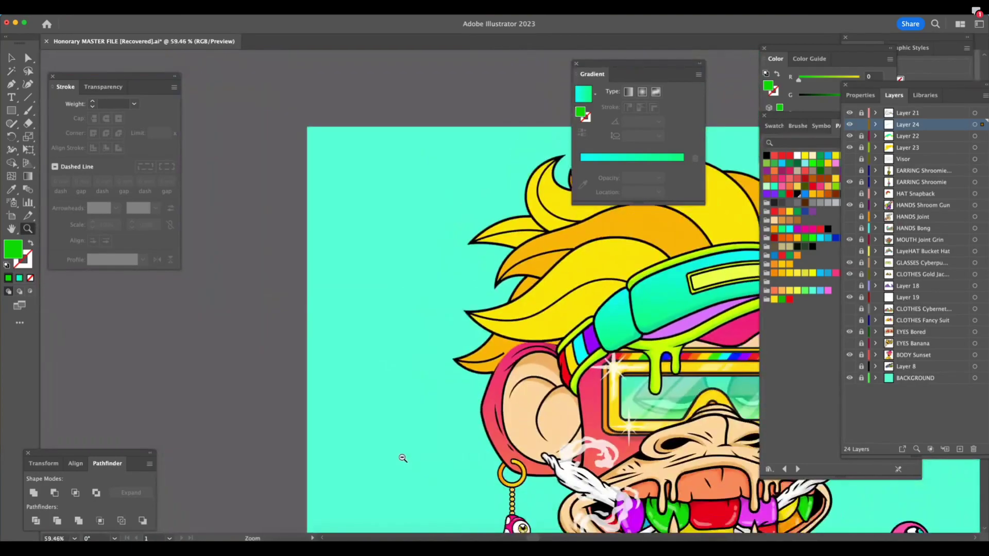
{"action": "key", "text": "a"}
{"action": "scroll", "coordinate": [478, 480], "scroll_direction": "right", "scroll_amount": 10}
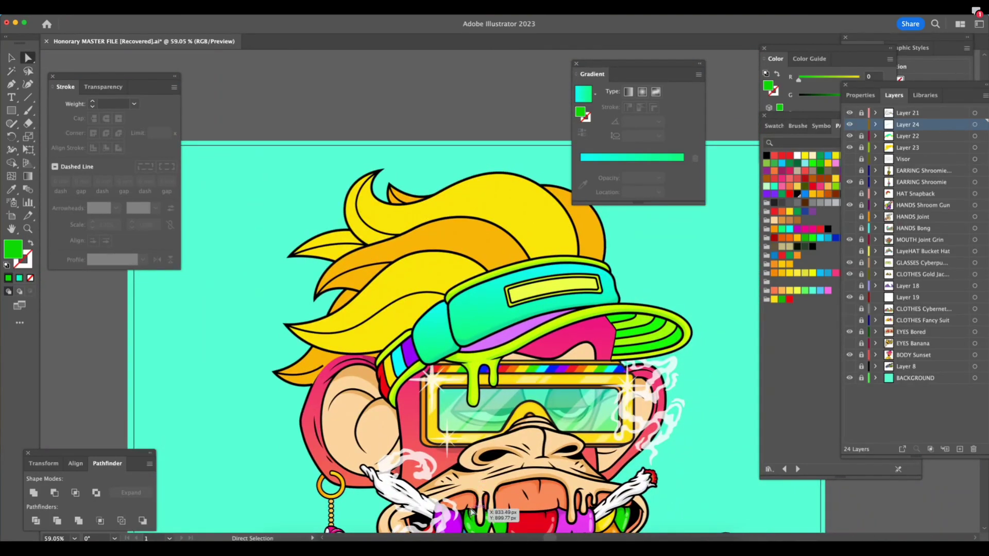
{"action": "scroll", "coordinate": [631, 416], "scroll_direction": "right", "scroll_amount": 2}
{"action": "scroll", "coordinate": [633, 415], "scroll_direction": "right", "scroll_amount": 3}
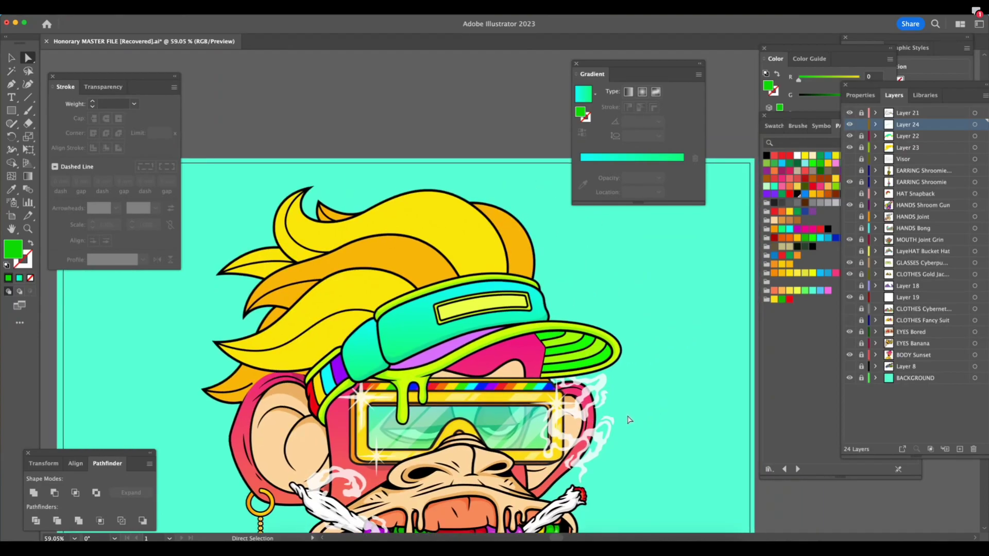
{"action": "scroll", "coordinate": [629, 420], "scroll_direction": "up", "scroll_amount": 2}
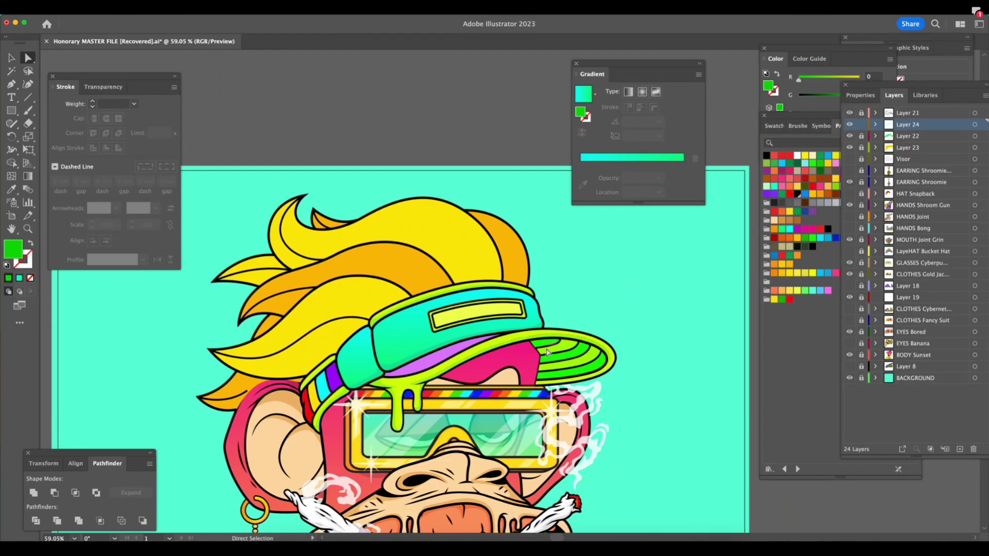
{"action": "left_click", "coordinate": [12, 58]}
{"action": "scroll", "coordinate": [581, 357], "scroll_direction": "down", "scroll_amount": 3}
{"action": "scroll", "coordinate": [581, 357], "scroll_direction": "left", "scroll_amount": 3}
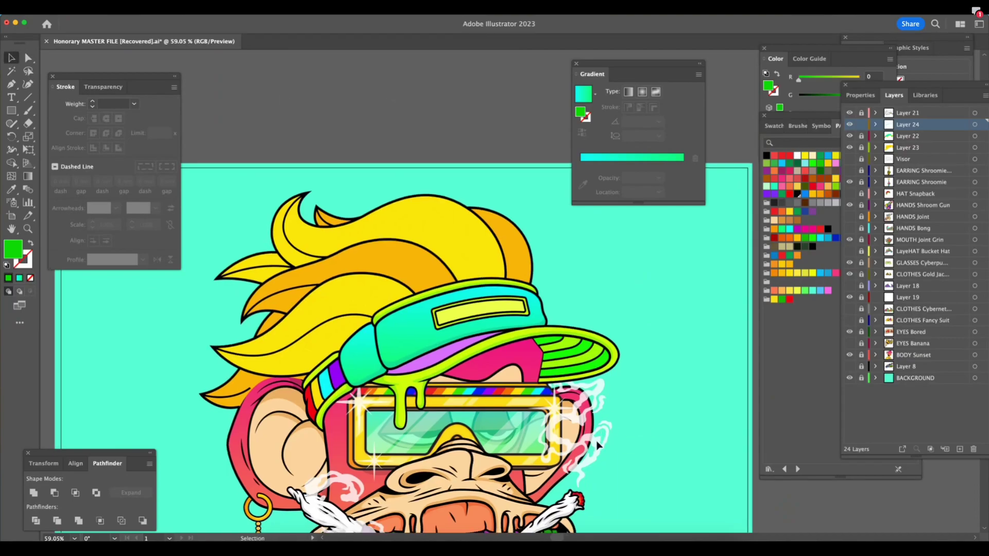
{"action": "scroll", "coordinate": [599, 447], "scroll_direction": "down", "scroll_amount": 3}
{"action": "scroll", "coordinate": [599, 448], "scroll_direction": "right", "scroll_amount": 3}
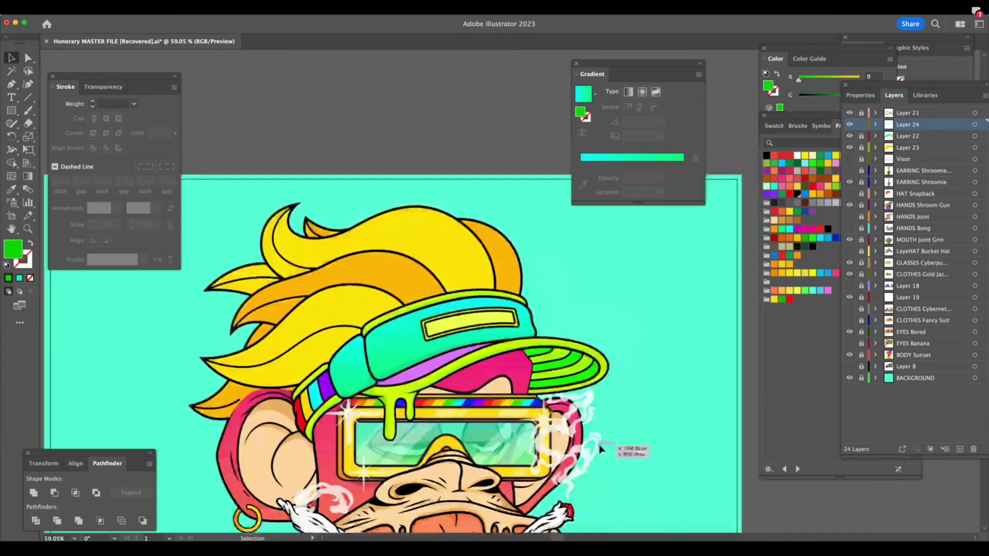
{"action": "key", "text": "super+minus"}
{"action": "key", "text": "super+minus"}
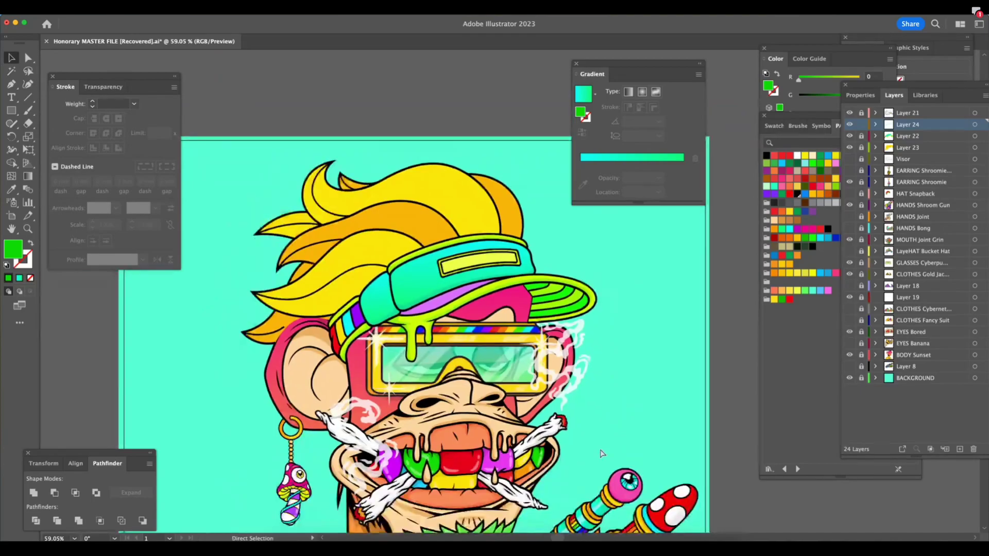
Unlock Layers 21, 22, 23 and 24 holding the visor and hair artwork, and select all four layers together
{"action": "left_click_drag", "start_coordinate": [862, 136], "coordinate": [861, 148]}
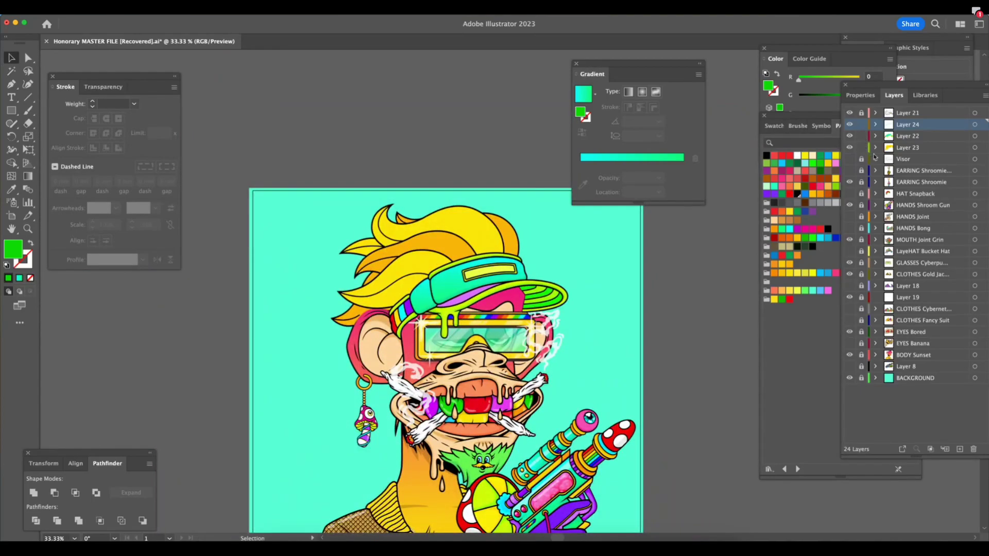
{"action": "left_click", "coordinate": [861, 113]}
{"action": "key", "text": "Tab"}
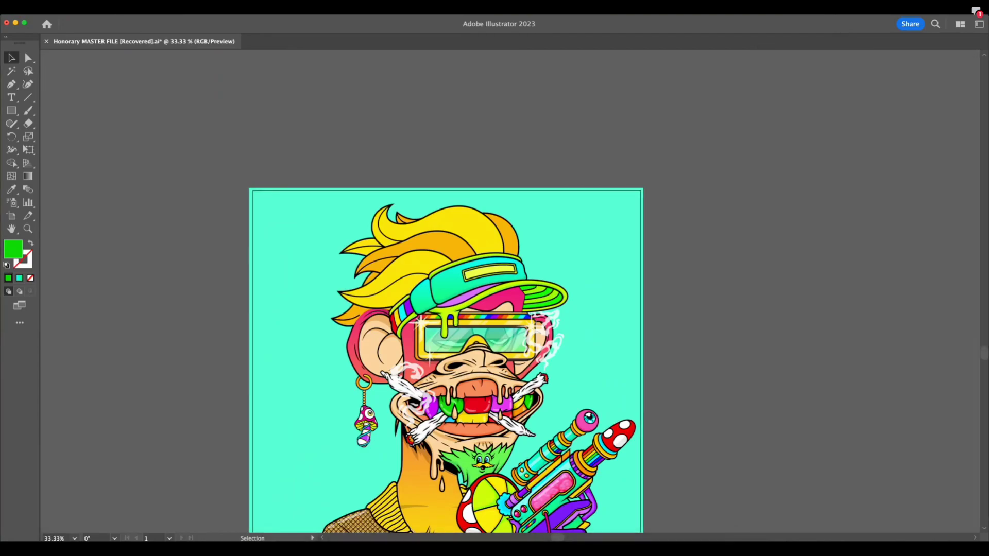
{"action": "key", "text": "Tab"}
{"action": "left_click", "coordinate": [938, 115], "text": "shift"}
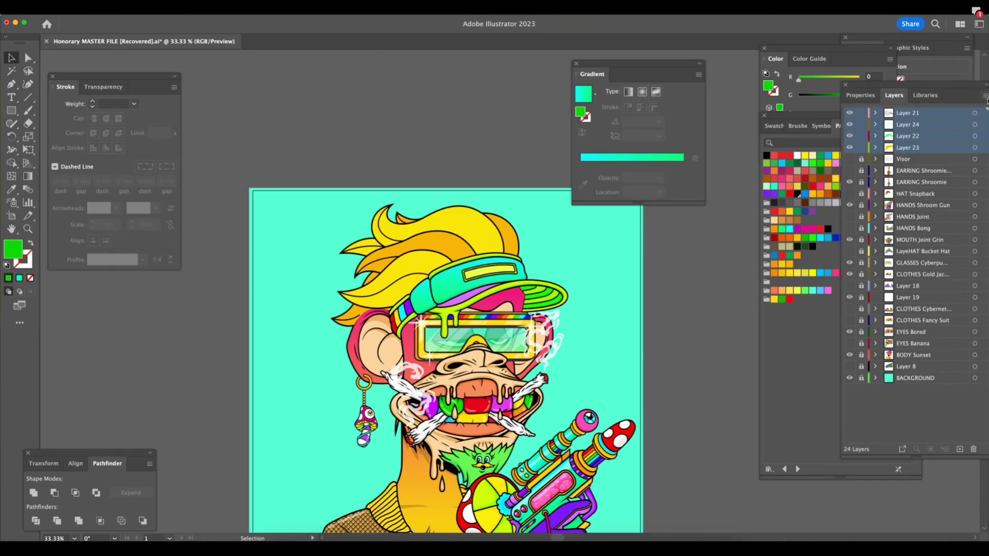
{"action": "key", "text": "Tab"}
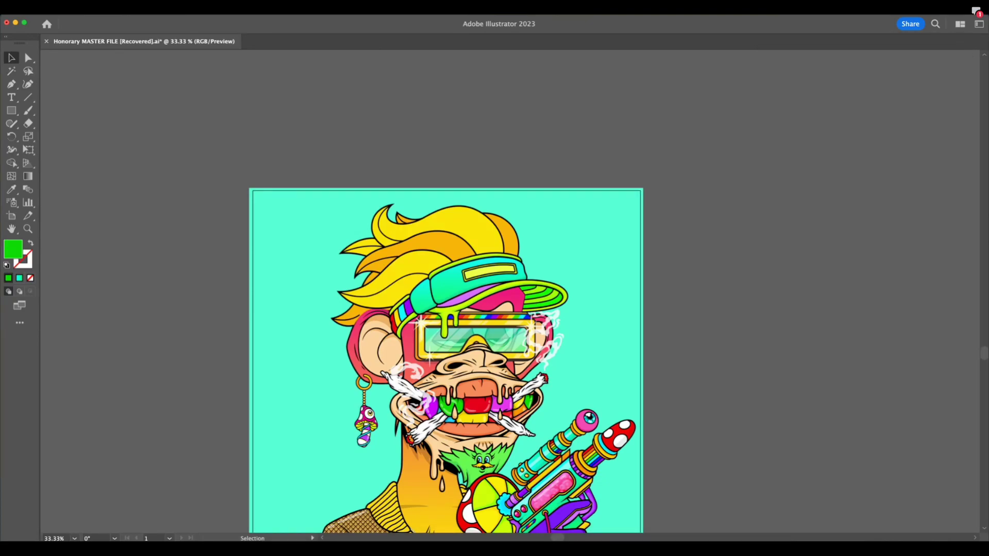
{"action": "key", "text": "Tab"}
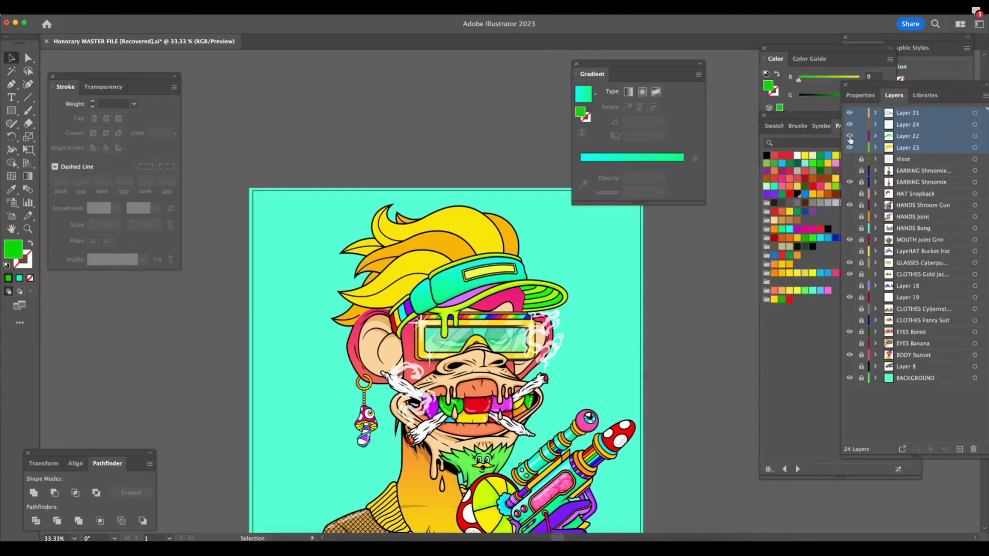
Hide the visor and hair artwork on Layers 21, 24, 22 and 23
{"action": "left_click", "coordinate": [850, 126]}
{"action": "left_click", "coordinate": [850, 137]}
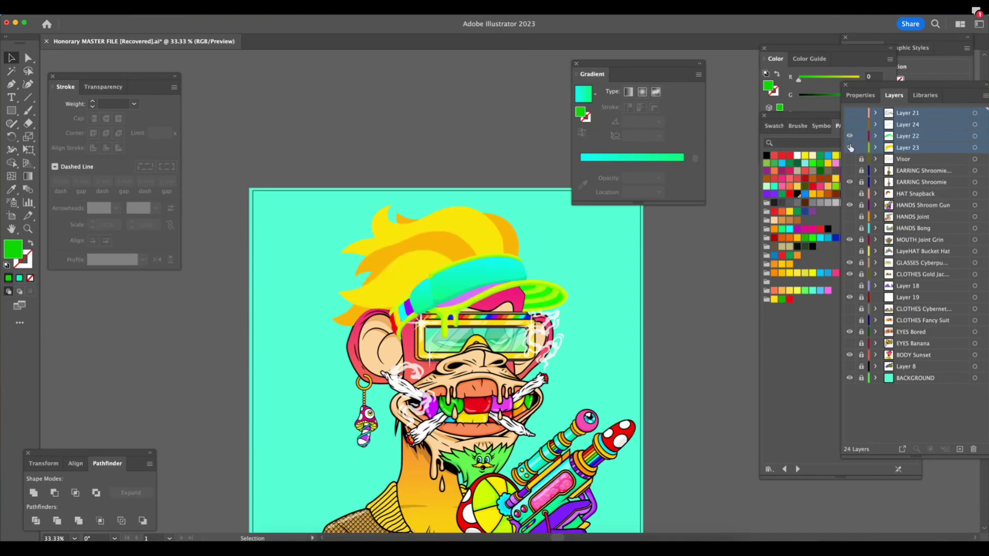
{"action": "left_click", "coordinate": [850, 149]}
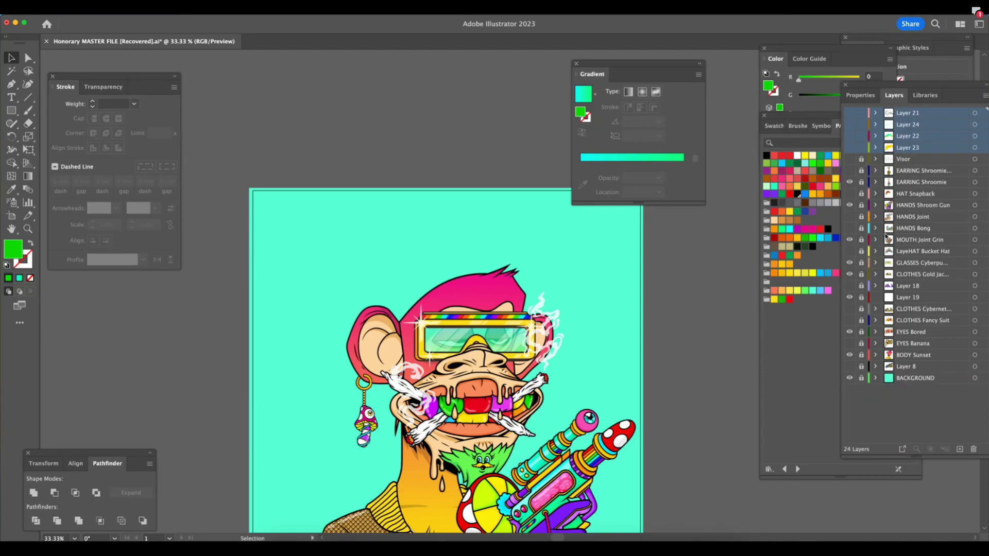
Preview the bucket hat and the red snapback on the ape one at a time, hiding each again
{"action": "left_click", "coordinate": [849, 251]}
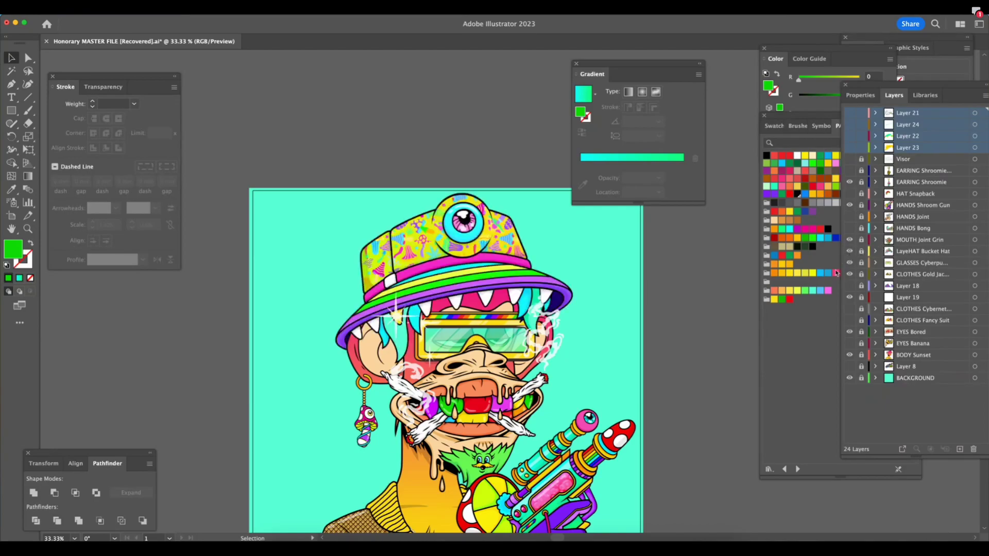
{"action": "scroll", "coordinate": [627, 336], "scroll_direction": "down", "scroll_amount": 2}
{"action": "scroll", "coordinate": [627, 335], "scroll_direction": "right", "scroll_amount": 3}
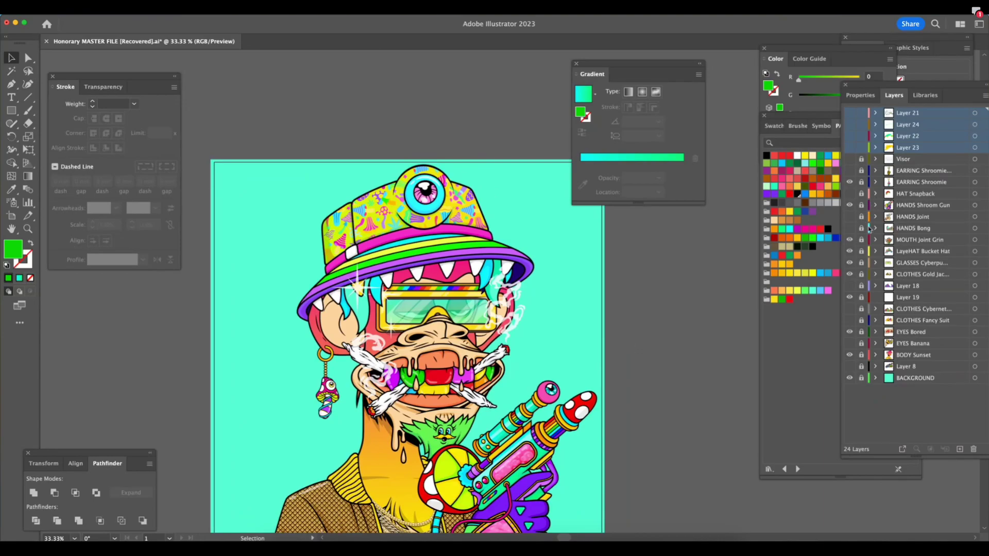
{"action": "left_click", "coordinate": [850, 250]}
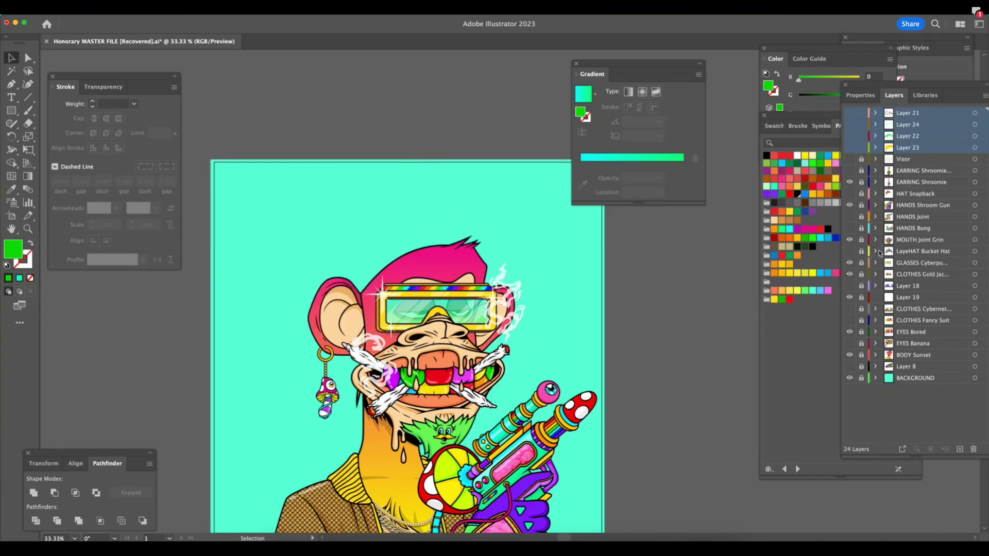
{"action": "left_click", "coordinate": [849, 193]}
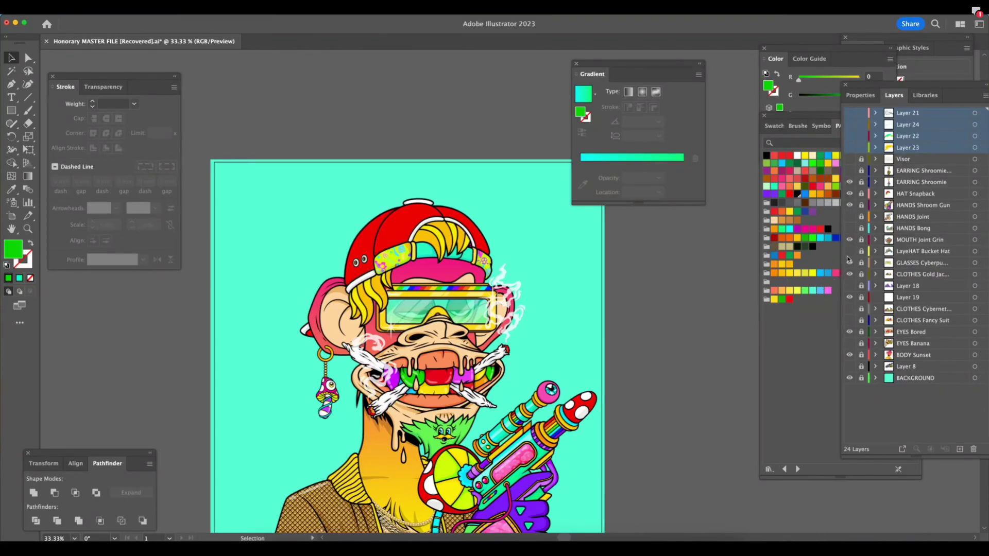
{"action": "left_click", "coordinate": [850, 195]}
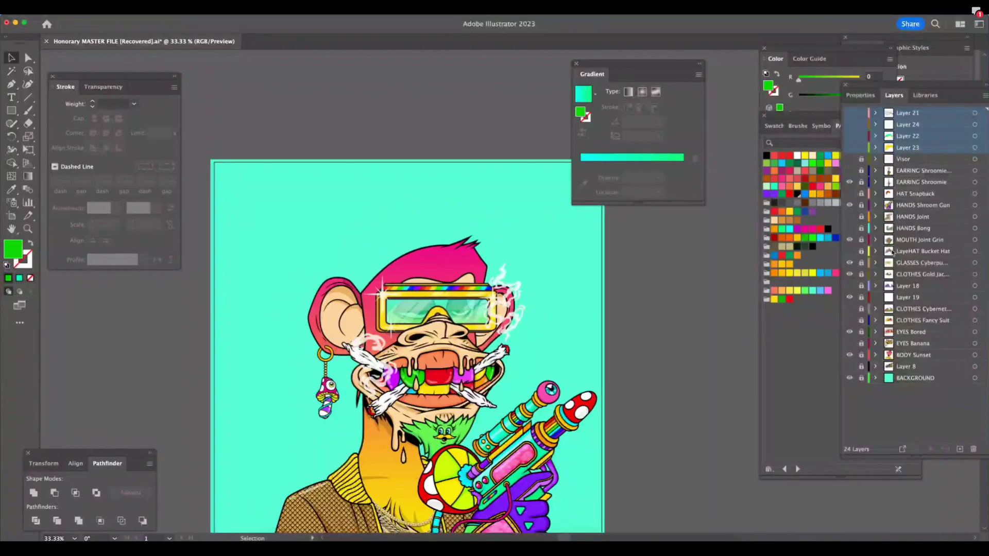
Swap the ape's gold jacket for the cybernetic clothes layer and show the bucket hat on its head
{"action": "scroll", "coordinate": [685, 327], "scroll_direction": "down", "scroll_amount": 2}
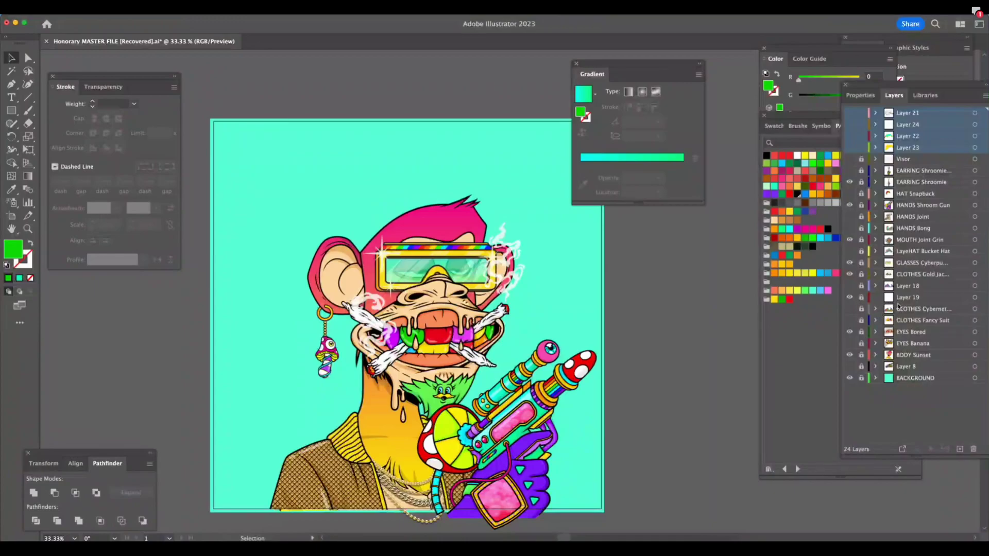
{"action": "left_click", "coordinate": [849, 274]}
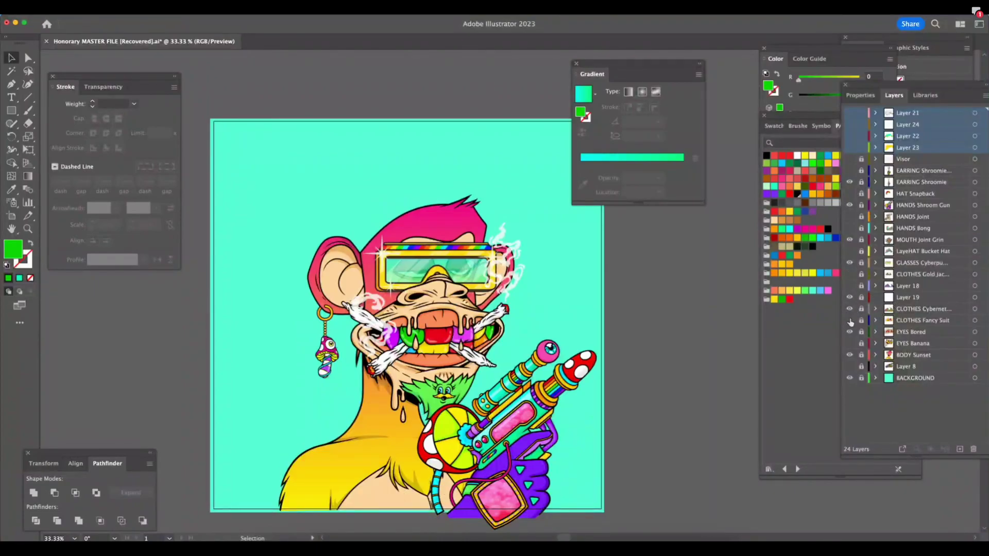
{"action": "left_click", "coordinate": [850, 309]}
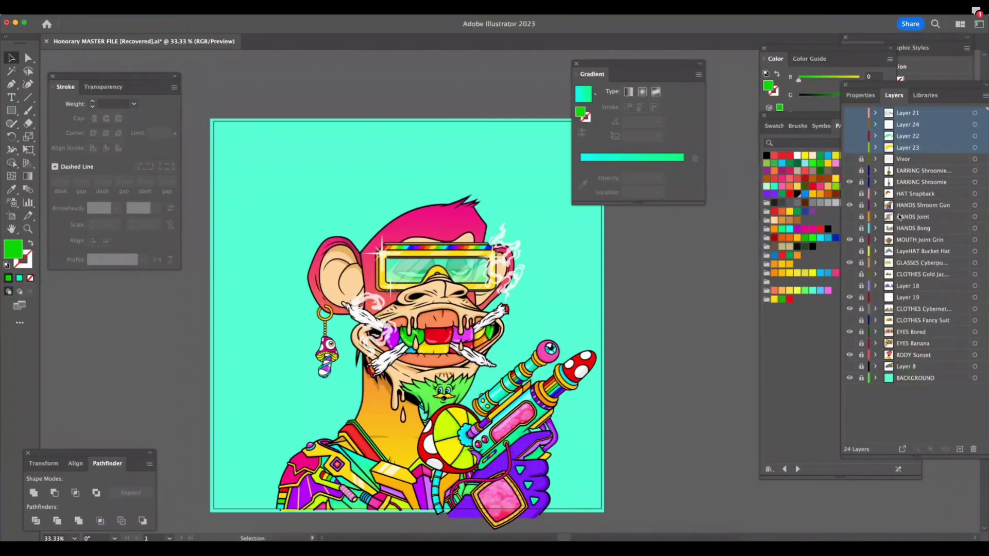
{"action": "left_click", "coordinate": [849, 251]}
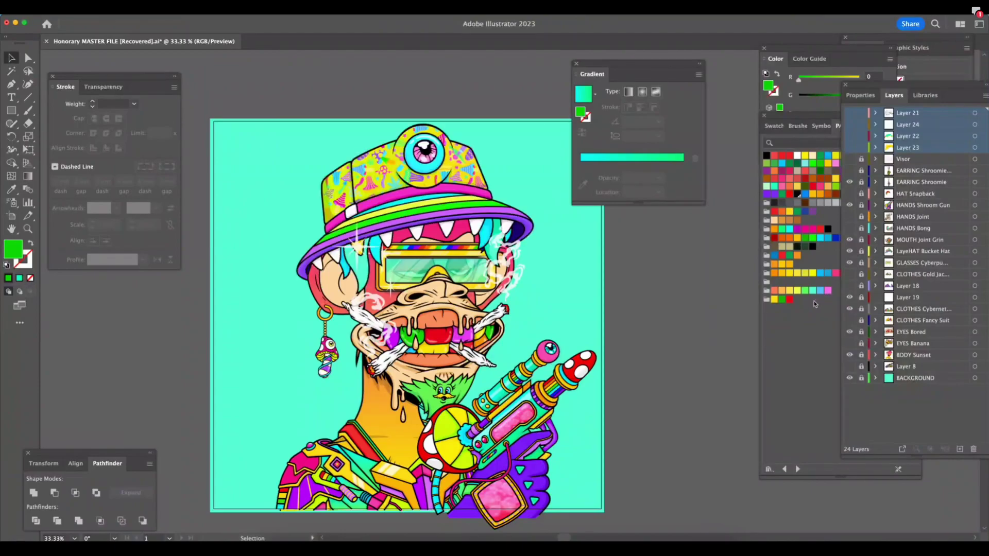
{"action": "scroll", "coordinate": [717, 304], "scroll_direction": "right", "scroll_amount": 3}
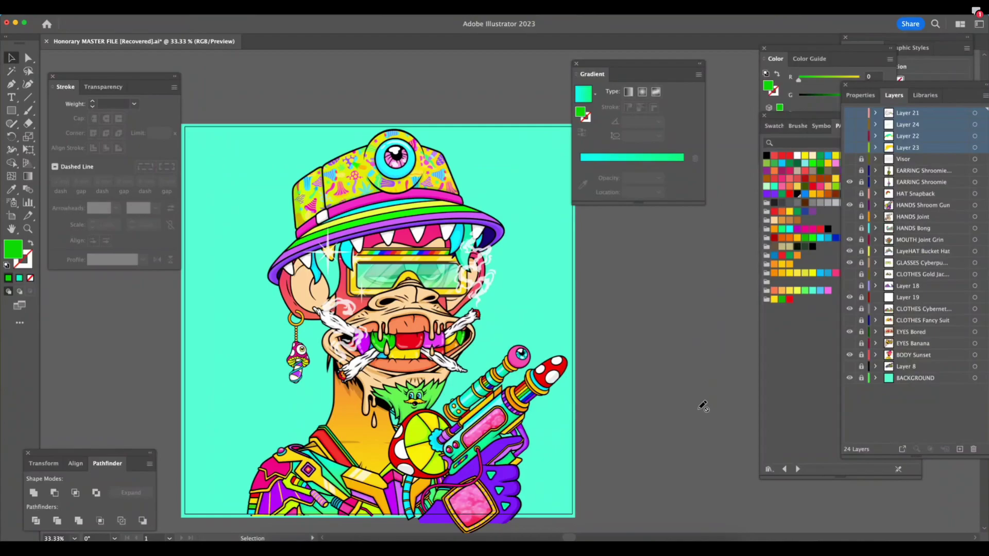
{"action": "key", "text": "super+Tab"}
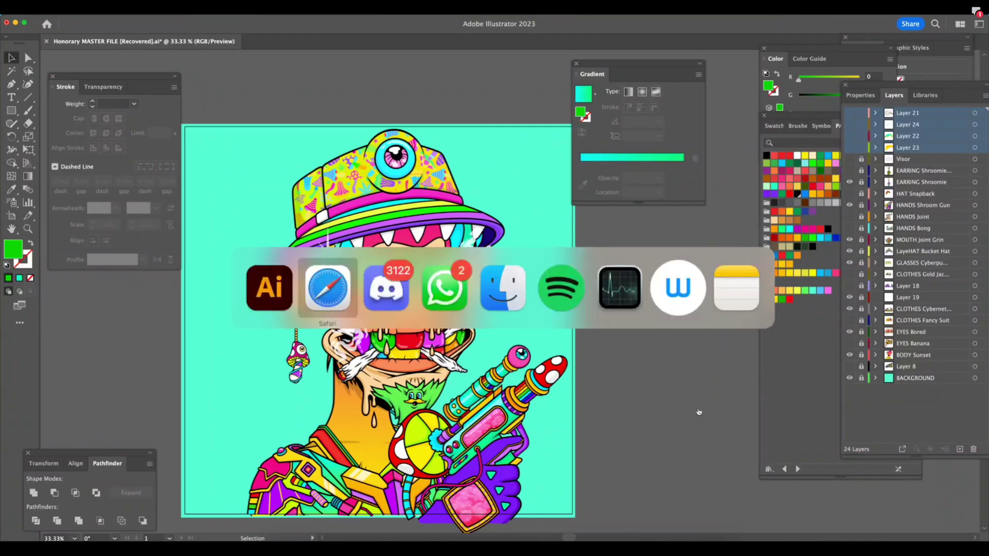
{"action": "key", "text": "Tab"}
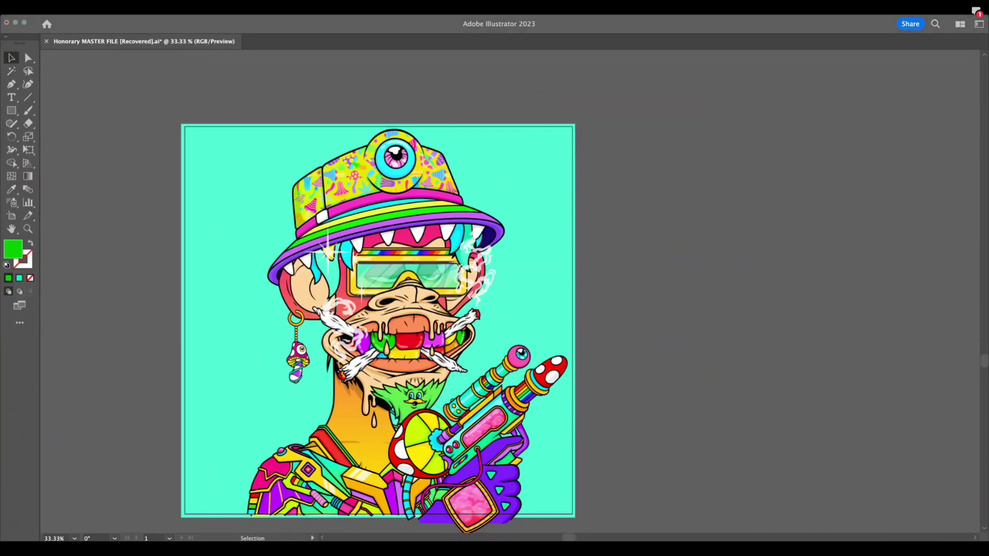
{"action": "key", "text": "Tab"}
{"action": "scroll", "coordinate": [699, 411], "scroll_direction": "left", "scroll_amount": 3}
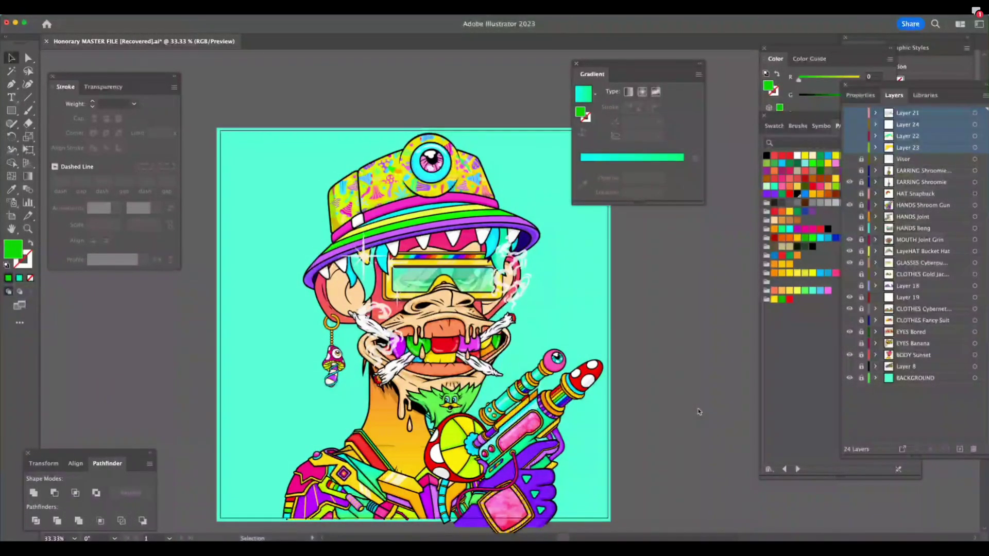
Switch to Discord and close the ended screen-share stream
{"action": "key", "text": "super+Tab"}
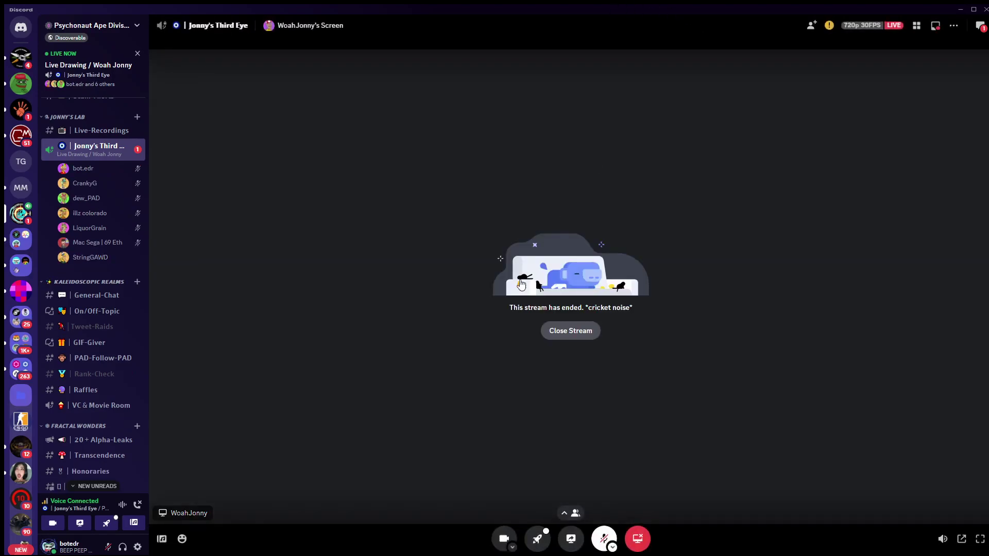
{"action": "left_click", "coordinate": [584, 335]}
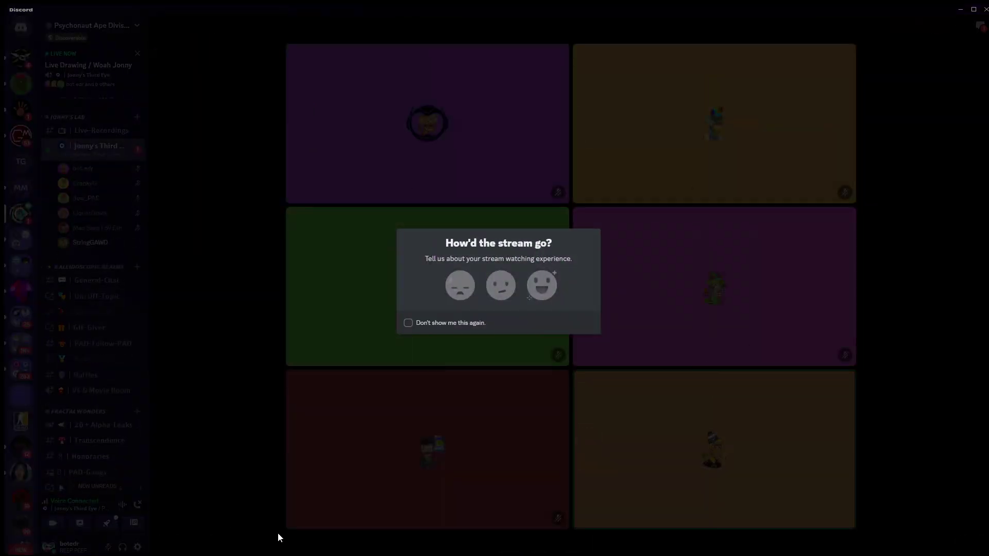